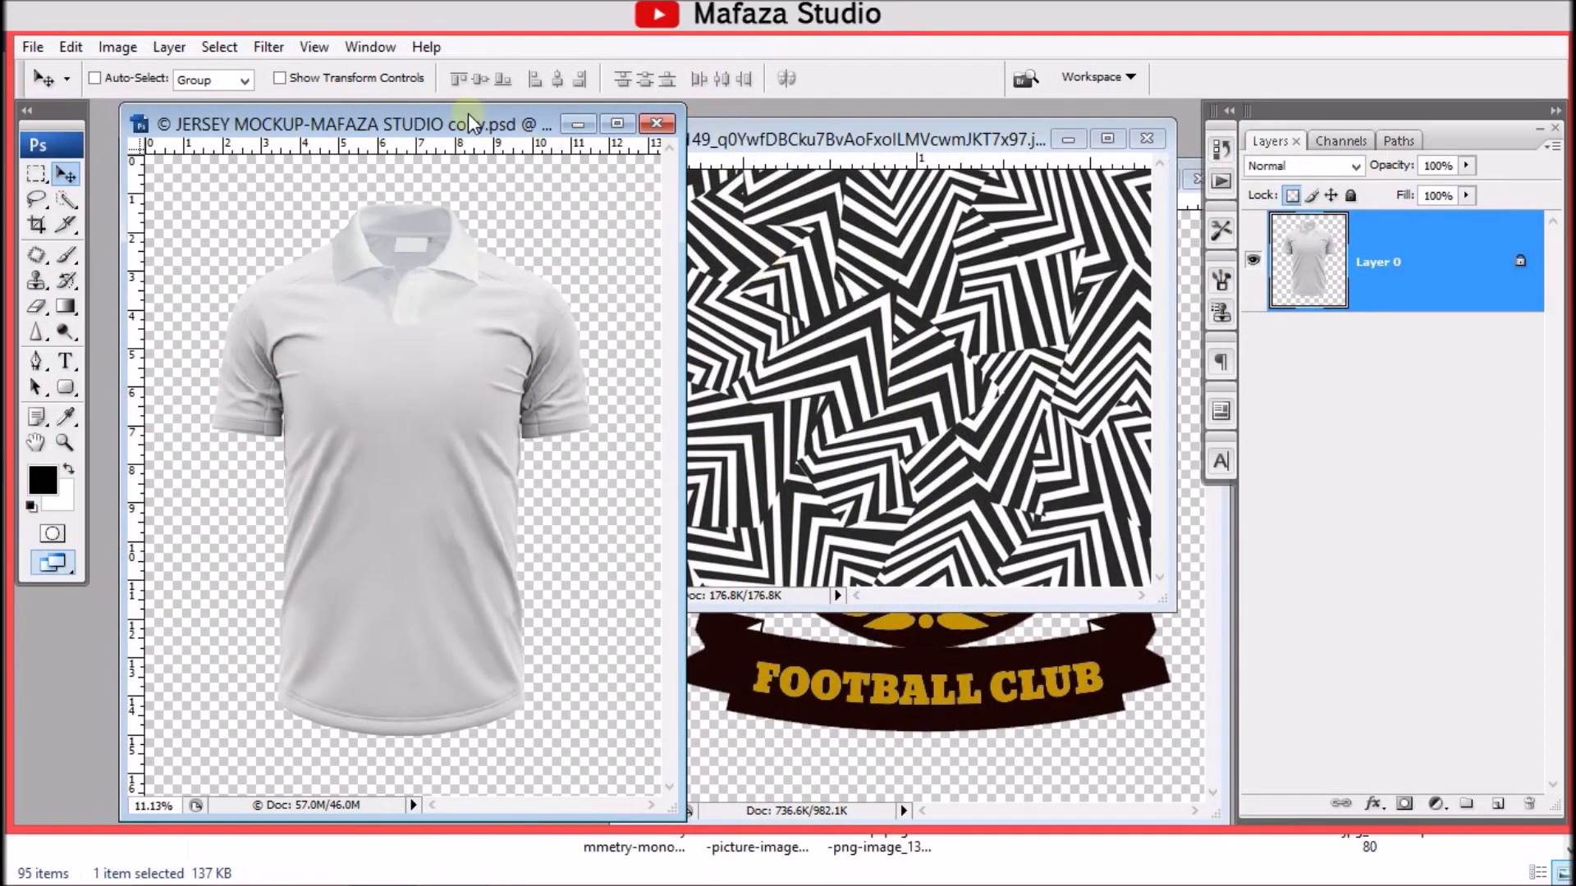
# Step: Rearrange the three open document windows and maximize the jersey mockup to fill the workspace
pyautogui.moveTo(472, 124); pyautogui.dragTo(406, 133)
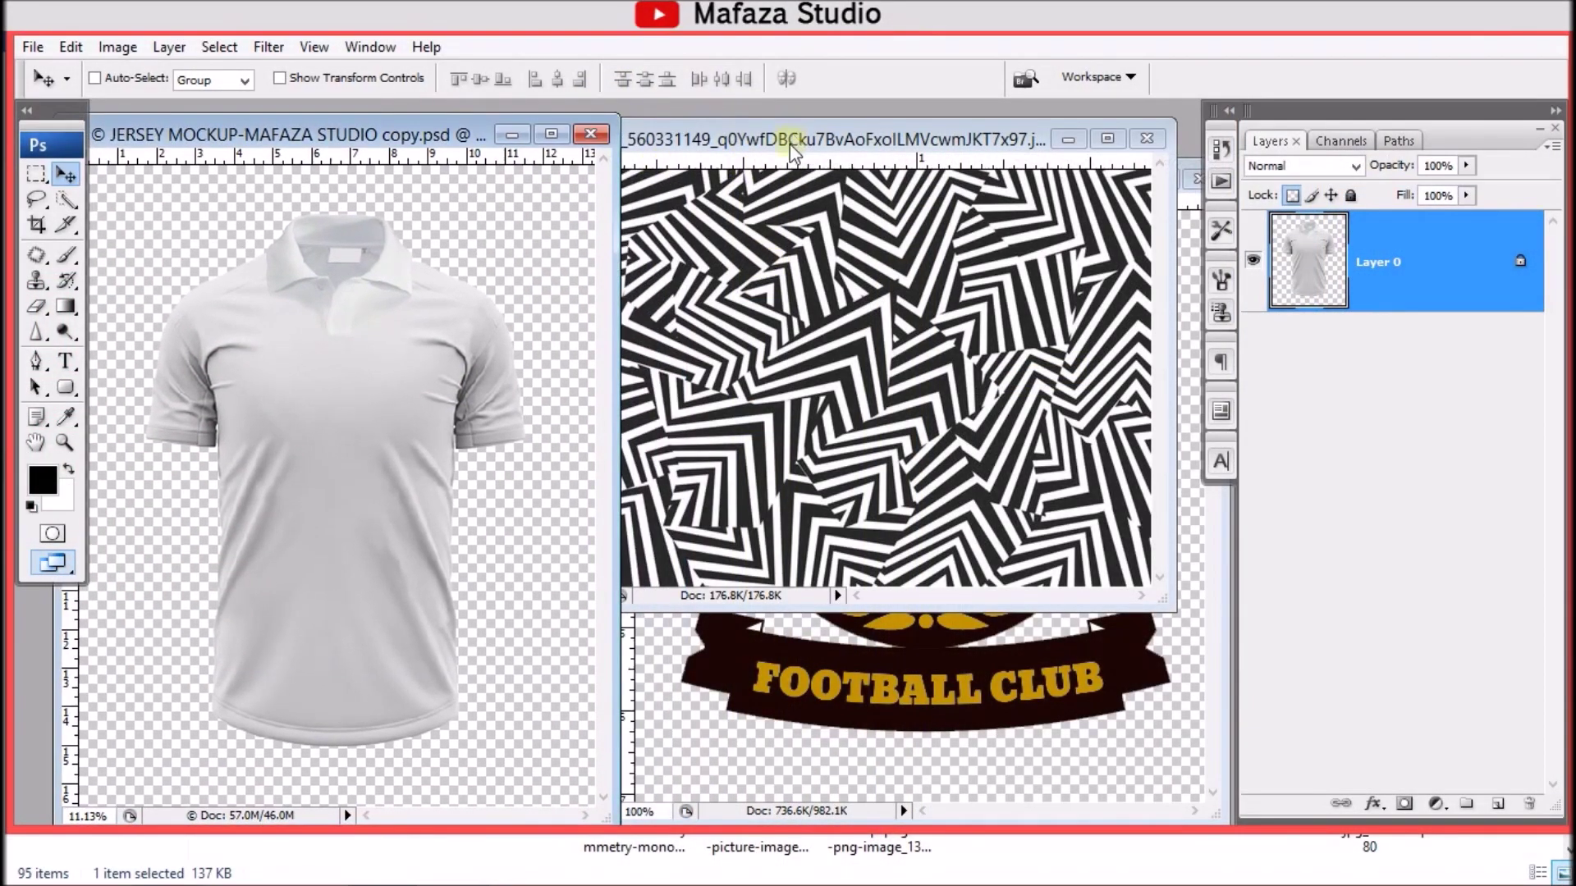
pyautogui.moveTo(793, 147); pyautogui.dragTo(747, 134)
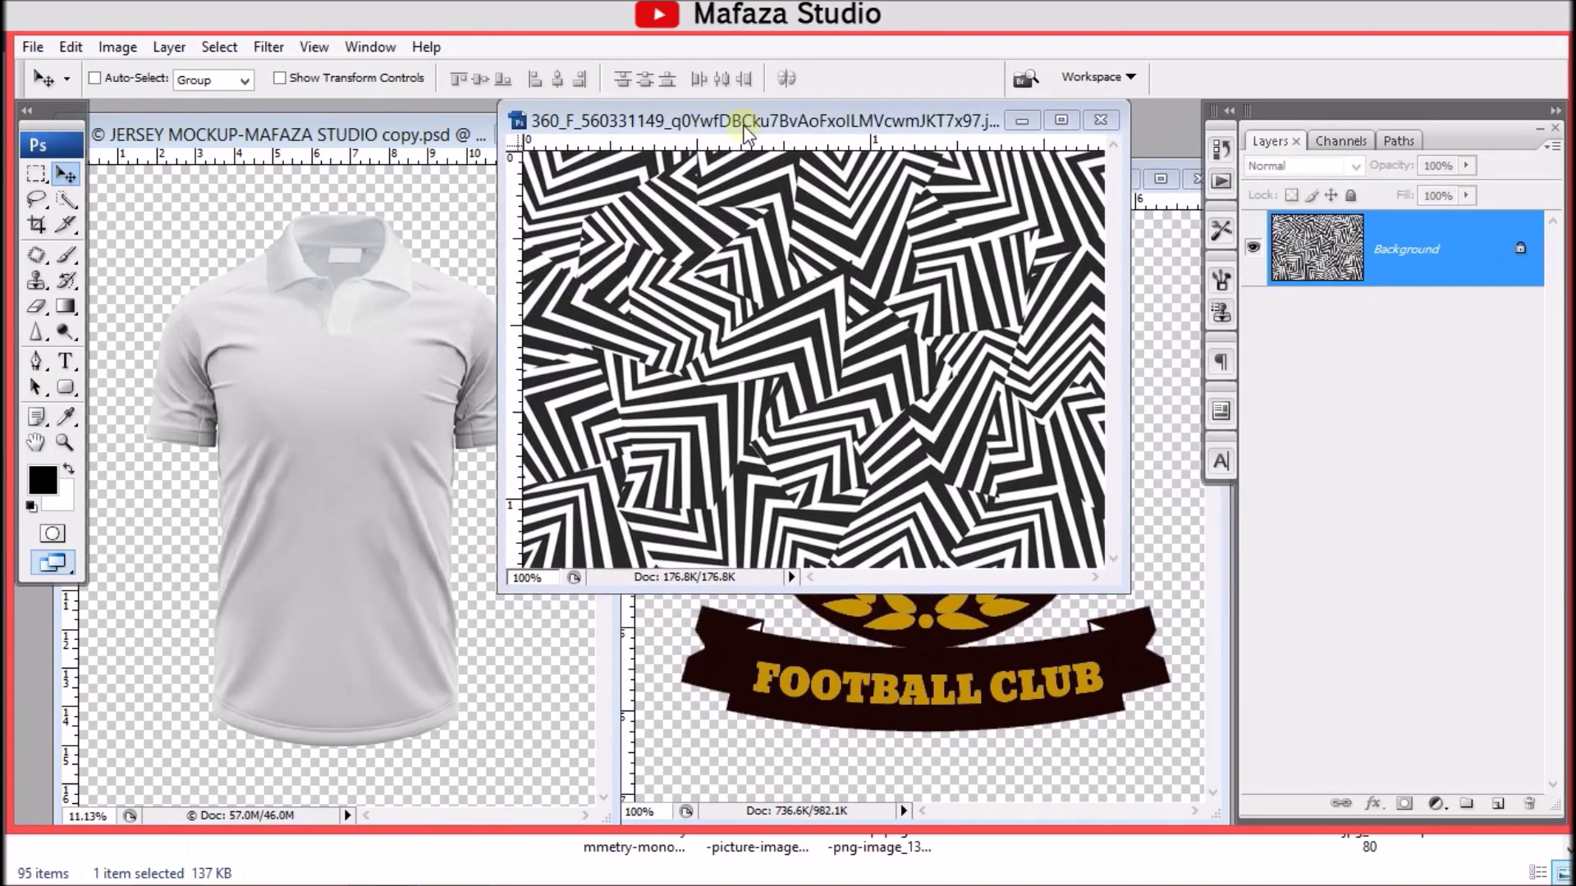
pyautogui.click(1050, 718)
pyautogui.moveTo(910, 185)
pyautogui.mouseDown()
pyautogui.moveTo(882, 185)
pyautogui.moveTo(911, 191)
pyautogui.mouseUp()
pyautogui.click(886, 124)
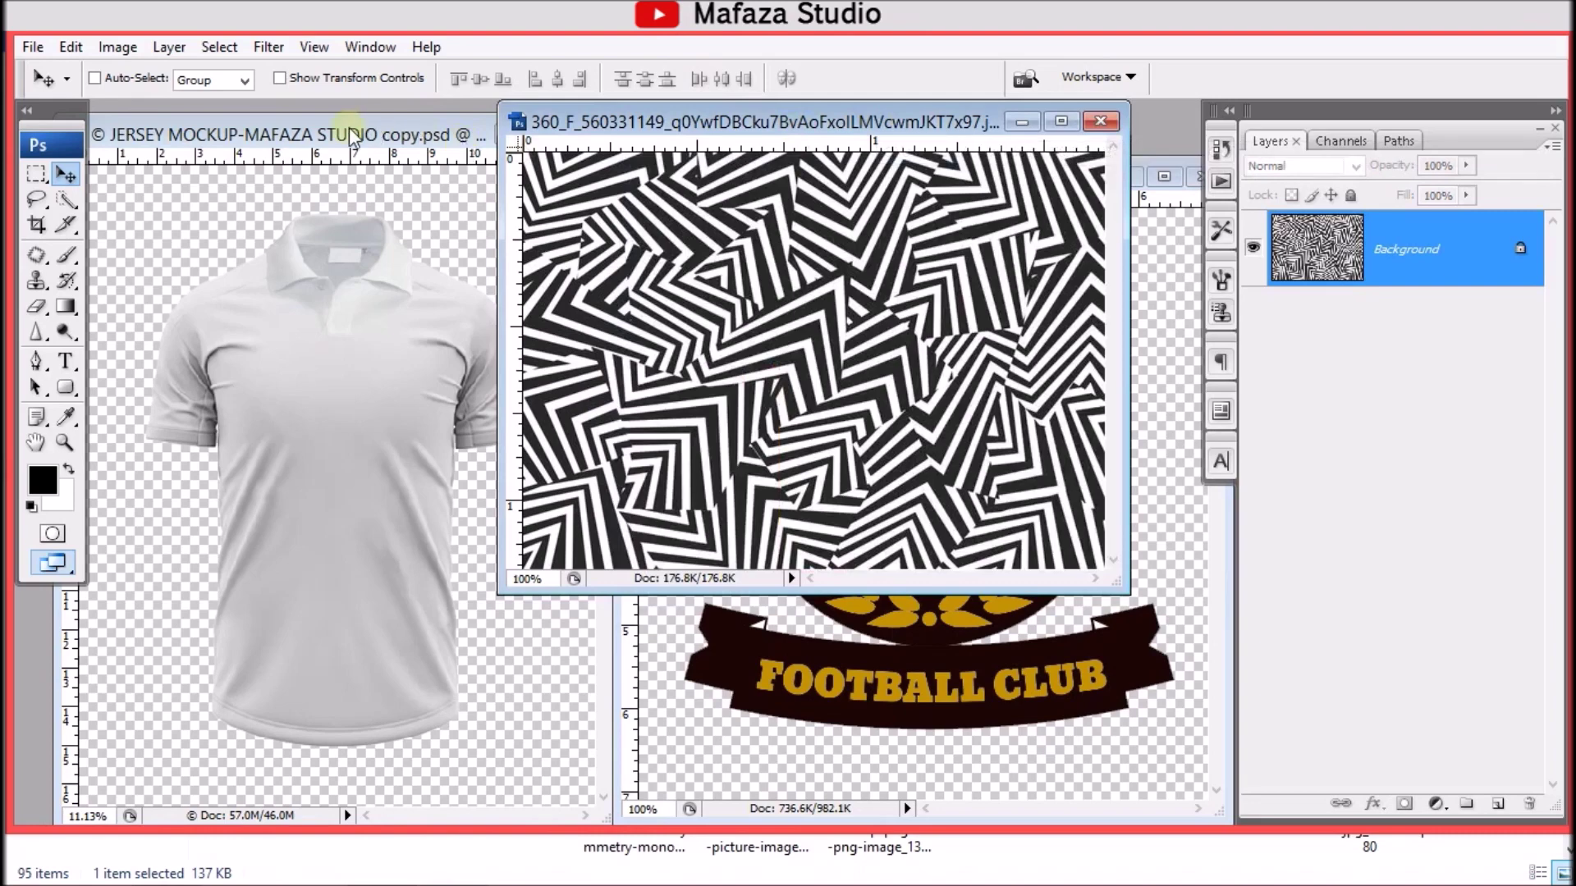
pyautogui.moveTo(351, 136); pyautogui.dragTo(607, 125)
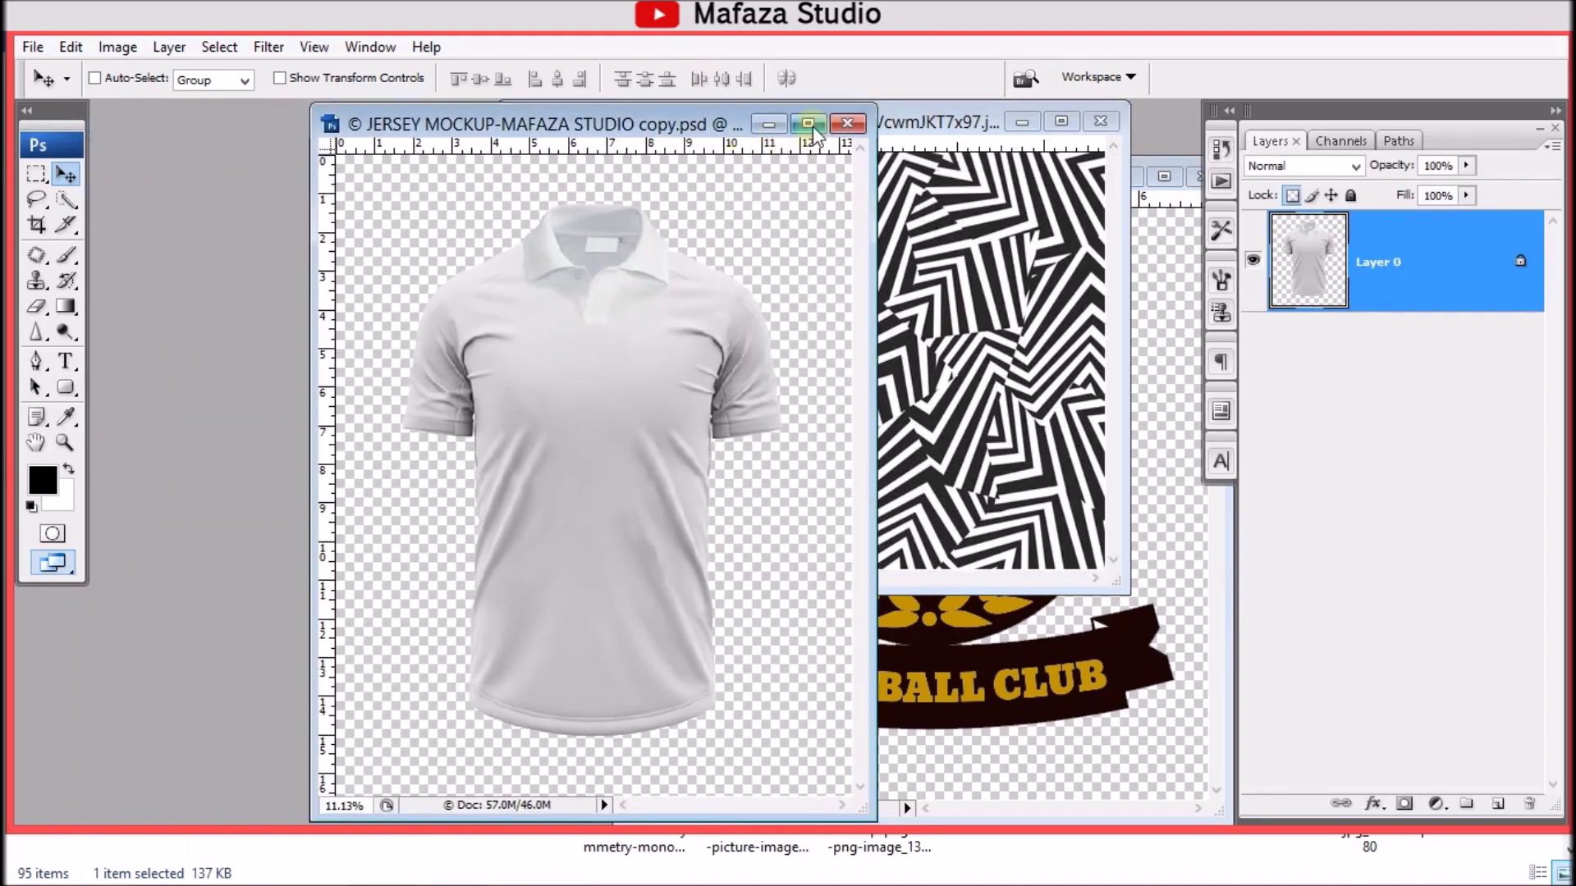
pyautogui.click(808, 124)
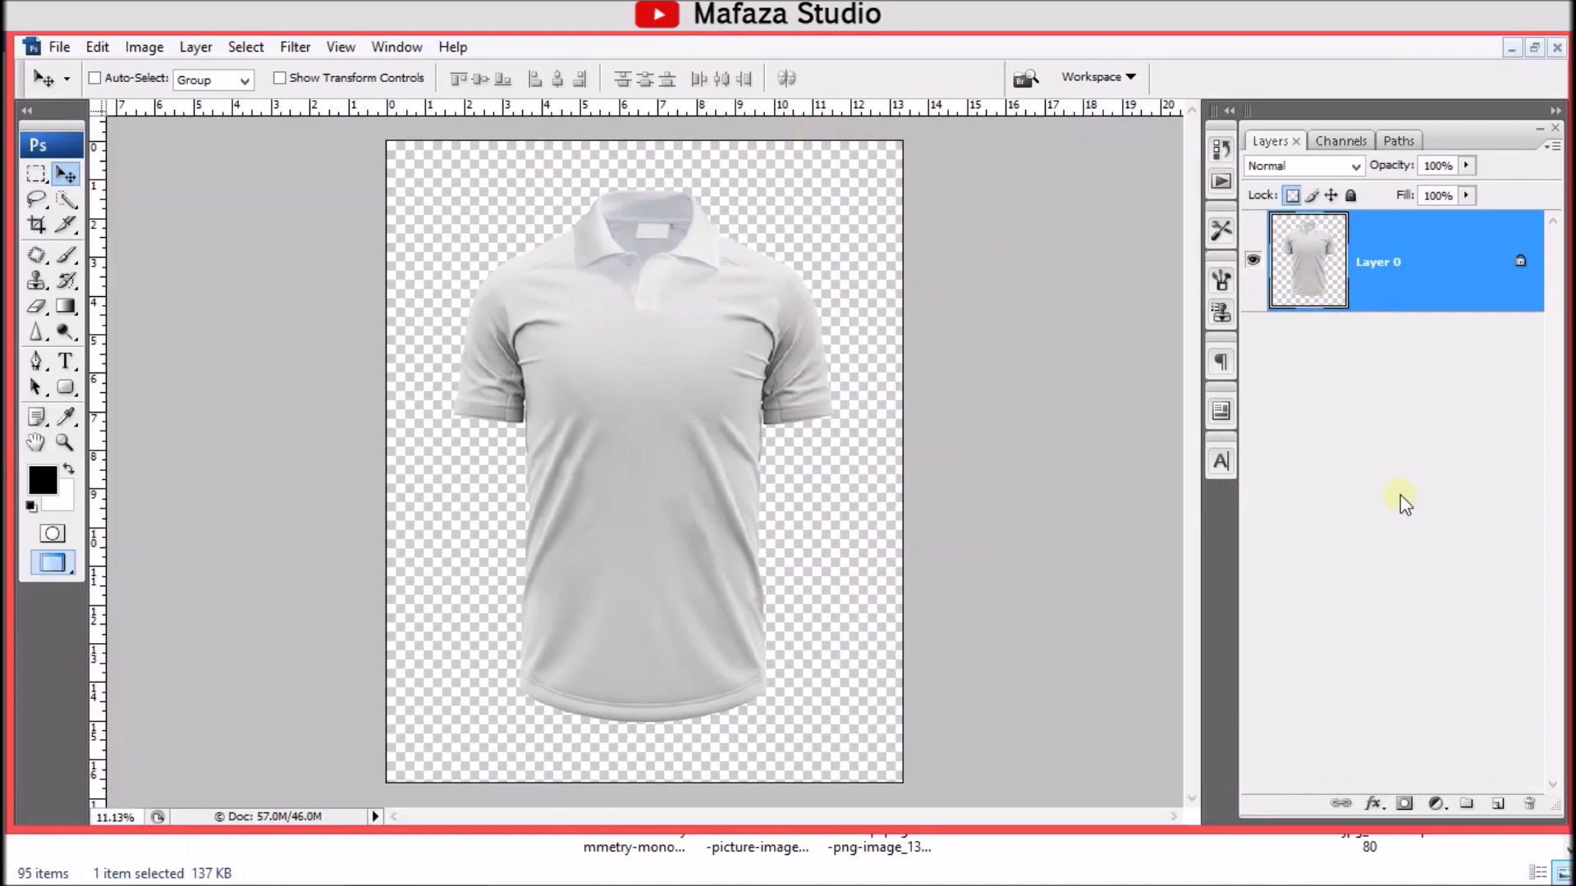
# Step: Add a dark grey (514c4c) Solid Color fill layer below Layer 0, then reselect Layer 0
pyautogui.click(1436, 805)
pyautogui.click(1421, 356)
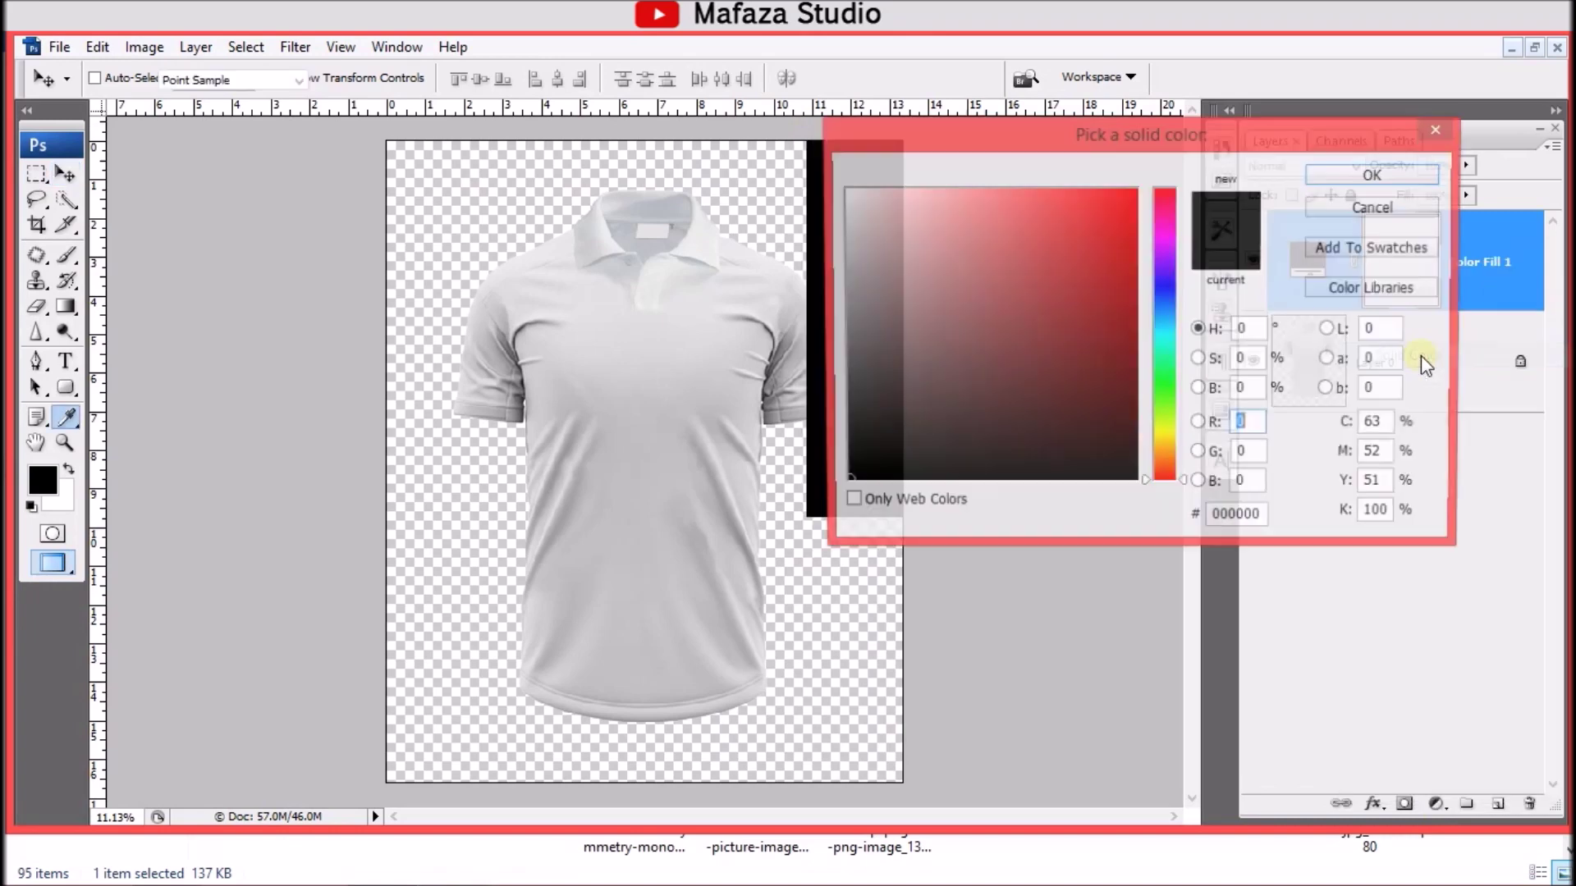
pyautogui.click(850, 391)
pyautogui.click(1414, 169)
pyautogui.moveTo(1491, 261); pyautogui.dragTo(1519, 465)
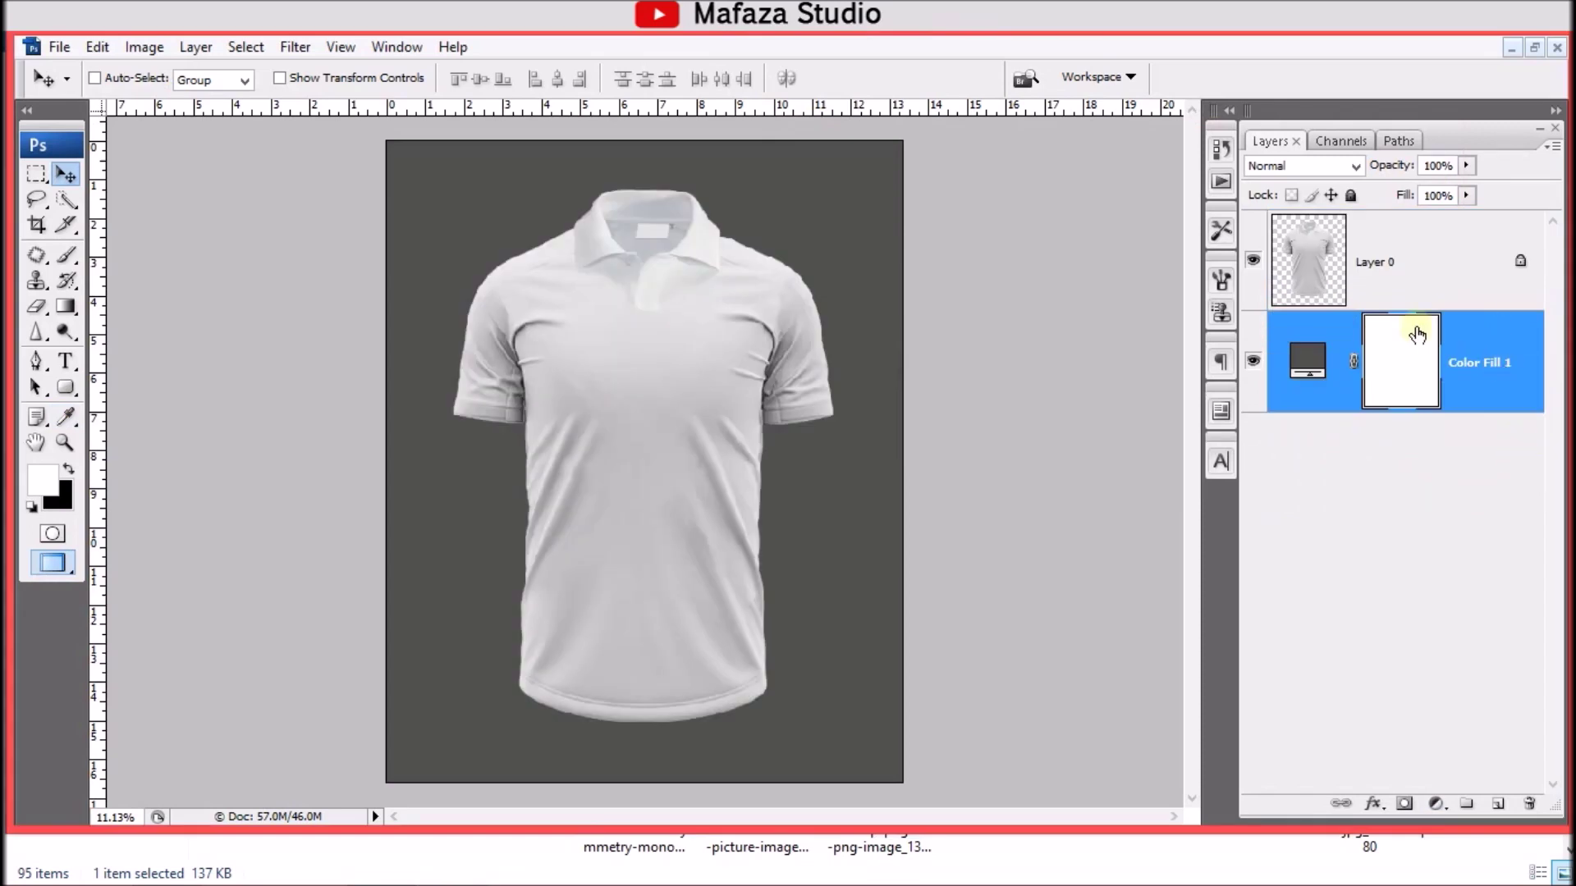
pyautogui.click(1400, 244)
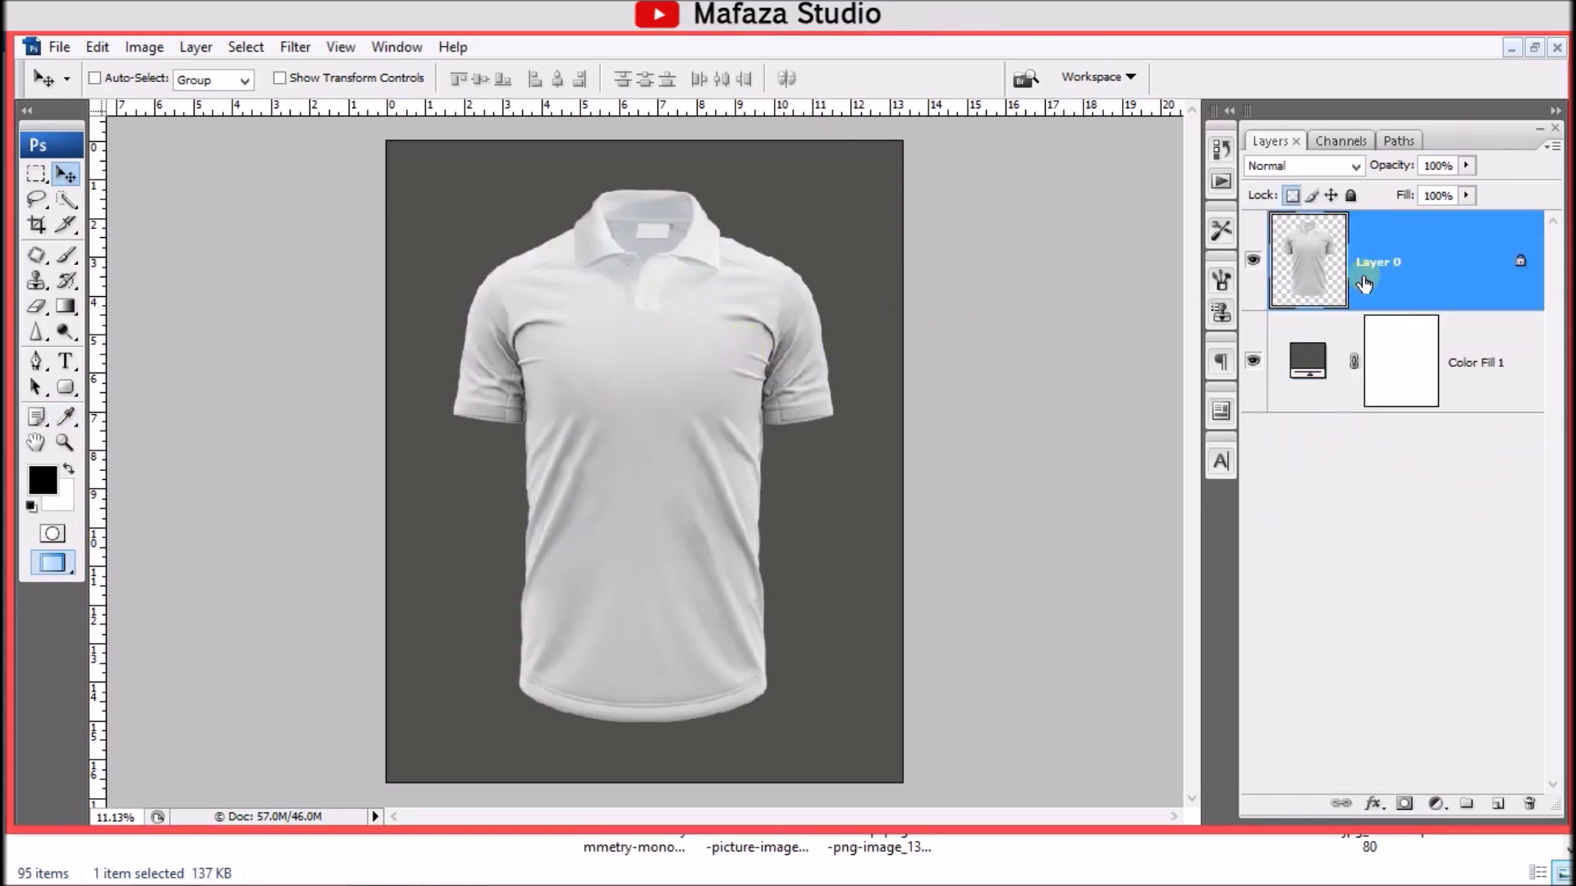
# Step: Zoom in on the collar, choose the Pen Tool and place the first anchor at the left shoulder
pyautogui.hotkey('ctrl', '+')
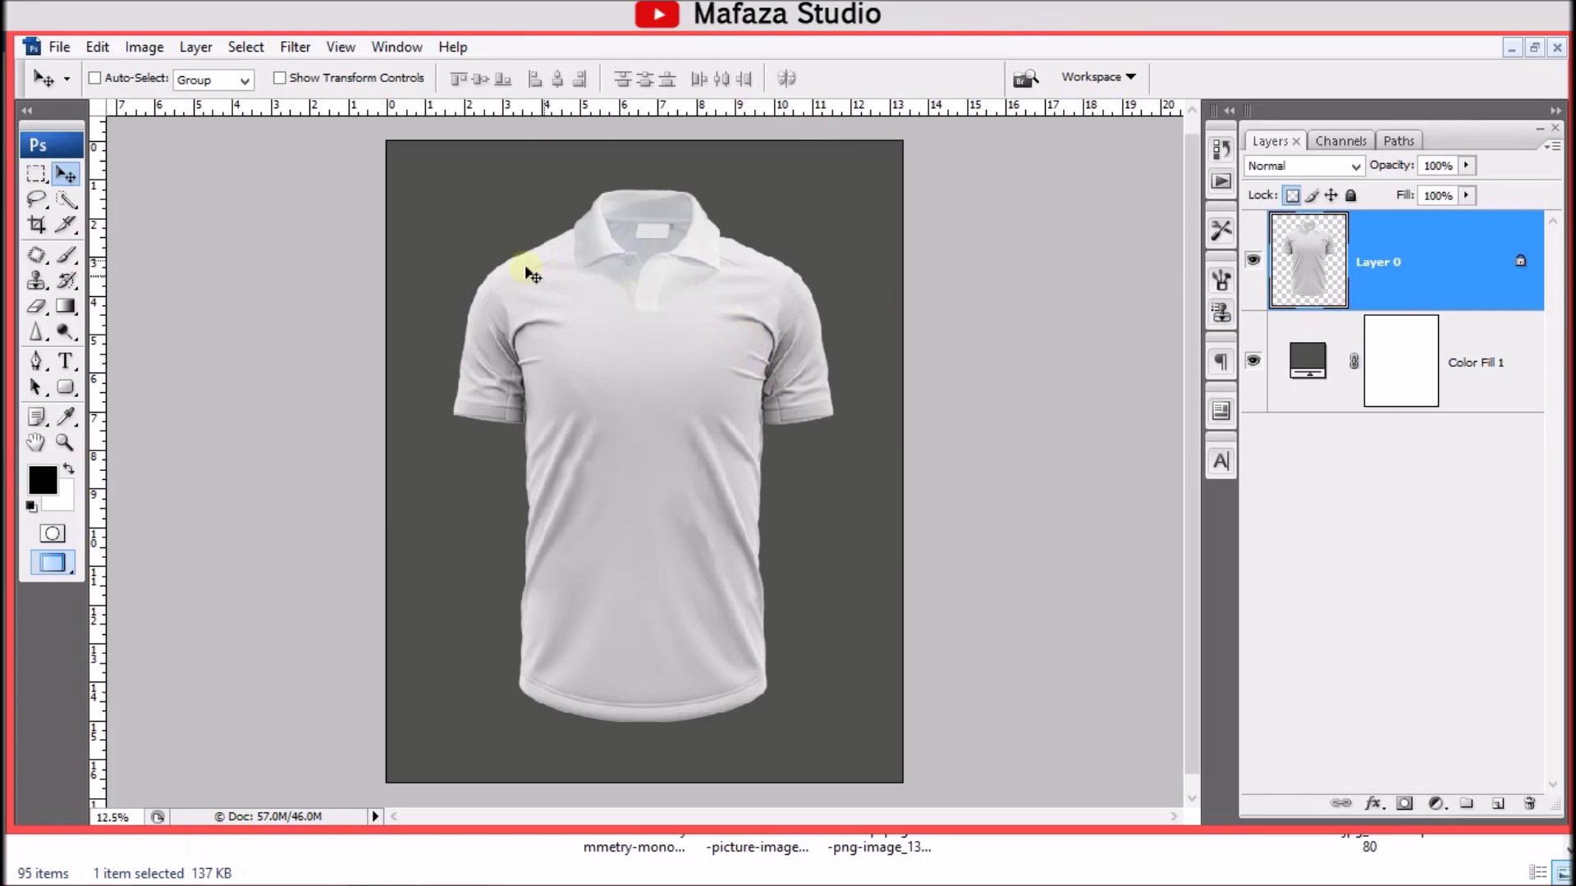
pyautogui.hotkey('ctrl', '+')
pyautogui.hotkey('ctrl', '+')
pyautogui.moveTo(493, 298)
pyautogui.mouseDown()
pyautogui.moveTo(521, 355)
pyautogui.moveTo(528, 503)
pyautogui.mouseUp()
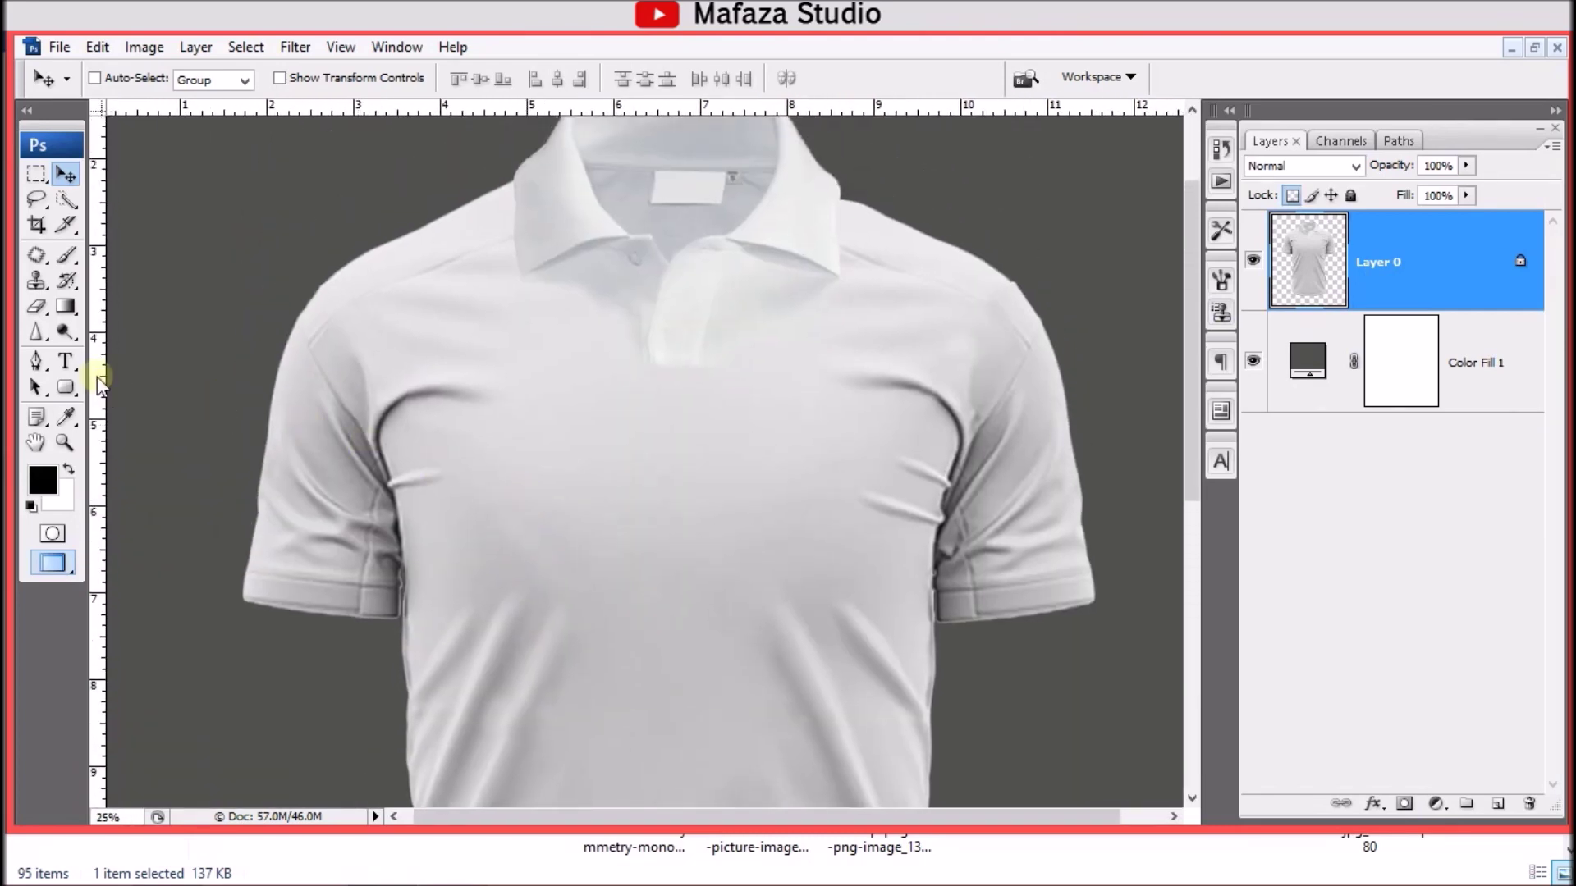
pyautogui.click(36, 361)
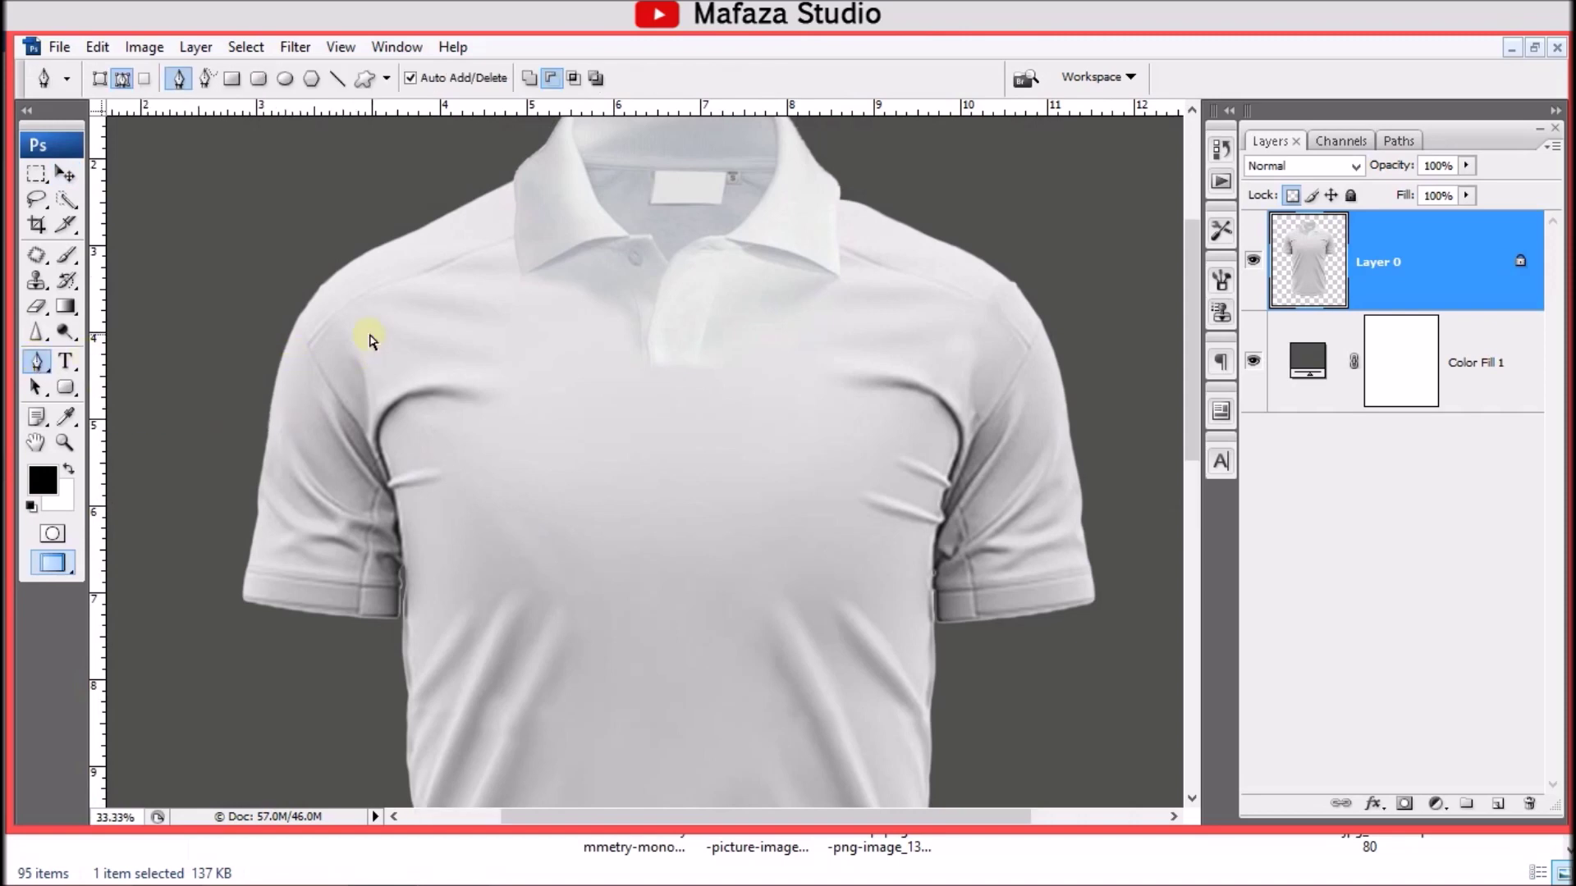
pyautogui.scroll(4, 358, 334)
pyautogui.scroll(-1, 411, 394)
pyautogui.scroll(-1, 440, 396)
pyautogui.click(431, 359)
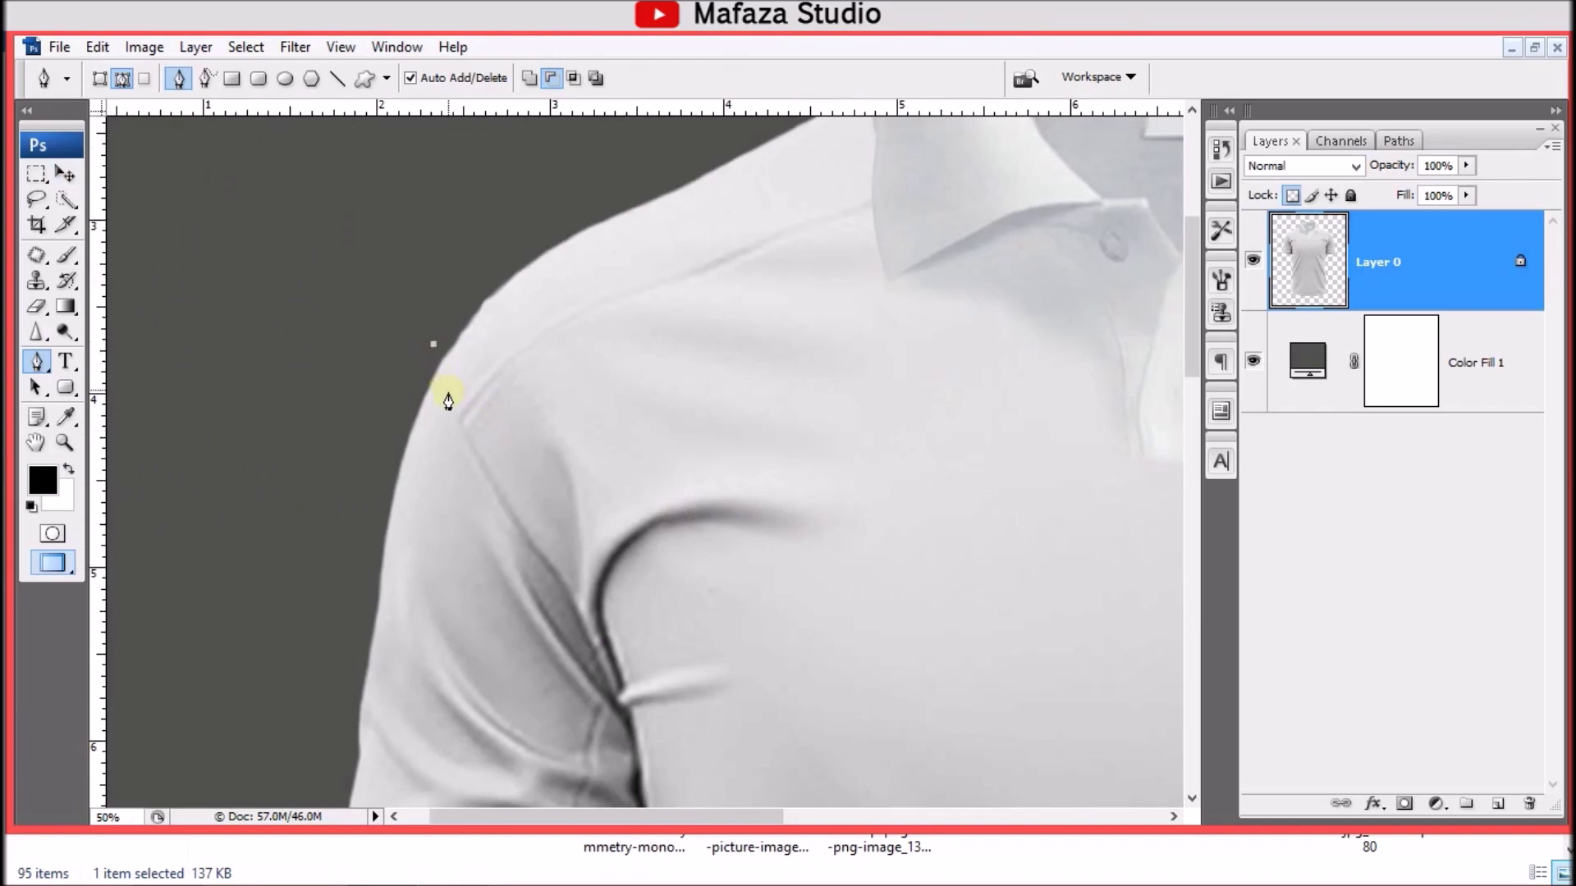
# Step: Add curved anchors along the left sleeve seam and just below the cuff
pyautogui.moveTo(503, 502); pyautogui.dragTo(519, 528)
pyautogui.scroll(-5, 541, 410)
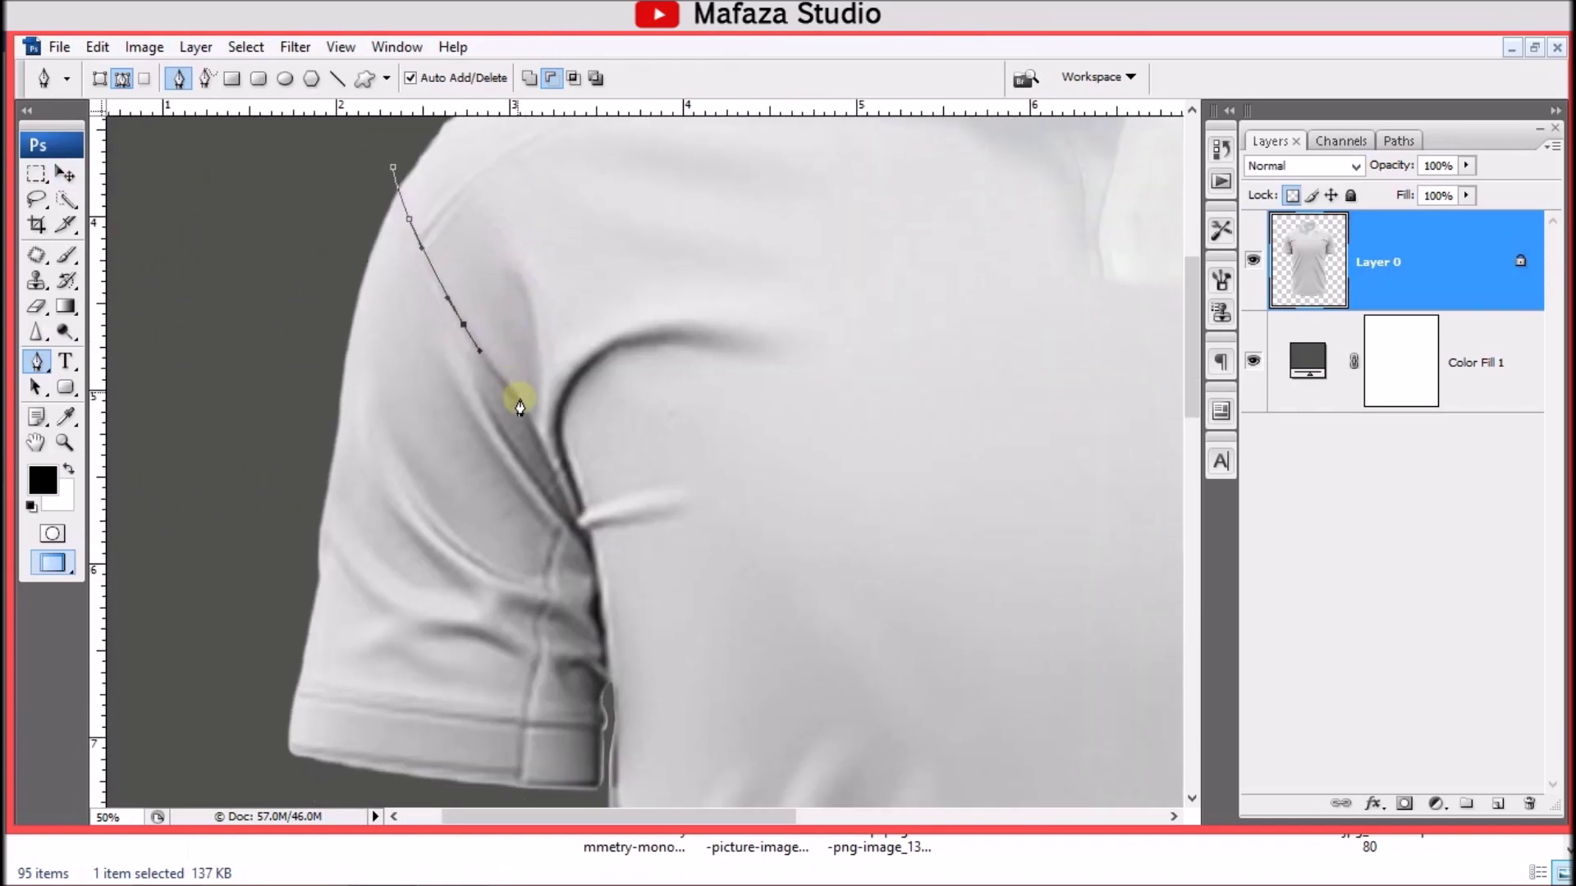
pyautogui.moveTo(577, 521); pyautogui.dragTo(590, 547)
pyautogui.scroll(-3, 590, 547)
pyautogui.moveTo(556, 478); pyautogui.dragTo(562, 520)
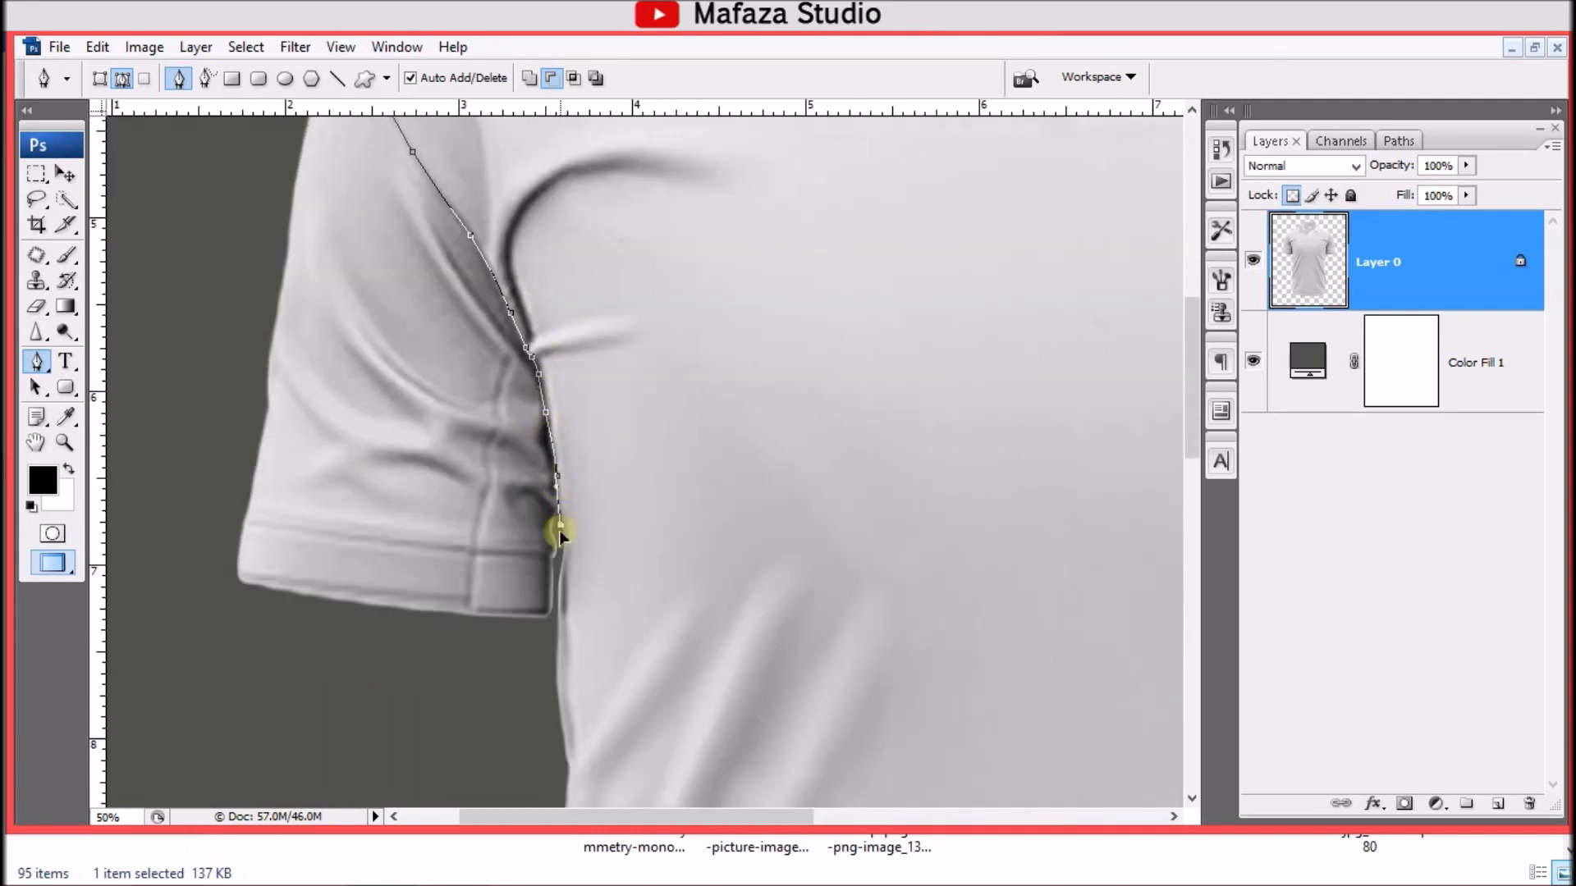
pyautogui.scroll(-5, 575, 369)
pyautogui.moveTo(529, 428); pyautogui.dragTo(530, 502)
pyautogui.scroll(-2, 380, 394)
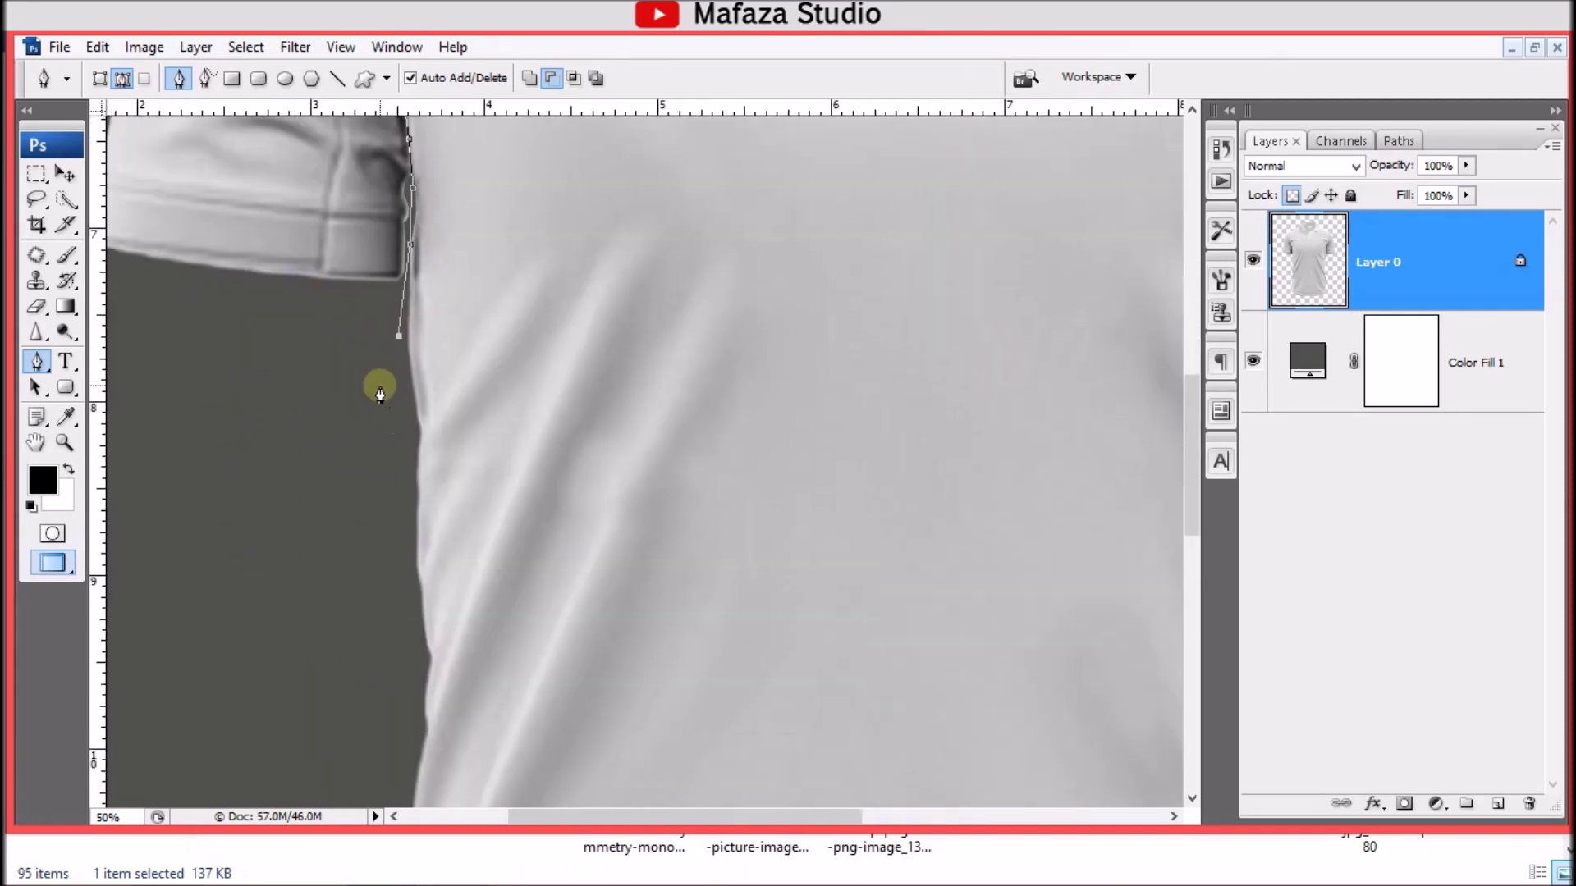
# Step: Continue the path down the left side, around below the hem, to the bottom right
pyautogui.hotkey('ctrl', '-')
pyautogui.hotkey('ctrl', '-')
pyautogui.hotkey('ctrl', '-')
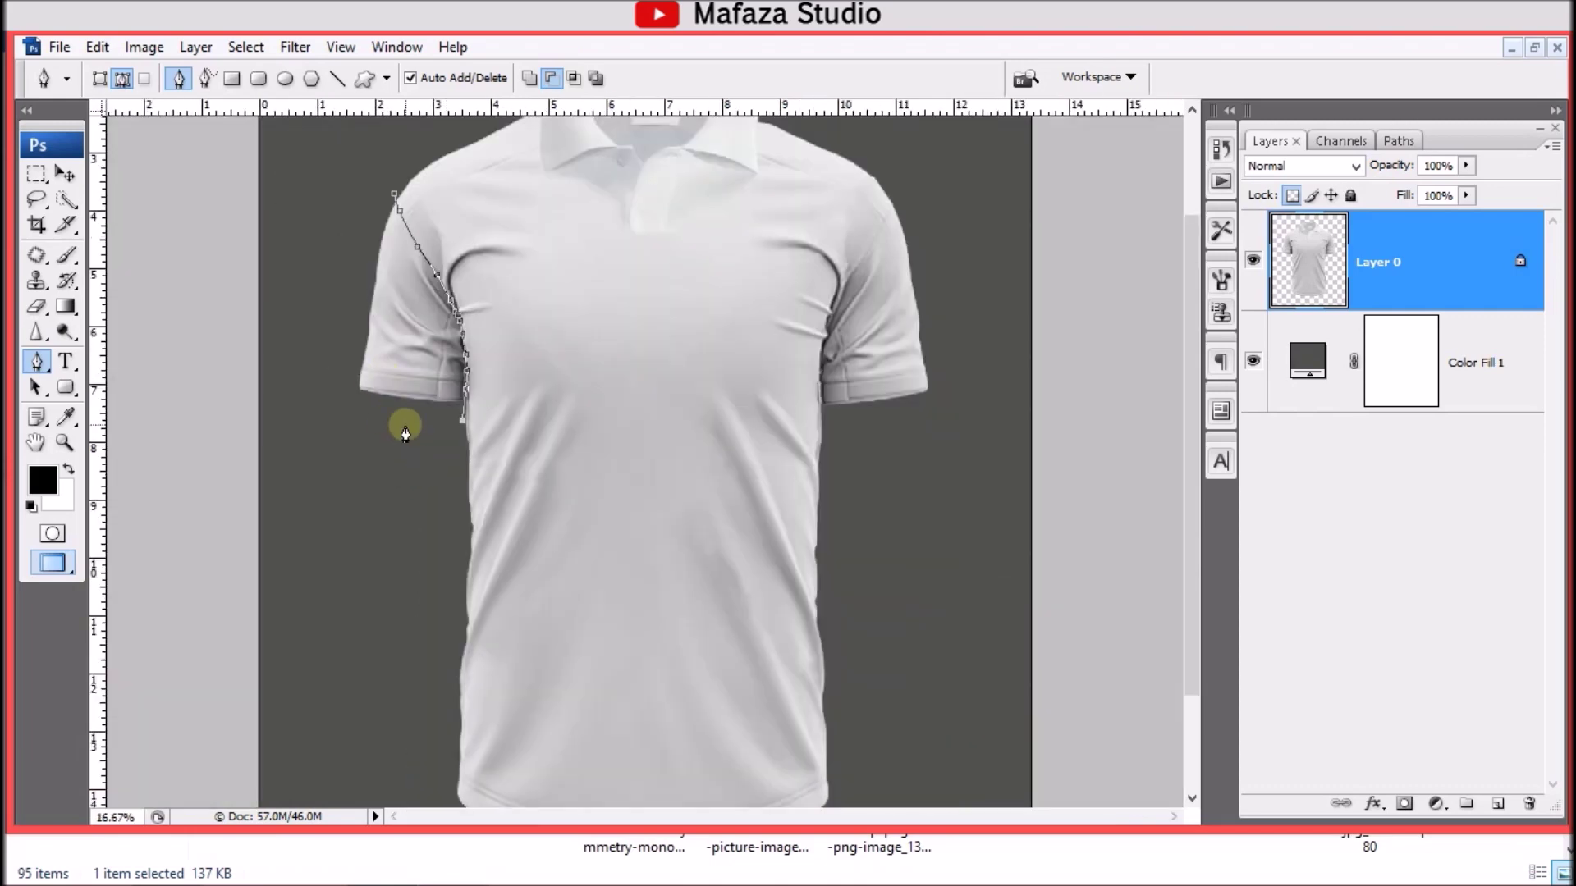
pyautogui.click(399, 553)
pyautogui.click(422, 751)
pyautogui.click(811, 764)
pyautogui.click(870, 698)
pyautogui.click(882, 536)
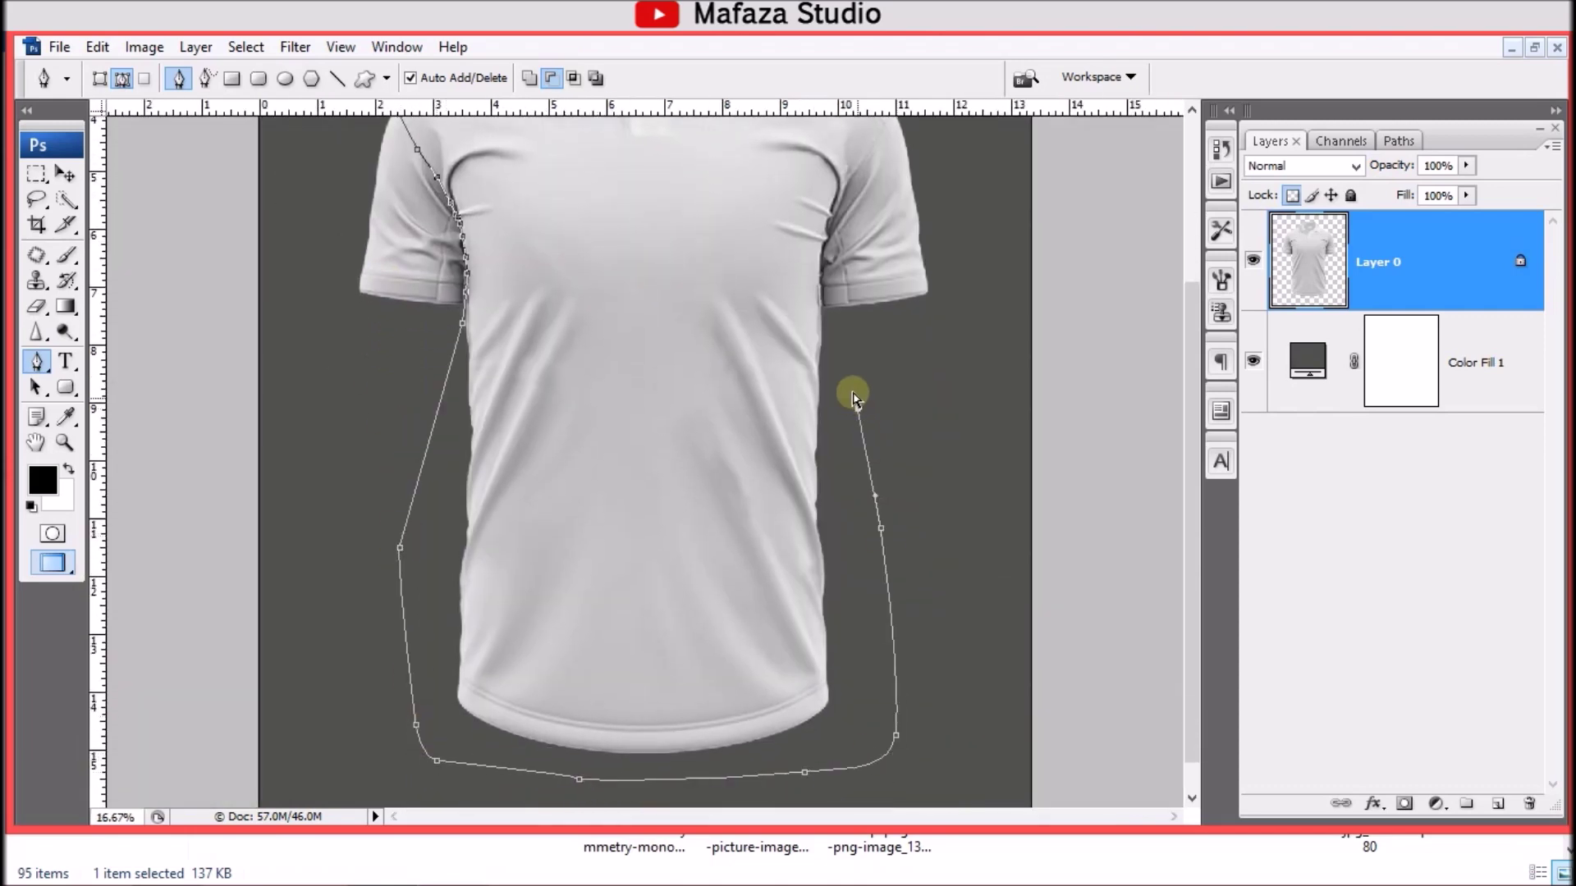
# Step: Extend the path up the jersey's right edge toward the right sleeve
pyautogui.click(860, 416)
pyautogui.hotkey('ctrl', '+')
pyautogui.hotkey('ctrl', '+')
pyautogui.scroll(4, 995, 324)
pyautogui.click(958, 483)
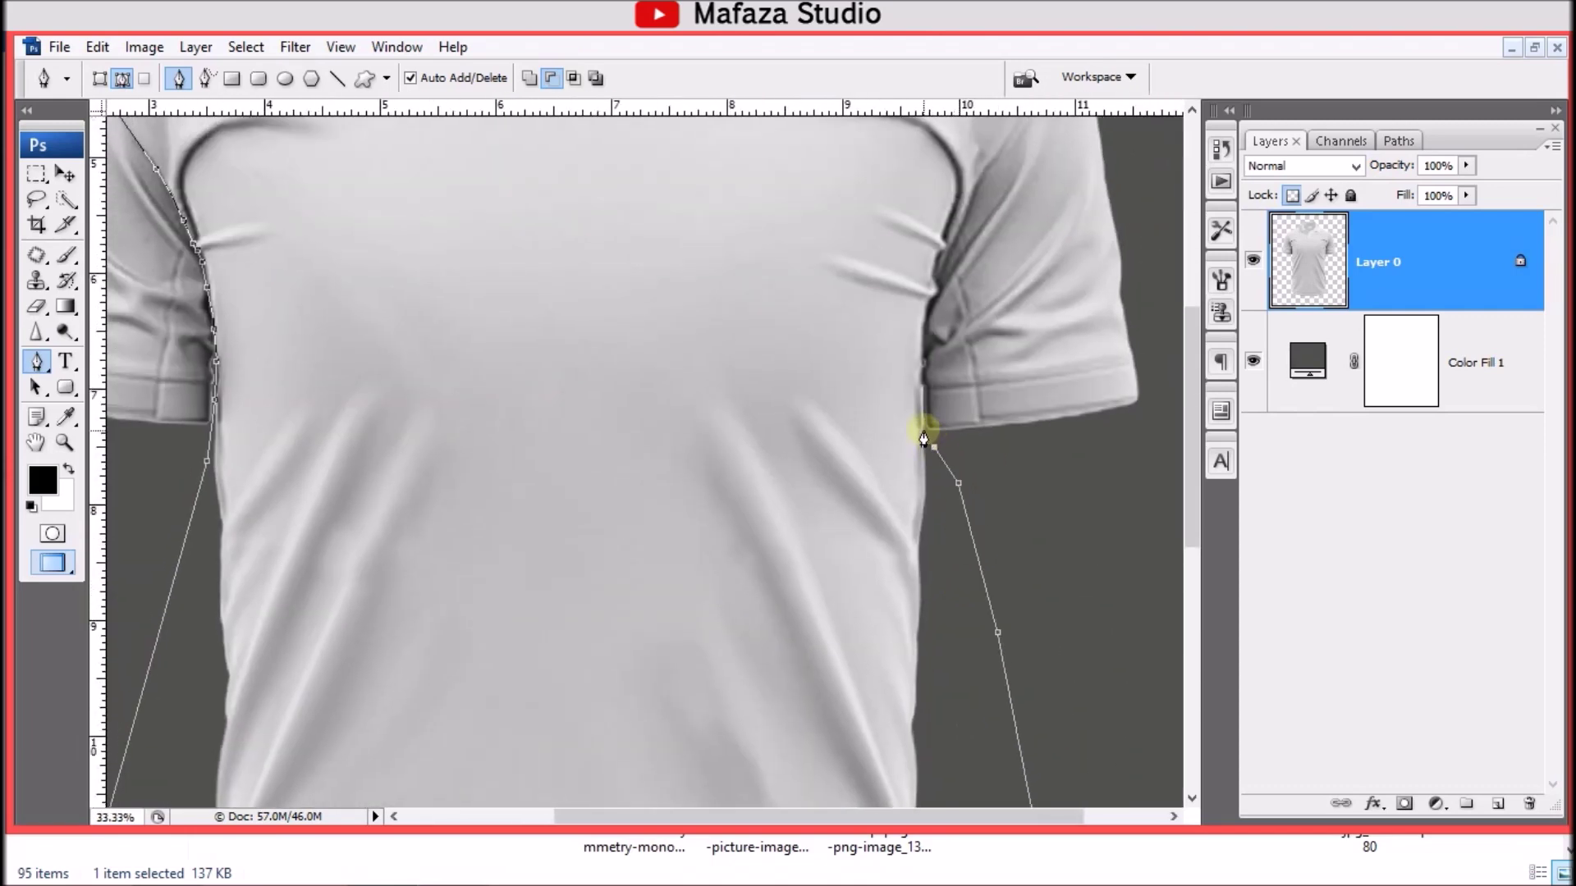
pyautogui.hotkey('ctrl', '+')
pyautogui.click(1069, 418)
pyautogui.click(1065, 359)
pyautogui.click(1062, 306)
pyautogui.click(1065, 251)
pyautogui.scroll(3, 1031, 387)
# Step: Trace the right armhole seam up to the shoulder and the collar's outer edge
pyautogui.click(1024, 482)
pyautogui.click(1031, 429)
pyautogui.moveTo(1048, 390); pyautogui.dragTo(976, 547)
pyautogui.click(1021, 465)
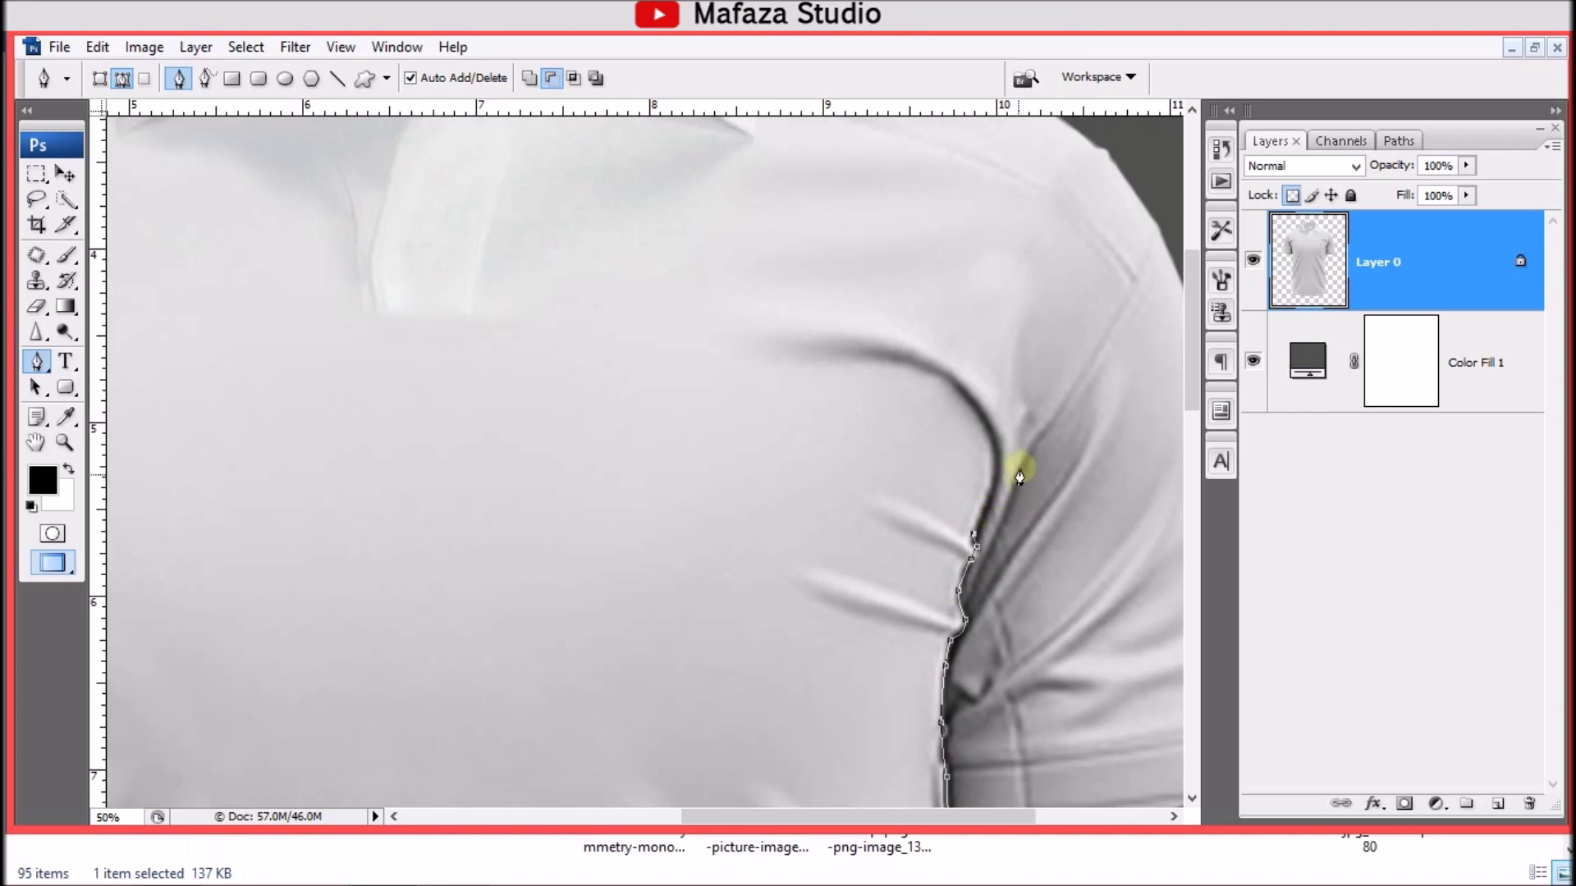
pyautogui.moveTo(1118, 346); pyautogui.dragTo(1064, 601)
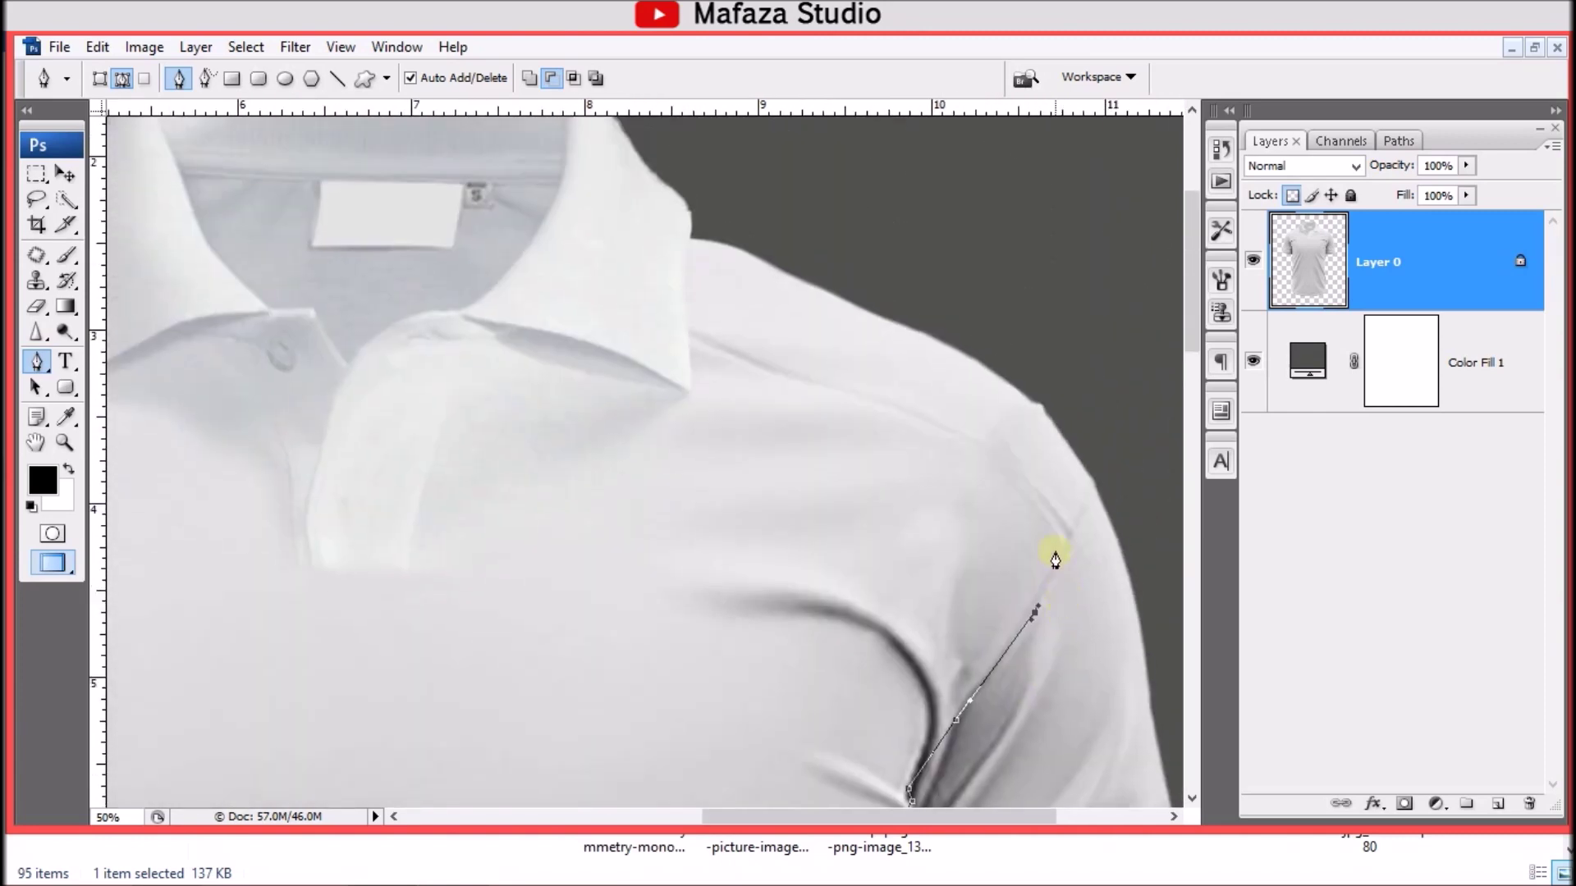
pyautogui.click(1108, 380)
pyautogui.moveTo(833, 224); pyautogui.dragTo(1009, 405)
pyautogui.click(909, 374)
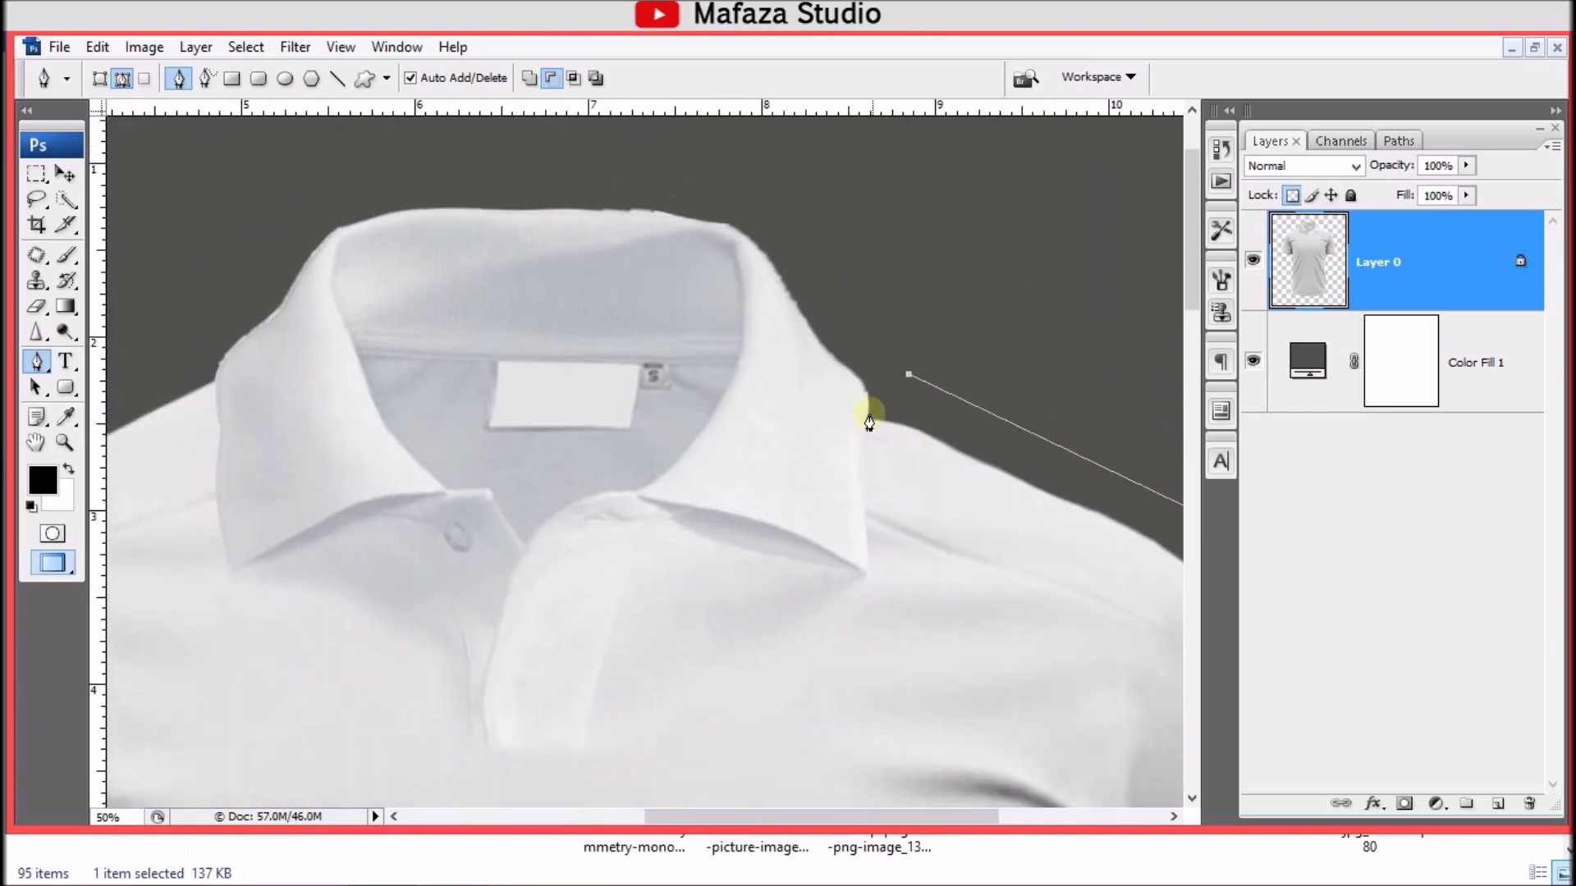
# Step: Follow the collar's lower edge to the left shoulder and close the path at its start
pyautogui.hotkey('ctrl', '+')
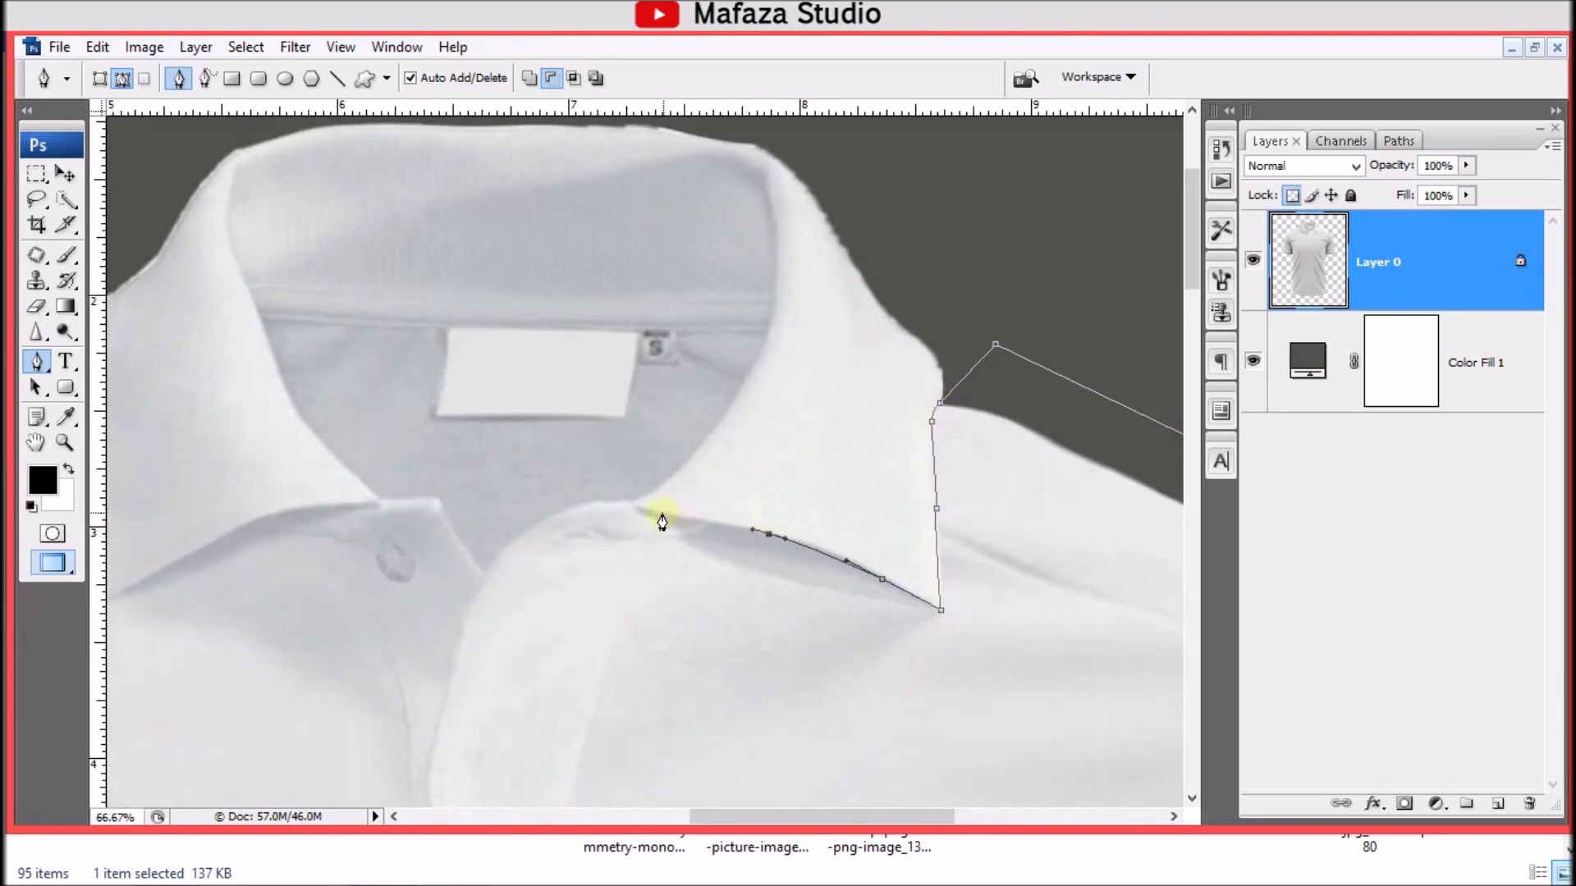
pyautogui.moveTo(559, 545); pyautogui.dragTo(685, 477)
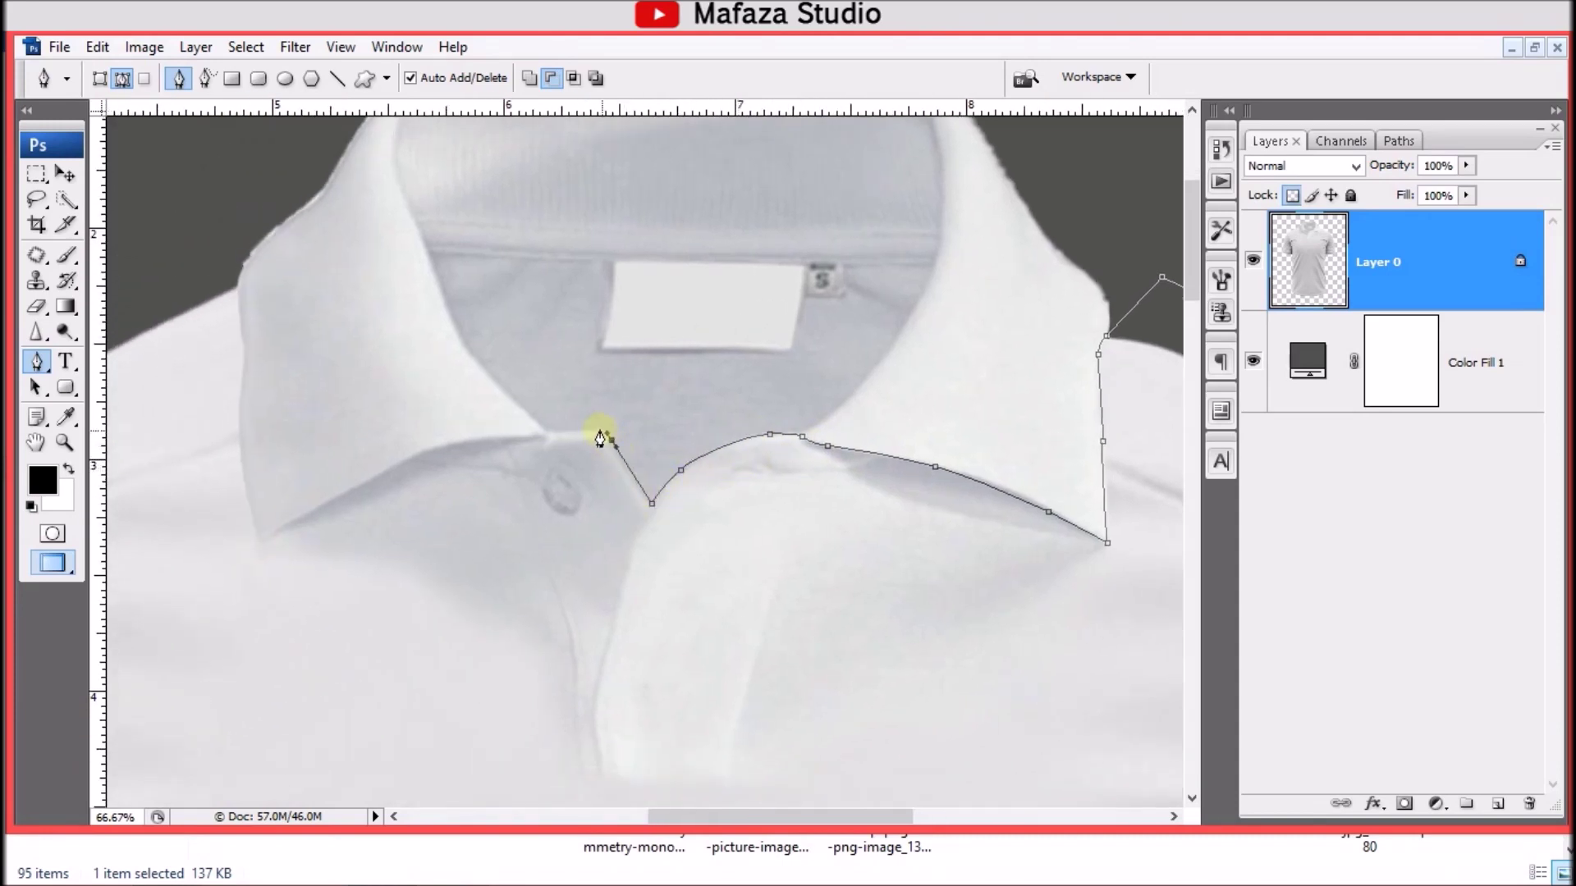
pyautogui.moveTo(541, 442); pyautogui.dragTo(668, 425)
pyautogui.click(615, 421)
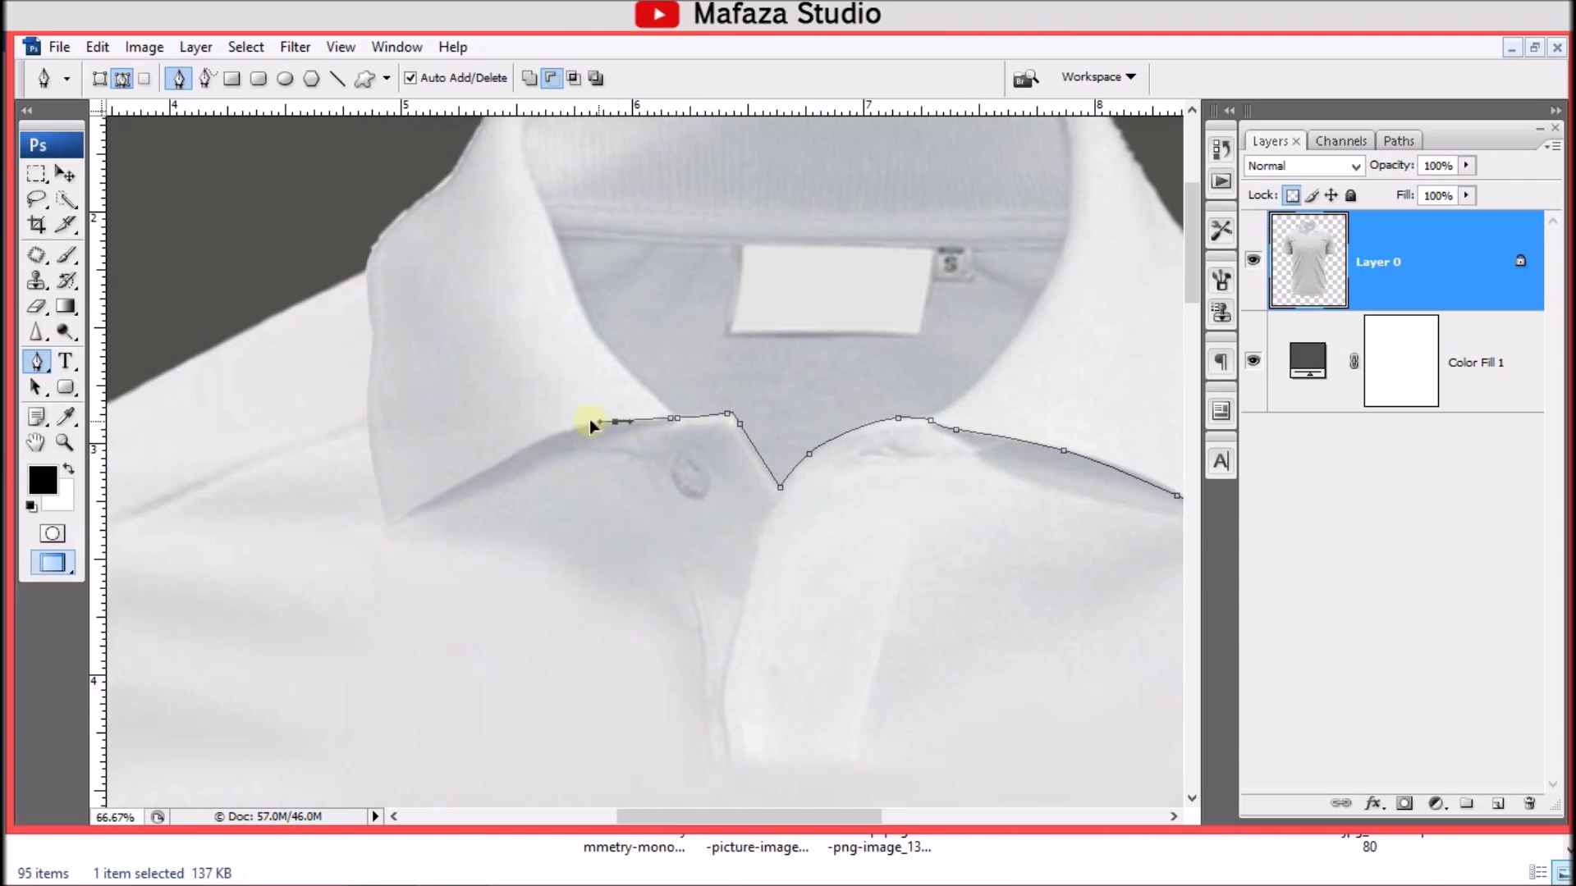
pyautogui.click(386, 514)
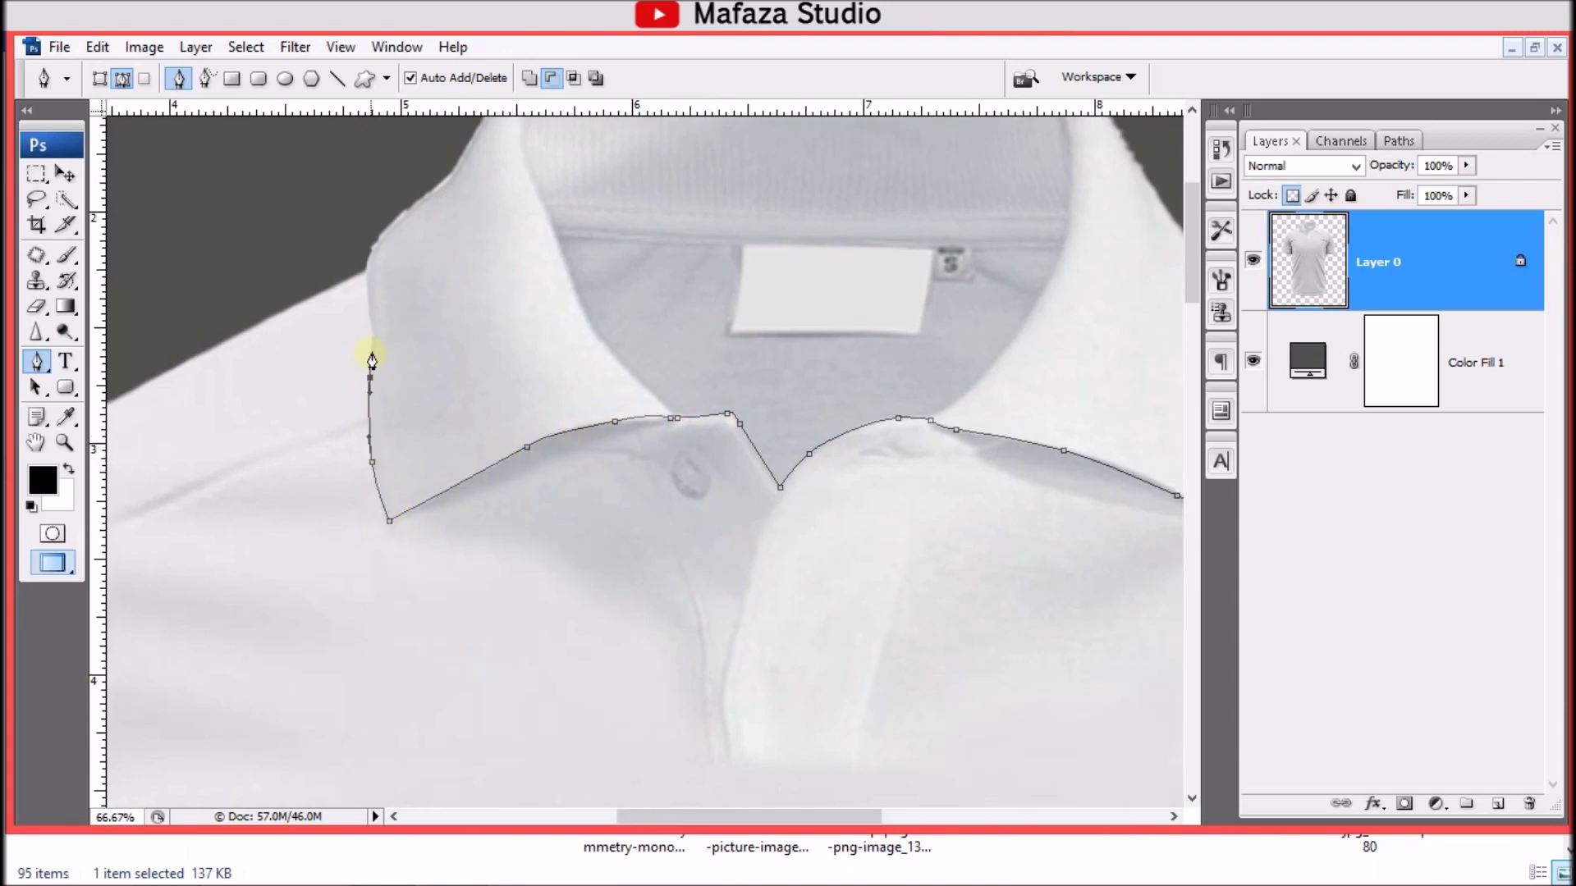
pyautogui.click(346, 201)
pyautogui.hotkey('ctrl', '-')
pyautogui.hotkey('ctrl', '-')
pyautogui.moveTo(213, 535); pyautogui.dragTo(334, 510)
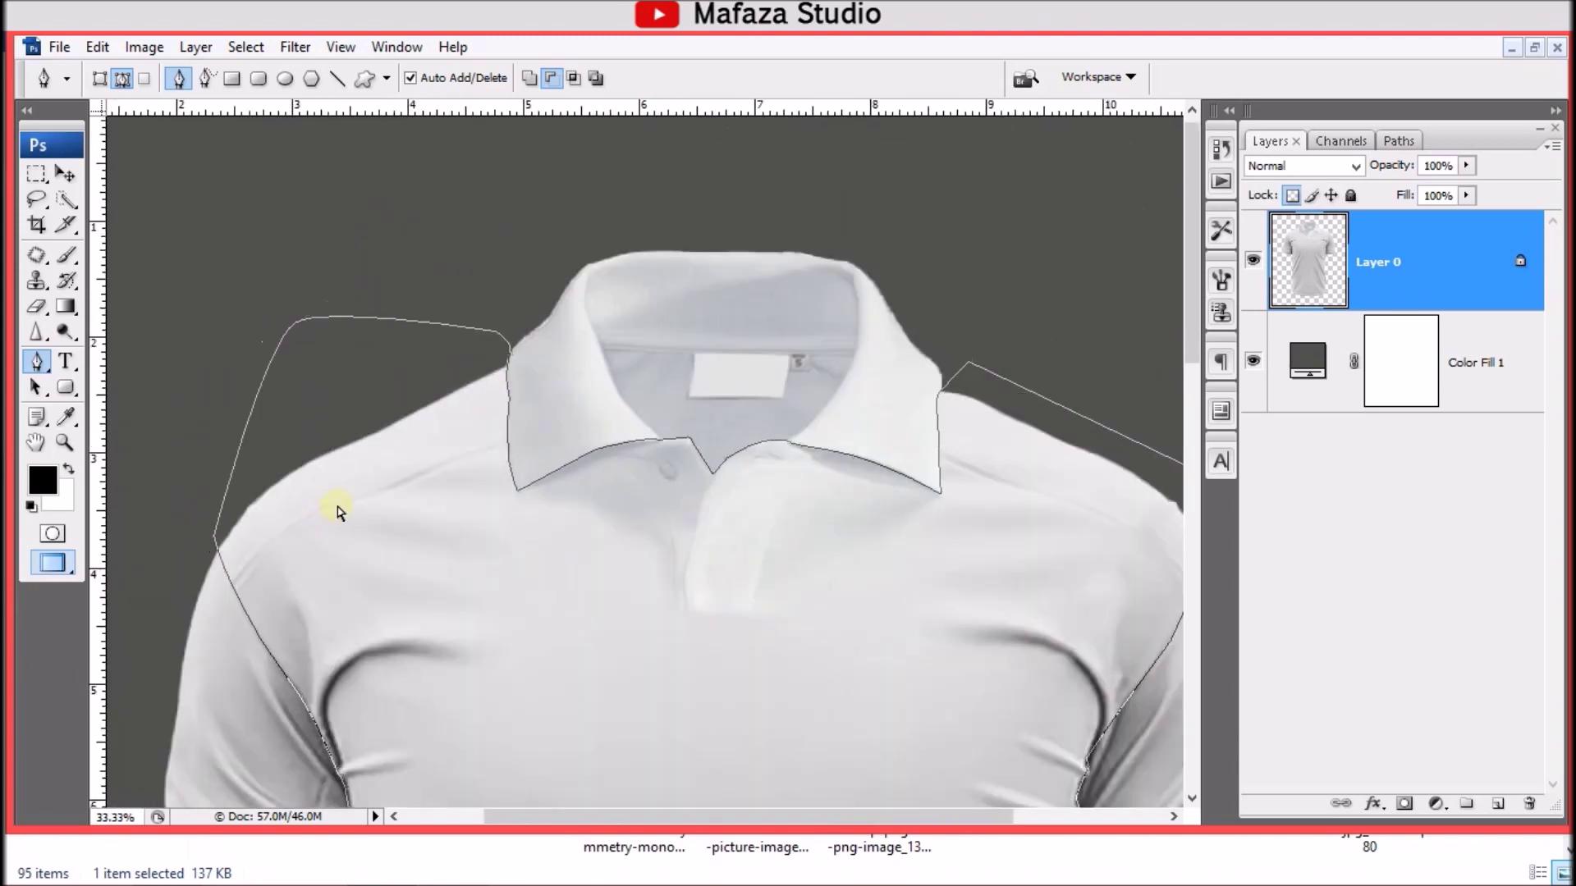
# Step: Turn the closed path into a selection, invert it, and copy the shirt body to Layer 1
pyautogui.hotkey('ctrl', '0')
pyautogui.rightClick(610, 355)
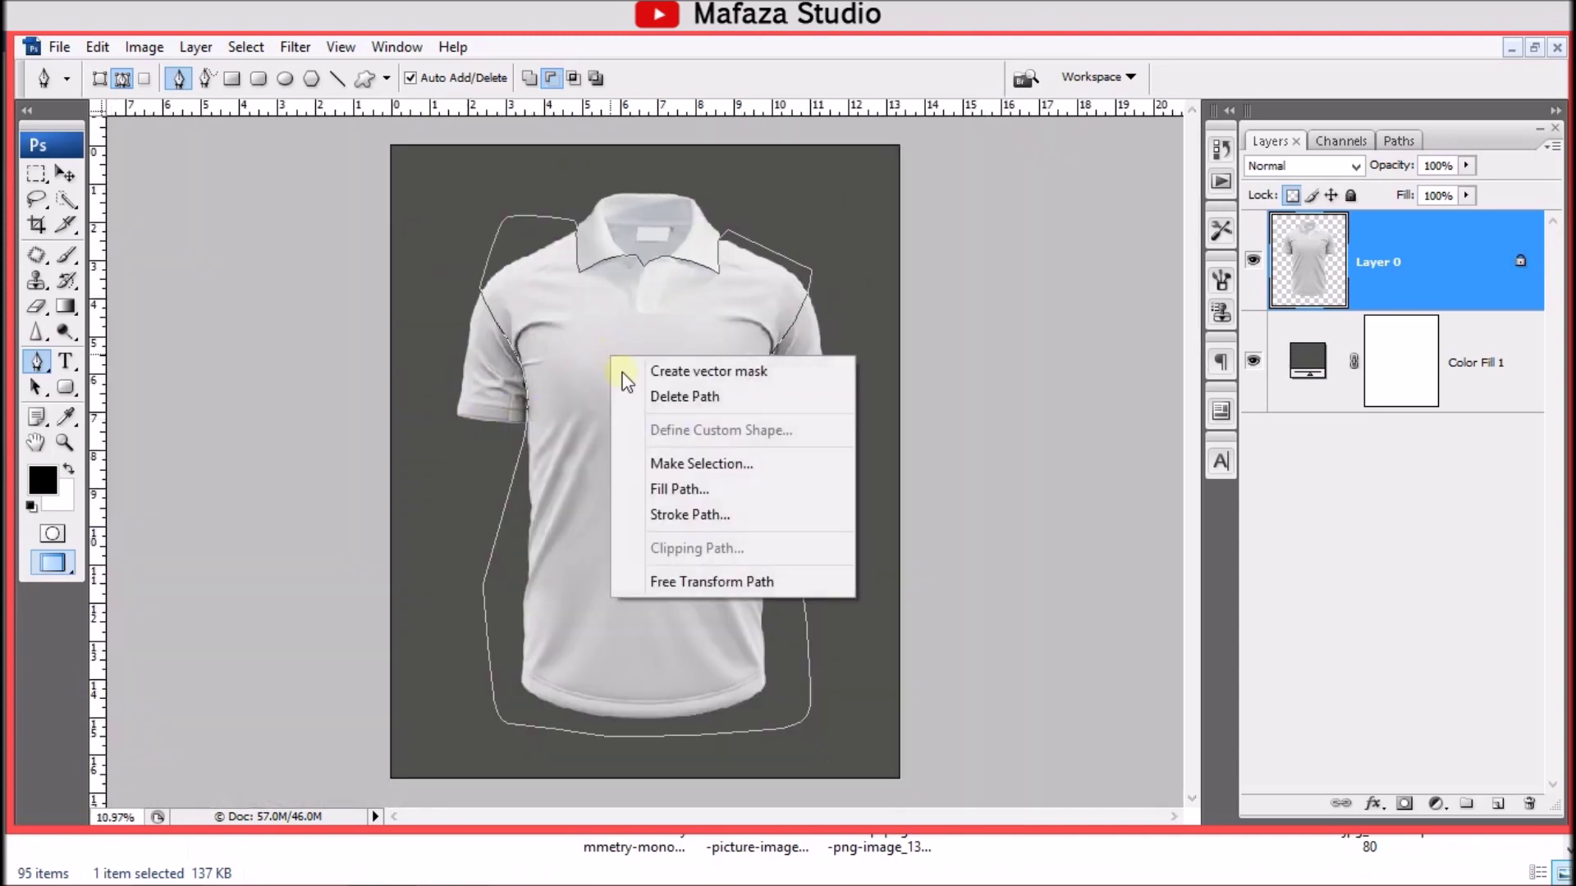
pyautogui.click(845, 456)
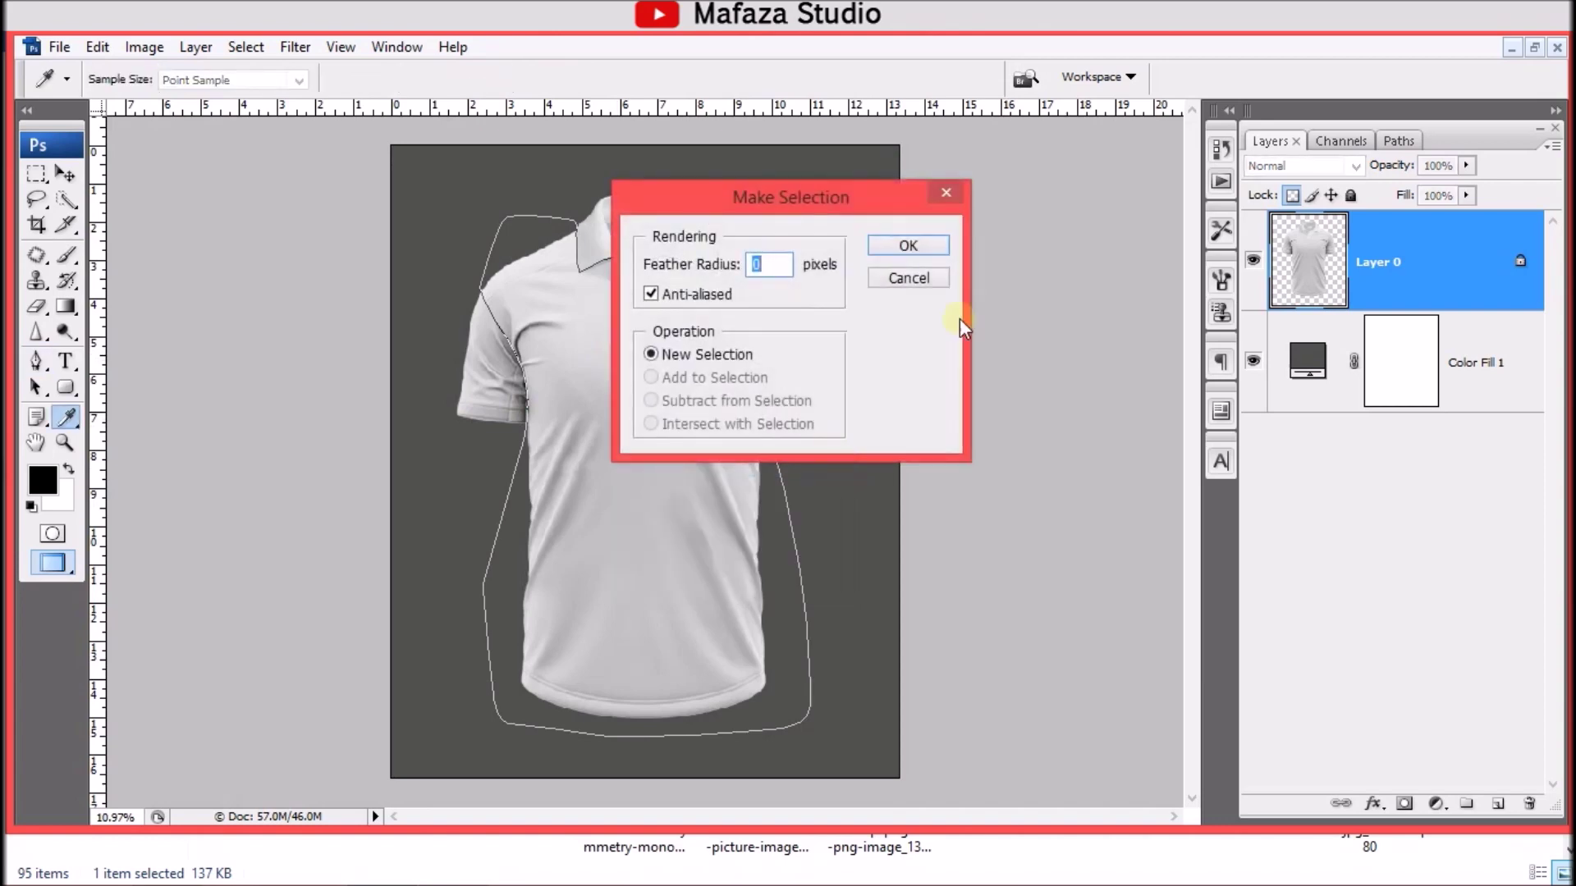
pyautogui.click(931, 244)
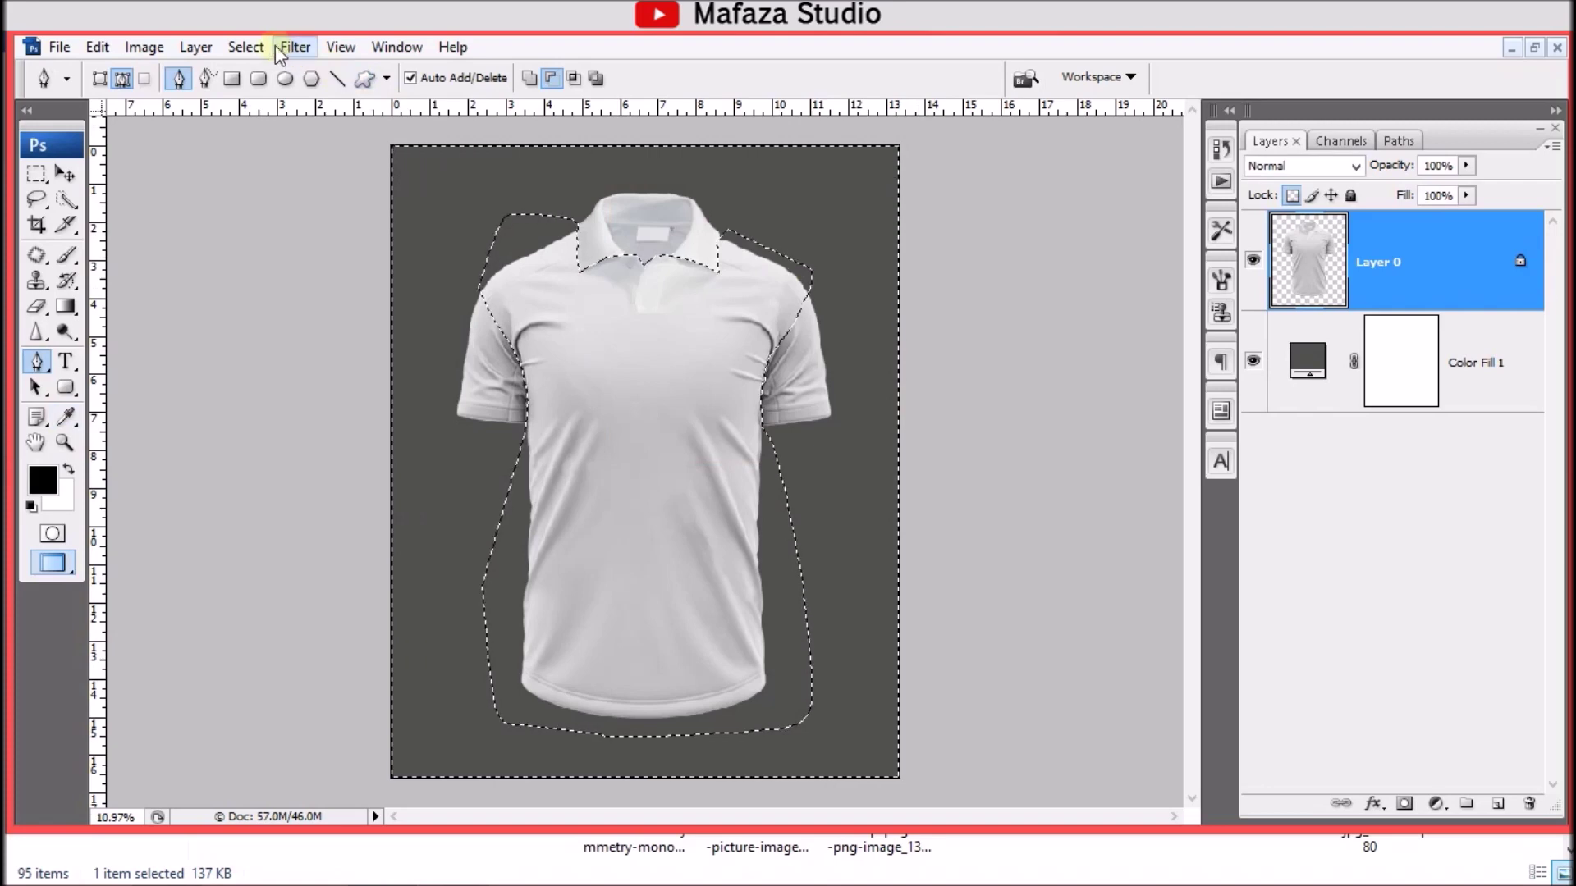
pyautogui.click(246, 47)
pyautogui.click(317, 147)
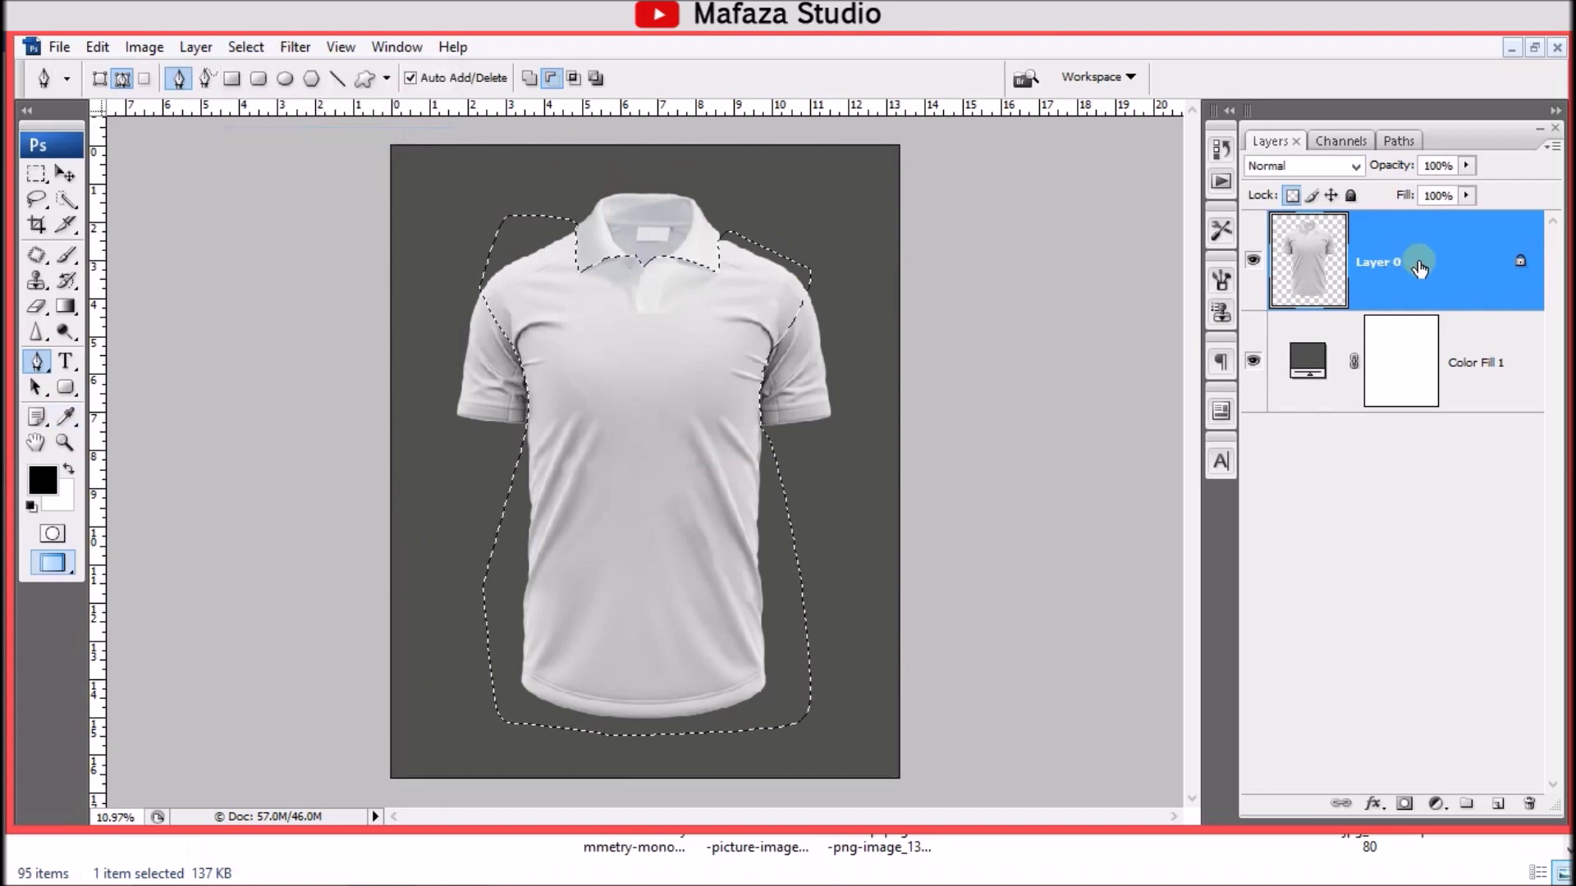
pyautogui.hotkey('ctrl', 'j')
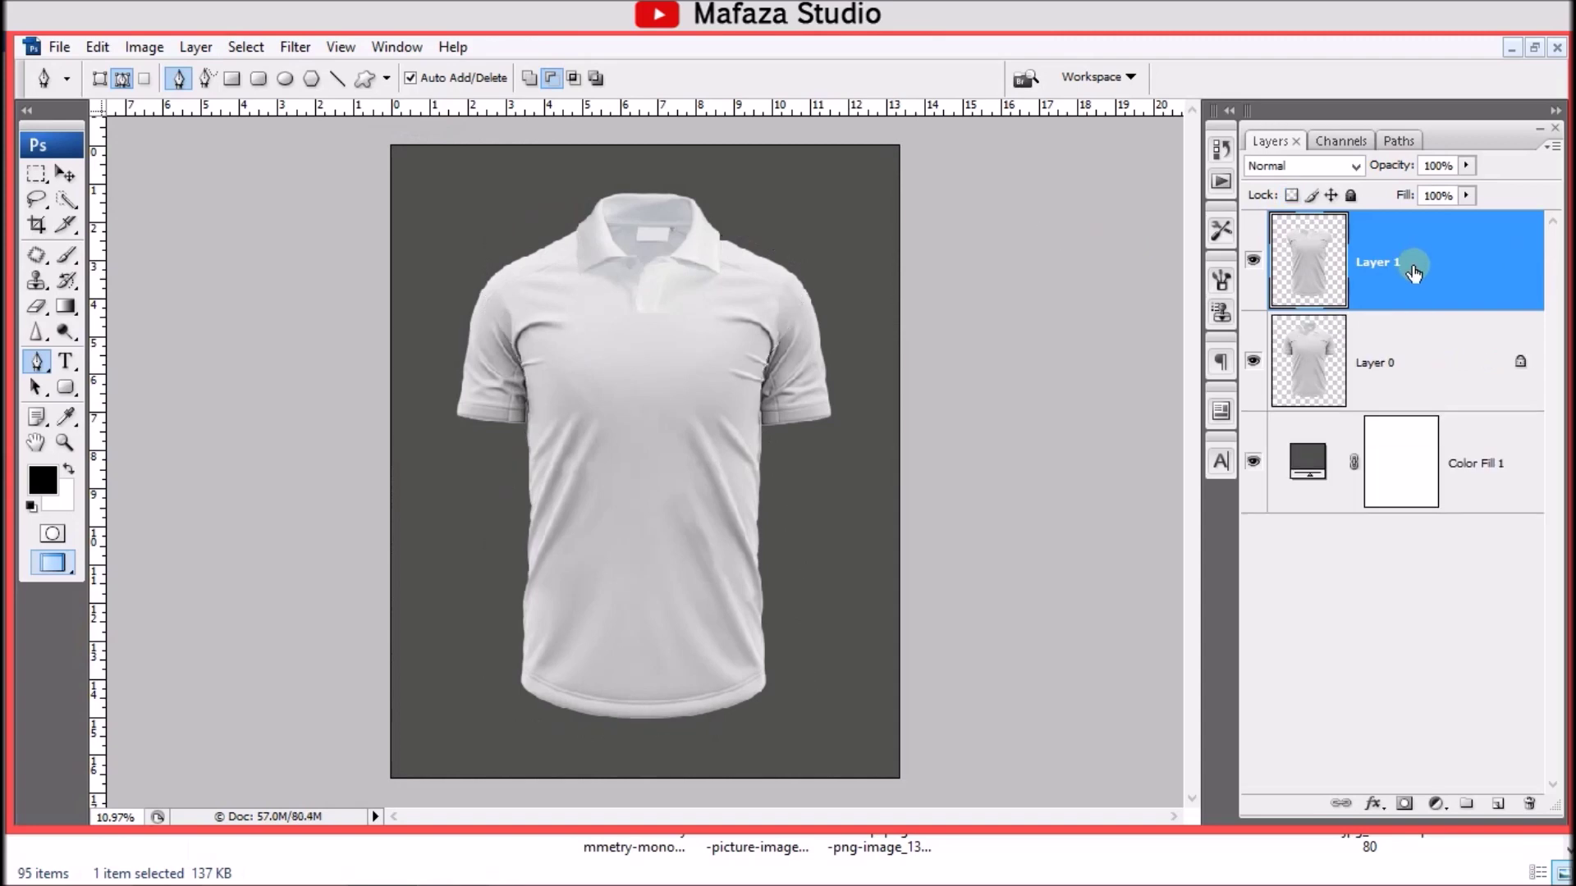
# Step: Hide Layer 0, keep Layer 1 active, and marquee-select a rectangle around the shirt body
pyautogui.click(1252, 362)
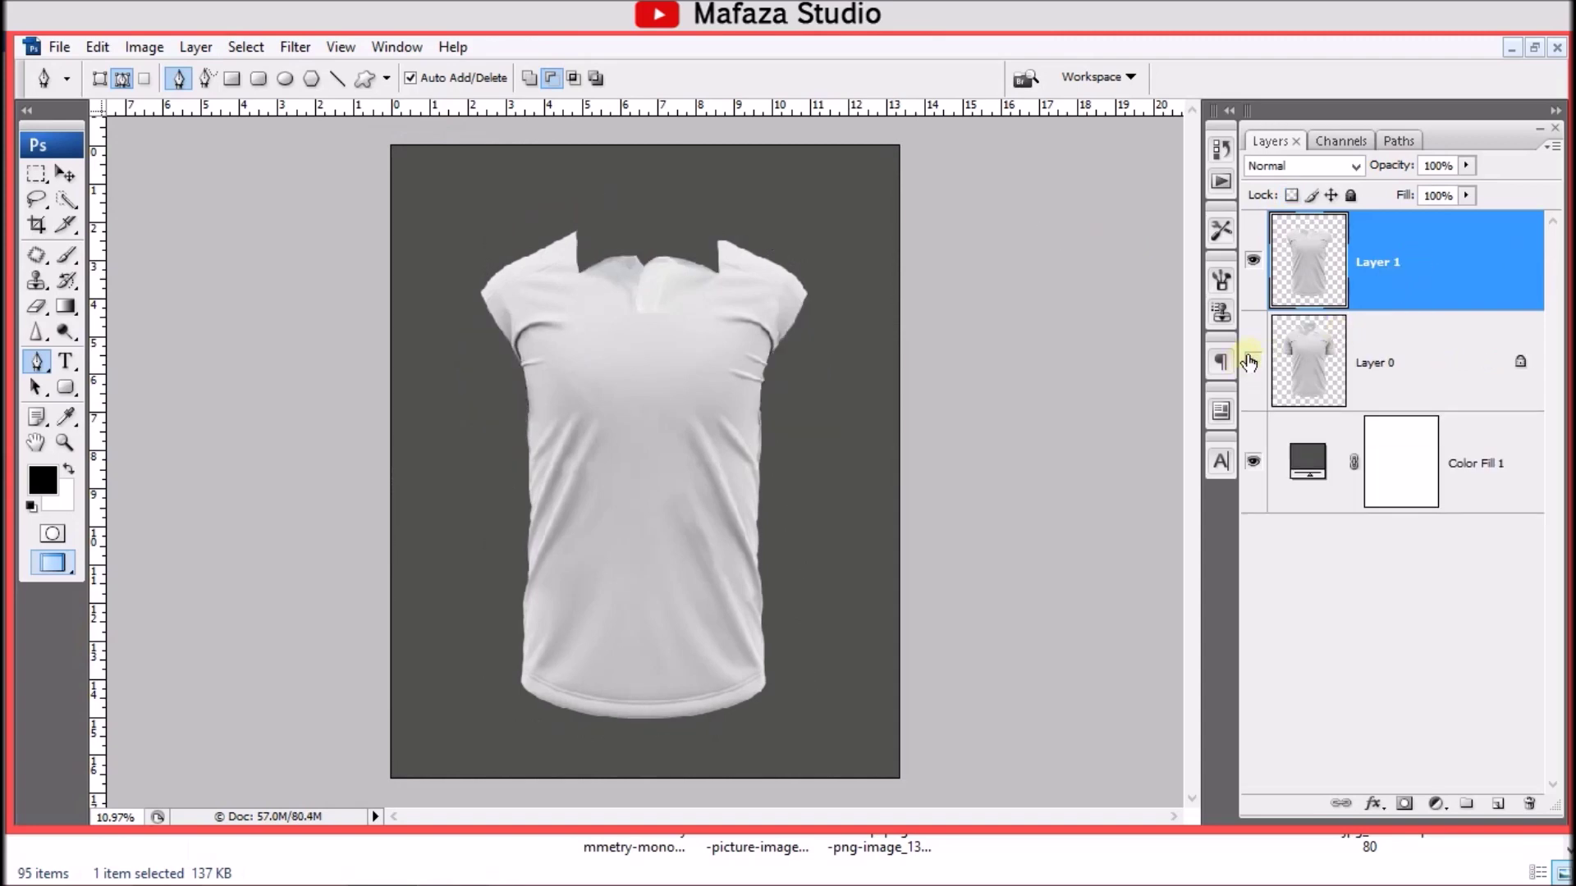
pyautogui.click(1378, 289)
pyautogui.click(36, 173)
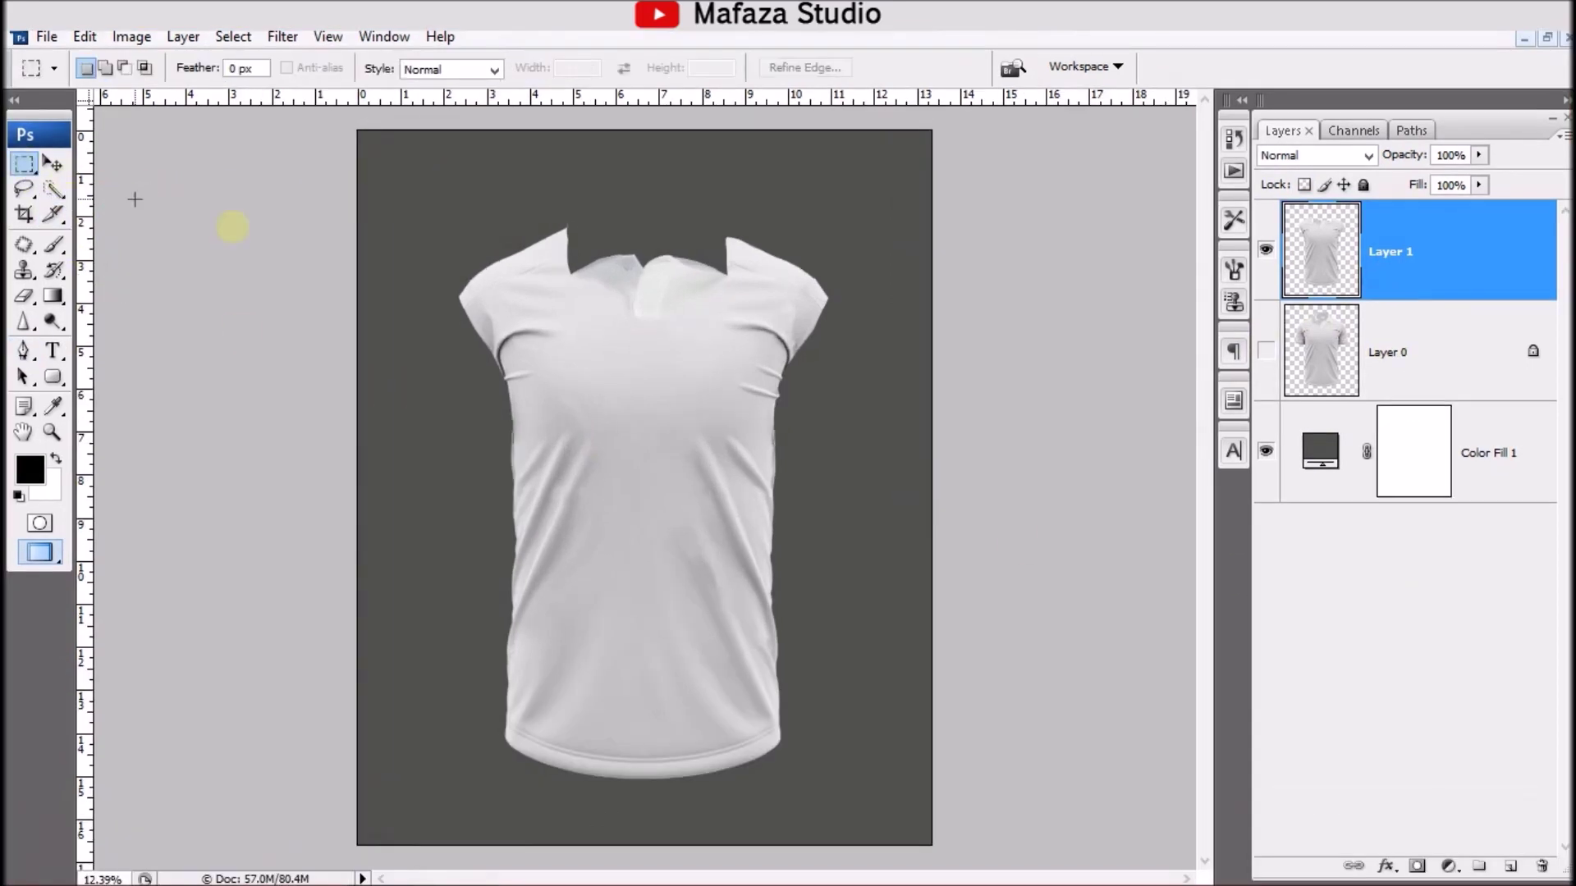
pyautogui.moveTo(430, 200)
pyautogui.mouseDown()
pyautogui.moveTo(736, 496)
pyautogui.moveTo(850, 808)
pyautogui.mouseUp()
pyautogui.click(1448, 866)
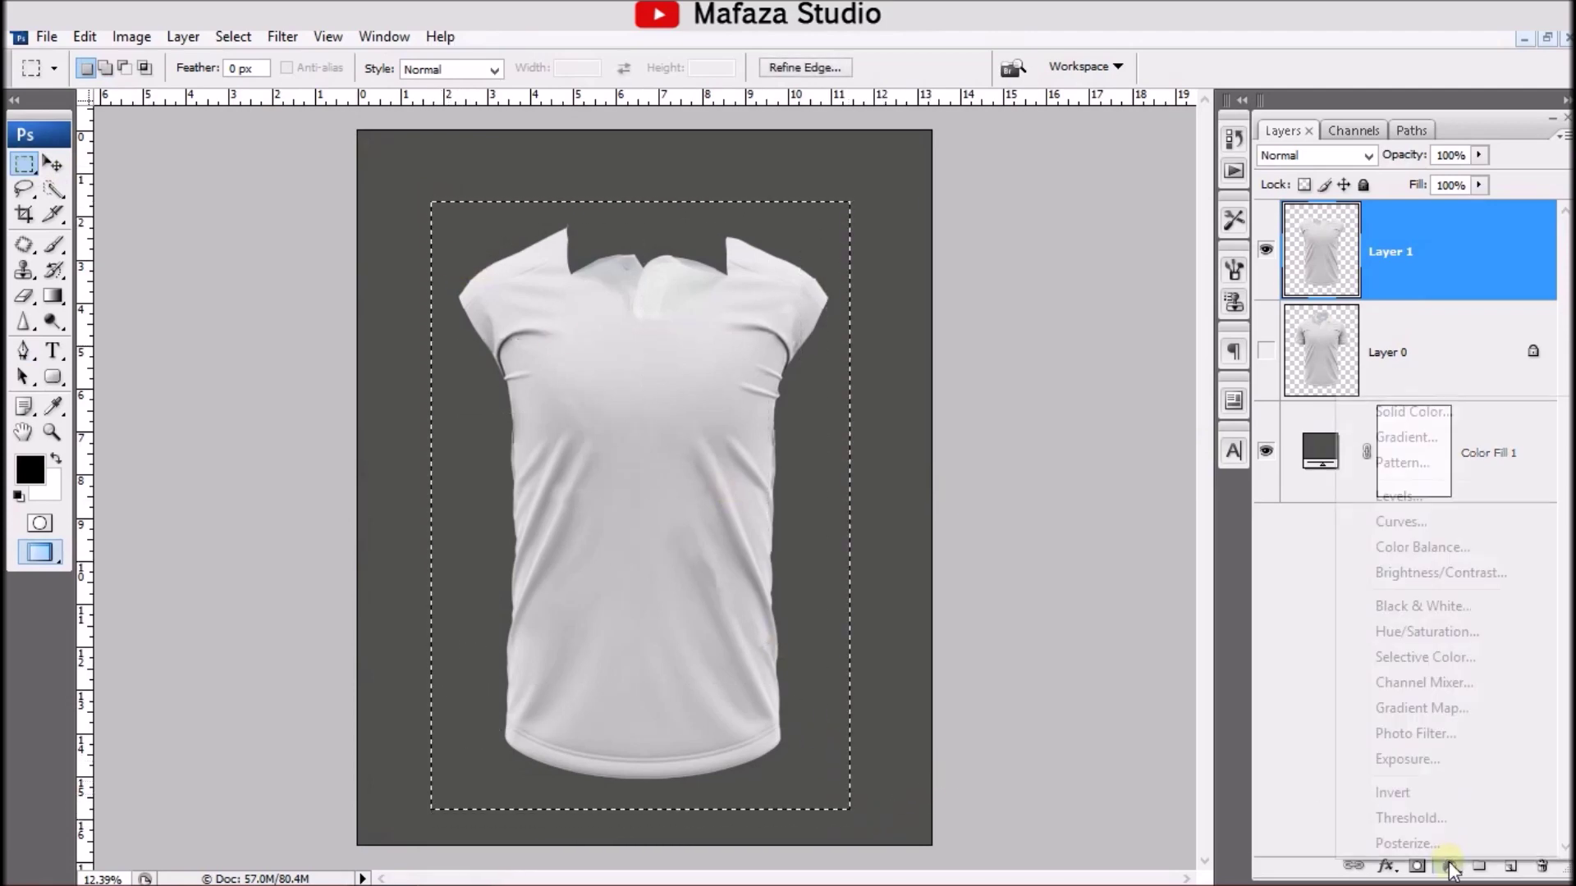
# Step: Fill the selection with a black Color Fill 2 layer, made a smart object at 47% opacity
pyautogui.click(1460, 412)
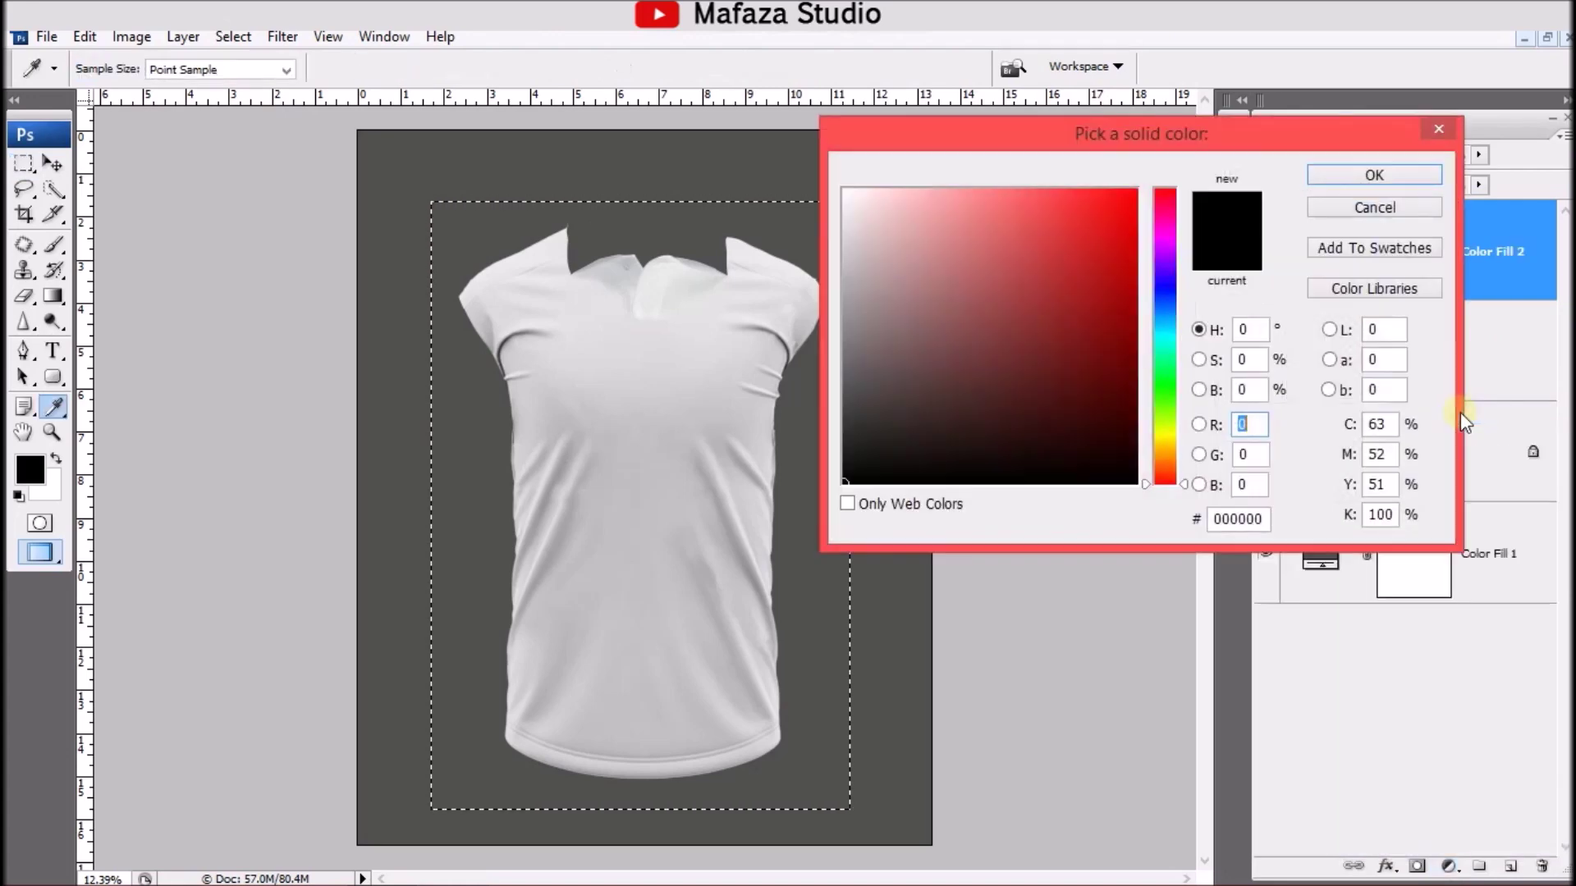
pyautogui.click(1374, 175)
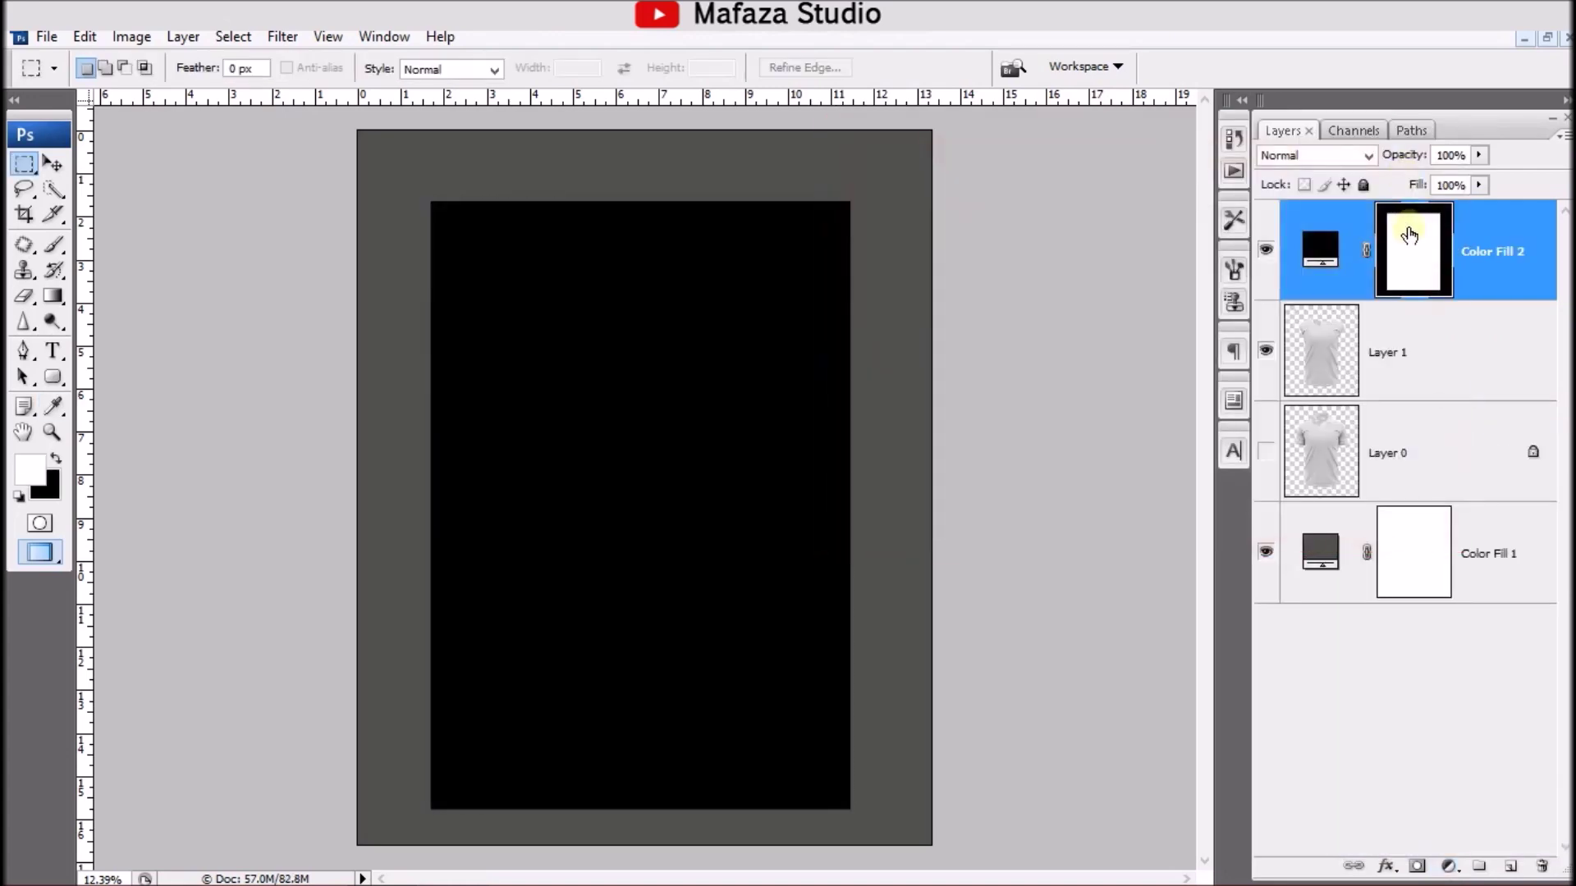
pyautogui.rightClick(1497, 269)
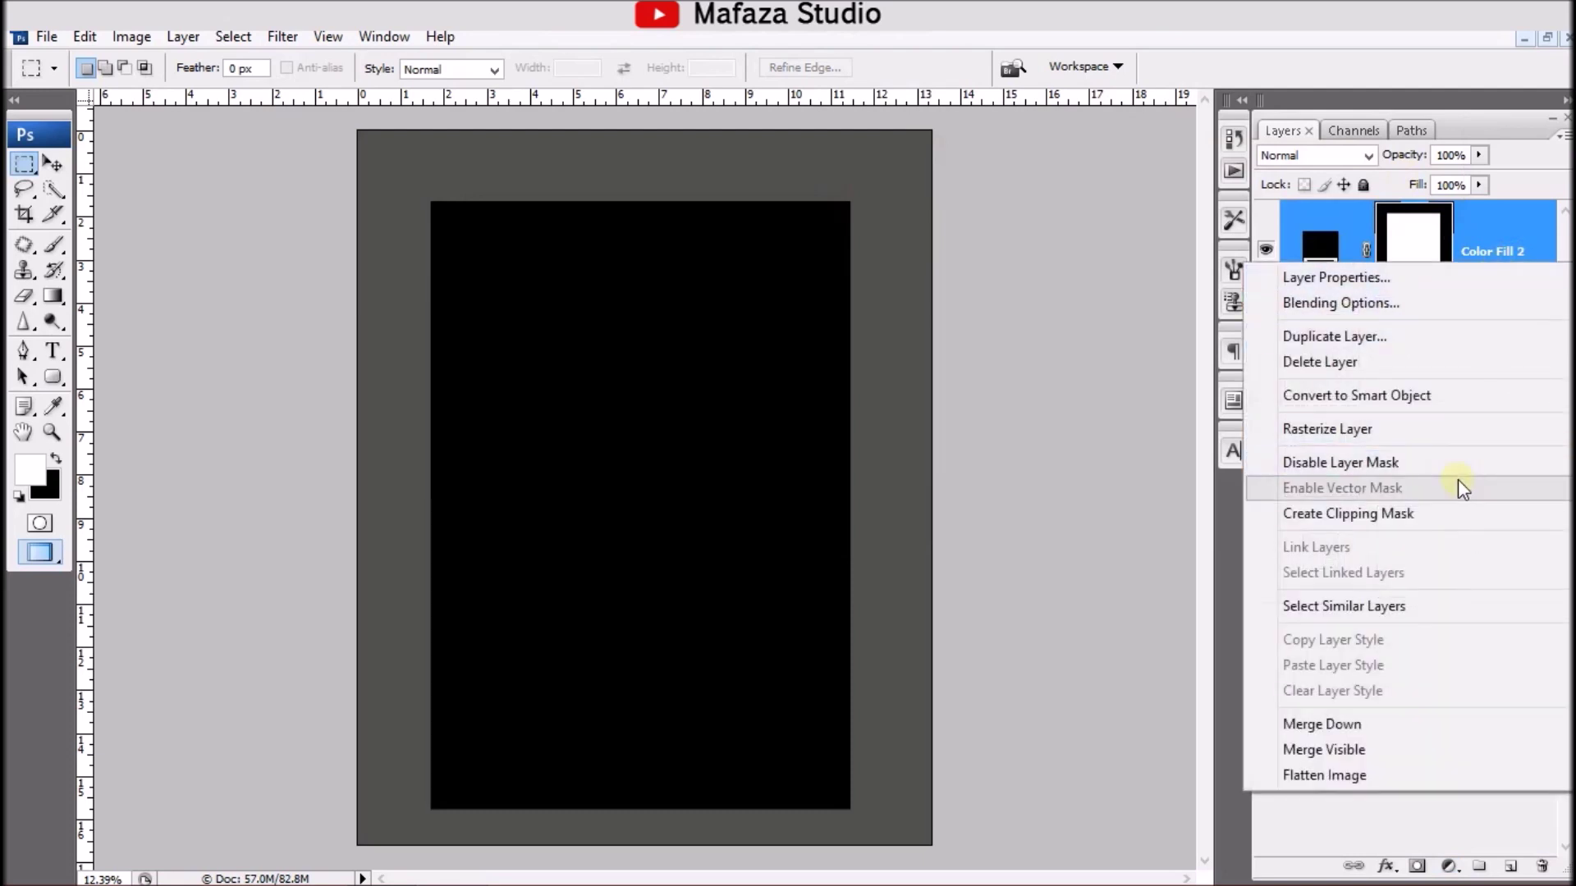
pyautogui.click(1477, 398)
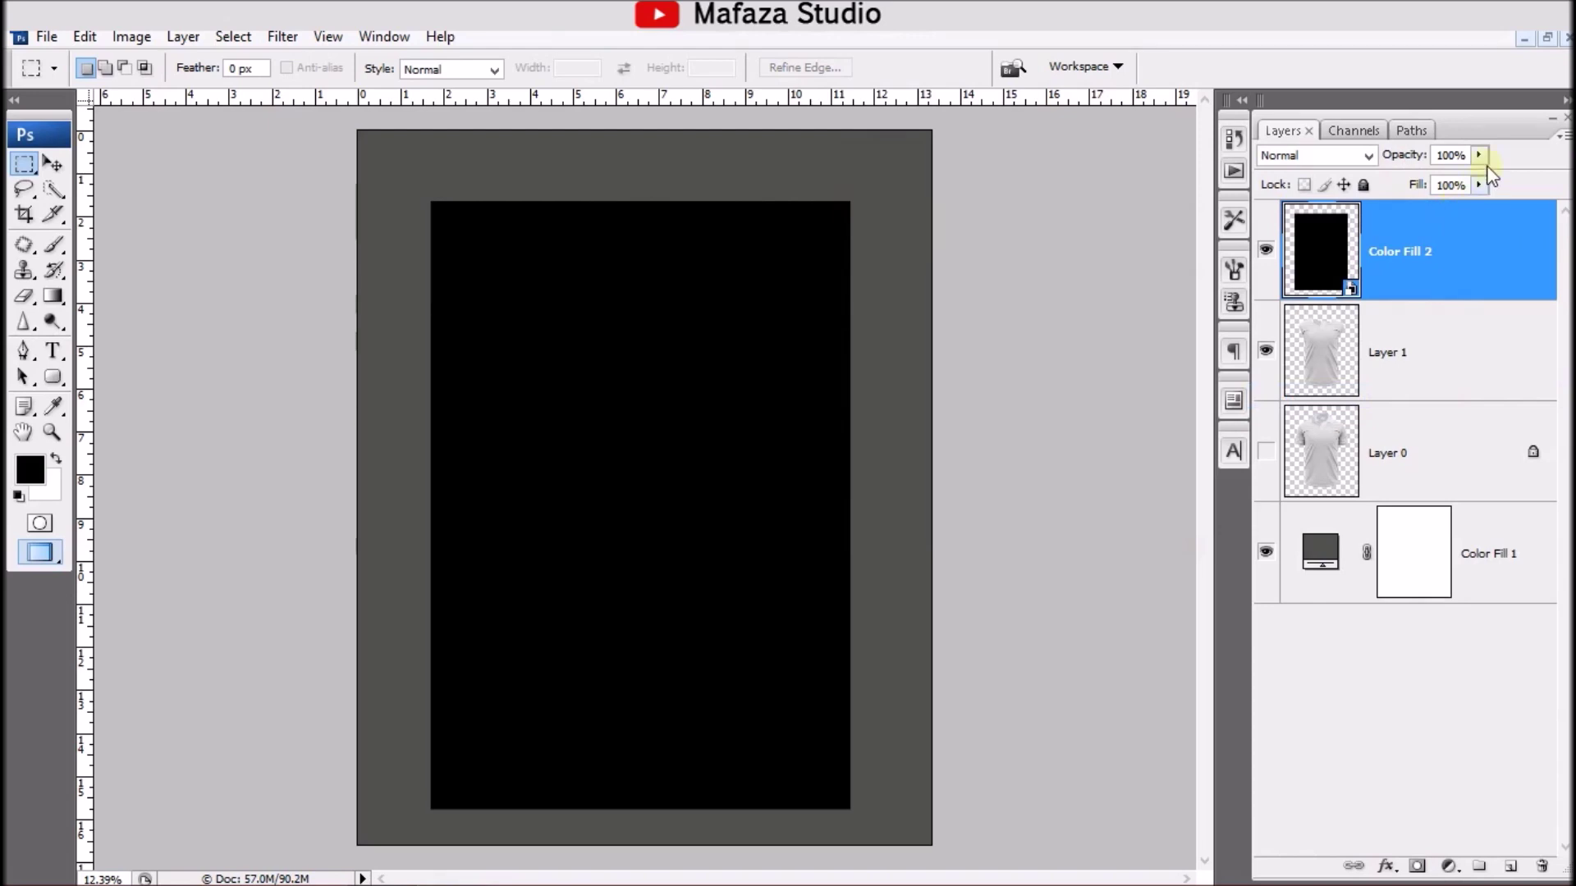
pyautogui.moveTo(1478, 156); pyautogui.dragTo(1423, 187)
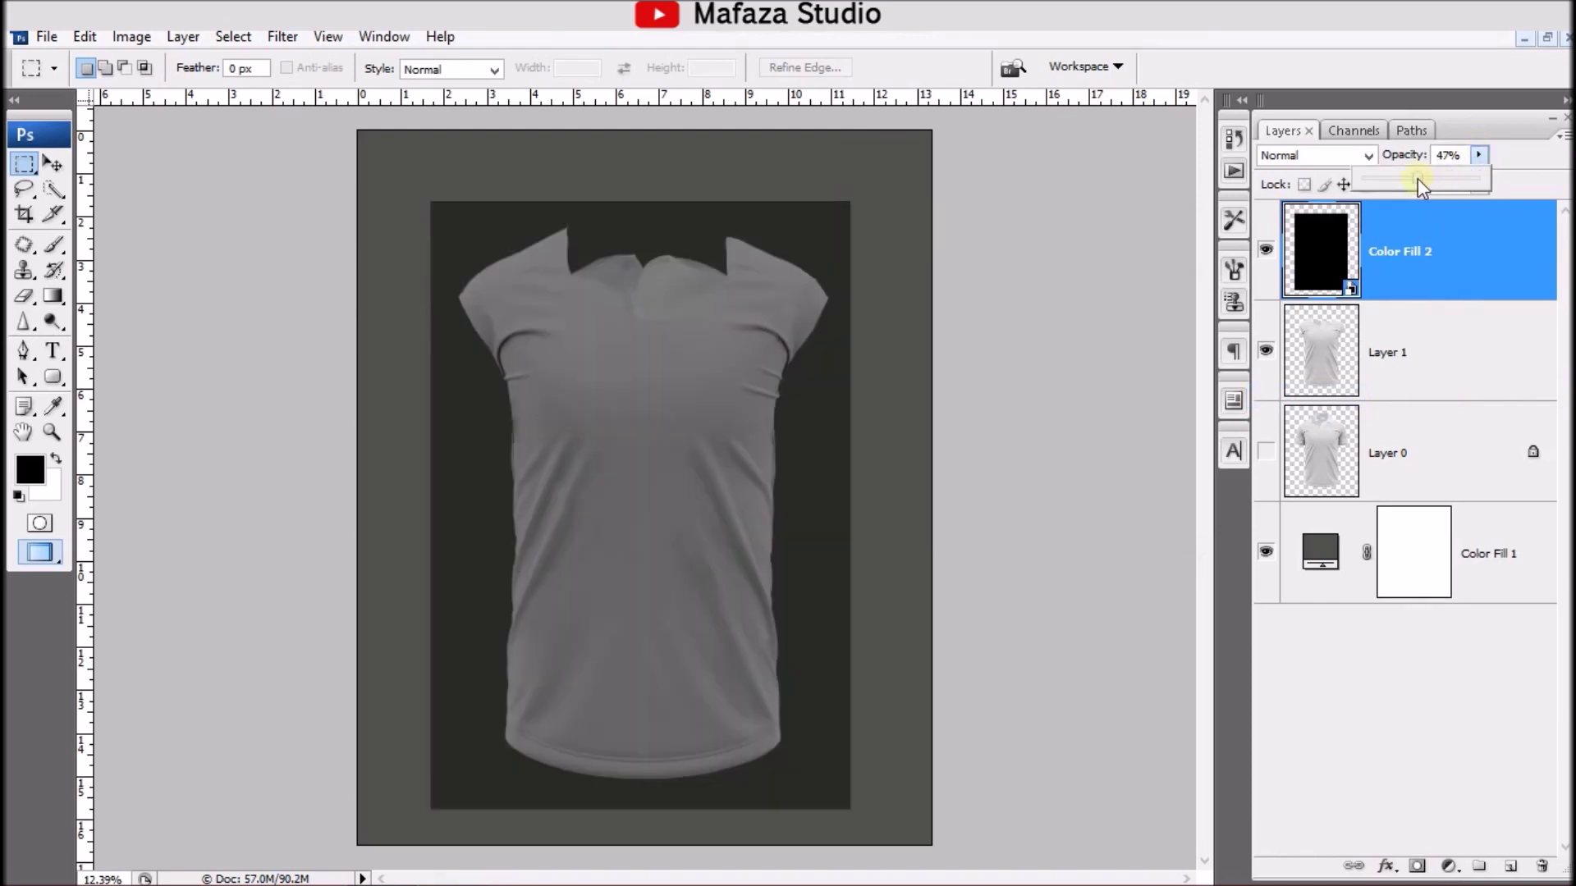
pyautogui.click(52, 167)
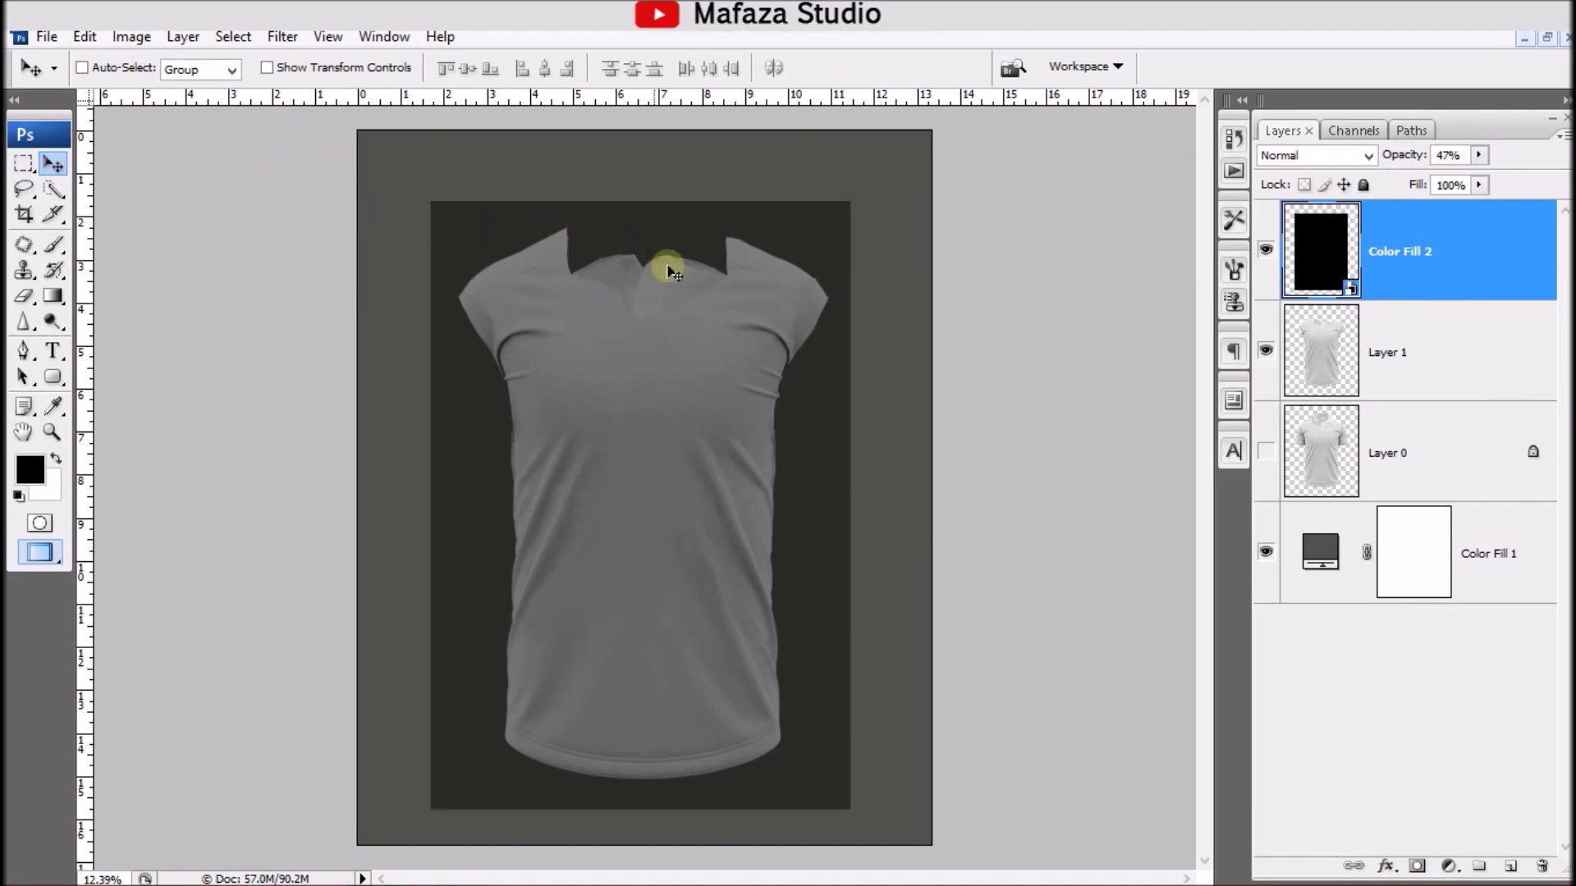
pyautogui.hotkey('ctrl', 't')
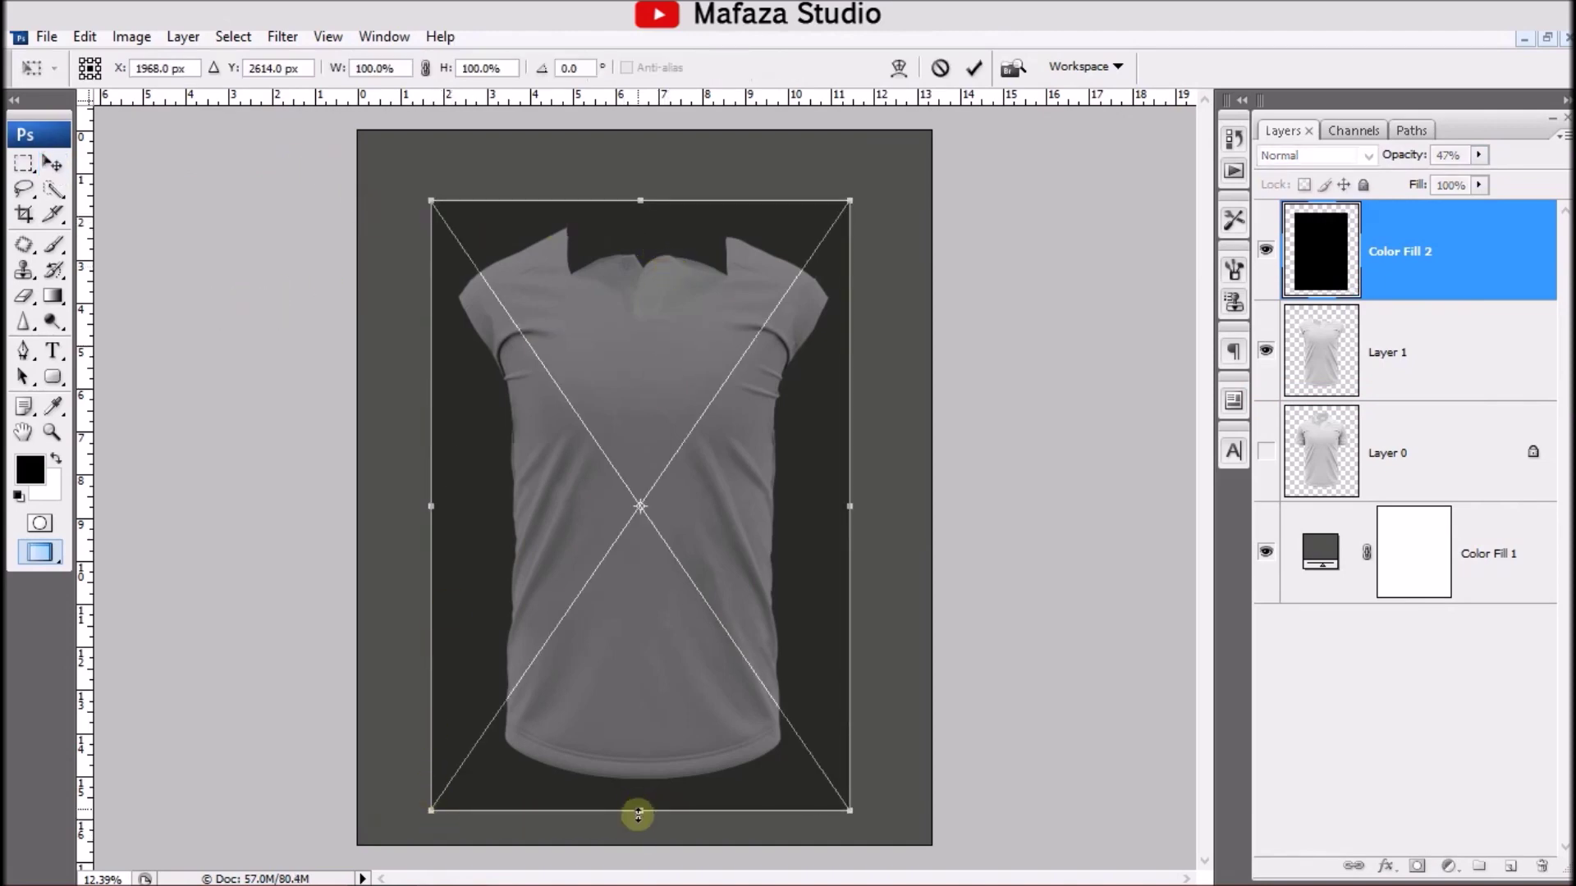
# Step: Pull the black rectangle's top, bottom and side edges inward to fit the jersey body
pyautogui.moveTo(640, 812); pyautogui.dragTo(642, 792)
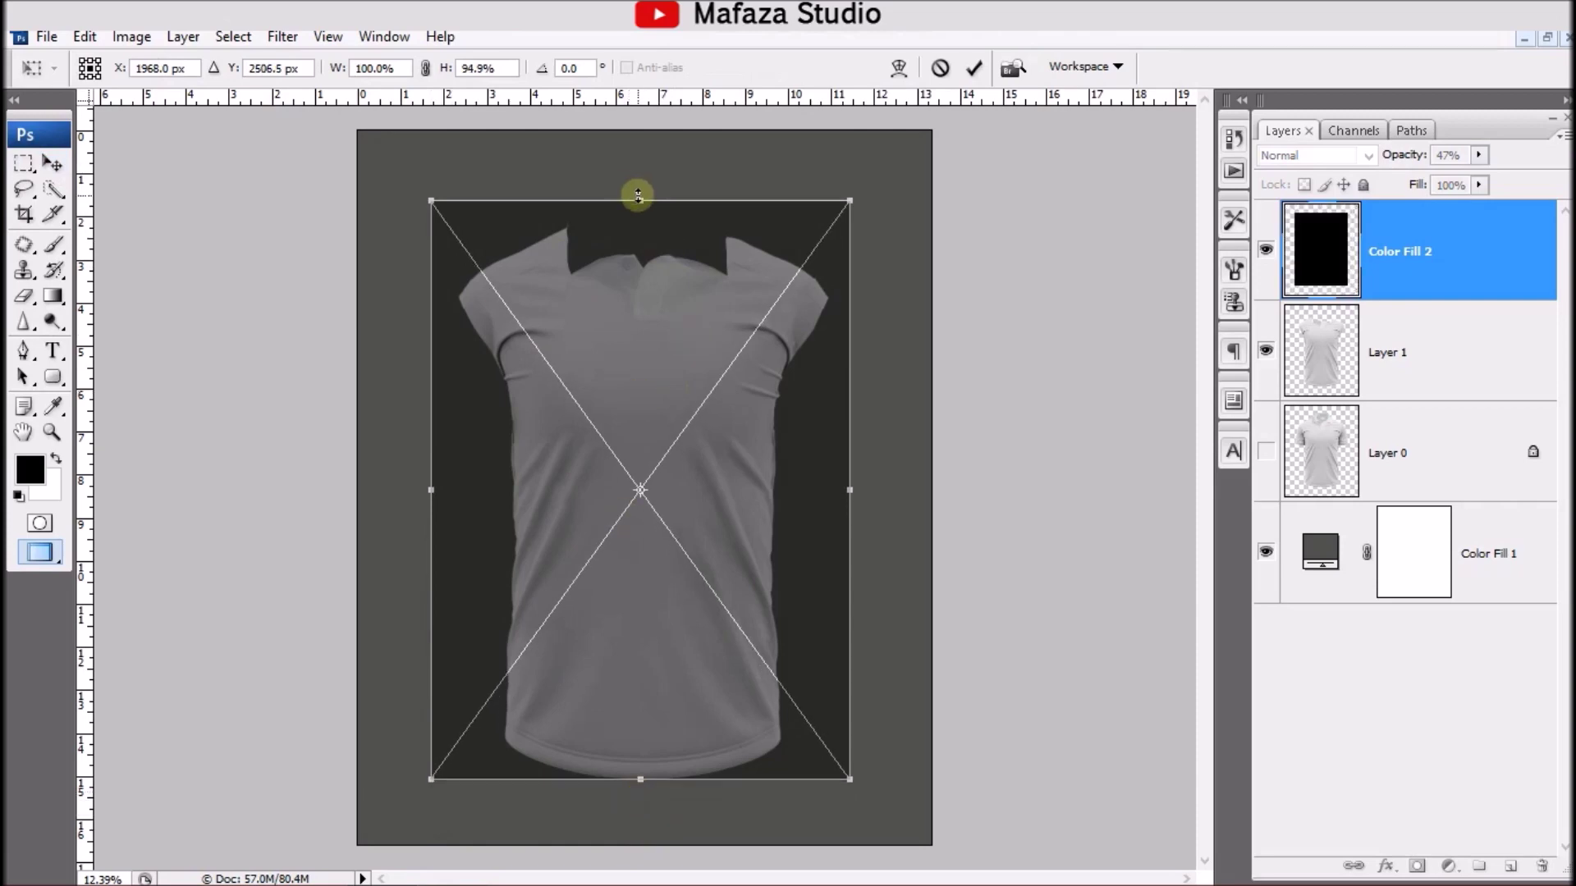
pyautogui.moveTo(640, 200); pyautogui.dragTo(640, 220)
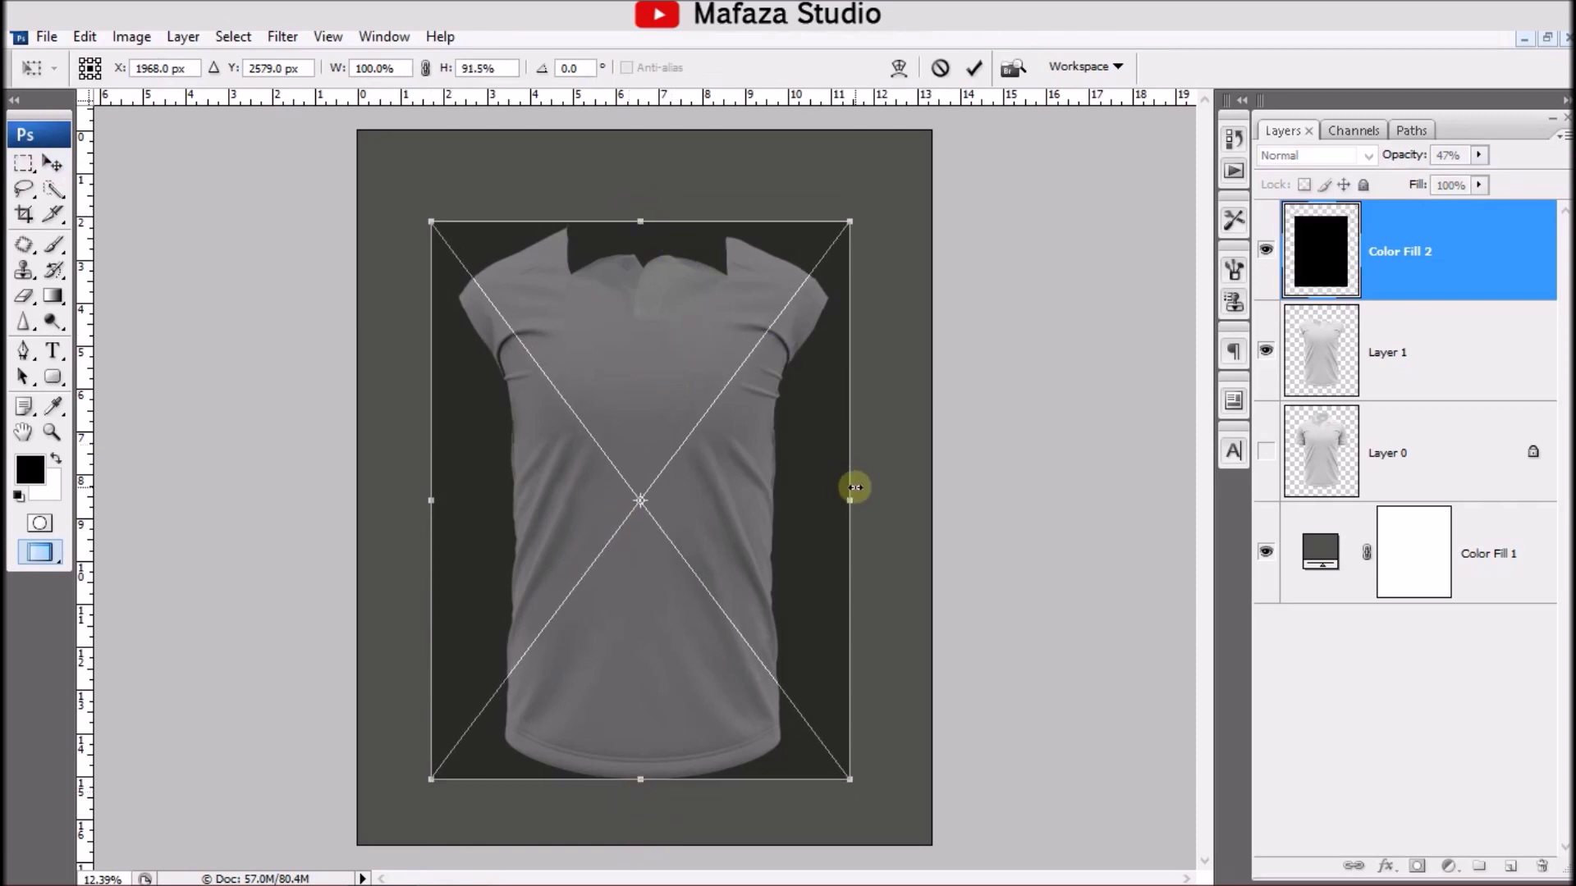
pyautogui.moveTo(447, 501); pyautogui.dragTo(467, 501)
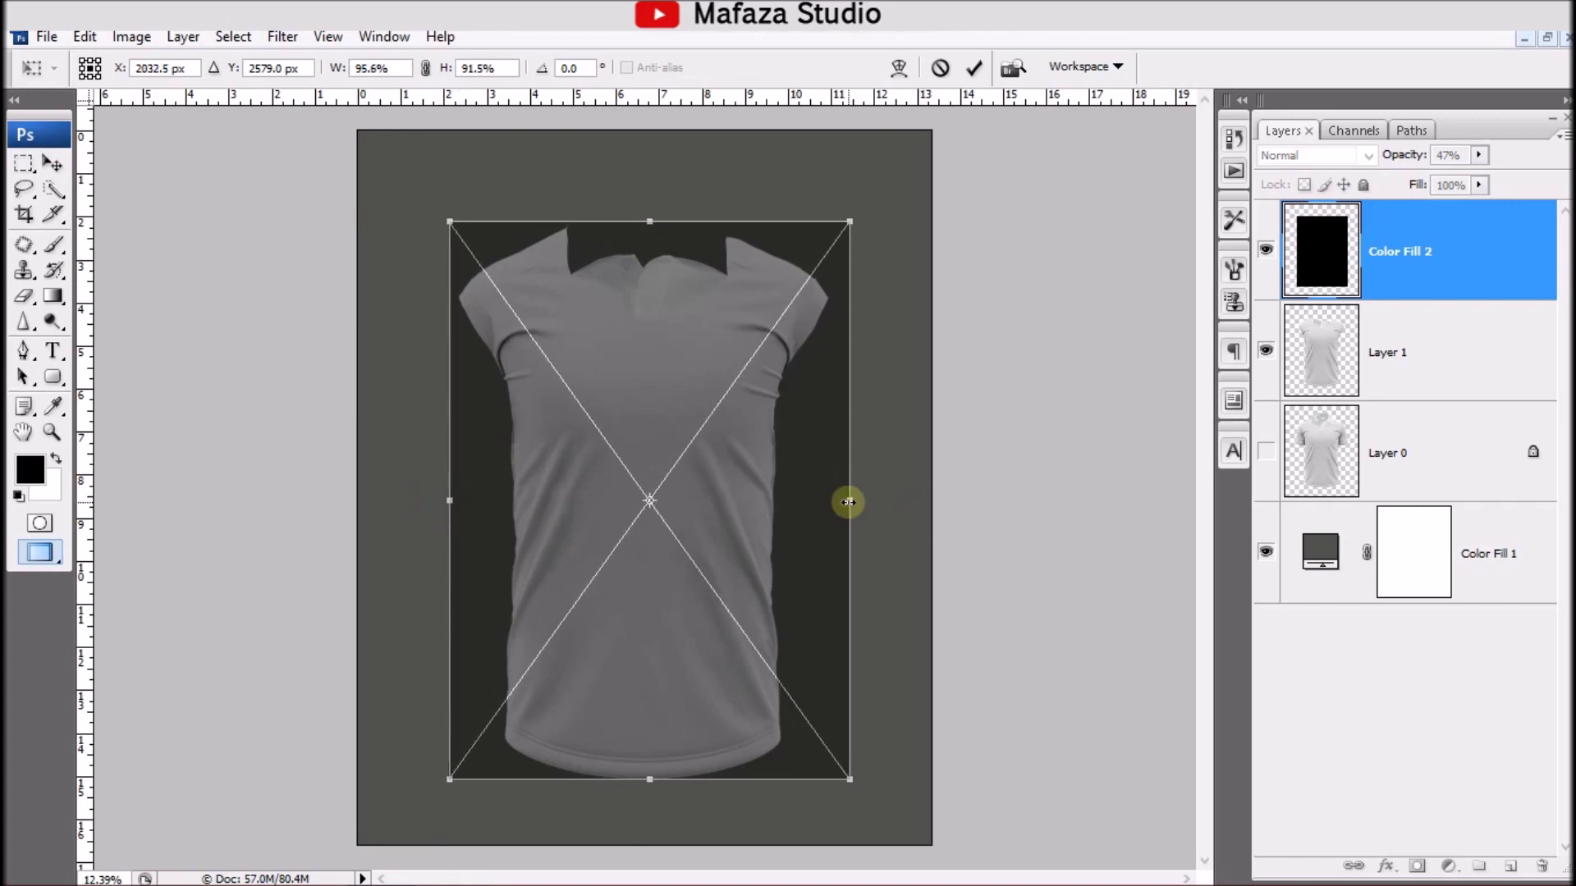
pyautogui.moveTo(848, 501); pyautogui.dragTo(829, 502)
pyautogui.moveTo(454, 504); pyautogui.dragTo(461, 504)
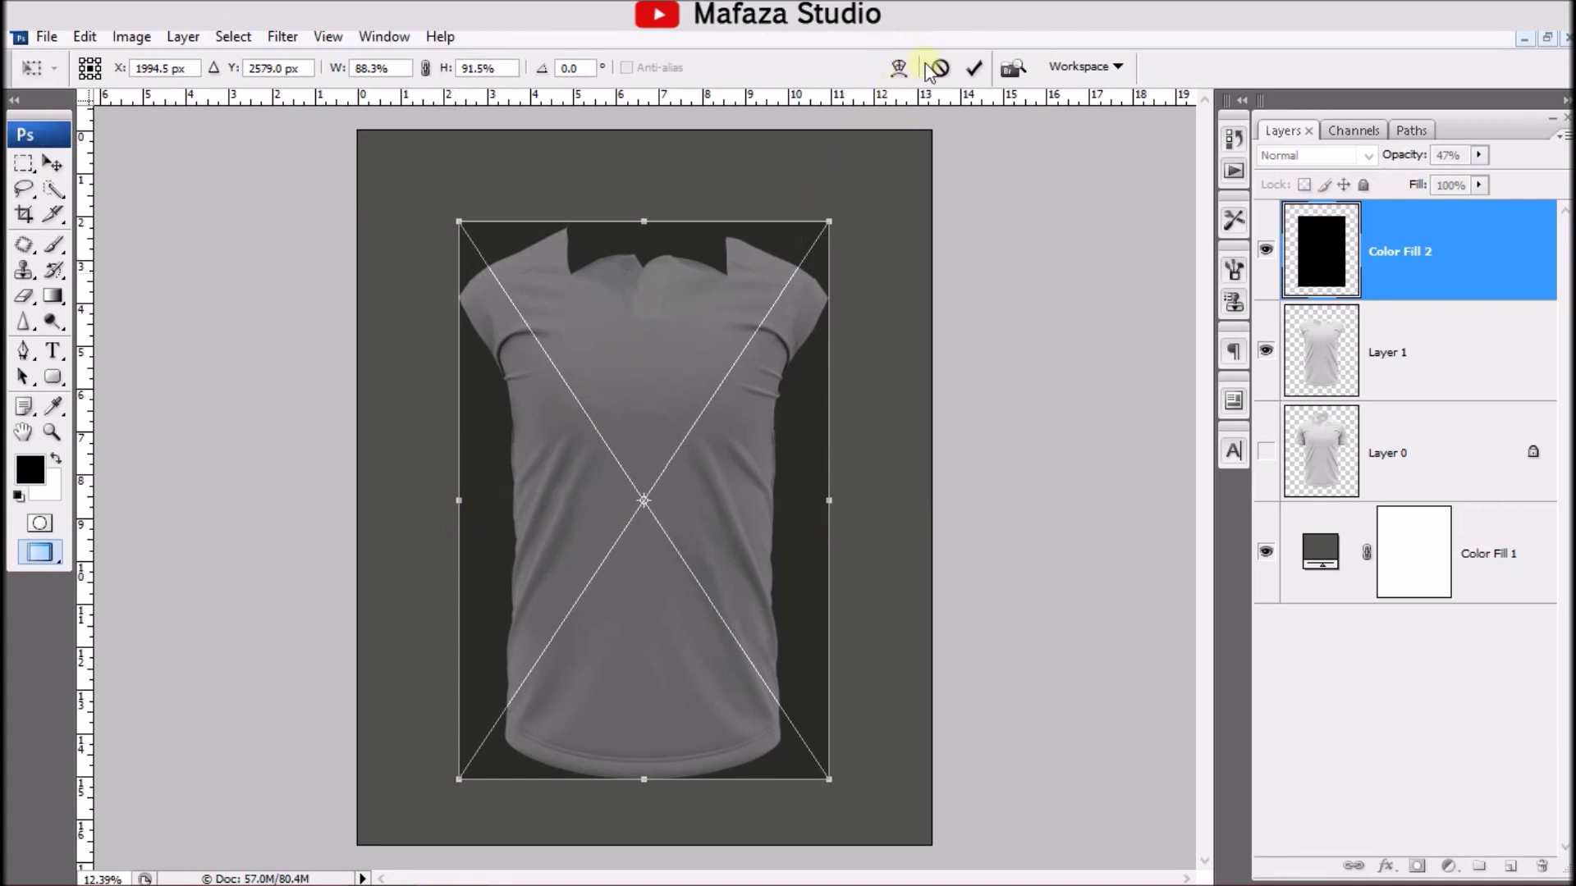
pyautogui.click(901, 69)
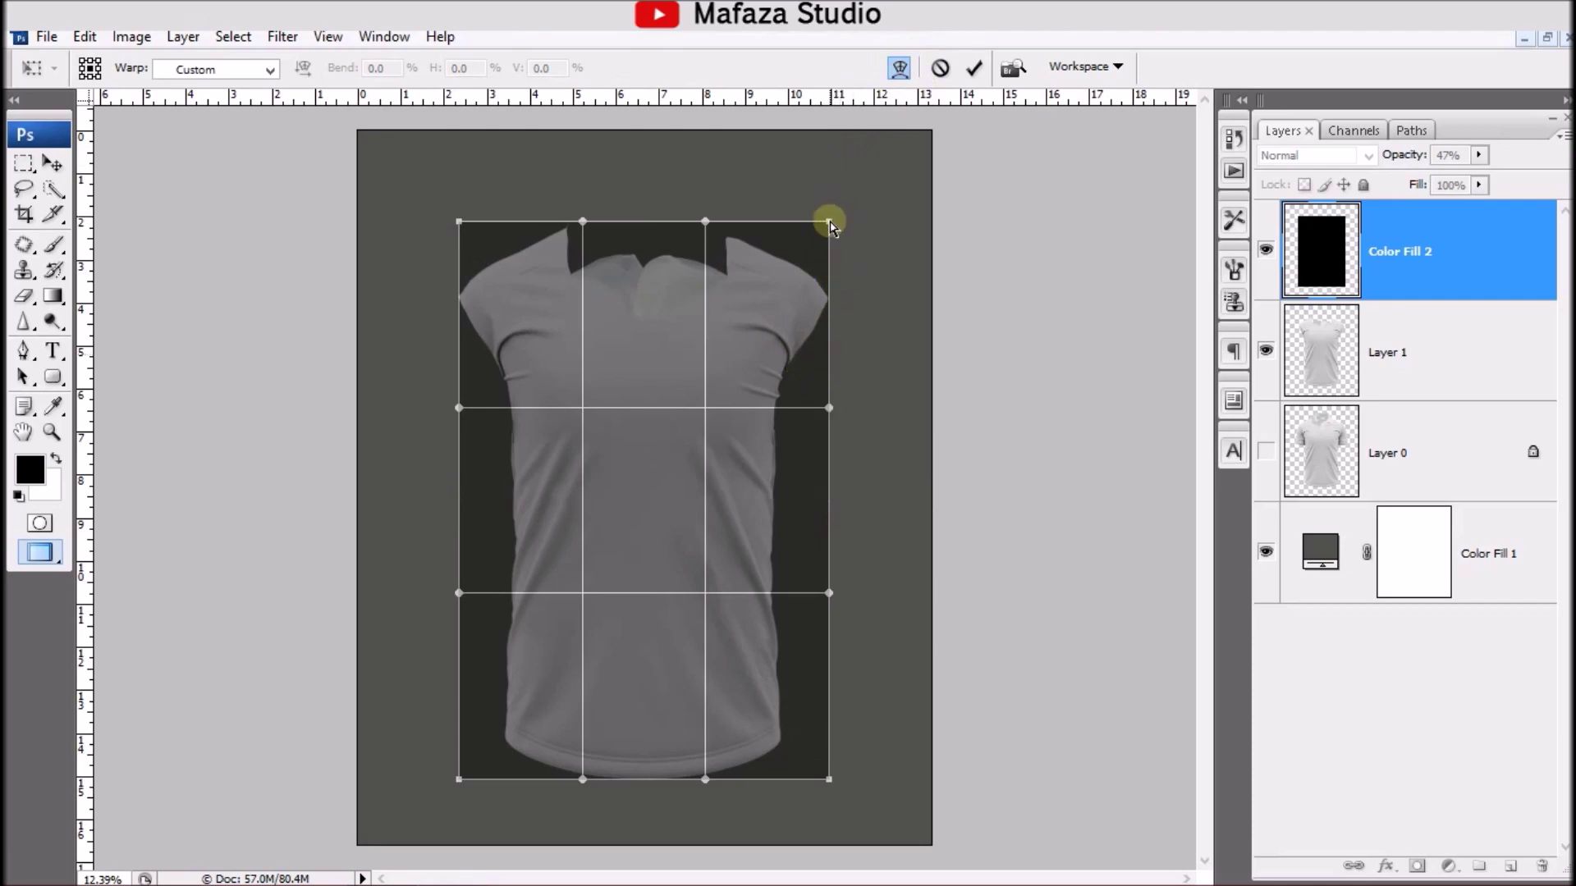
# Step: Warp the top corners down to the shoulders, arch the neckline, and pull both sides inward
pyautogui.moveTo(831, 232); pyautogui.dragTo(831, 255)
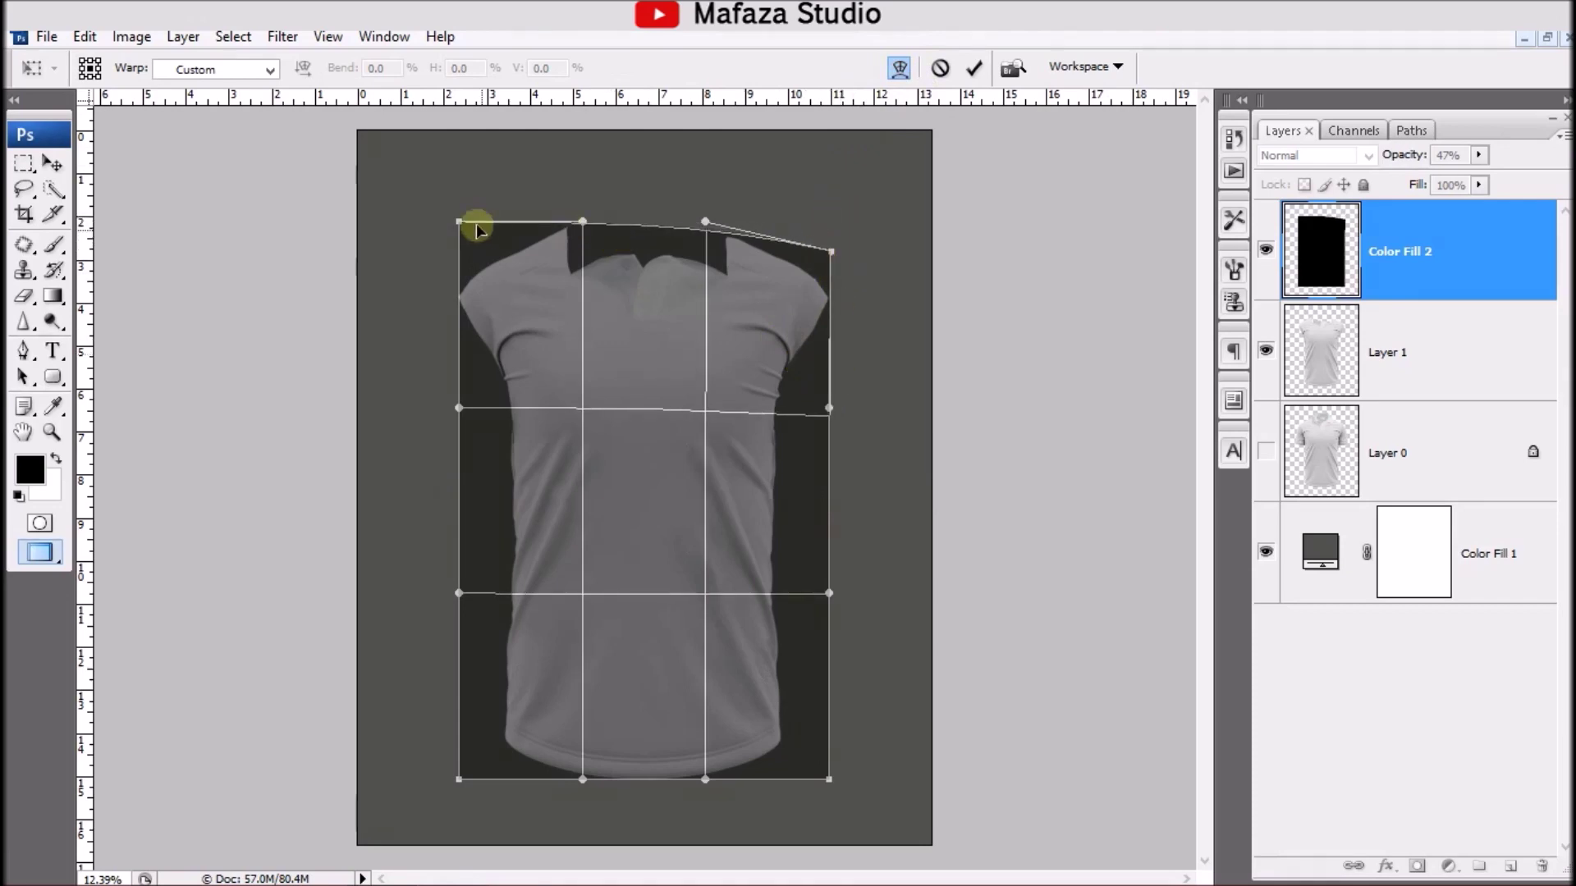
pyautogui.moveTo(464, 227); pyautogui.dragTo(461, 255)
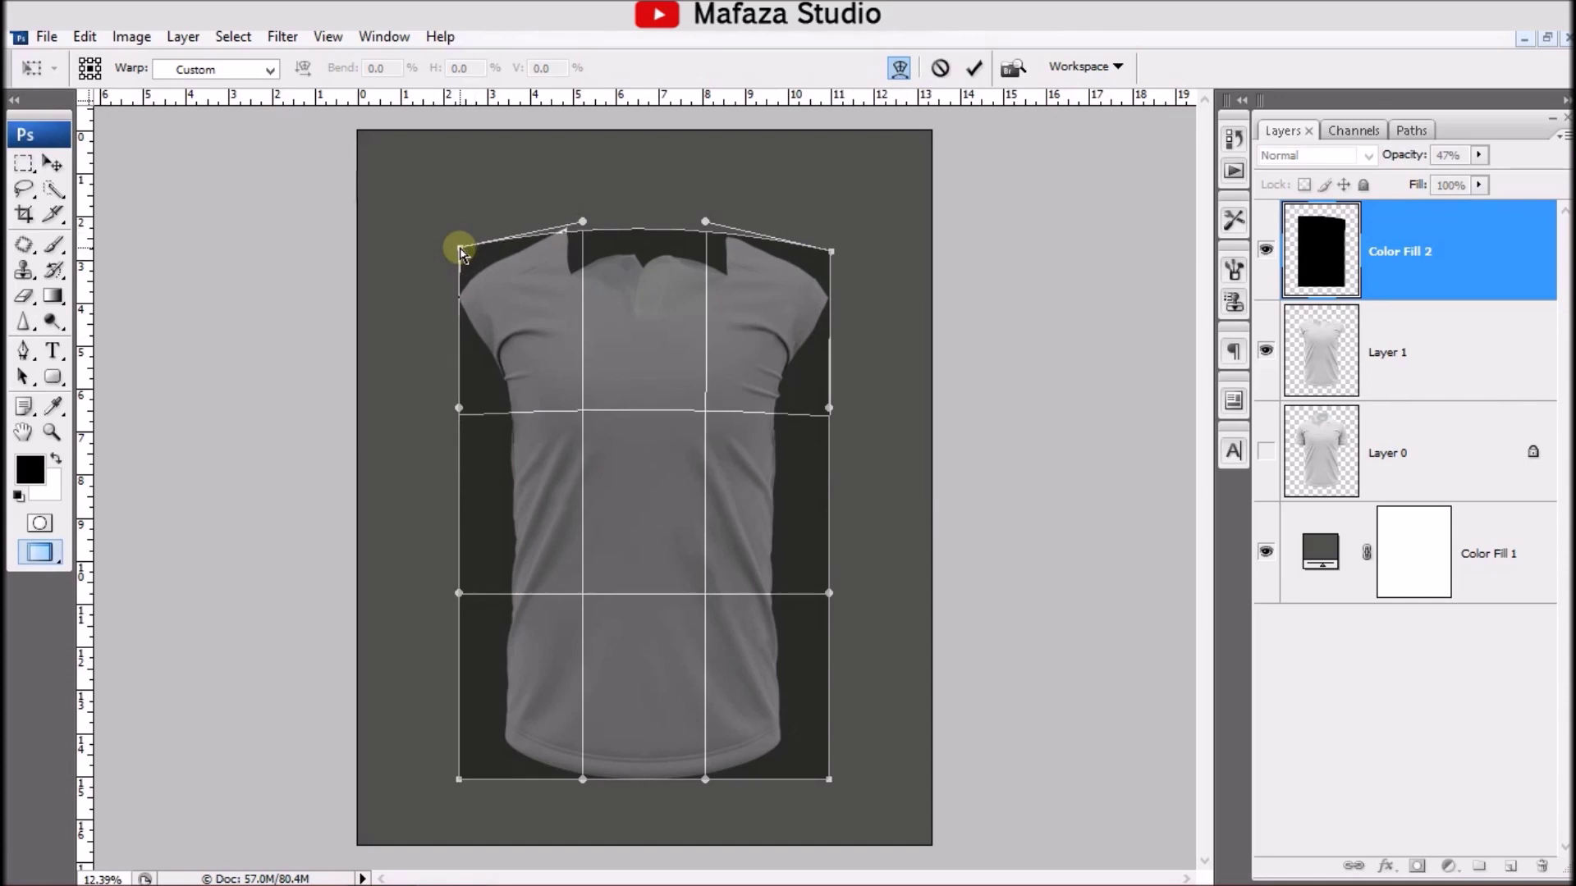
pyautogui.moveTo(582, 224); pyautogui.dragTo(581, 208)
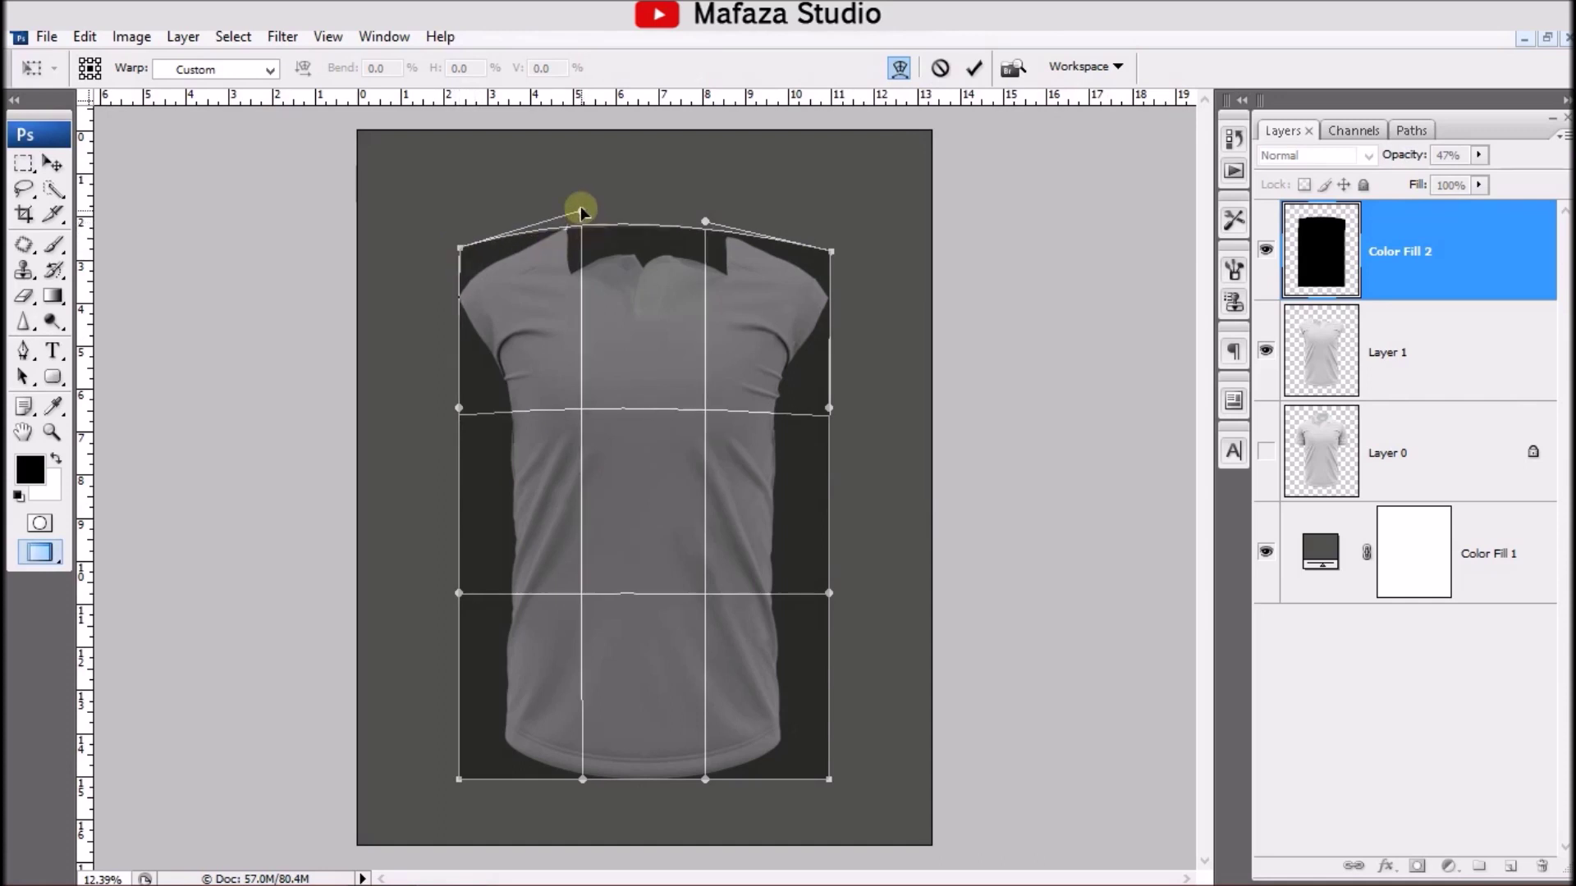
pyautogui.moveTo(707, 223); pyautogui.dragTo(715, 212)
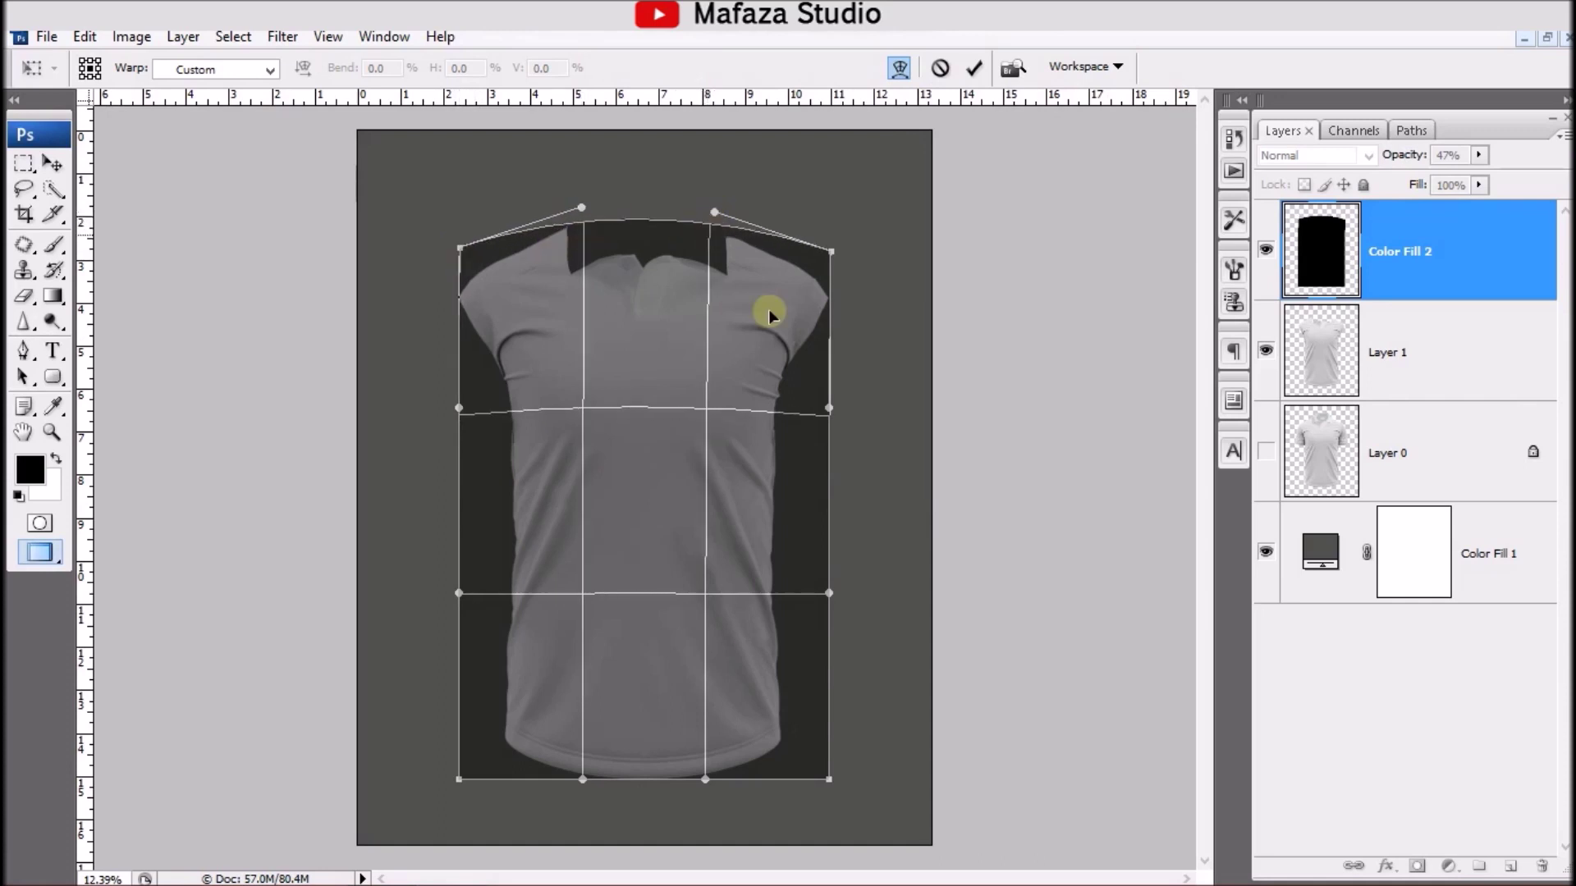
pyautogui.moveTo(830, 409); pyautogui.dragTo(785, 407)
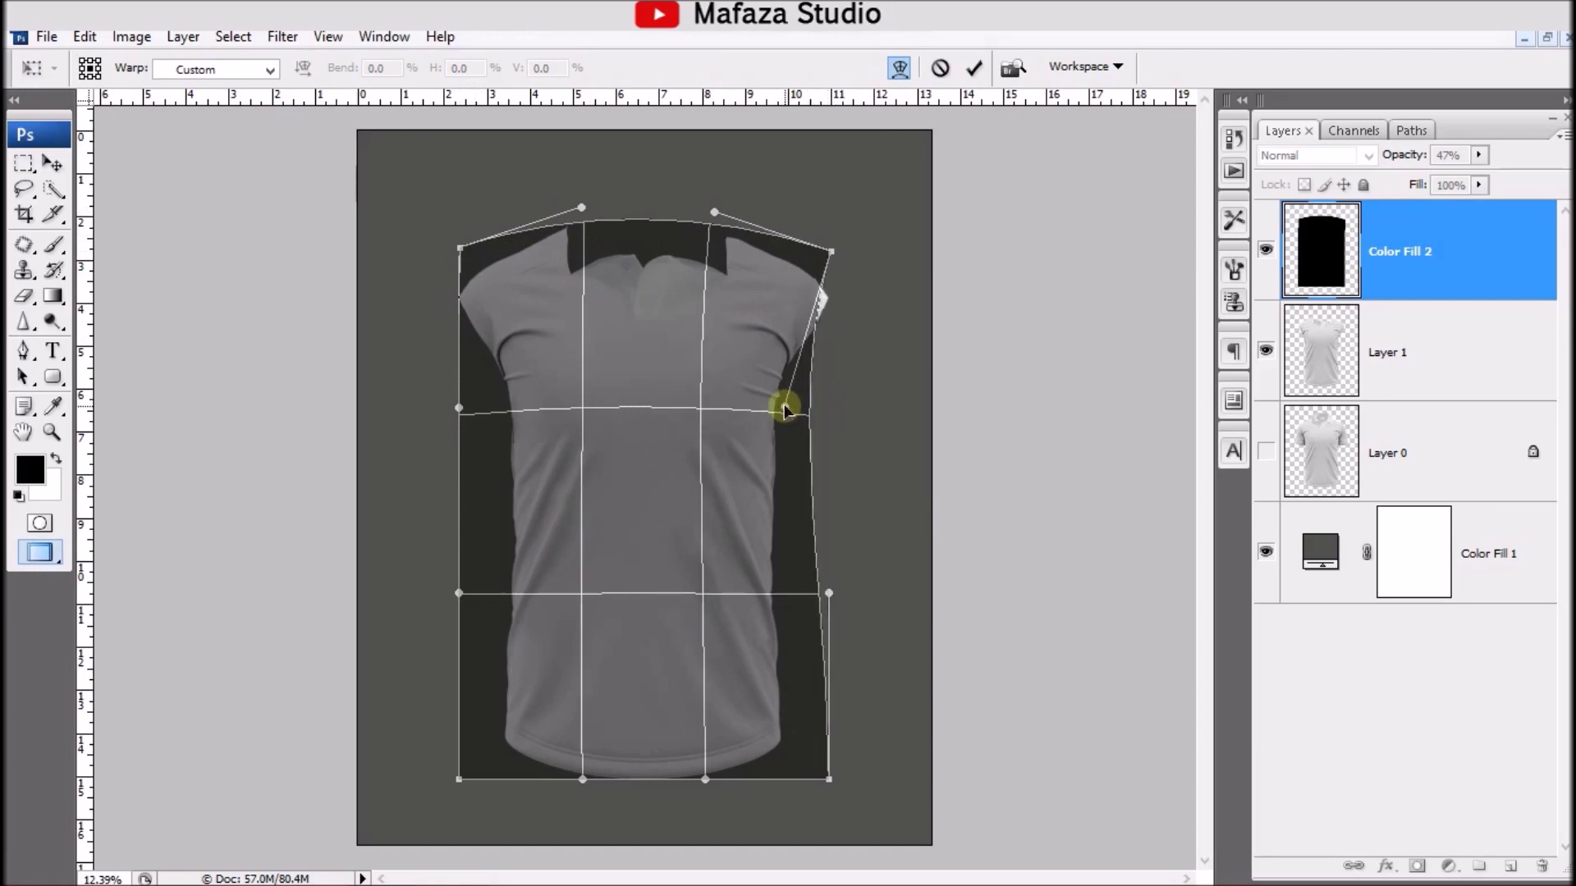
pyautogui.moveTo(829, 593); pyautogui.dragTo(789, 596)
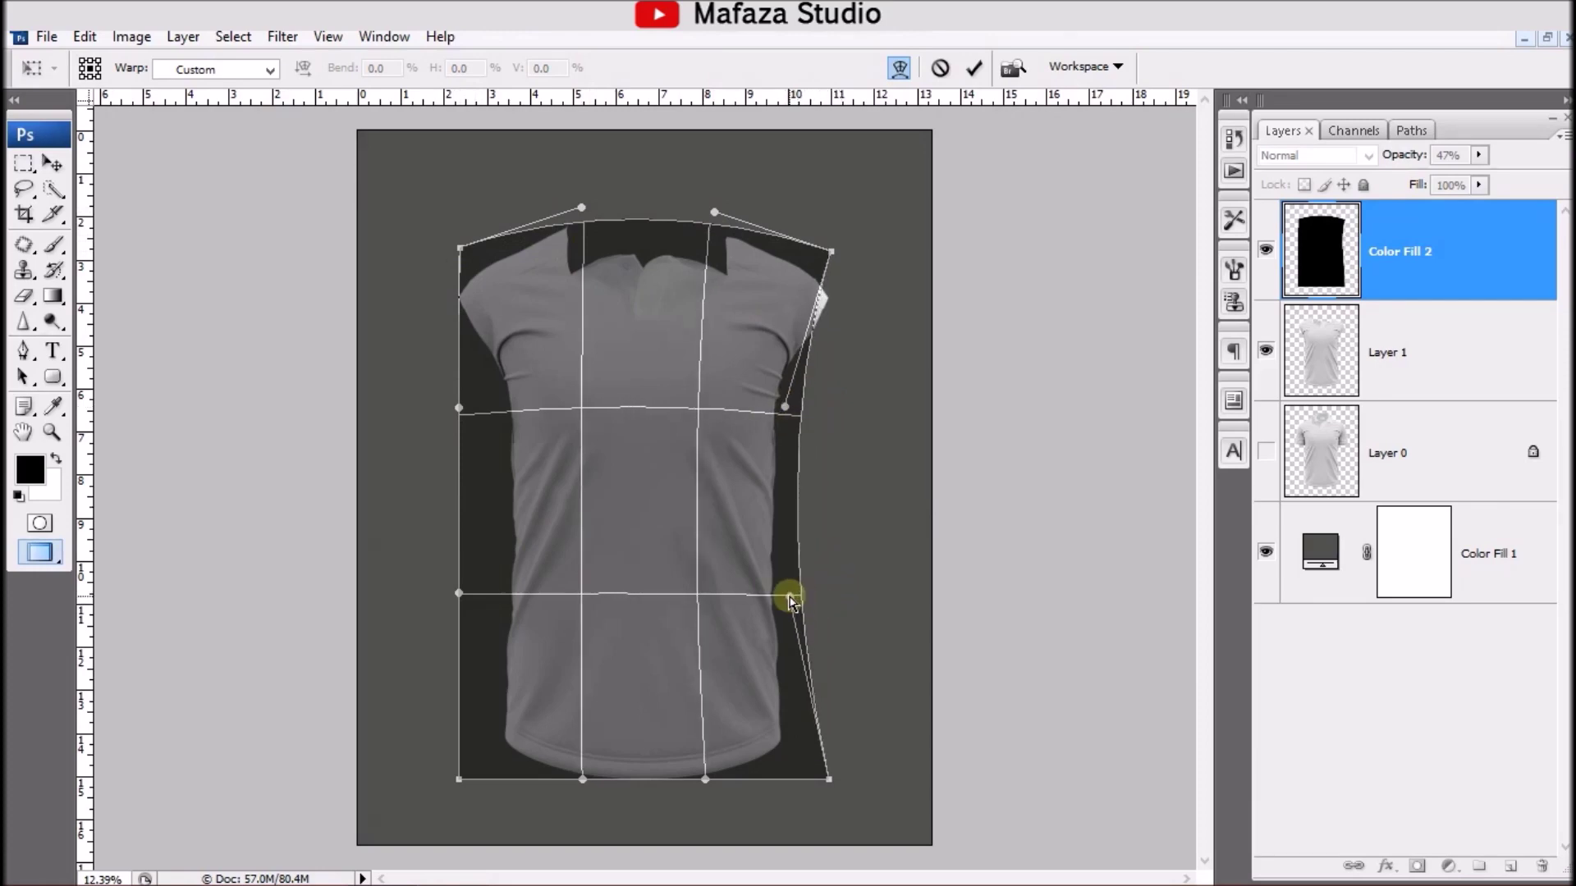
pyautogui.moveTo(832, 254); pyautogui.dragTo(843, 259)
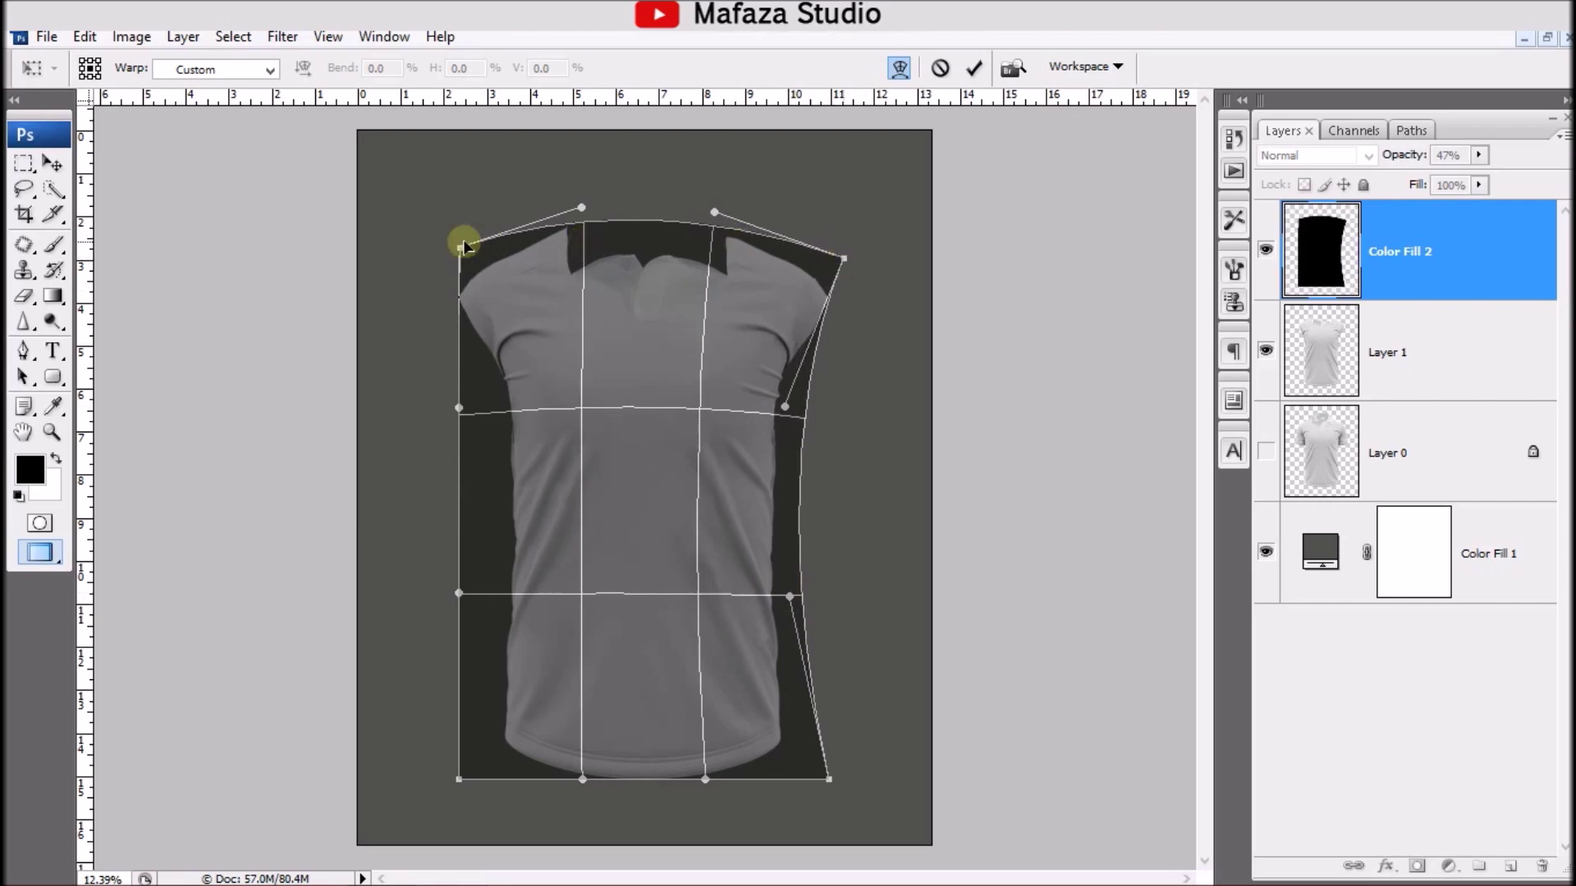
pyautogui.moveTo(461, 413); pyautogui.dragTo(499, 417)
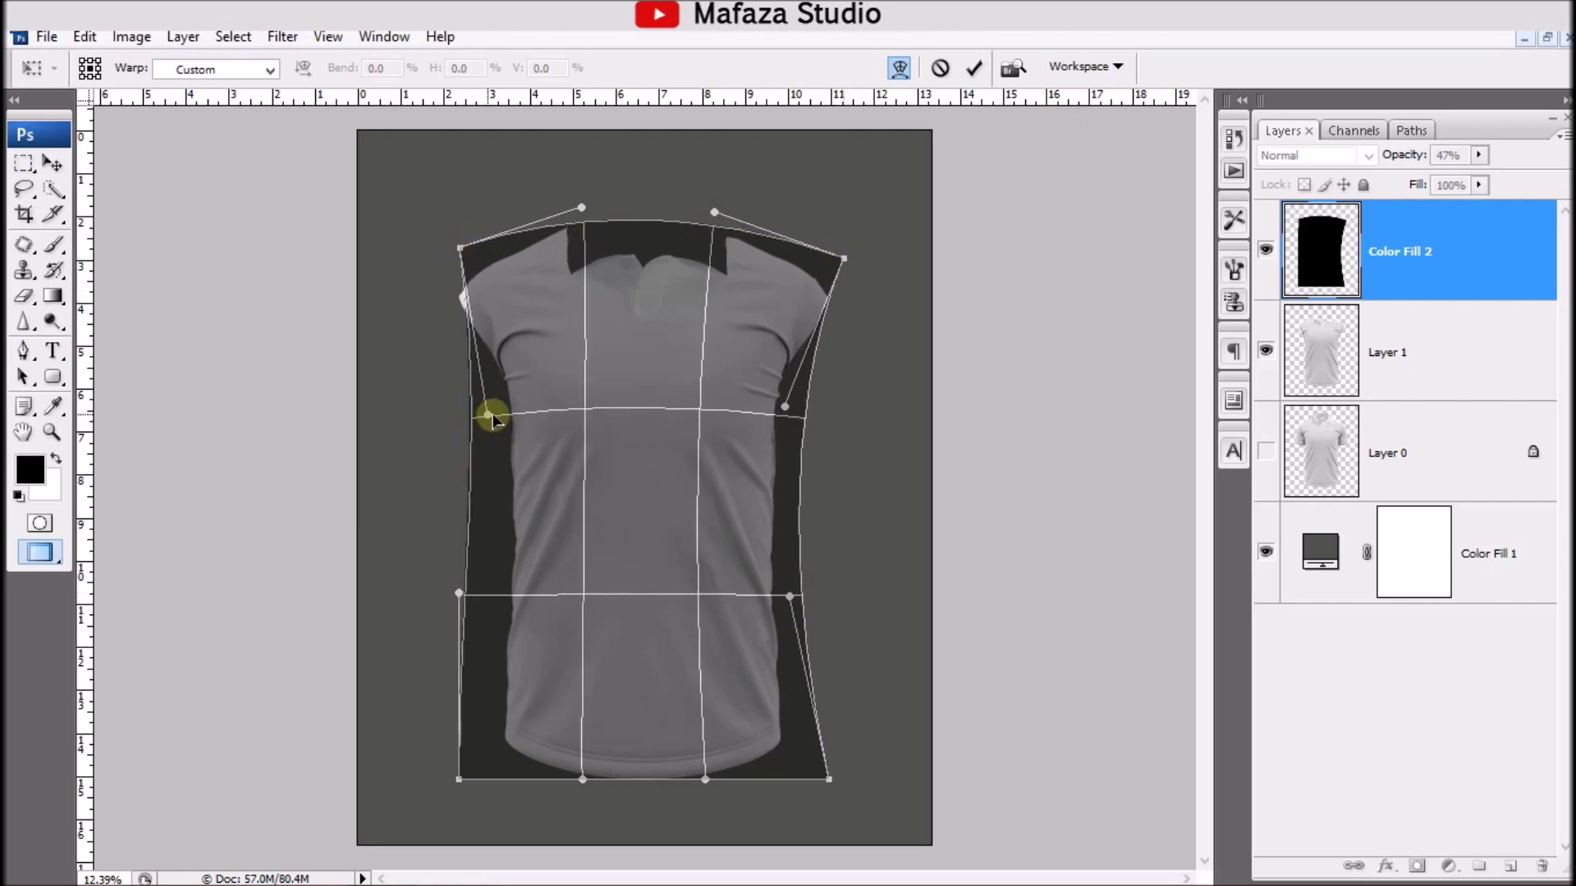
pyautogui.moveTo(458, 594); pyautogui.dragTo(503, 591)
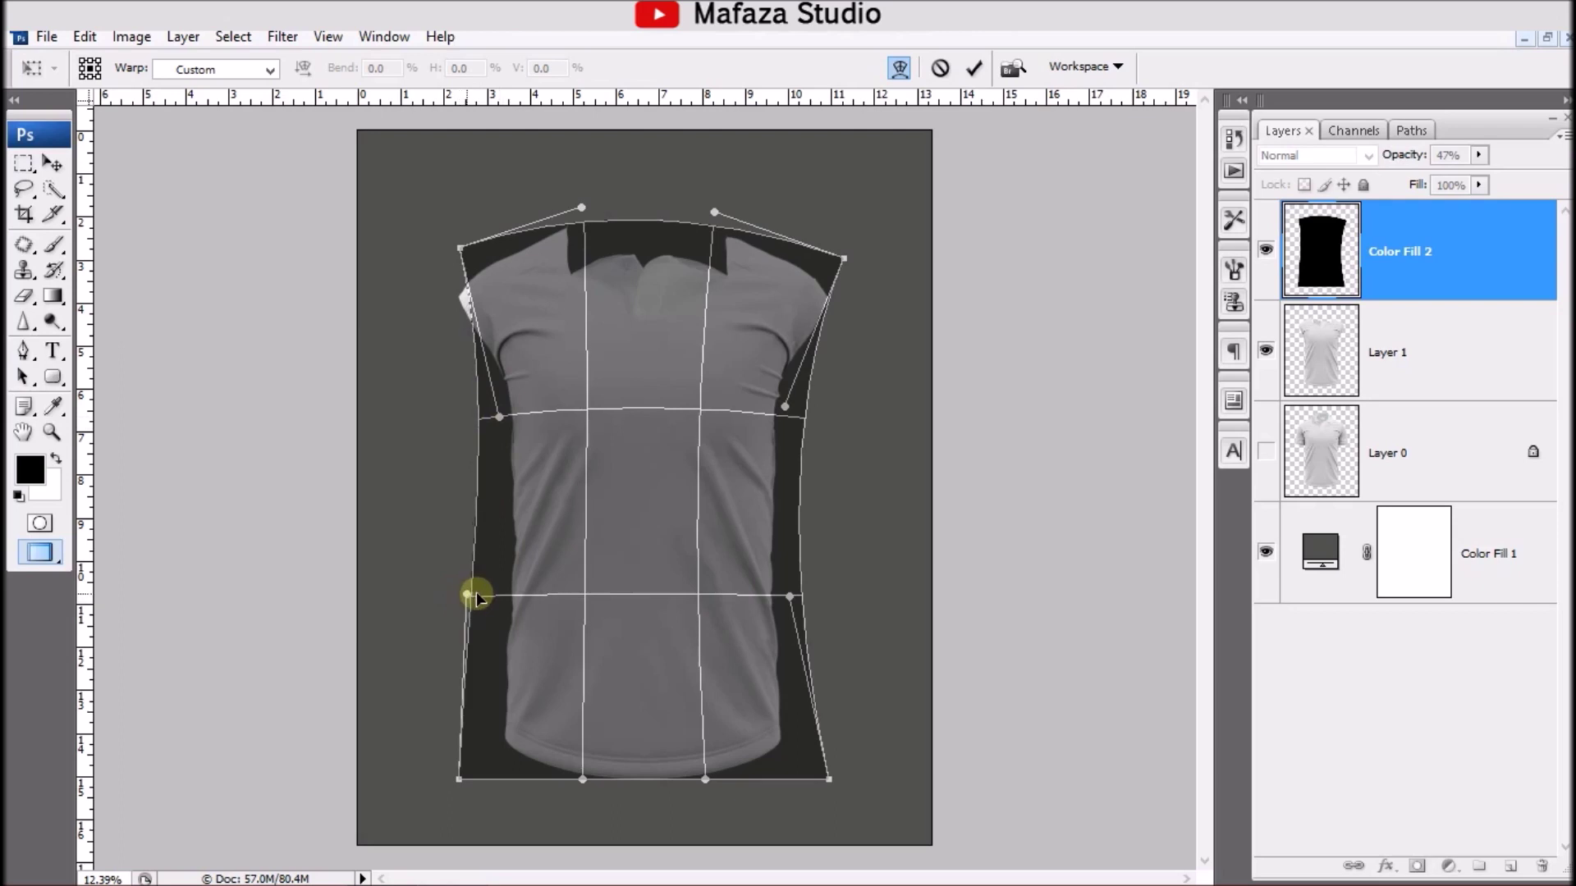
pyautogui.moveTo(462, 251); pyautogui.dragTo(446, 264)
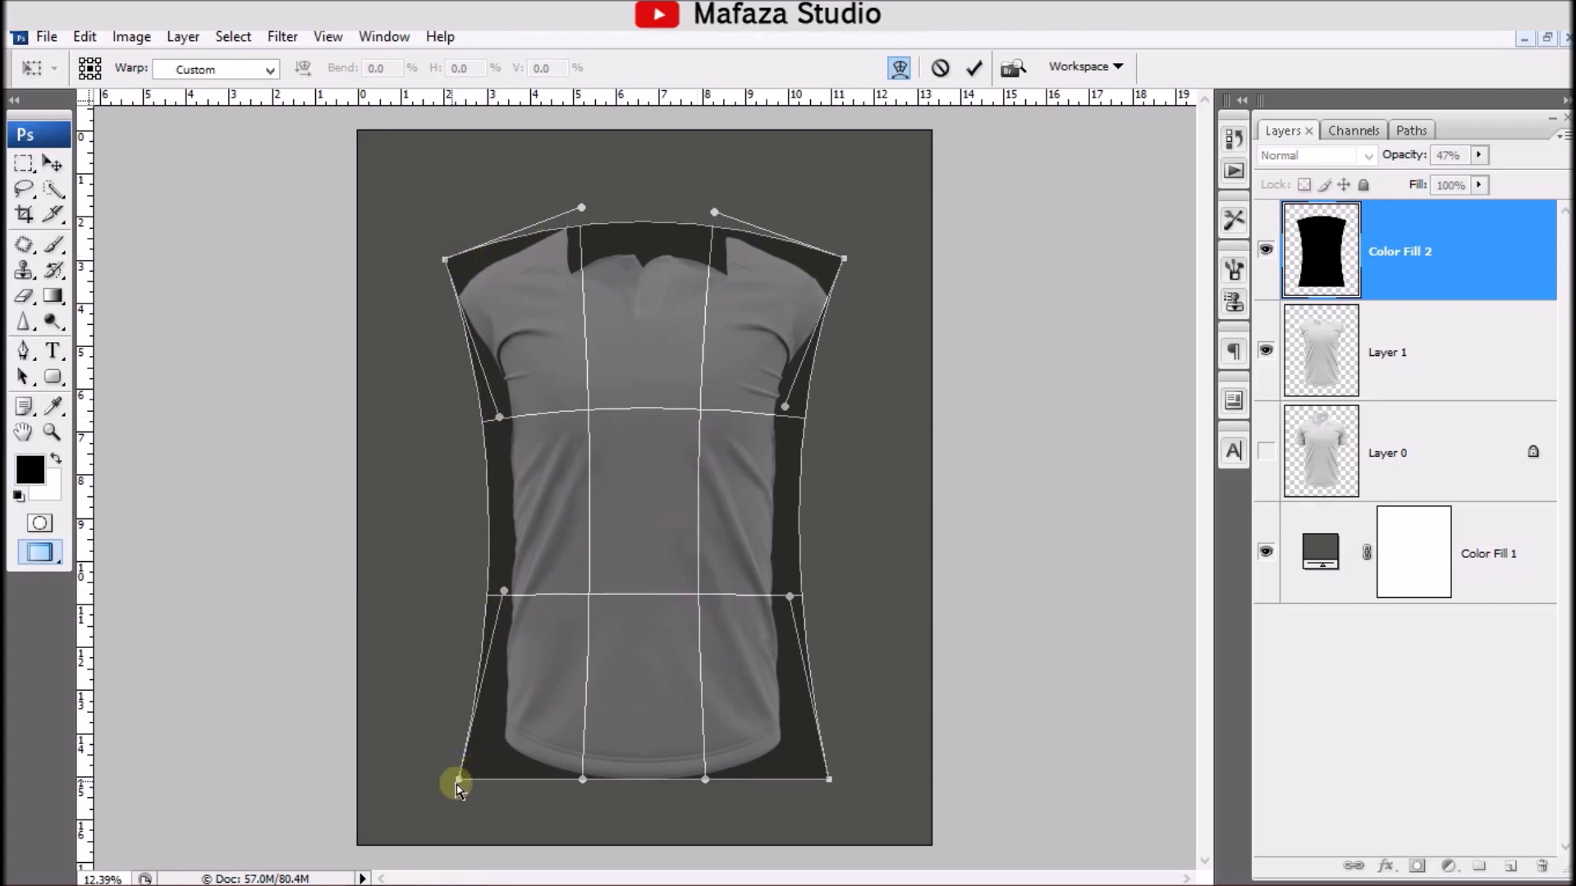
# Step: Curve the bottom edge along the hem, refine the shoulder corners, and commit the warp
pyautogui.moveTo(458, 781); pyautogui.dragTo(494, 756)
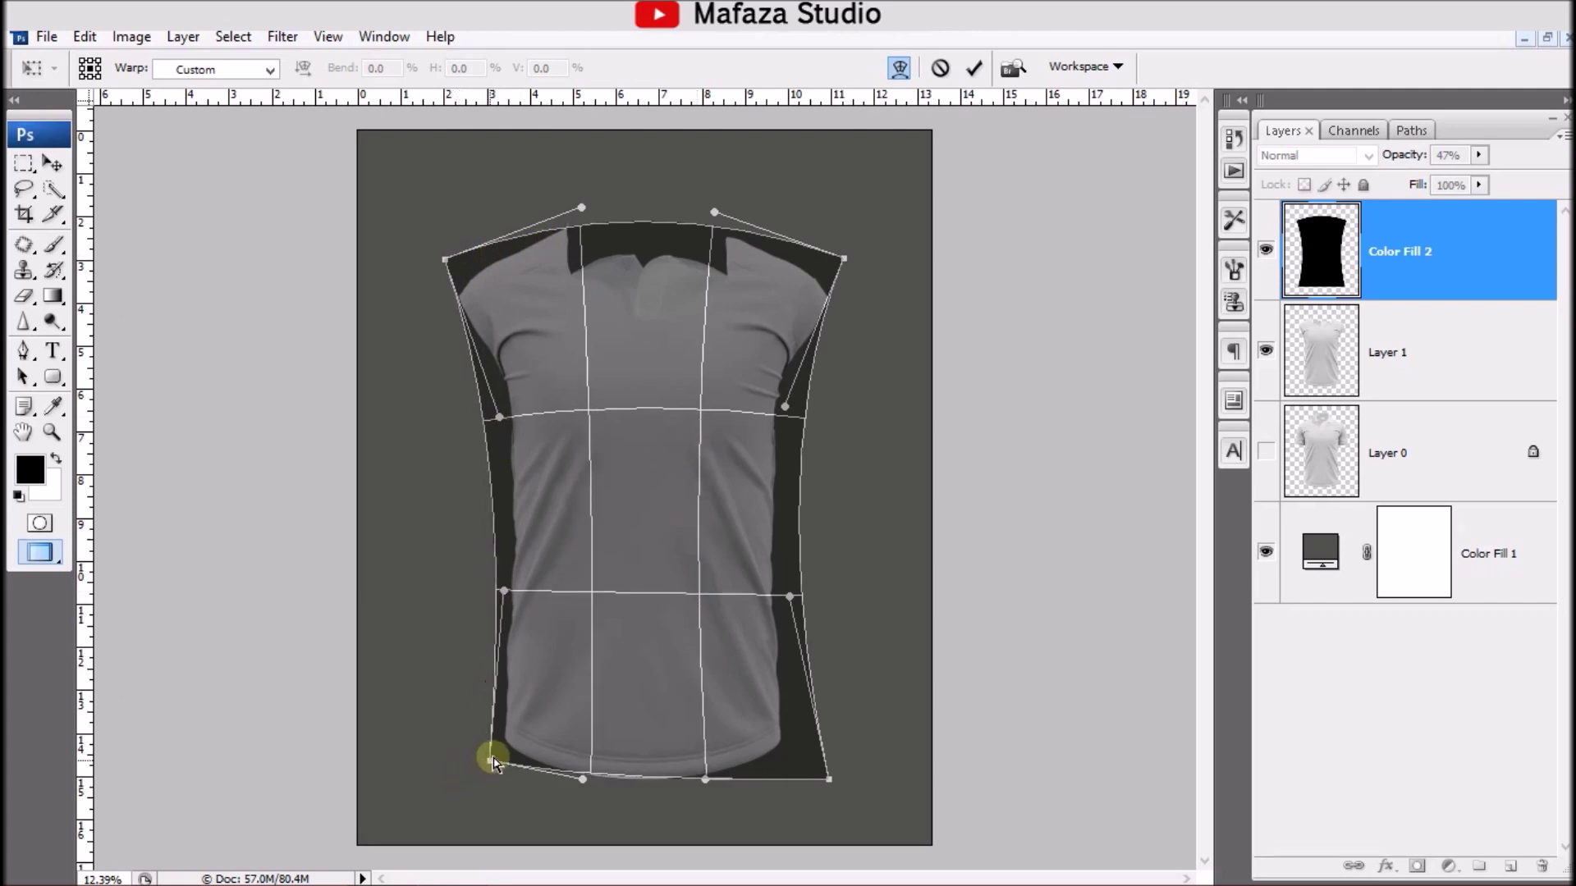
pyautogui.moveTo(841, 790); pyautogui.dragTo(797, 755)
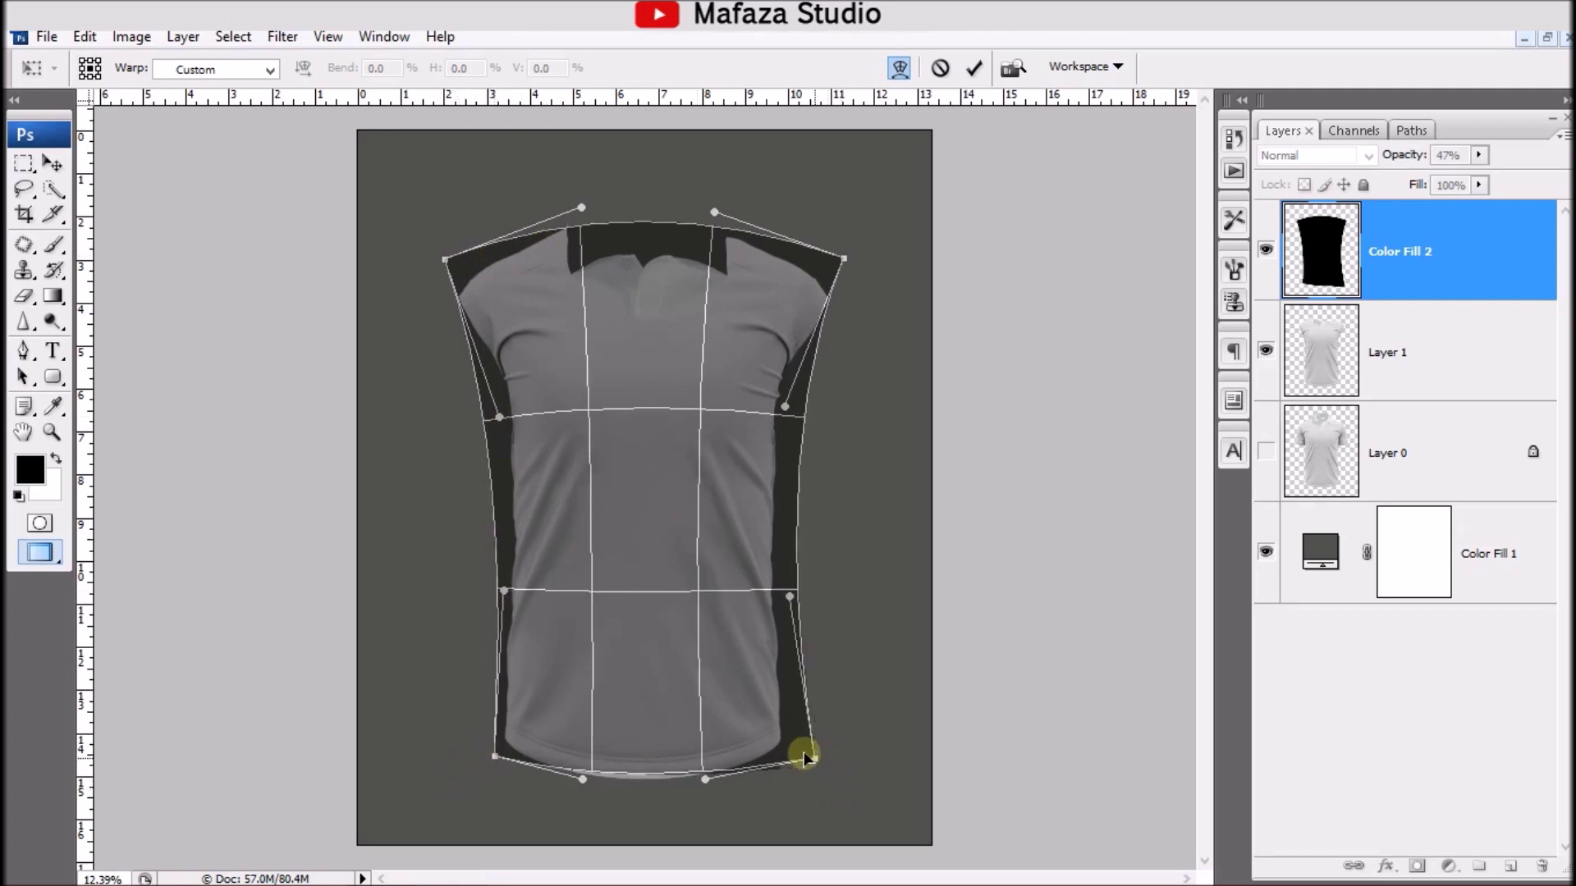
pyautogui.moveTo(707, 784); pyautogui.dragTo(702, 804)
pyautogui.moveTo(588, 781); pyautogui.dragTo(584, 803)
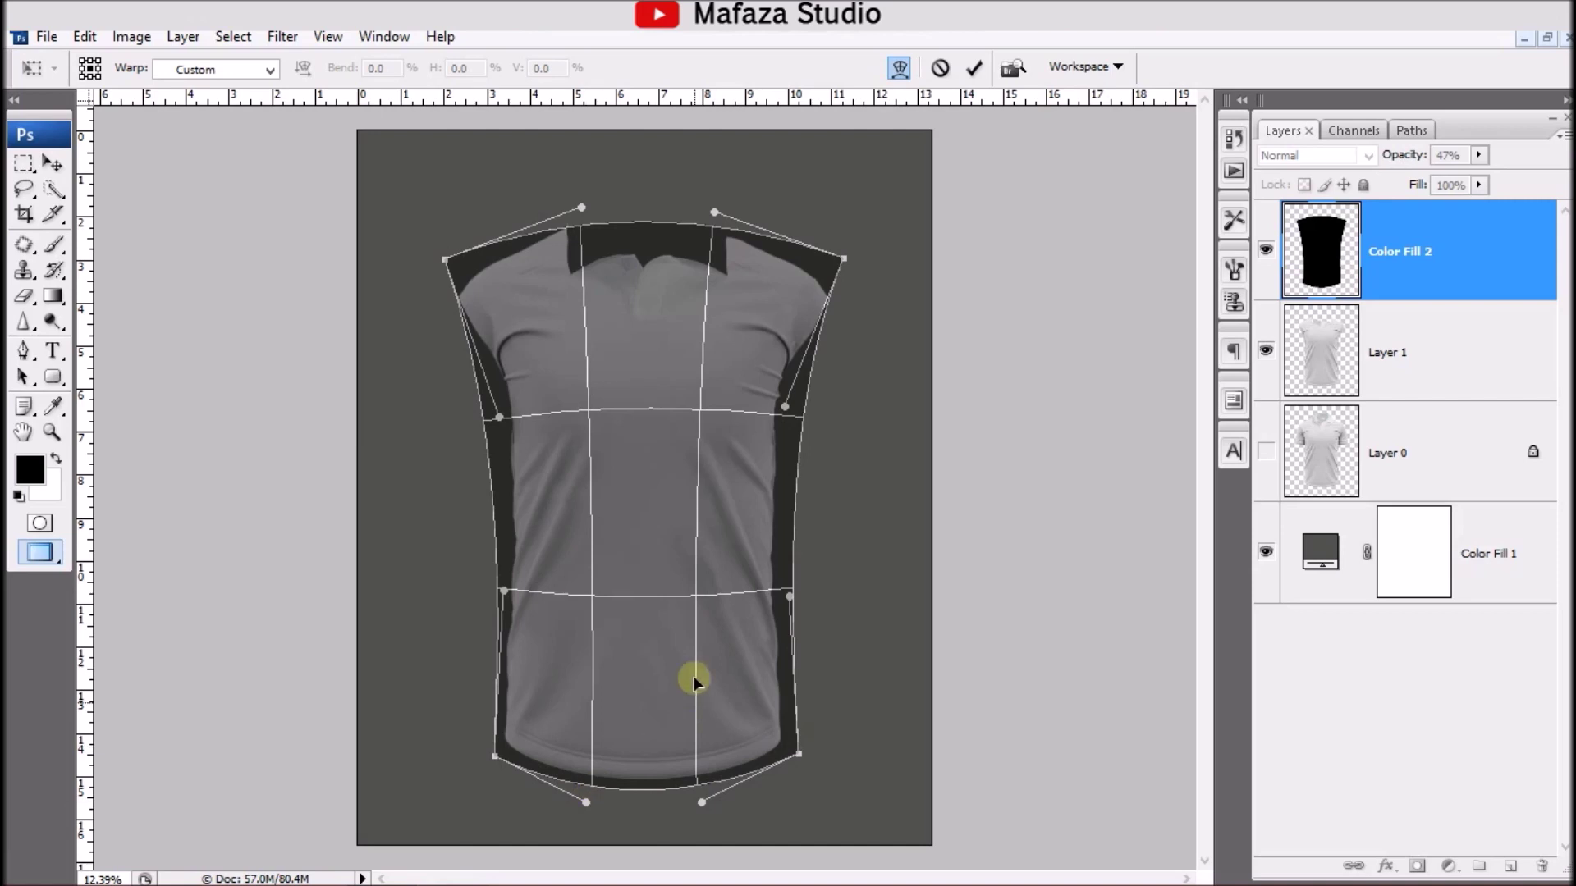
pyautogui.moveTo(848, 261); pyautogui.dragTo(854, 261)
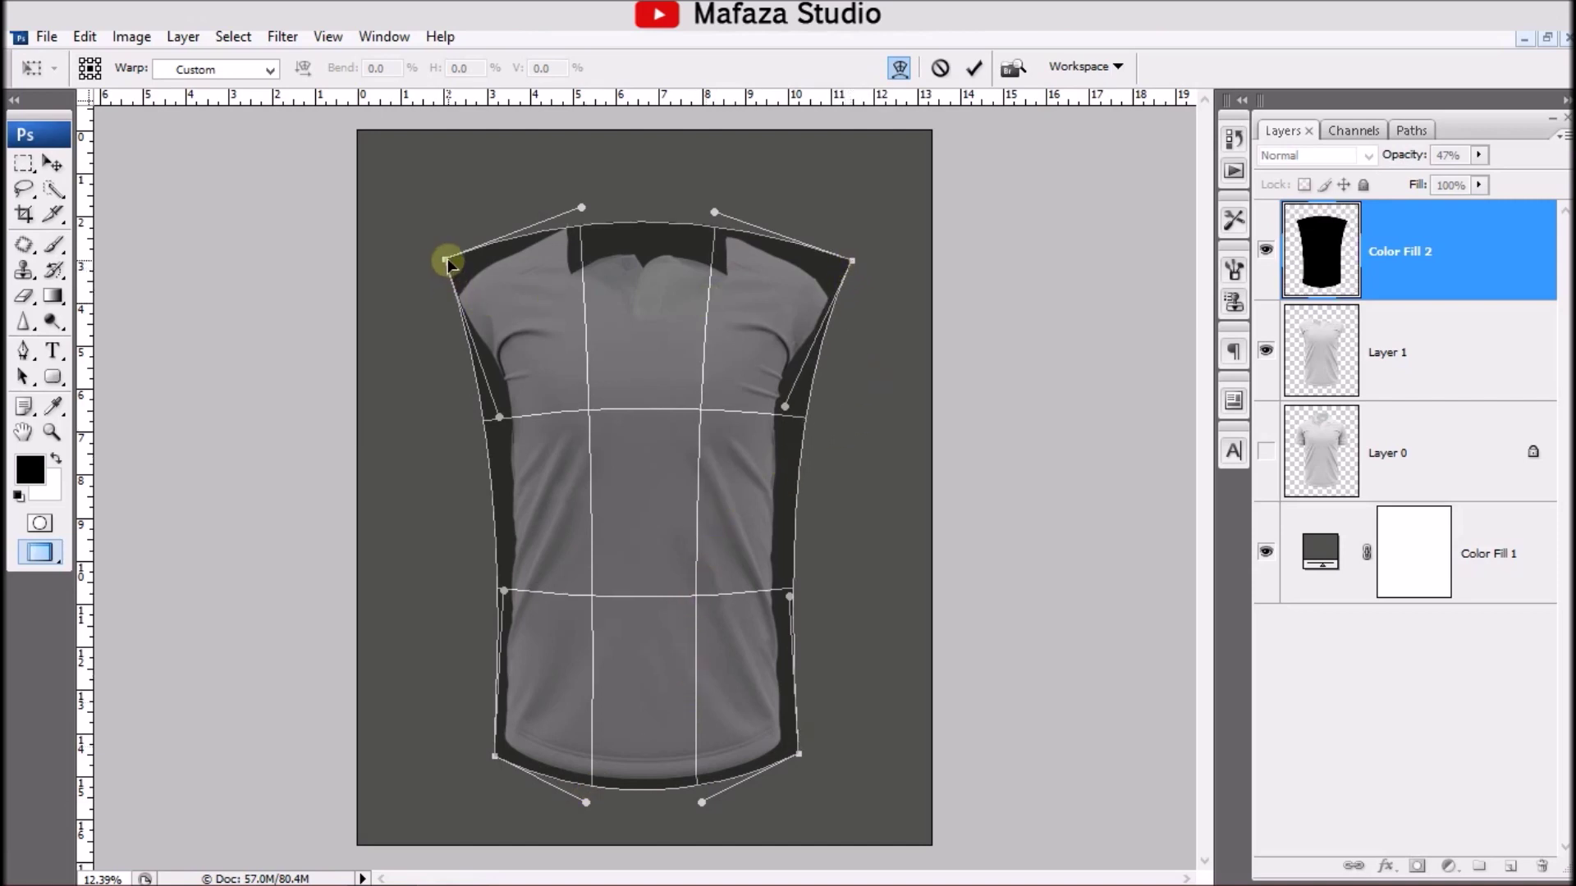
pyautogui.moveTo(444, 261); pyautogui.dragTo(442, 260)
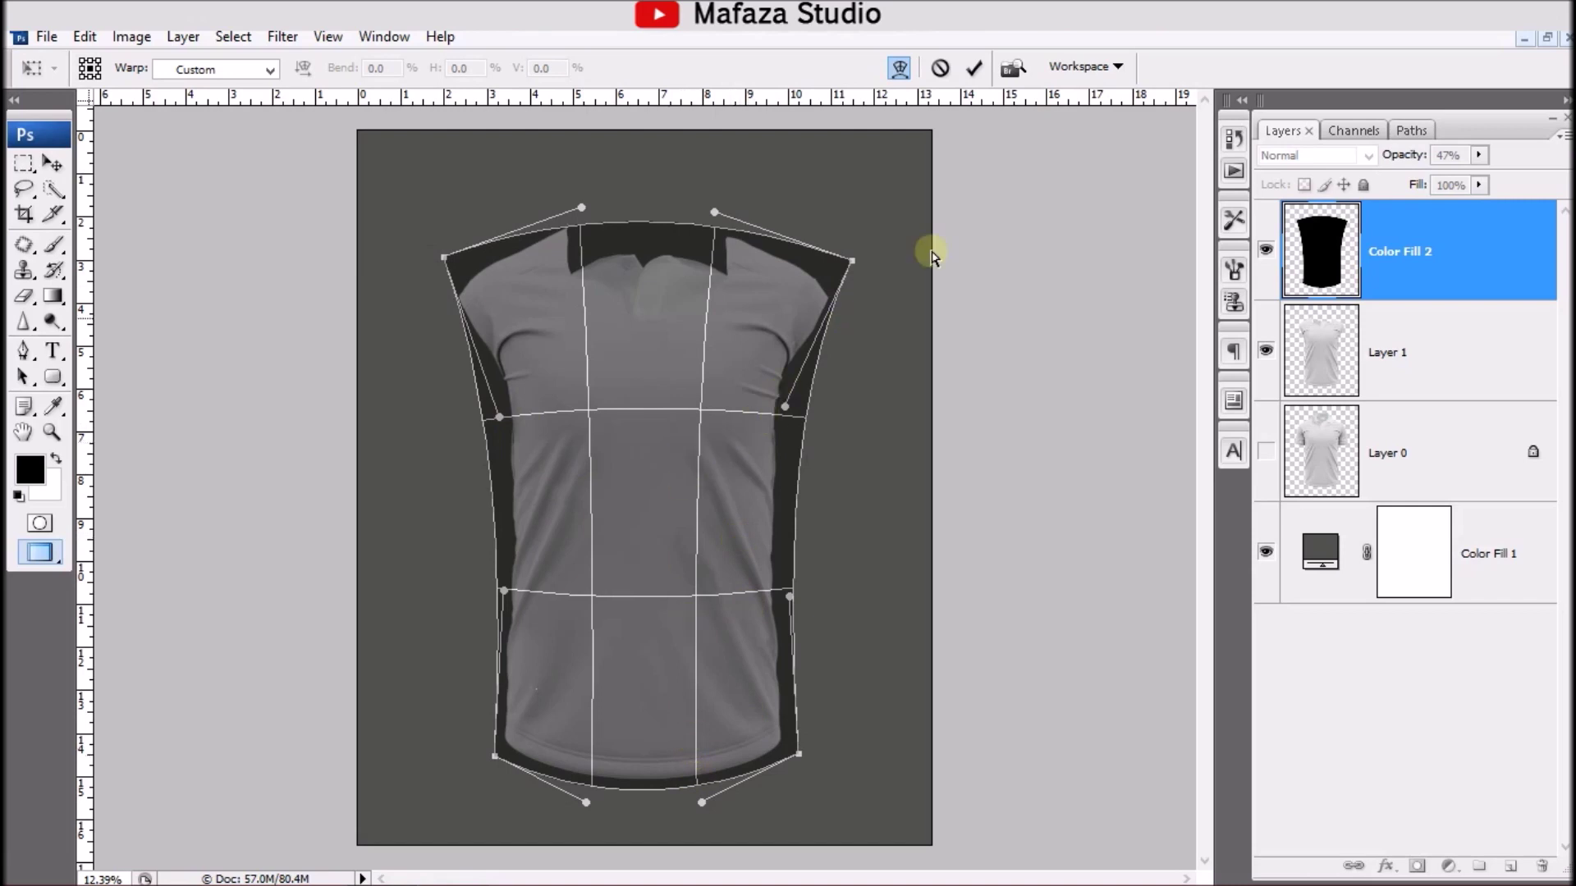
pyautogui.click(976, 66)
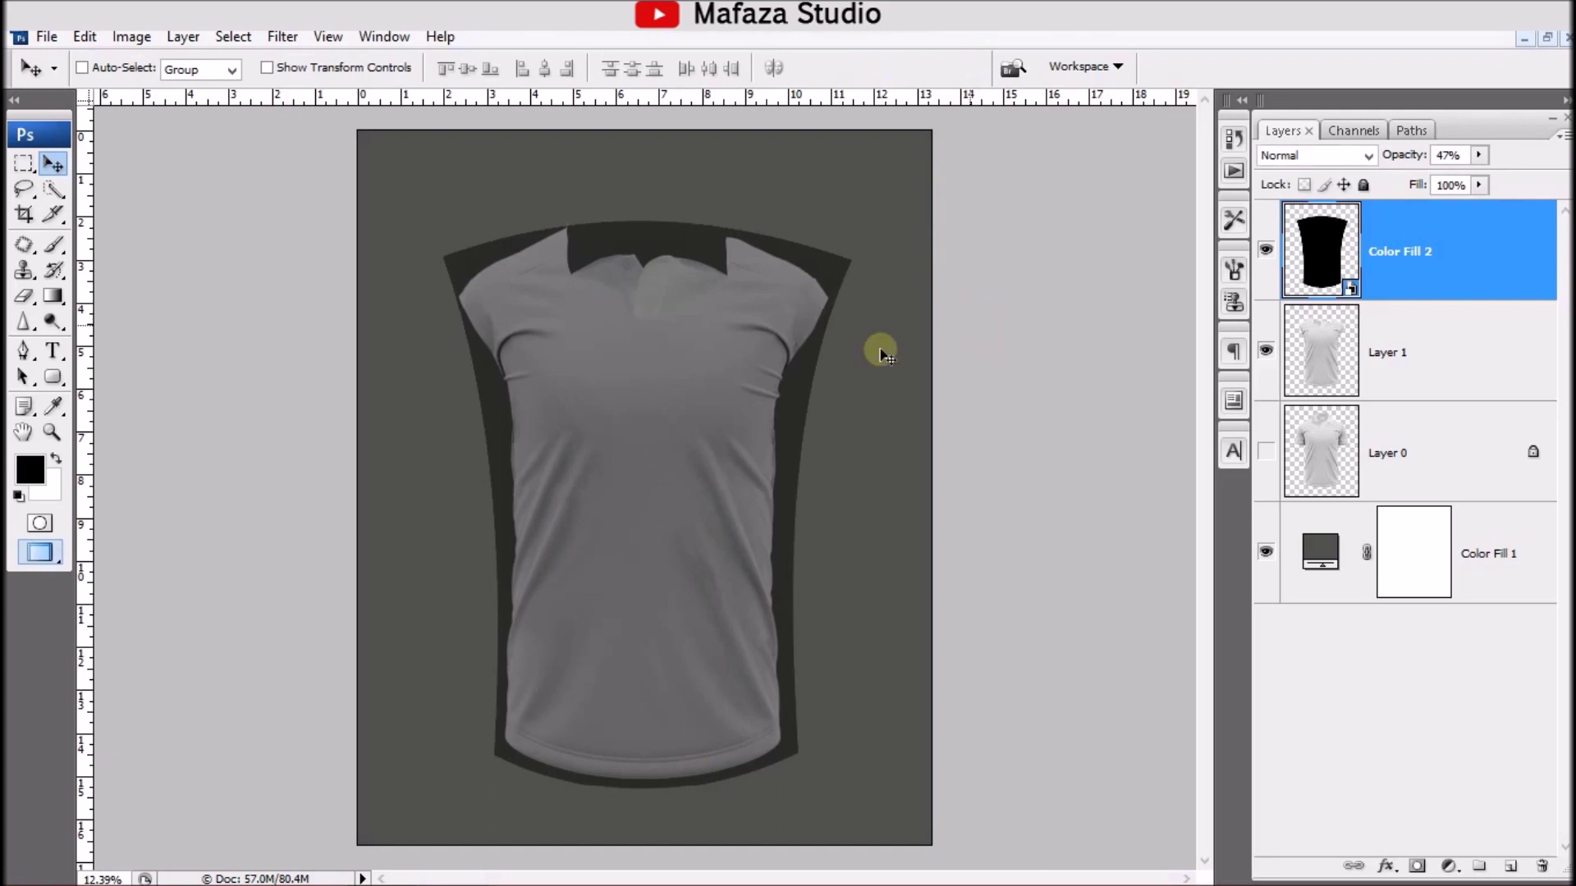
# Step: Raise Color Fill 2 to 100% opacity and open its smart object contents as a document
pyautogui.click(1479, 155)
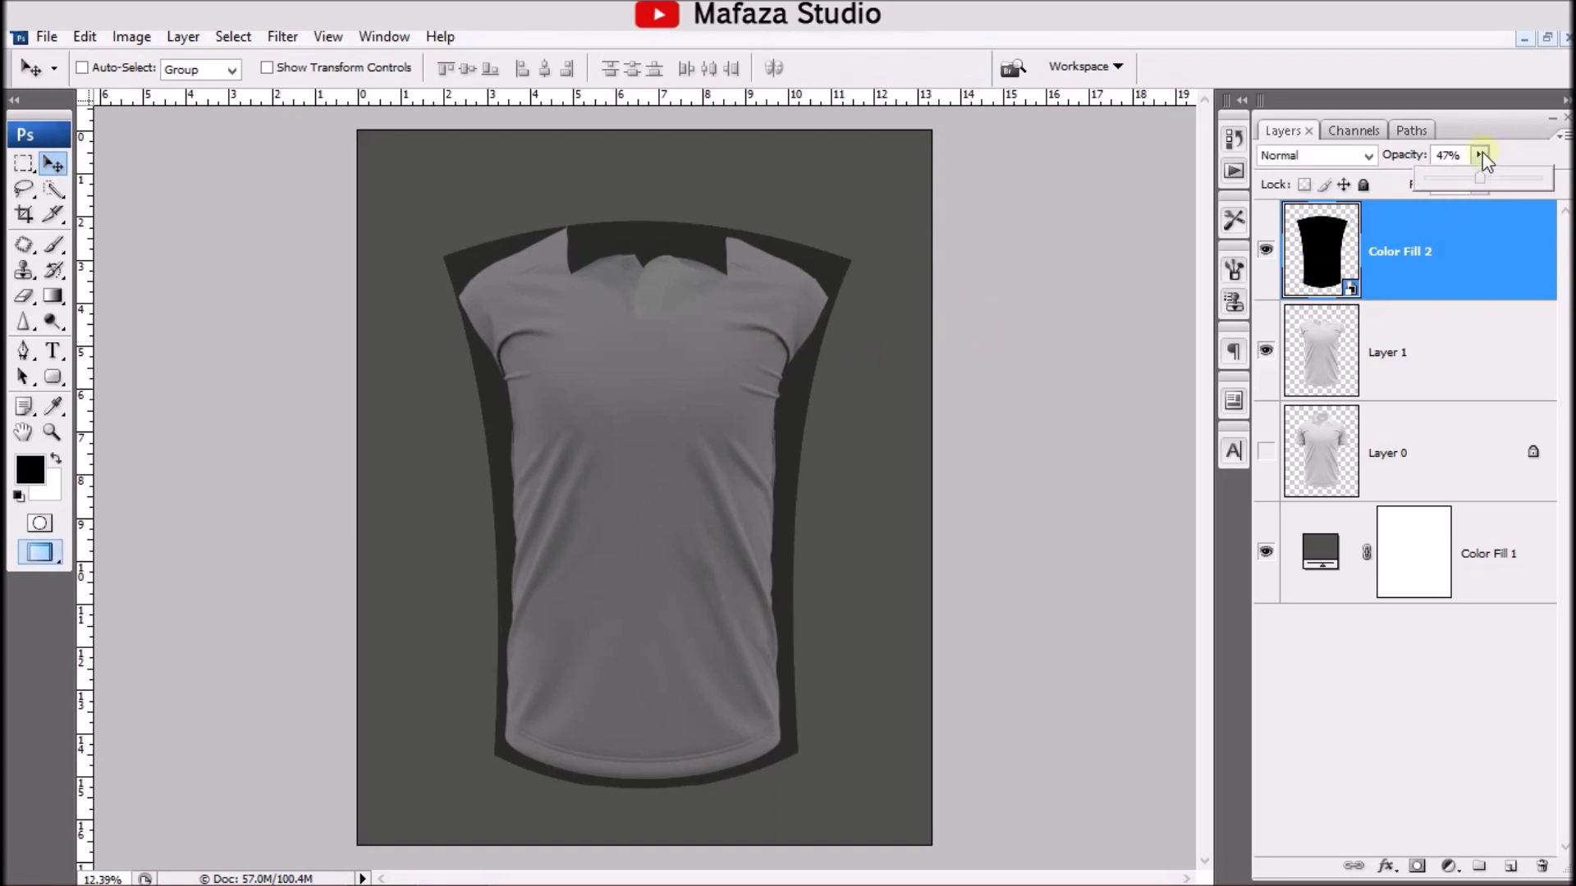
pyautogui.moveTo(1526, 182); pyautogui.dragTo(1560, 188)
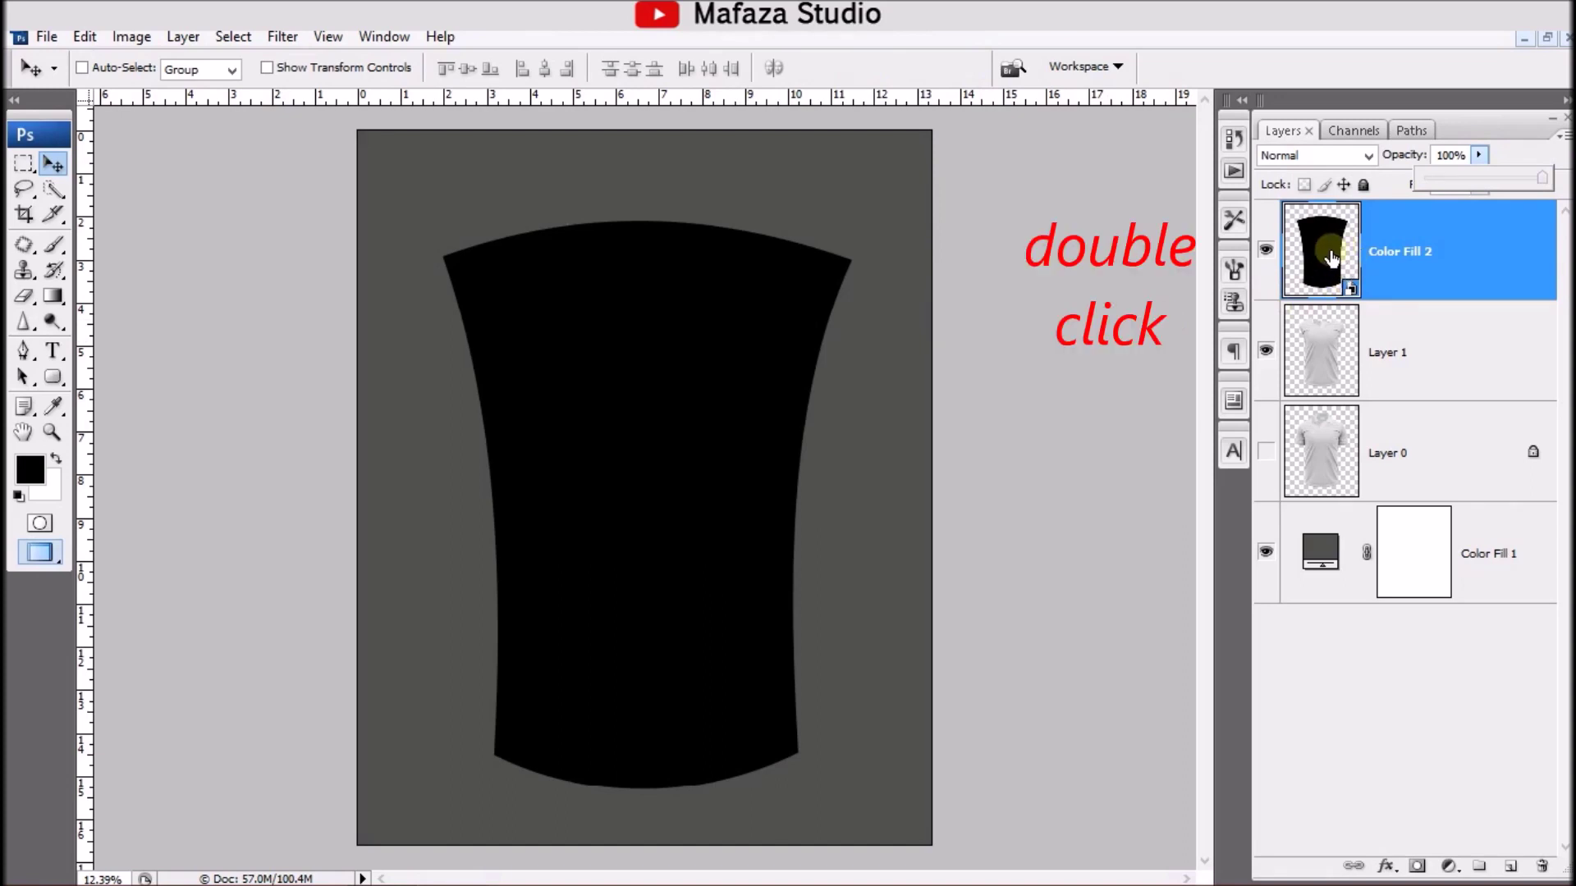
pyautogui.doubleClick(1313, 291)
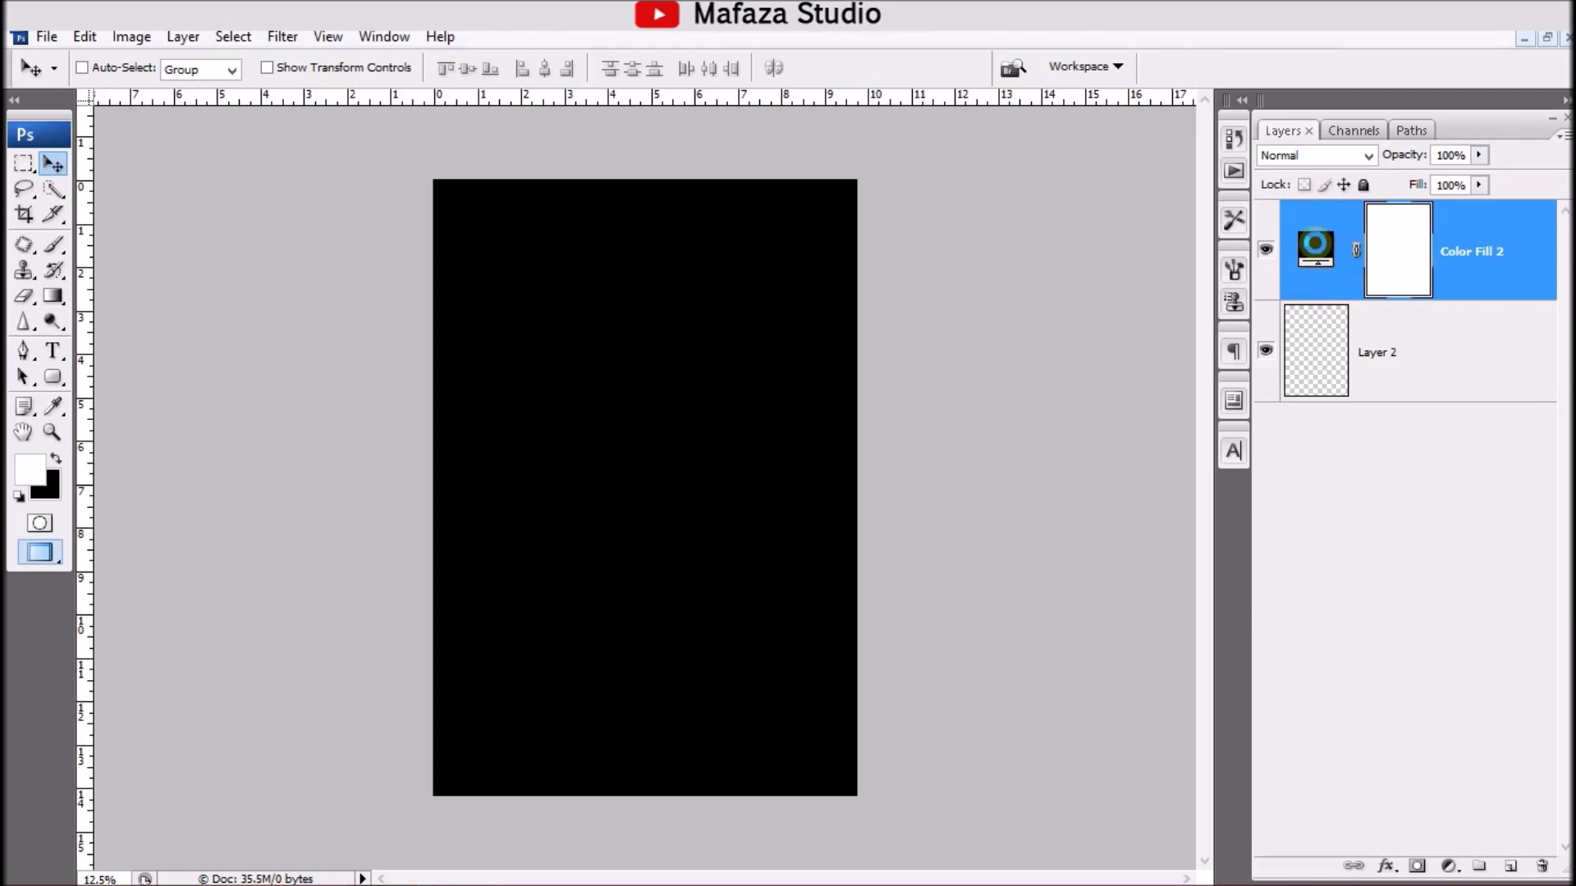
# Step: Recolour the body fill to dark gray 474747
pyautogui.doubleClick(1315, 246)
pyautogui.click(845, 402)
pyautogui.moveTo(846, 402); pyautogui.dragTo(835, 401)
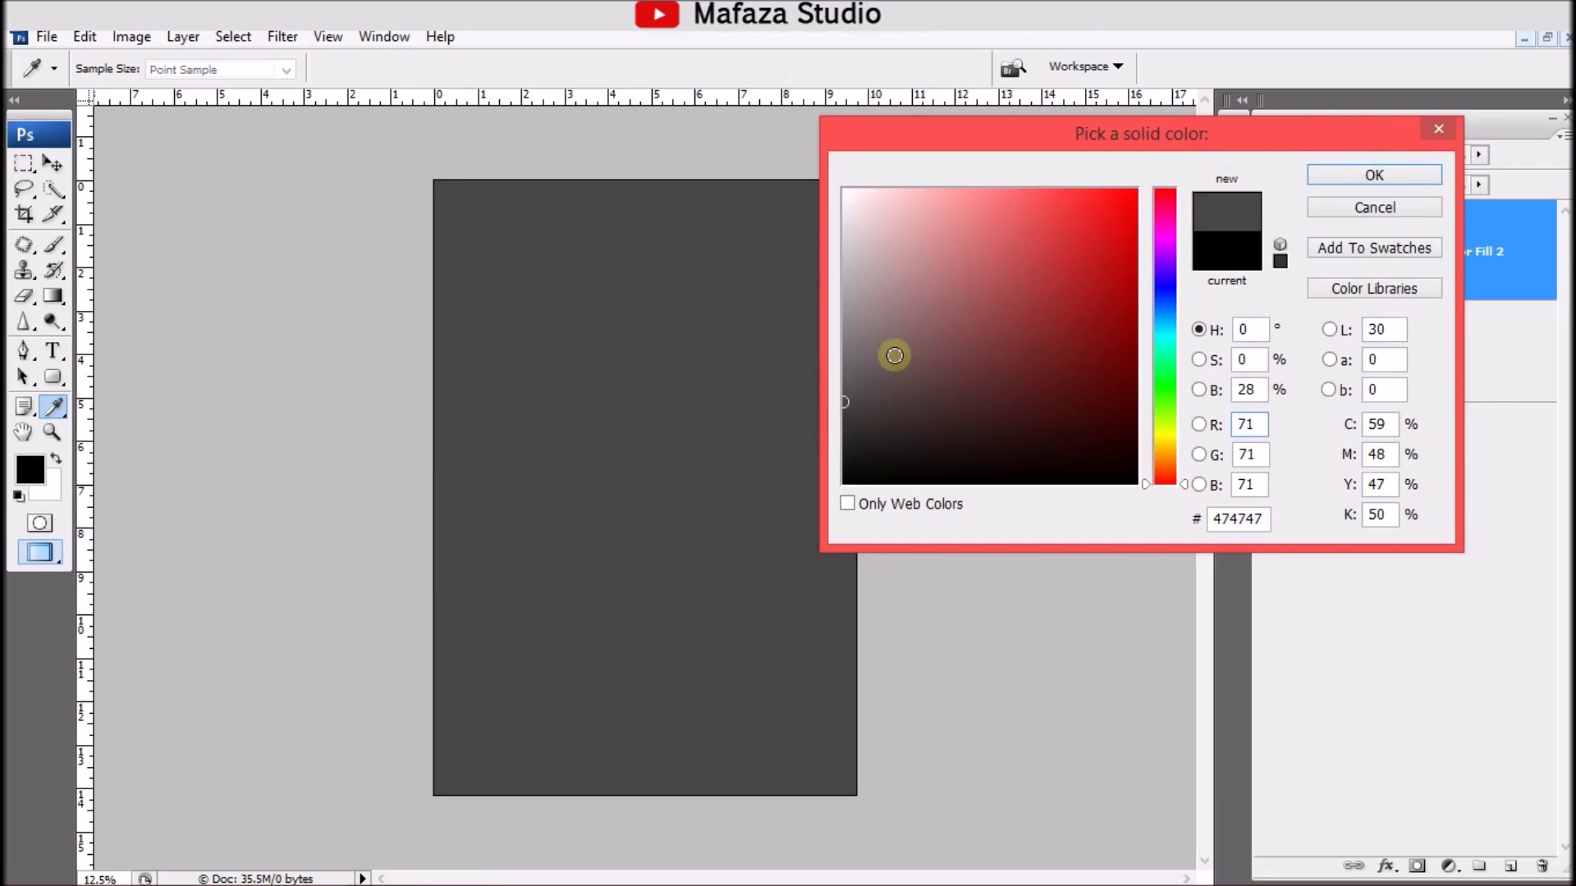
pyautogui.click(1375, 175)
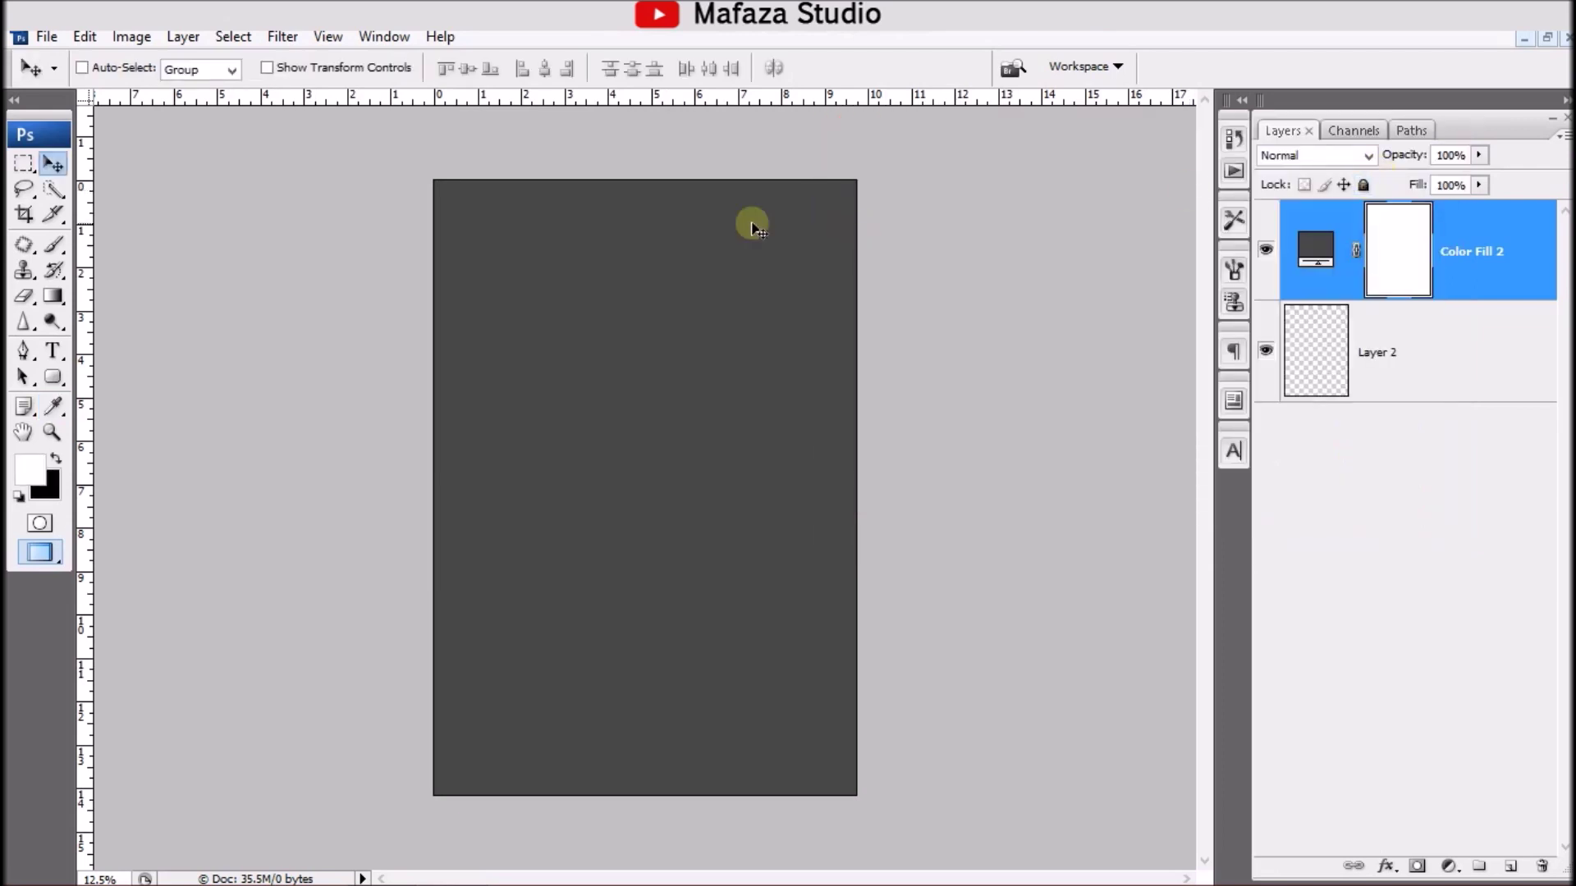
# Step: Marquee-select a thin vertical strip spanning the full canvas height
pyautogui.click(18, 167)
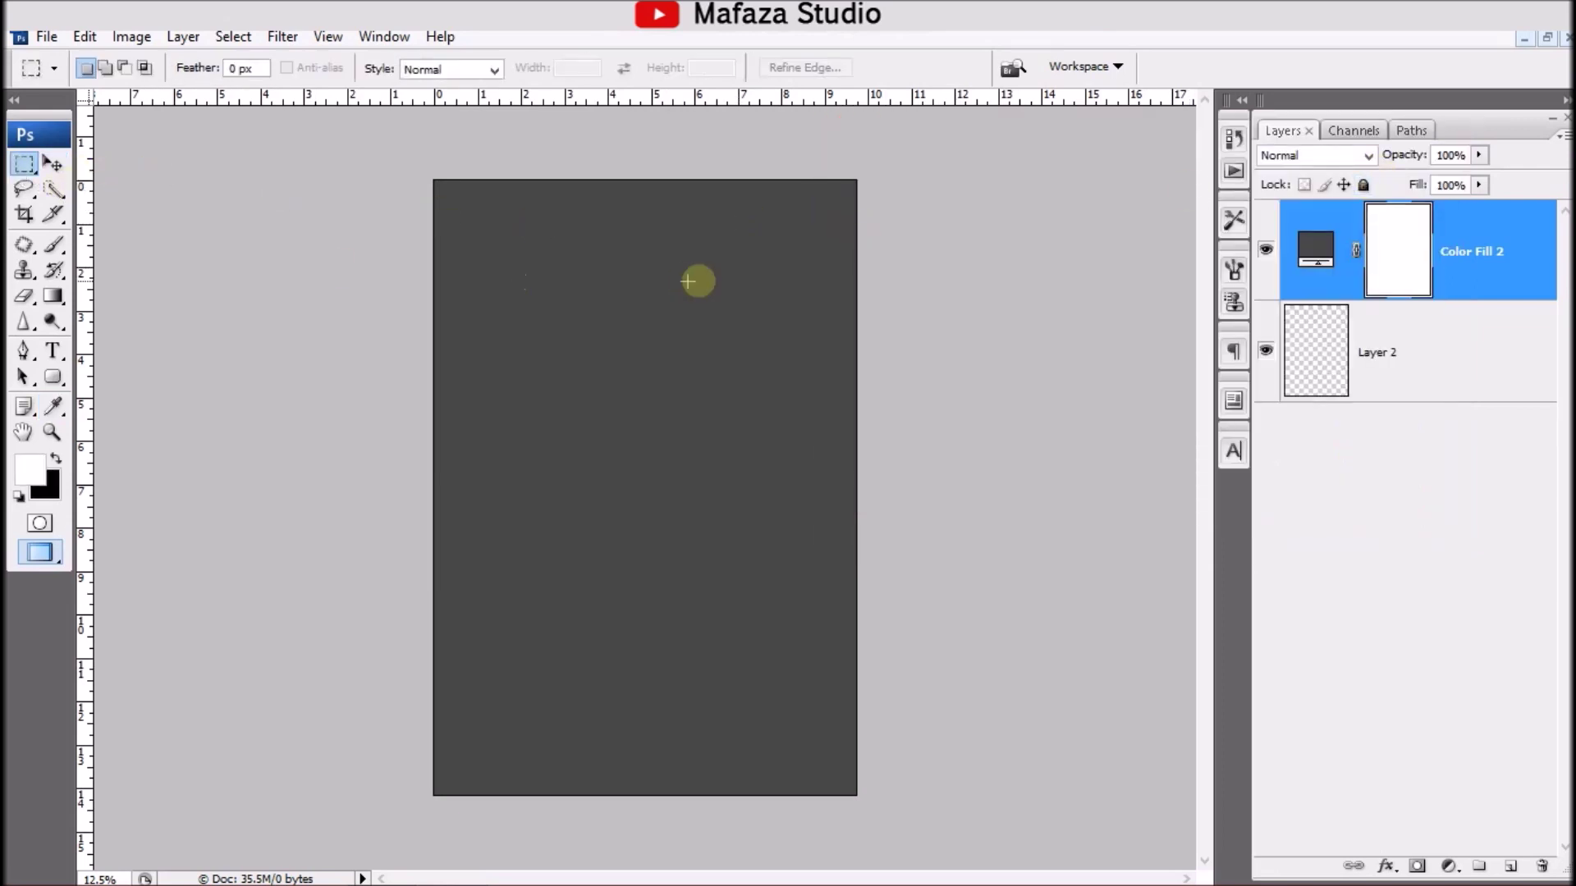
pyautogui.moveTo(605, 171); pyautogui.dragTo(633, 796)
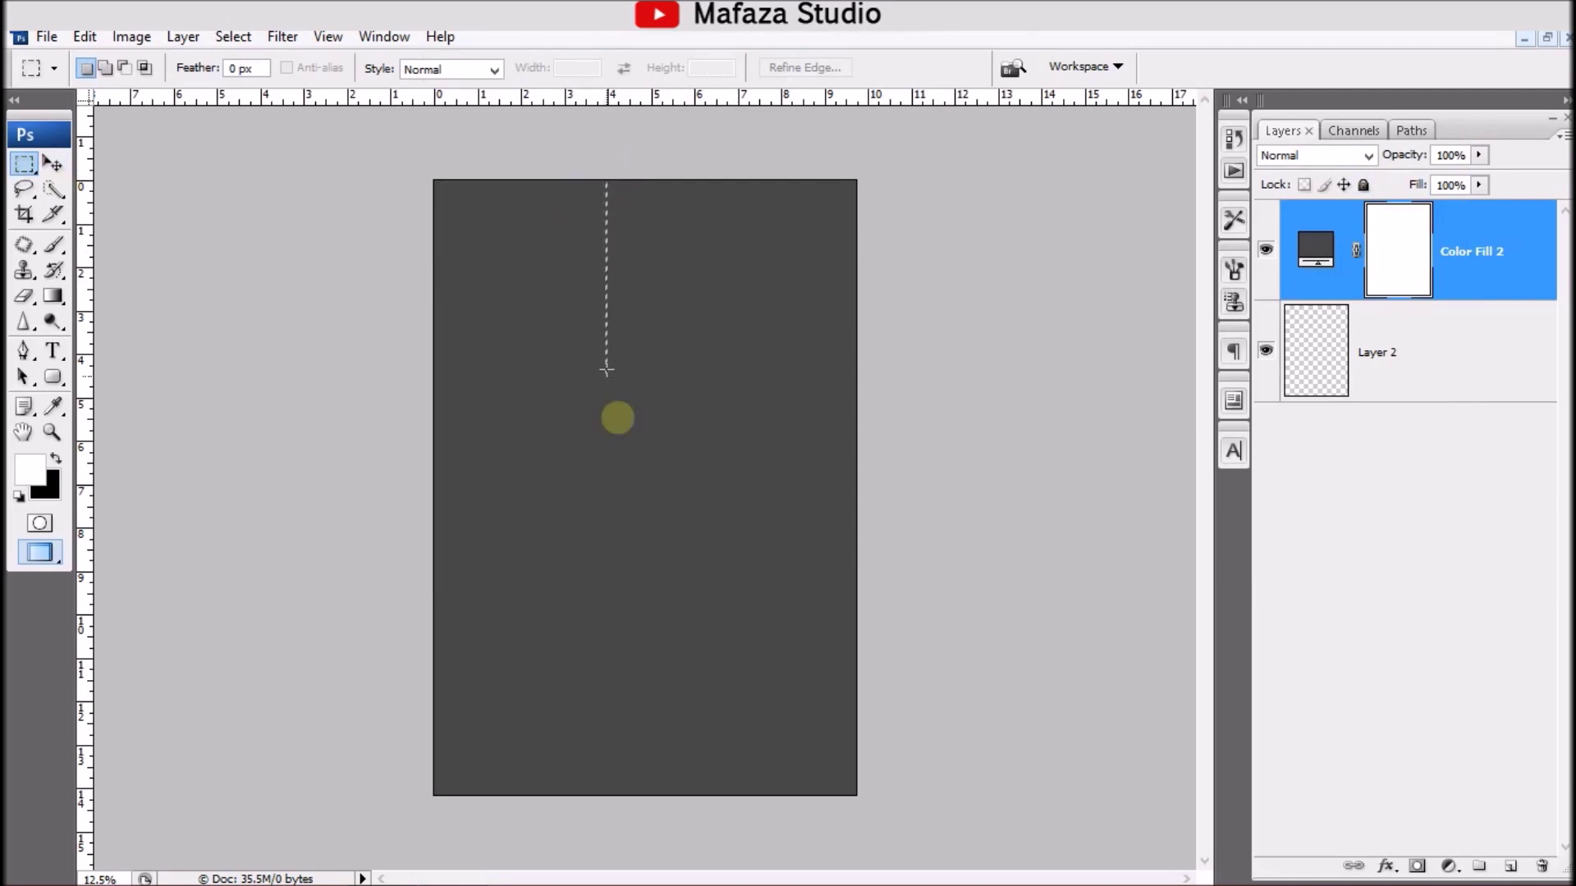
pyautogui.moveTo(634, 796); pyautogui.dragTo(639, 795)
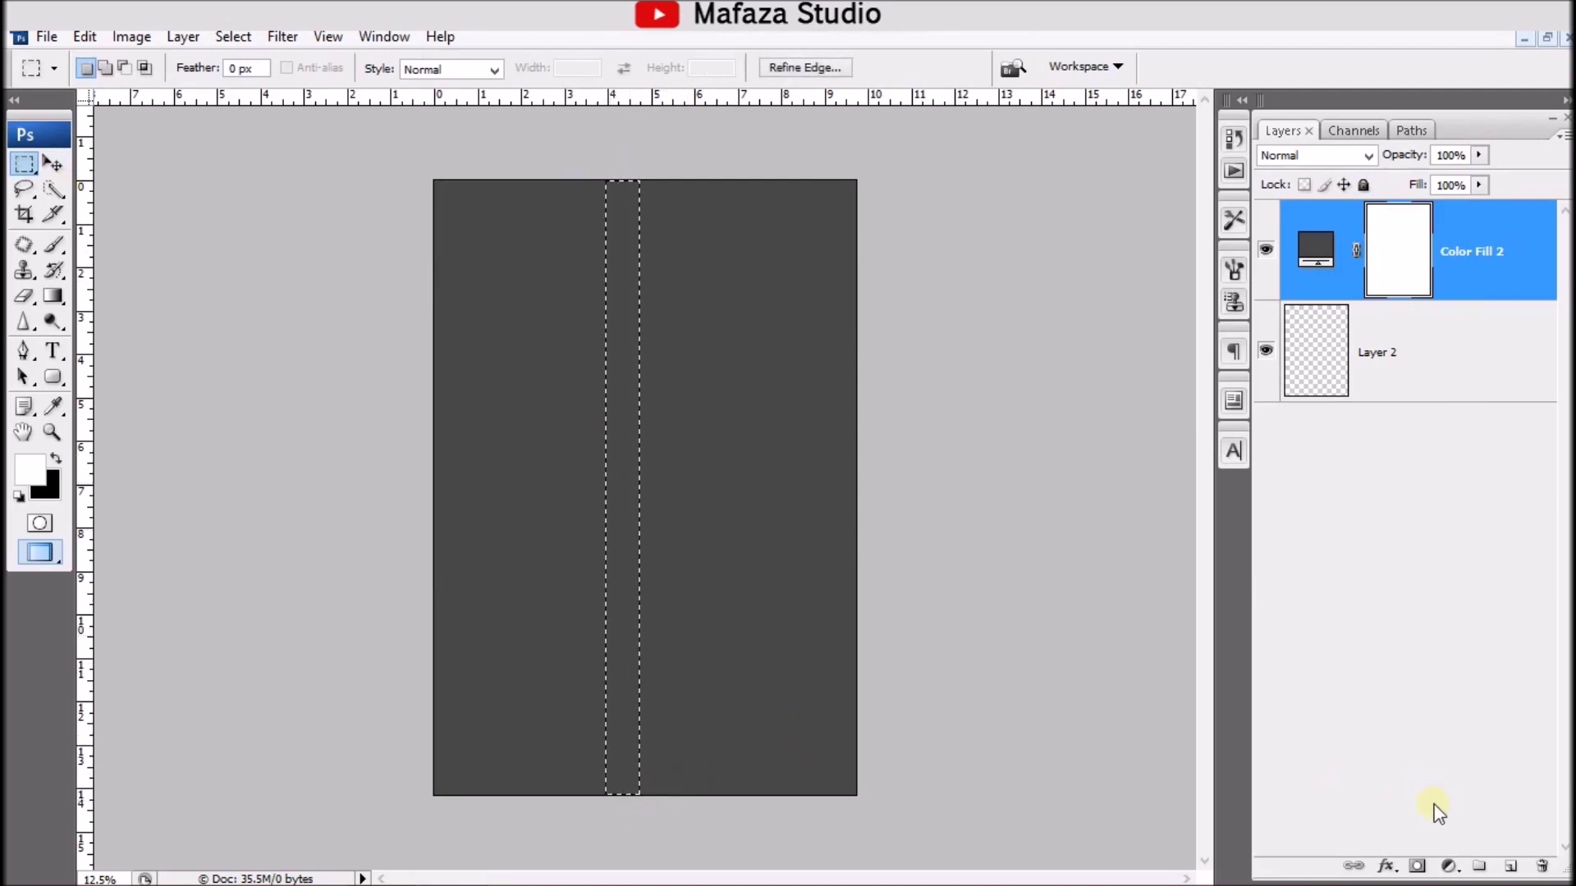
pyautogui.click(1449, 866)
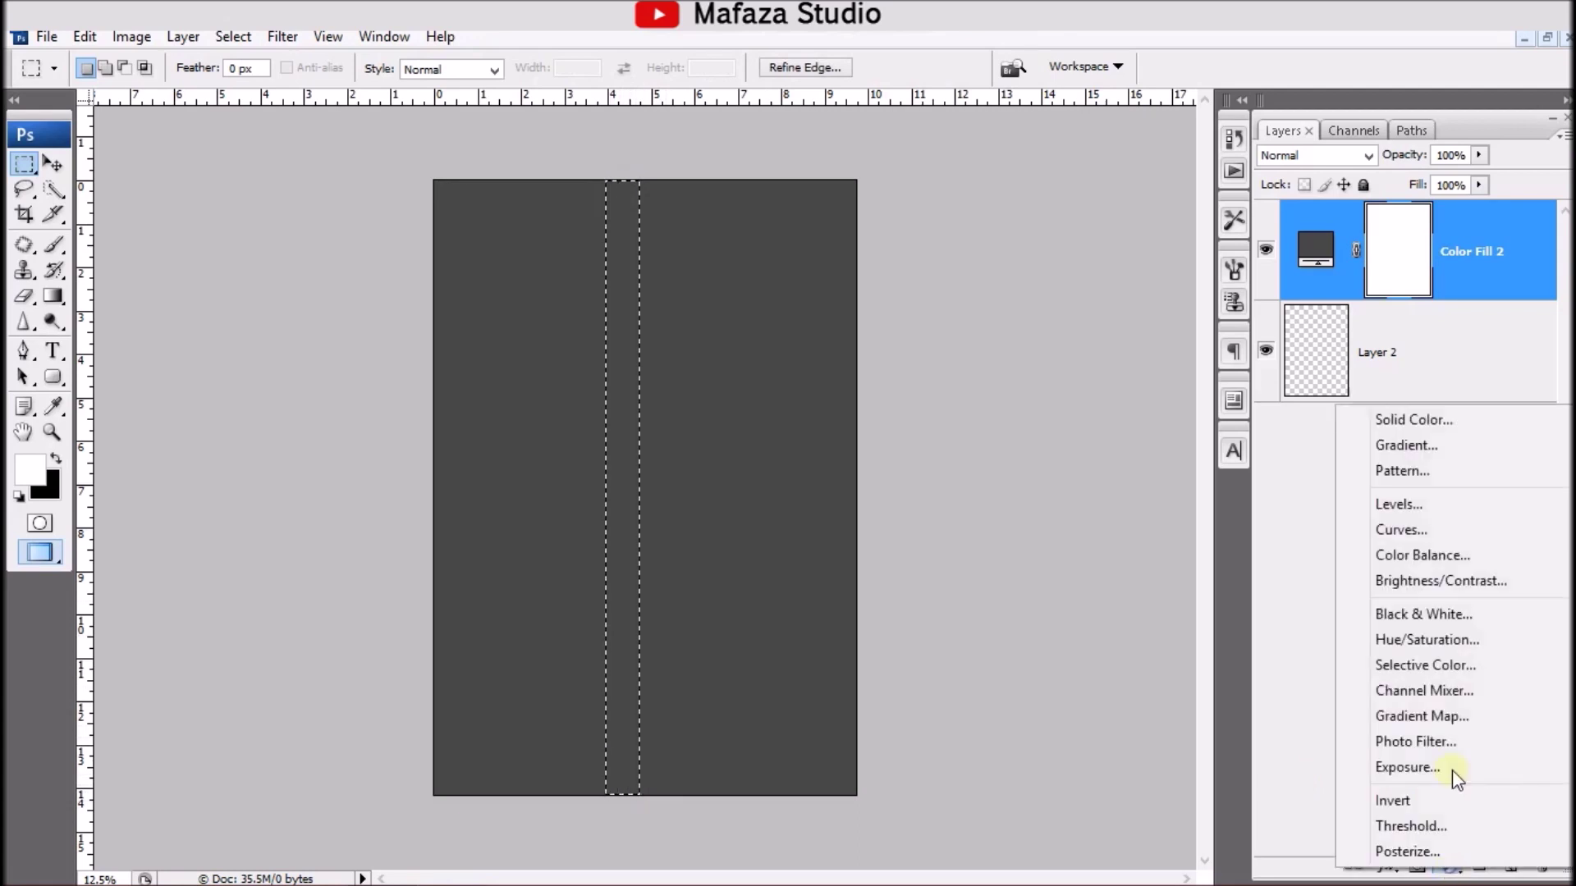
# Step: Fill the strip with a pale yellow f5f0a8 Solid Color layer
pyautogui.click(1449, 419)
pyautogui.click(1161, 439)
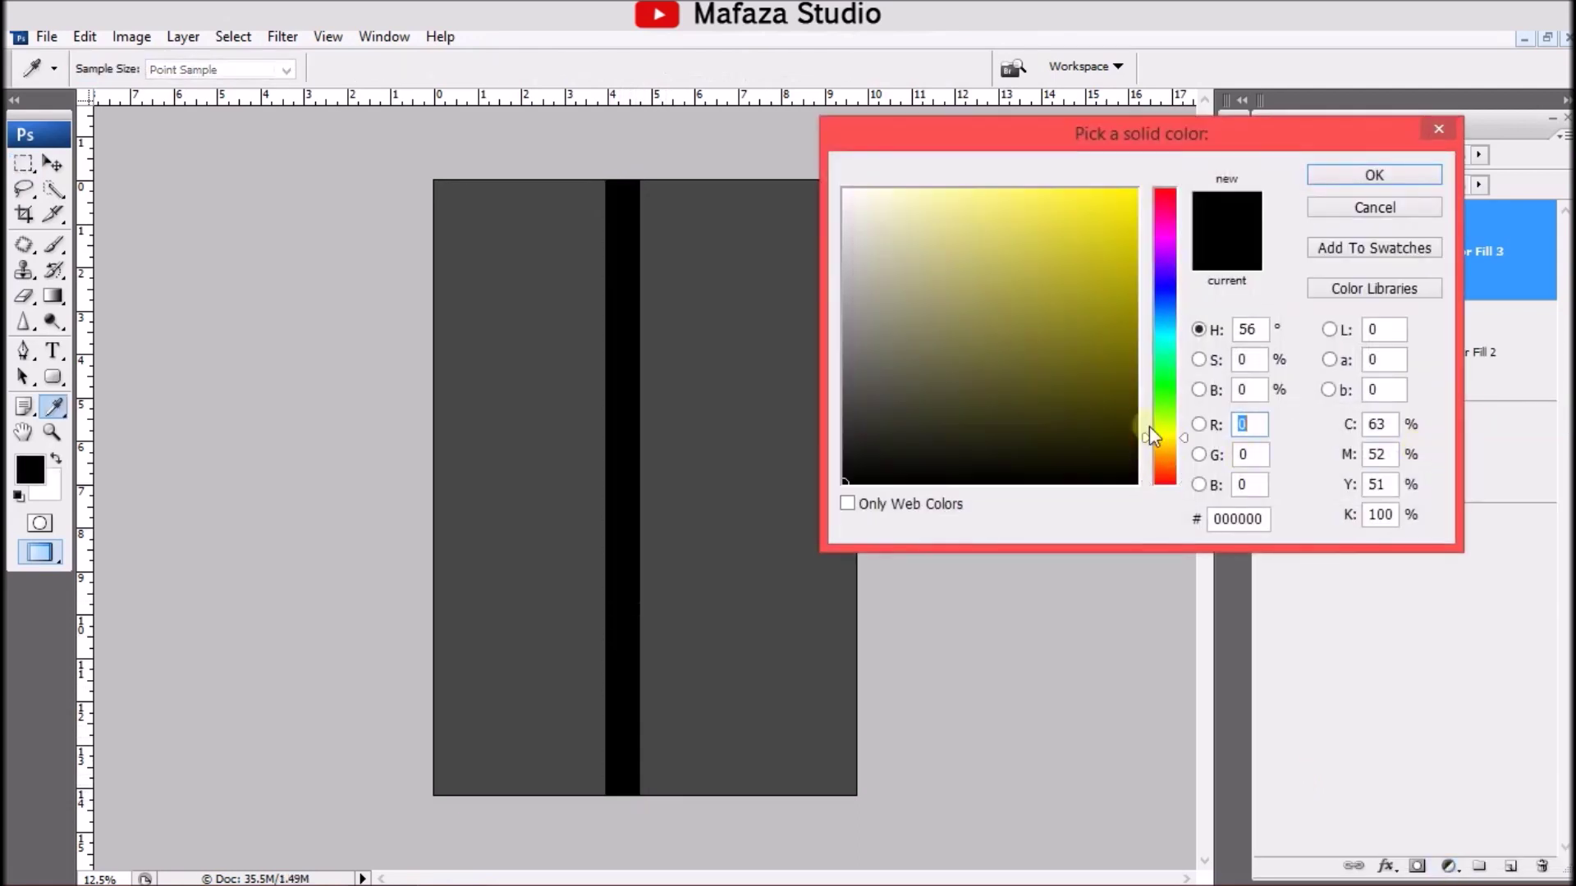
pyautogui.click(923, 192)
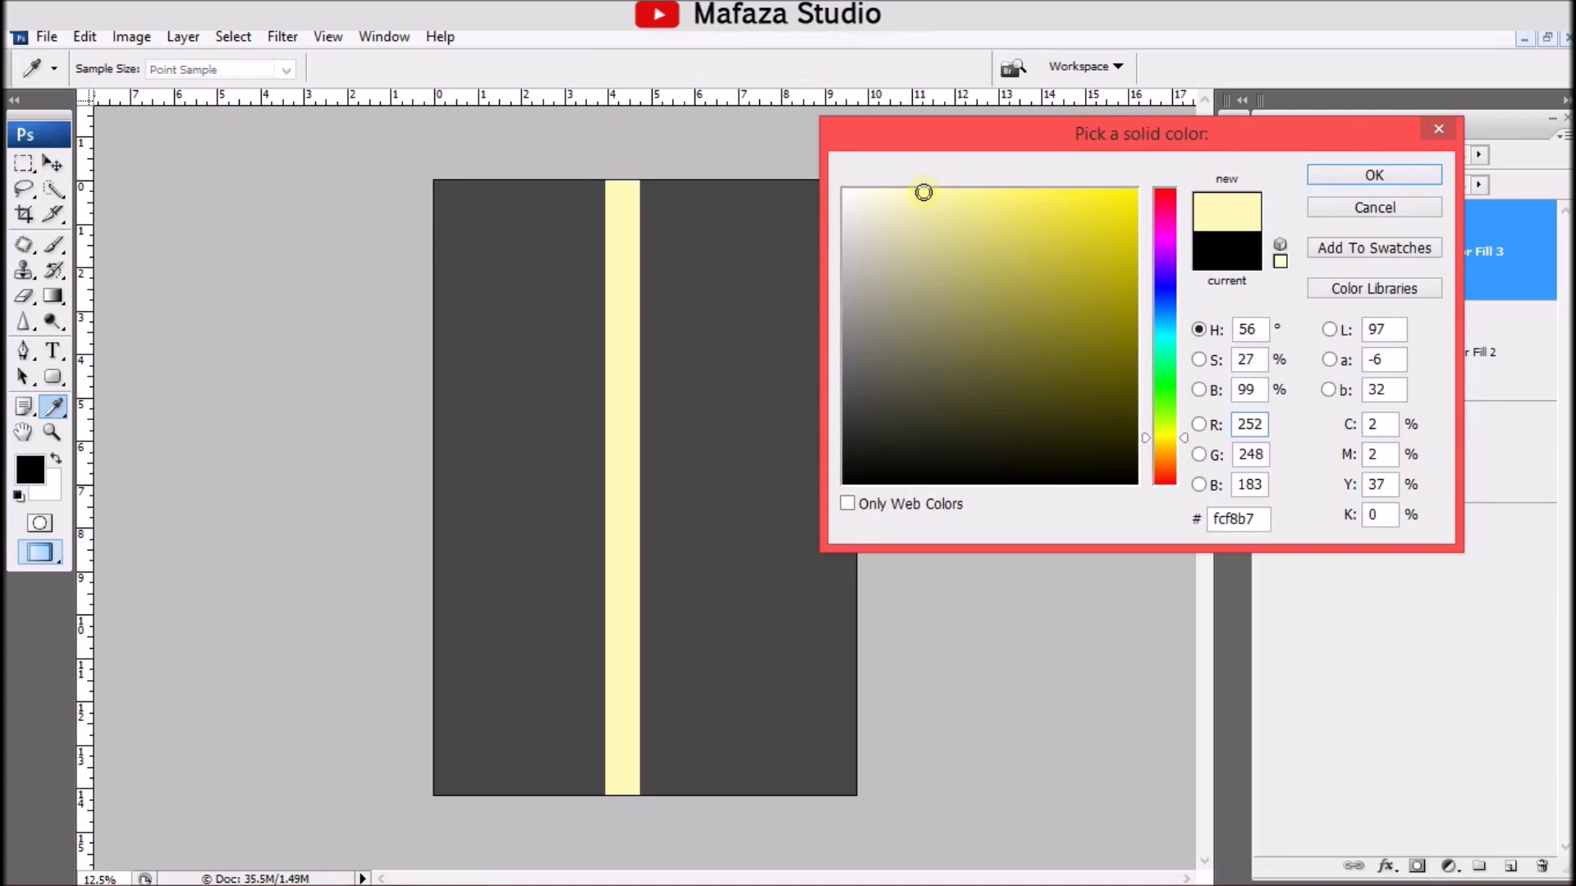
pyautogui.click(934, 199)
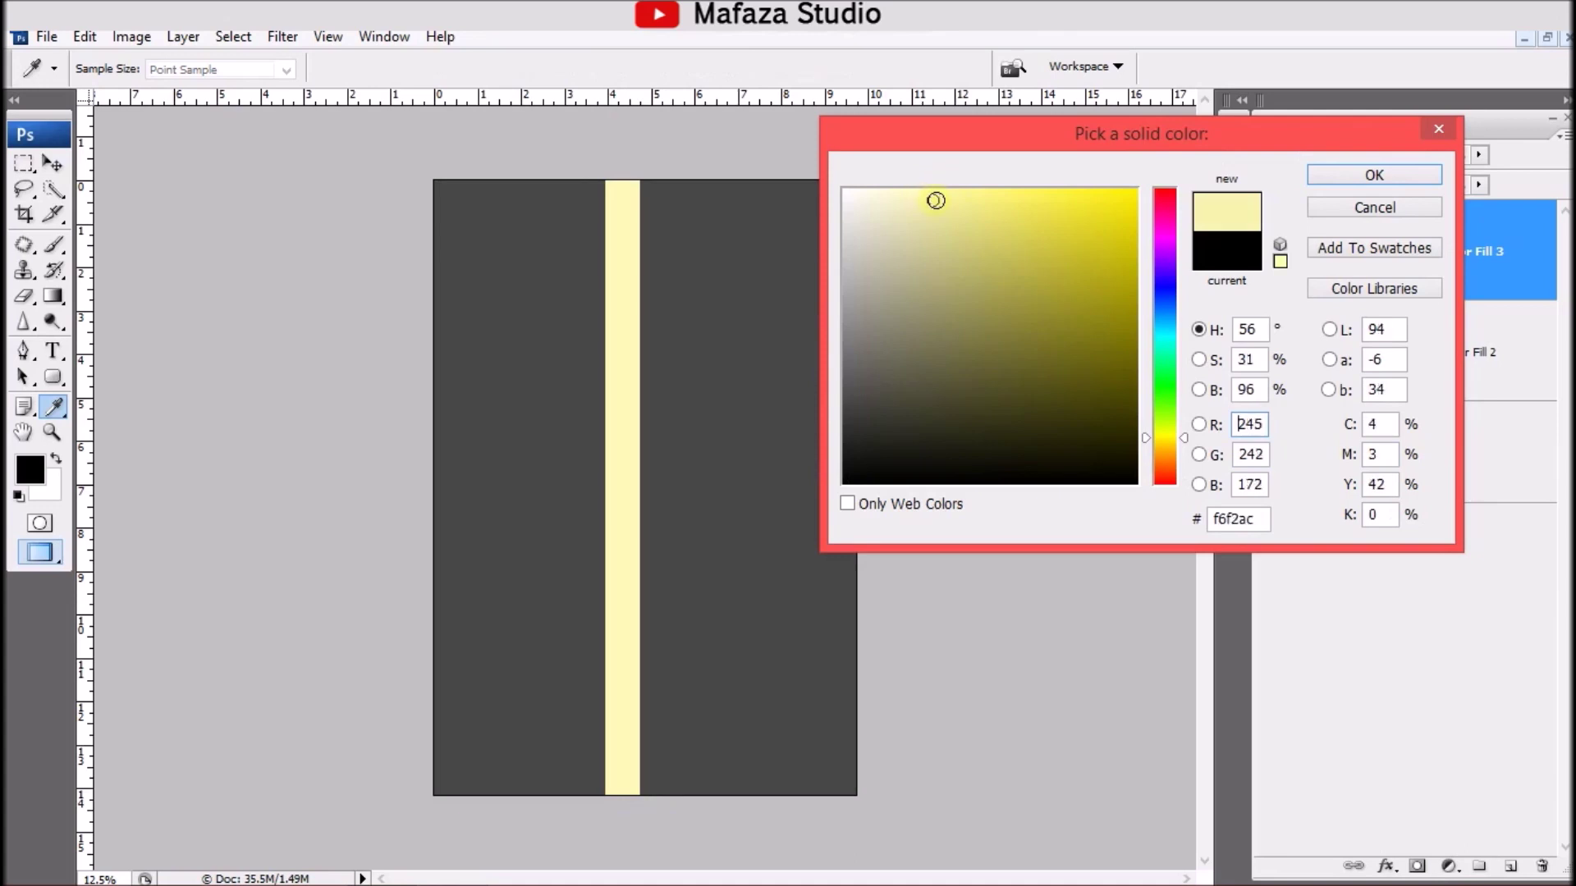
pyautogui.click(1364, 172)
# Step: Centre the yellow stripe horizontally by aligning it with Color Fill 2
pyautogui.click(52, 164)
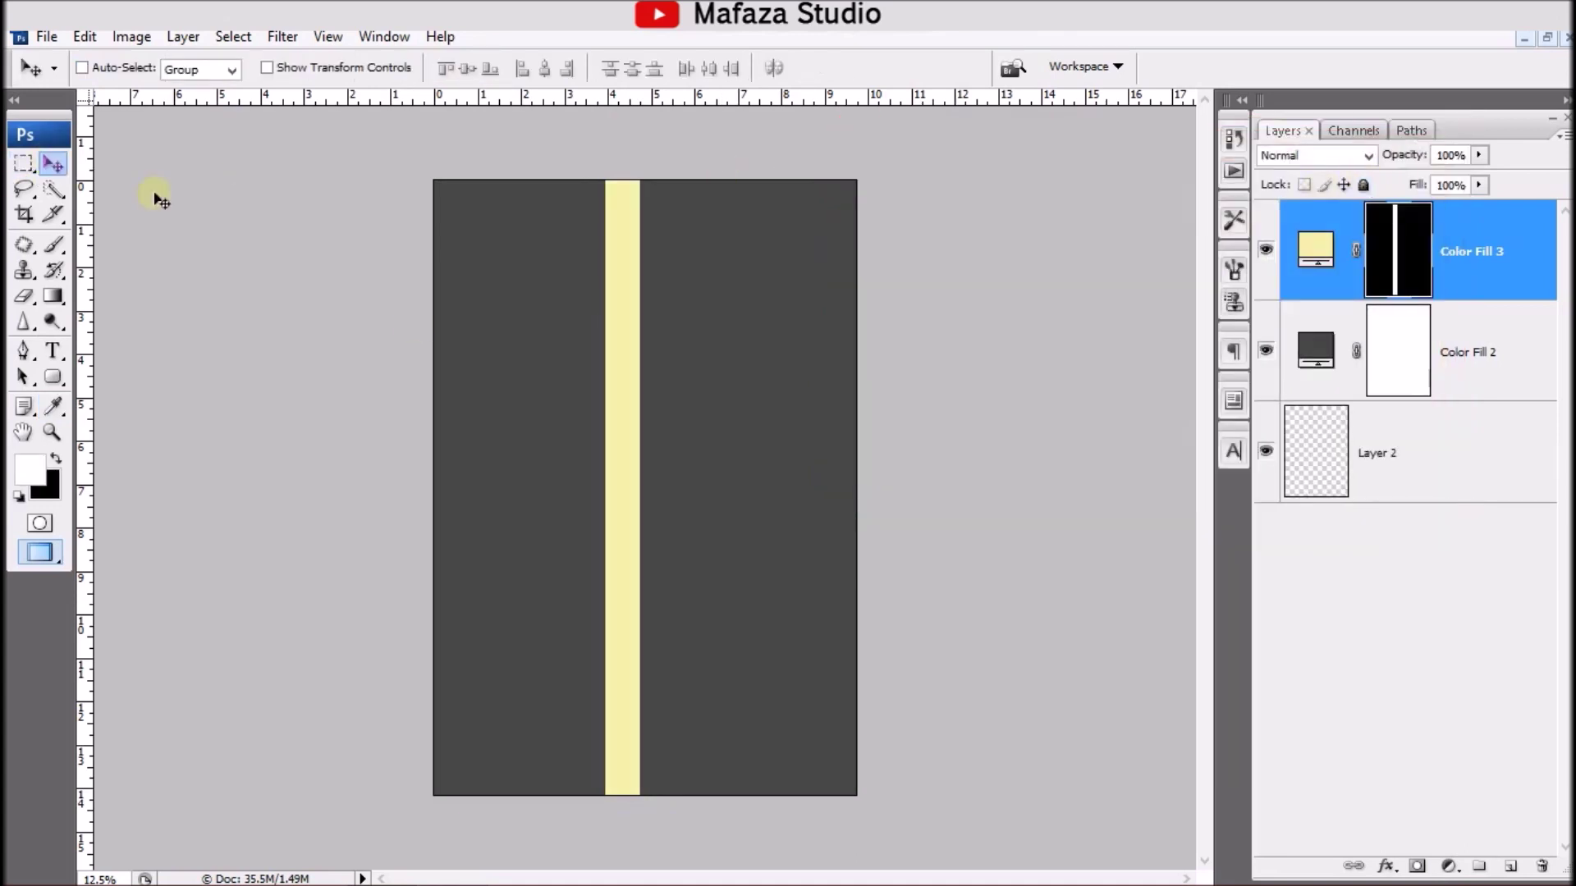
pyautogui.moveTo(608, 361); pyautogui.dragTo(630, 361)
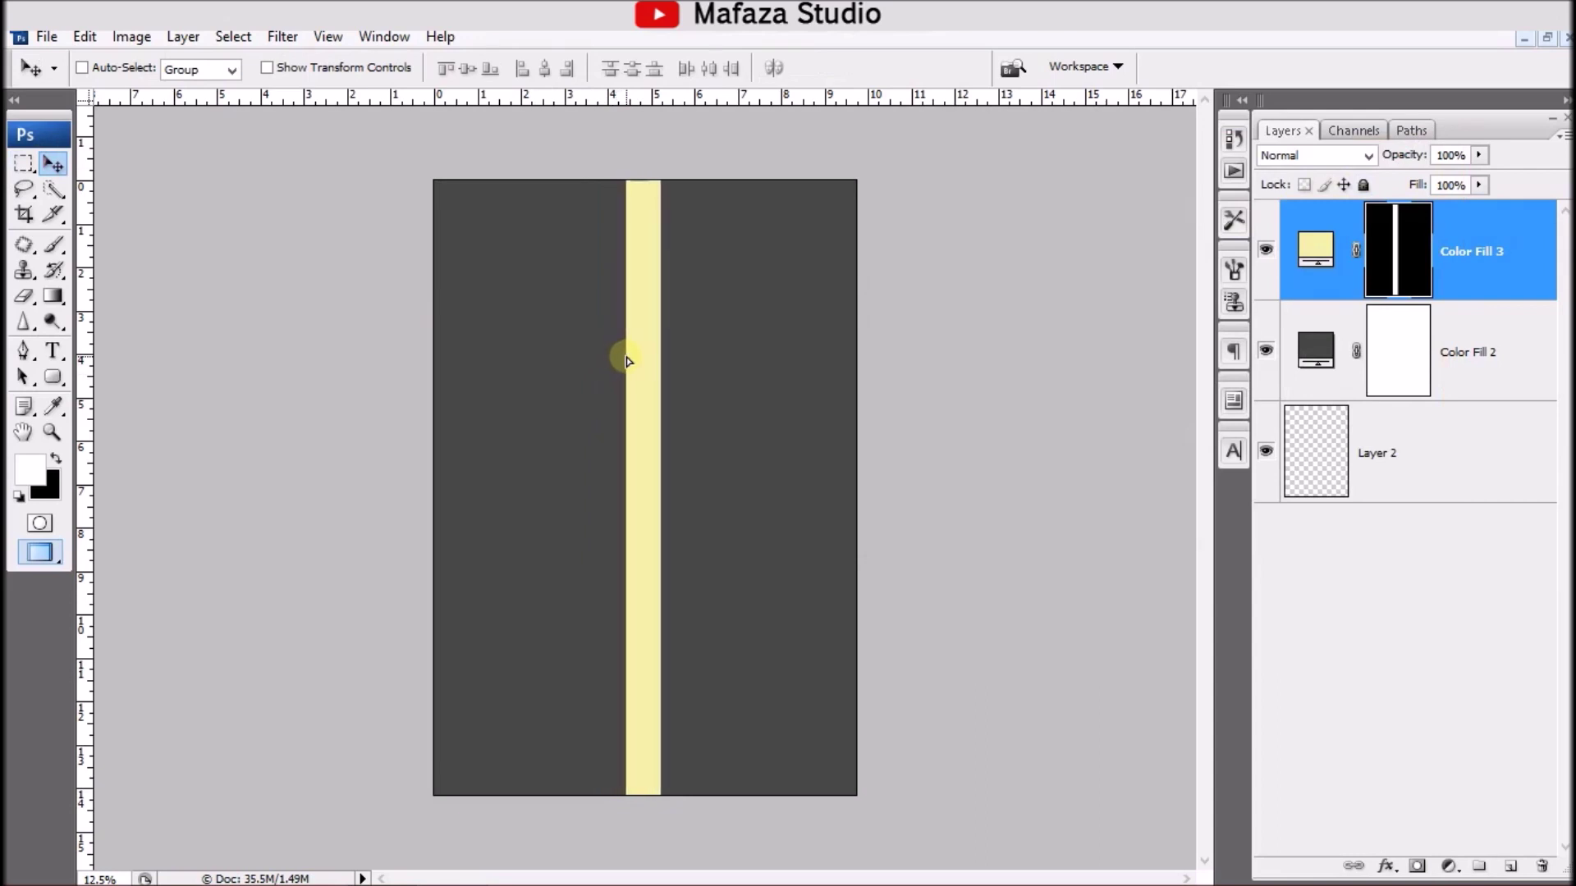
pyautogui.keyDown('ctrl'); pyautogui.click(1487, 367); pyautogui.keyUp('ctrl')
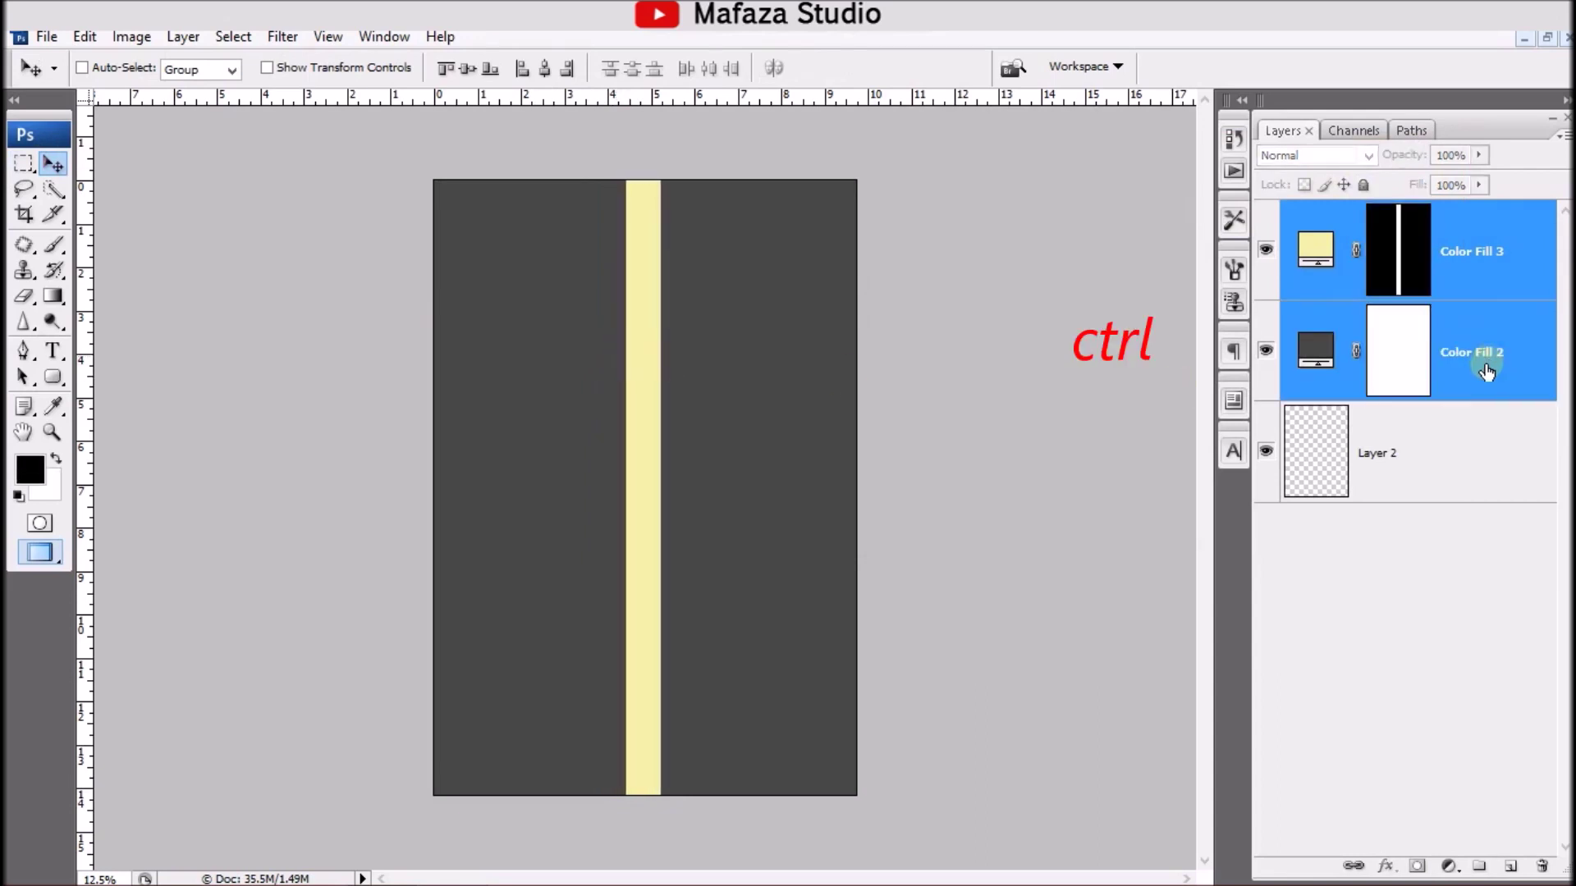
pyautogui.click(545, 69)
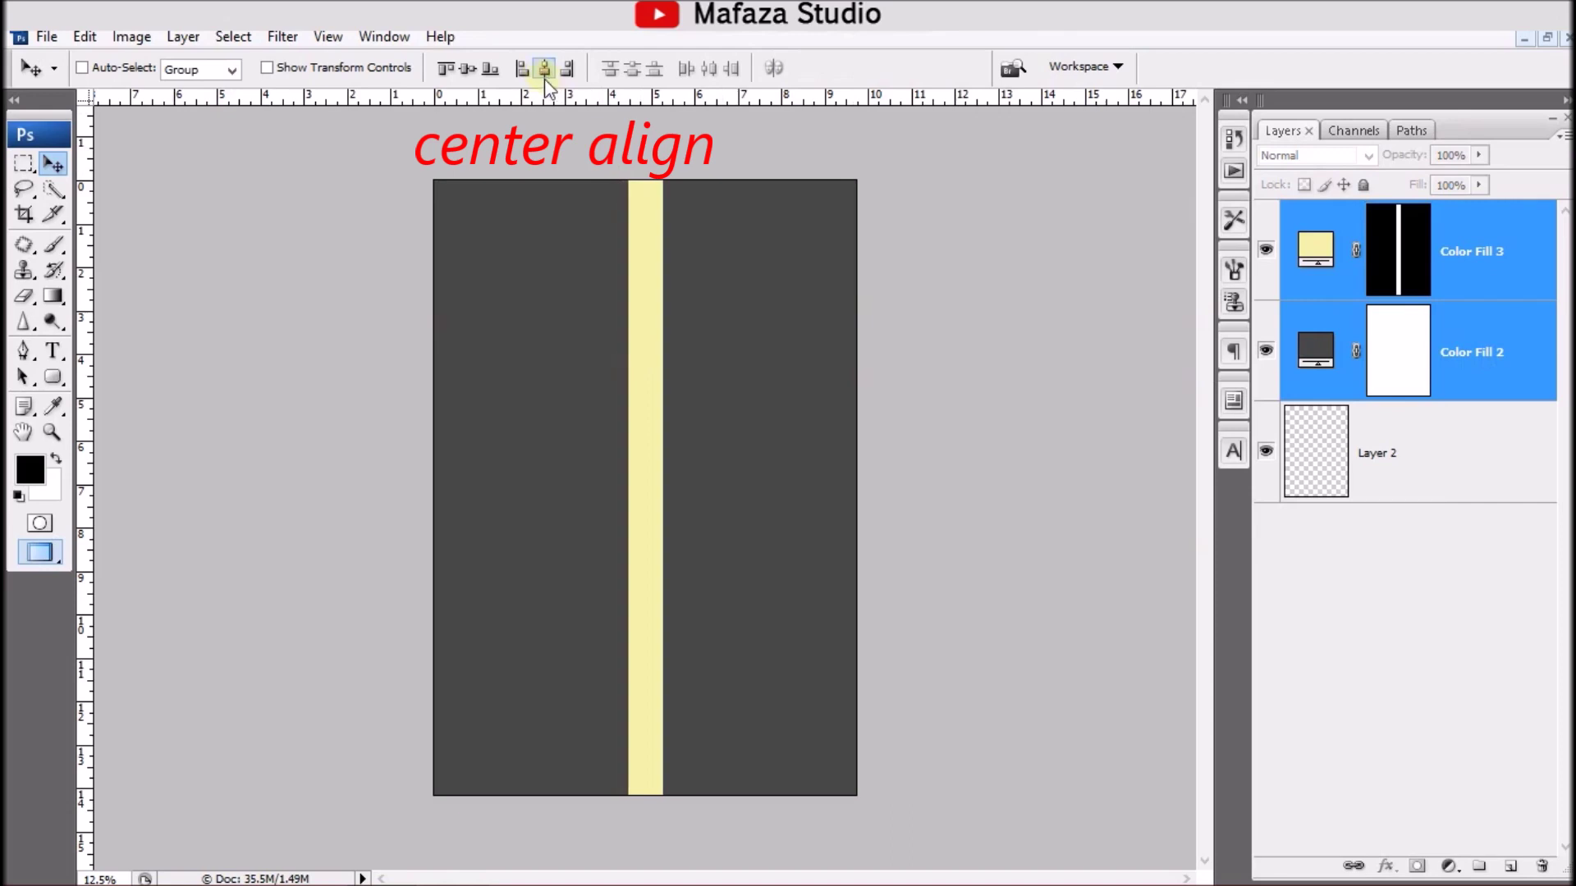
pyautogui.click(1474, 297)
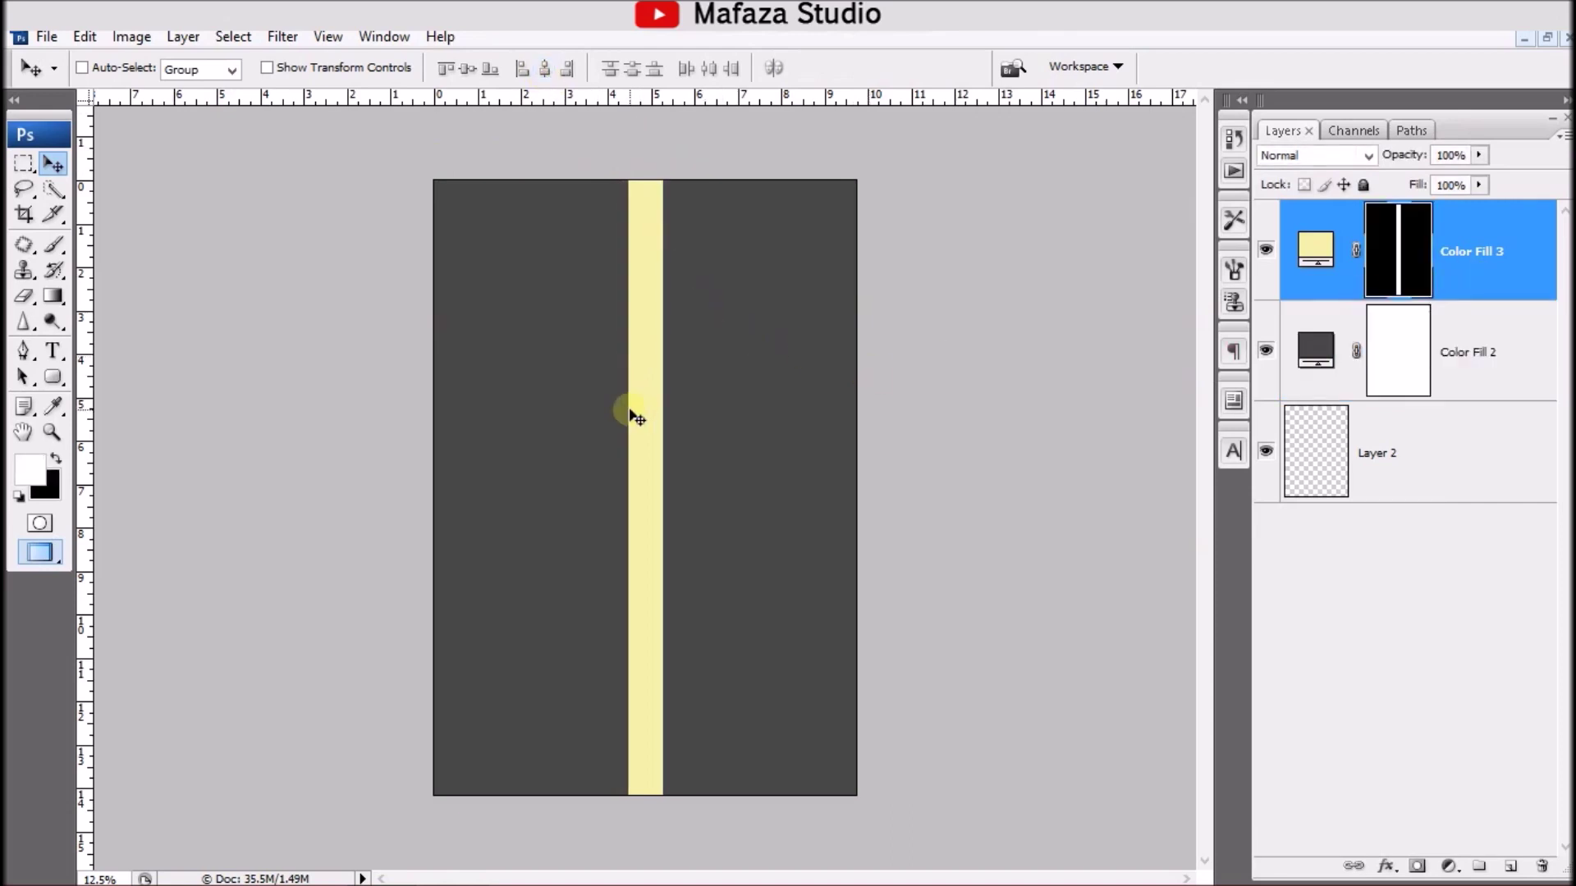
# Step: Duplicate the yellow stripe, move the copy right and narrow it to about a third
pyautogui.hotkey('ctrl', '+')
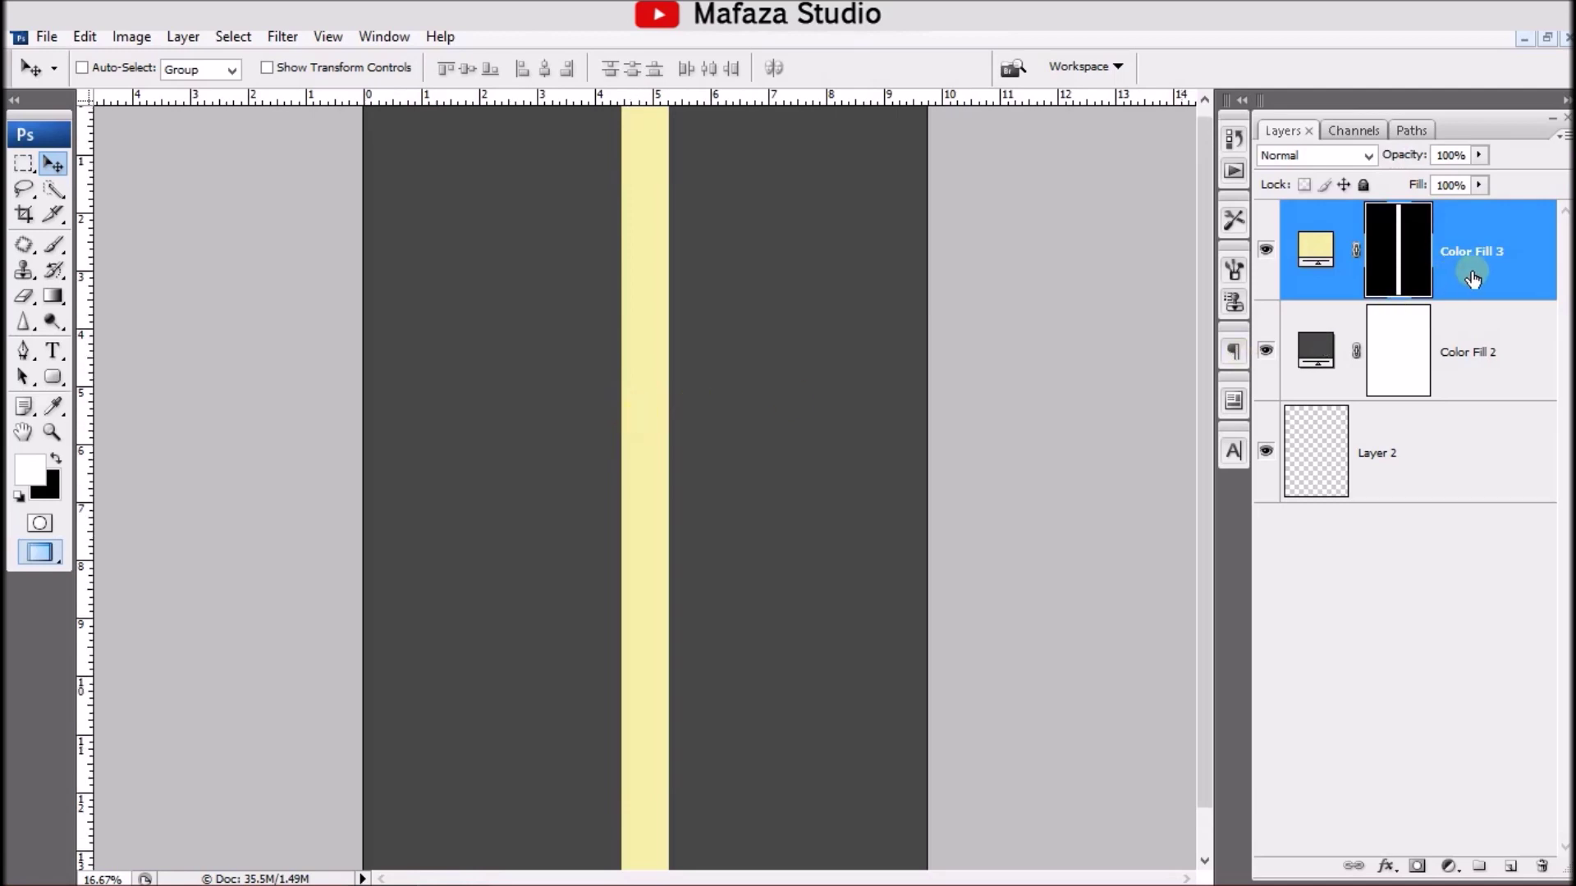
pyautogui.hotkey('ctrl', 'j')
pyautogui.moveTo(666, 353); pyautogui.dragTo(703, 352)
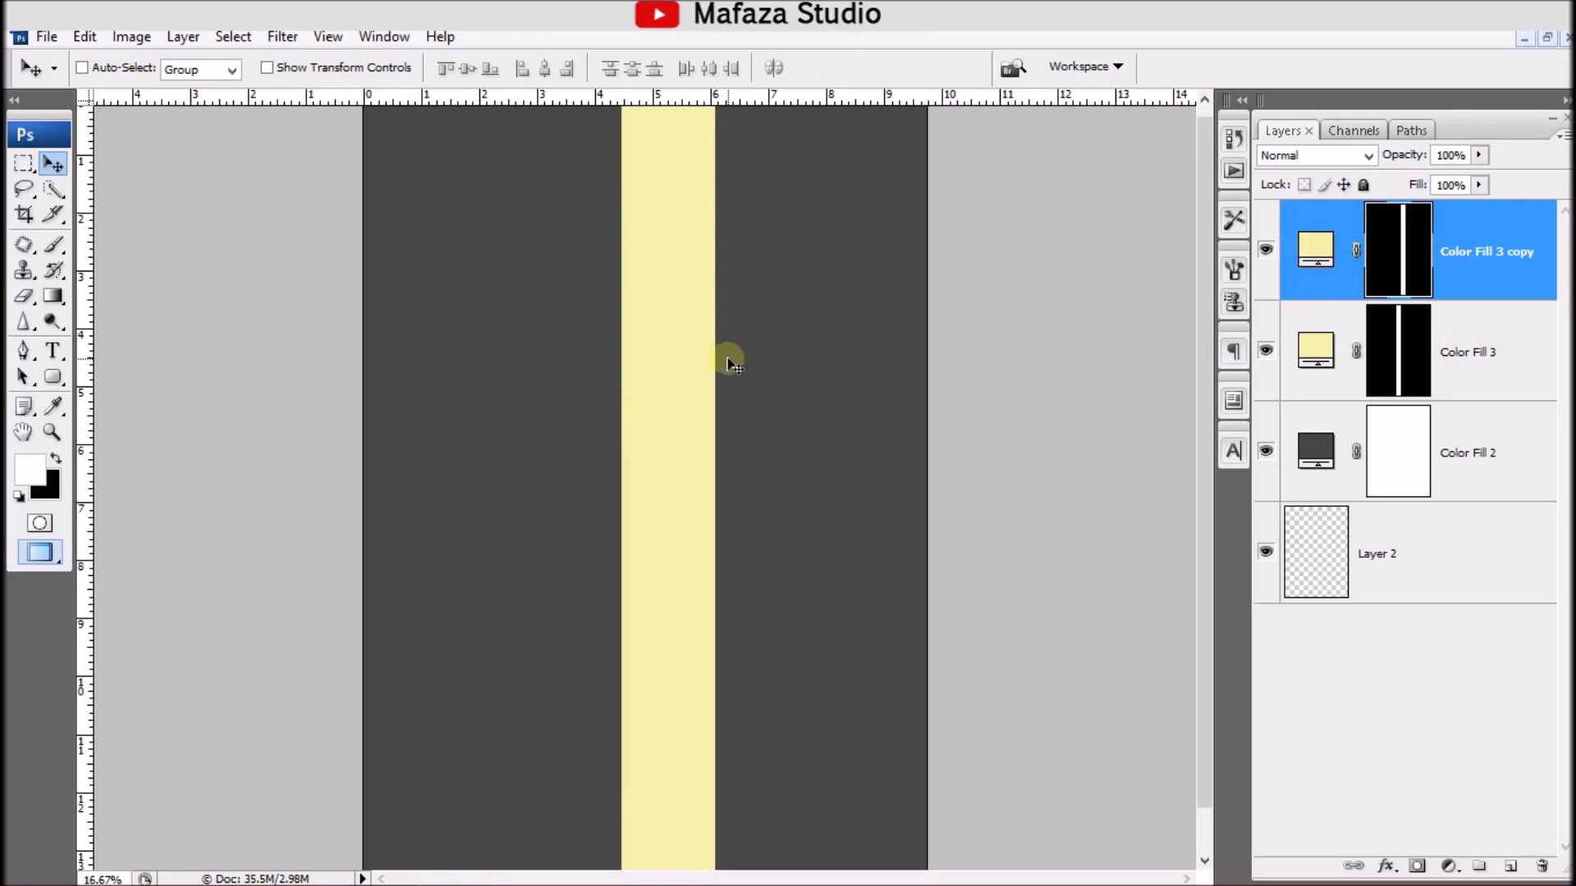
pyautogui.hotkey('ctrl', '-')
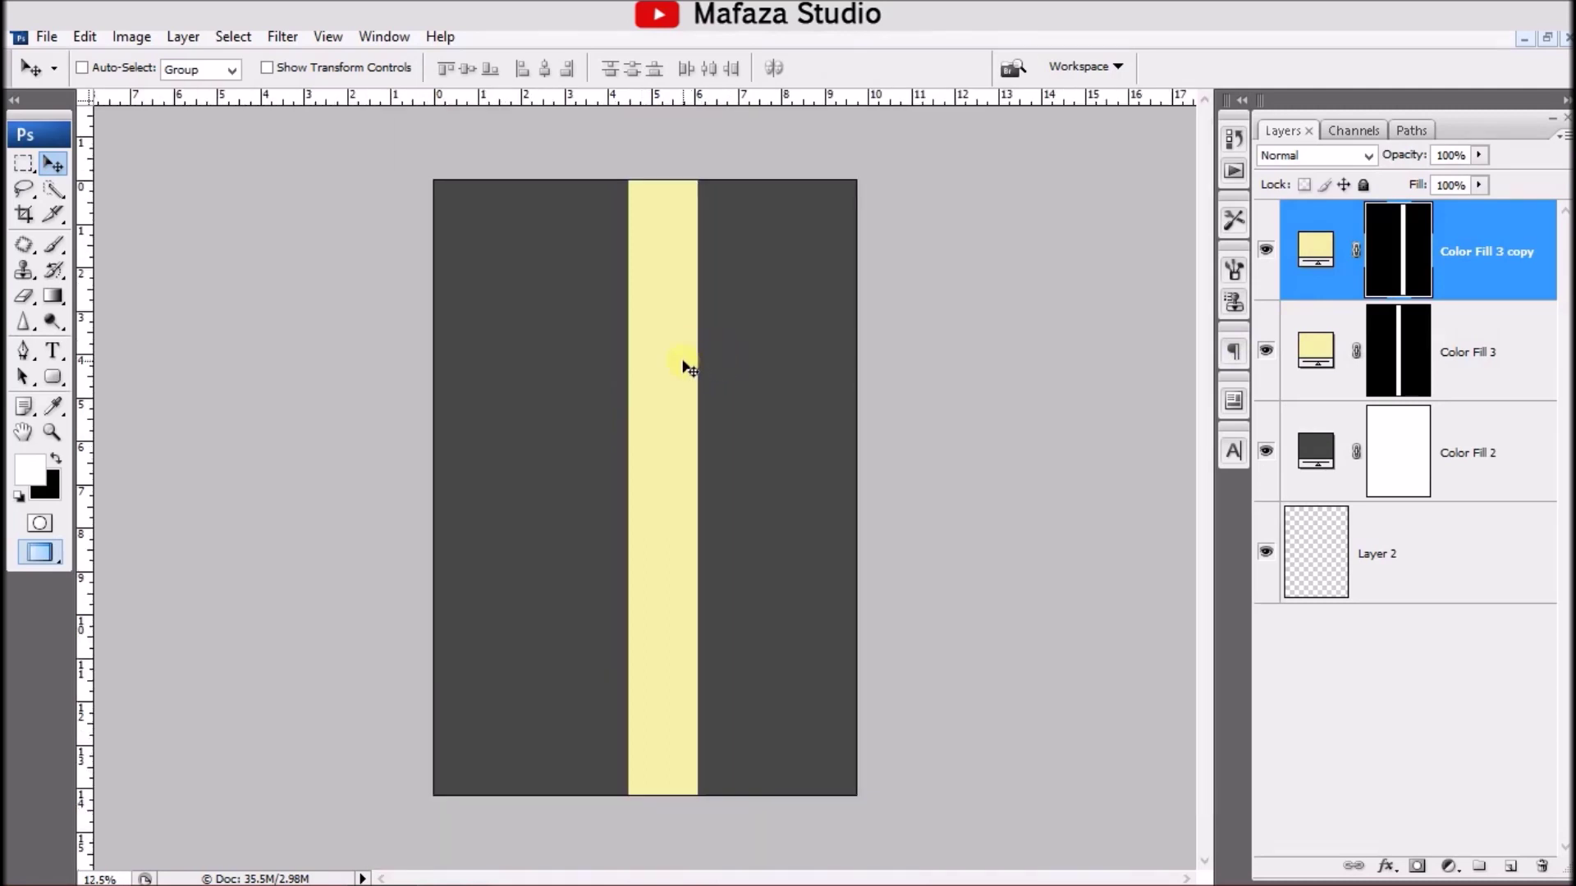
pyautogui.hotkey('ctrl', 't')
pyautogui.moveTo(670, 488); pyautogui.dragTo(691, 495)
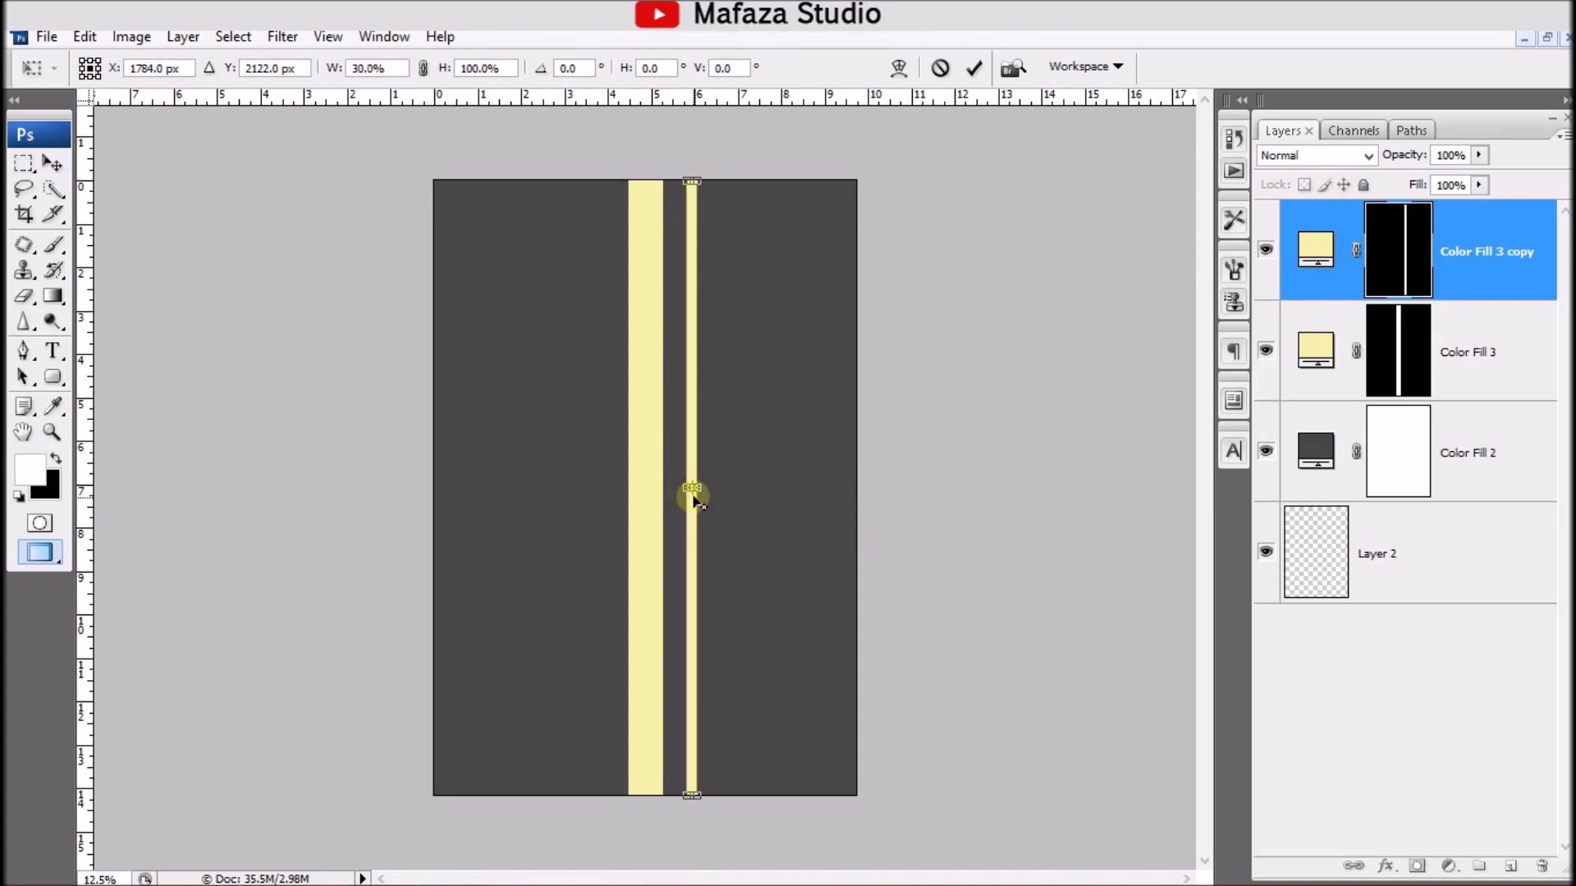
pyautogui.press('Return')
# Step: Slide the thin stripe against the wide stripe and narrow it to about a third again
pyautogui.hotkey('ctrl', '+')
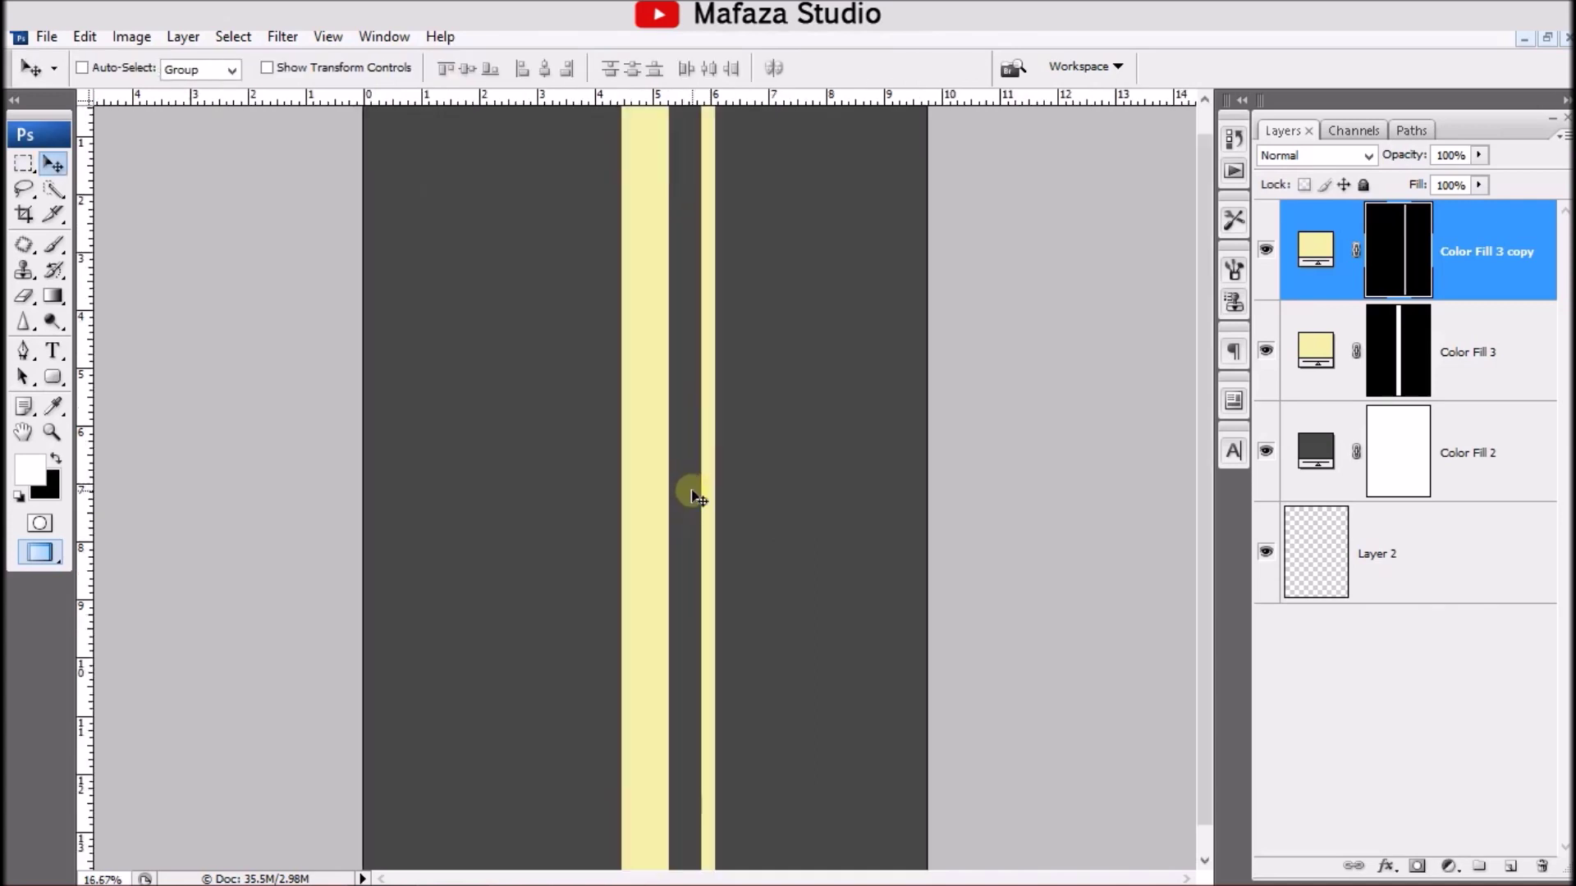
pyautogui.hotkey('ctrl', '-')
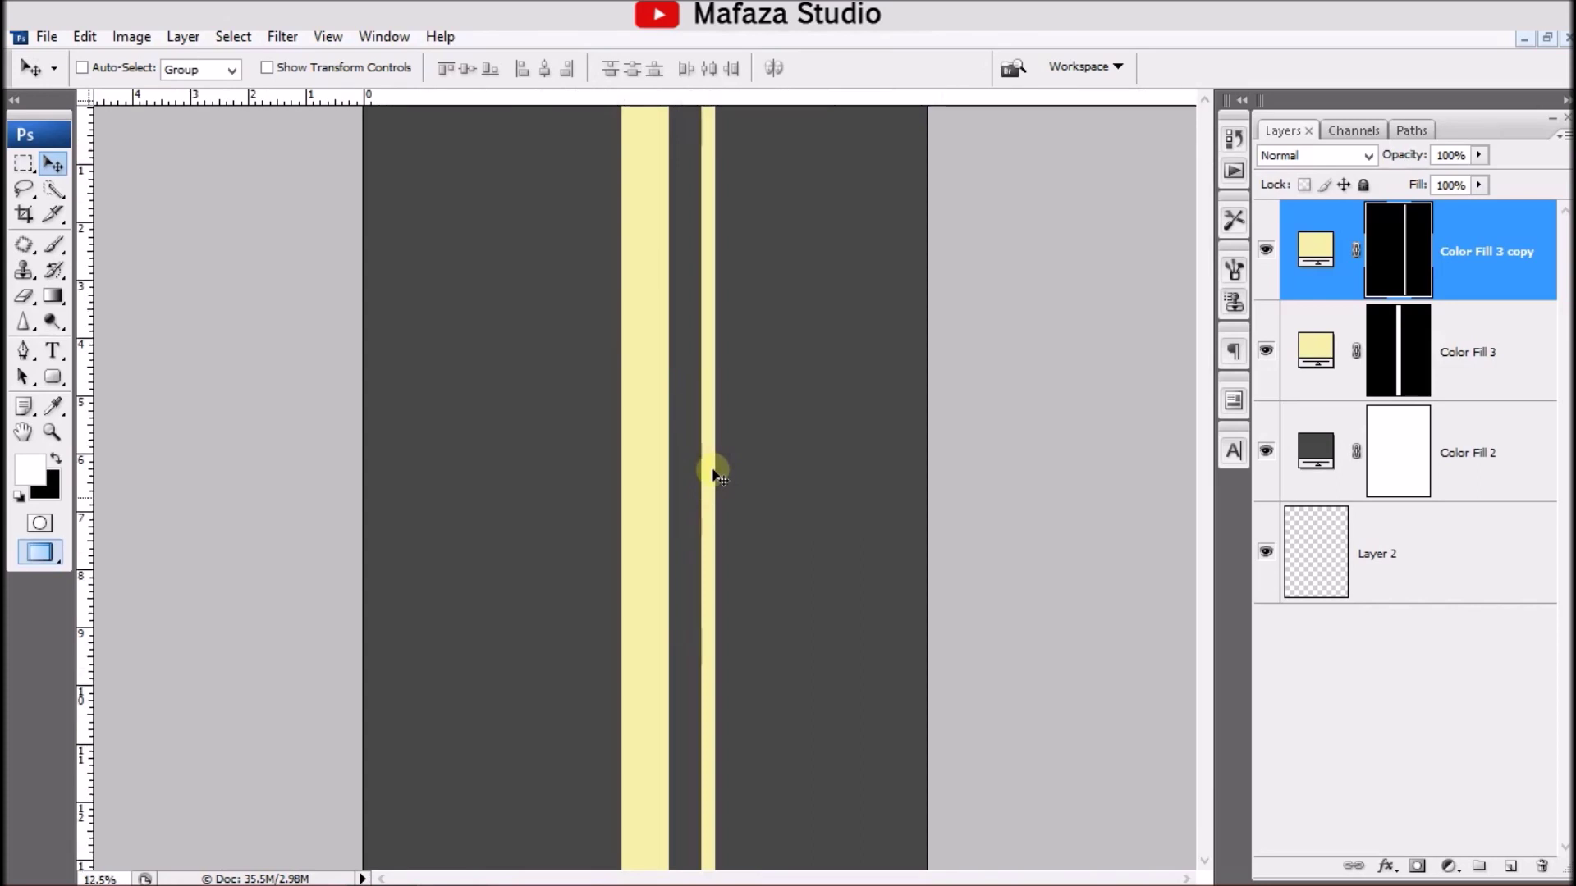
pyautogui.hotkey('ctrl', '-')
pyautogui.moveTo(699, 468); pyautogui.dragTo(683, 471)
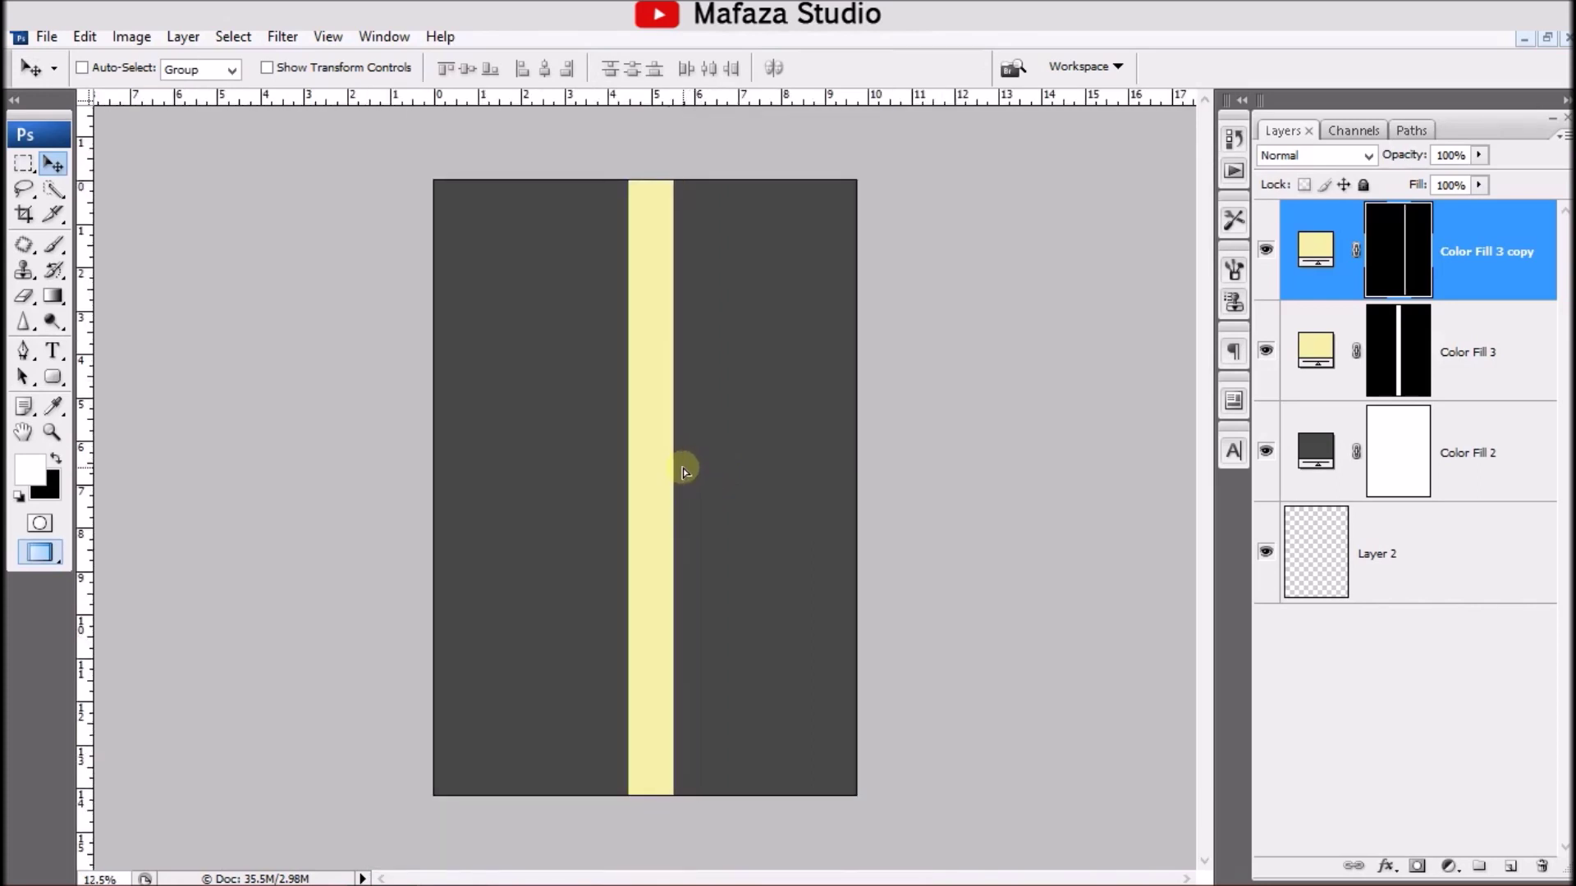
pyautogui.hotkey('ctrl', '+')
pyautogui.hotkey('ctrl', '+')
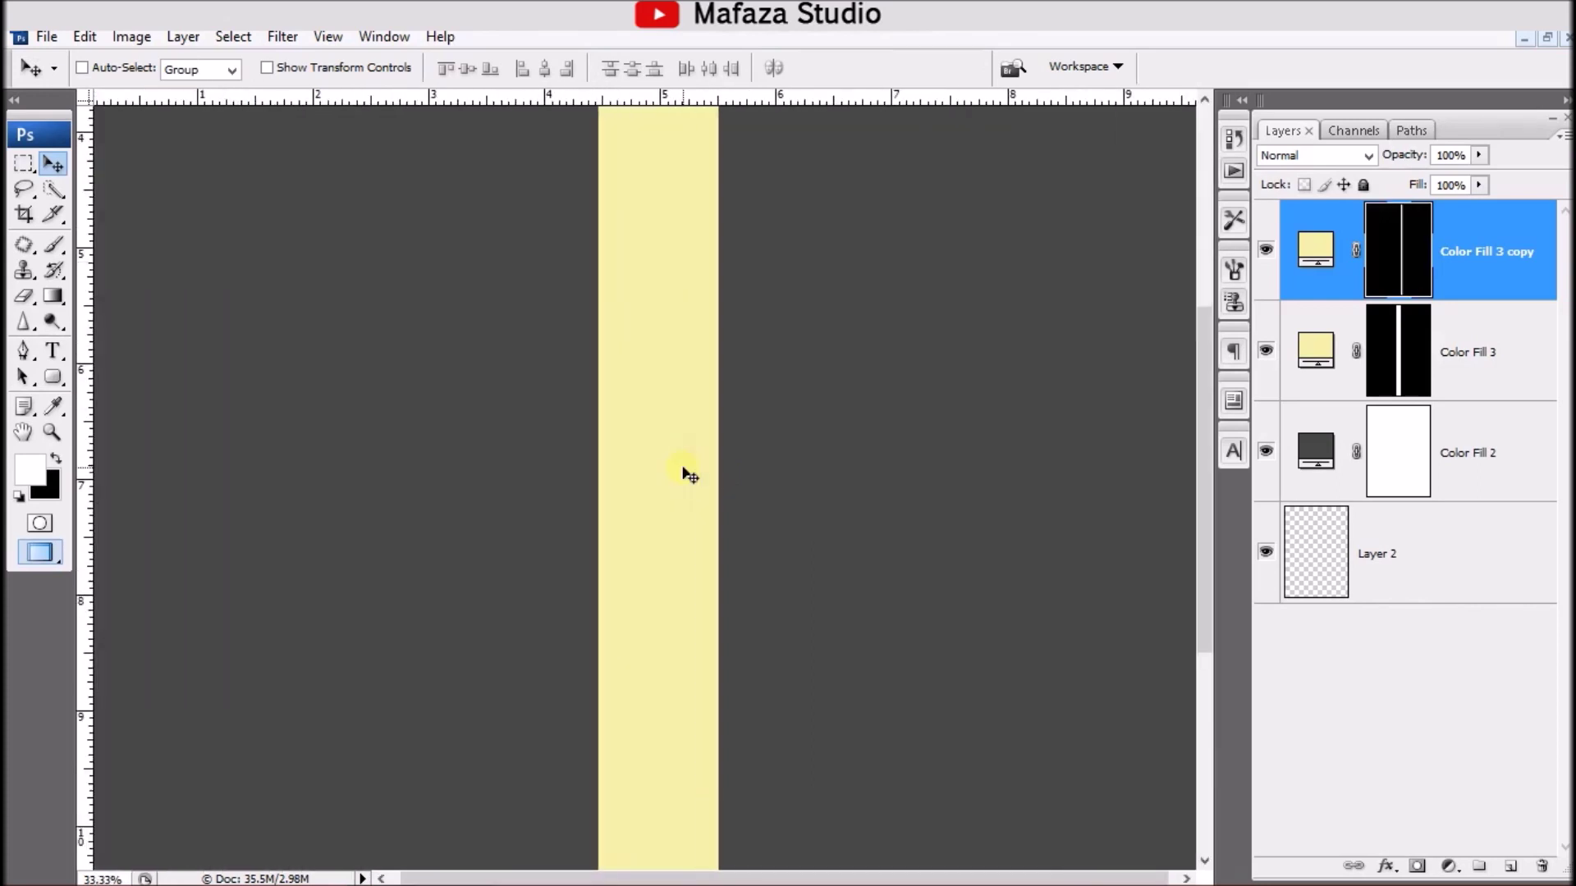
pyautogui.hotkey('ctrl', 't')
pyautogui.moveTo(704, 489); pyautogui.dragTo(711, 494)
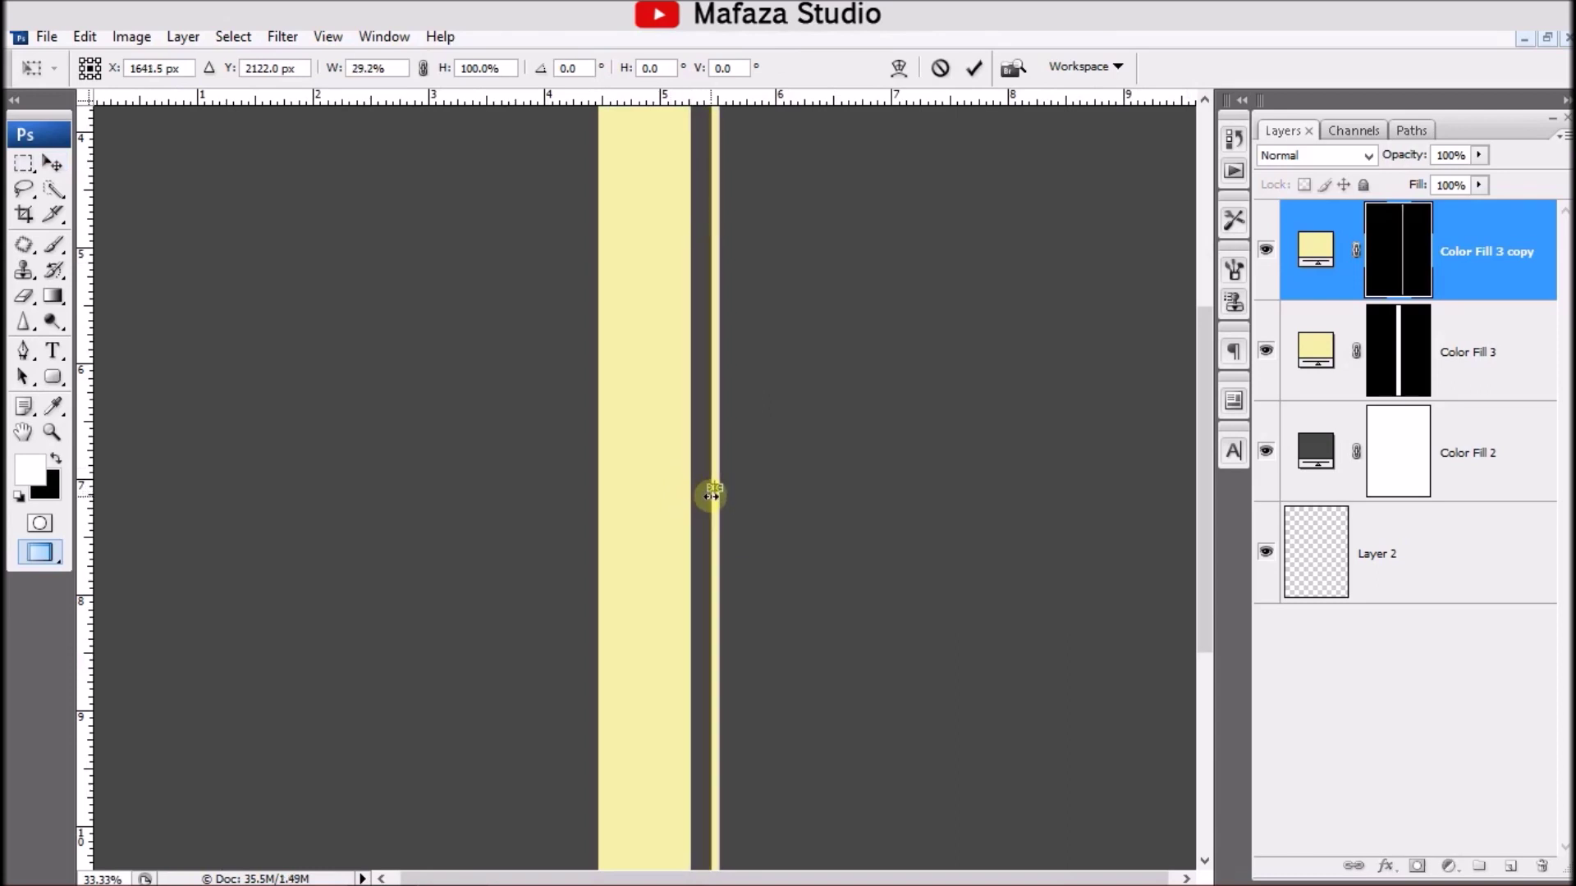
pyautogui.press('Return')
# Step: Nudge the right pinstripe with Shift+arrows to leave a narrow dark gap
pyautogui.moveTo(709, 494); pyautogui.dragTo(704, 506)
pyautogui.hotkey('shift', 'Left')
pyautogui.hotkey('shift', 'Left')
pyautogui.hotkey('shift', 'Left')
pyautogui.hotkey('shift', 'Left')
pyautogui.hotkey('shift', 'Left')
pyautogui.hotkey('shift', 'Right')
pyautogui.hotkey('shift', 'Right')
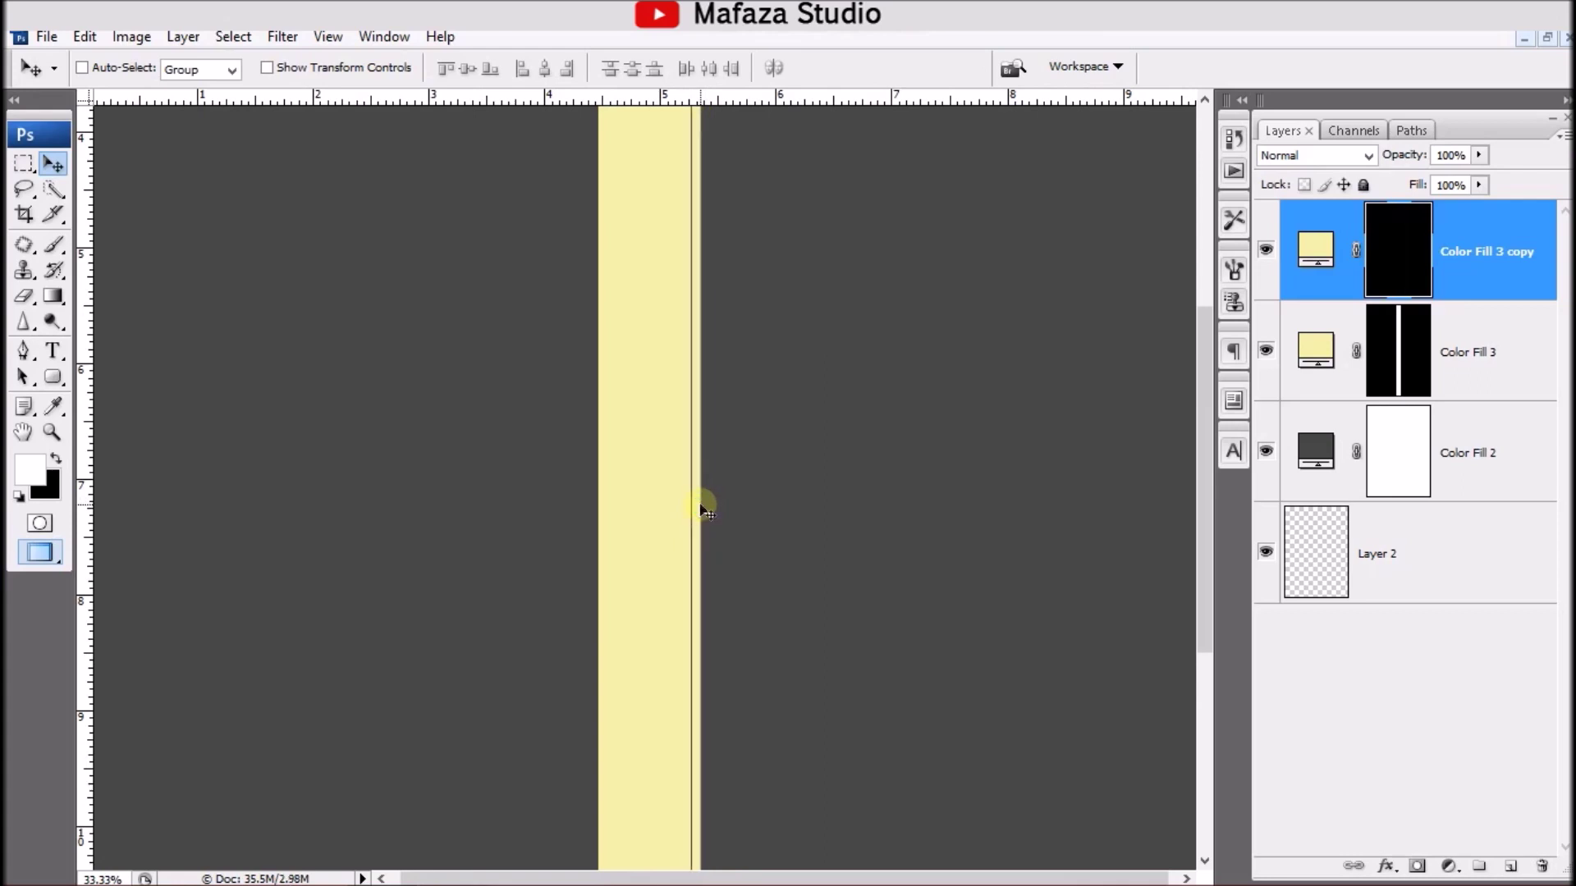
pyautogui.hotkey('shift', 'Right')
pyautogui.hotkey('shift', 'Right')
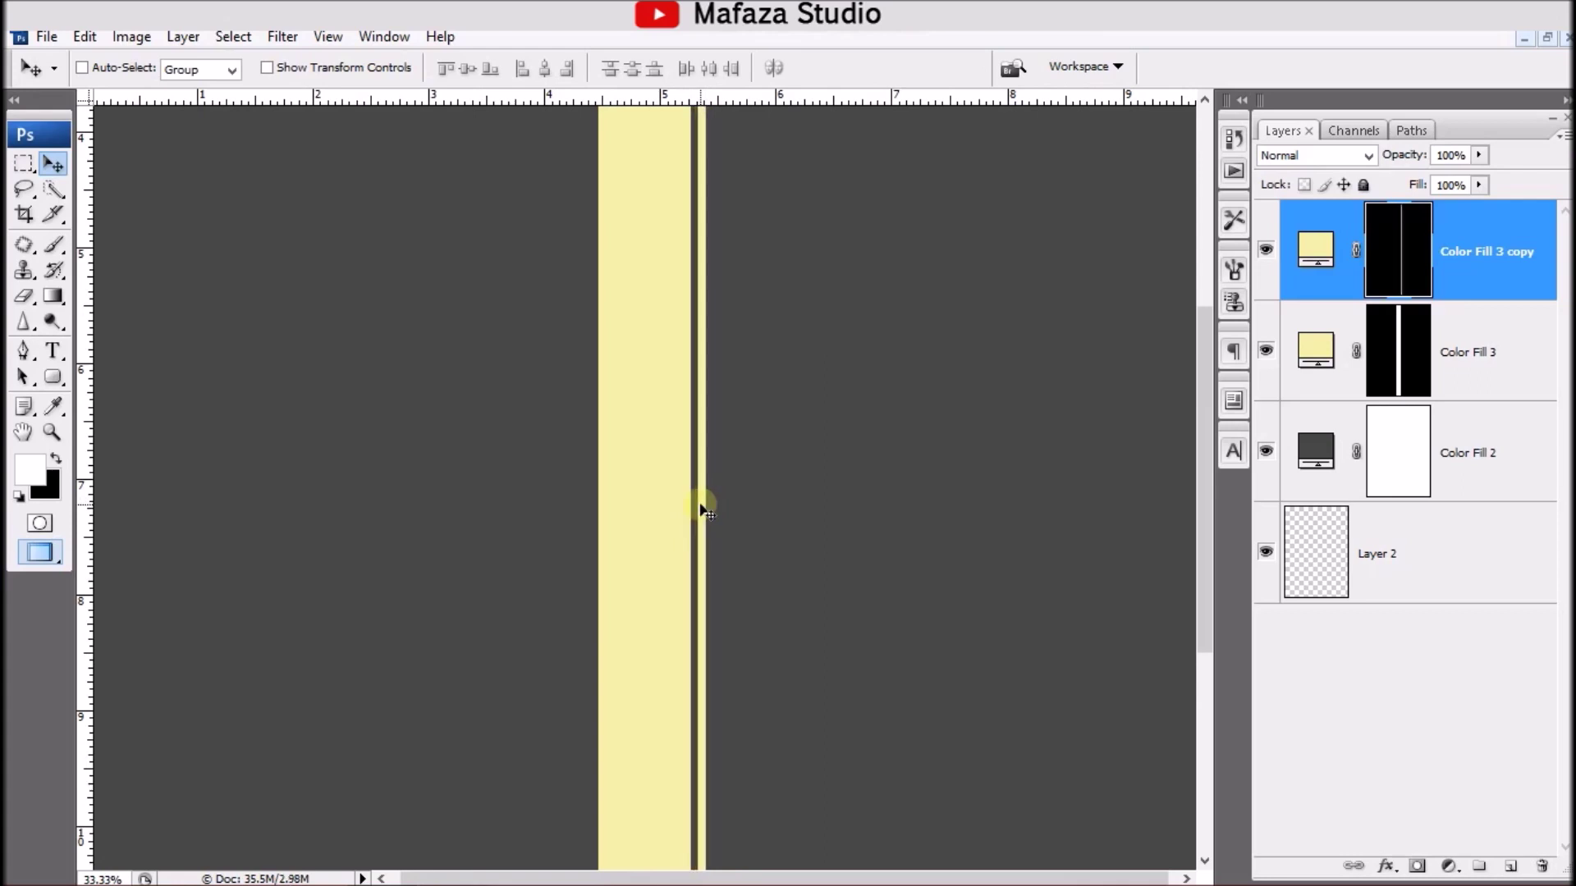
pyautogui.hotkey('shift', 'Right')
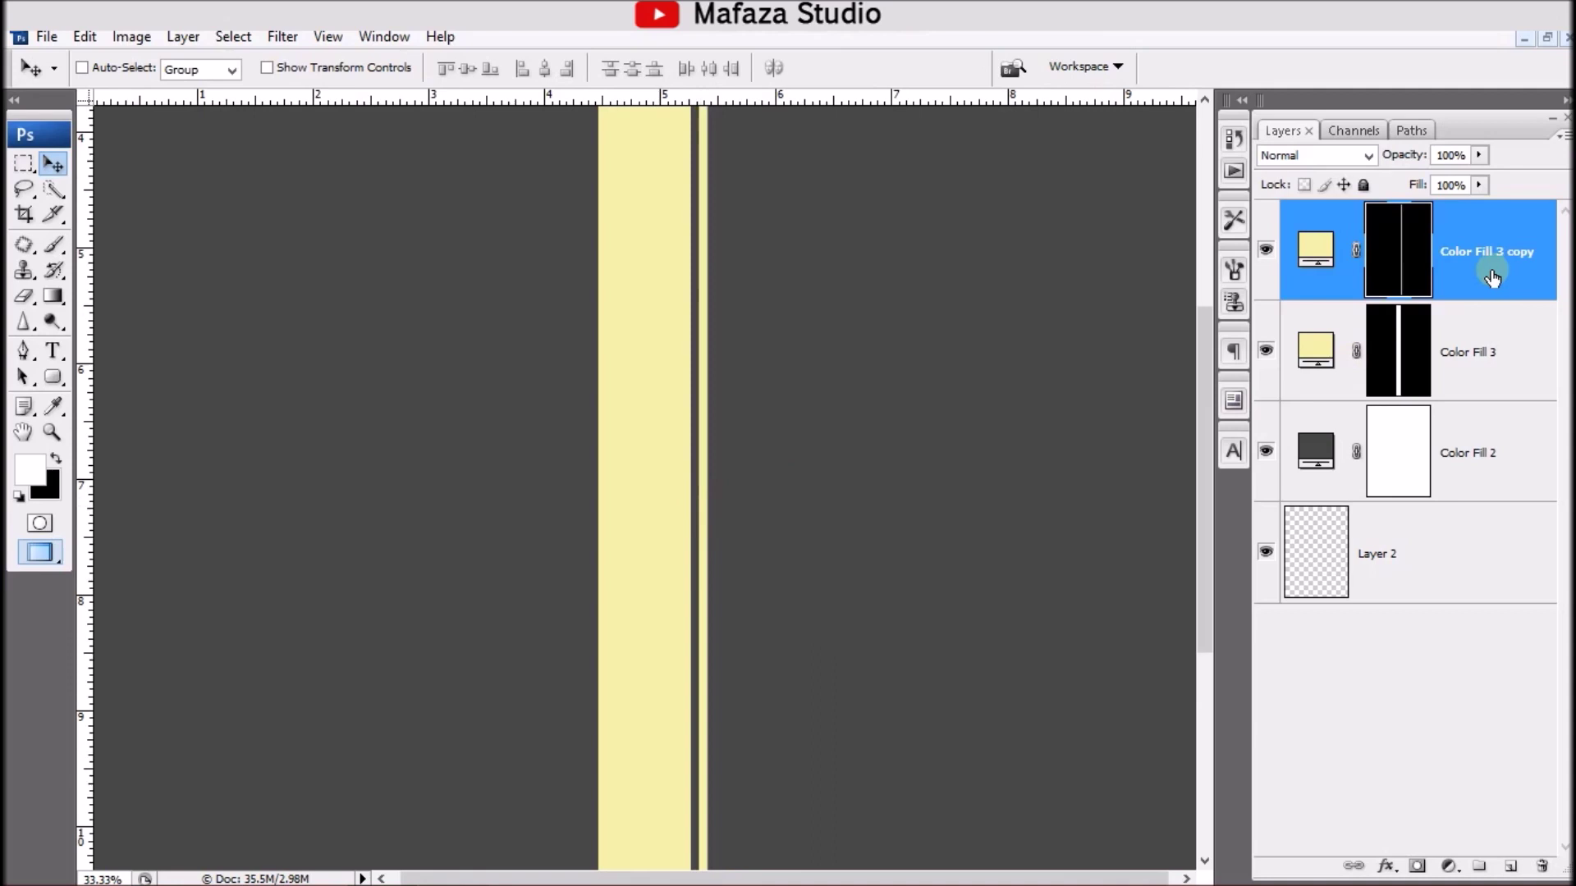
# Step: Duplicate the pinstripe and place the copy left of the wide stripe with a small gap
pyautogui.hotkey('ctrl', 'j')
pyautogui.moveTo(708, 509)
pyautogui.mouseDown()
pyautogui.moveTo(519, 507)
pyautogui.moveTo(583, 519)
pyautogui.mouseUp()
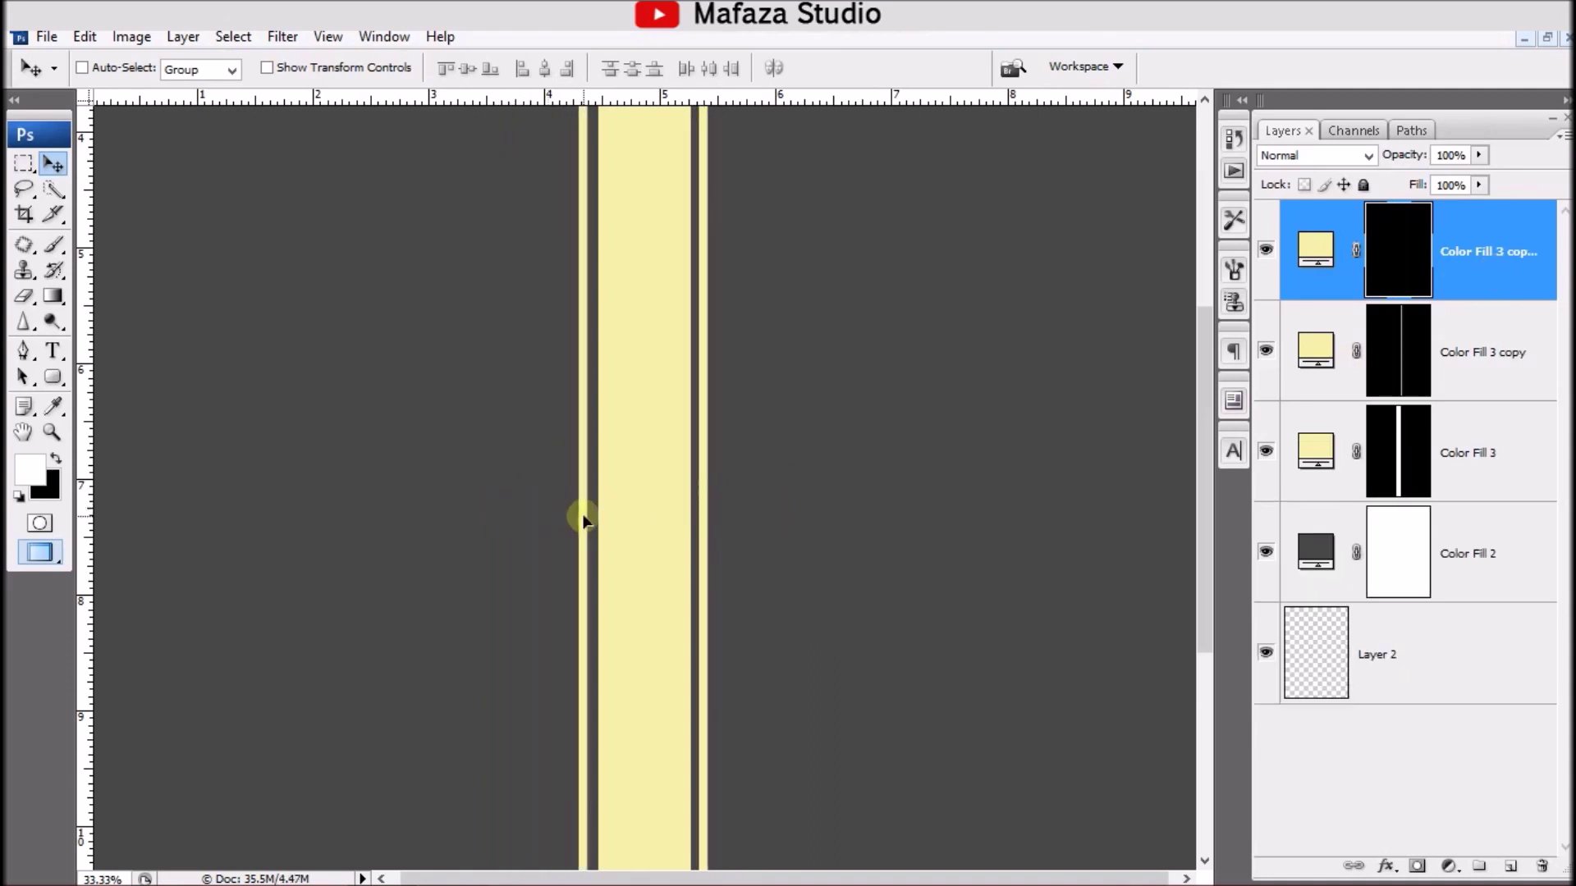
pyautogui.moveTo(587, 518); pyautogui.dragTo(589, 520)
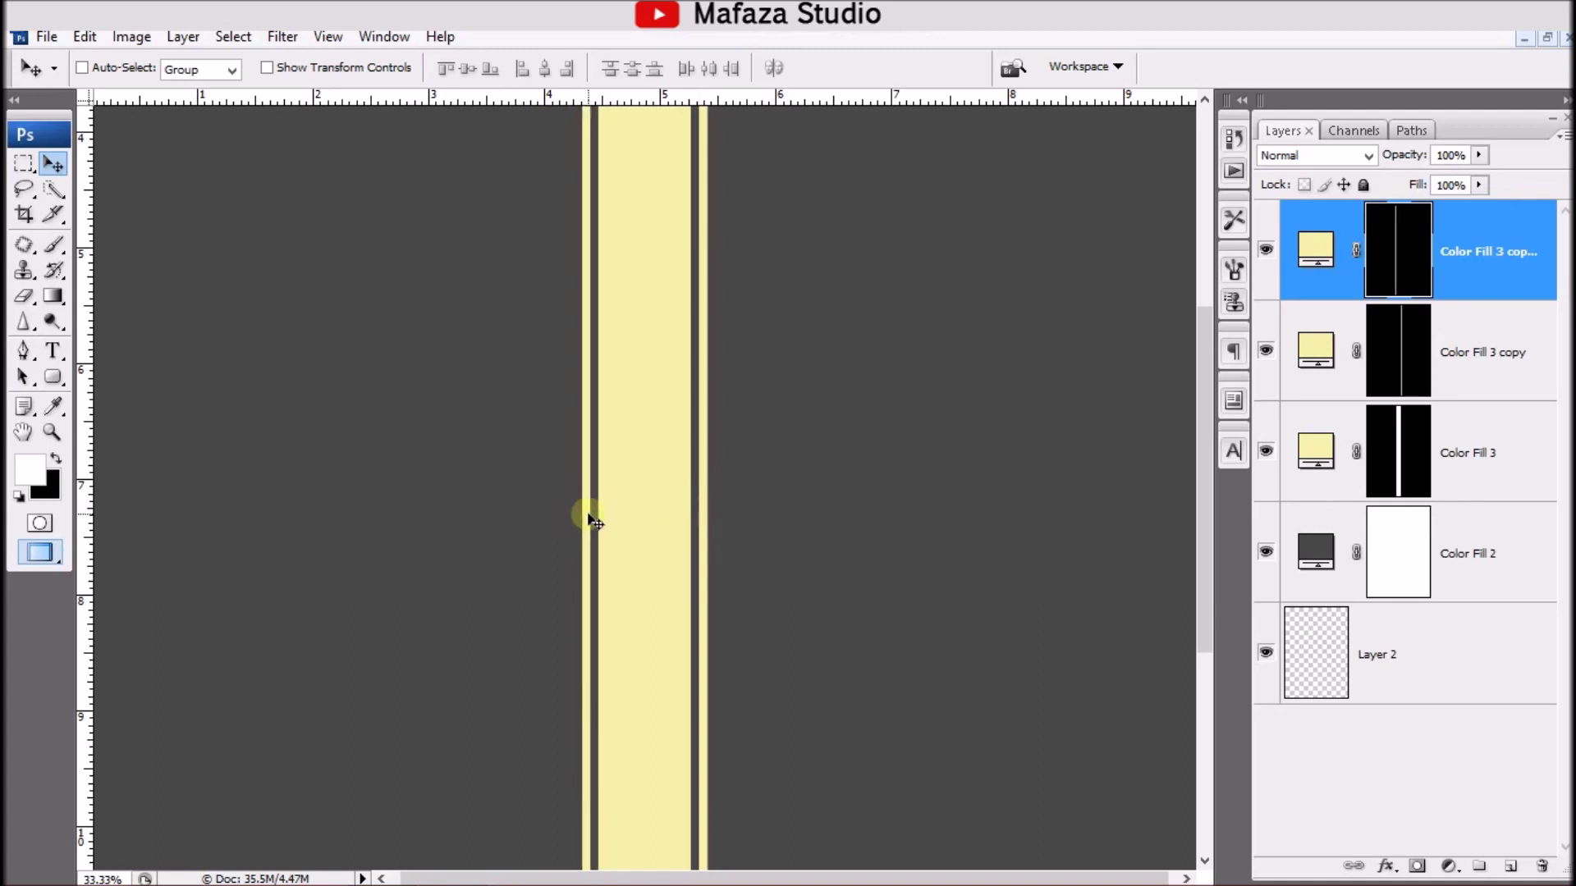
pyautogui.hotkey('ctrl', '-')
pyautogui.hotkey('ctrl', '-')
pyautogui.hotkey('ctrl', '-')
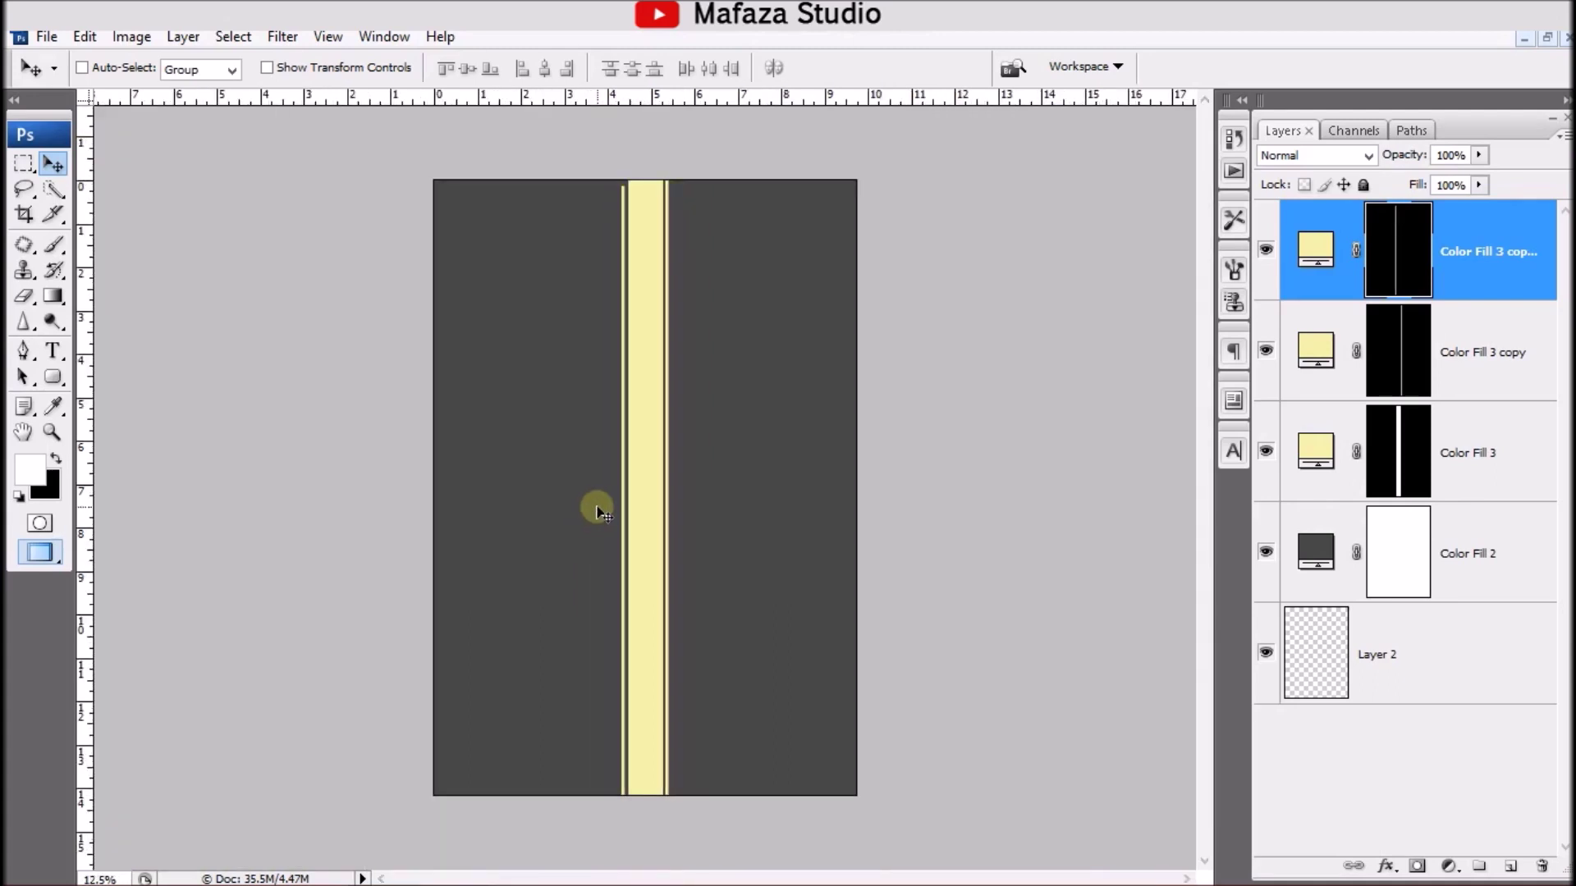
pyautogui.moveTo(603, 509); pyautogui.dragTo(605, 497)
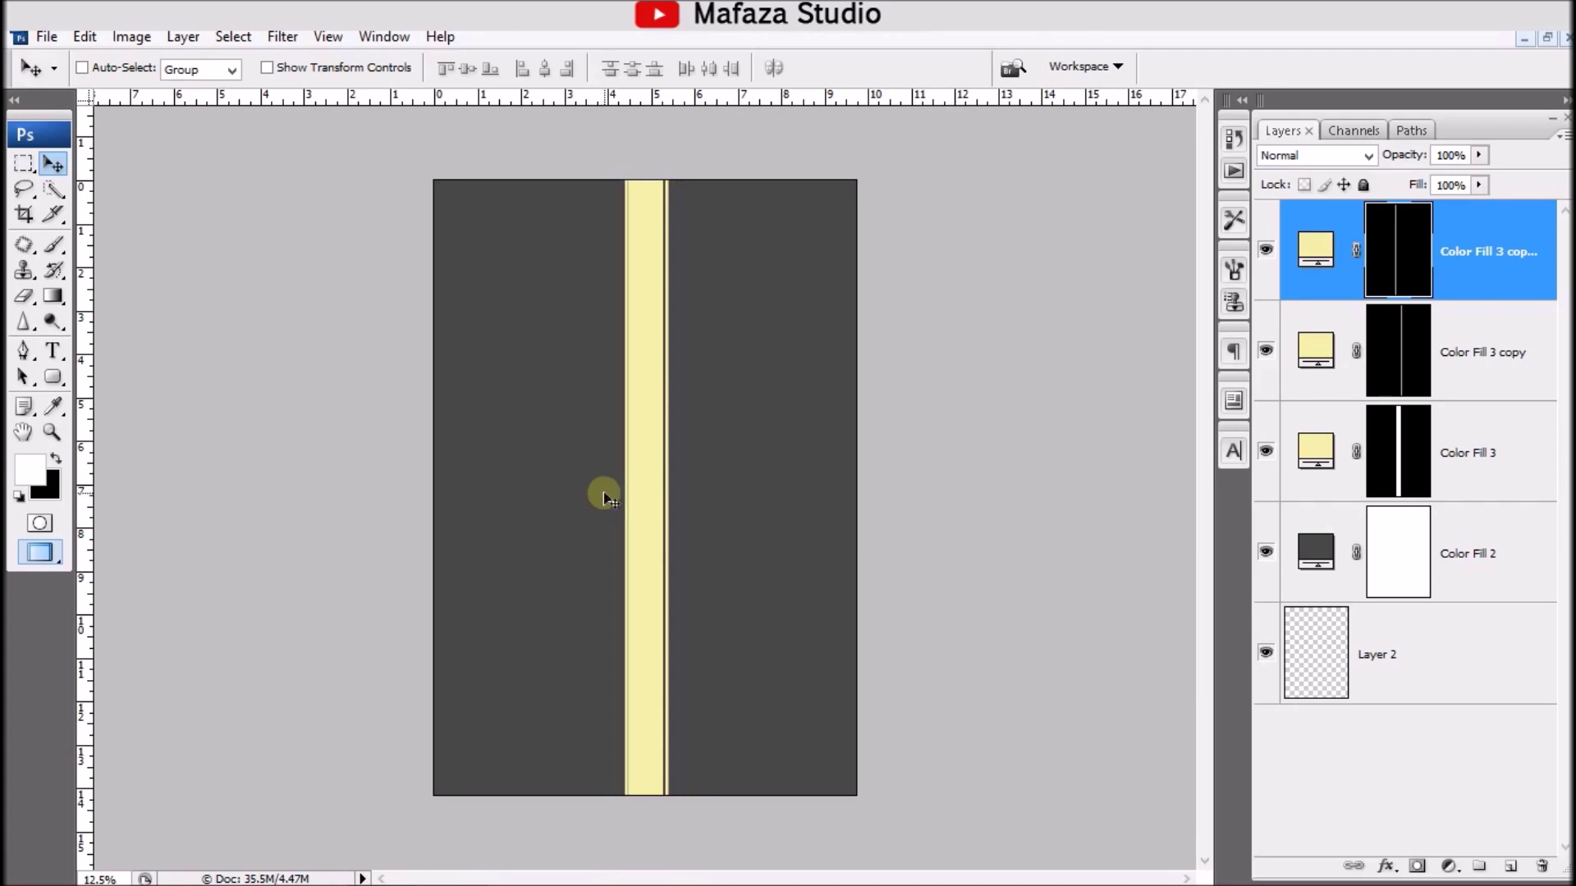
pyautogui.hotkey('shift', 'Left')
pyautogui.hotkey('shift', 'Left')
pyautogui.hotkey('shift', 'Left')
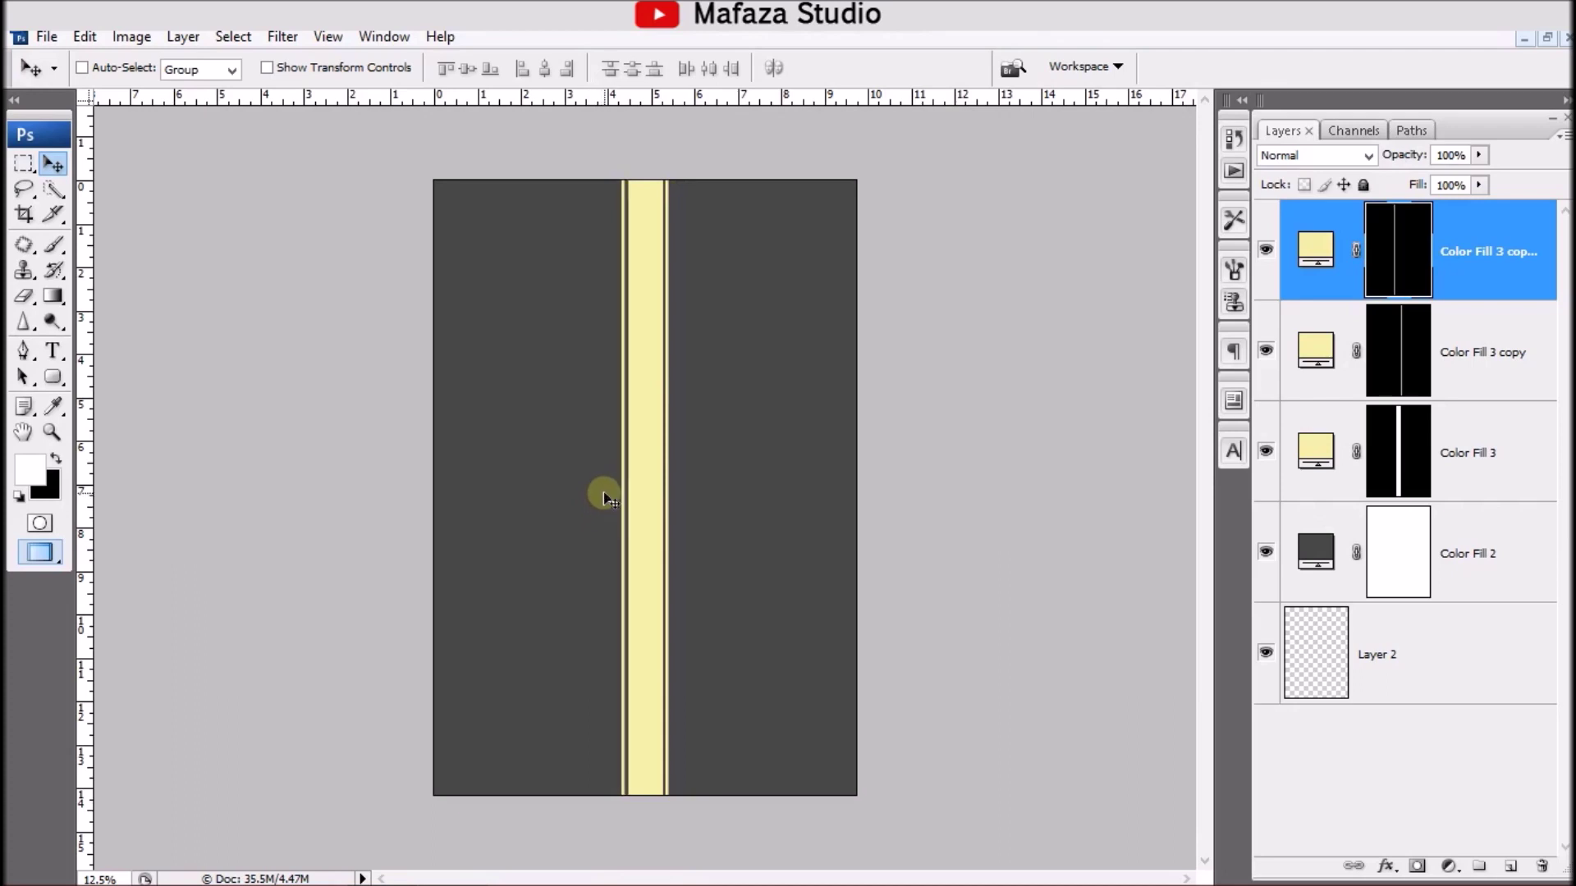
pyautogui.hotkey('ctrl', '+')
pyautogui.hotkey('ctrl', '+')
pyautogui.hotkey('ctrl', '+')
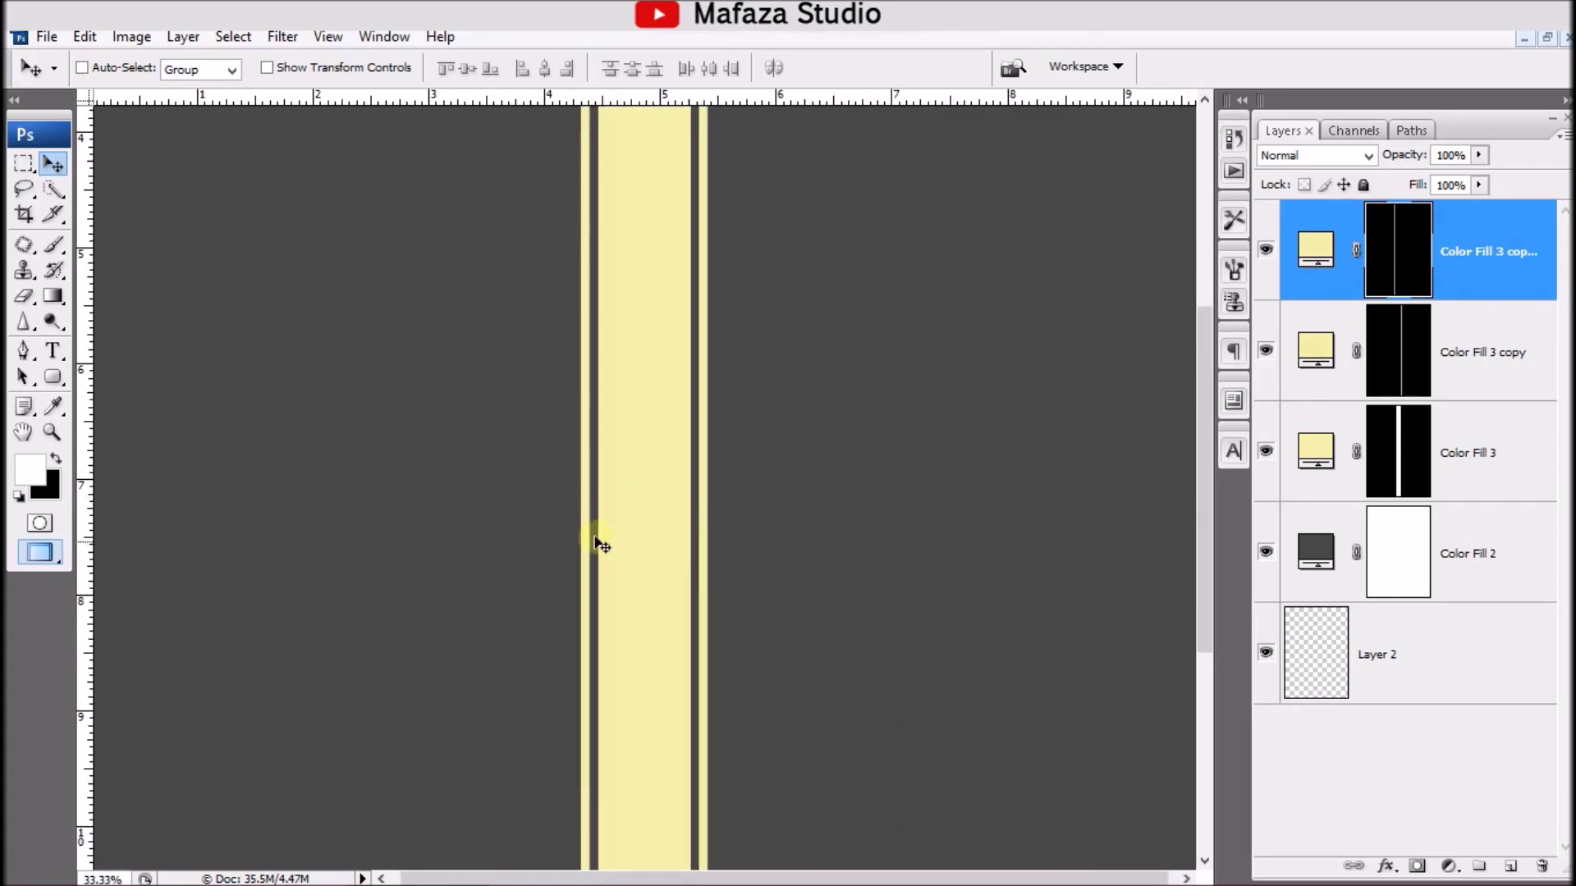
pyautogui.hotkey('ctrl', '0')
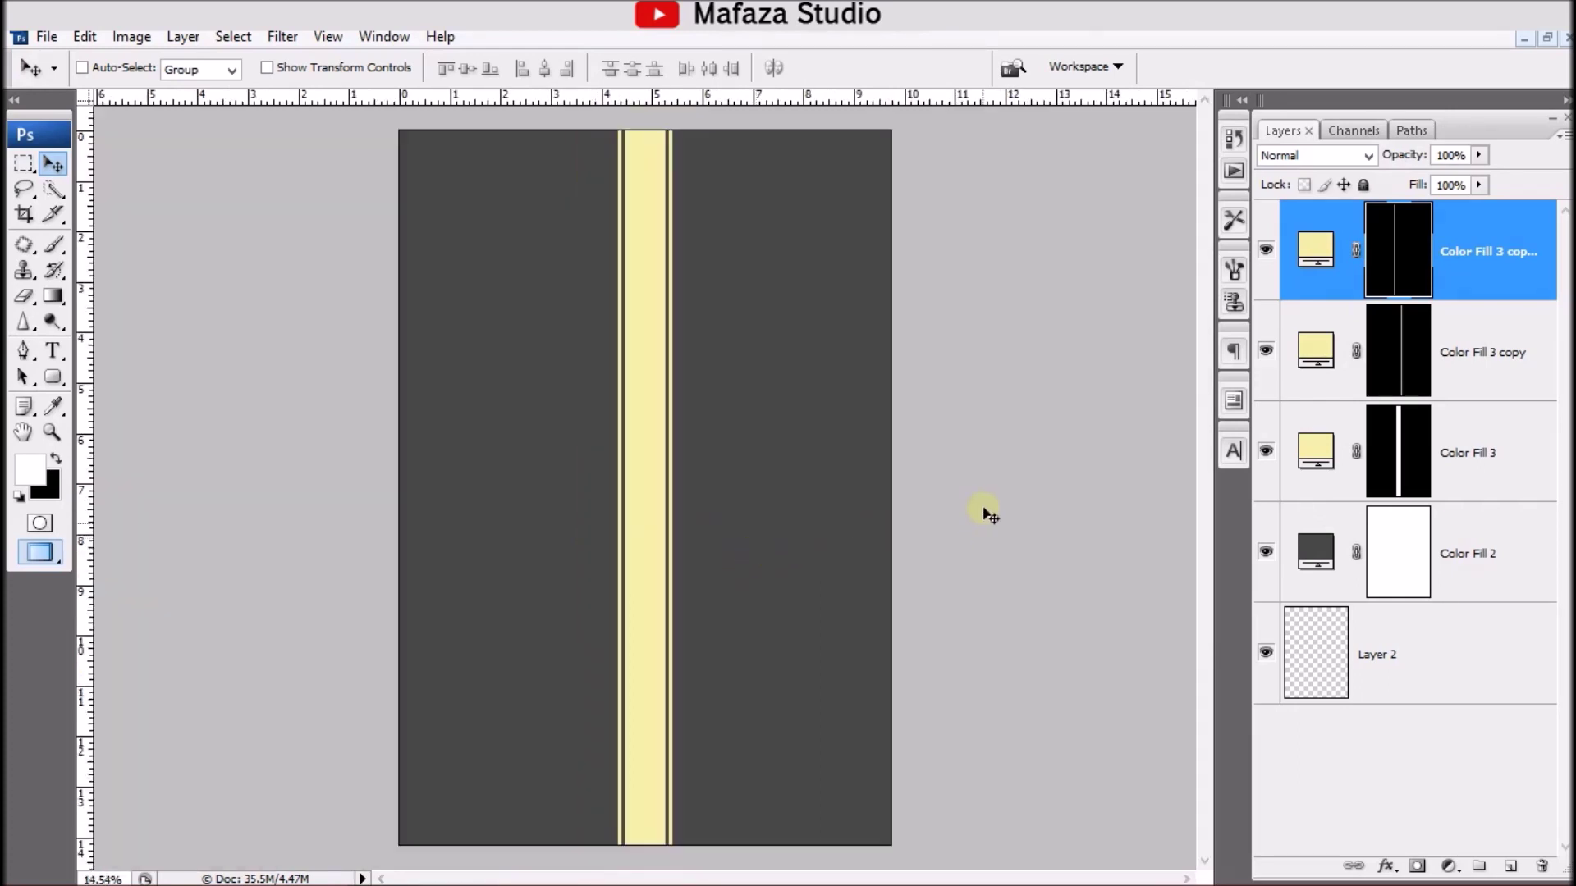
pyautogui.keyDown('shift'); pyautogui.click(1485, 452); pyautogui.keyUp('shift')
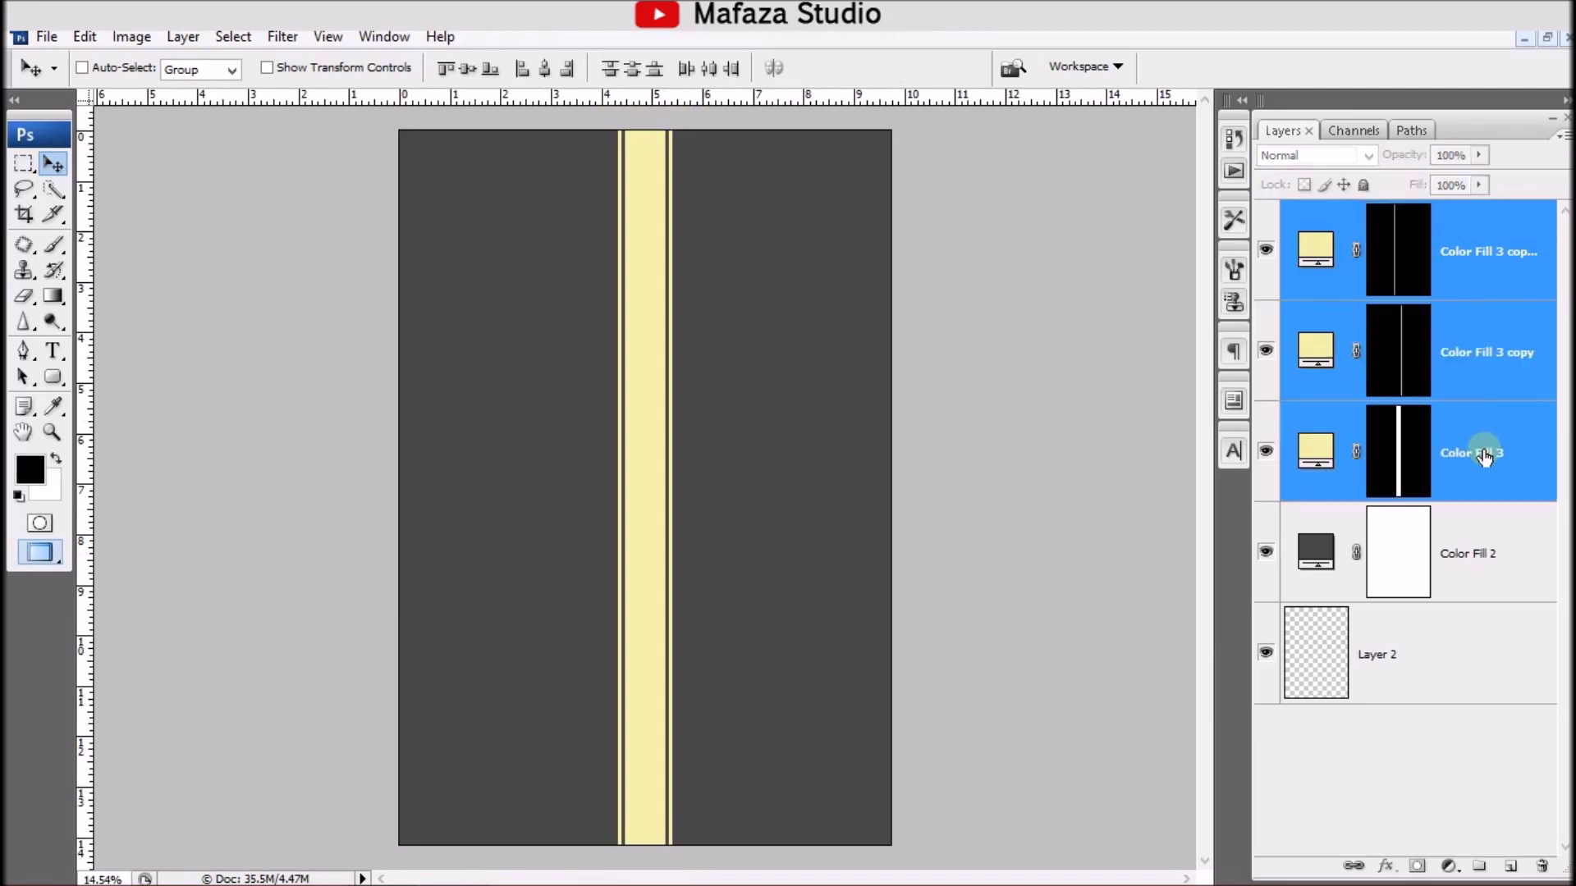
# Step: Merge the three stripe layers into one band and place copies to its left and right
pyautogui.rightClick(1482, 458)
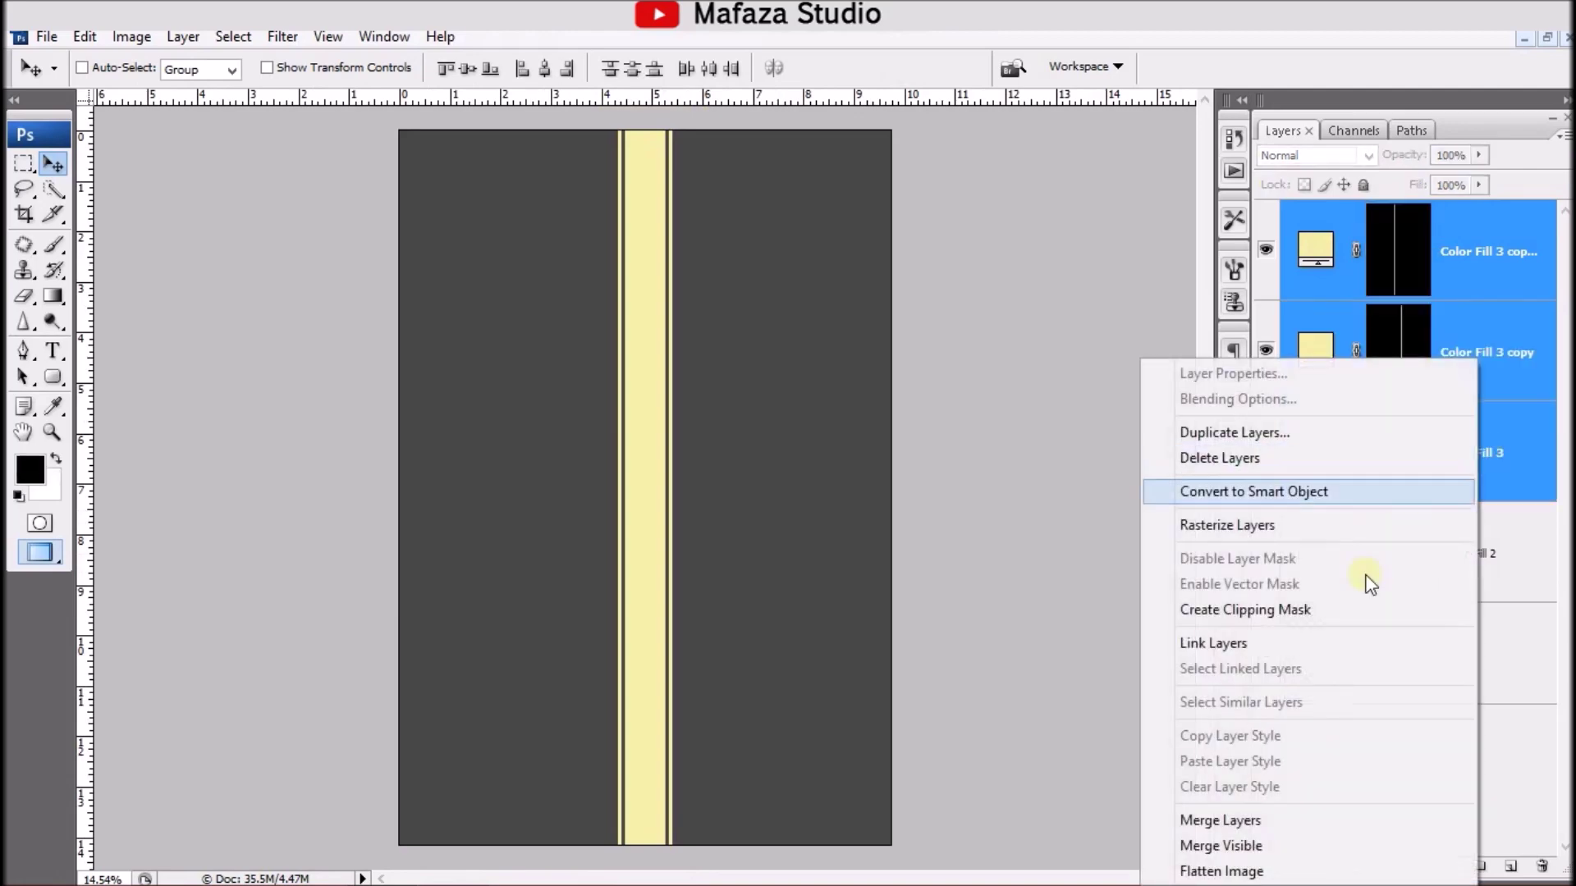
pyautogui.click(1354, 821)
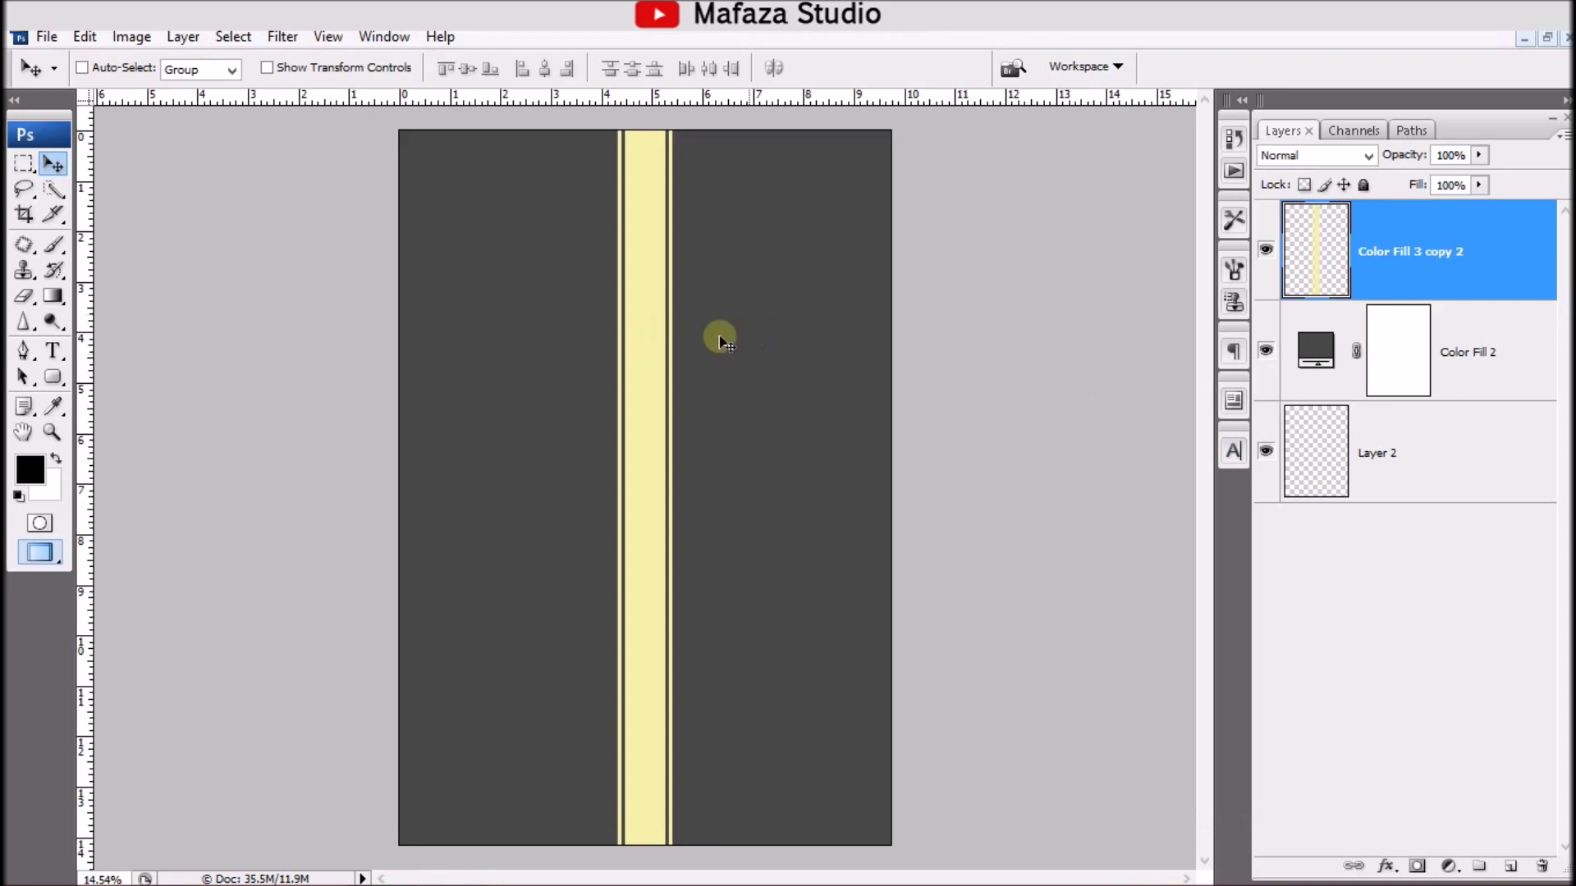
pyautogui.hotkey('ctrl', 'j')
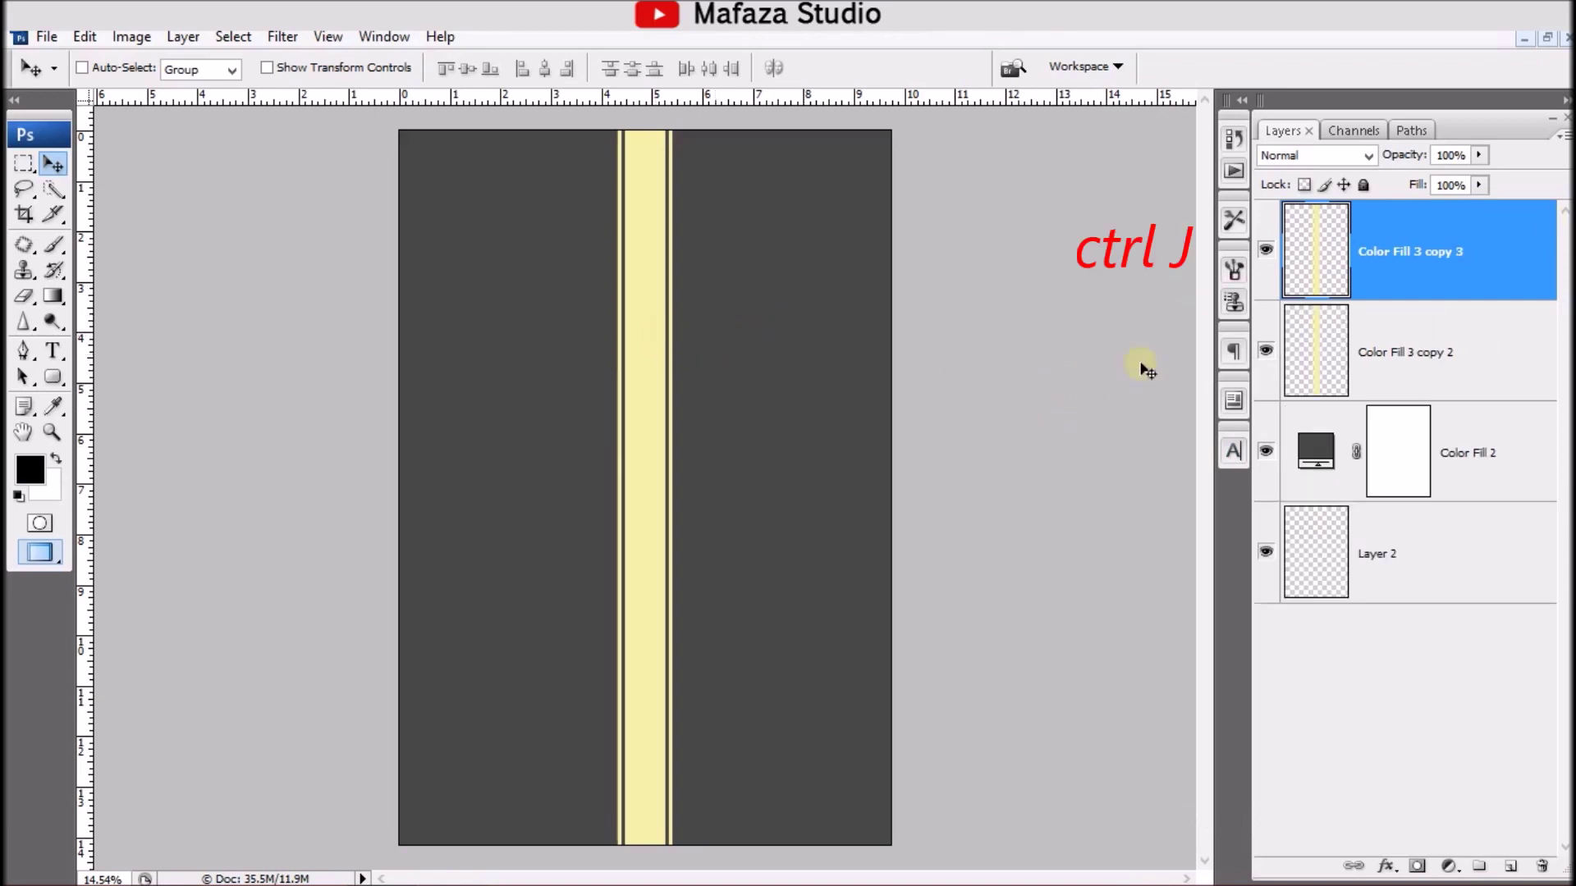
pyautogui.moveTo(643, 437); pyautogui.dragTo(779, 449)
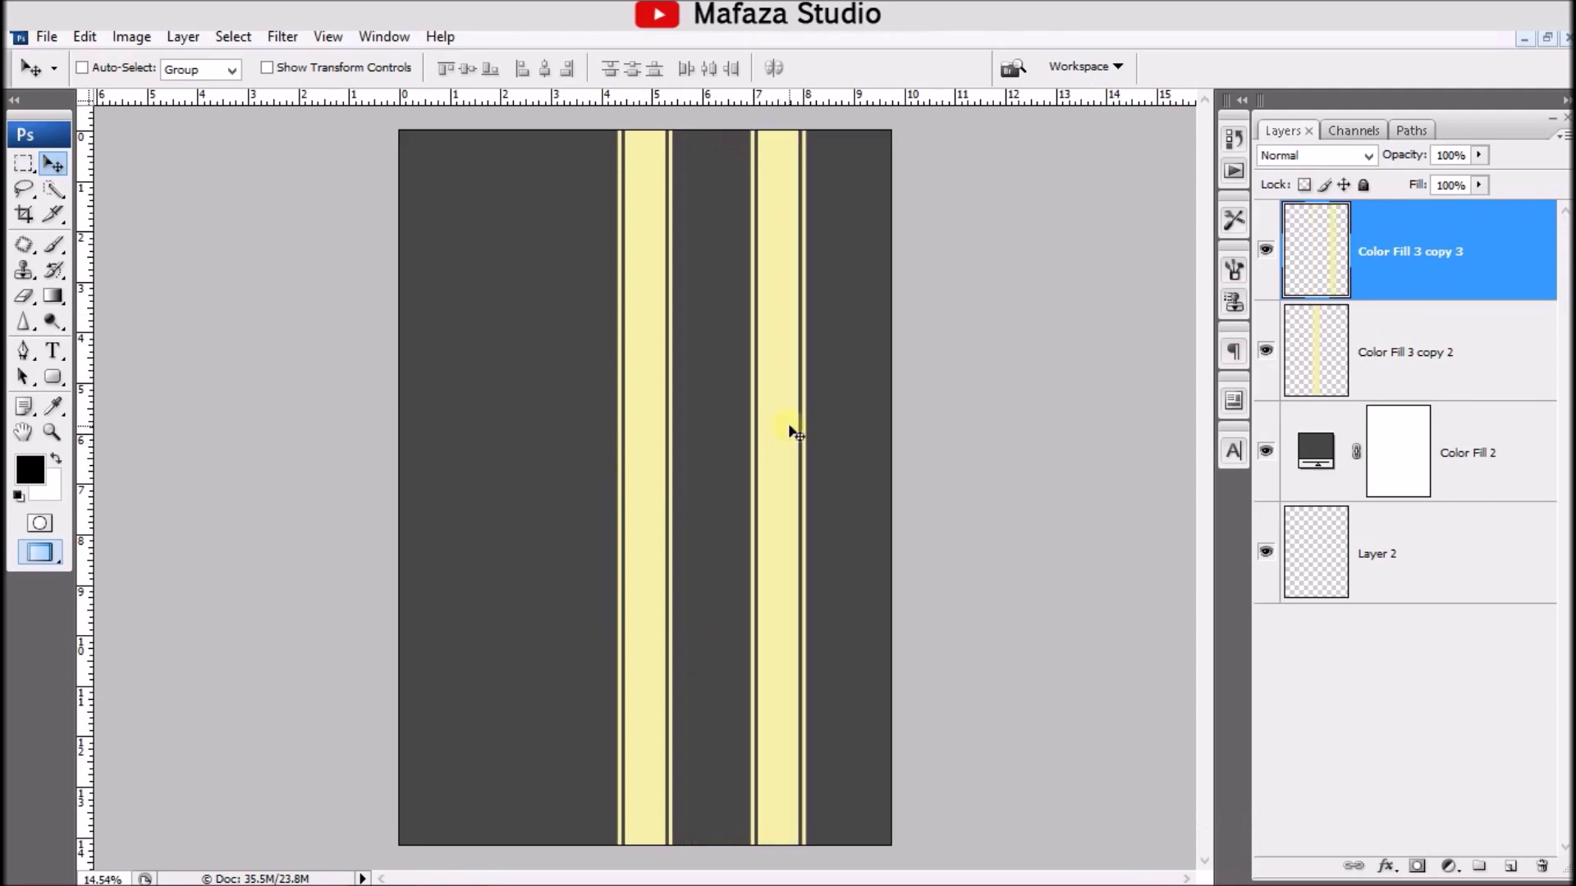
pyautogui.hotkey('ctrl', 'j')
pyautogui.moveTo(794, 433)
pyautogui.mouseDown()
pyautogui.moveTo(522, 419)
pyautogui.moveTo(528, 436)
pyautogui.mouseUp()
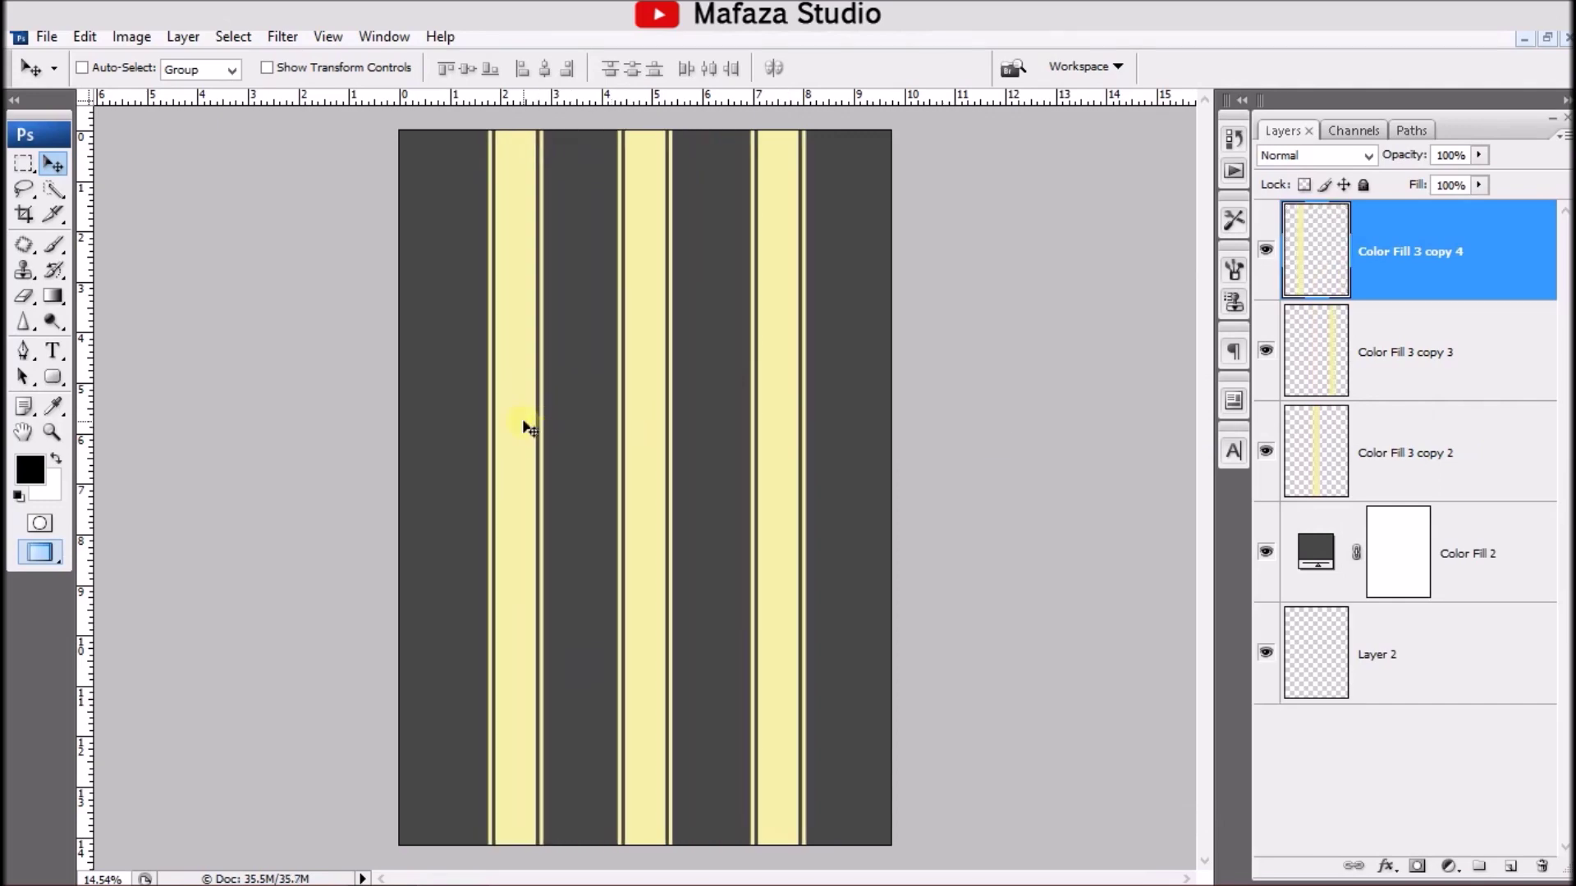
pyautogui.moveTo(522, 421); pyautogui.dragTo(519, 420)
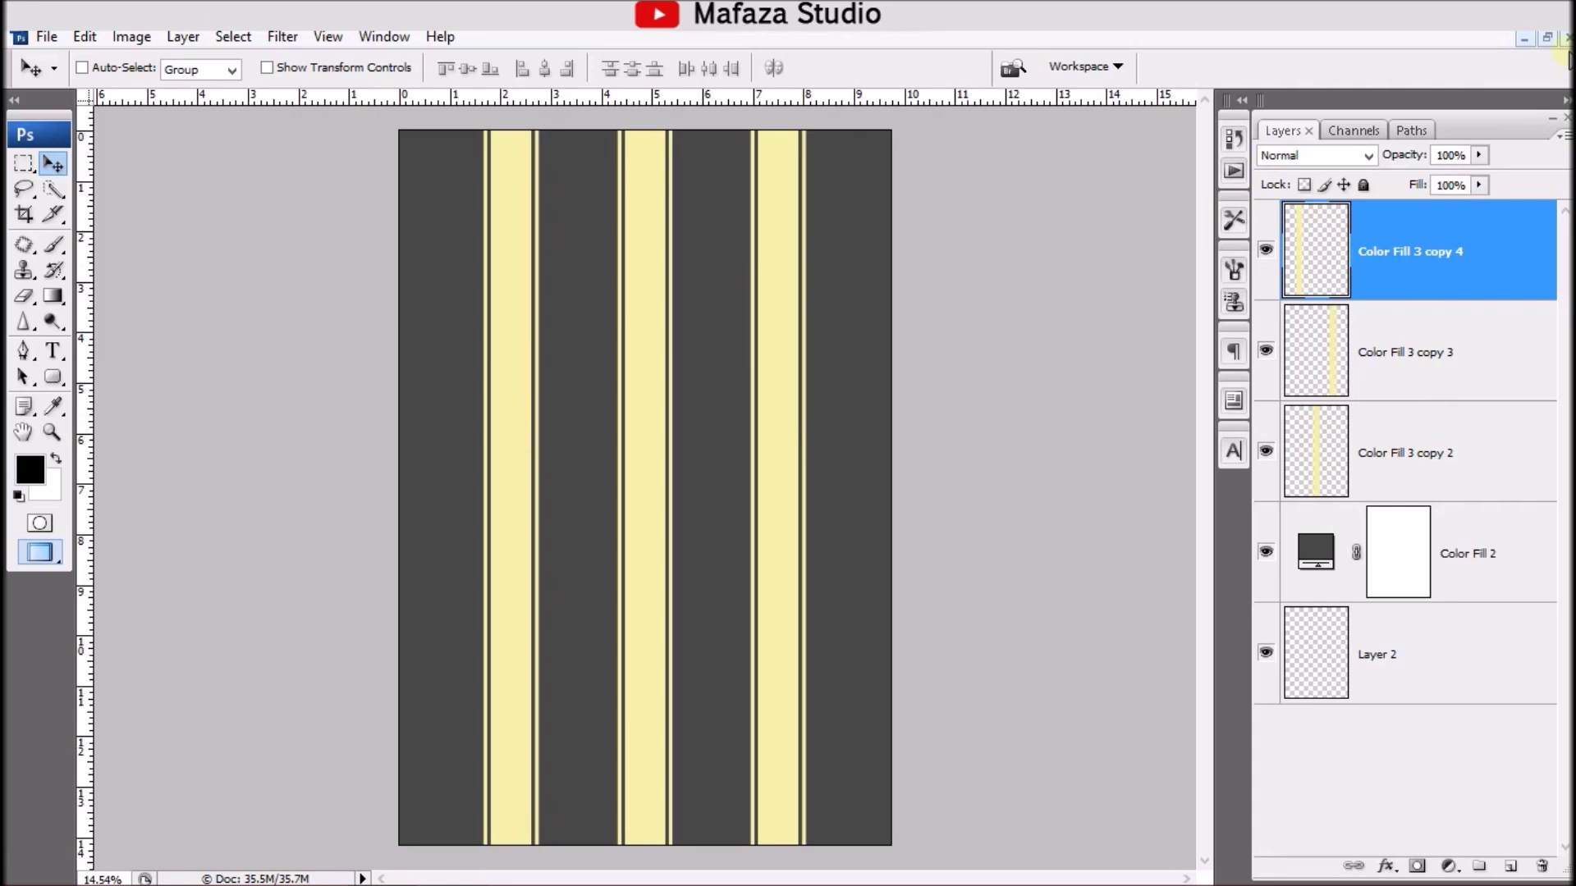
pyautogui.click(1548, 41)
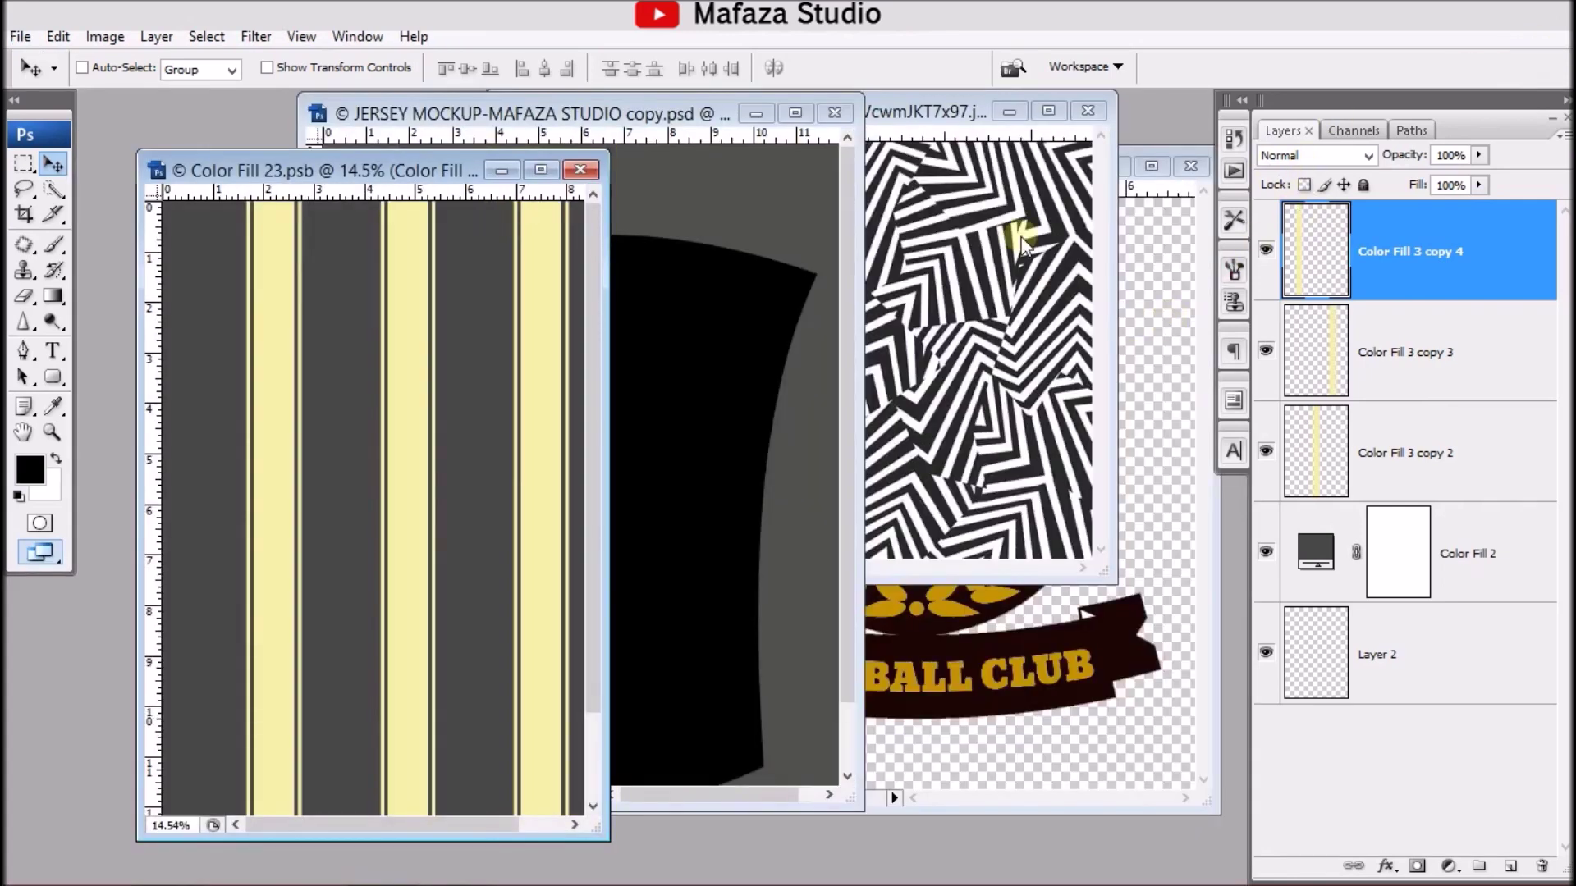
# Step: Drag the black-and-white zigzag pattern into the striped document
pyautogui.click(1021, 242)
pyautogui.moveTo(1000, 132); pyautogui.dragTo(1140, 135)
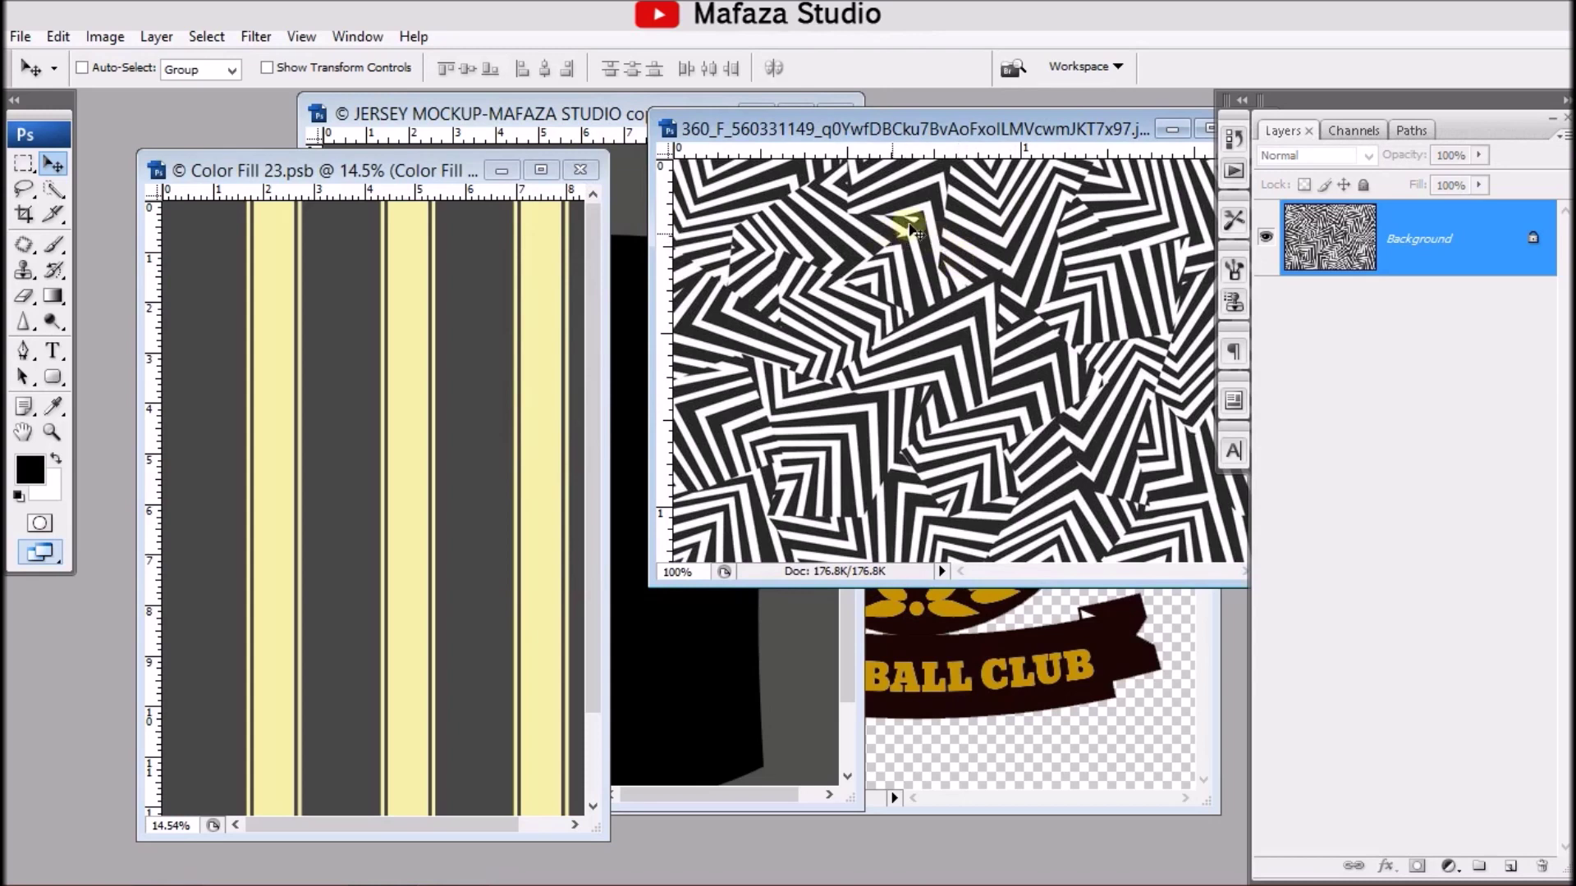
pyautogui.moveTo(919, 240); pyautogui.dragTo(443, 305)
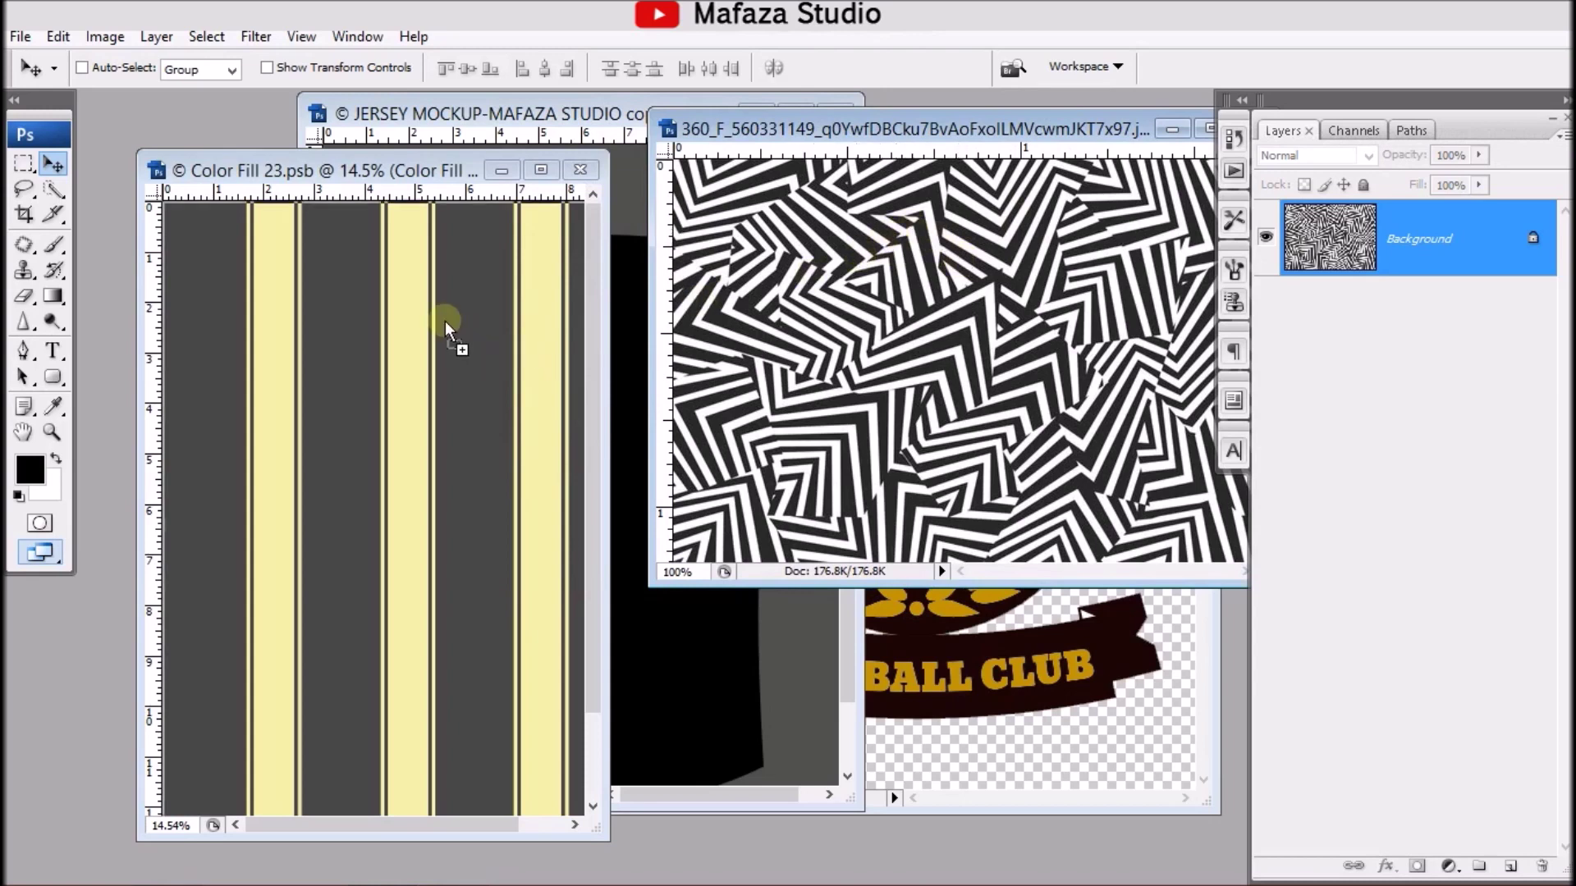
pyautogui.click(540, 170)
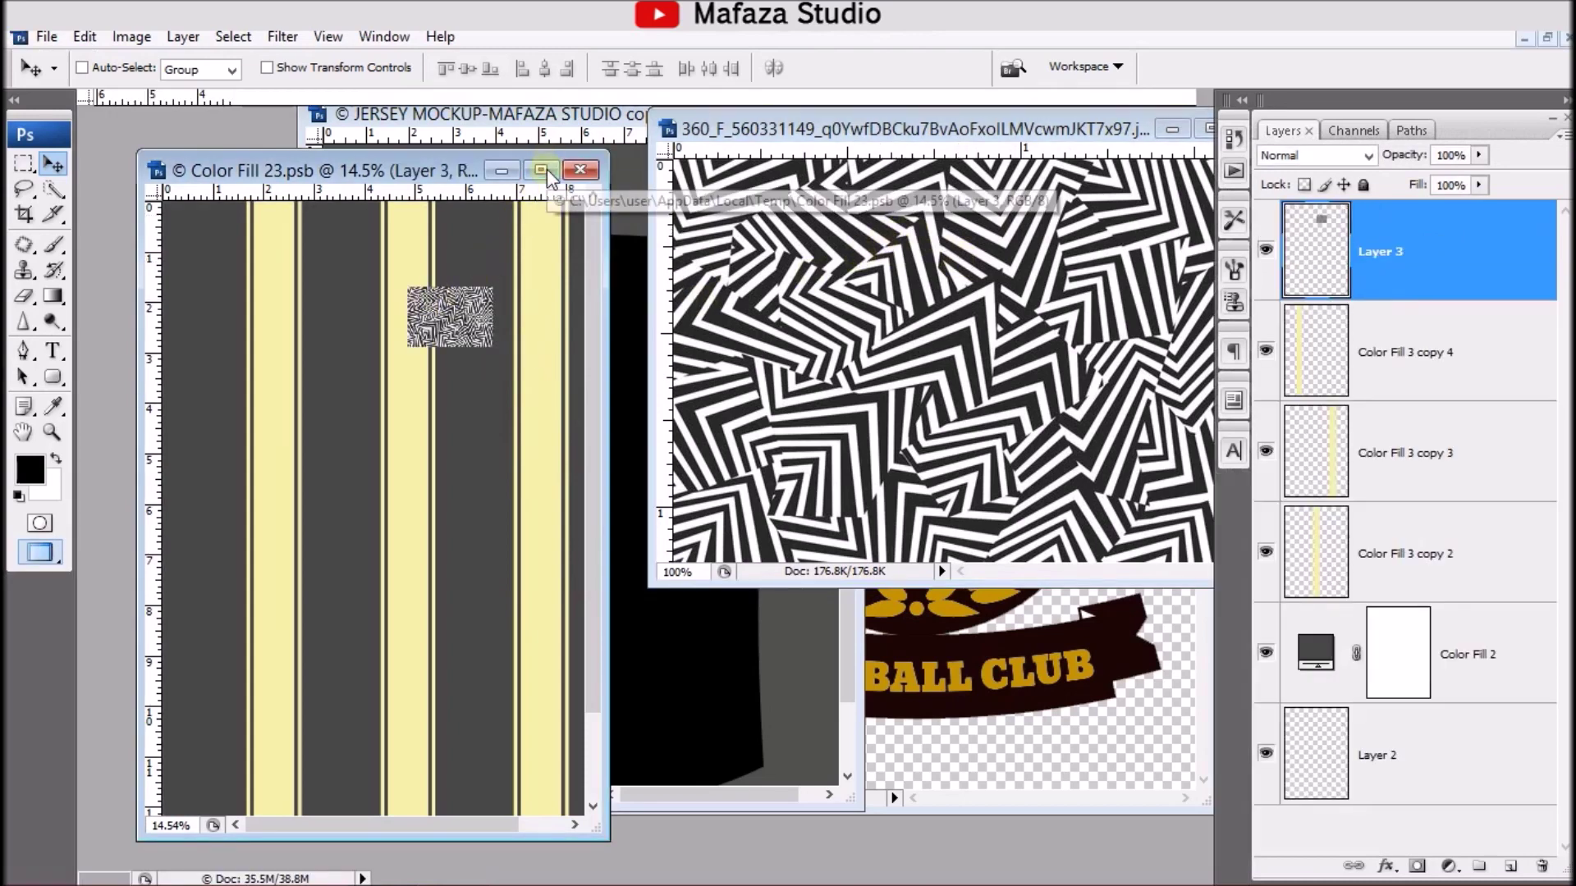
# Step: Move the zigzag pattern to the top-left corner and scale it up
pyautogui.moveTo(654, 276); pyautogui.dragTo(441, 181)
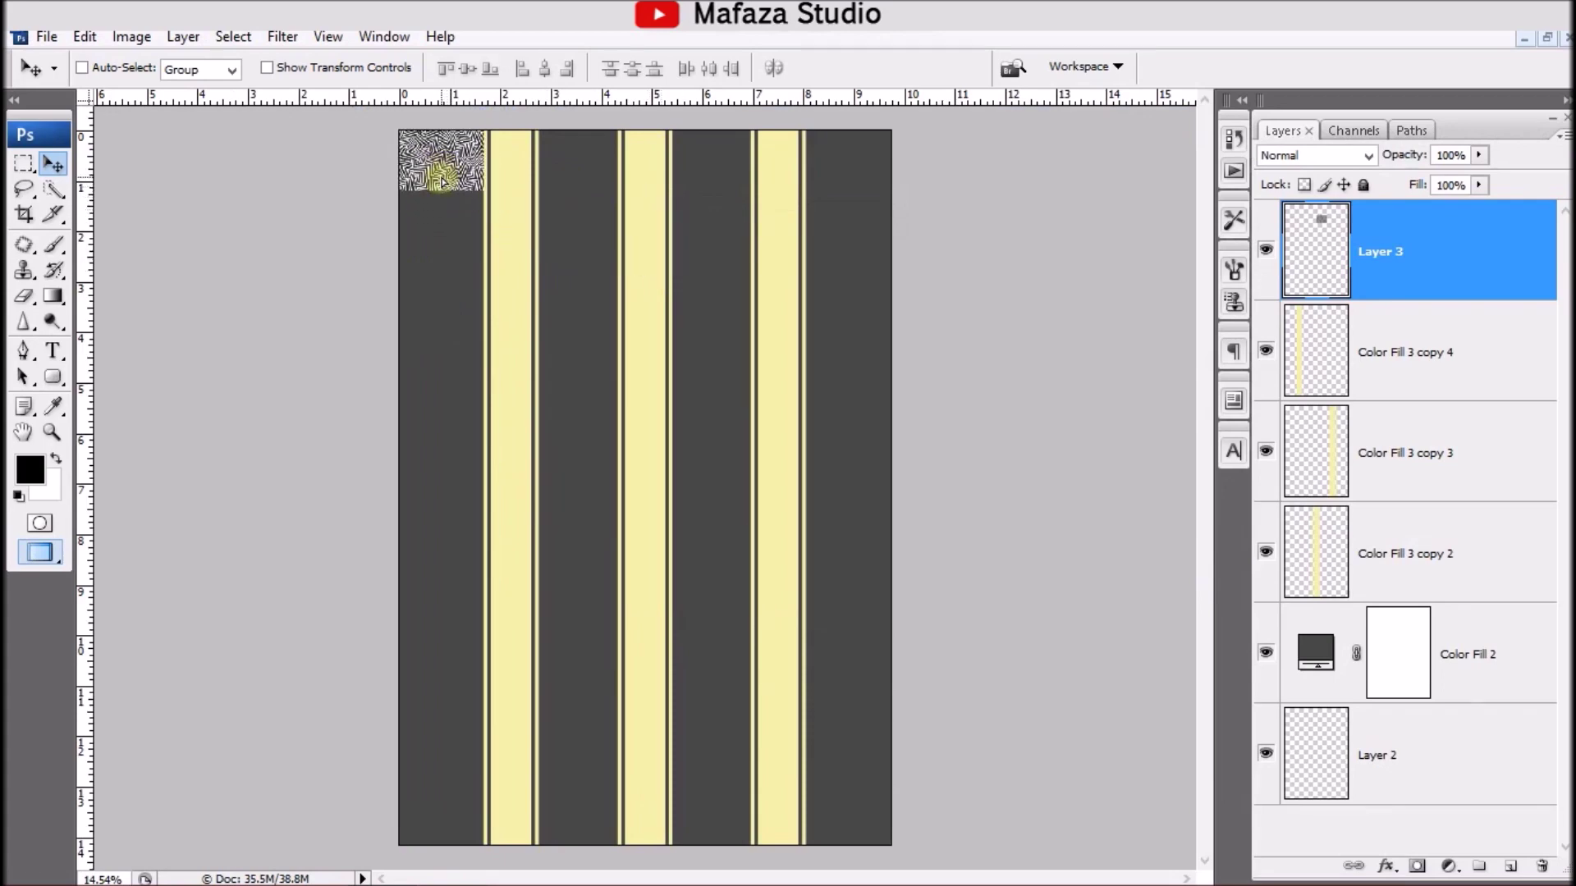
pyautogui.hotkey('ctrl', 't')
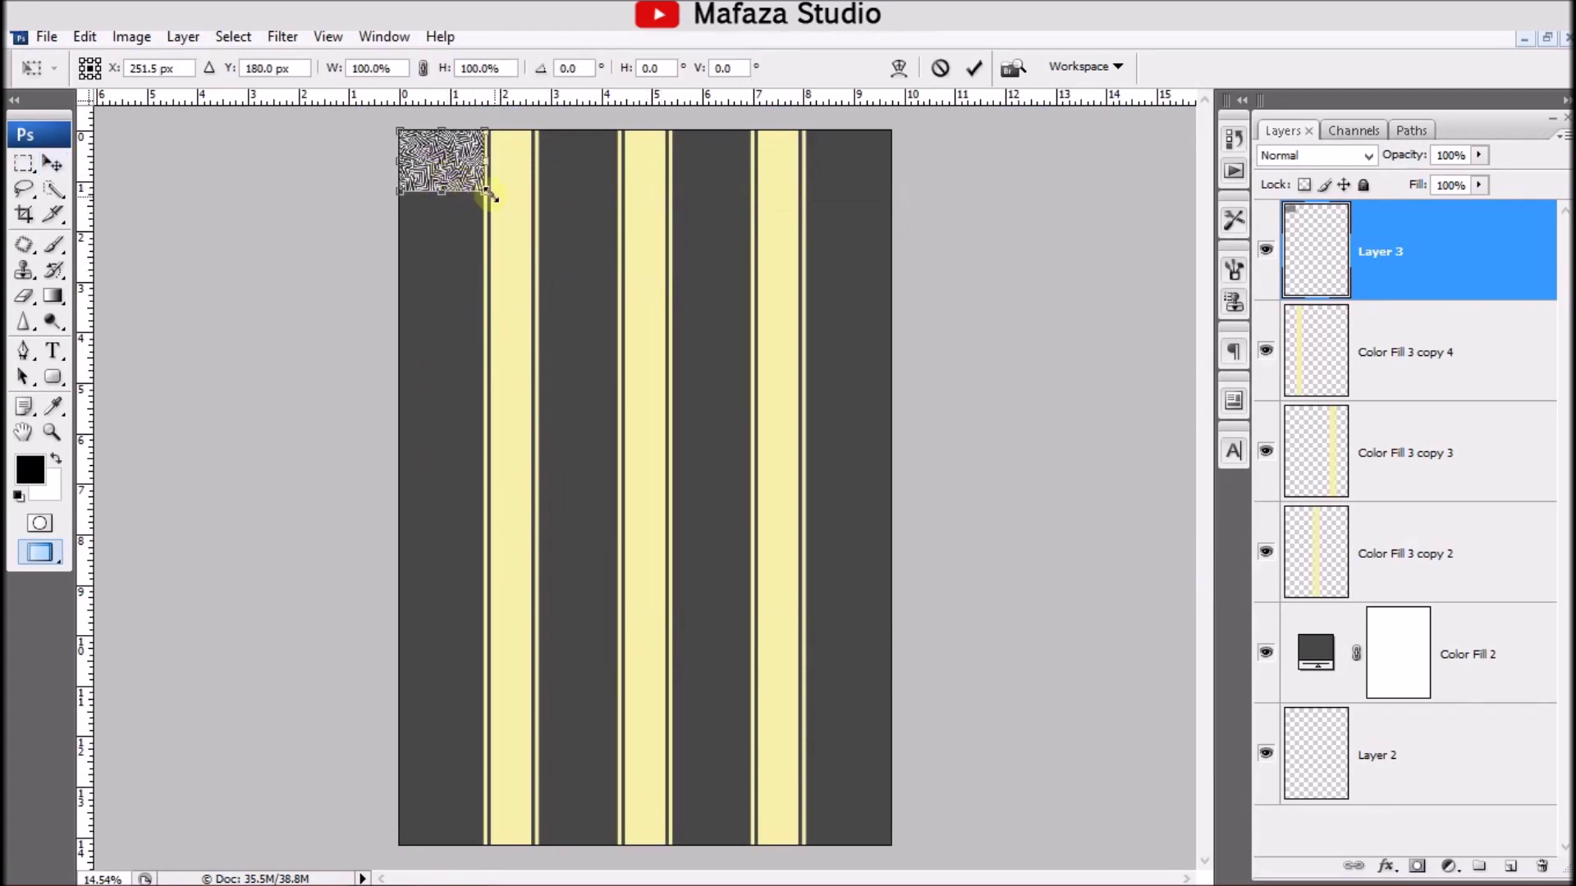
pyautogui.moveTo(491, 196); pyautogui.dragTo(622, 304)
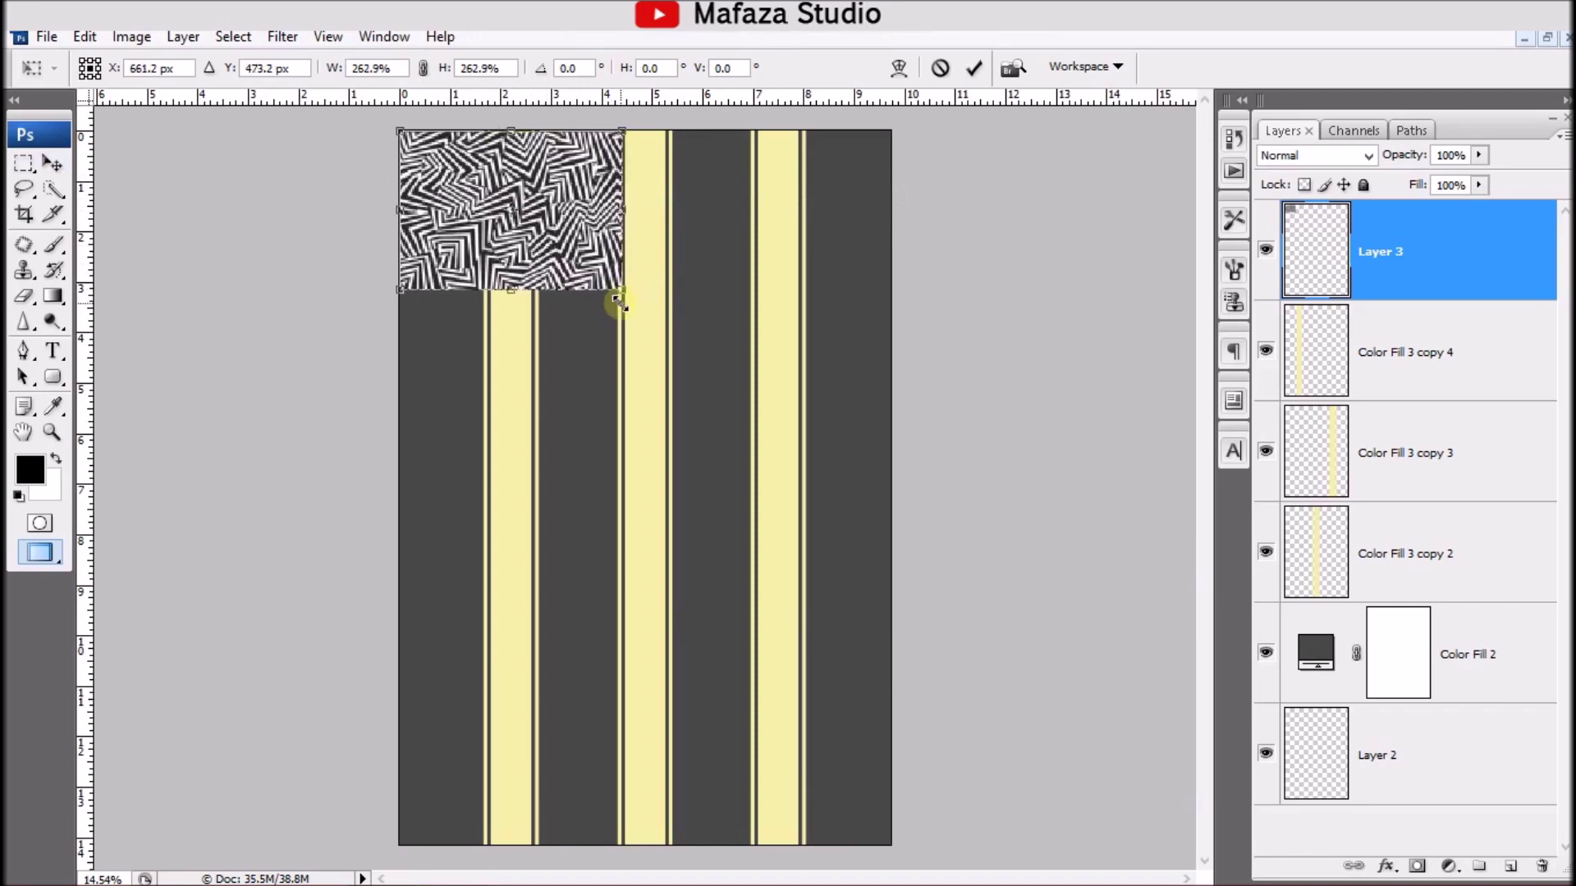
pyautogui.press('Return')
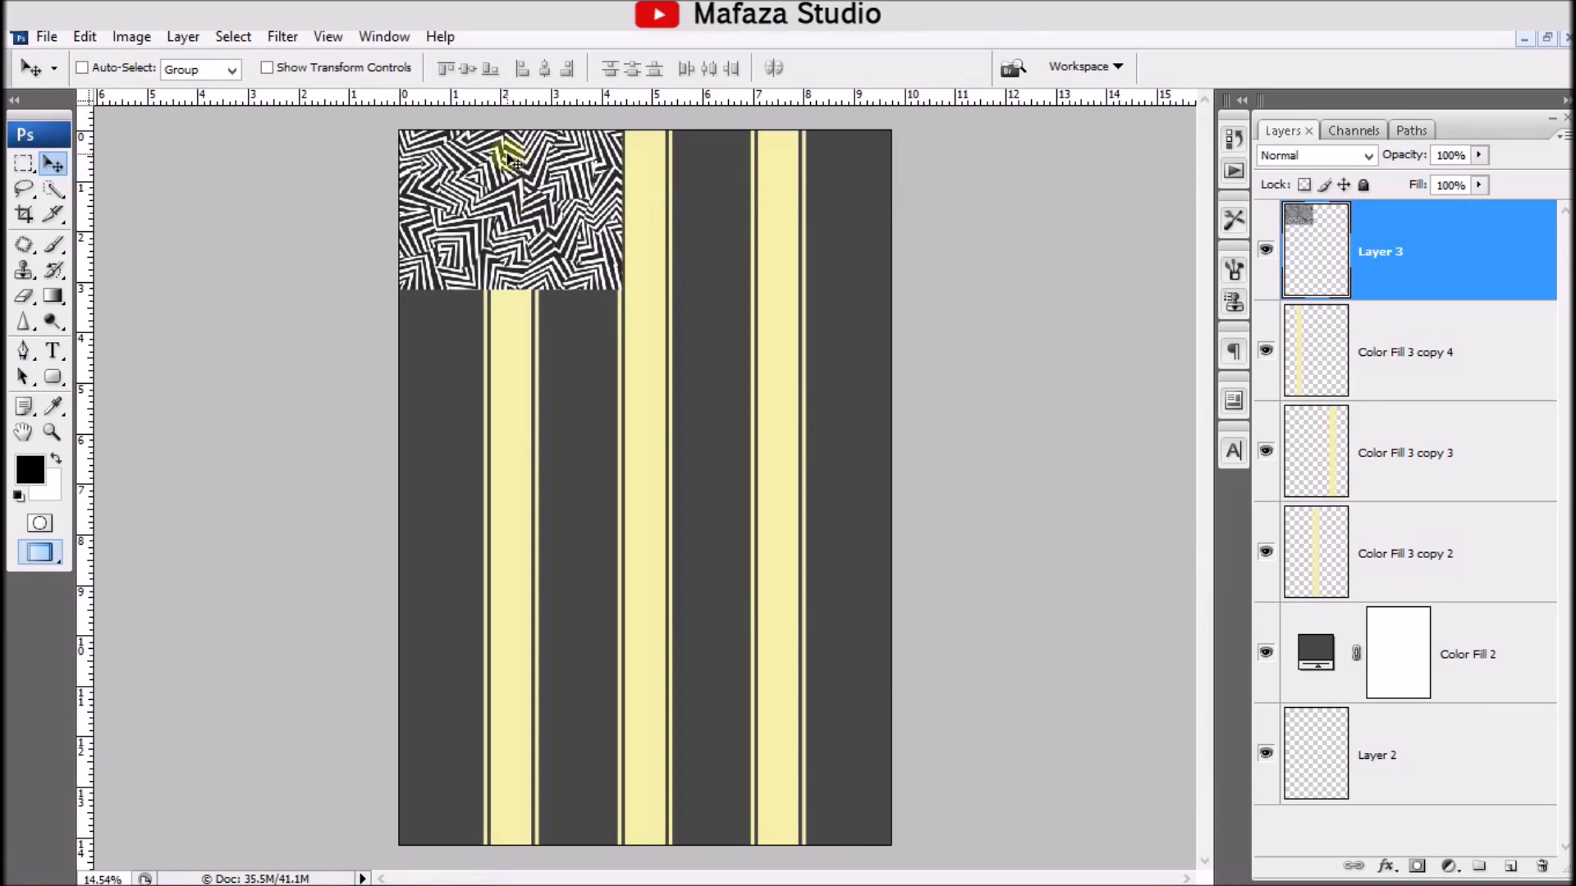
pyautogui.hotkey('ctrl', 't')
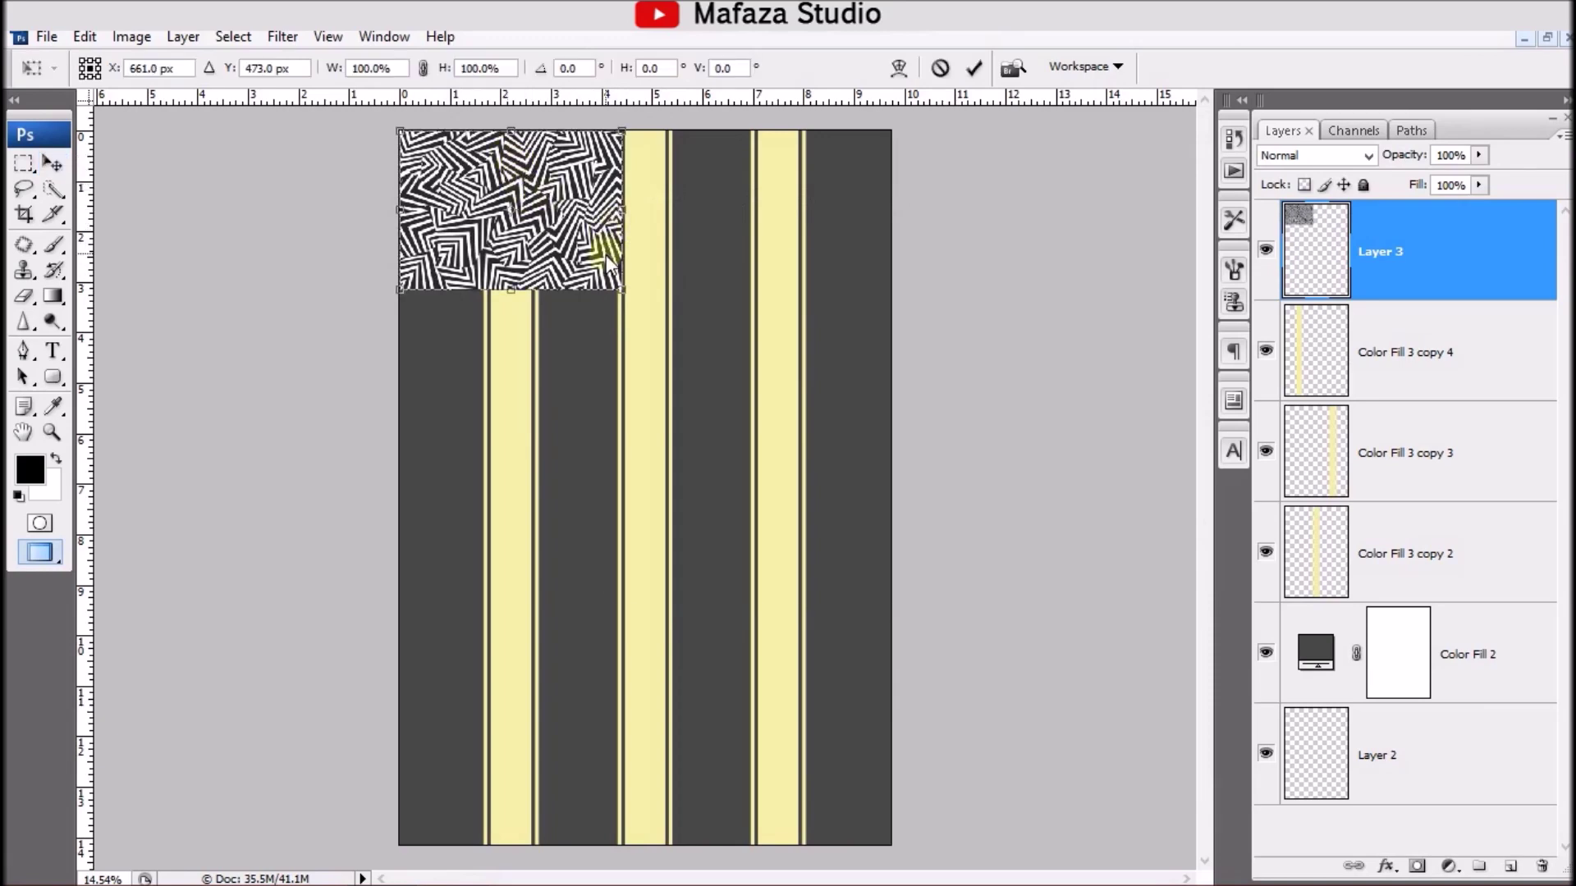
# Step: Rotate the zigzag pattern 90° clockwise and enlarge it to about 140%
pyautogui.rightClick(607, 261)
pyautogui.click(800, 485)
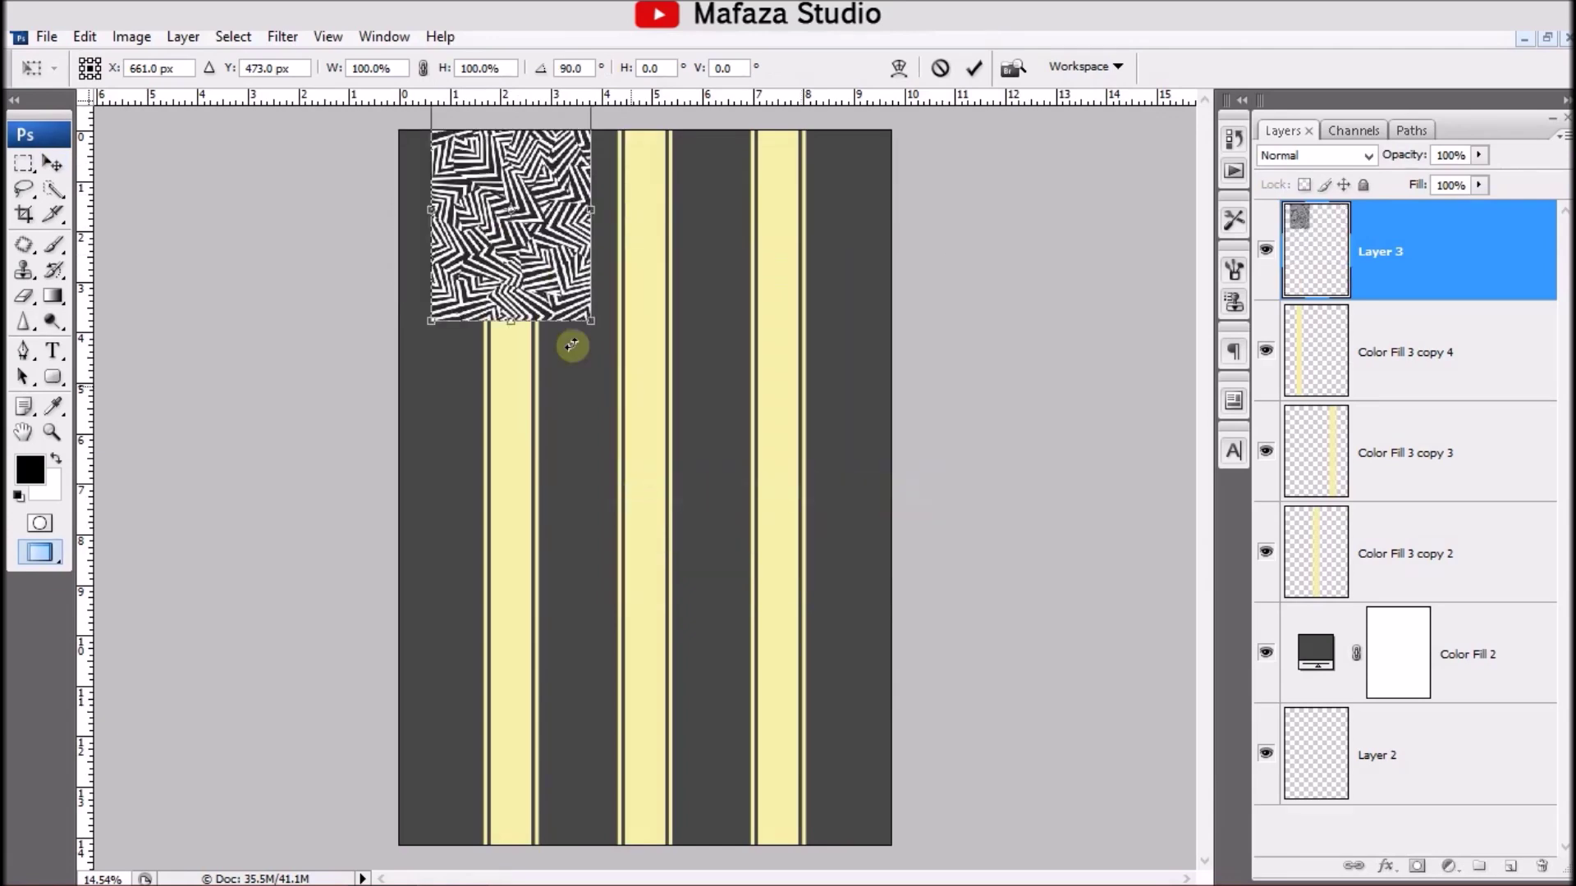
pyautogui.moveTo(431, 321); pyautogui.dragTo(395, 371)
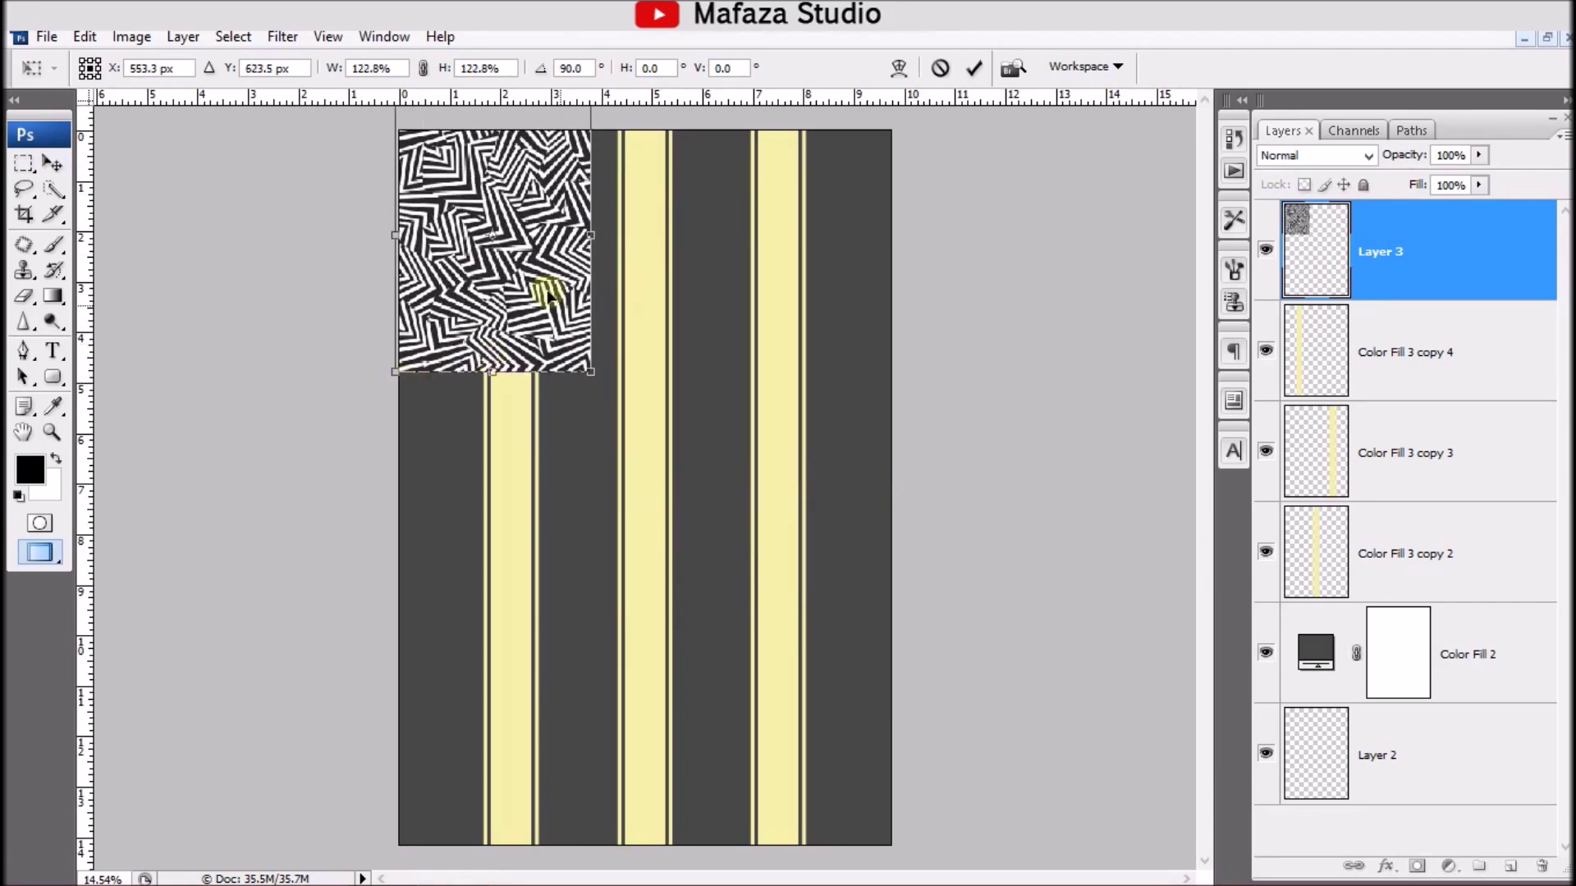
pyautogui.moveTo(548, 293); pyautogui.dragTo(553, 324)
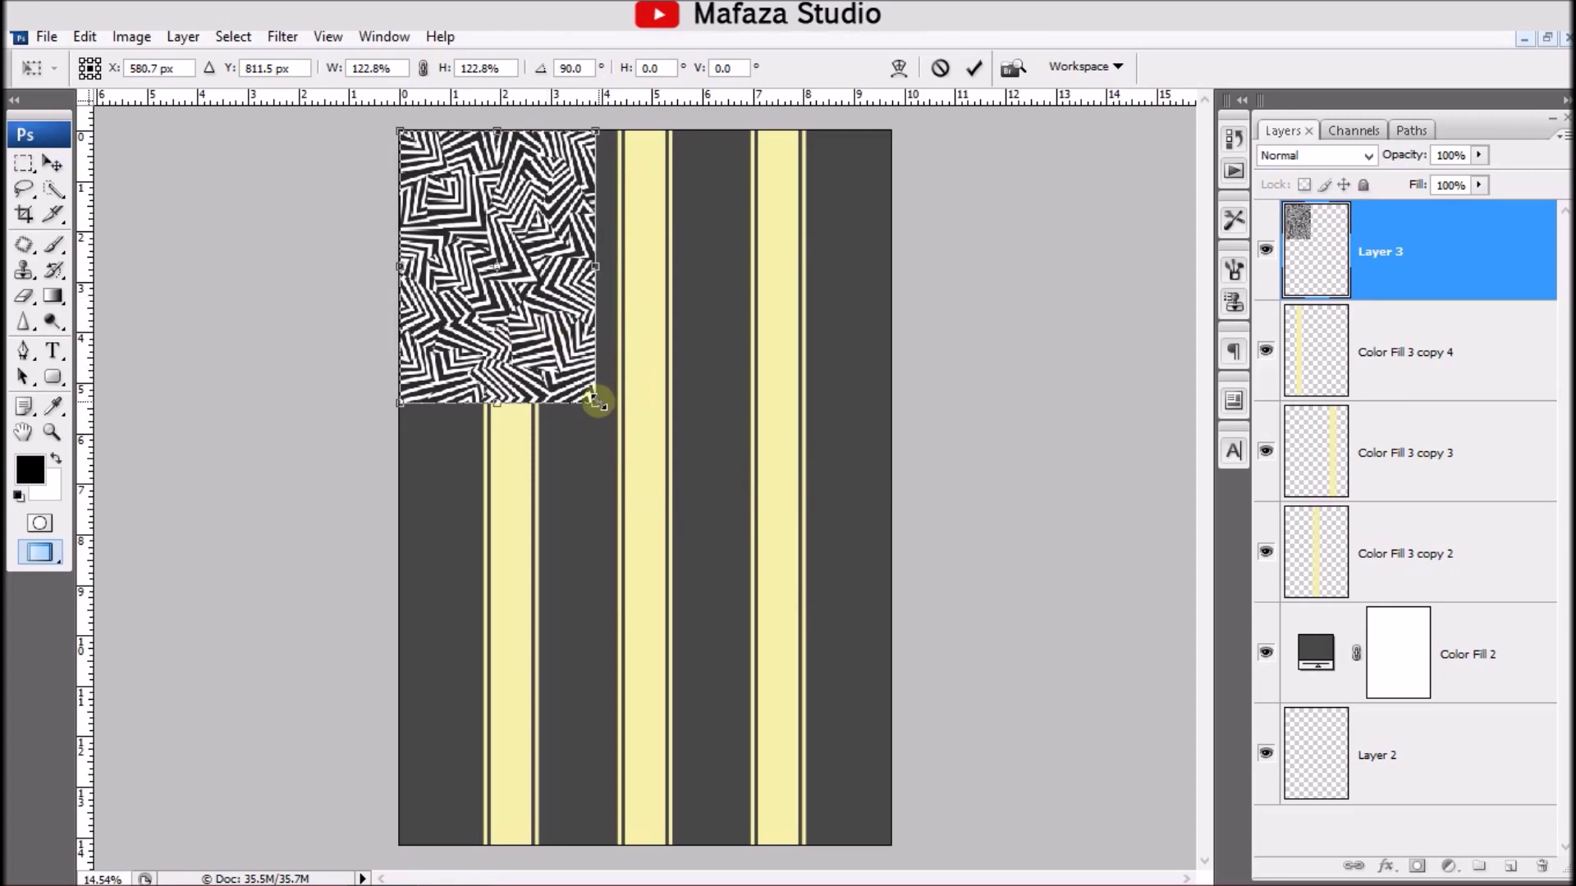
pyautogui.moveTo(595, 402); pyautogui.dragTo(624, 443)
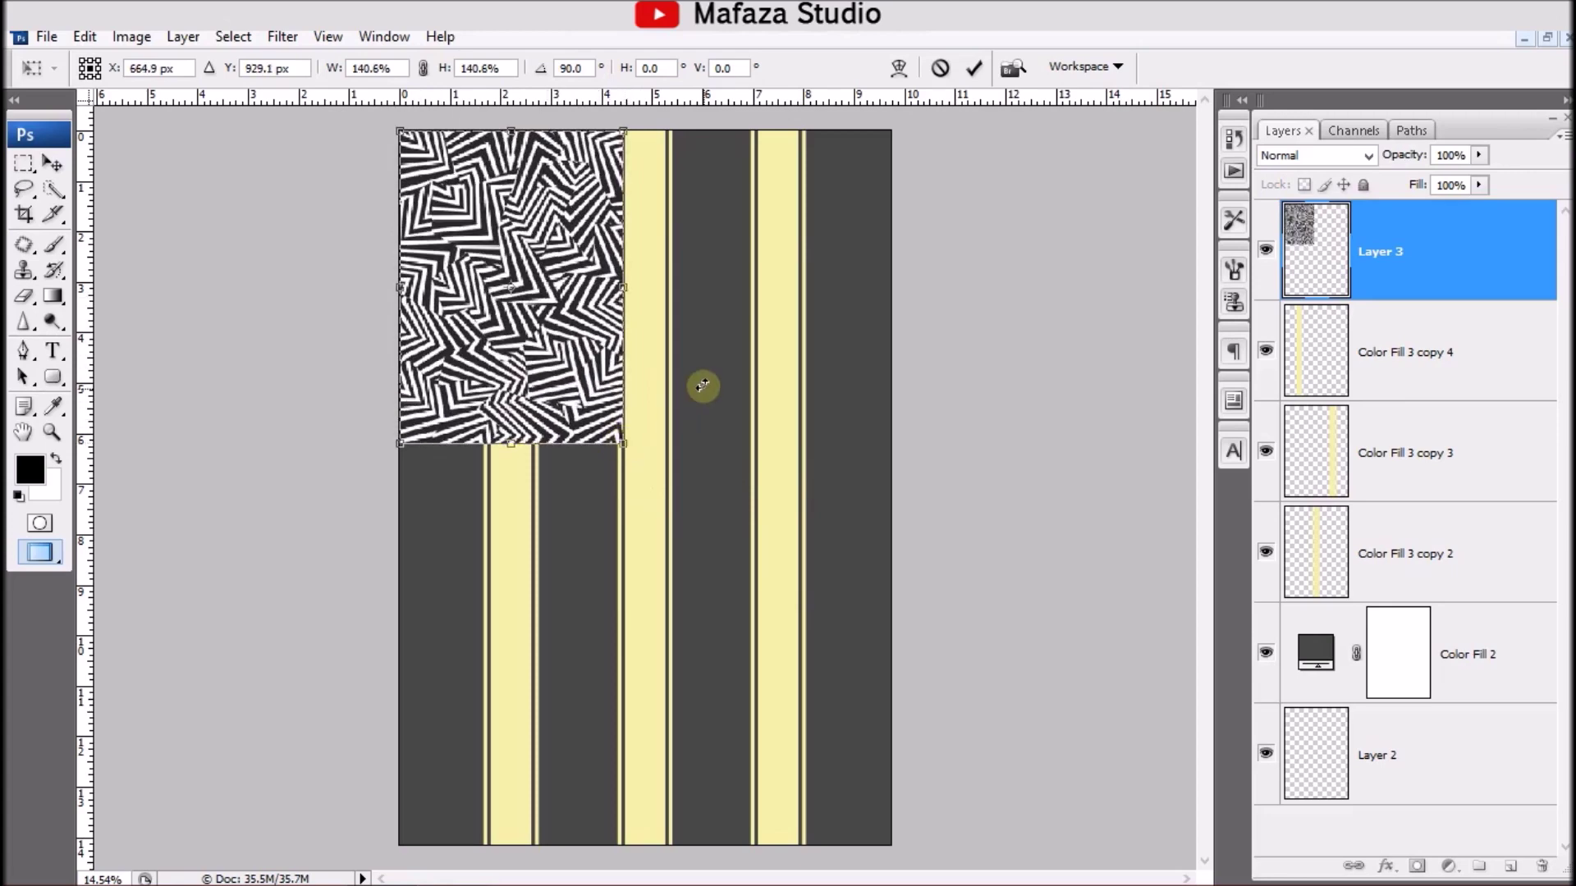
pyautogui.press('Return')
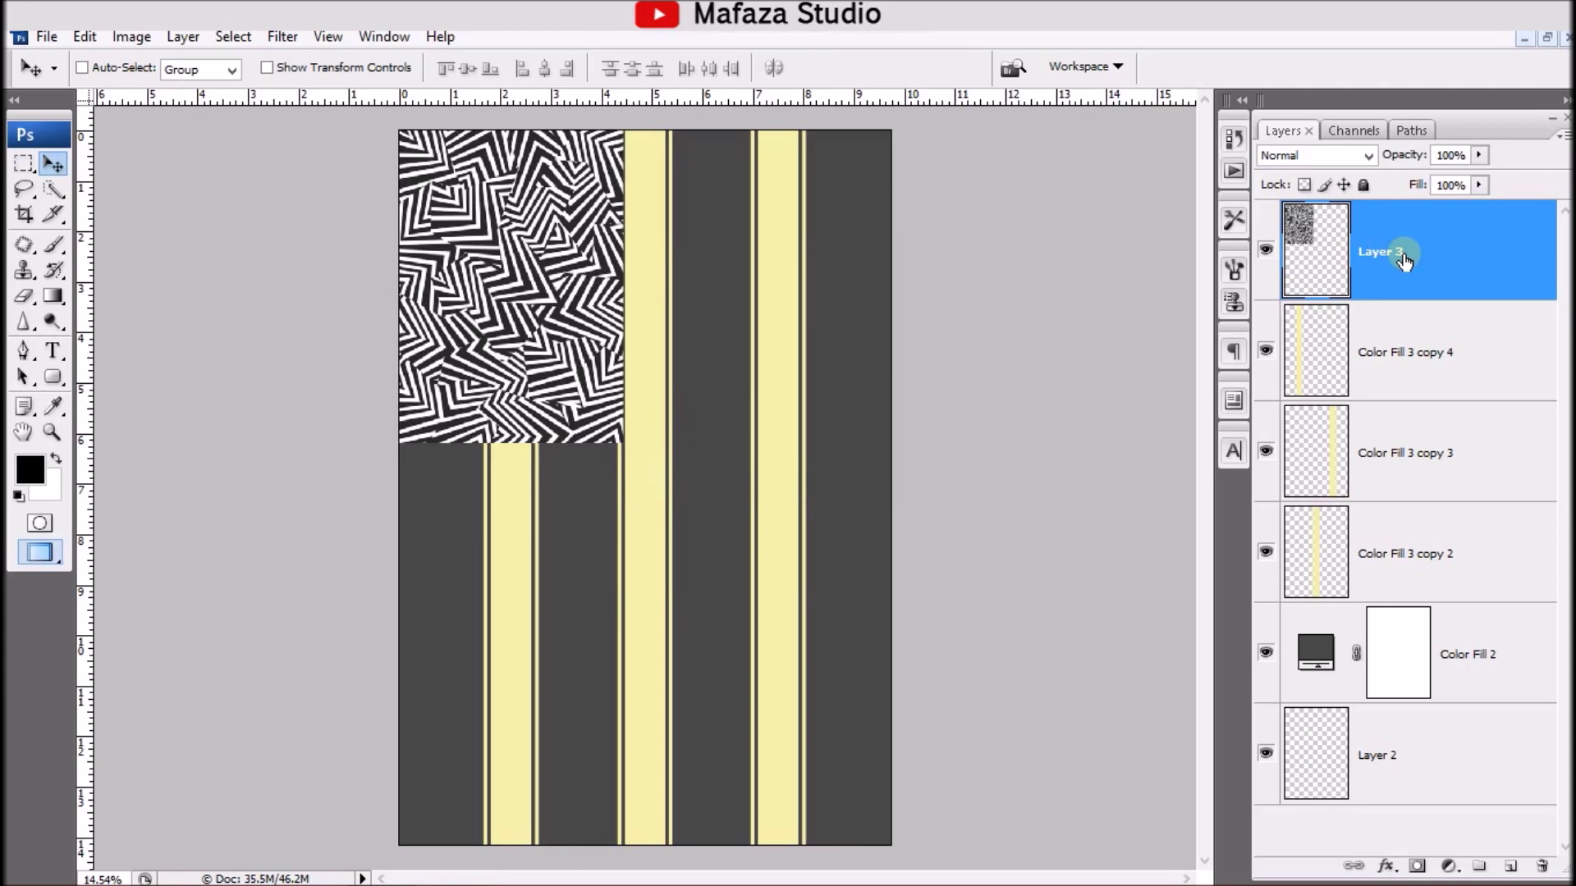
# Step: Tile two copies of the zigzag pattern down the left side, top to bottom
pyautogui.hotkey('ctrl', 'j')
pyautogui.moveTo(505, 261)
pyautogui.mouseDown()
pyautogui.moveTo(511, 607)
pyautogui.moveTo(507, 594)
pyautogui.mouseUp()
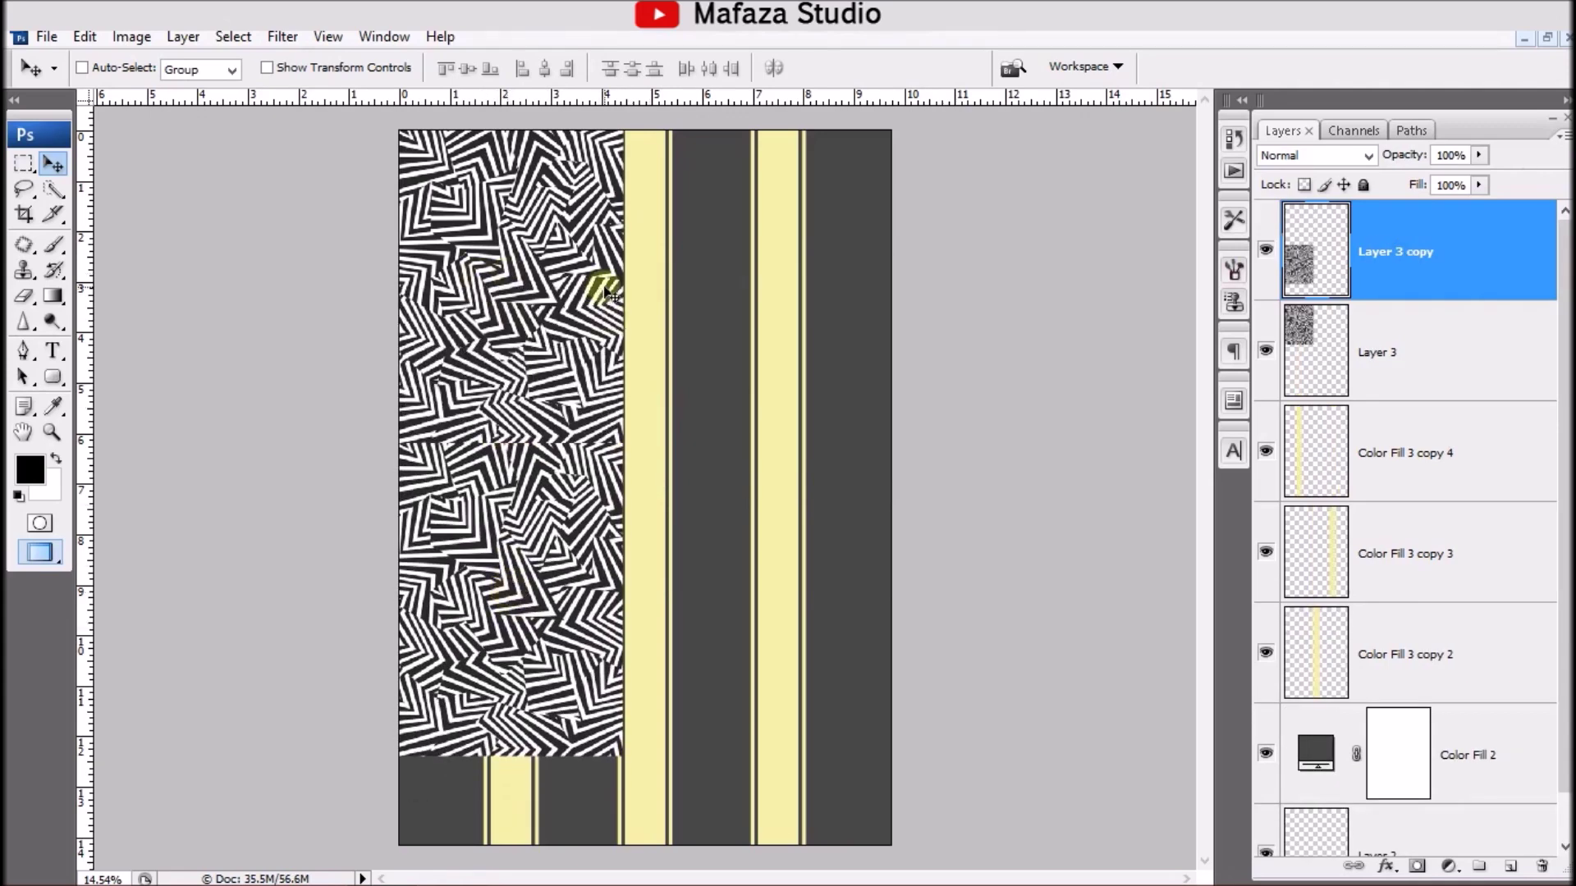
pyautogui.hotkey('ctrl', '+')
pyautogui.scroll(-1, 797, 271)
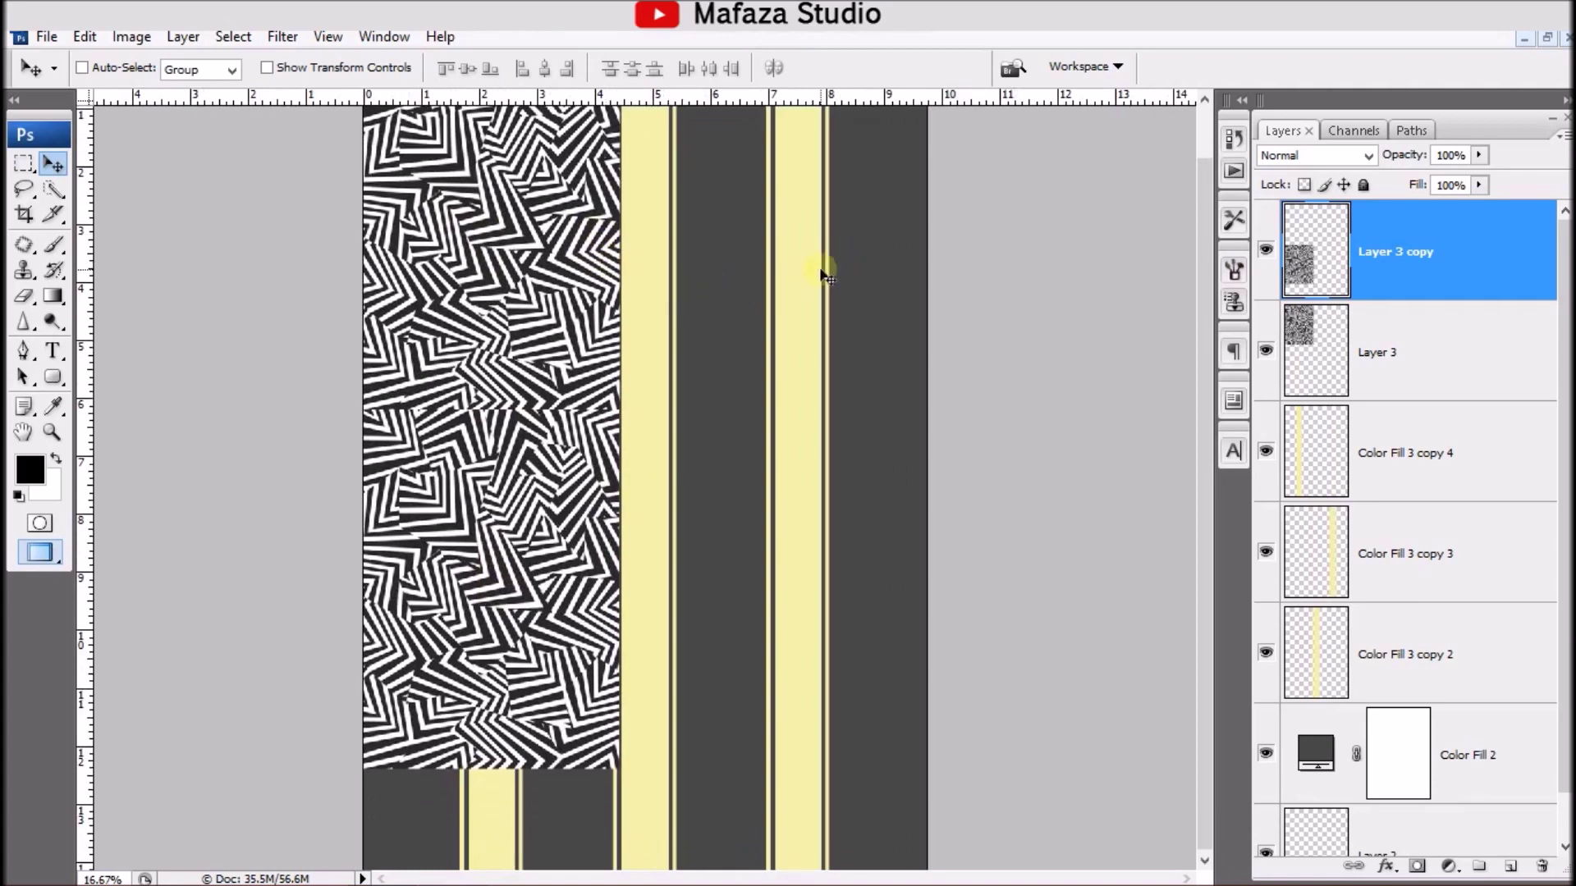
pyautogui.hotkey('ctrl', '-')
pyautogui.hotkey('ctrl', '-')
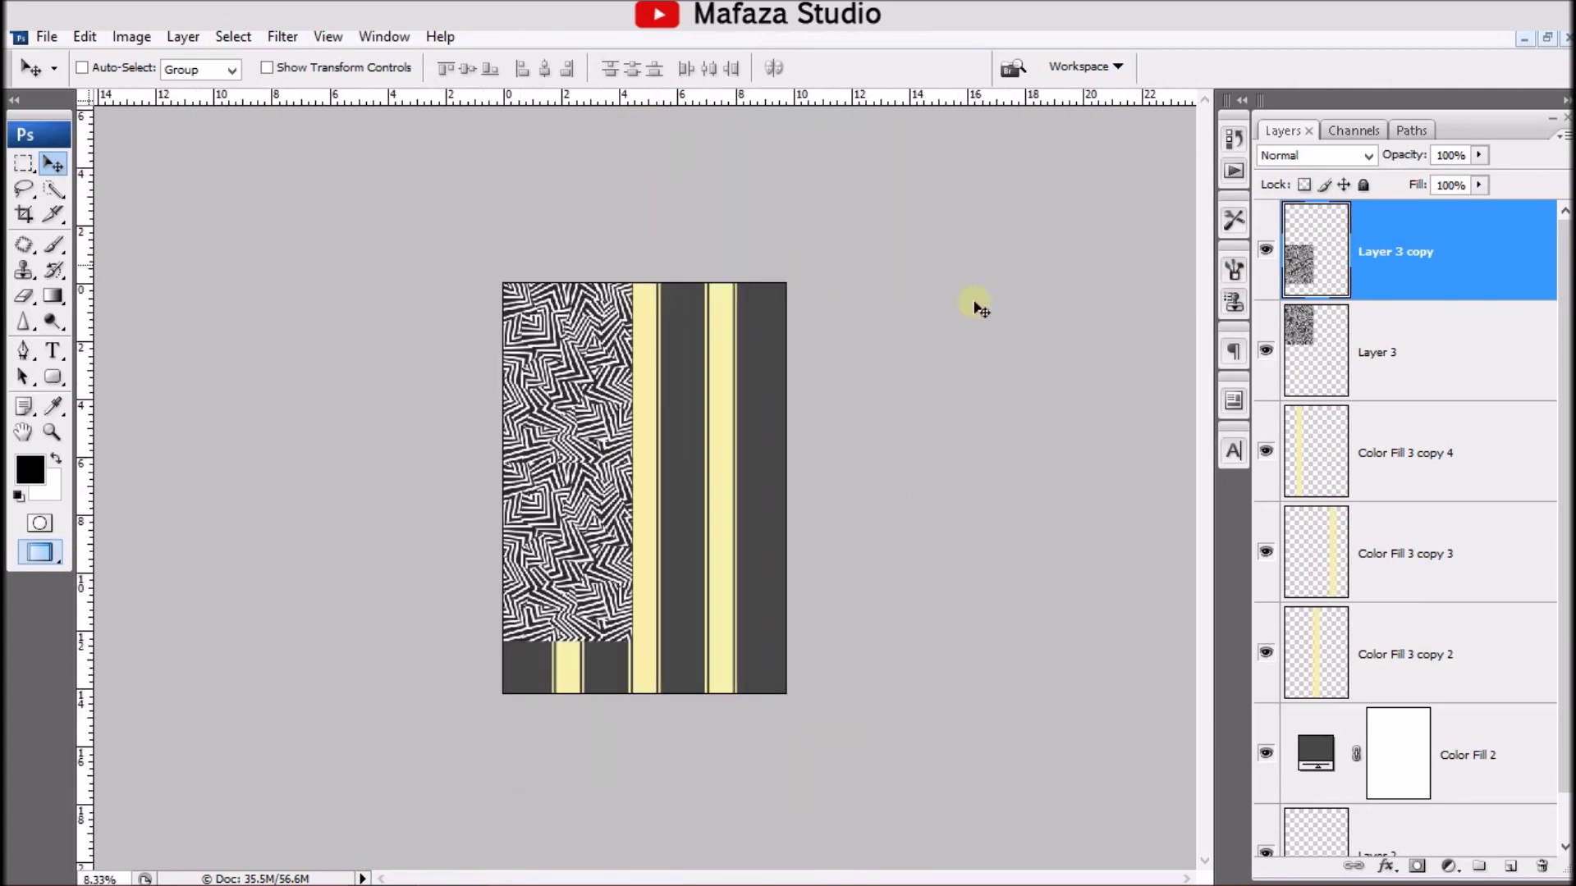
pyautogui.hotkey('ctrl', 'j')
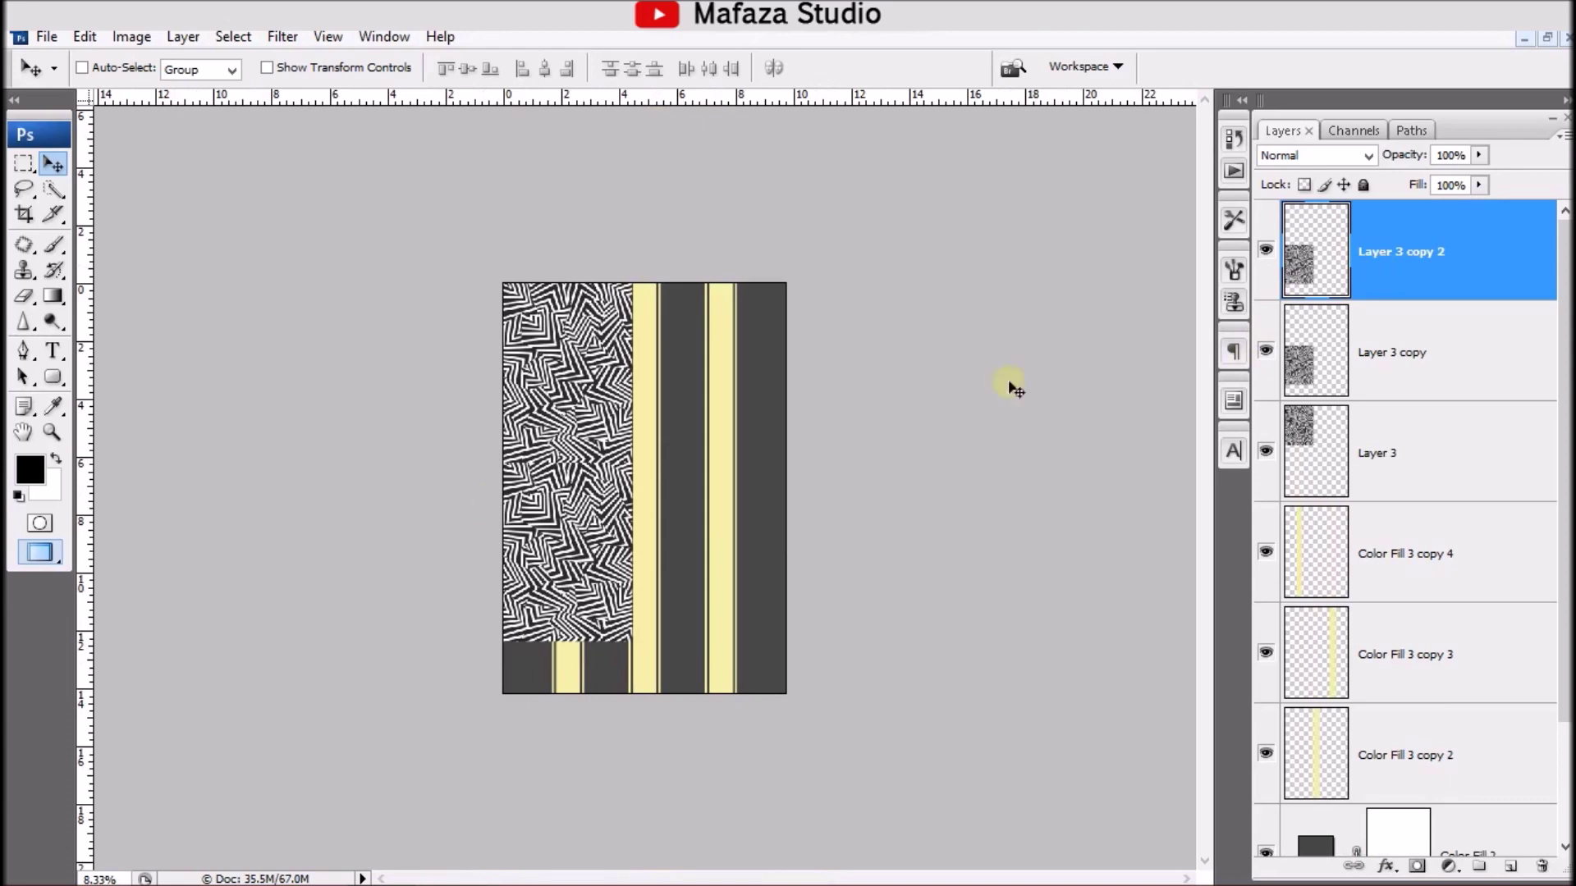
pyautogui.moveTo(555, 555)
pyautogui.mouseDown()
pyautogui.moveTo(555, 686)
pyautogui.moveTo(557, 669)
pyautogui.mouseUp()
pyautogui.hotkey('ctrl', '-')
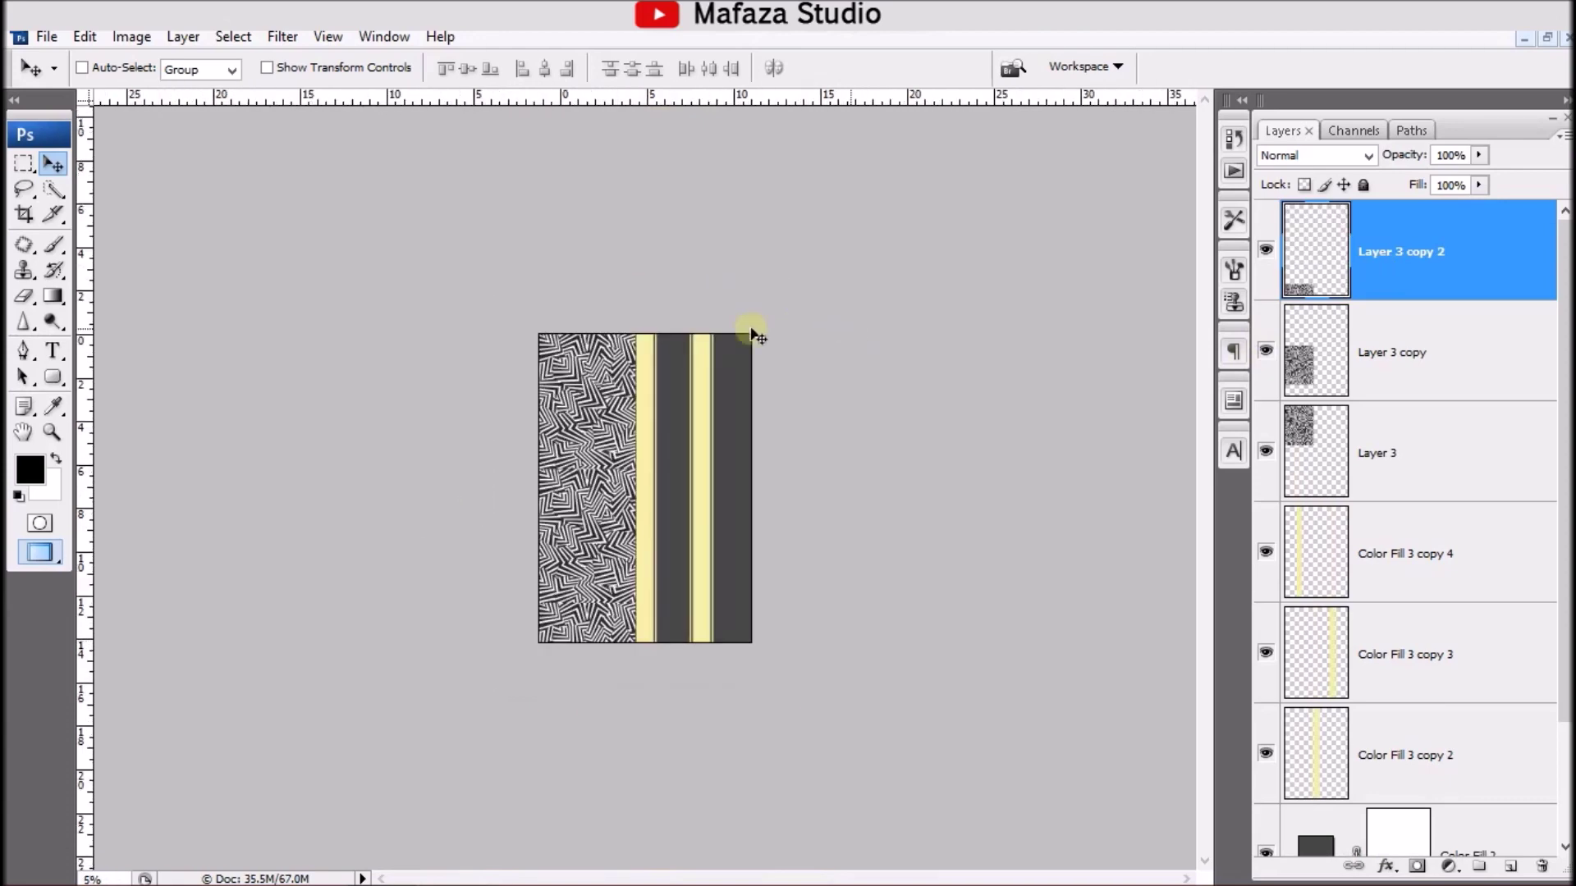
pyautogui.hotkey('ctrl', '-')
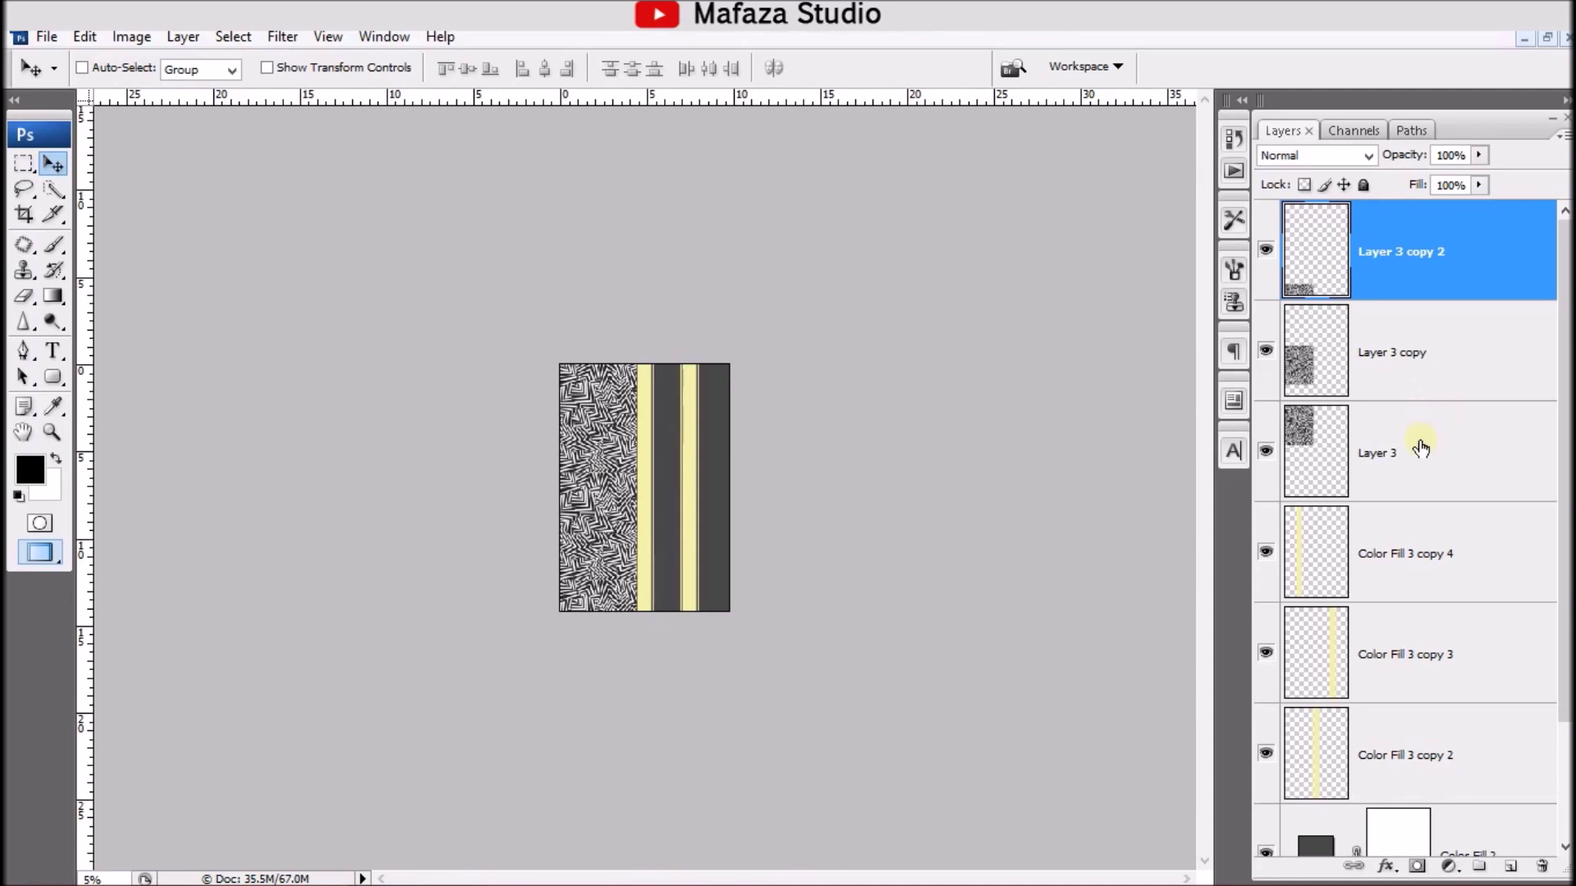
pyautogui.keyDown('shift'); pyautogui.click(1421, 447); pyautogui.keyUp('shift')
pyautogui.rightClick(1420, 443)
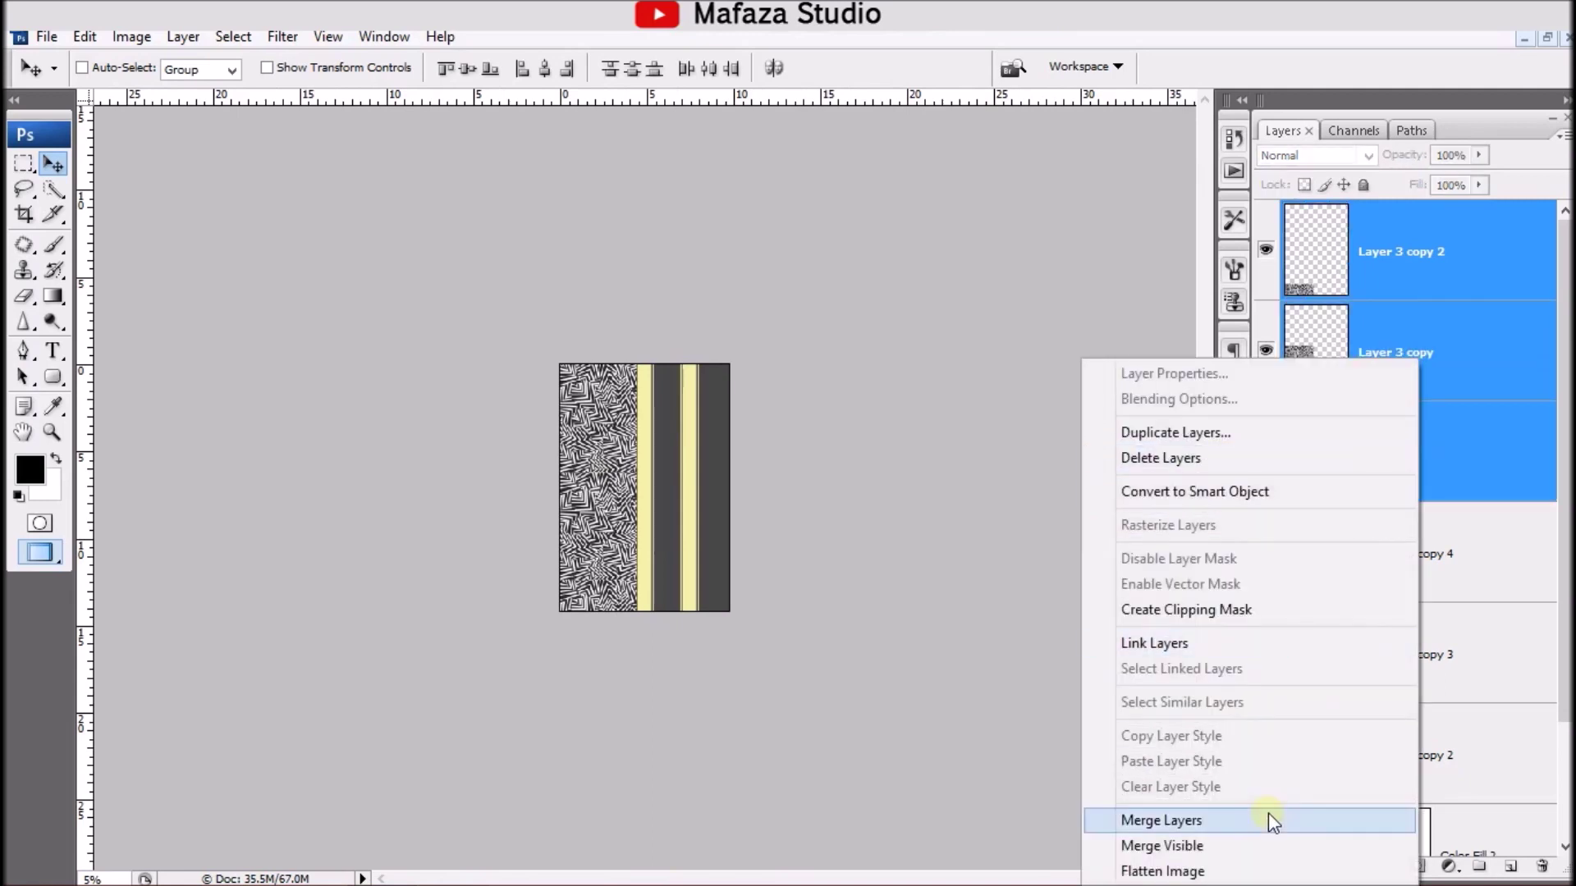
# Step: Merge the zigzag tiles below the stripes and set them to Linear Burn at 10% opacity
pyautogui.click(1266, 820)
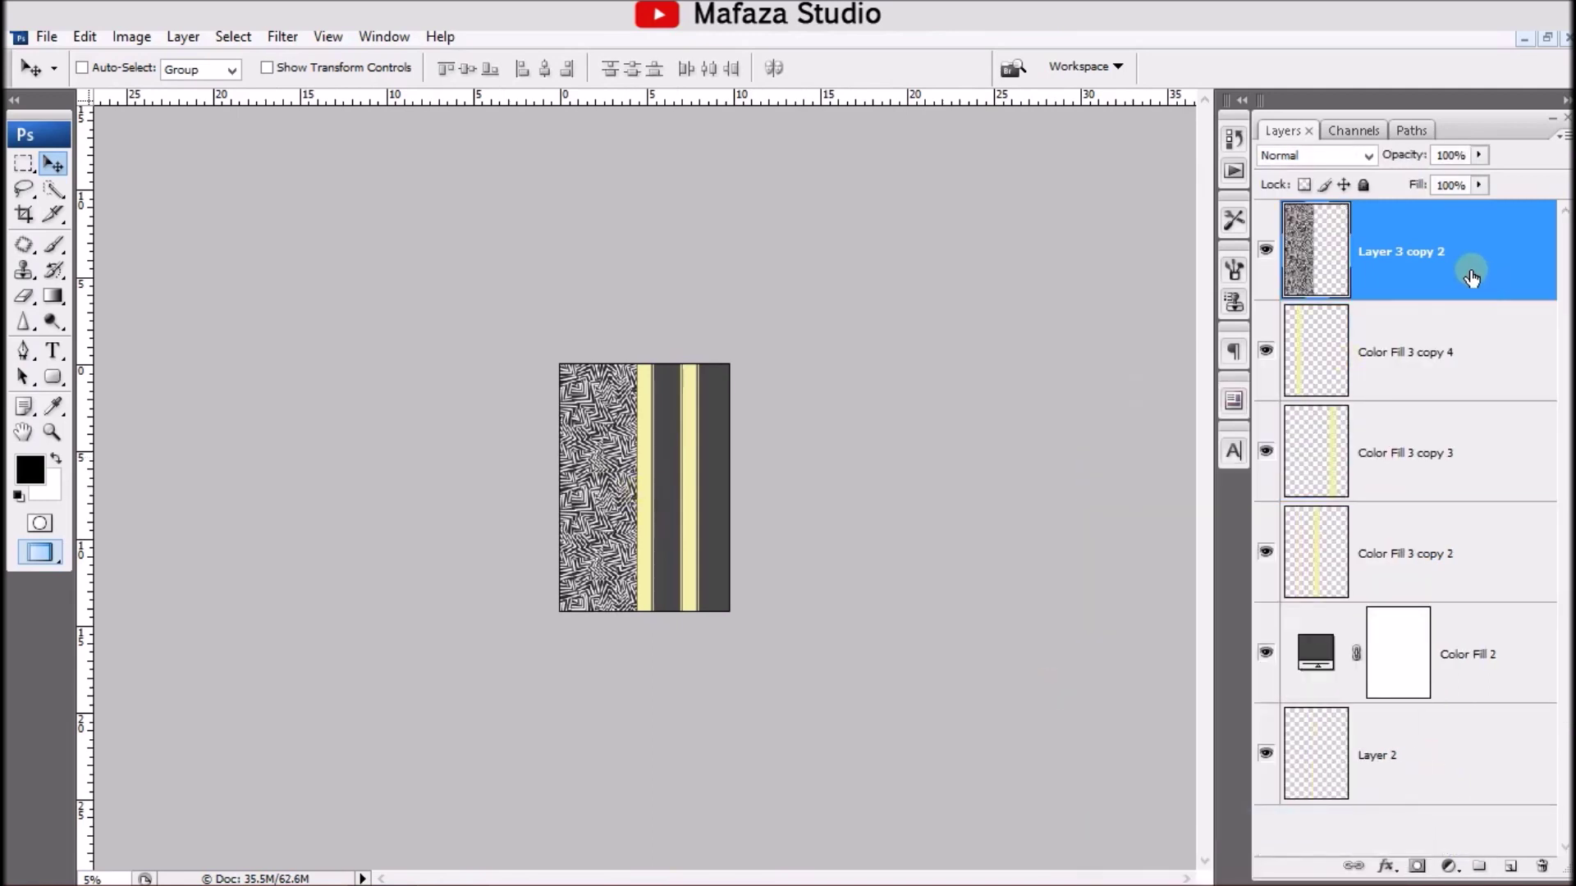
pyautogui.moveTo(1466, 271); pyautogui.dragTo(1462, 612)
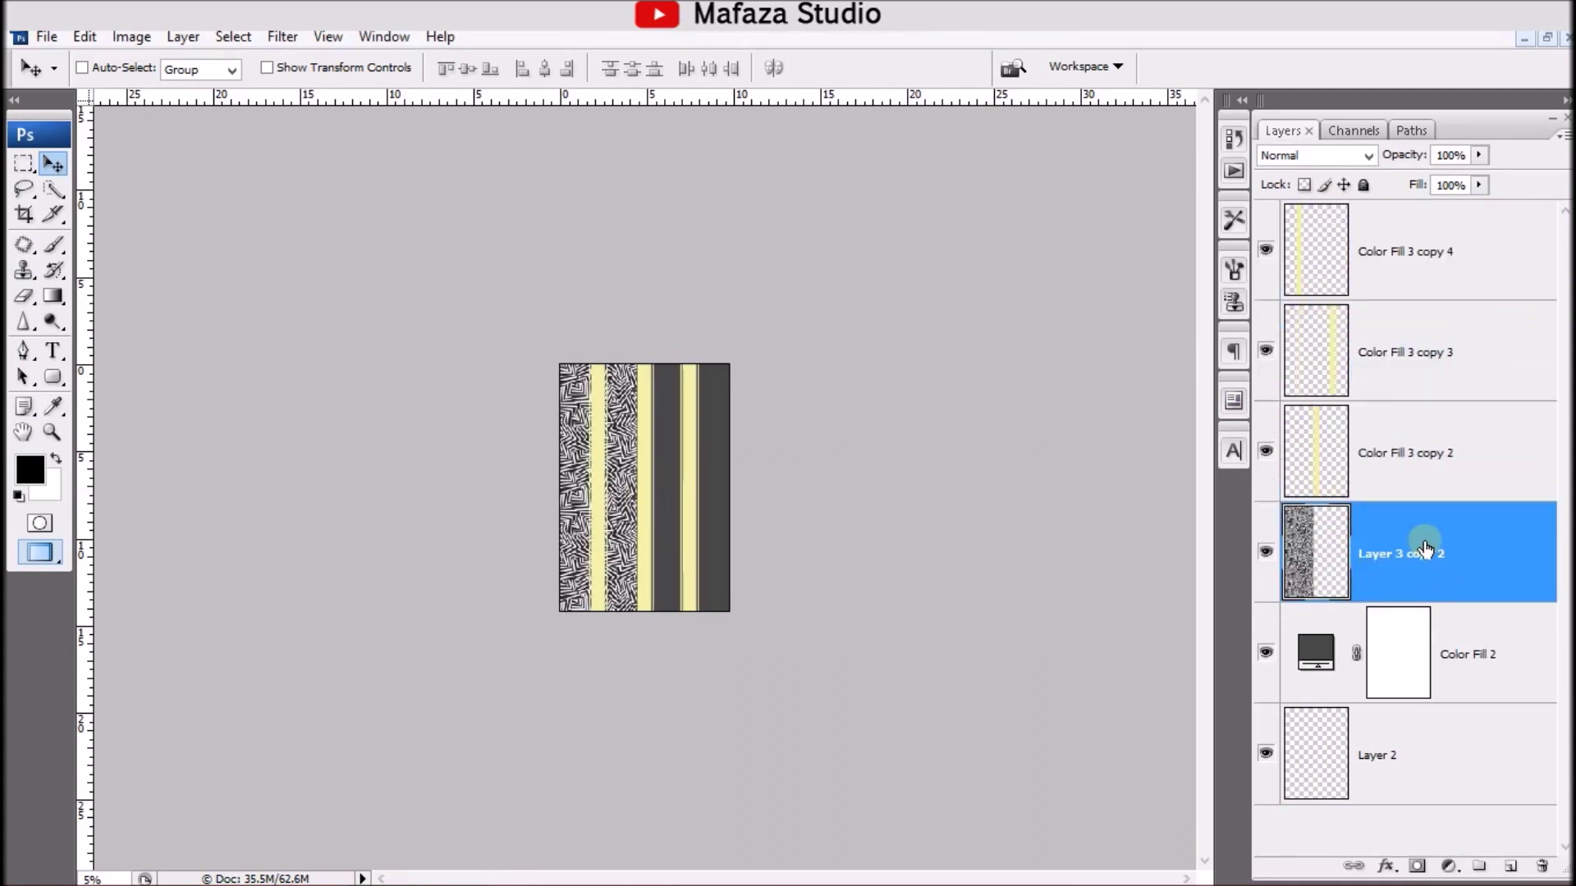
pyautogui.click(1479, 156)
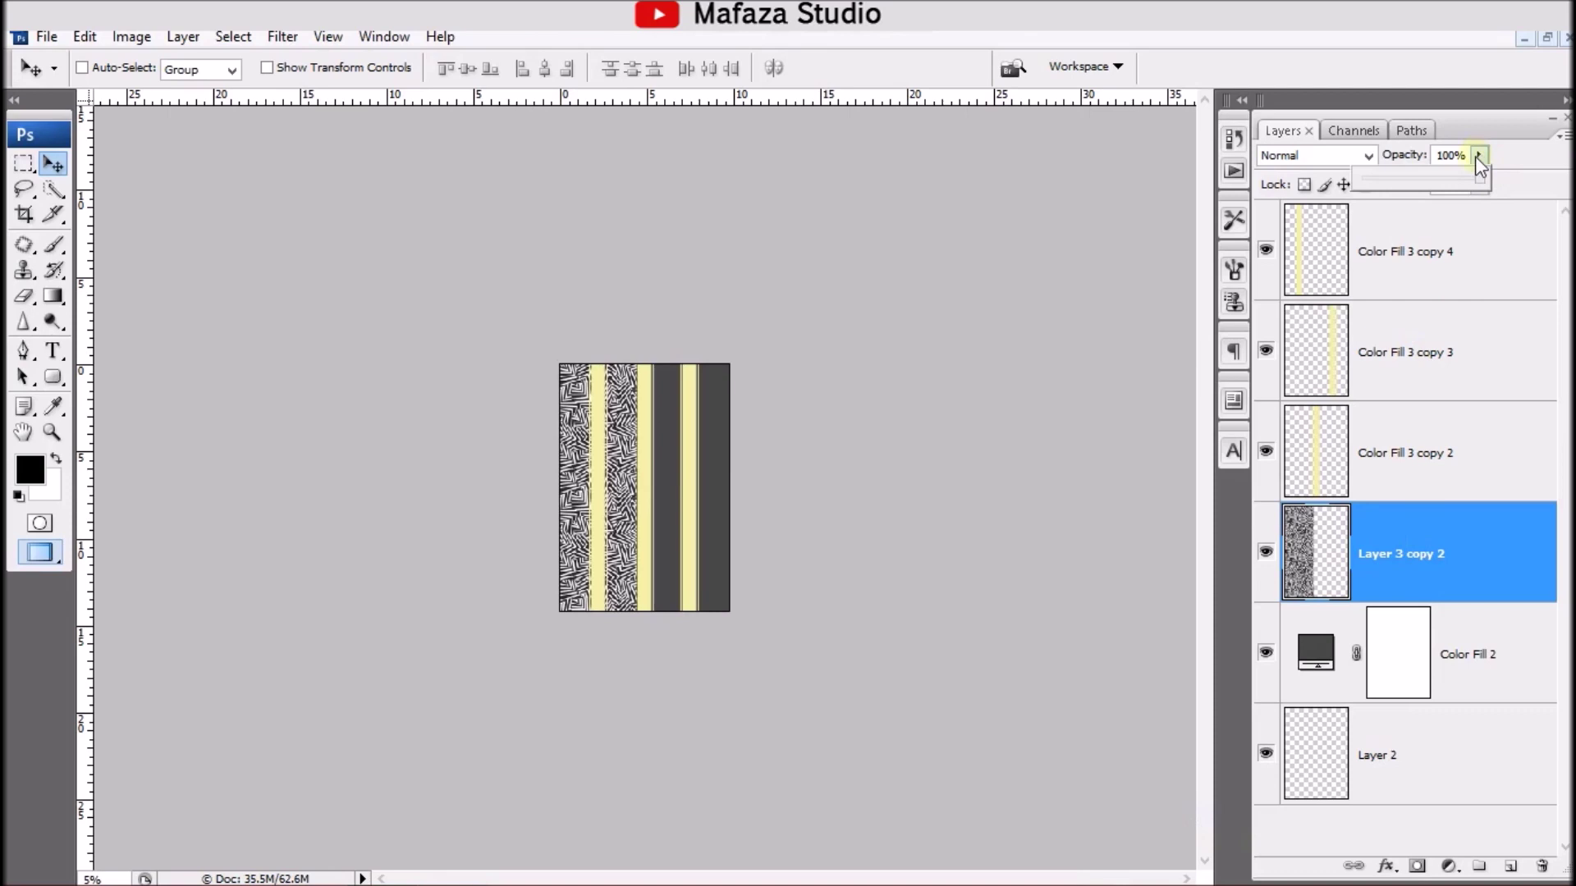
pyautogui.moveTo(1435, 177); pyautogui.dragTo(1397, 182)
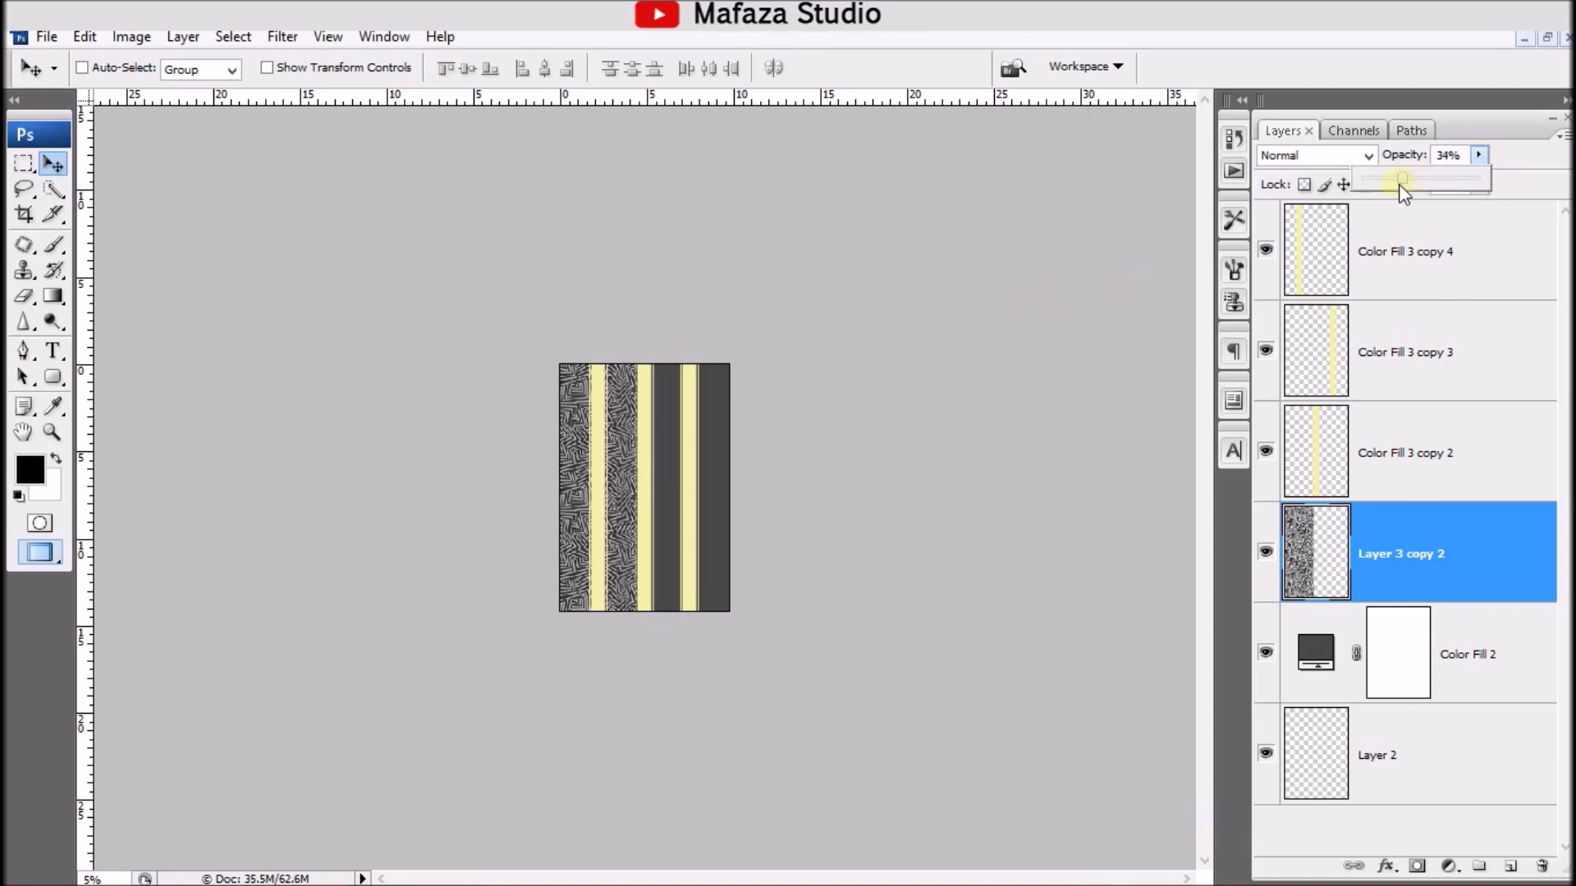
pyautogui.click(1320, 156)
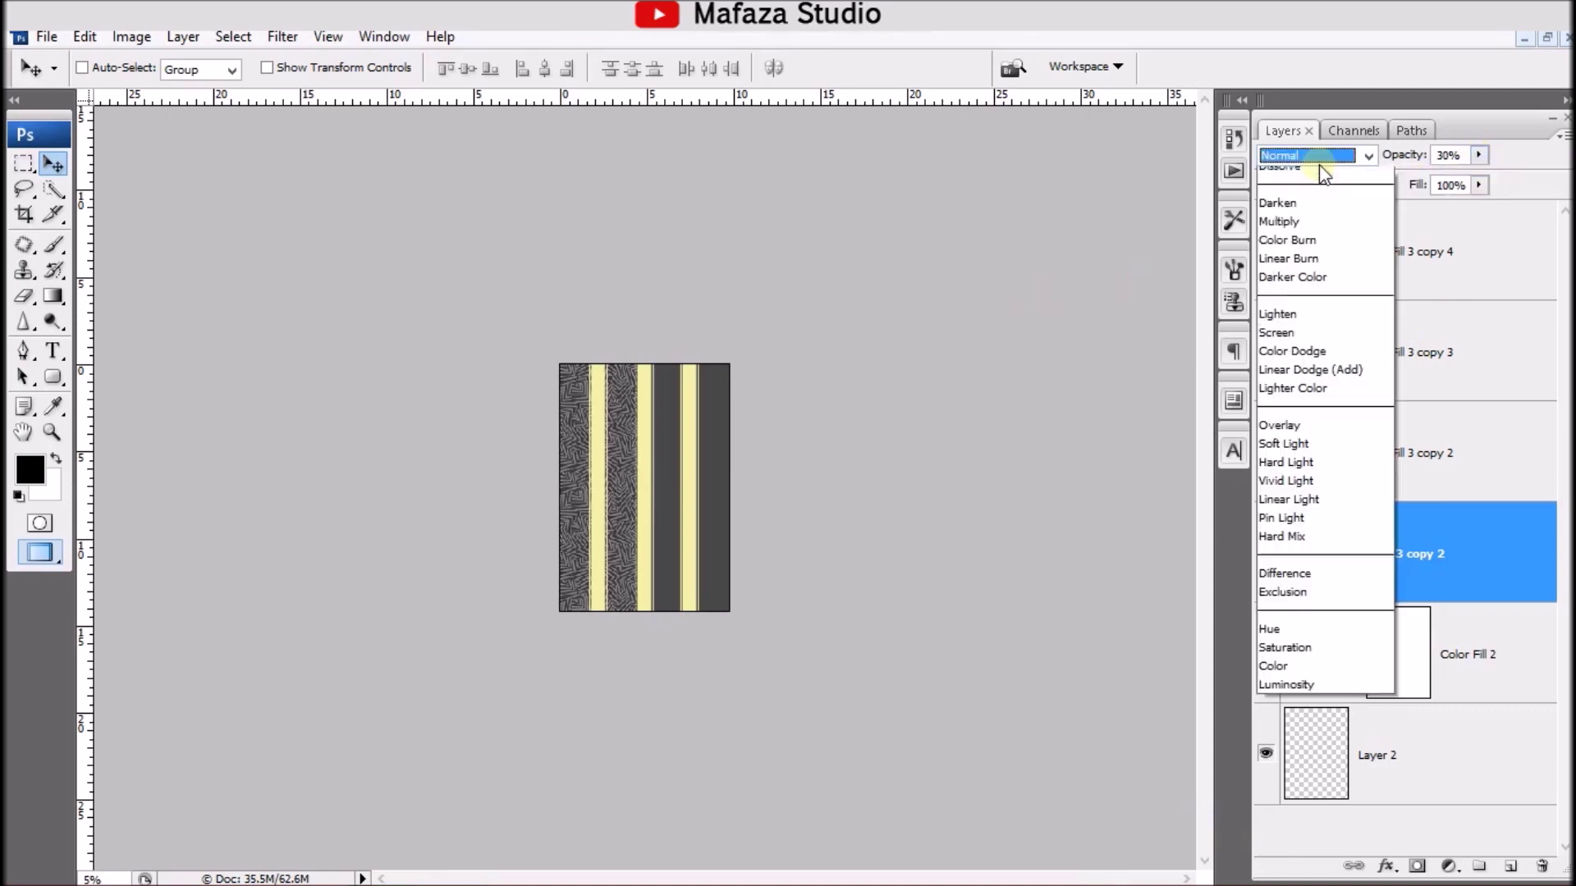
pyautogui.click(1339, 294)
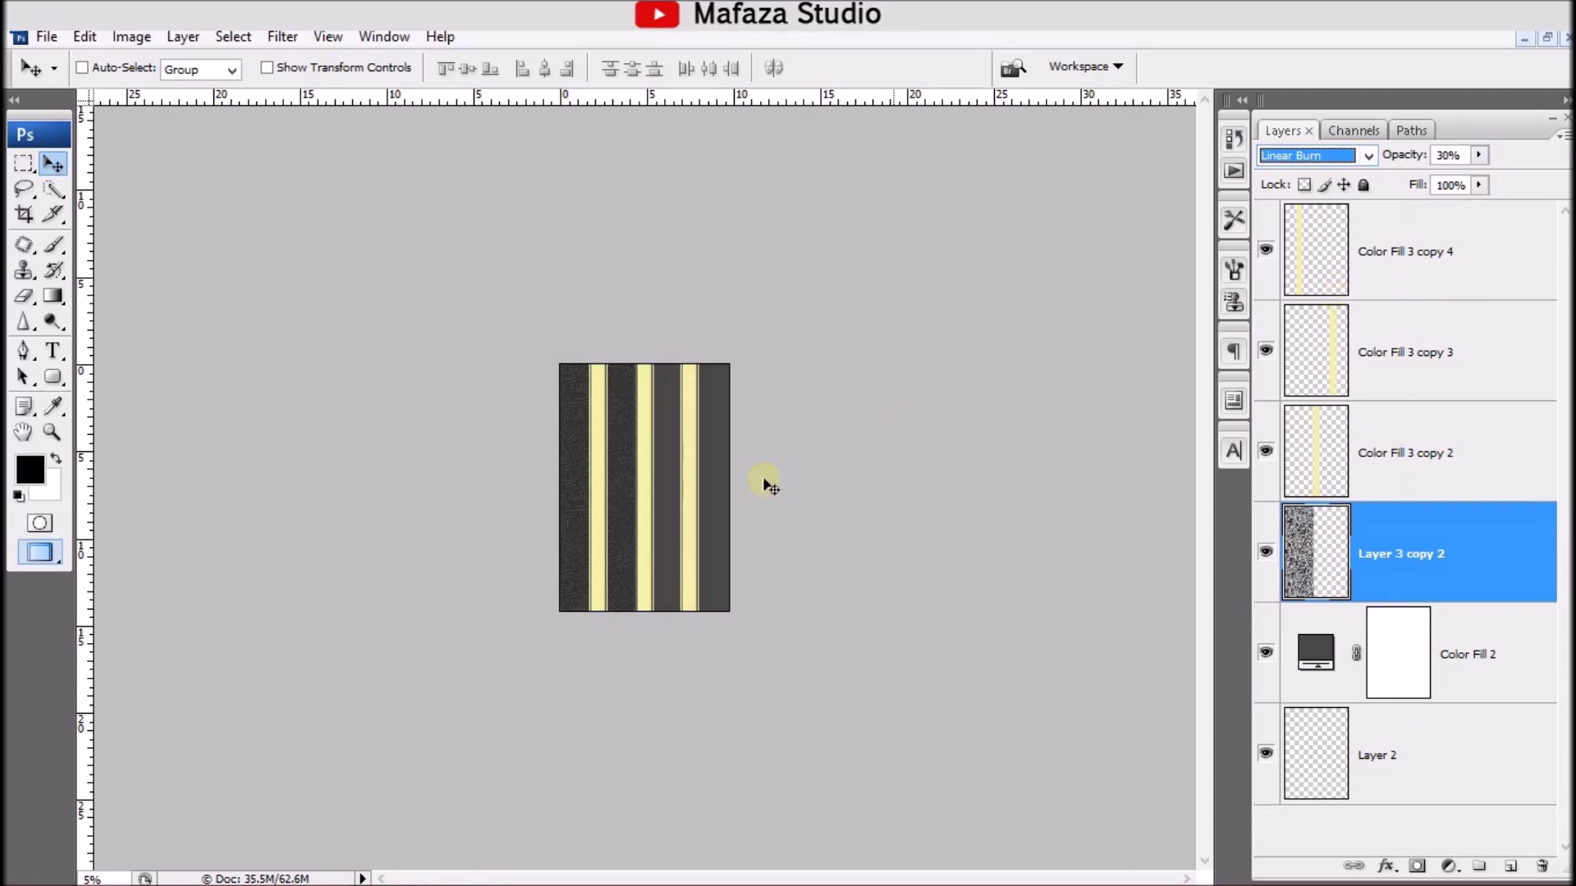
pyautogui.scroll(1, 686, 485)
pyautogui.scroll(2, 685, 484)
pyautogui.scroll(1, 686, 484)
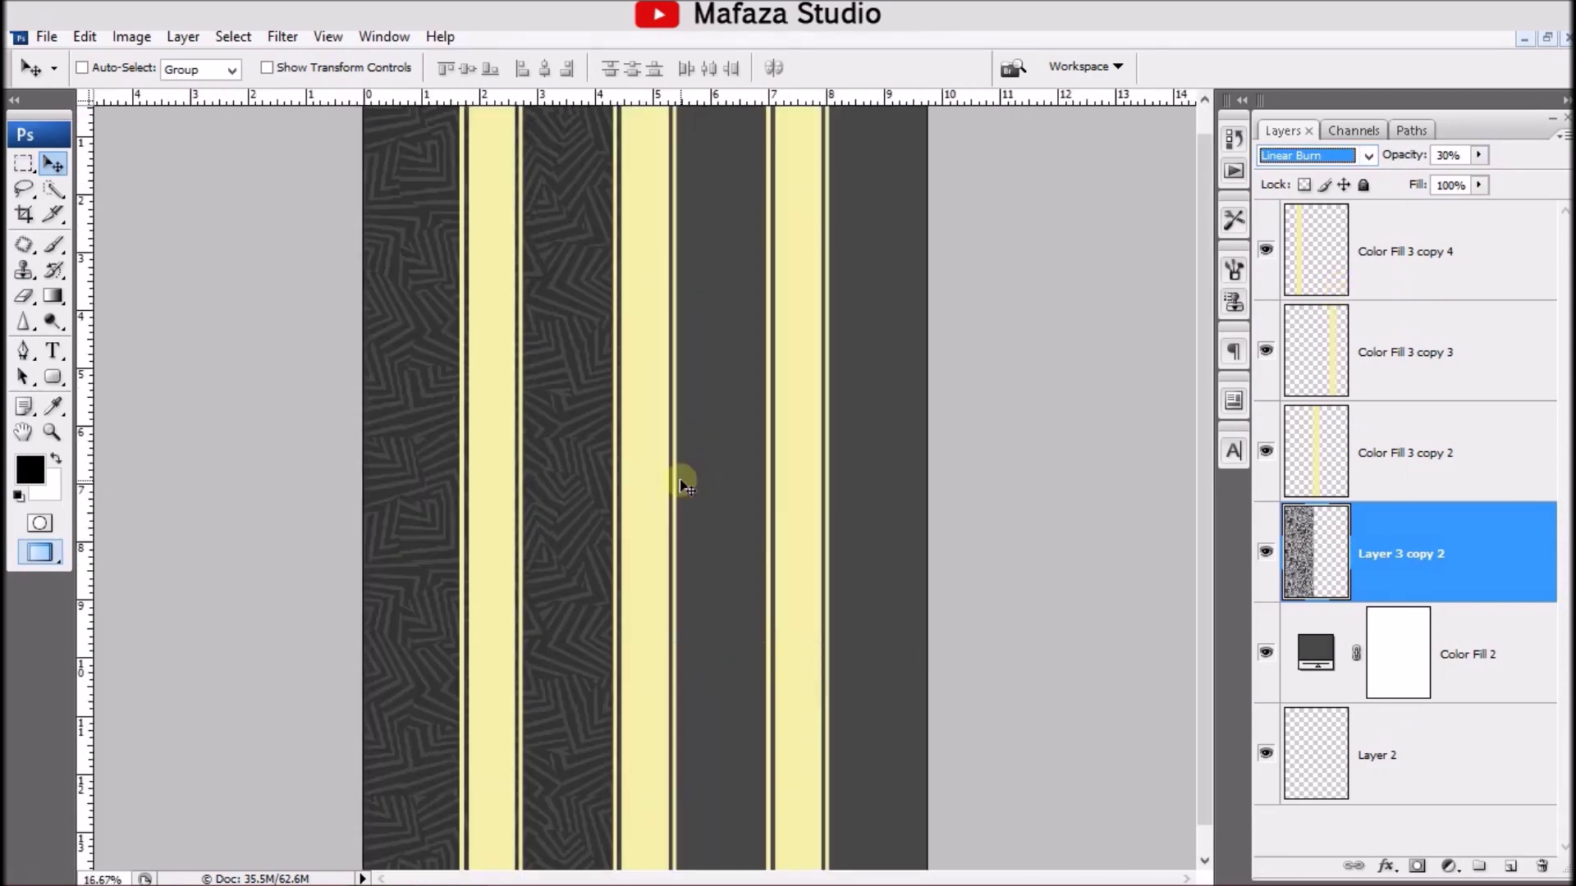
pyautogui.scroll(1, 681, 476)
pyautogui.click(1478, 154)
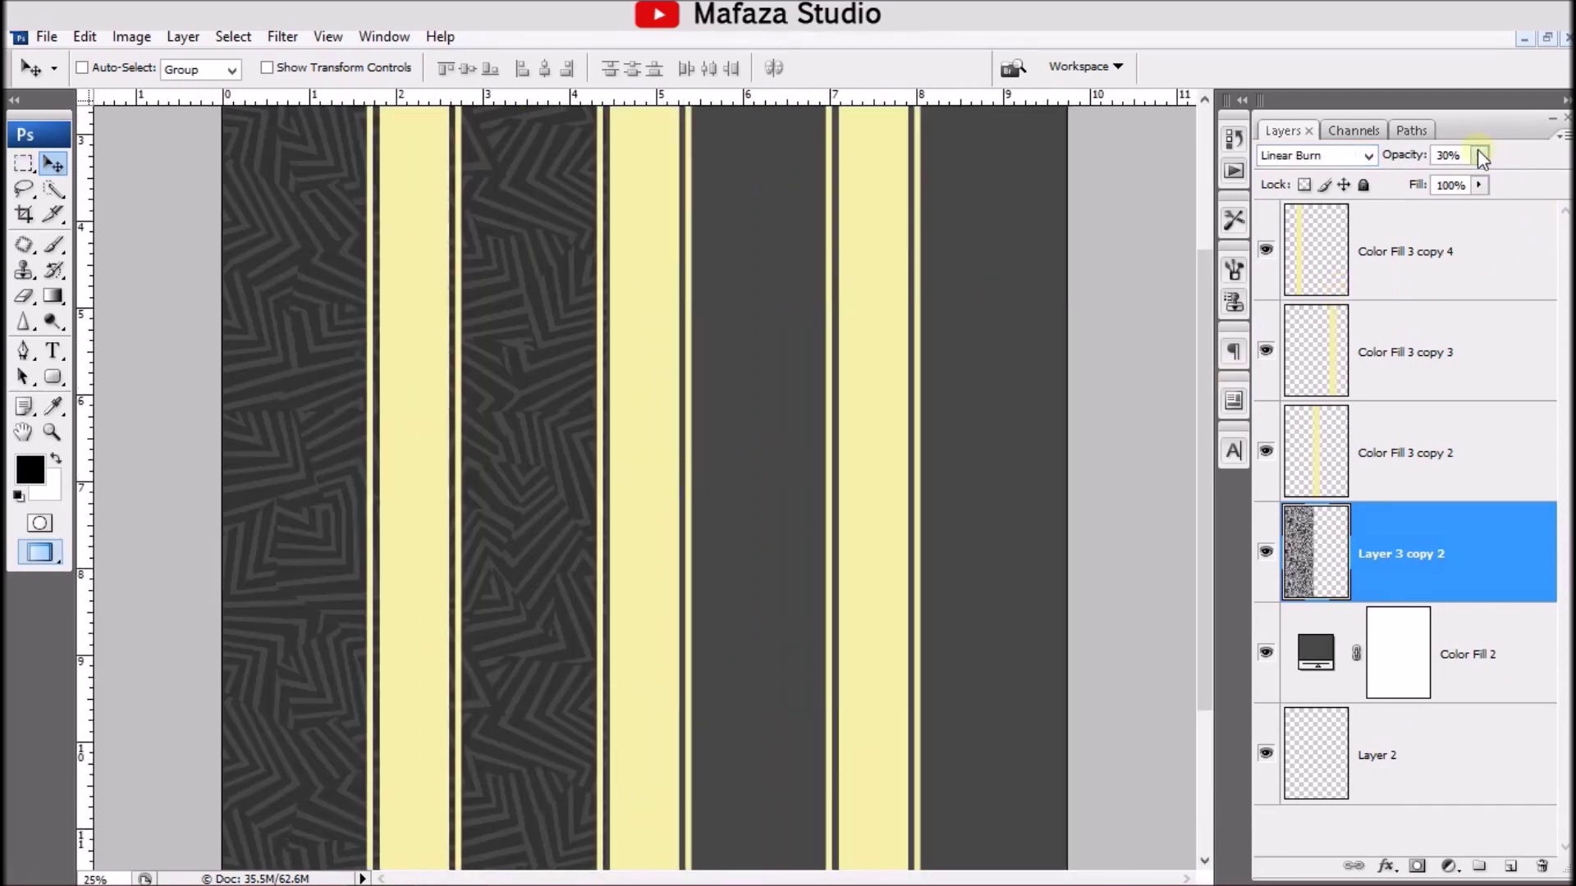
pyautogui.moveTo(1473, 187); pyautogui.dragTo(1457, 190)
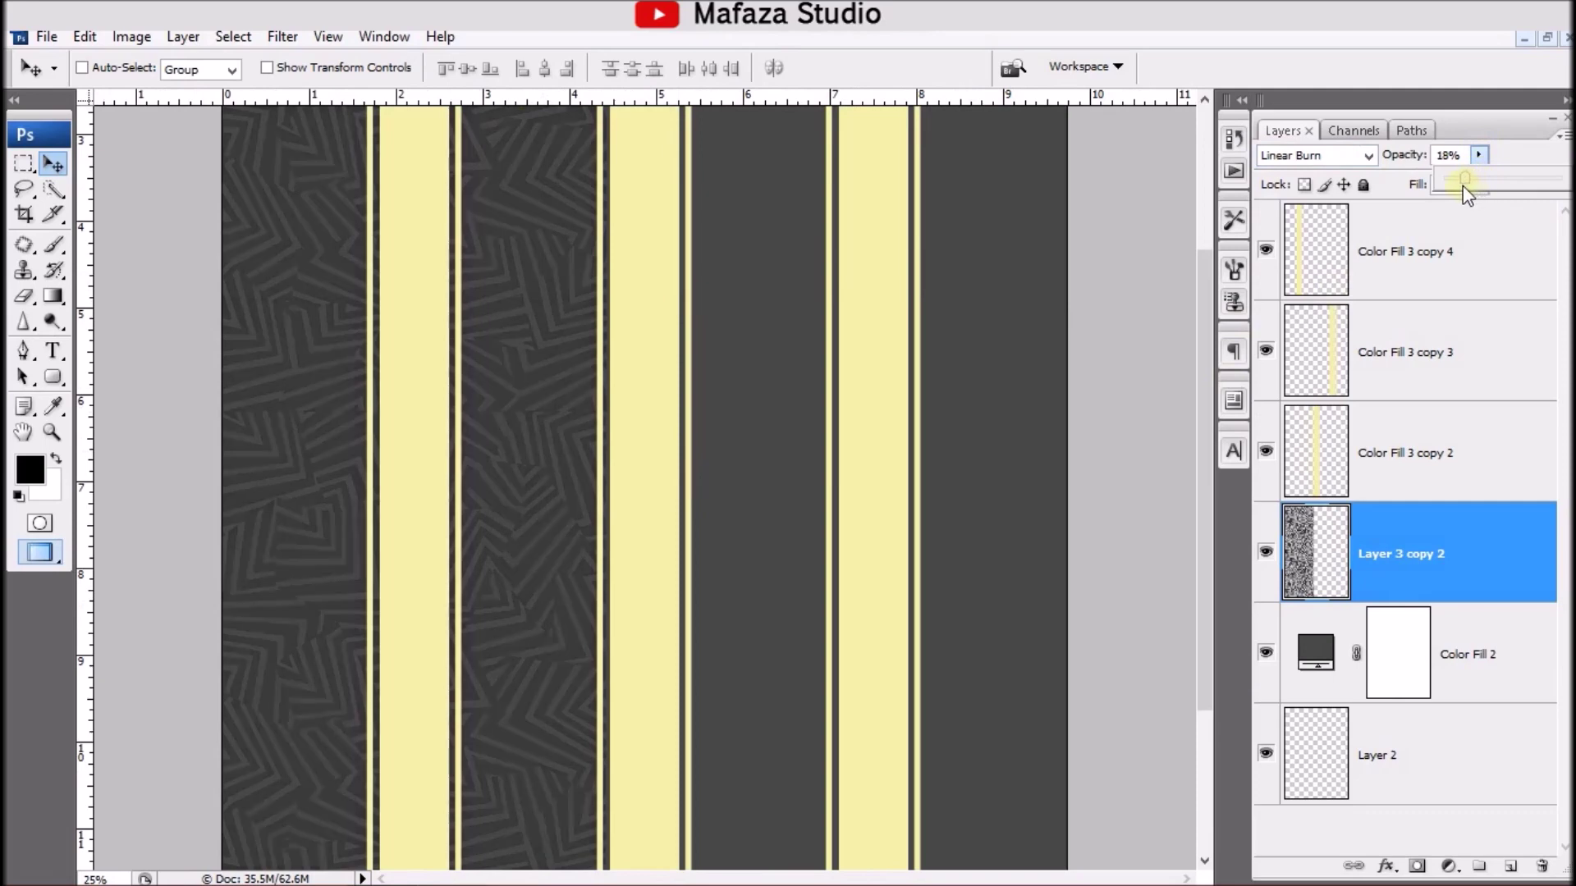
pyautogui.click(517, 375)
# Step: Duplicate the faint texture and shift the copy over the right-hand dark area
pyautogui.scroll(-1, 518, 378)
pyautogui.click(1420, 558)
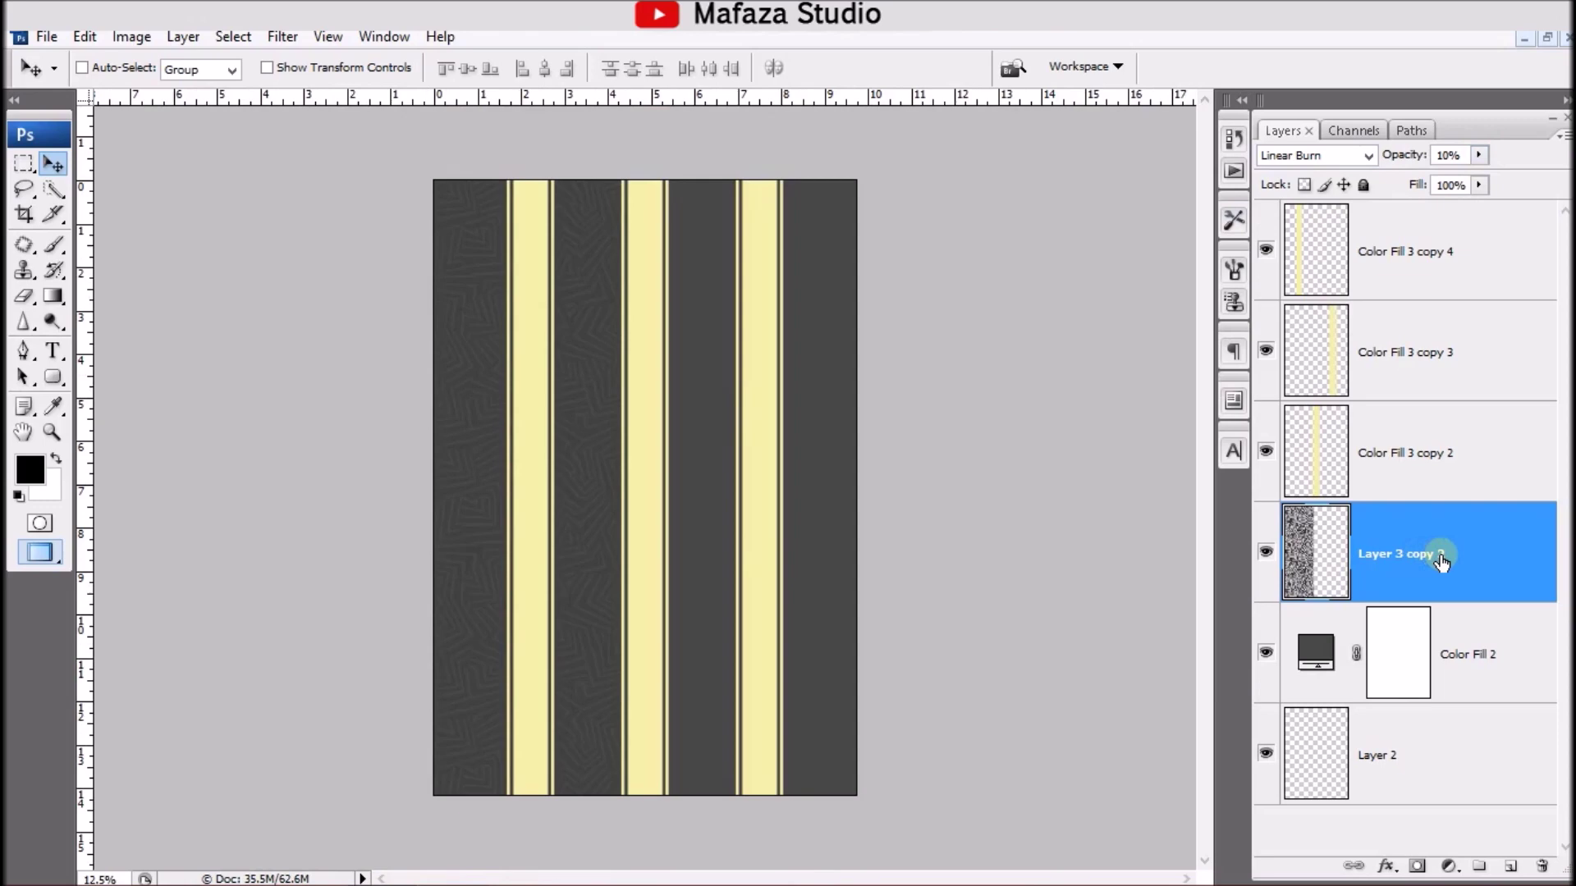
pyautogui.hotkey('ctrl', 'j')
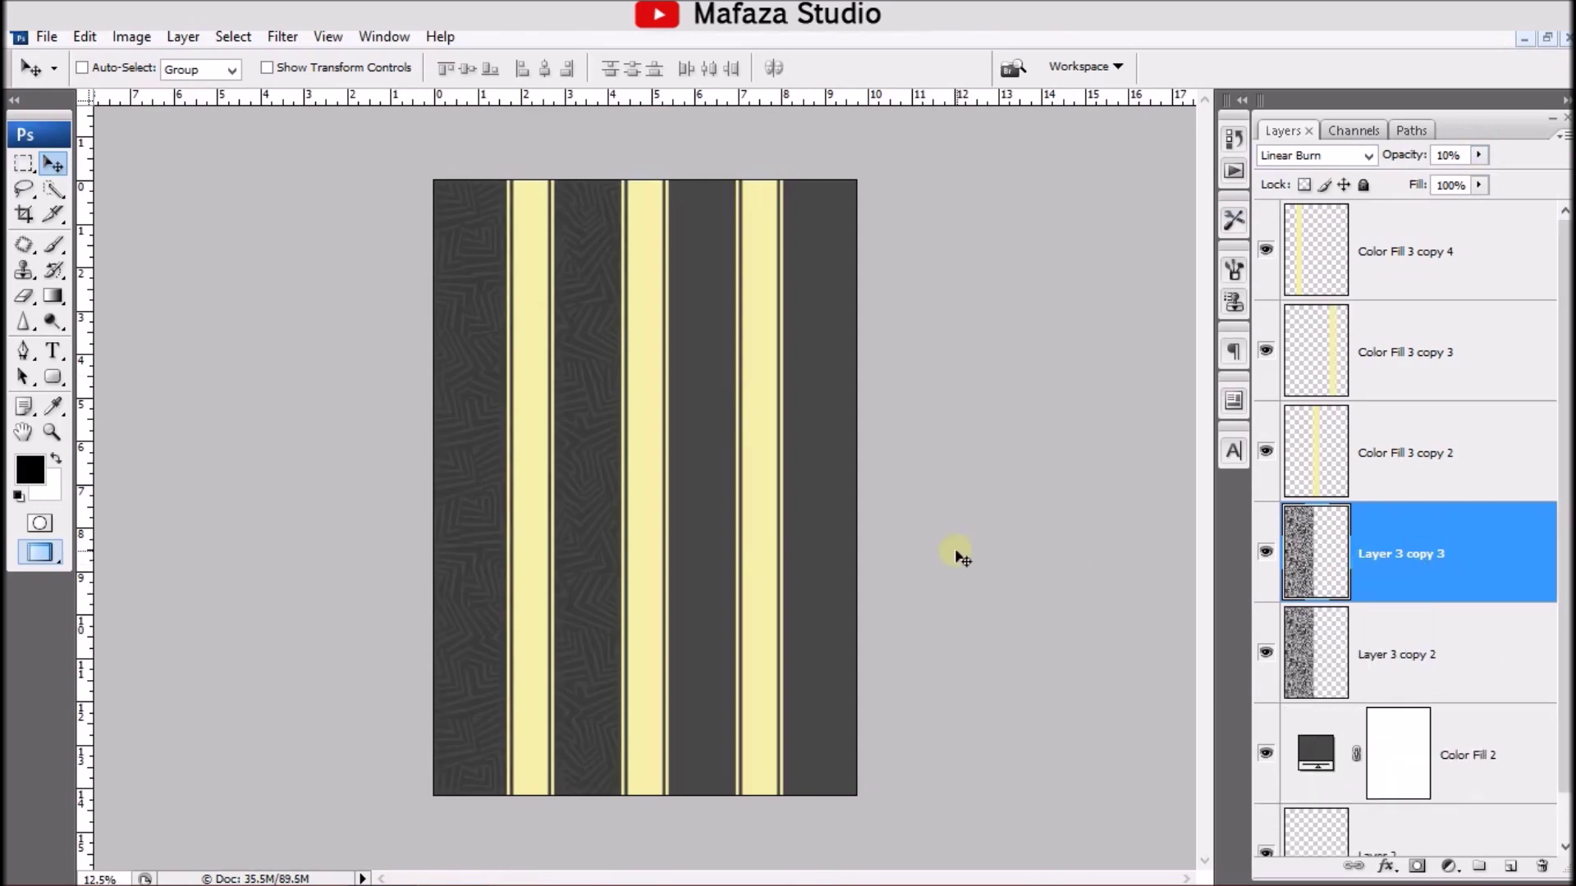
pyautogui.scroll(-1, 738, 492)
pyautogui.moveTo(634, 465); pyautogui.dragTo(786, 467)
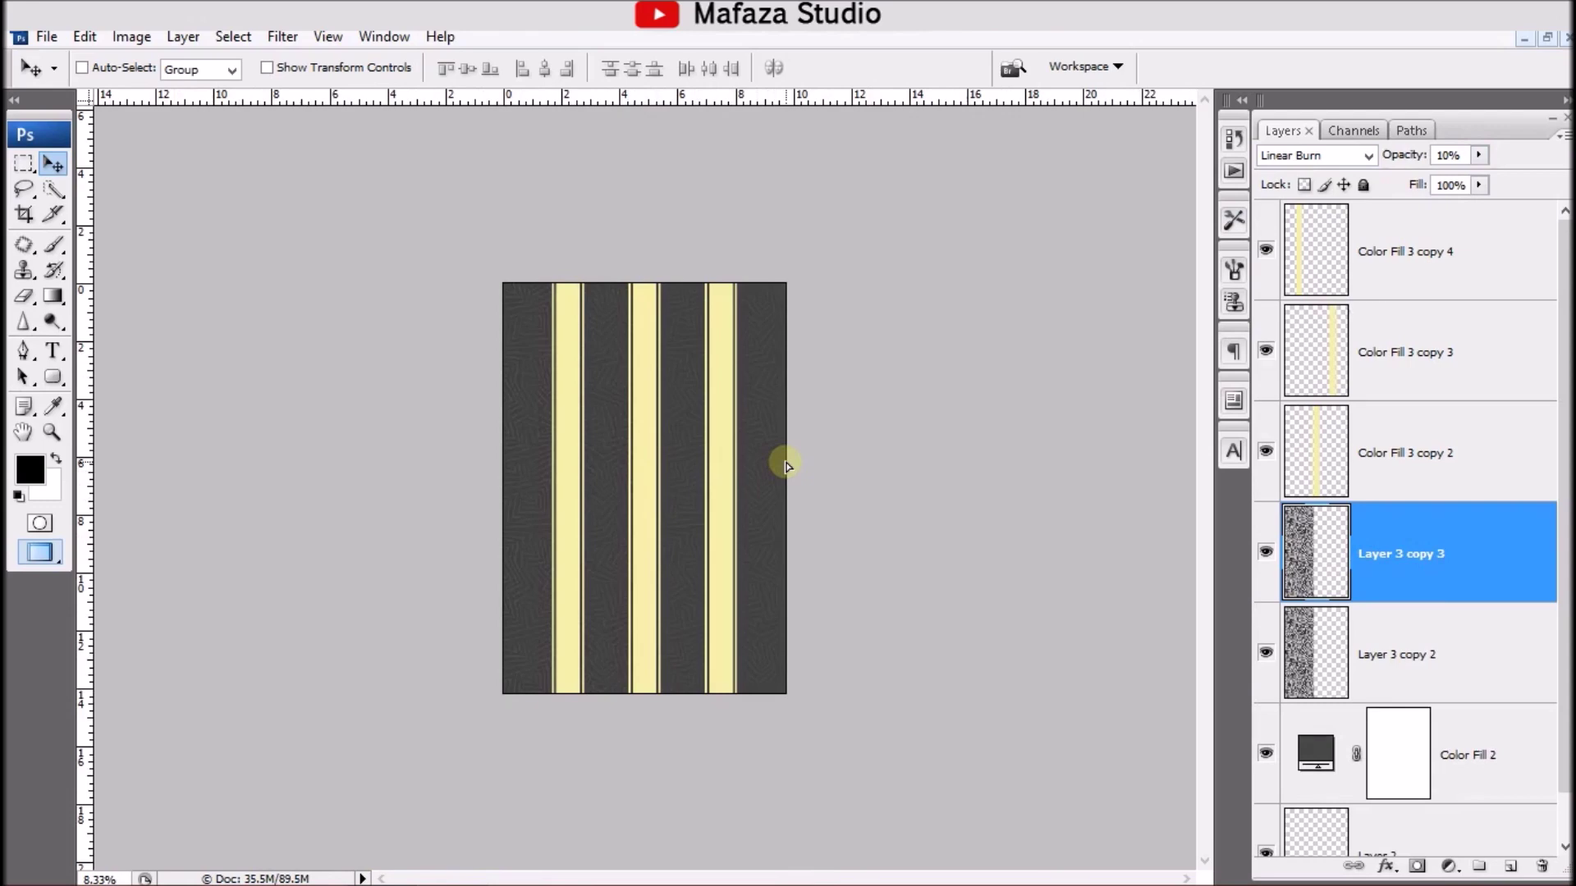
# Step: Flip the texture copy horizontally so it mirrors the left texture on the right half
pyautogui.hotkey('ctrl', '+')
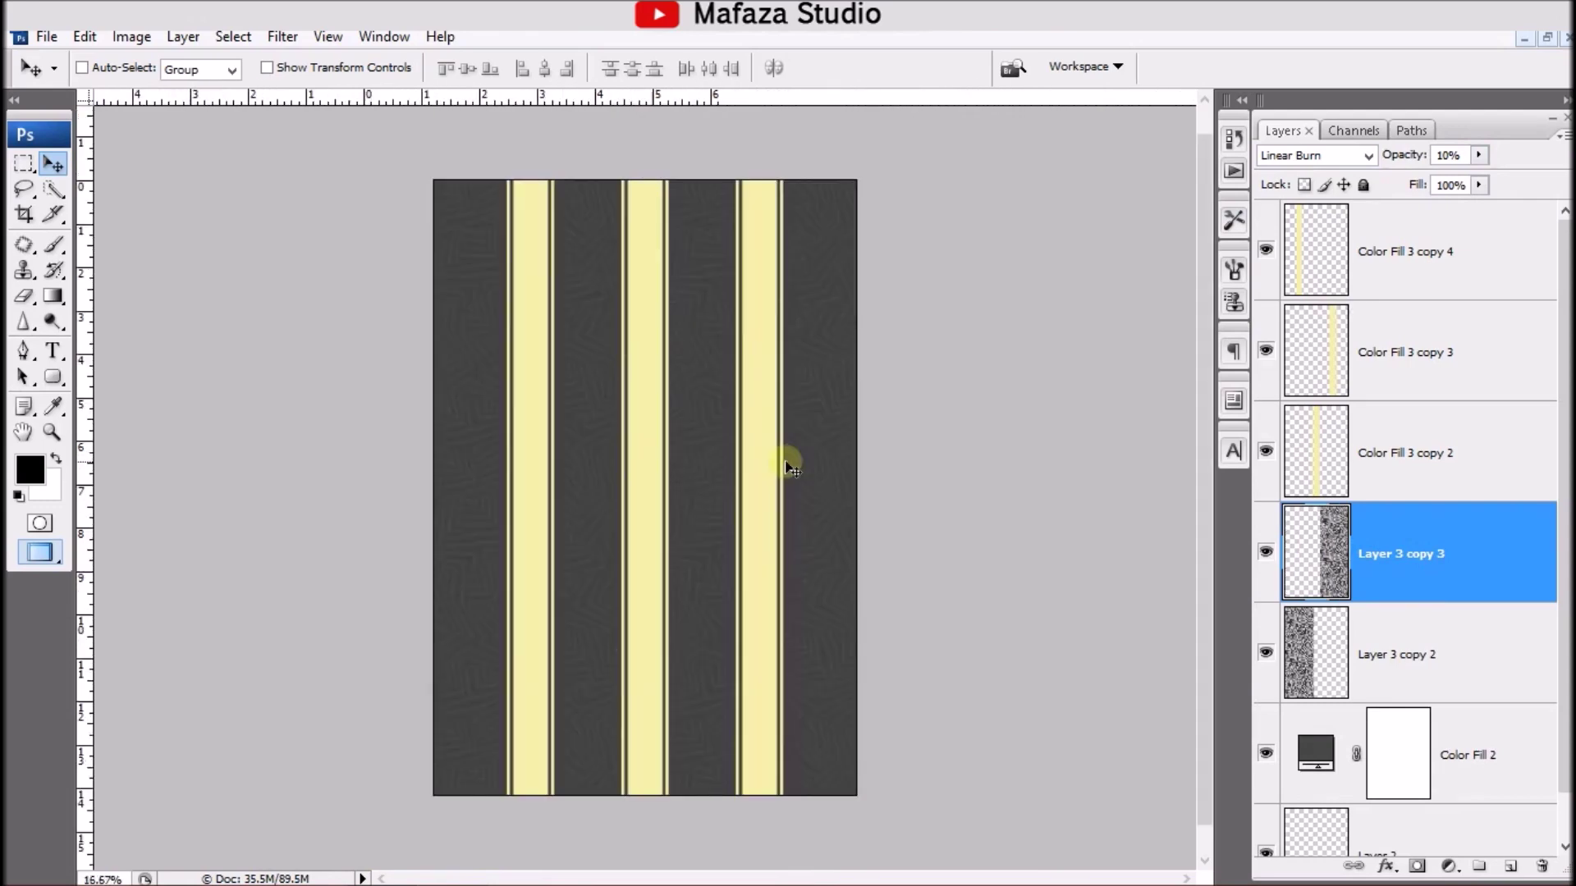
pyautogui.hotkey('ctrl', '+')
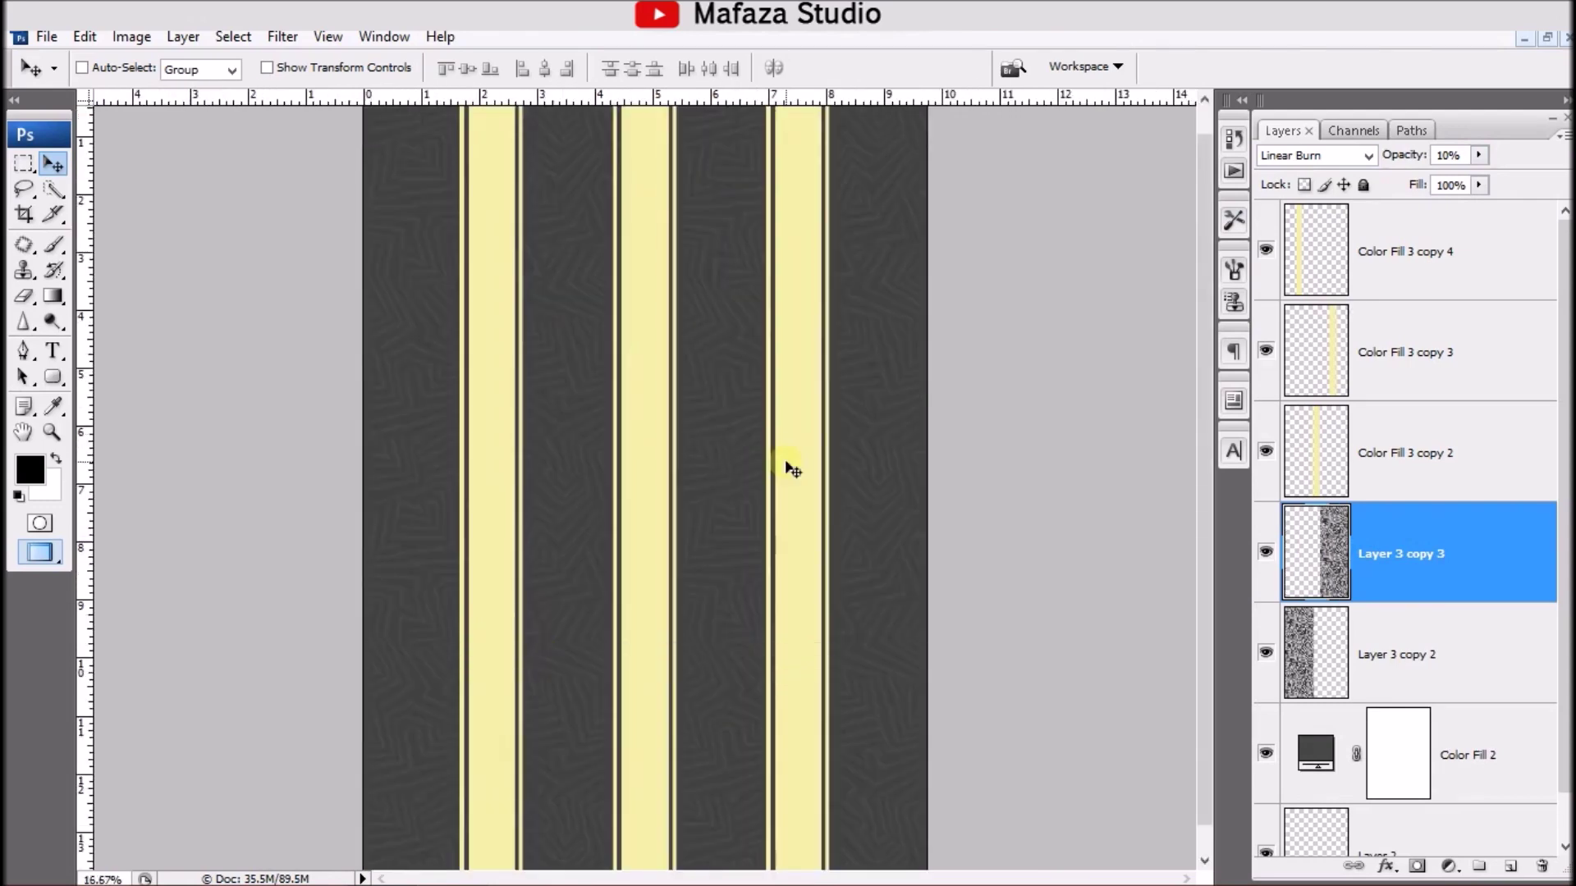
pyautogui.hotkey('ctrl', '-')
pyautogui.hotkey('ctrl', 't')
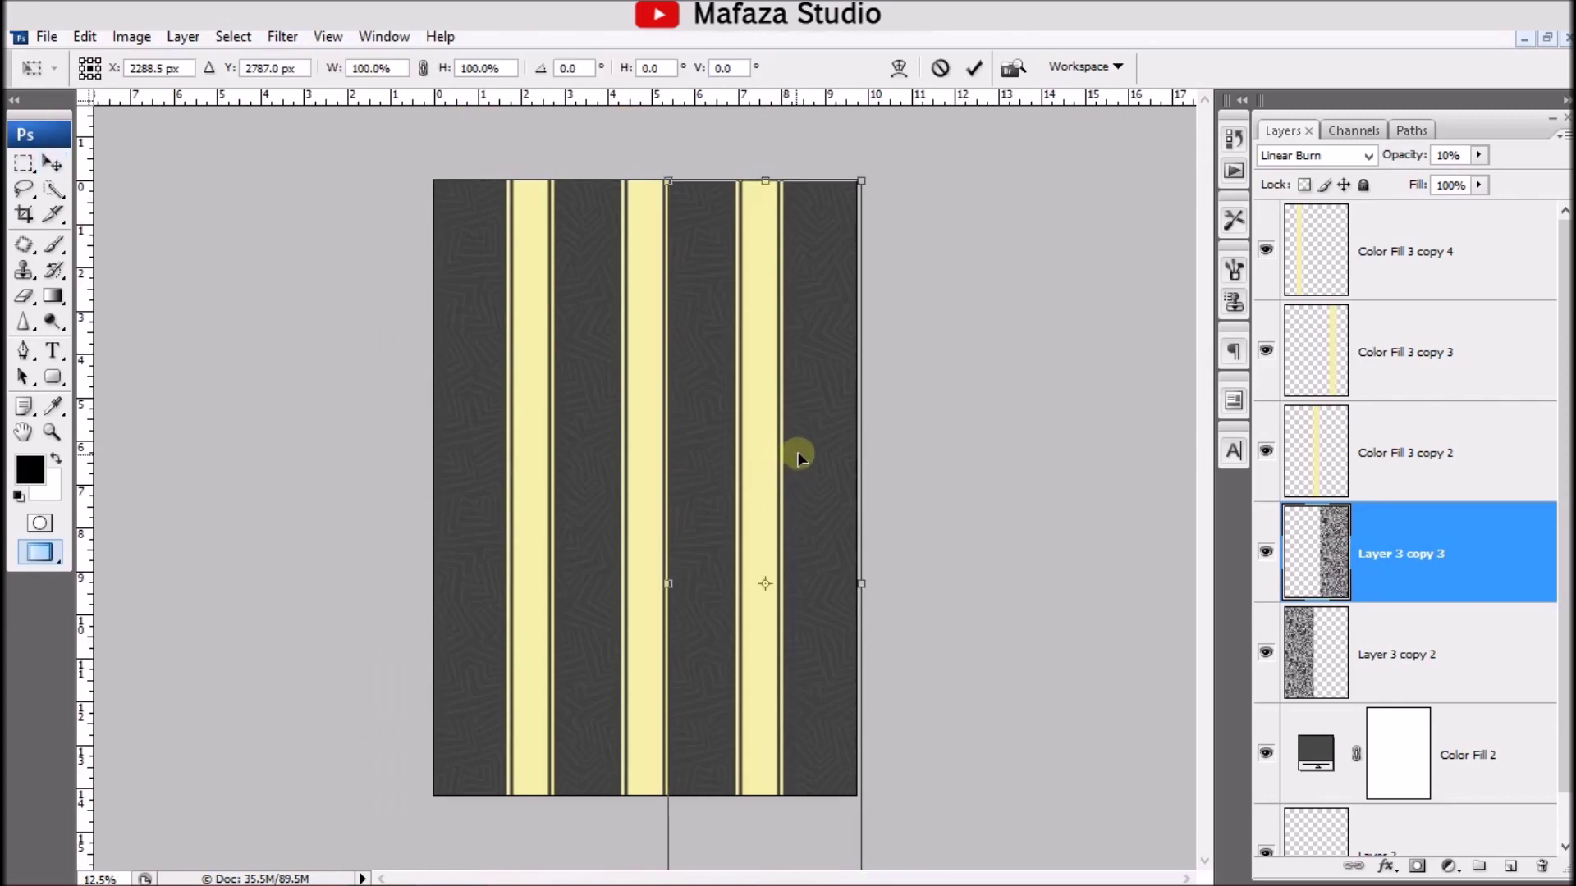
pyautogui.rightClick(815, 454)
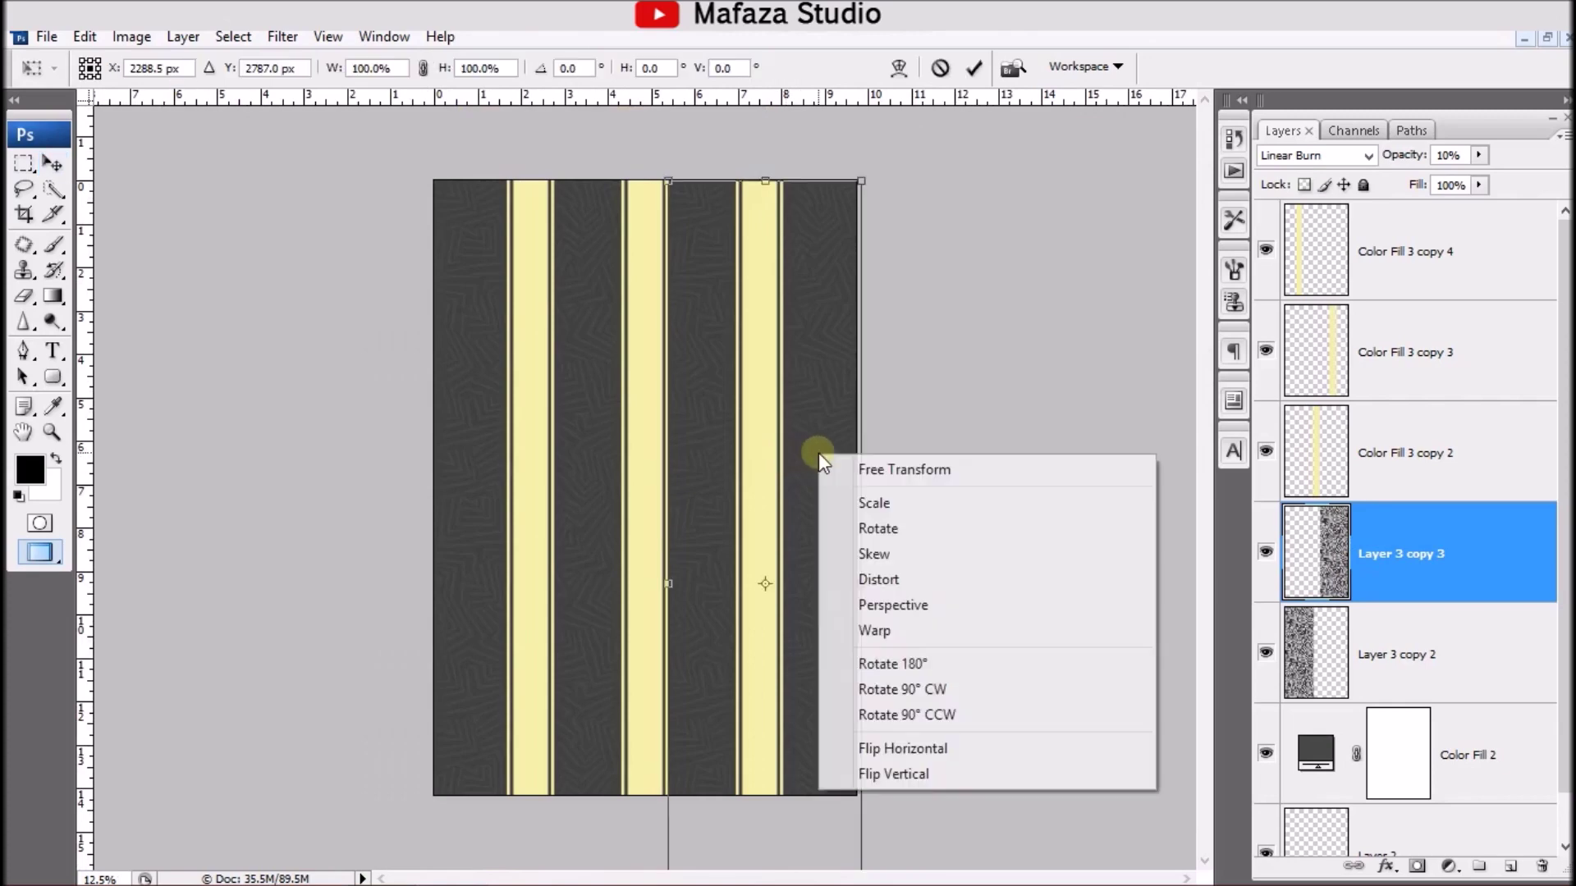
pyautogui.click(985, 749)
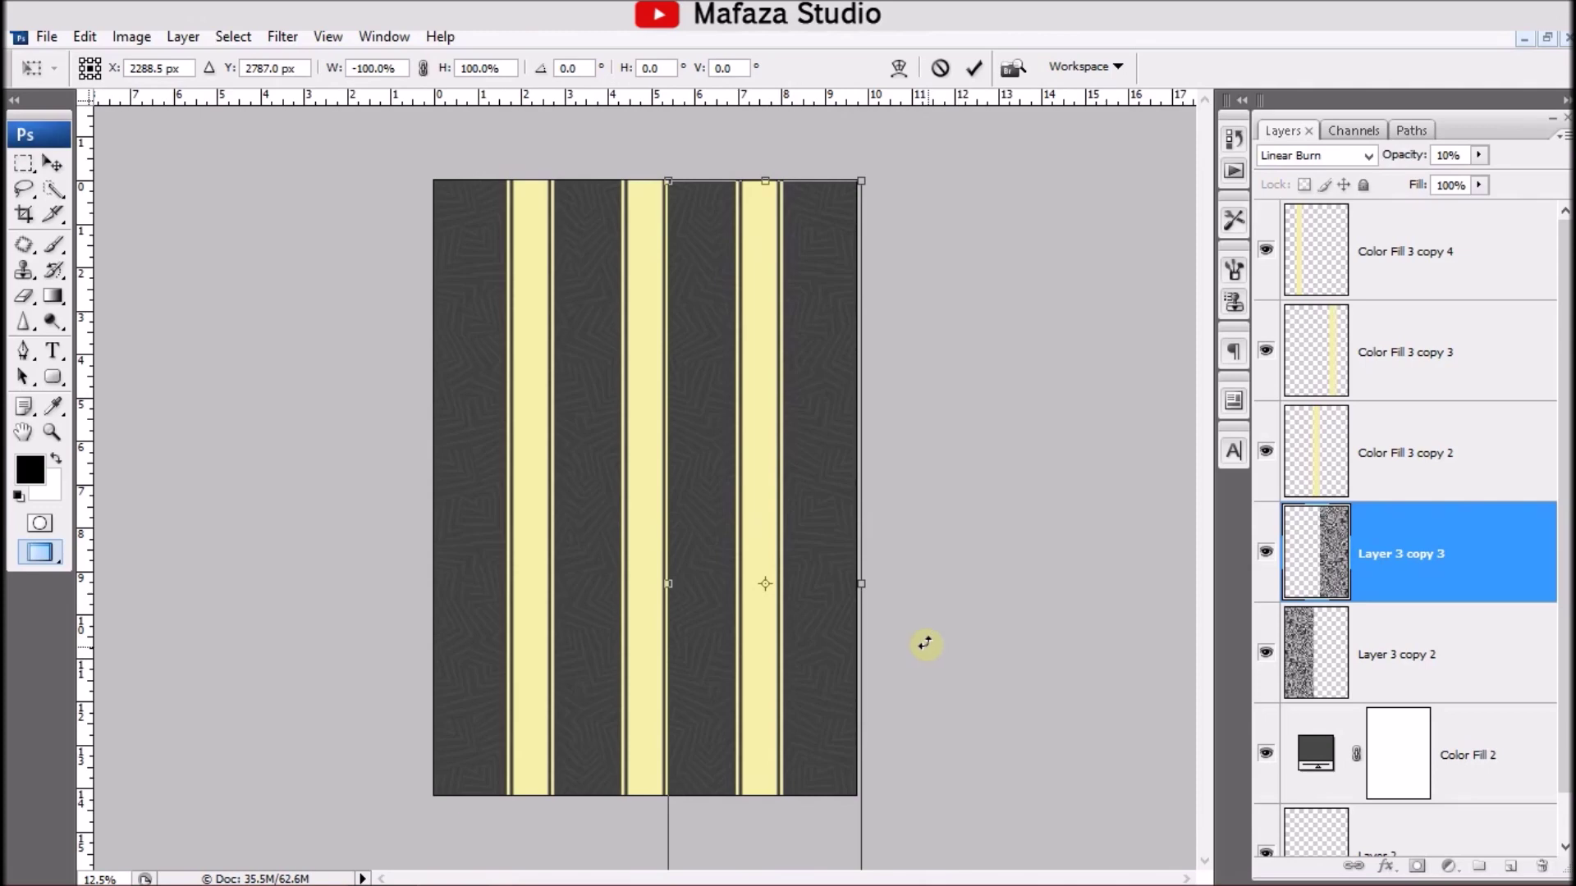
pyautogui.press('Return')
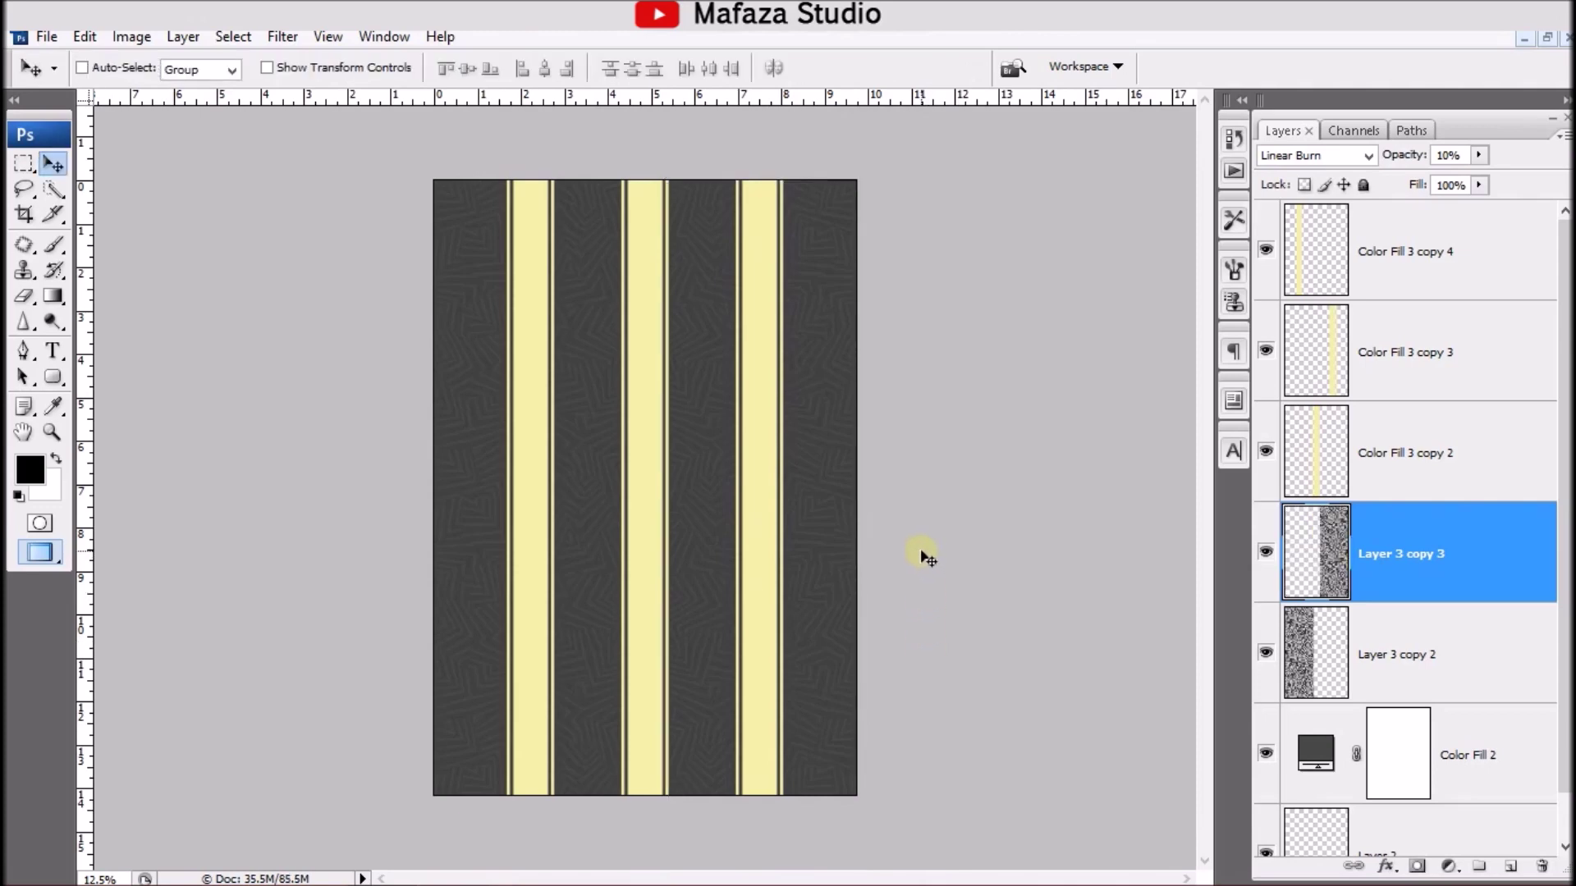
pyautogui.hotkey('ctrl', '-')
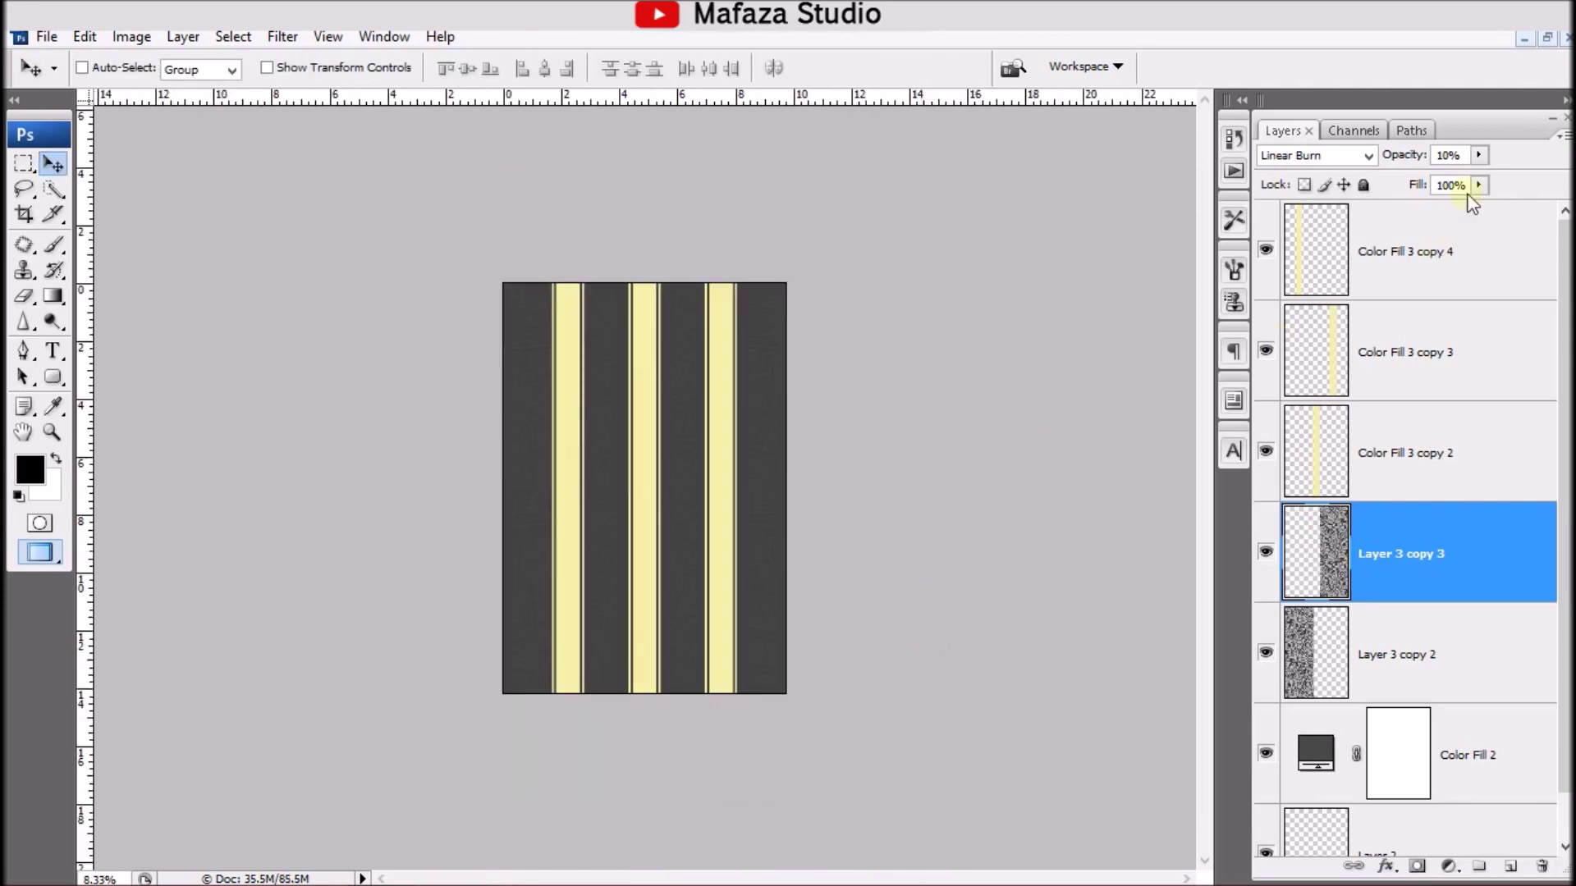
# Step: Drag the Football Club crest from its document into the jersey file
pyautogui.click(1547, 39)
pyautogui.moveTo(1036, 119); pyautogui.dragTo(1054, 254)
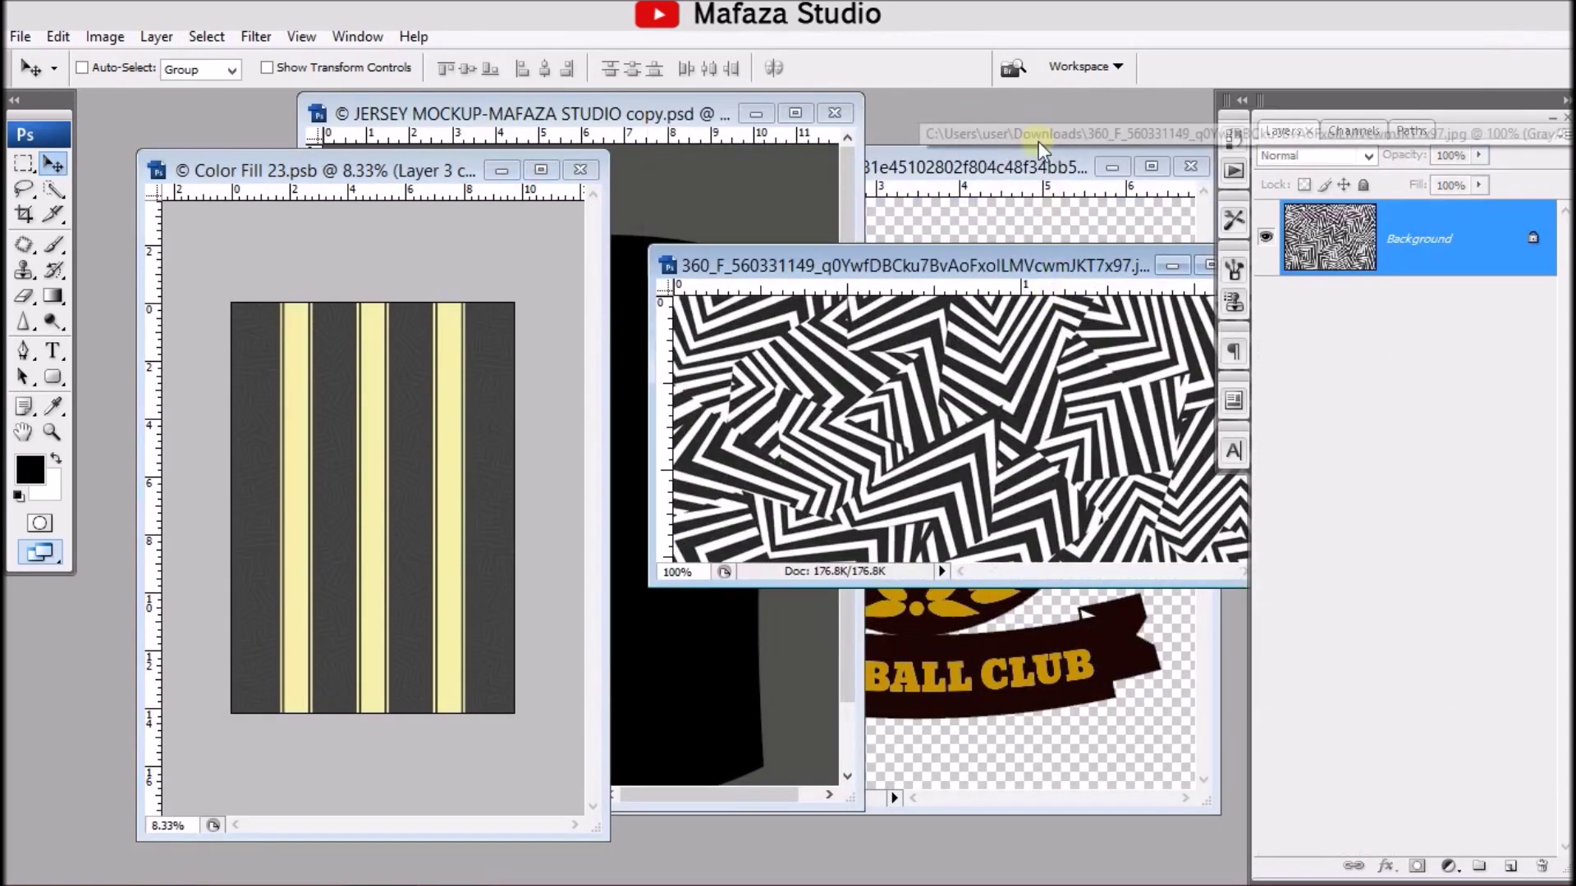
pyautogui.click(995, 177)
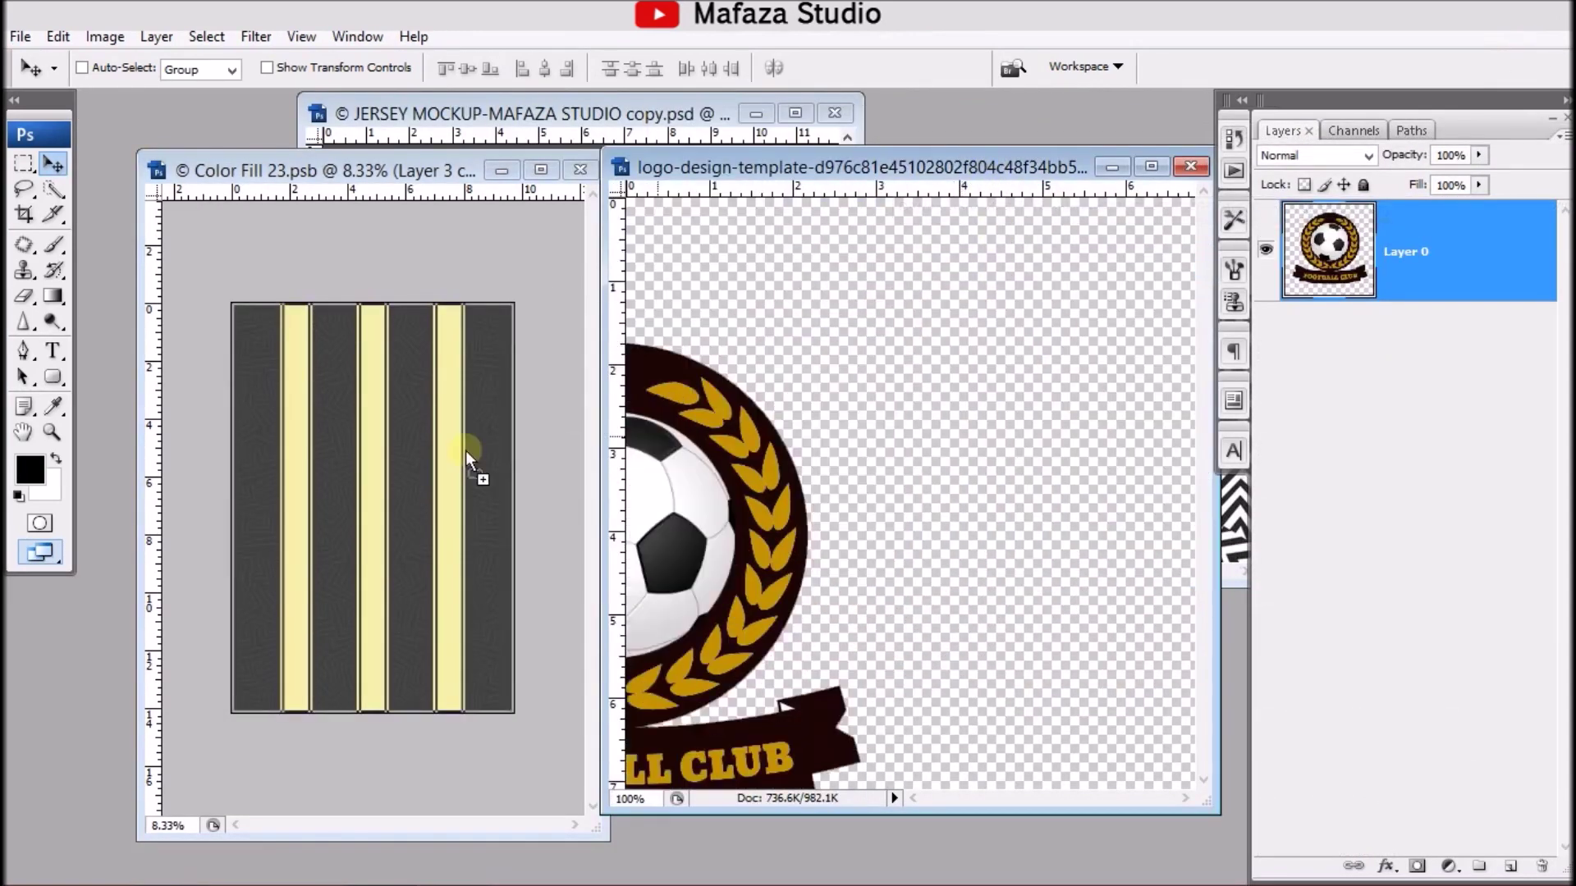
pyautogui.moveTo(969, 349); pyautogui.dragTo(420, 405)
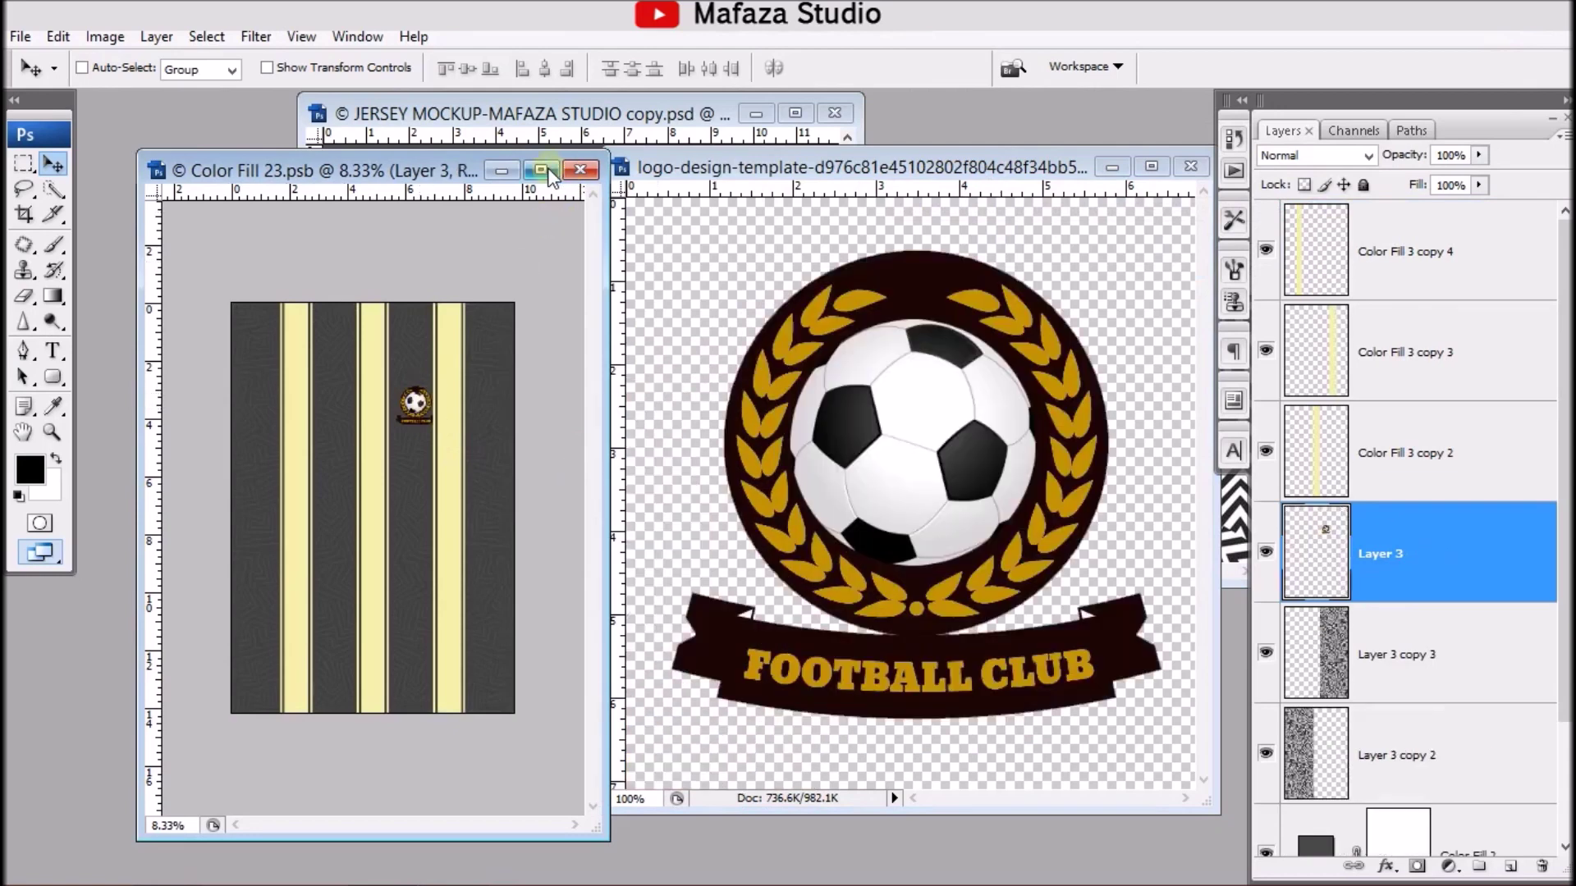
pyautogui.click(540, 170)
# Step: Move the crest layer to the top of the stack and place it on the right yellow stripe
pyautogui.moveTo(692, 389); pyautogui.dragTo(704, 376)
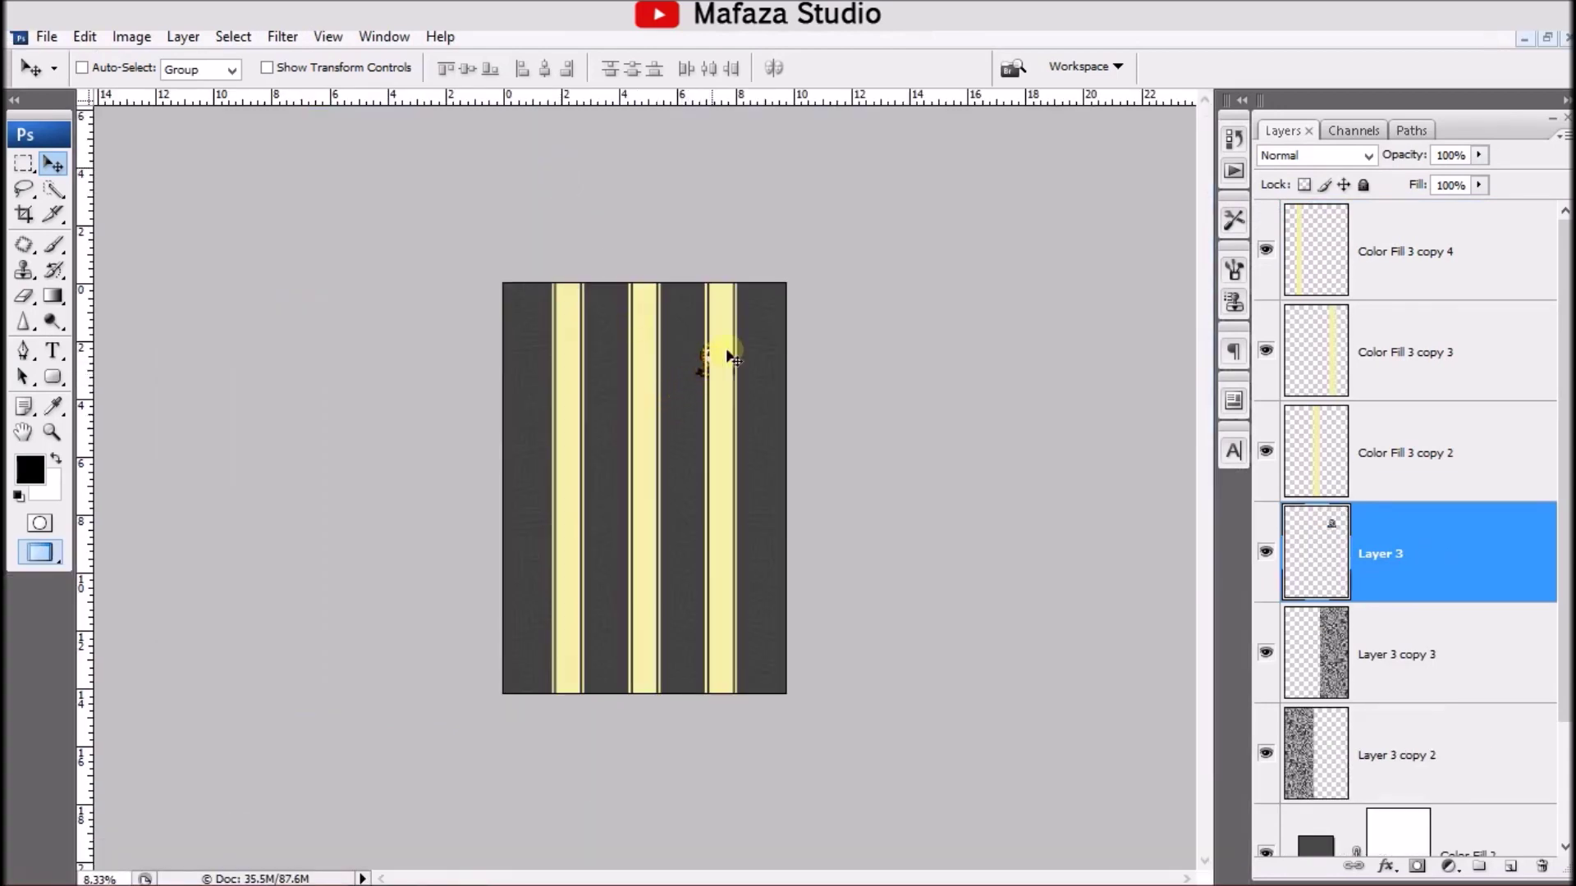
pyautogui.moveTo(1460, 552); pyautogui.dragTo(1499, 229)
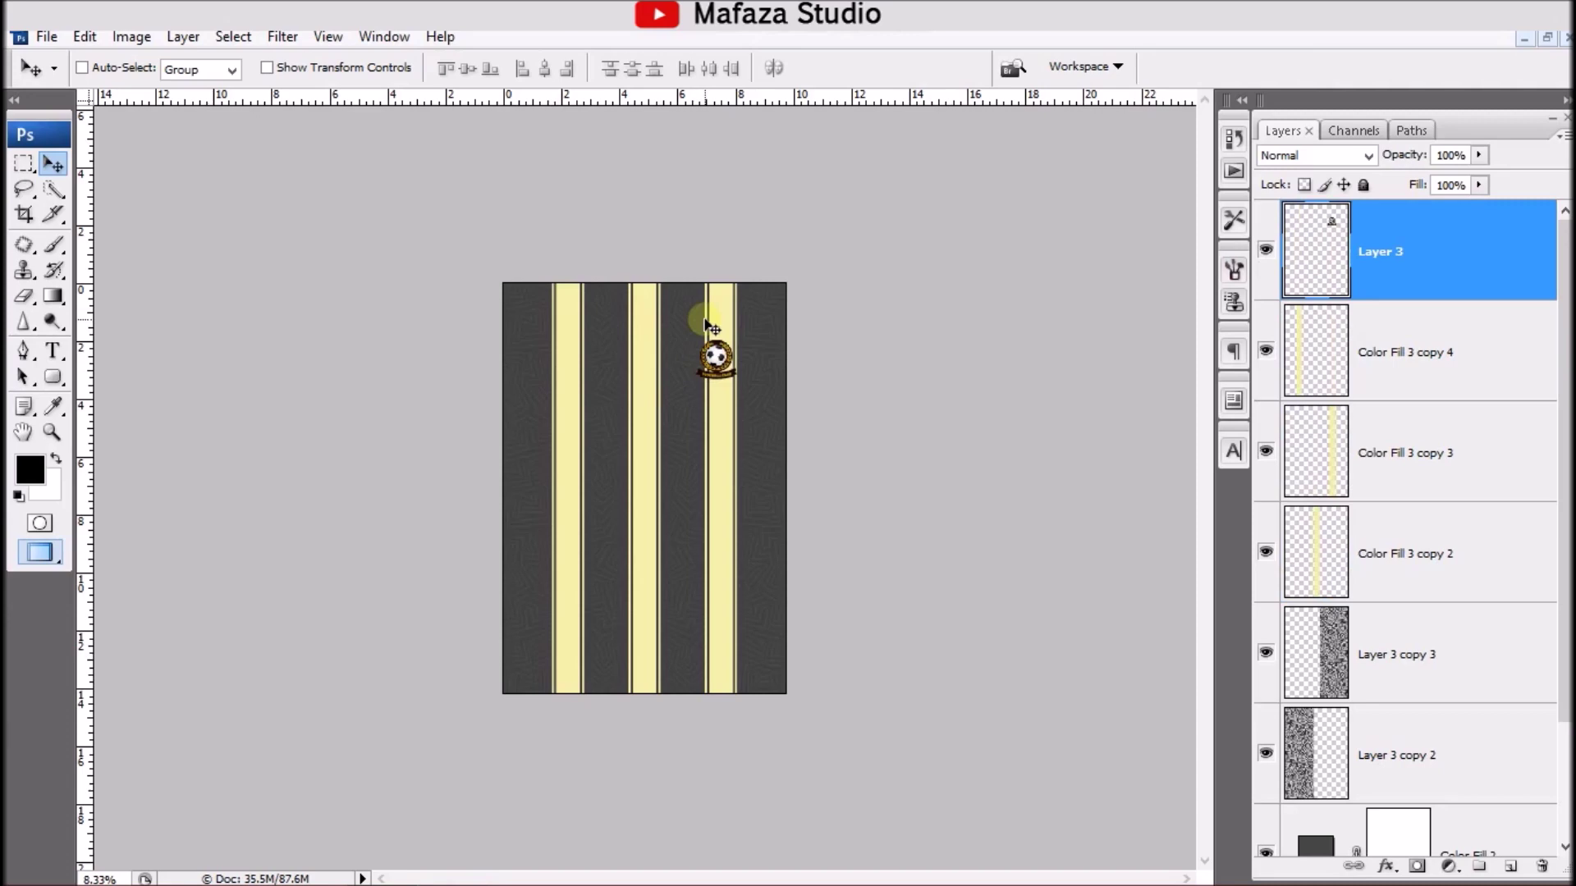
pyautogui.hotkey('ctrl', '+')
pyautogui.hotkey('ctrl', '+')
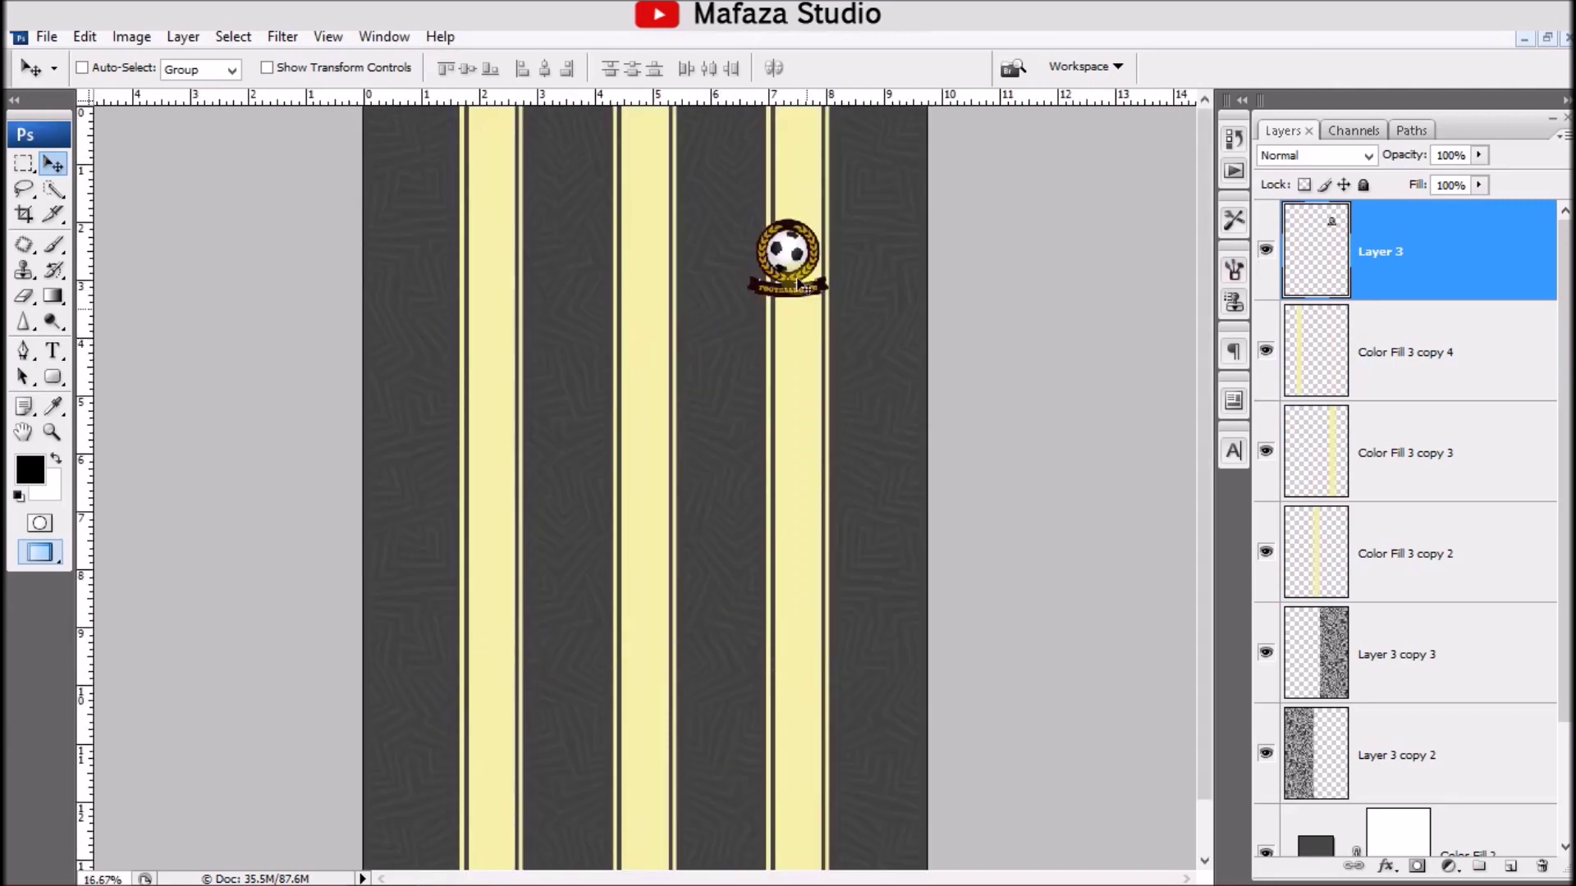
pyautogui.hotkey('ctrl', '+')
pyautogui.moveTo(883, 235)
pyautogui.mouseDown()
pyautogui.moveTo(865, 340)
pyautogui.moveTo(867, 293)
pyautogui.mouseUp()
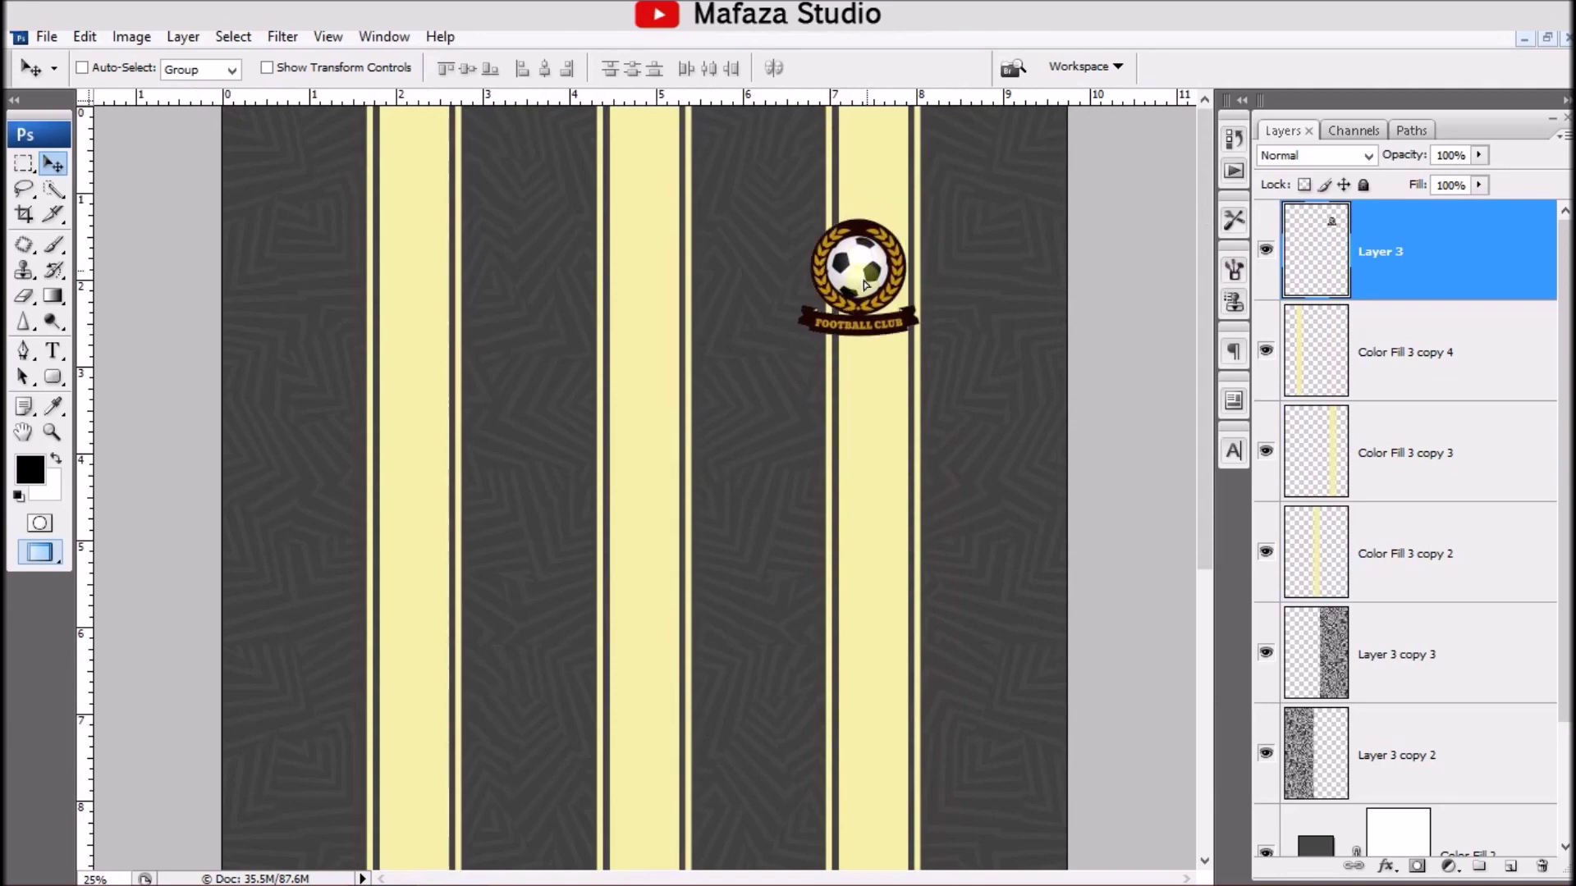
pyautogui.hotkey('ctrl', '-')
pyautogui.moveTo(755, 261); pyautogui.dragTo(761, 277)
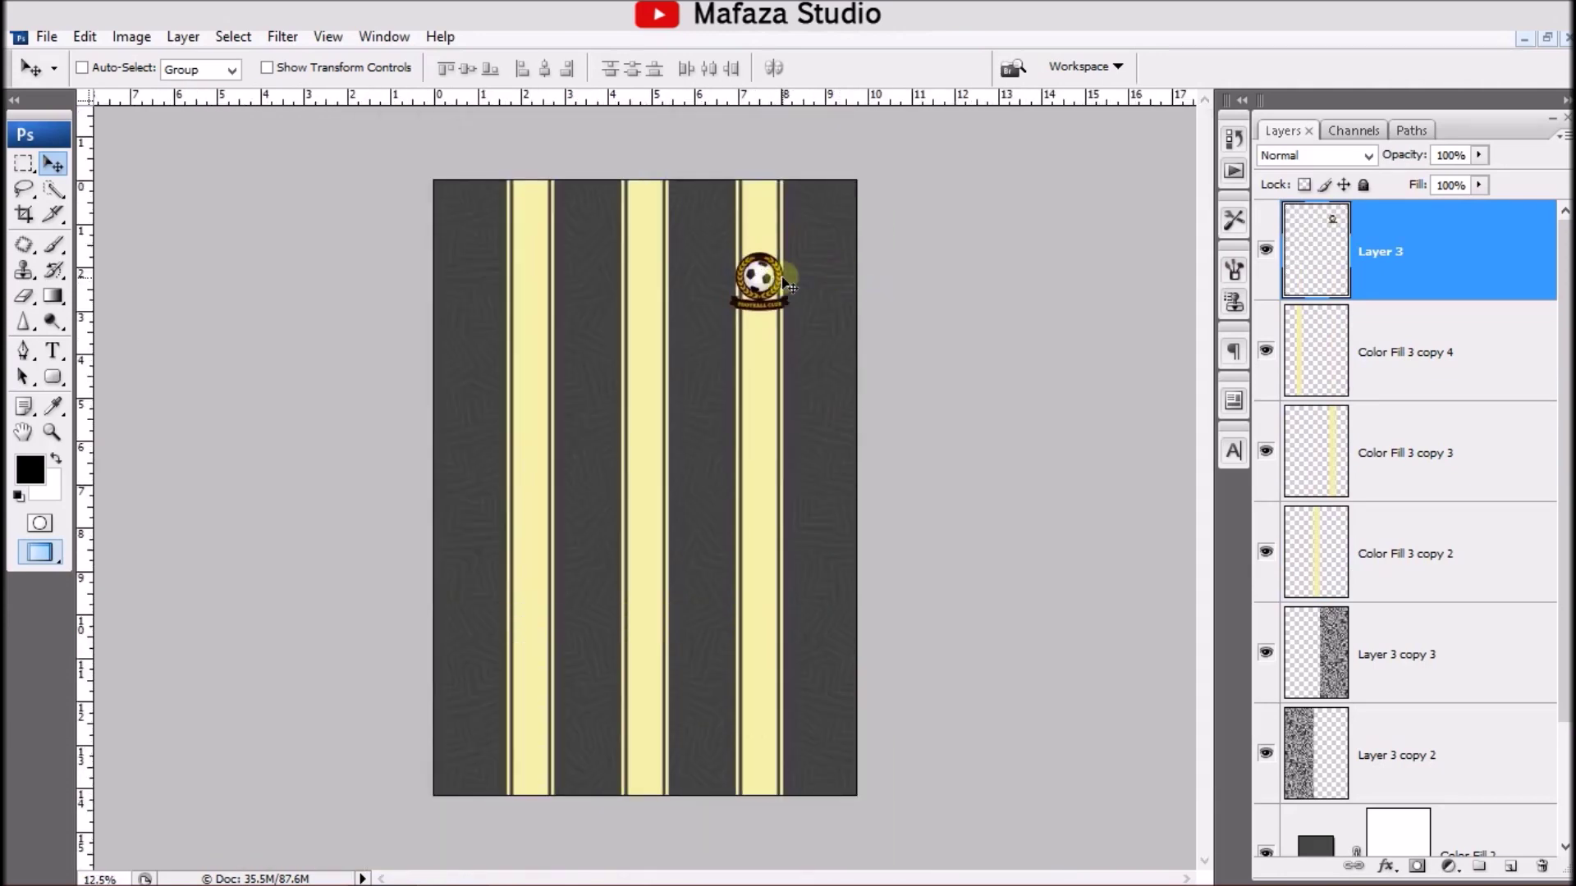
# Step: Shrink the crest to about three-quarters size
pyautogui.hotkey('ctrl', 't')
pyautogui.moveTo(789, 251)
pyautogui.mouseDown()
pyautogui.moveTo(776, 282)
pyautogui.moveTo(747, 270)
pyautogui.moveTo(762, 274)
pyautogui.mouseUp()
pyautogui.press('Return')
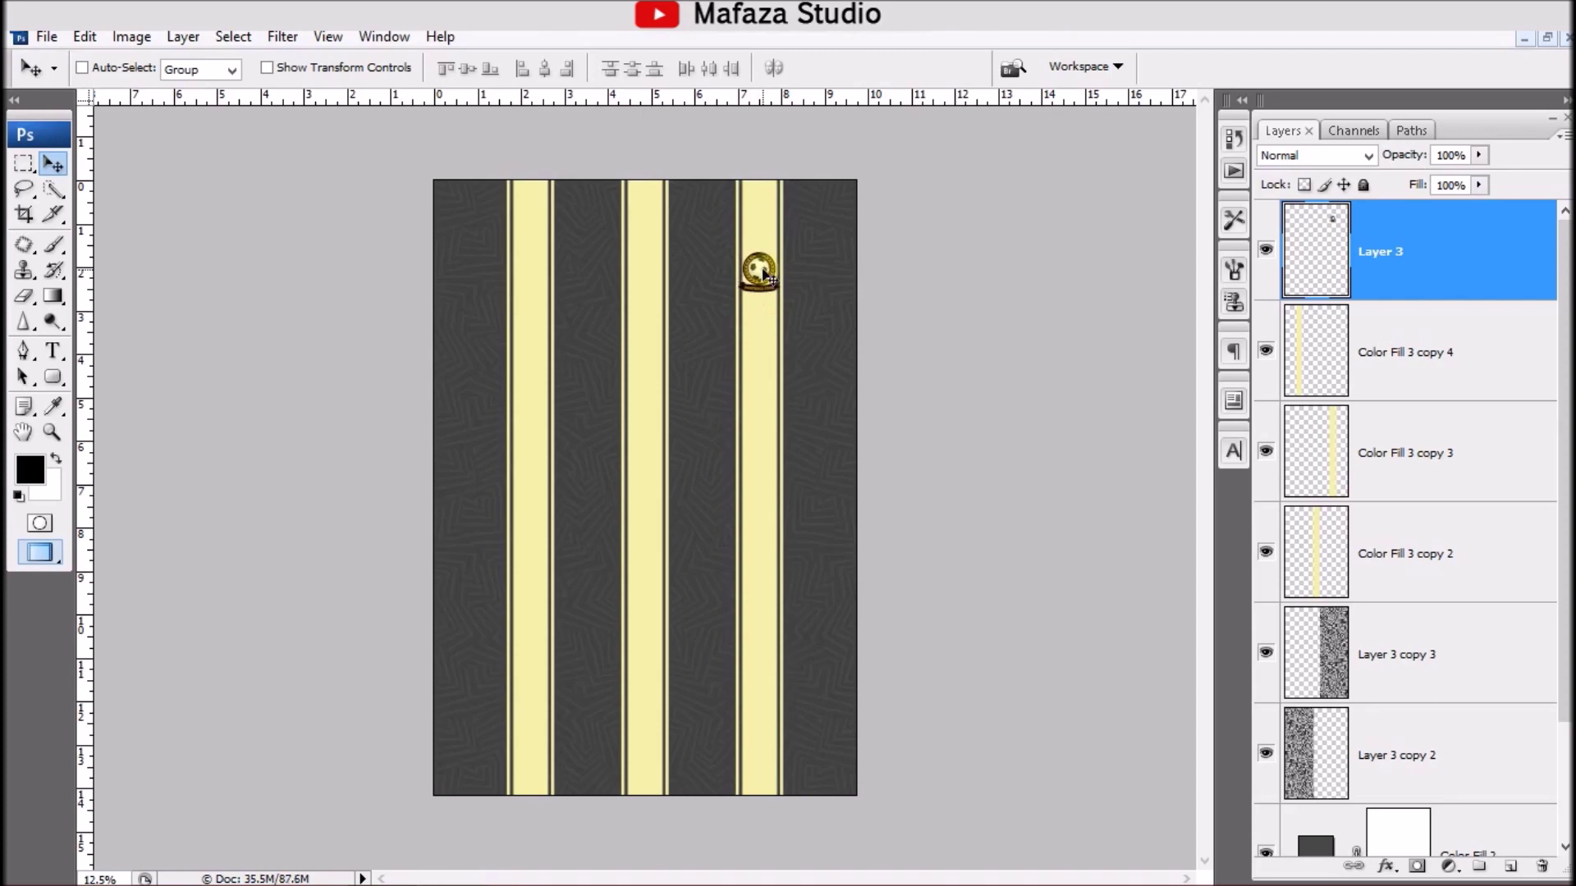
pyautogui.scroll(3, 804, 277)
pyautogui.moveTo(801, 271); pyautogui.dragTo(964, 419)
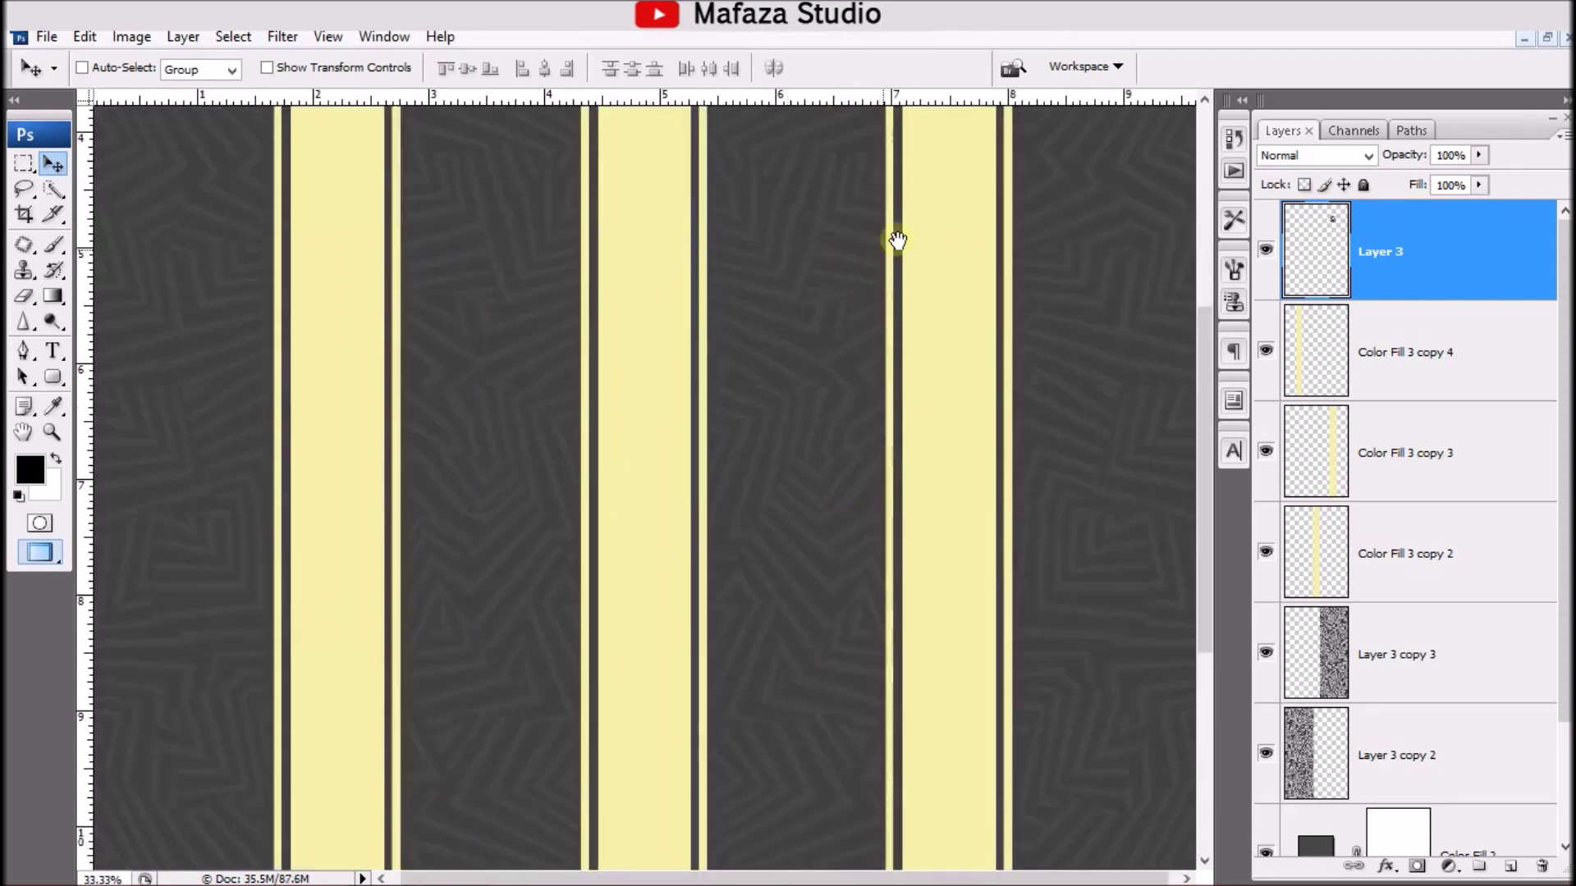
pyautogui.scroll(2, 963, 418)
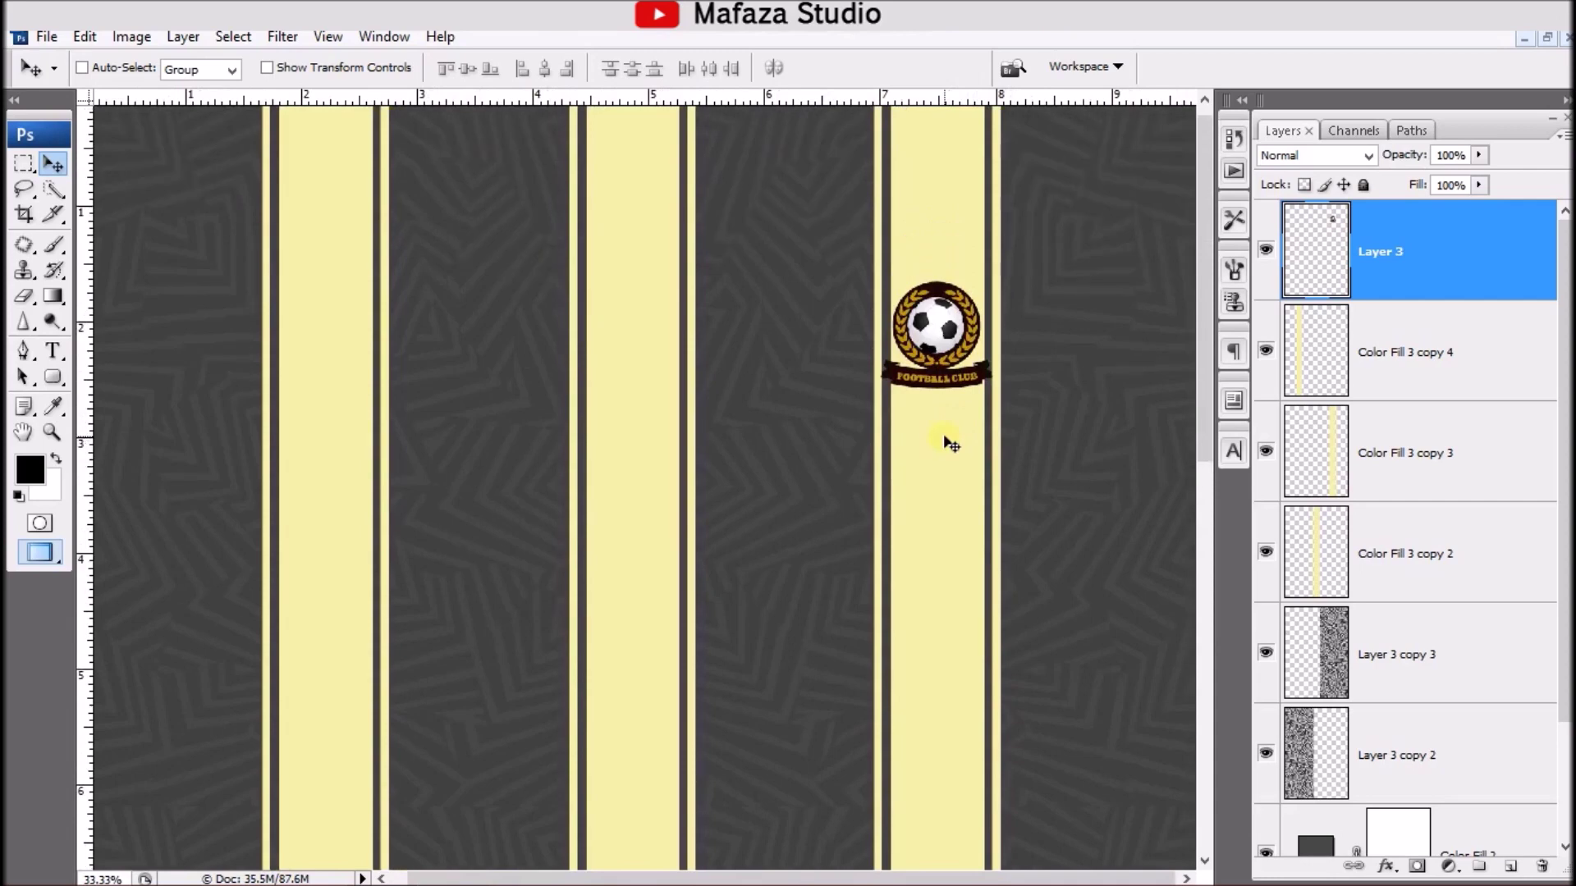
# Step: Fine-tune the crest's size and nudge it a few pixels left
pyautogui.hotkey('ctrl', 't')
pyautogui.moveTo(881, 282); pyautogui.dragTo(884, 288)
pyautogui.moveTo(992, 291)
pyautogui.mouseDown()
pyautogui.moveTo(1009, 275)
pyautogui.moveTo(969, 319)
pyautogui.mouseUp()
pyautogui.press('Return')
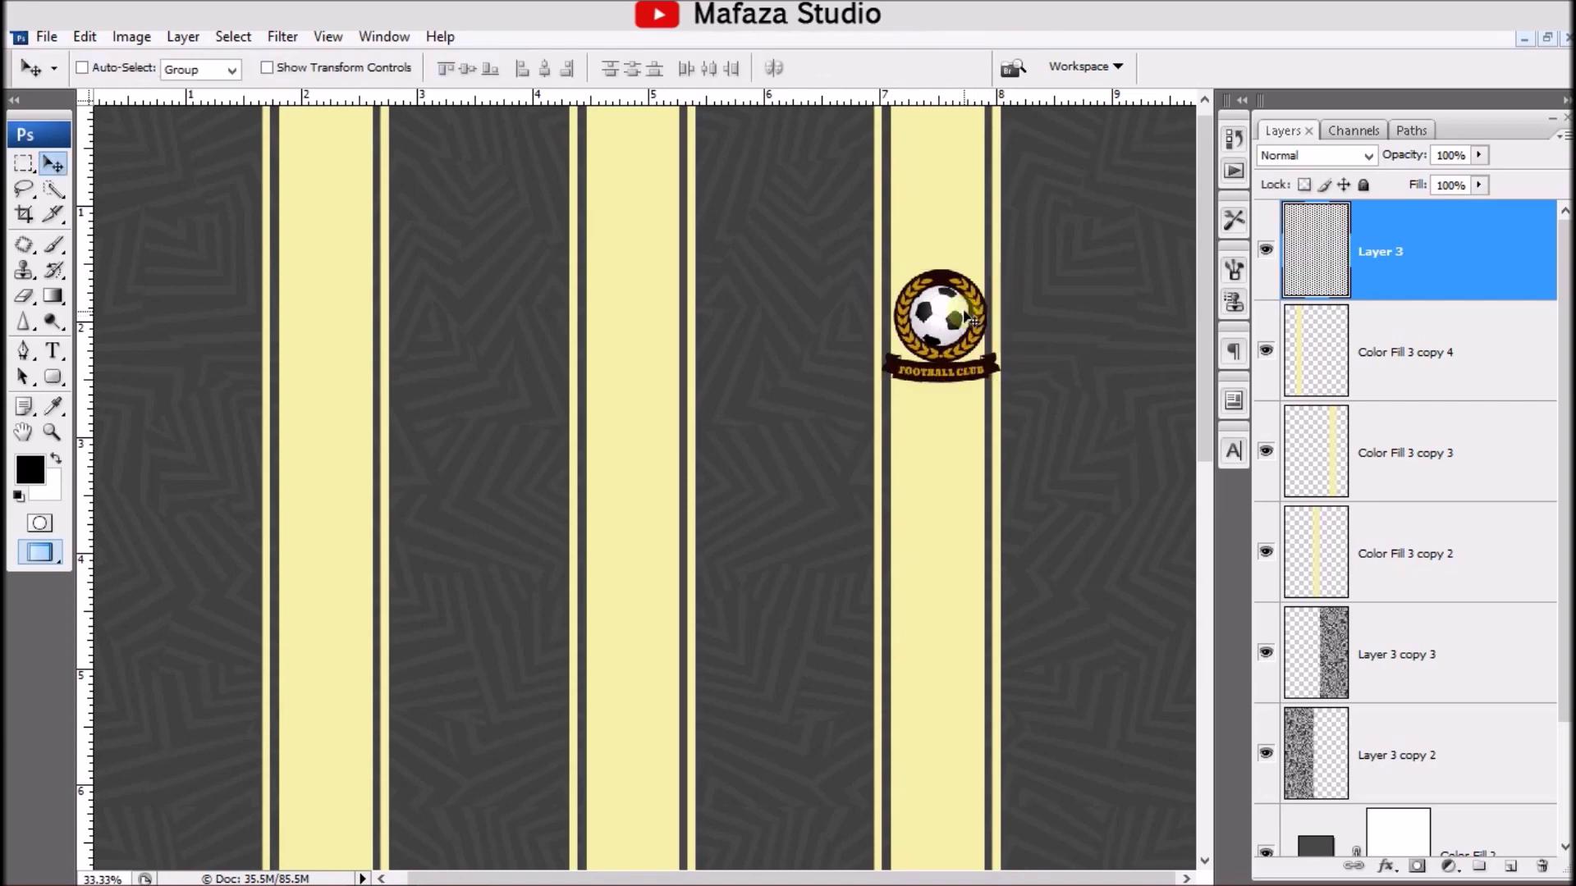
pyautogui.hotkey('shift', 'Left')
pyautogui.hotkey('ctrl', '-')
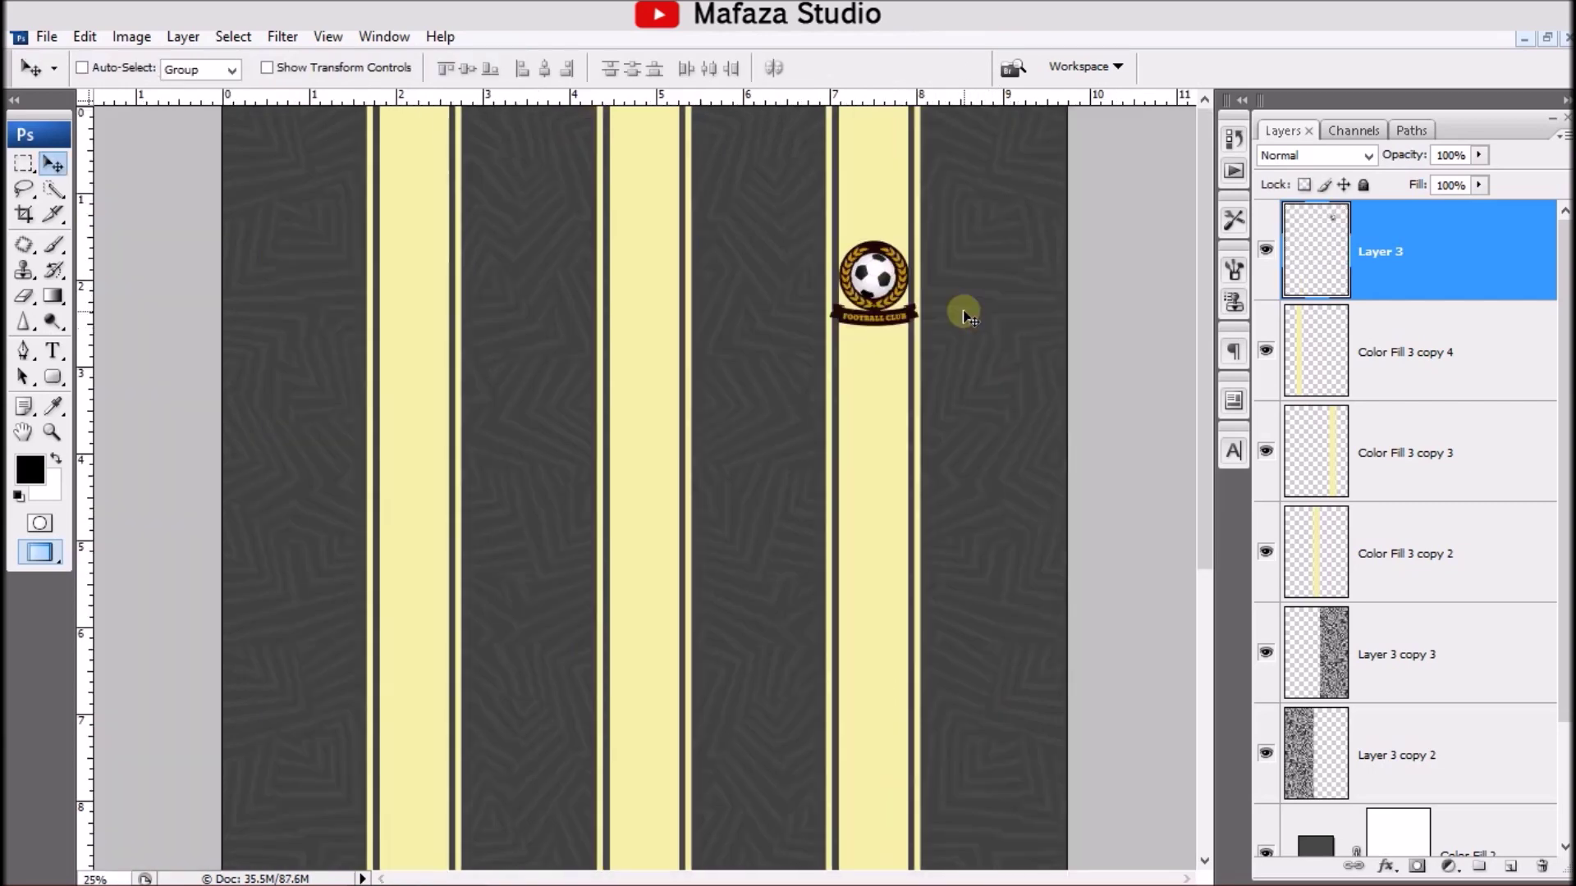
pyautogui.hotkey('ctrl', '-')
pyautogui.hotkey('ctrl', '-')
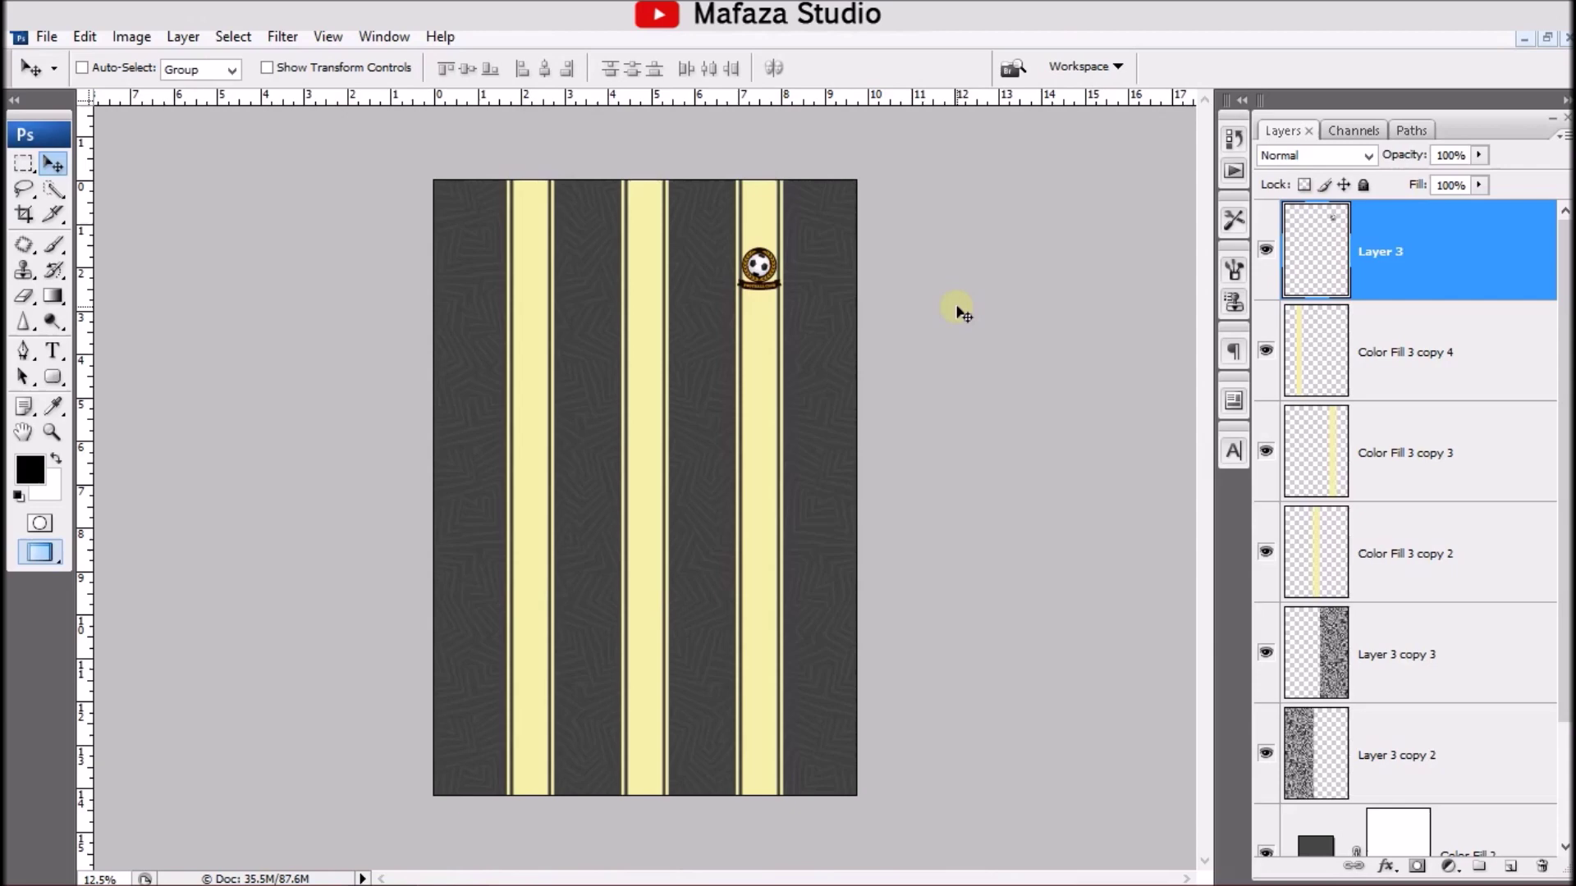
pyautogui.click(52, 353)
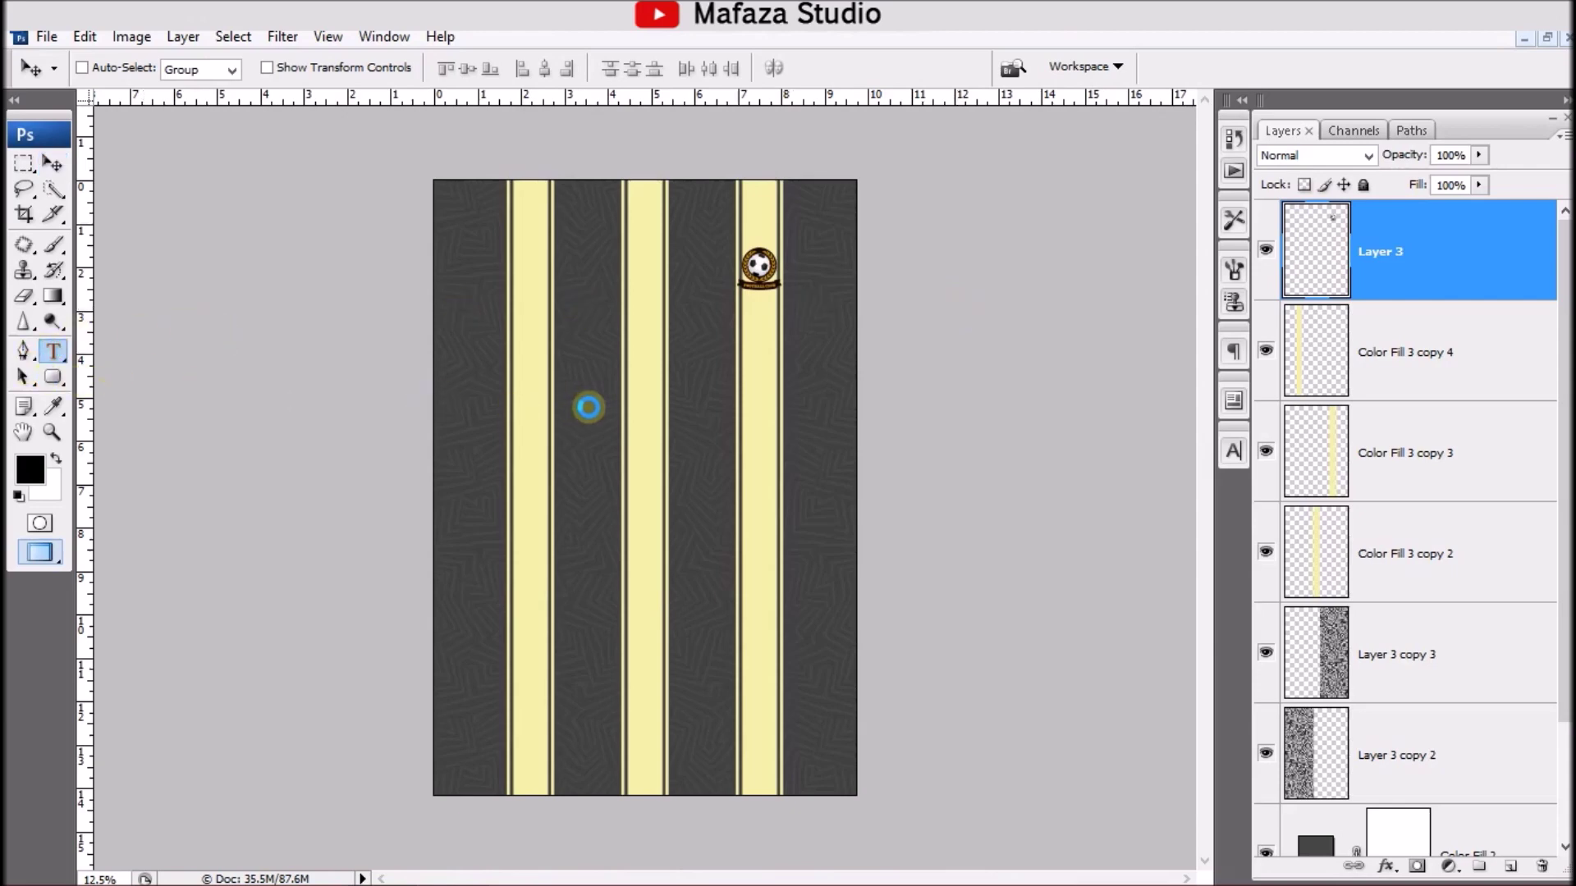
# Step: Type a white 9 on the middle stripe and scale it to about 592%
pyautogui.click(631, 365)
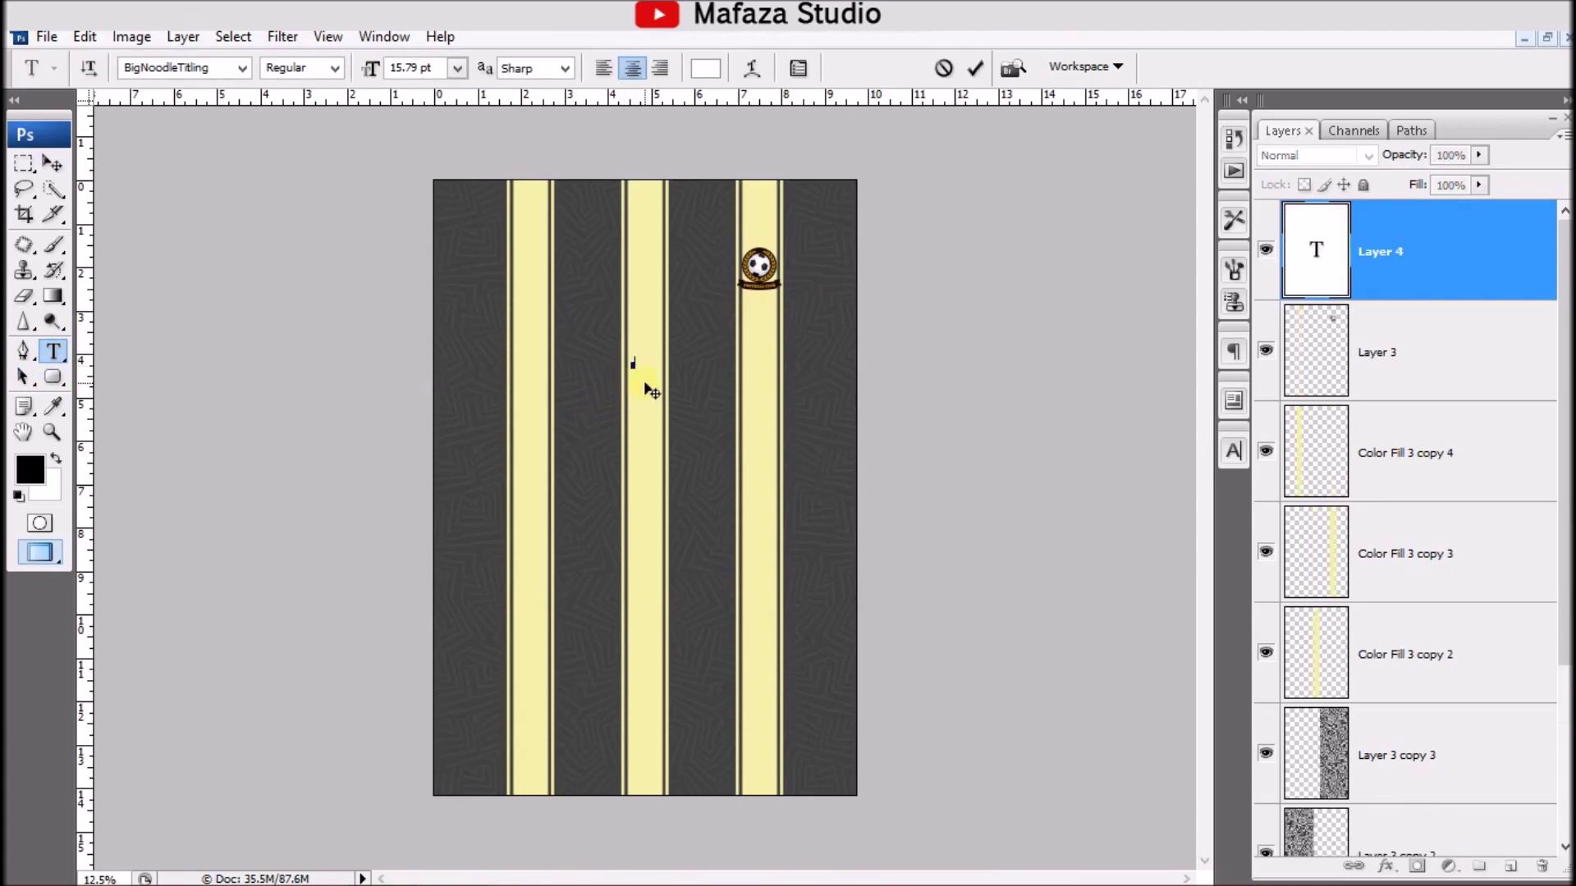
pyautogui.click(51, 163)
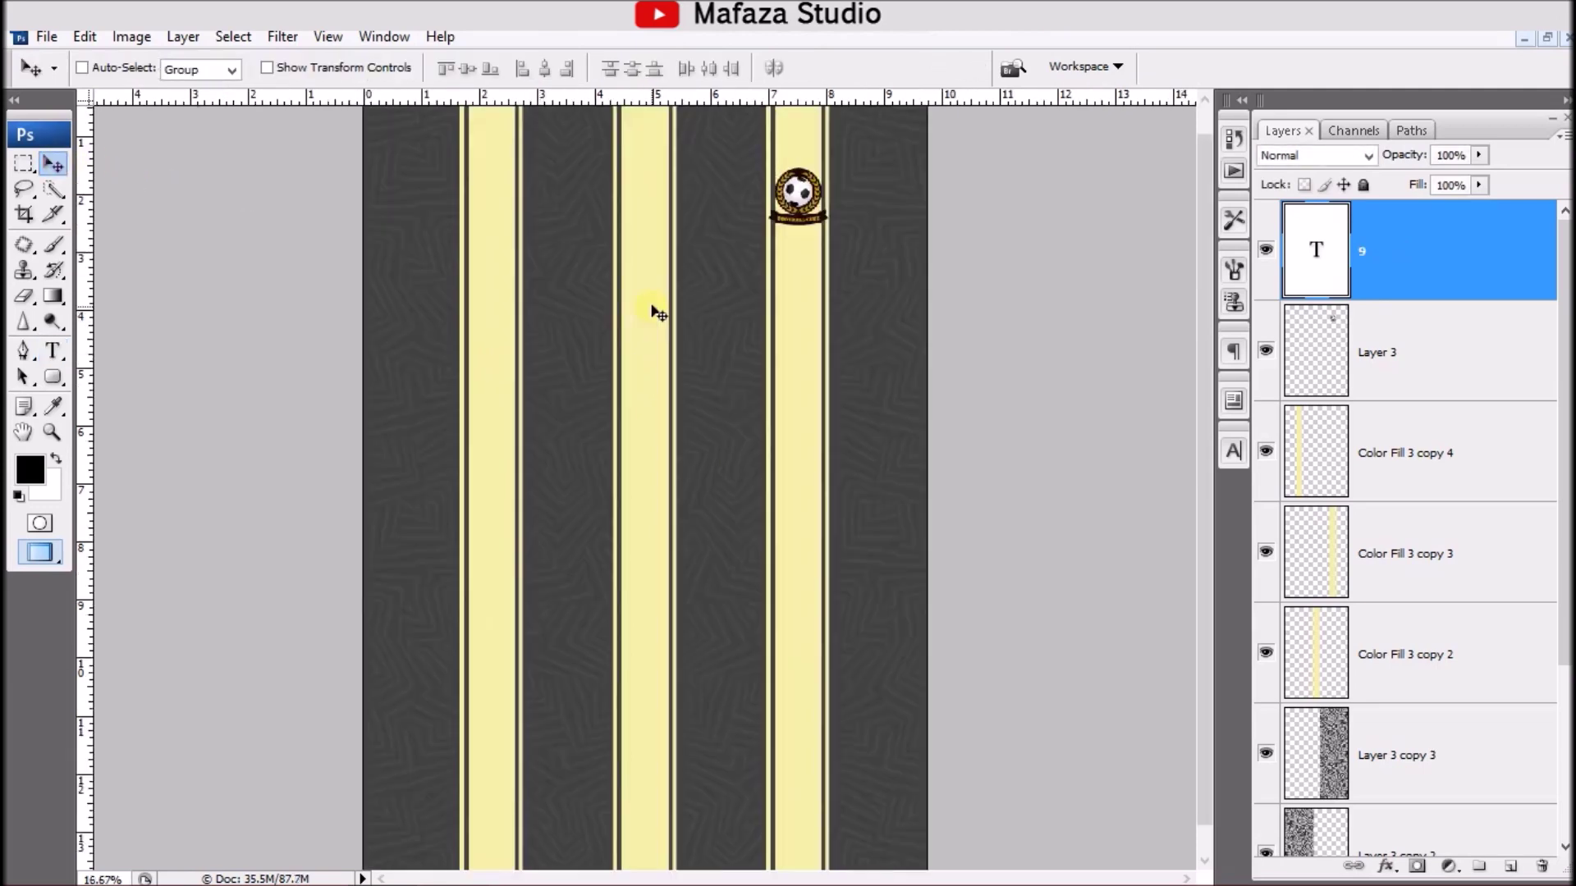
pyautogui.hotkey('ctrl', '+')
pyautogui.hotkey('ctrl', 't')
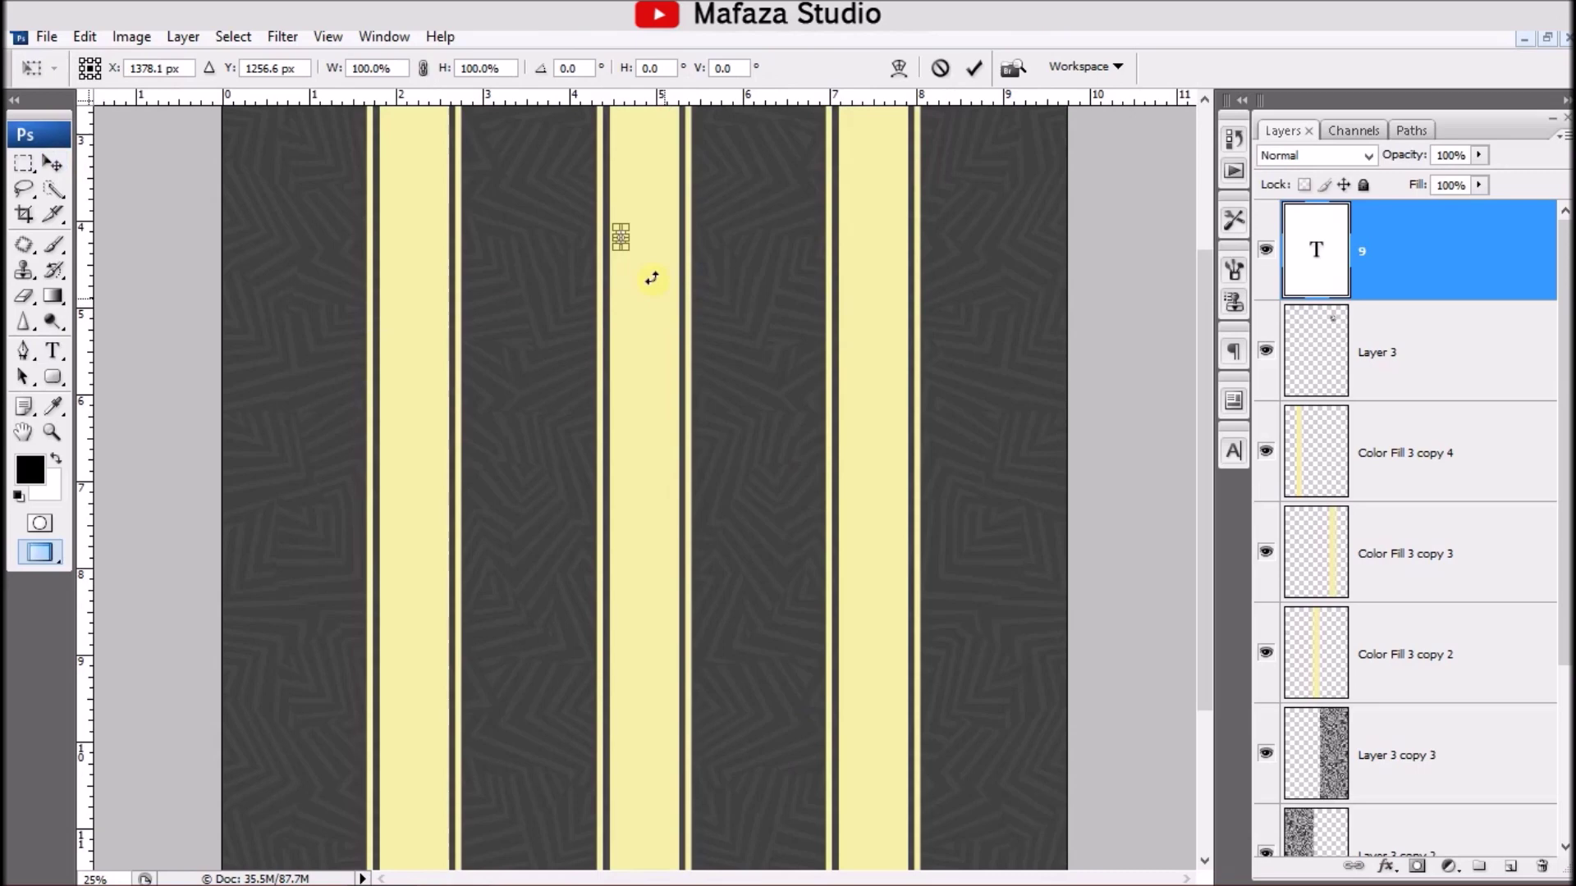
pyautogui.moveTo(626, 256); pyautogui.dragTo(667, 345)
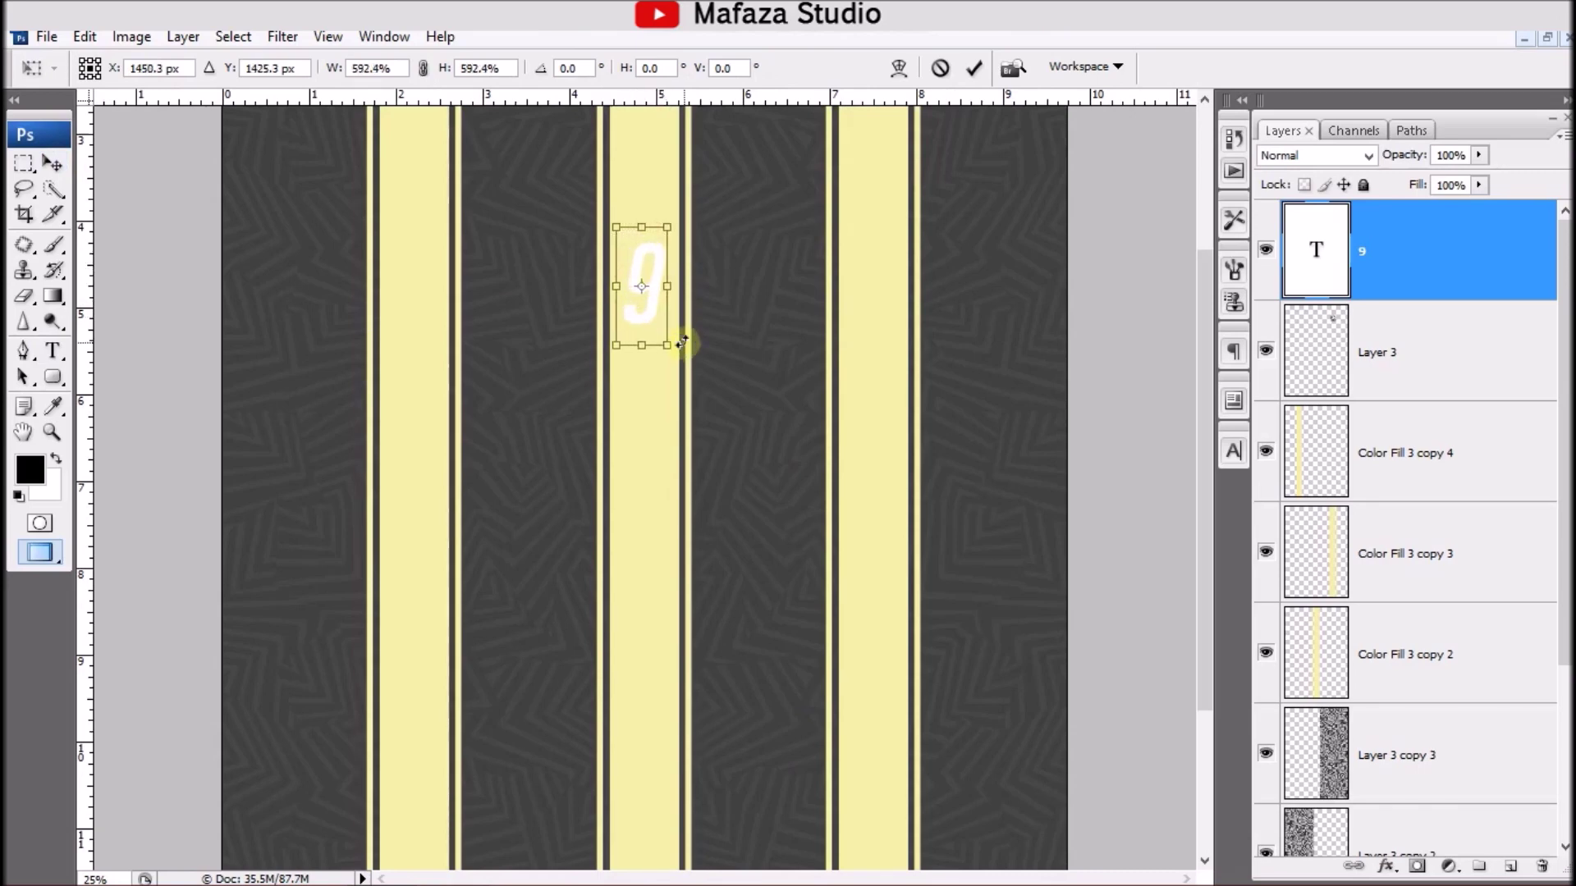
pyautogui.press('Return')
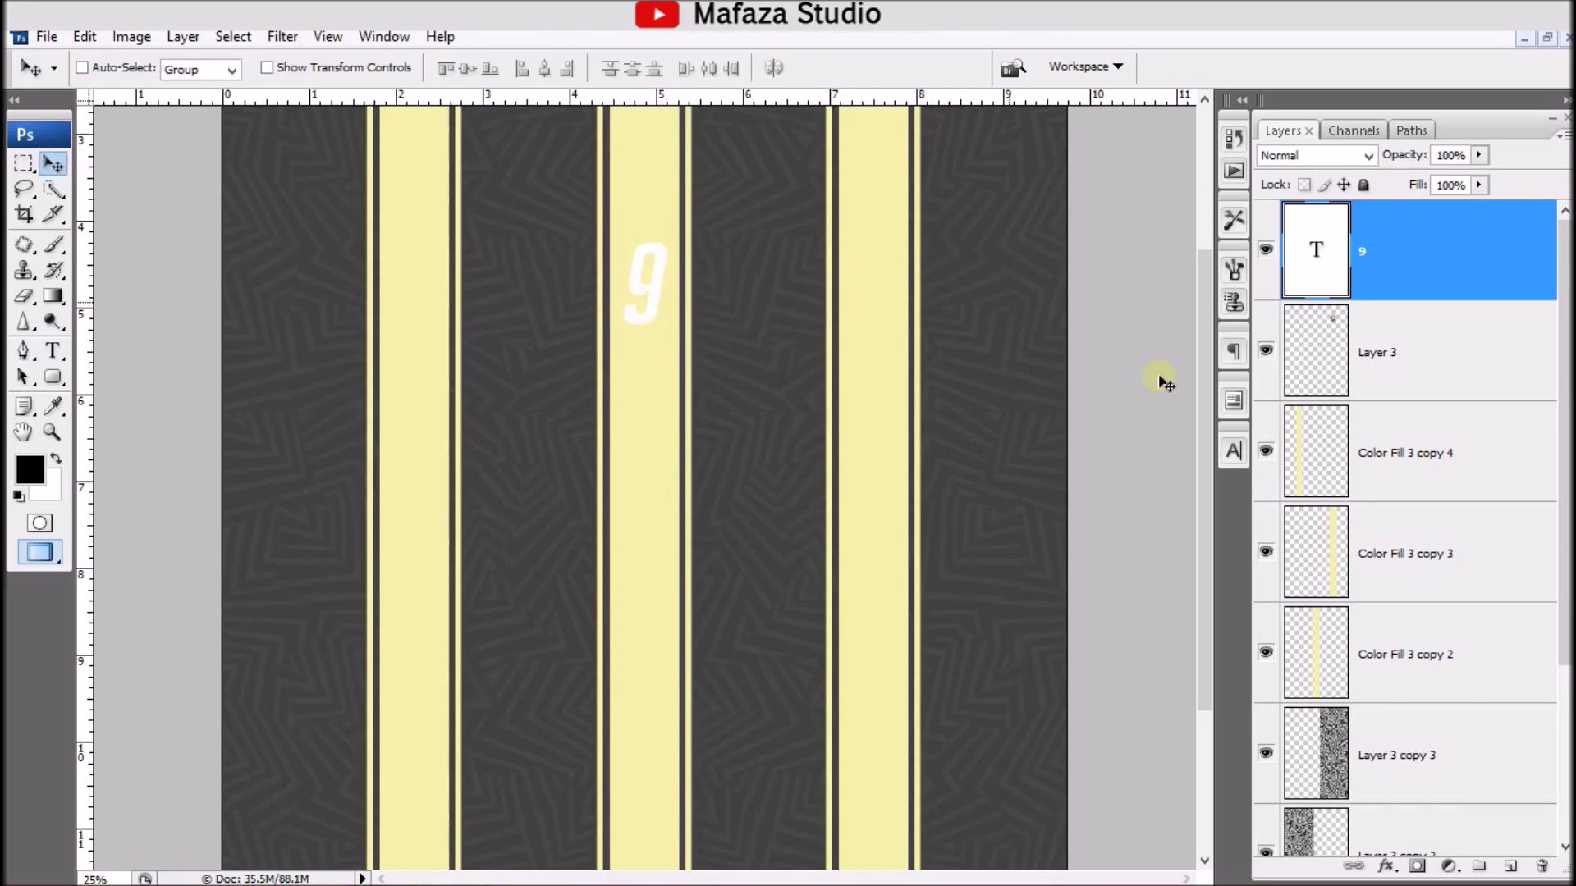
# Step: Try the Masque font on the 9 and make it upright instead of slanted
pyautogui.click(1234, 451)
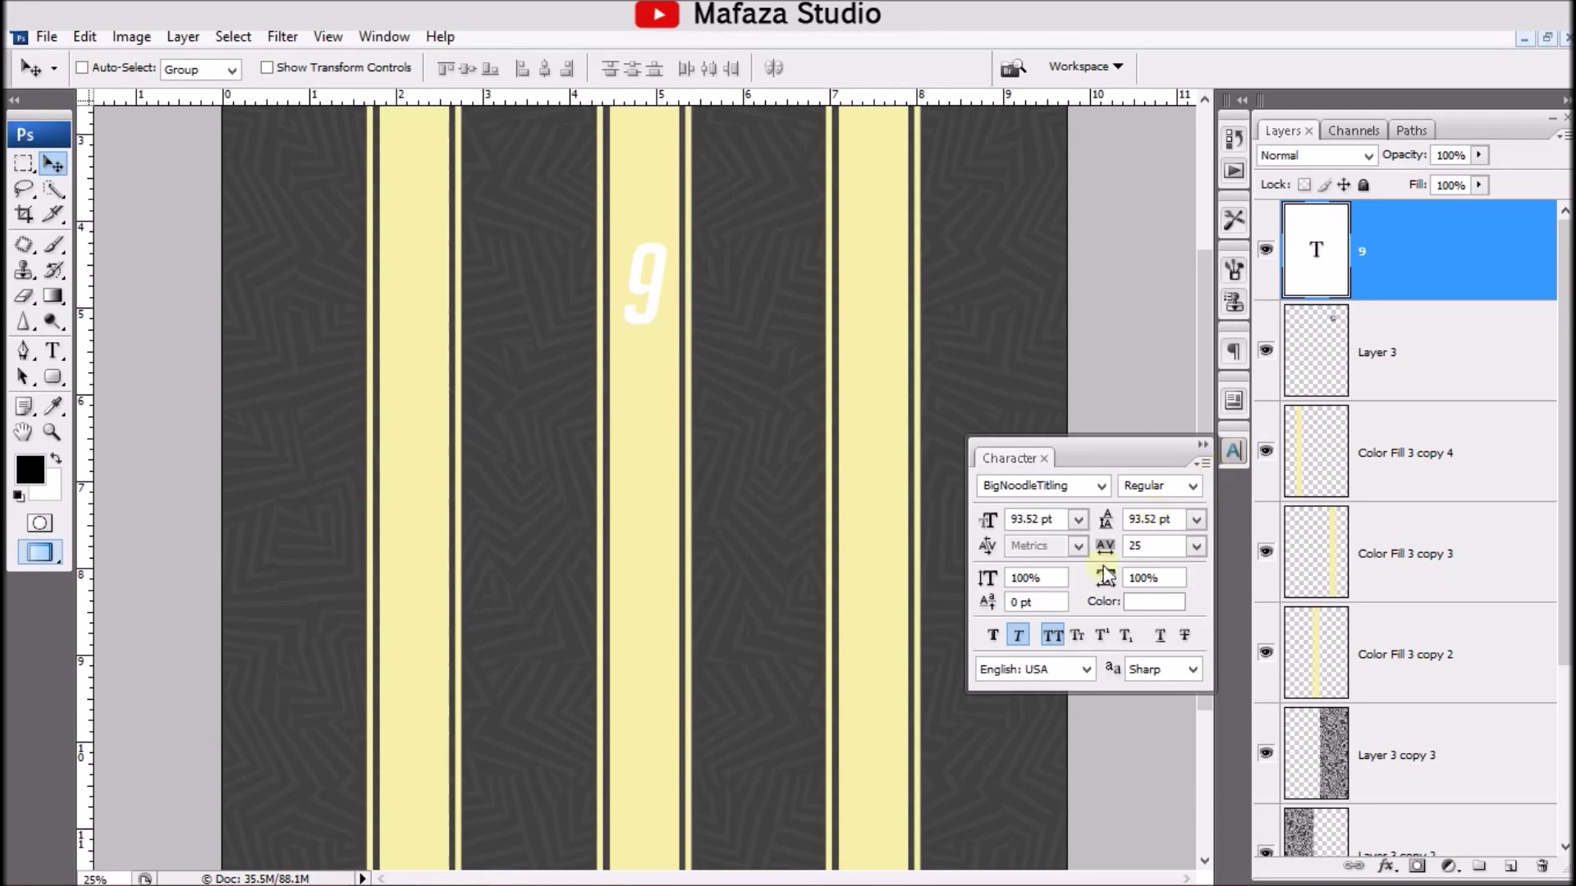
pyautogui.click(1102, 486)
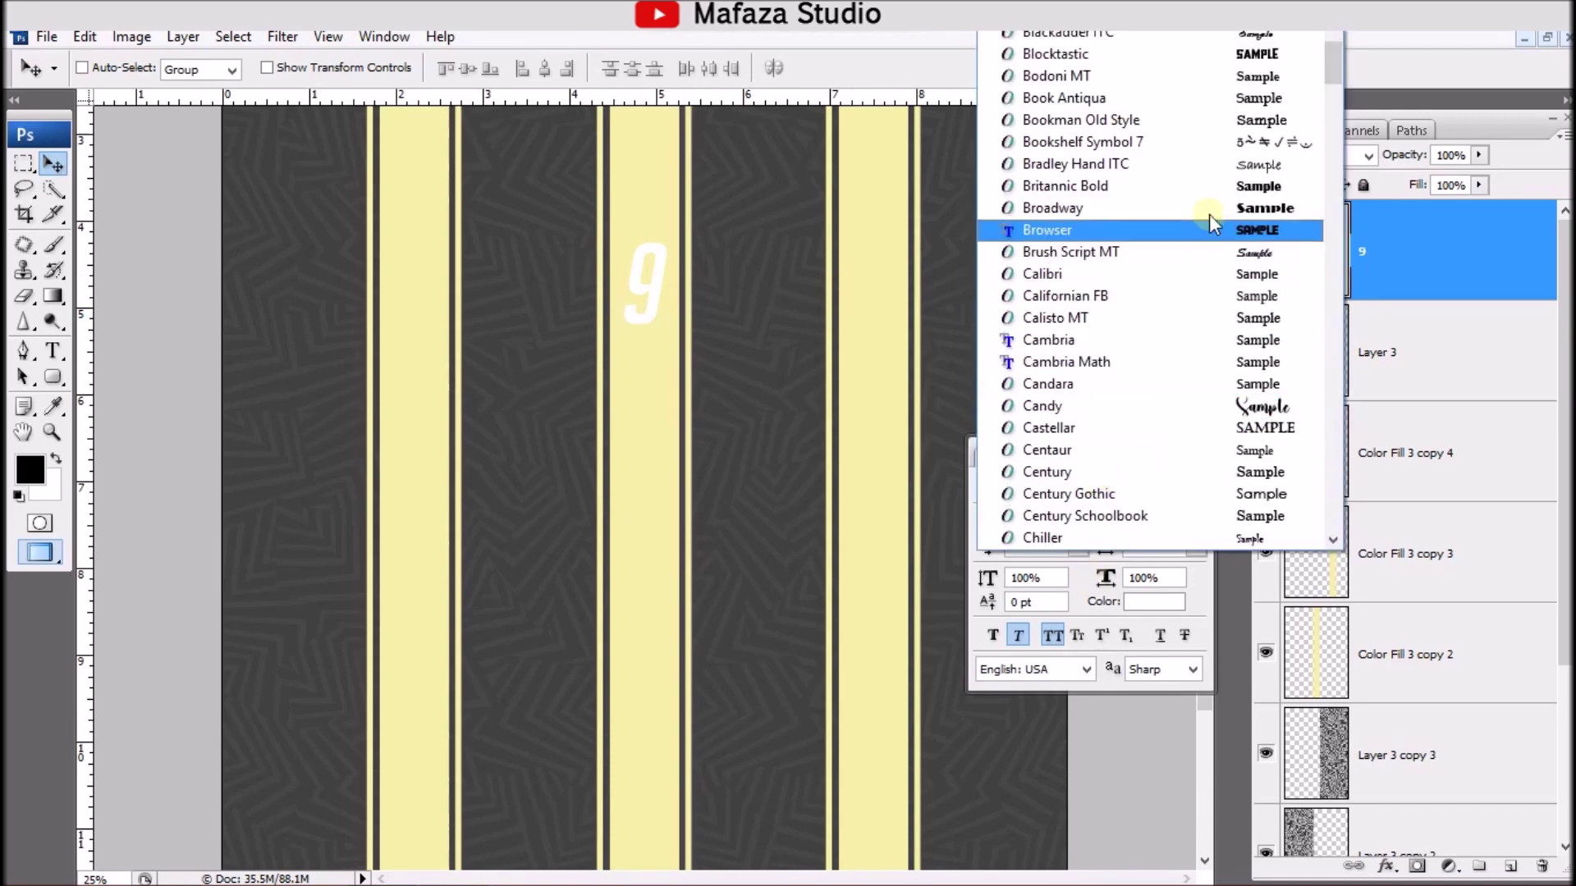
pyautogui.moveTo(1332, 61); pyautogui.dragTo(1346, 156)
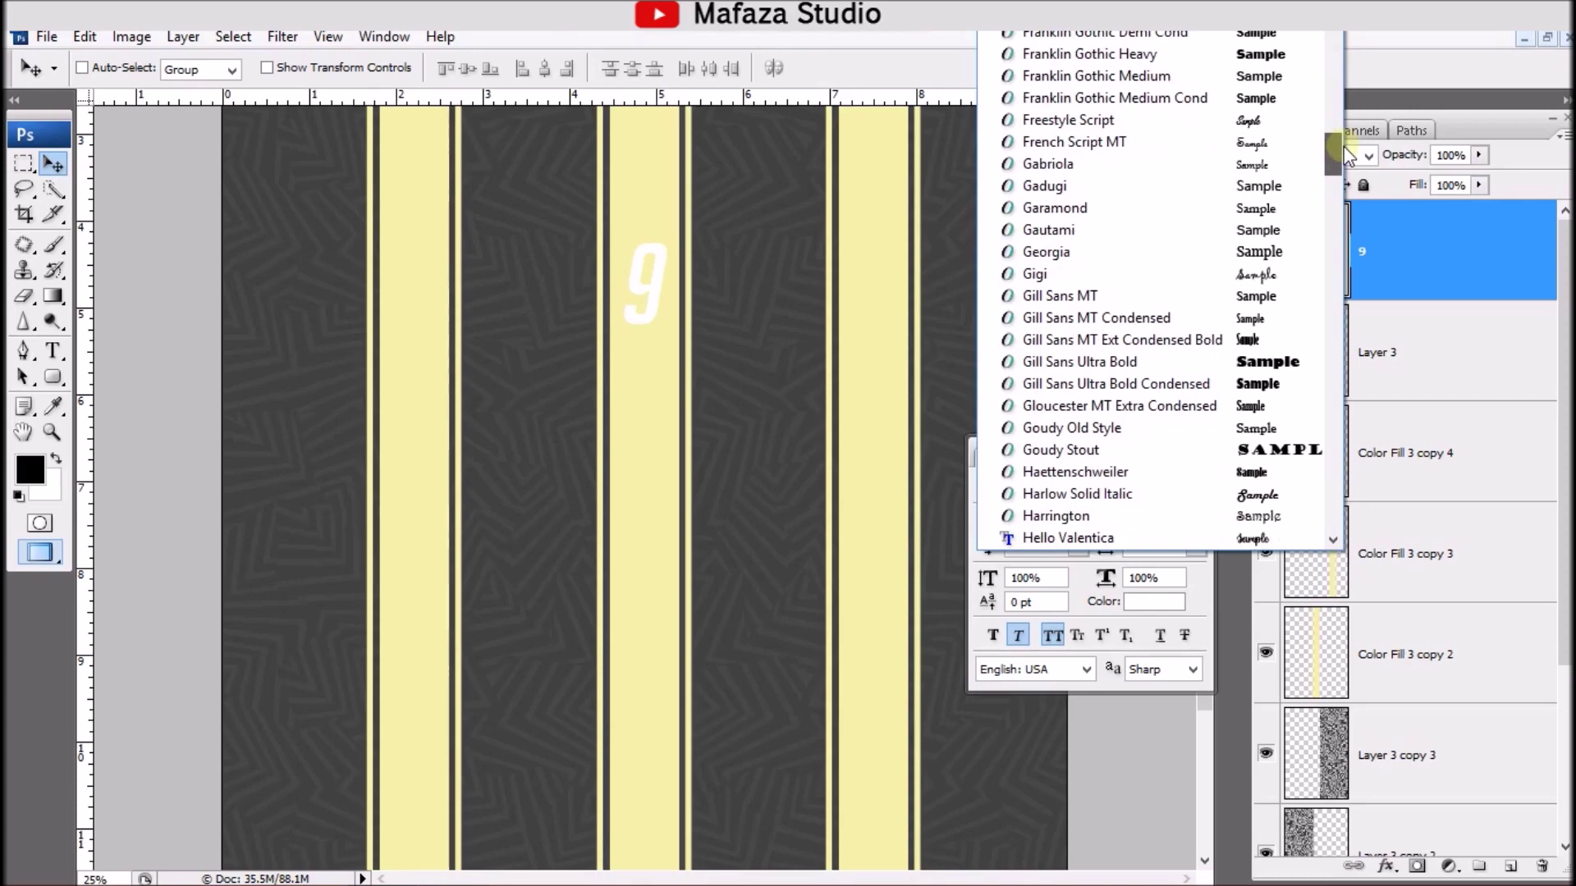
pyautogui.moveTo(1346, 156); pyautogui.dragTo(1331, 218)
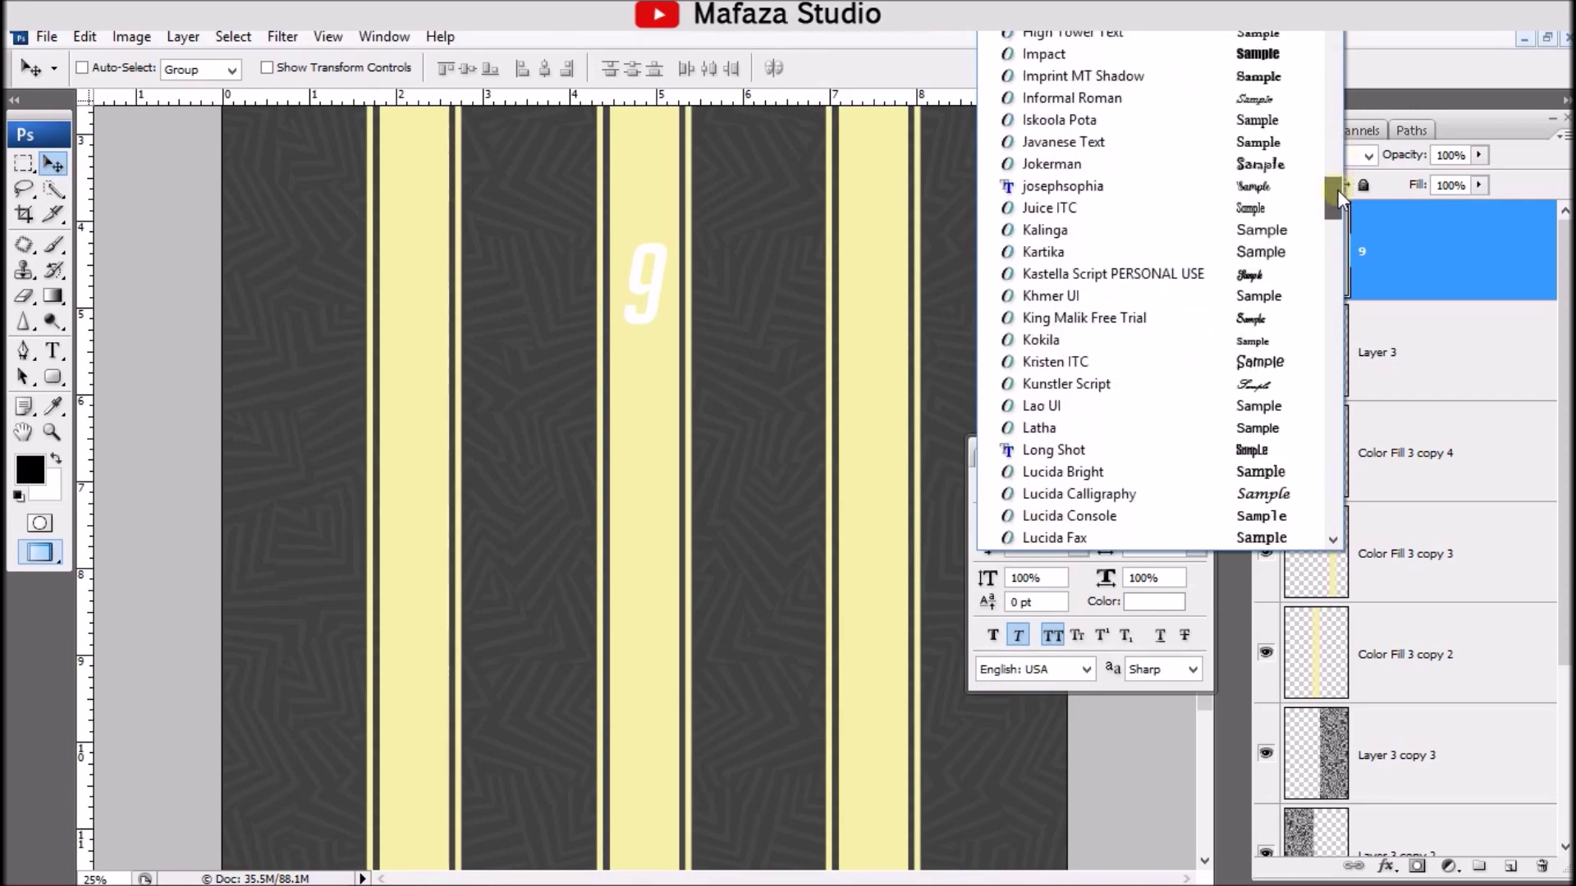
pyautogui.click(1067, 382)
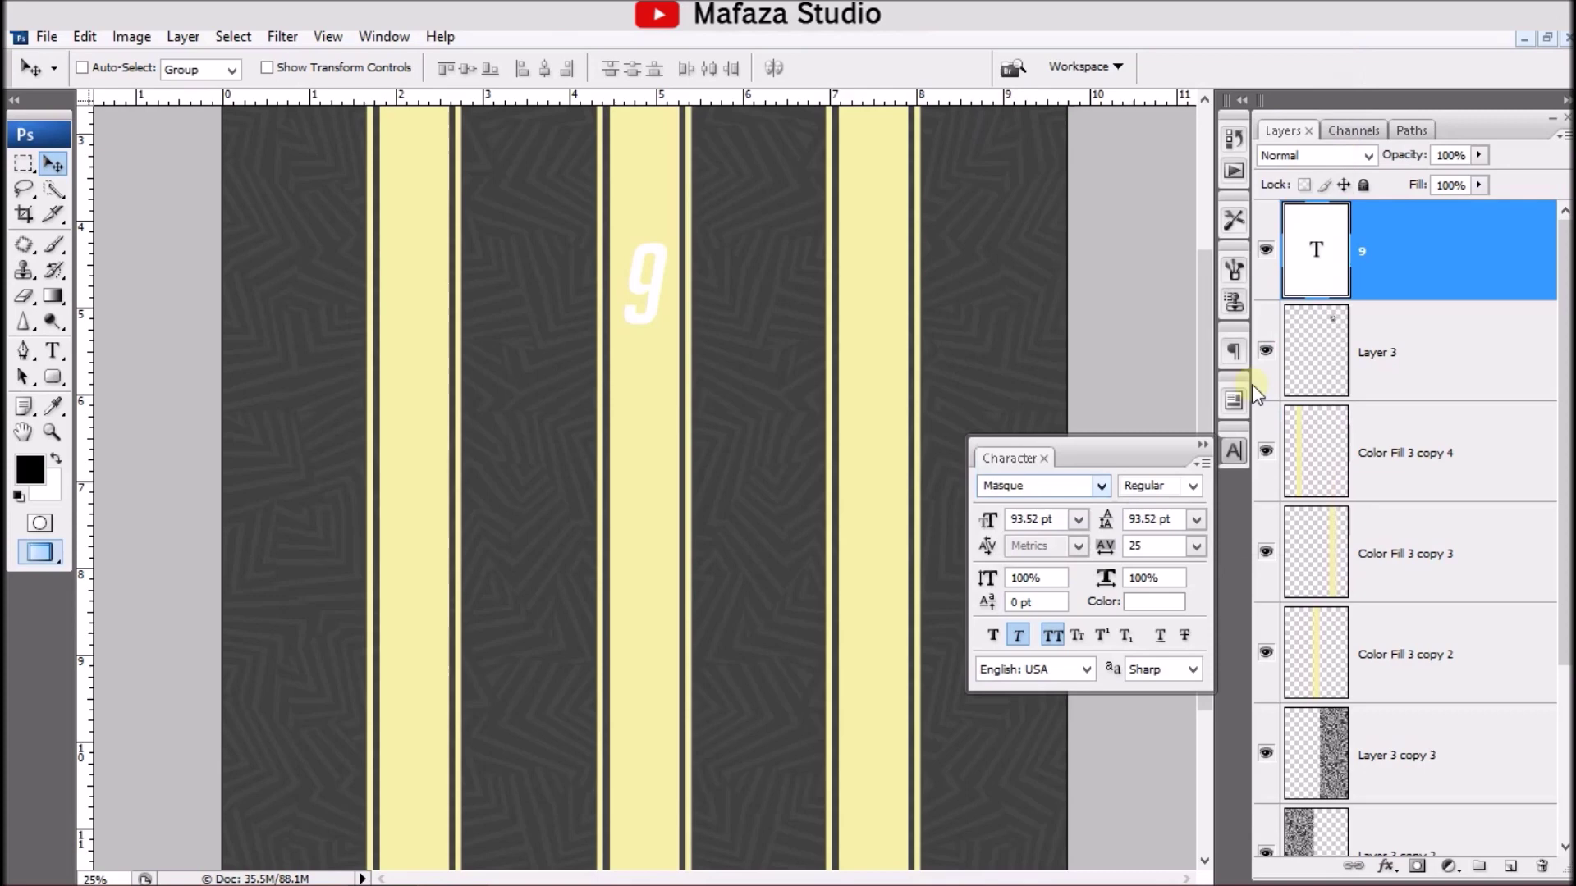
pyautogui.click(1019, 636)
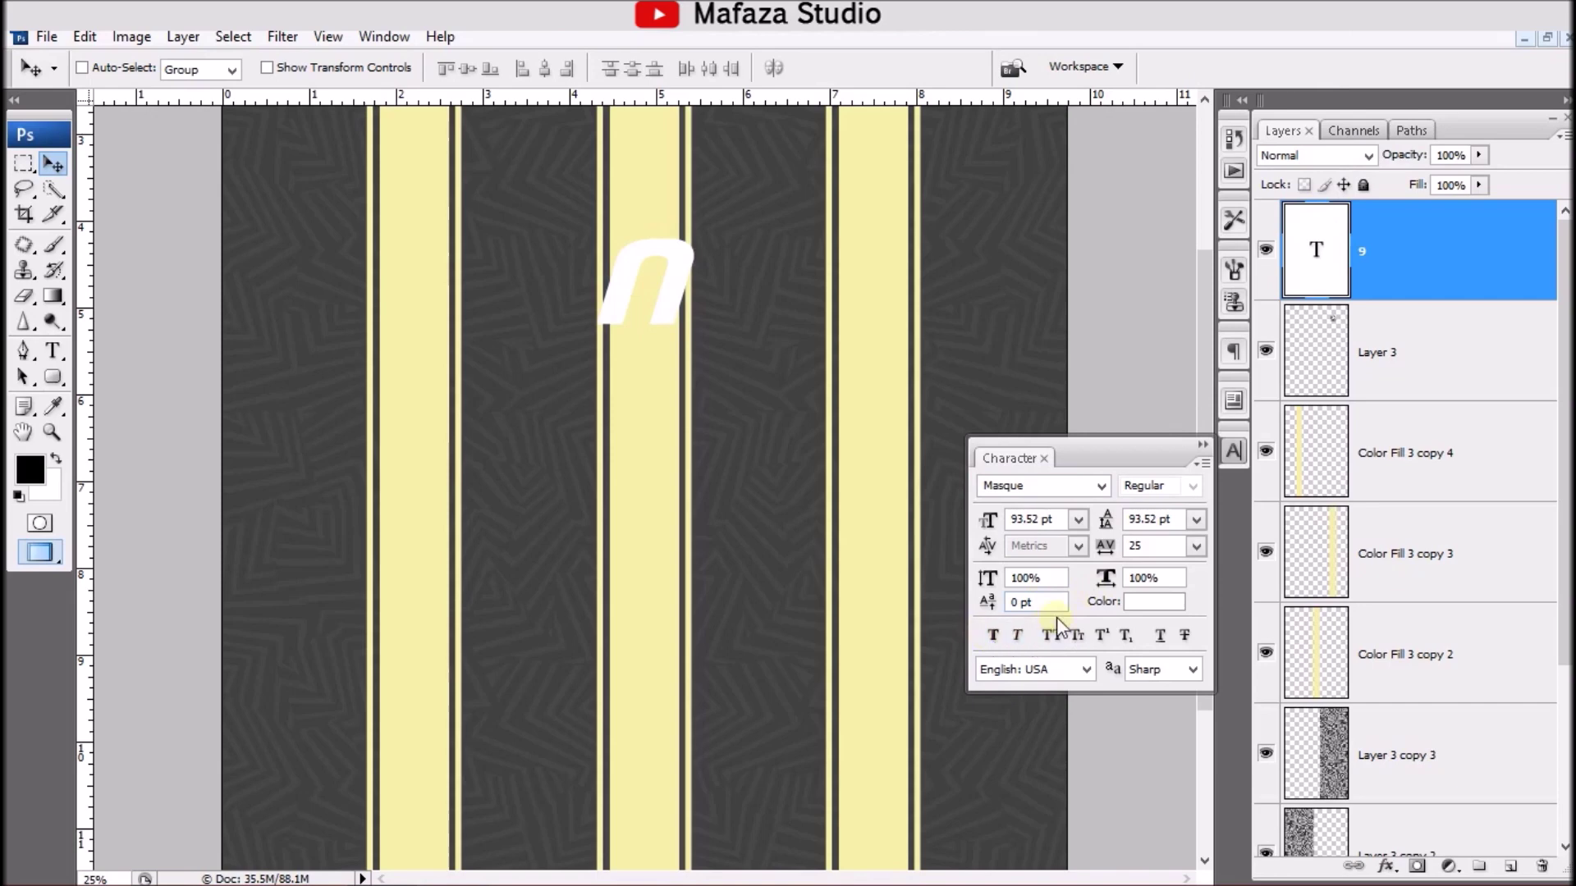
pyautogui.click(1203, 445)
pyautogui.hotkey('ctrl', '-')
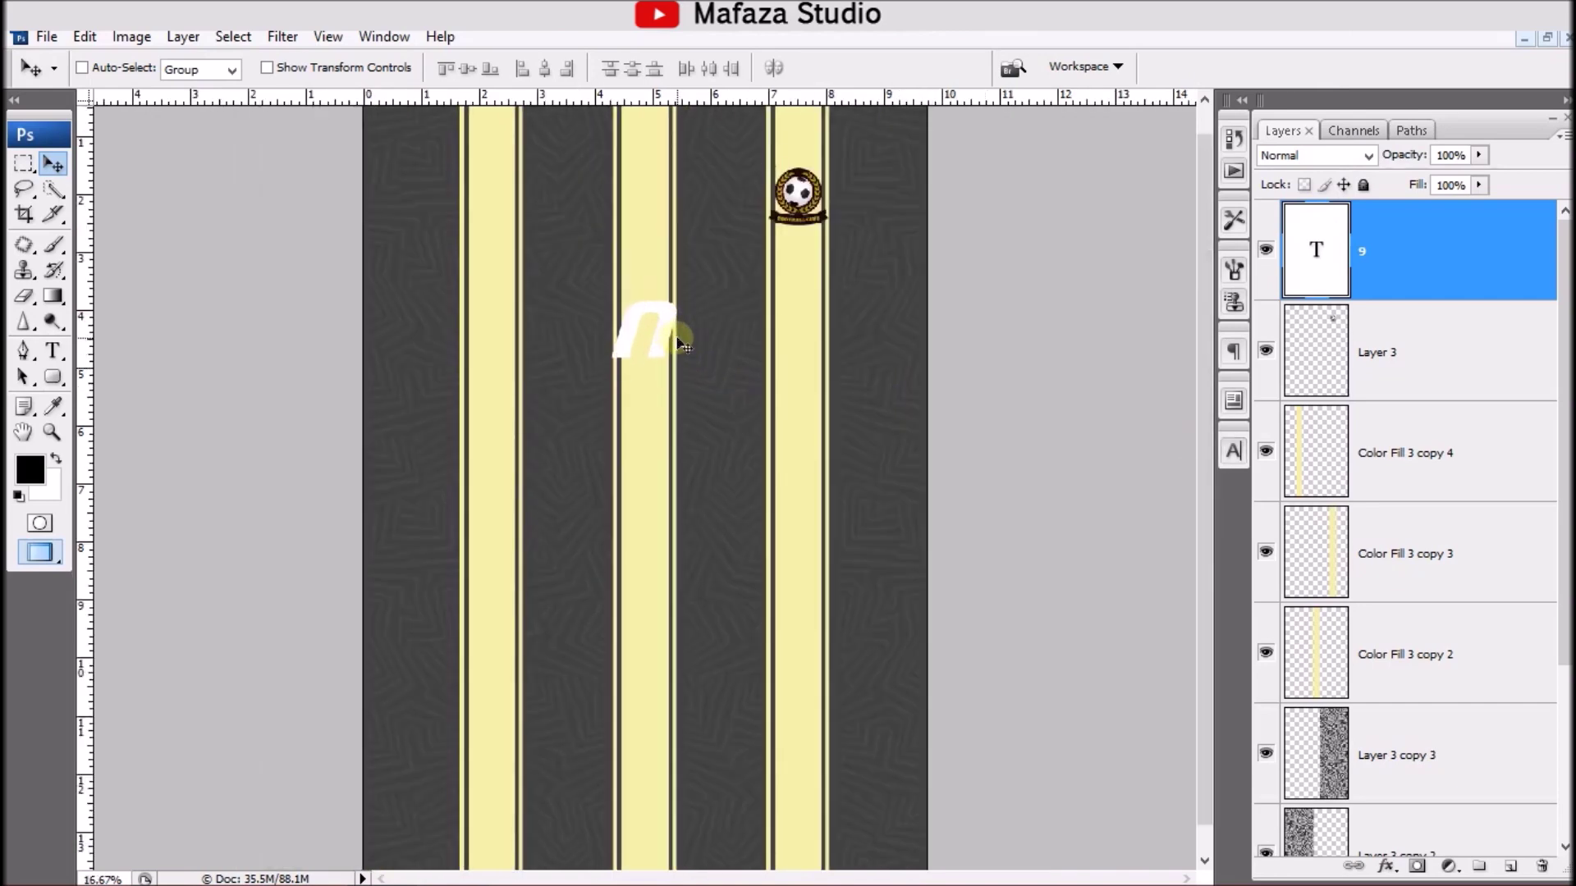
pyautogui.hotkey('ctrl', '+')
pyautogui.hotkey('ctrl', '-')
# Step: Change the 9's font to High Jersey
pyautogui.click(1232, 450)
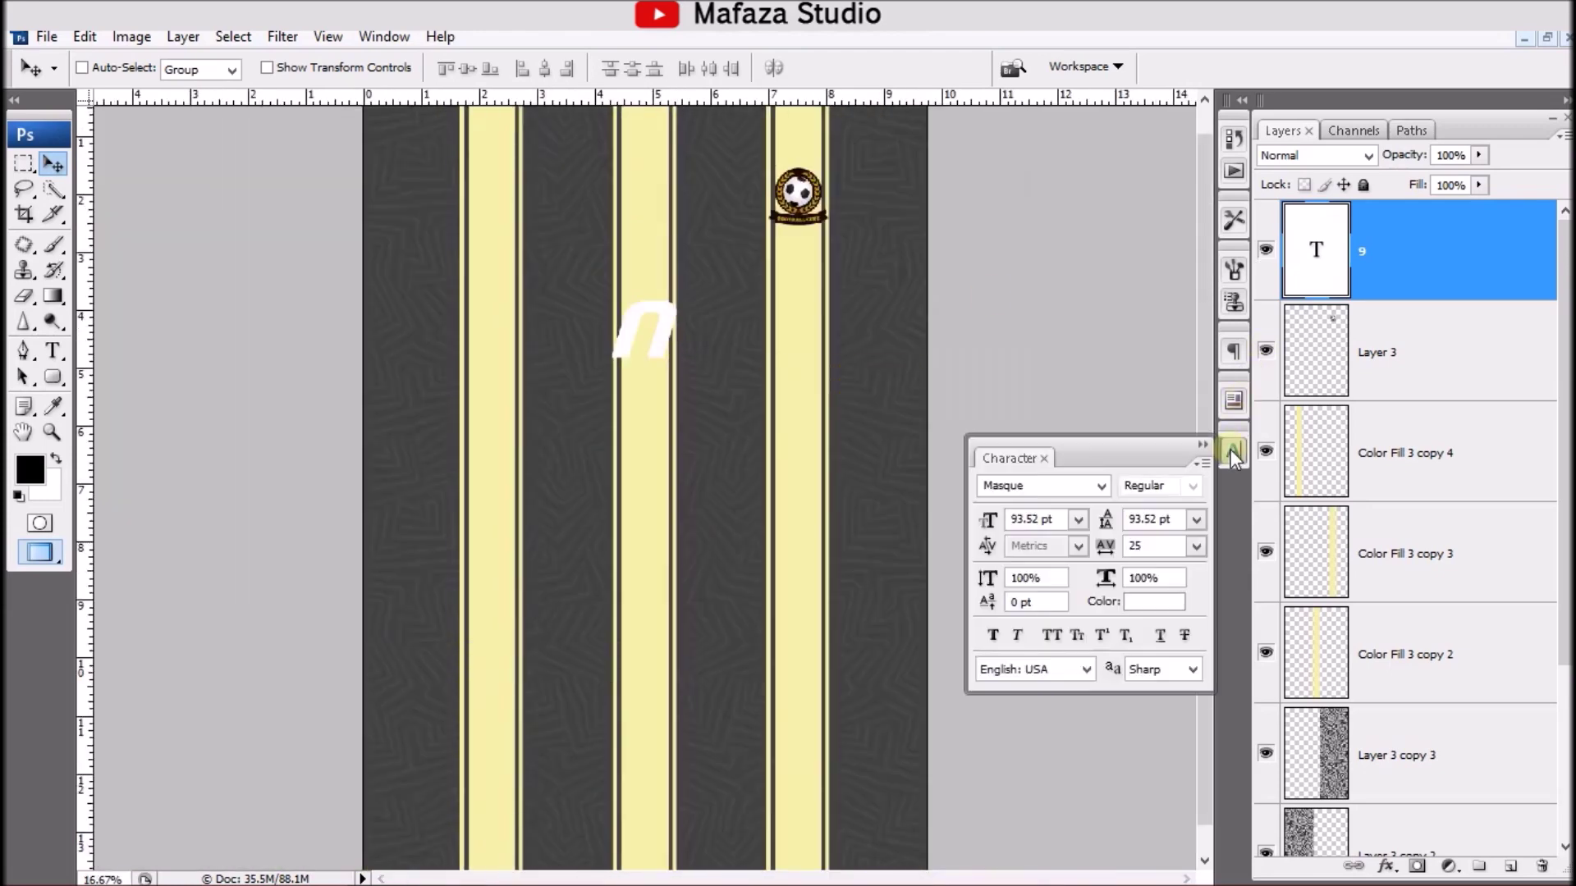
pyautogui.click(1102, 487)
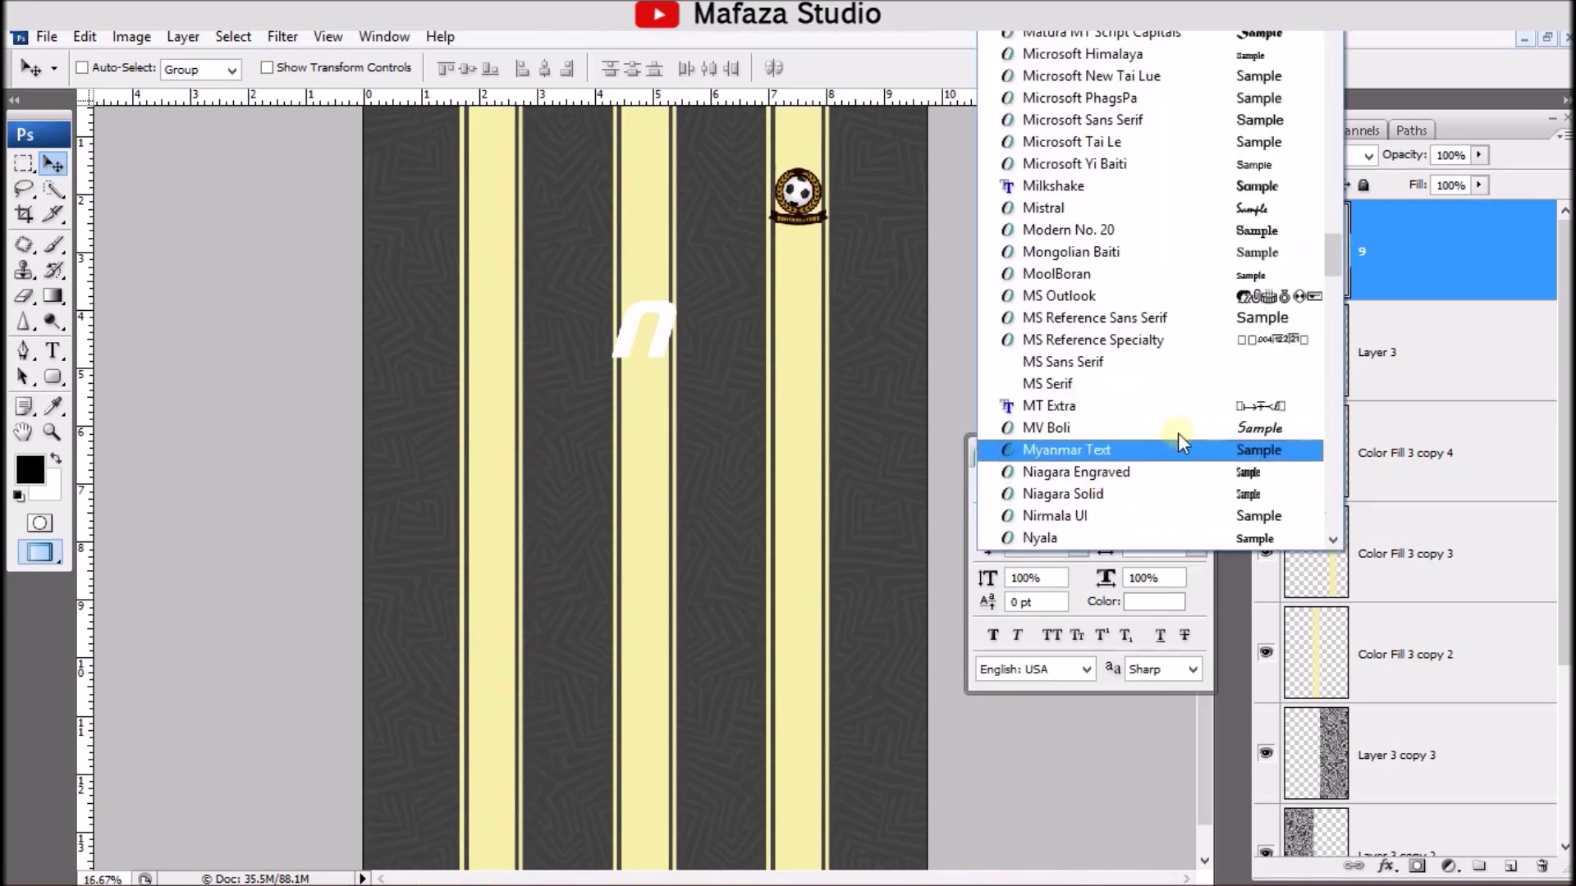
pyautogui.scroll(1, 1279, 198)
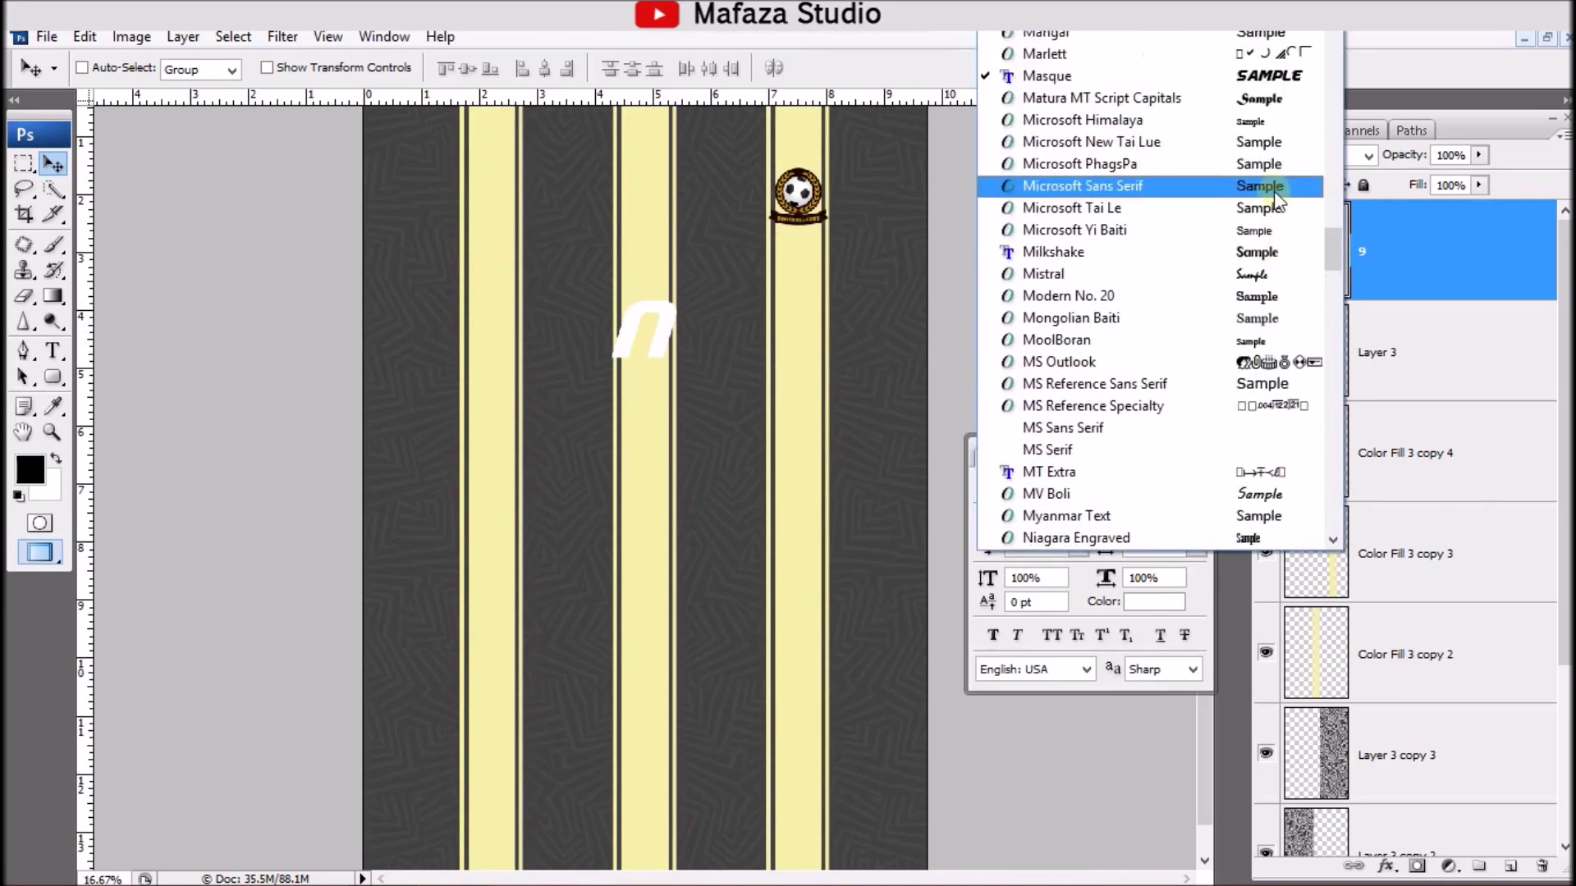
pyautogui.scroll(1, 1280, 197)
pyautogui.scroll(4, 1313, 226)
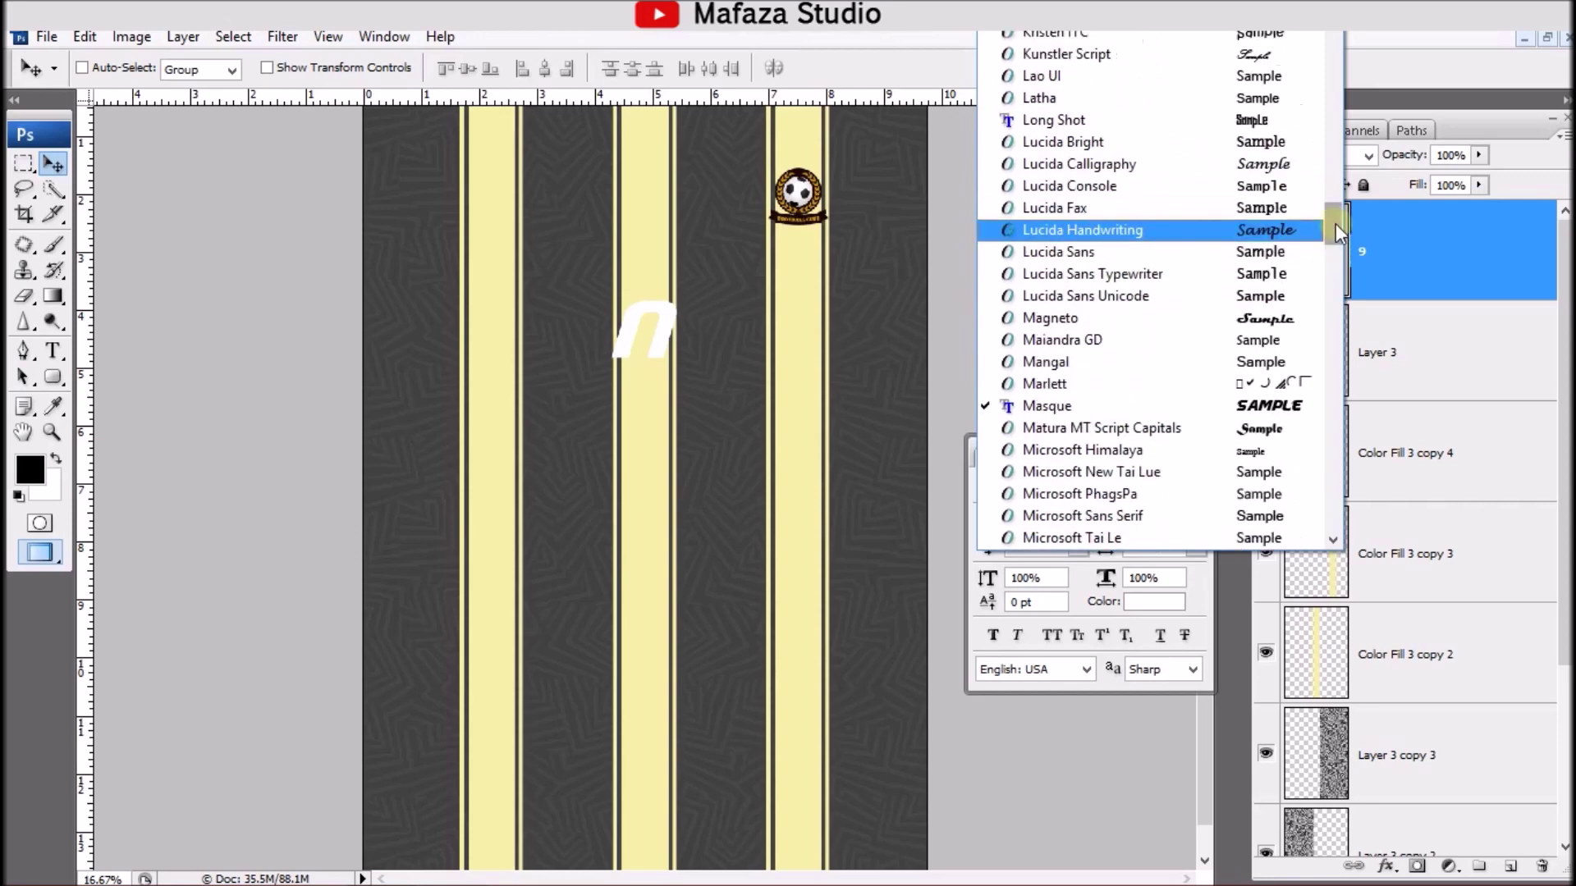
pyautogui.moveTo(1337, 223); pyautogui.dragTo(1336, 184)
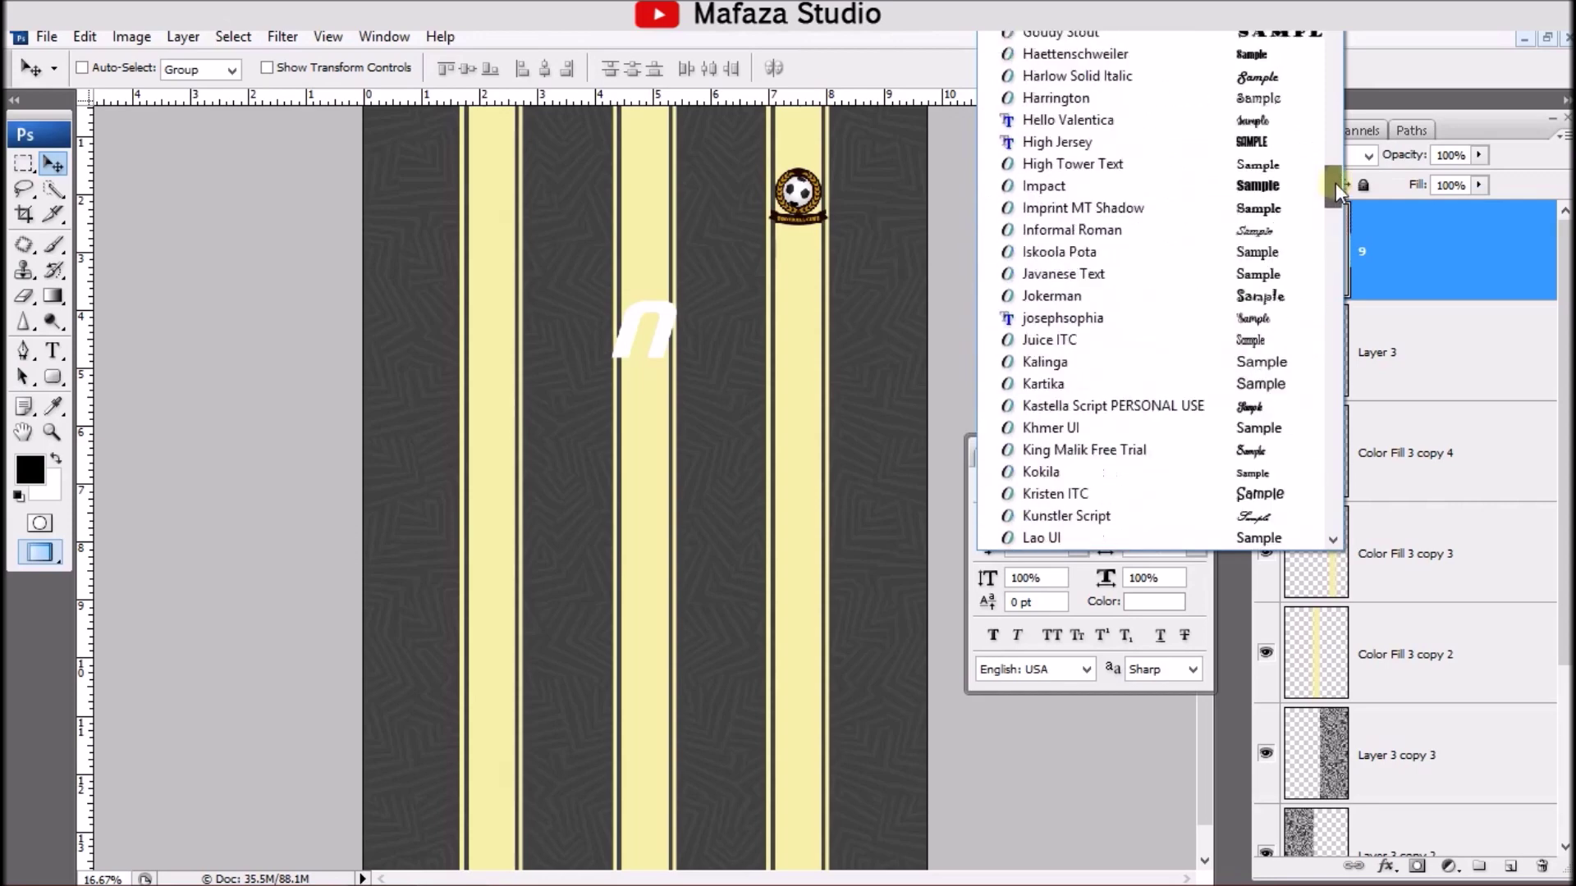
pyautogui.click(1258, 189)
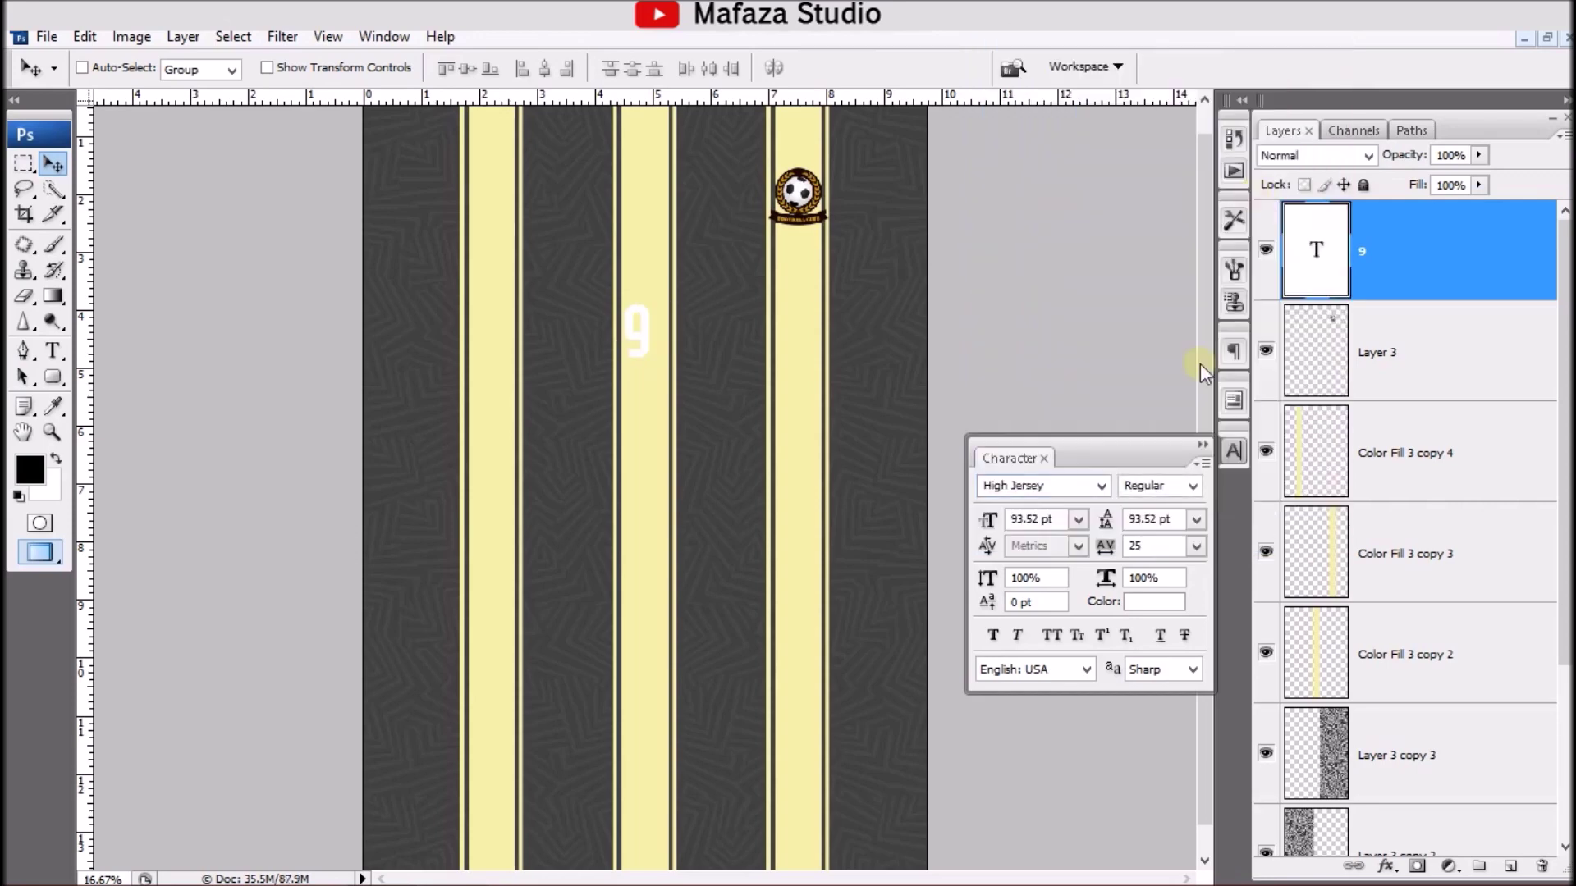
pyautogui.click(1200, 445)
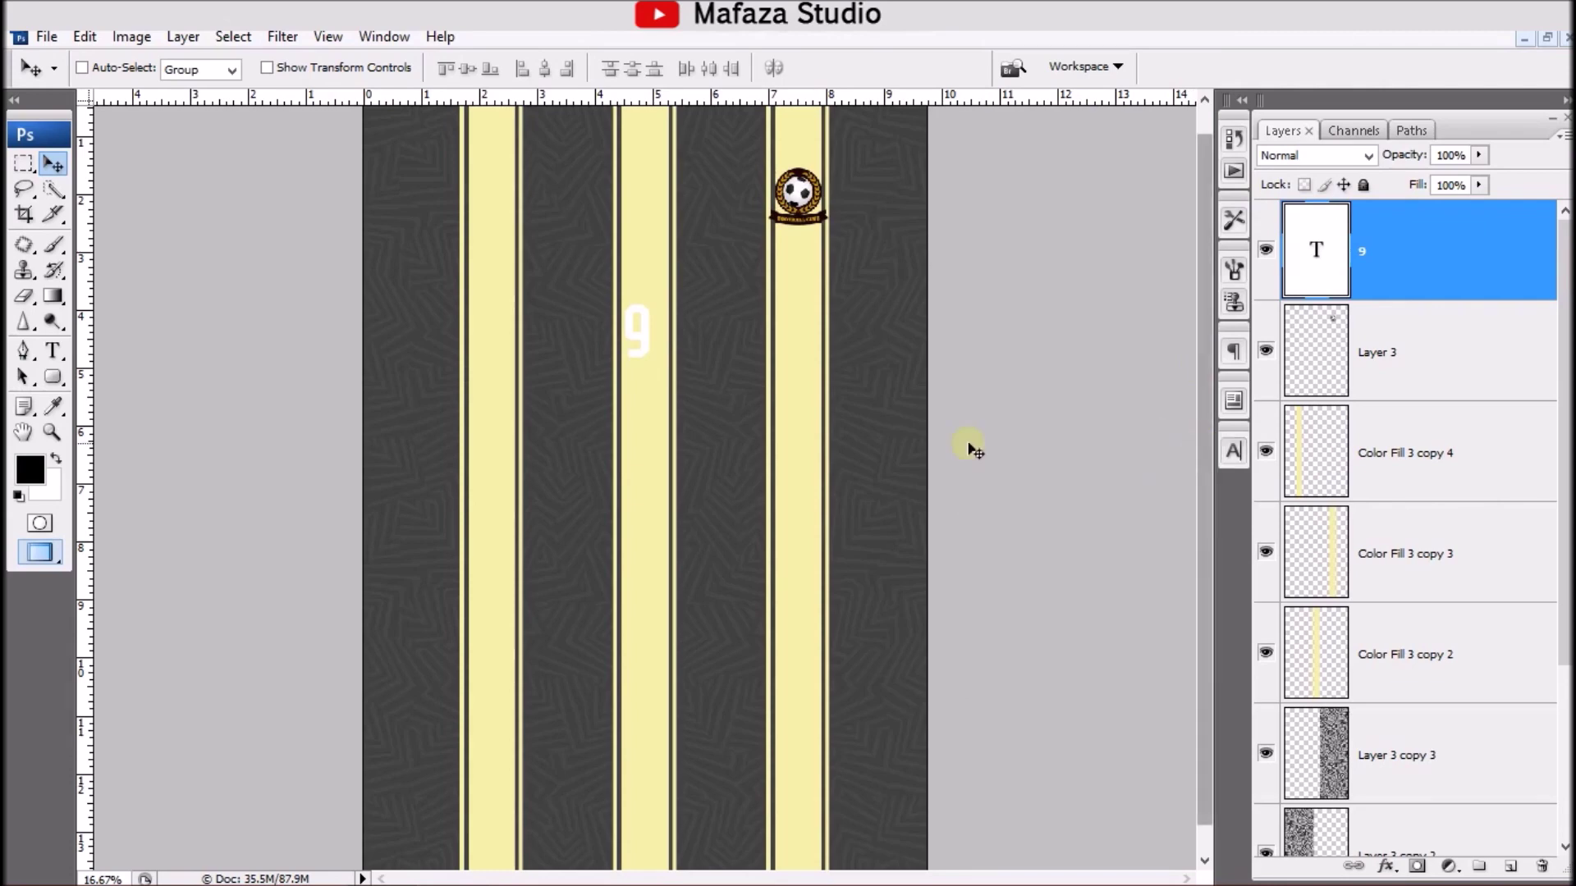
pyautogui.hotkey('ctrl', '+')
# Step: Scale the 9 up to about 283% and move it down onto the middle yellow stripe
pyautogui.moveTo(644, 255); pyautogui.dragTo(656, 246)
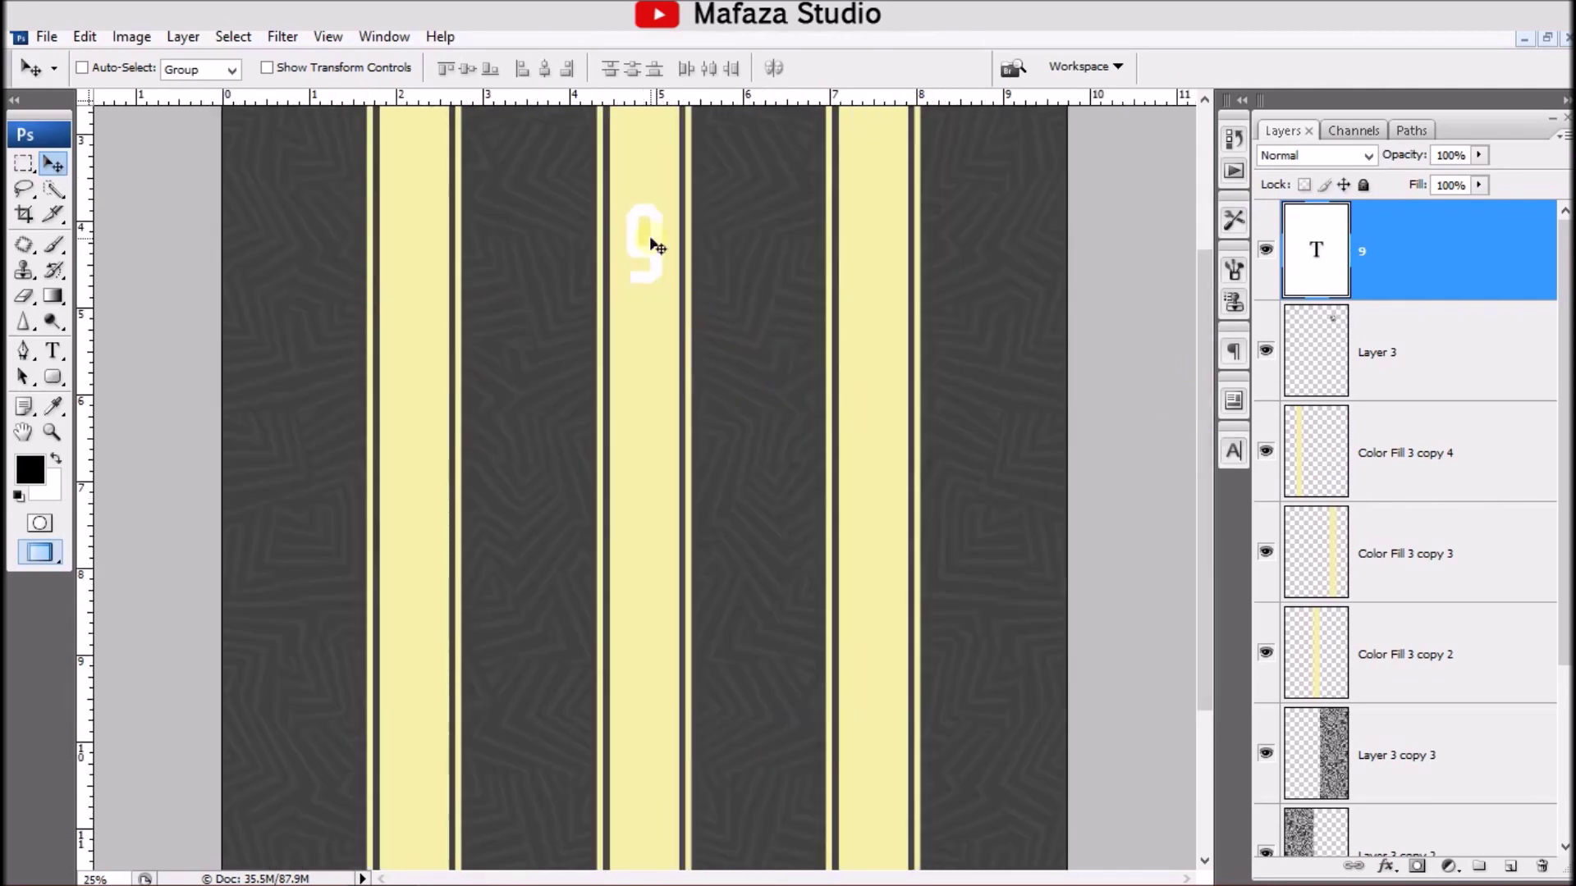
pyautogui.hotkey('ctrl', 't')
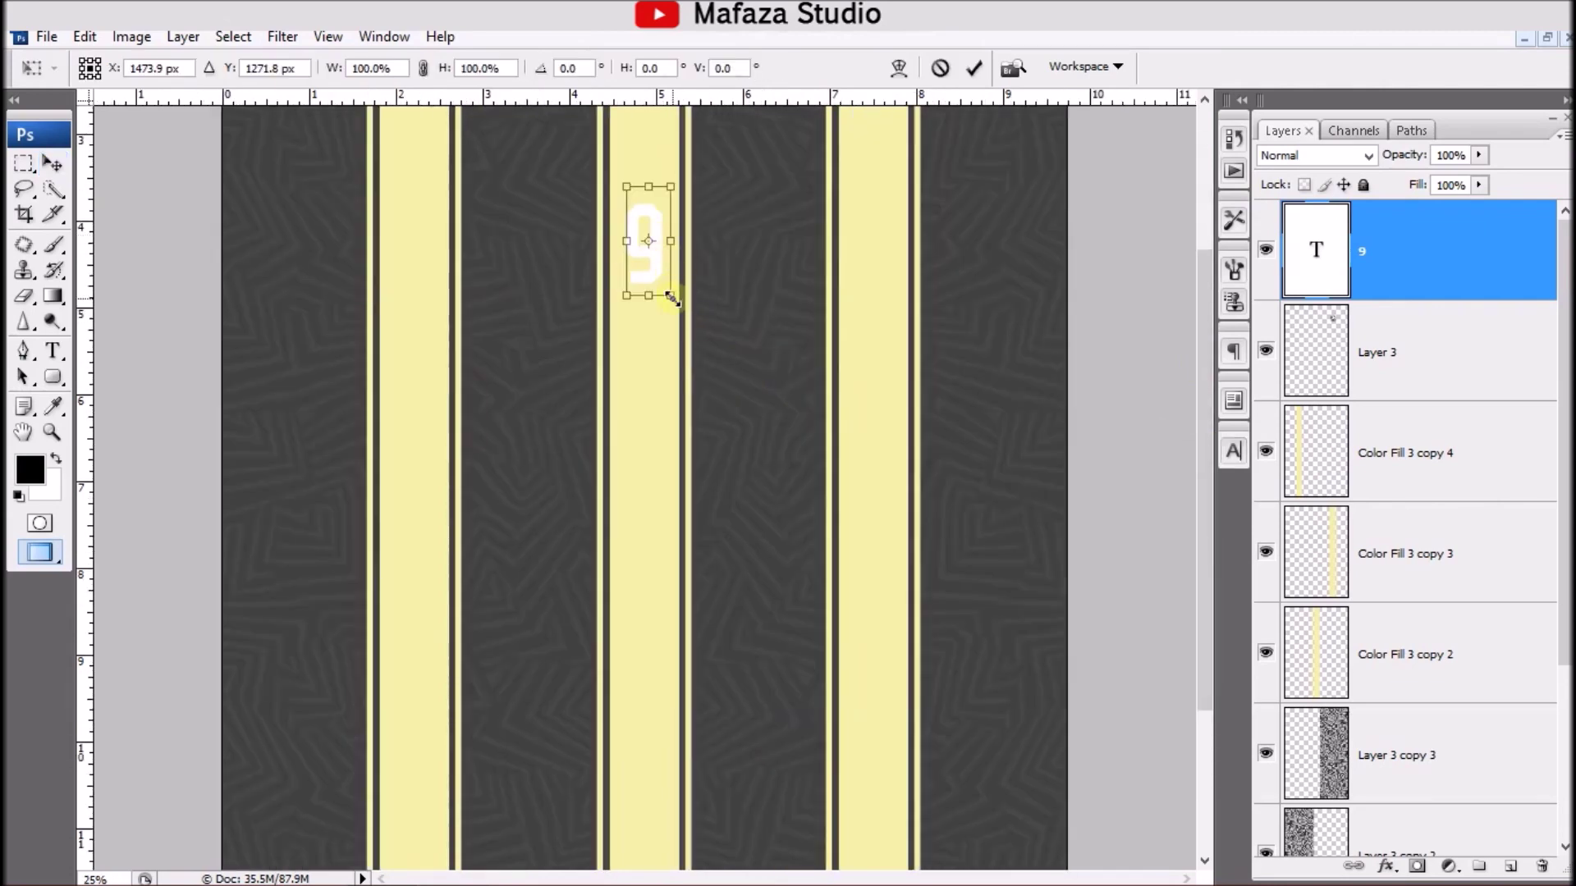
pyautogui.moveTo(672, 297); pyautogui.dragTo(721, 380)
pyautogui.moveTo(663, 317); pyautogui.dragTo(652, 320)
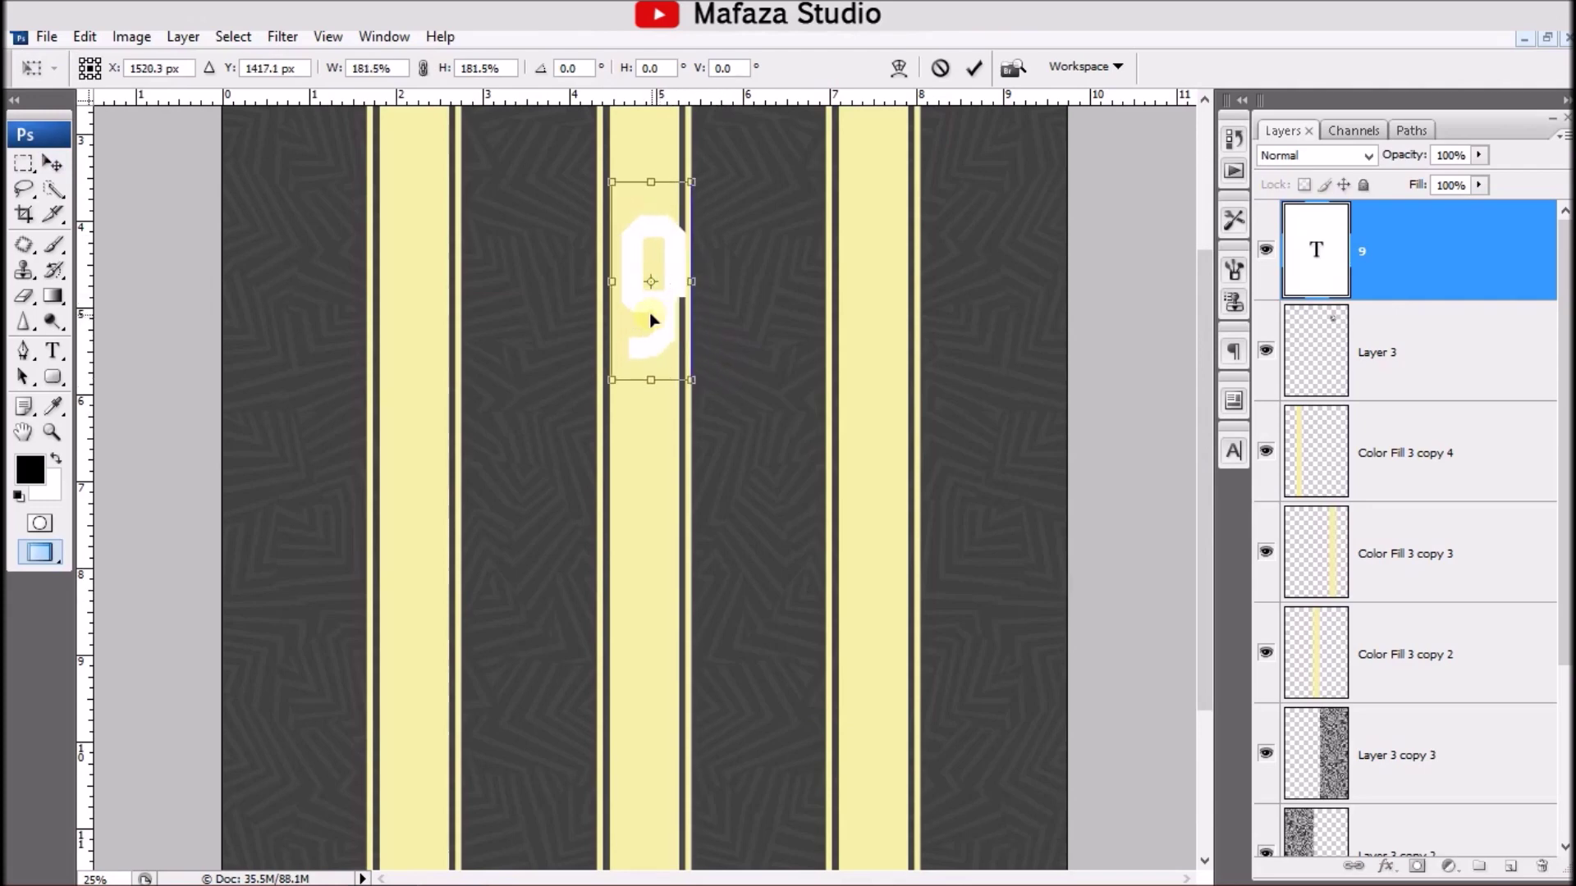
pyautogui.moveTo(691, 183); pyautogui.dragTo(734, 188)
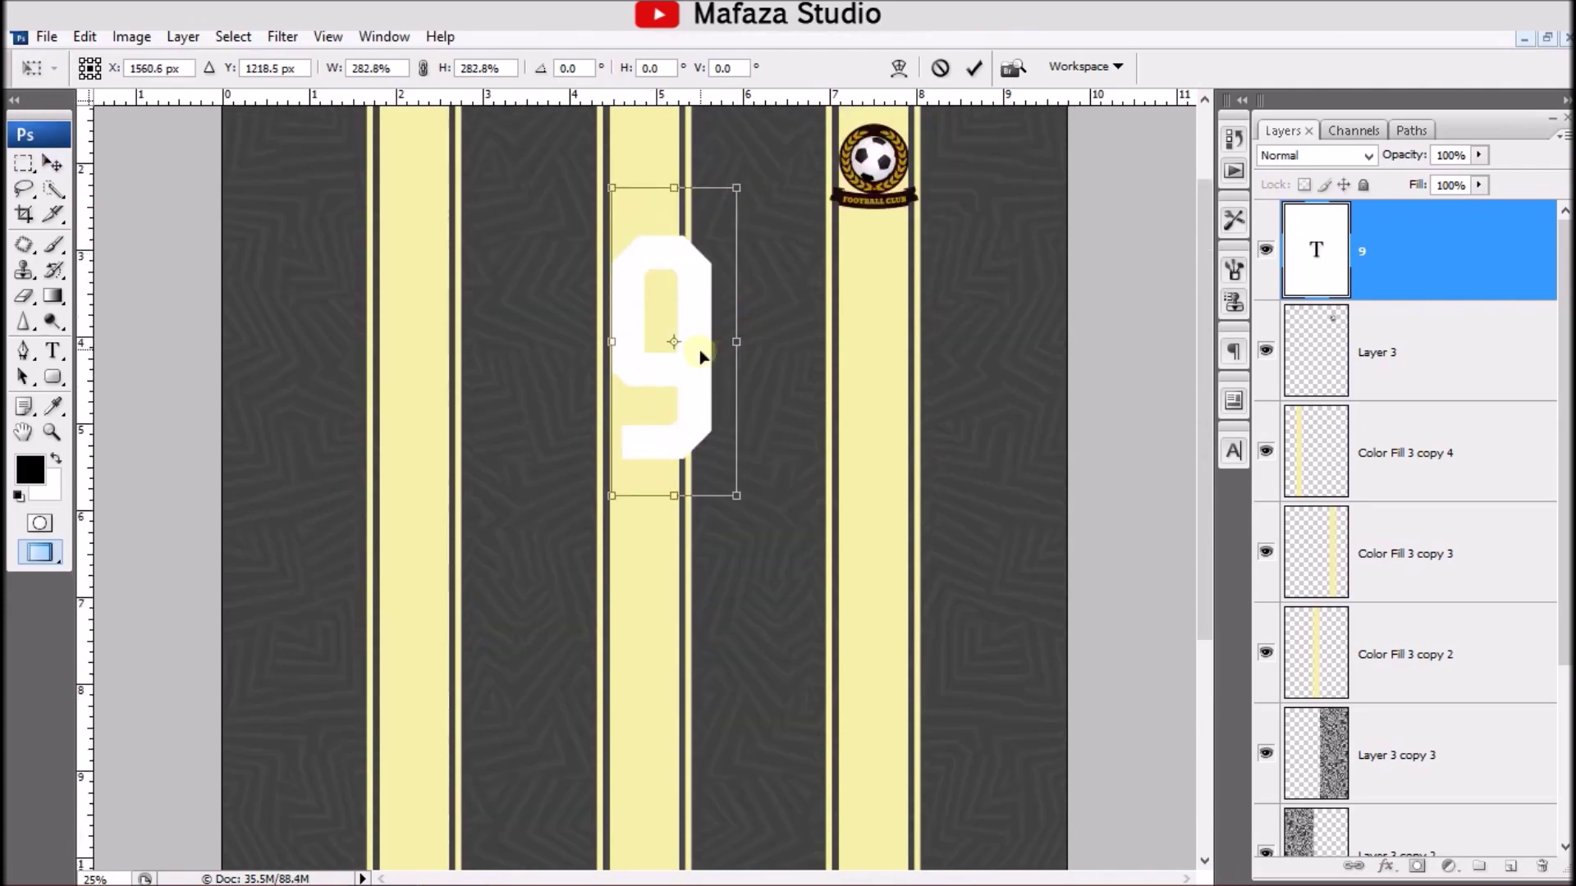
pyautogui.moveTo(702, 355); pyautogui.dragTo(694, 362)
pyautogui.press('Return')
pyautogui.hotkey('ctrl', '-')
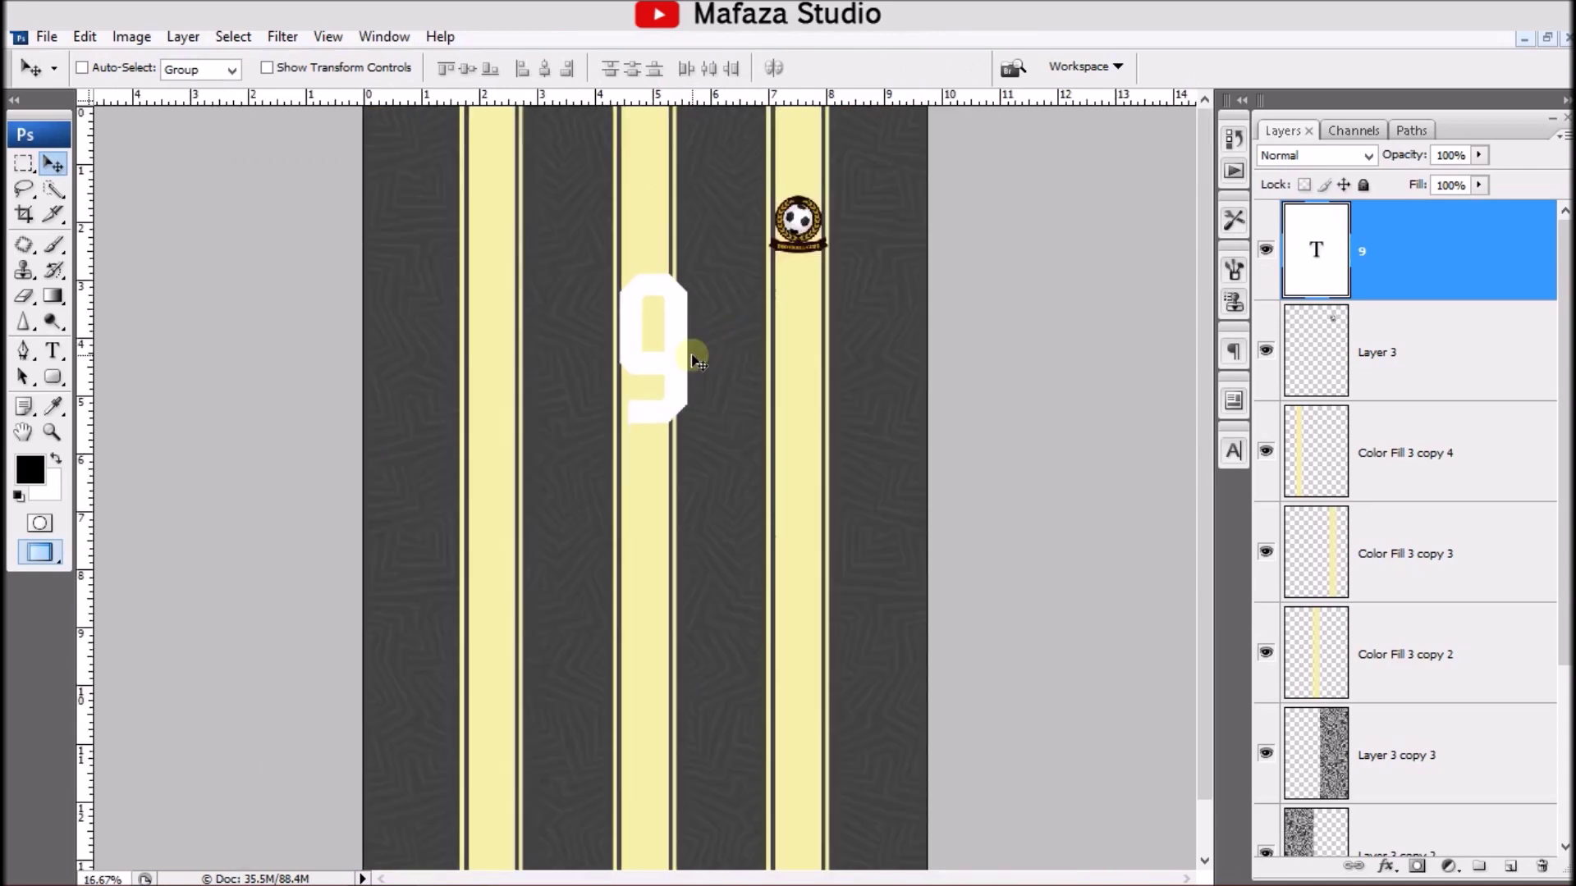
pyautogui.hotkey('ctrl', '-')
pyautogui.moveTo(656, 358); pyautogui.dragTo(659, 376)
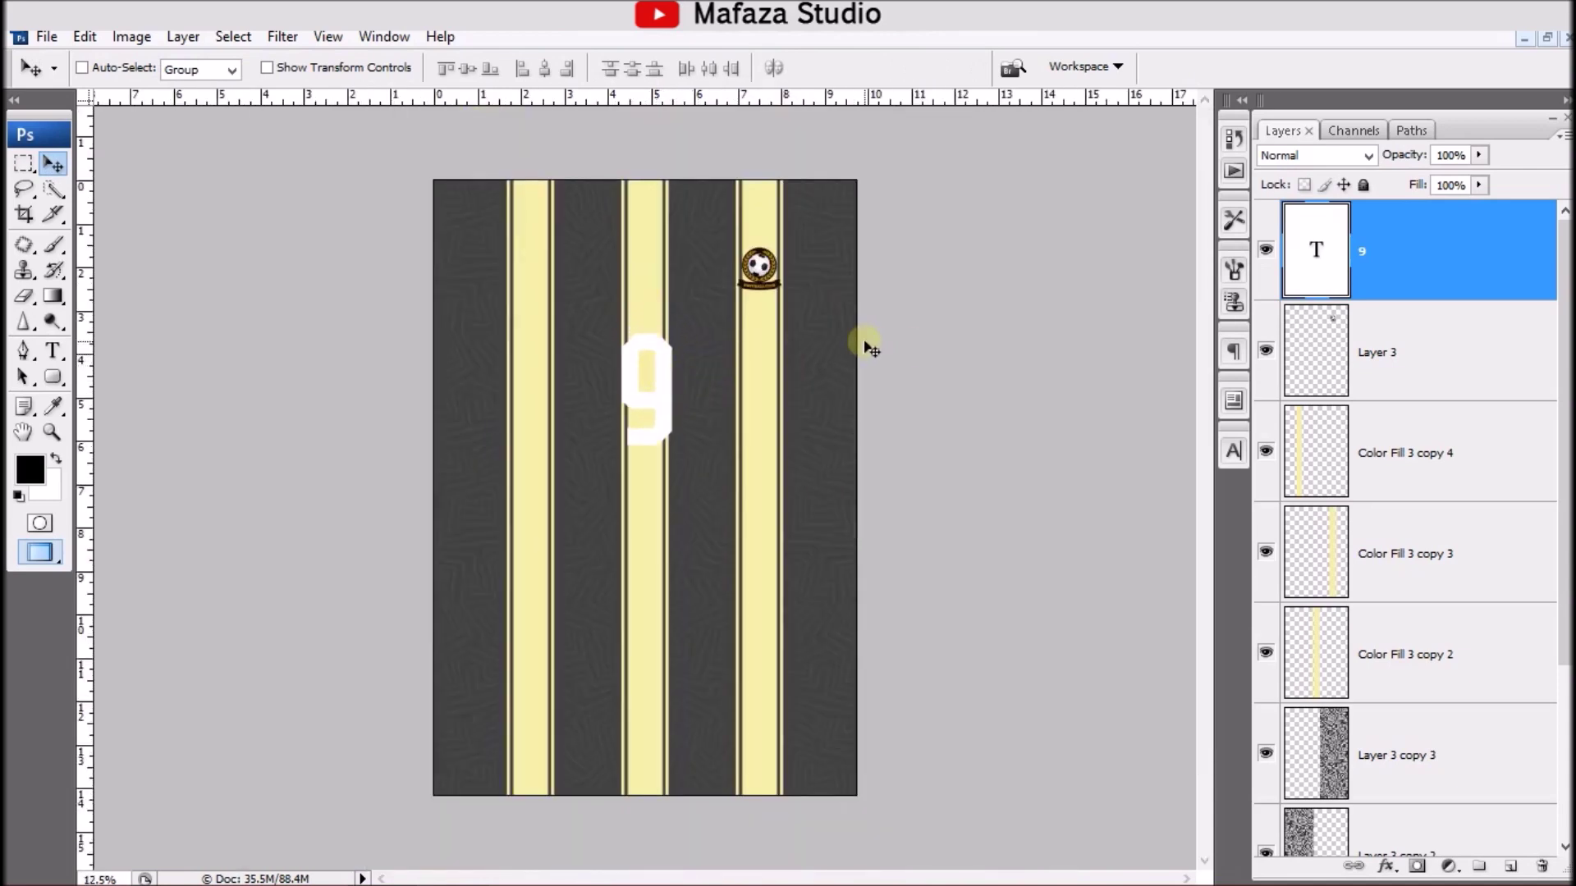
pyautogui.doubleClick(1428, 292)
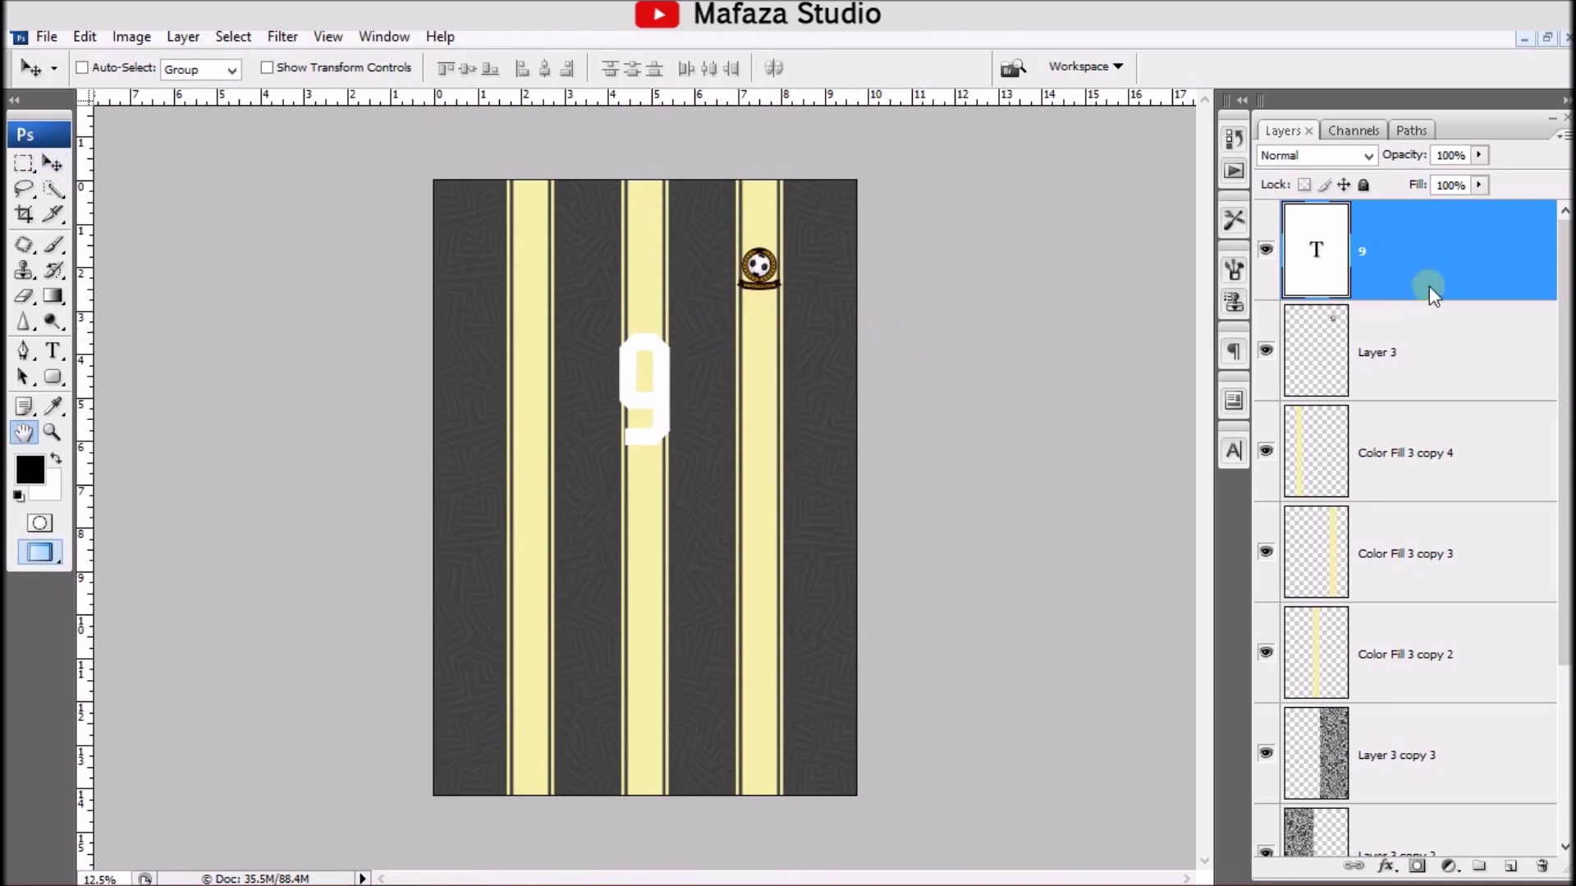
# Step: Add a 35 px stroke around the 9 in the dark grey sampled from the jersey body
pyautogui.click(993, 563)
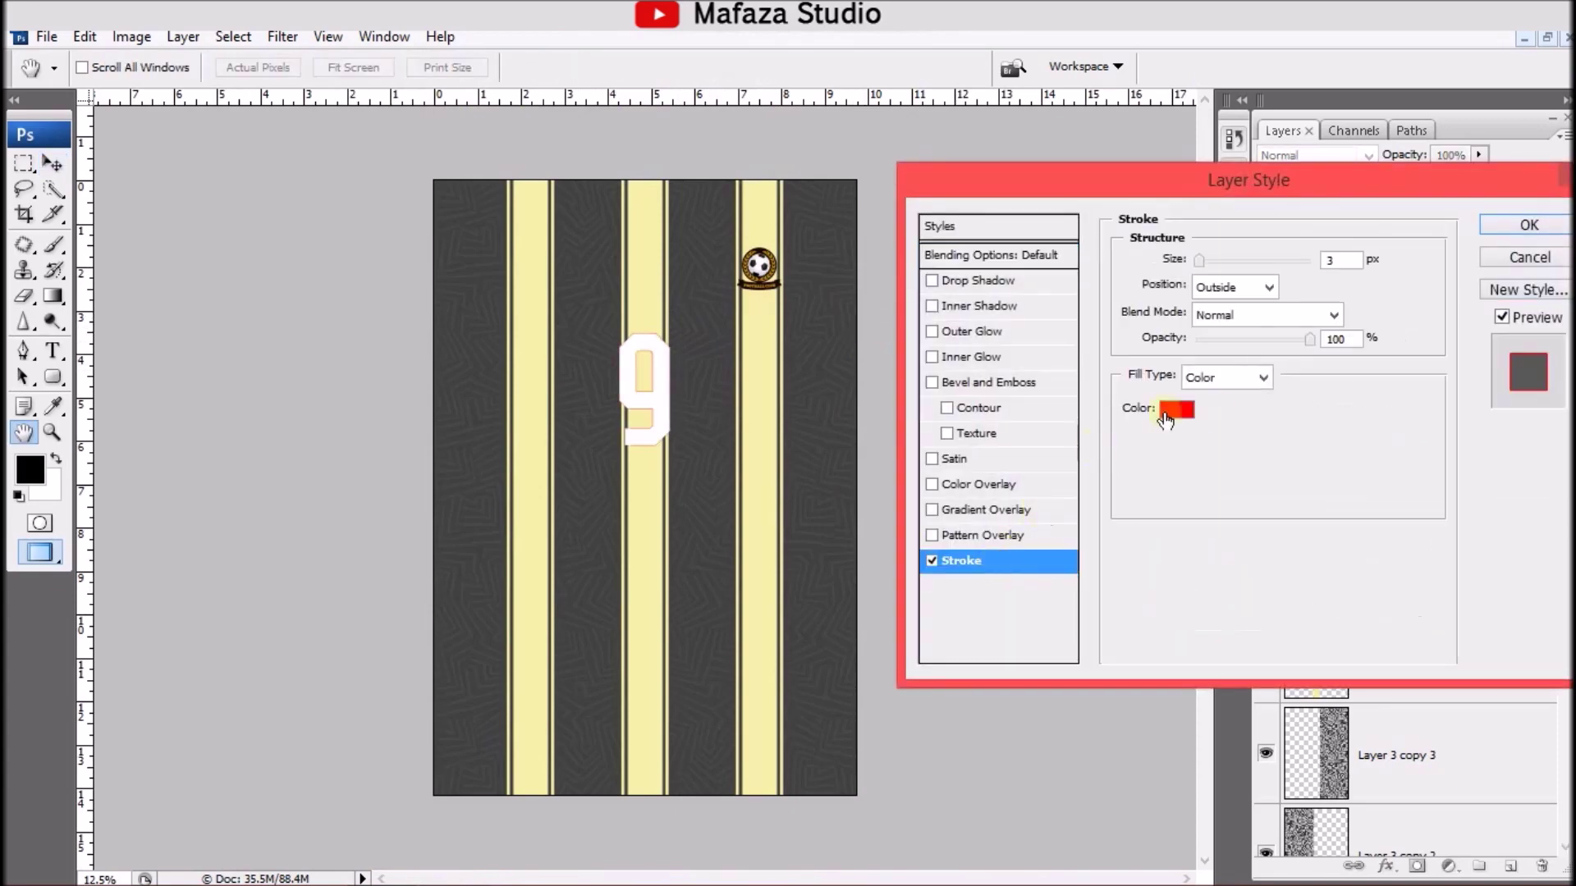
pyautogui.click(1175, 410)
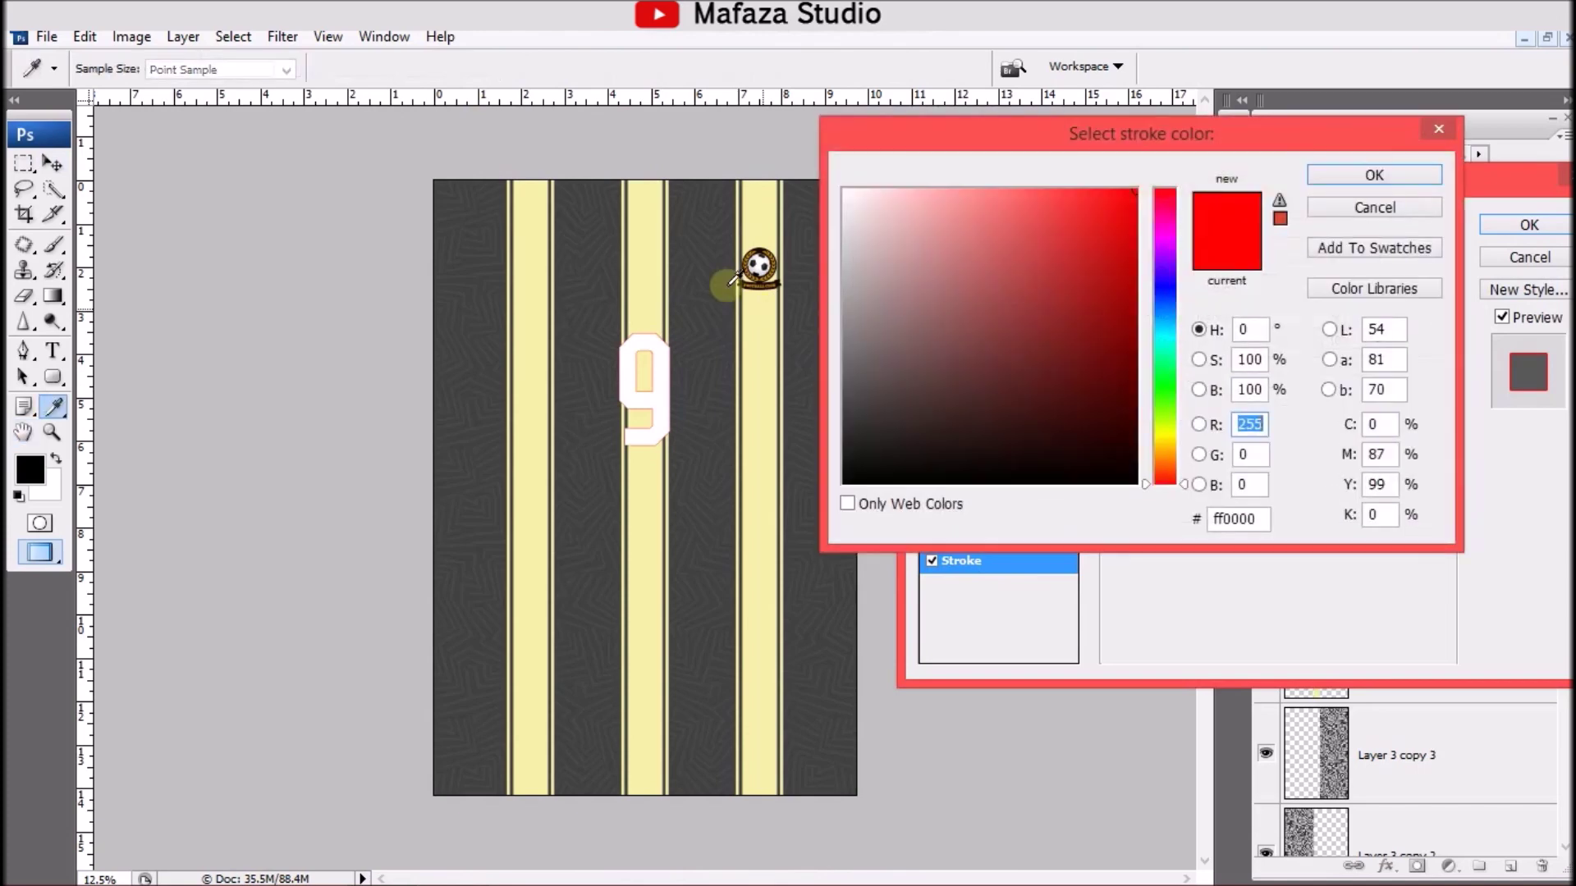
pyautogui.click(711, 255)
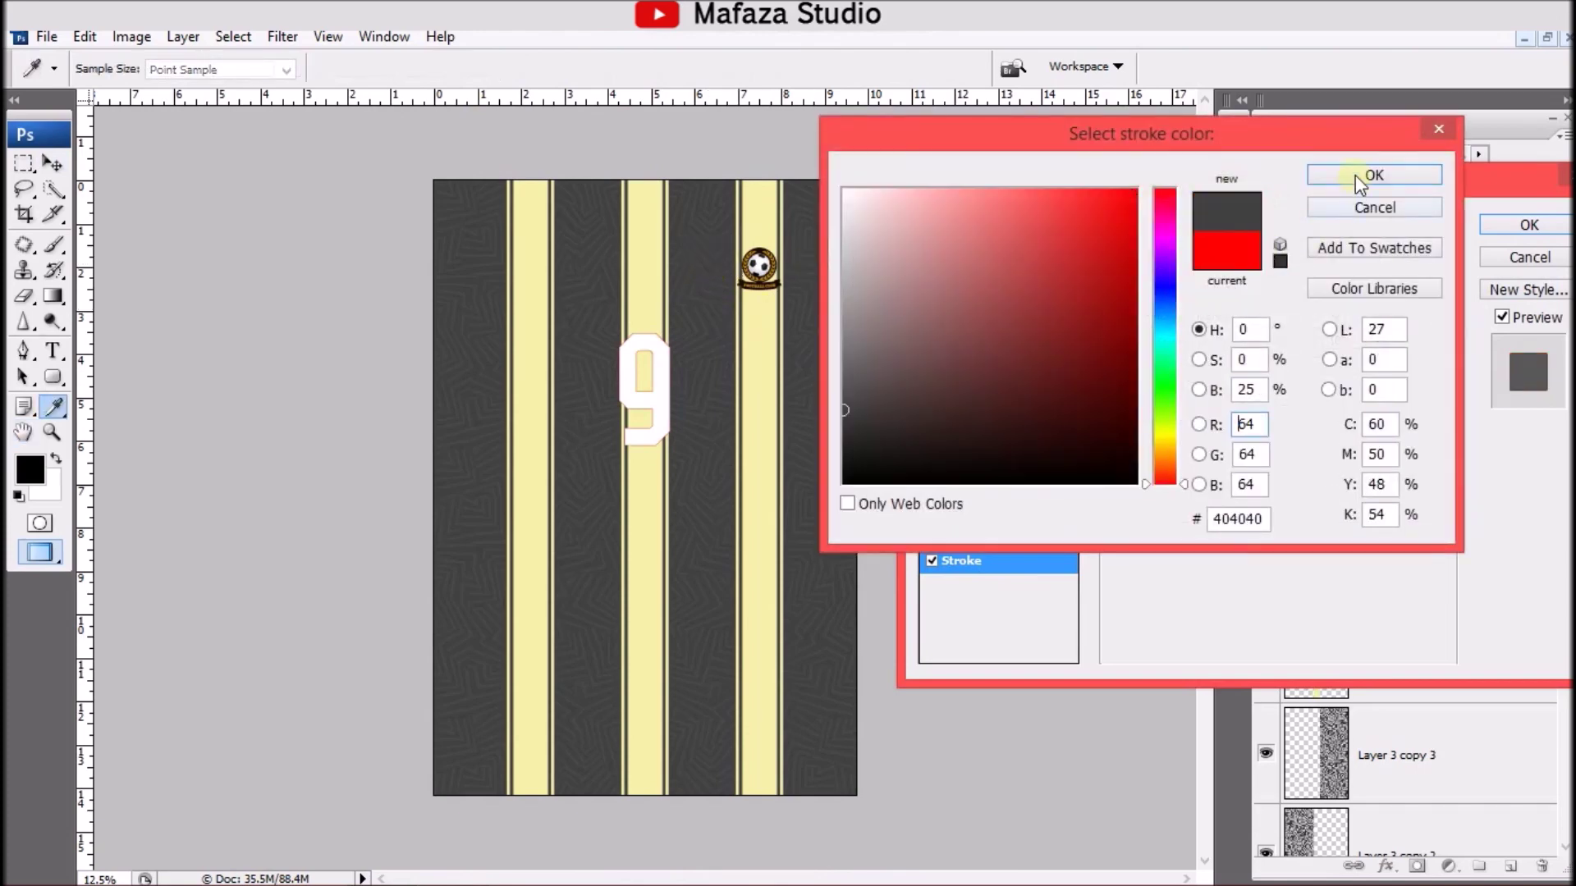
pyautogui.click(1356, 174)
pyautogui.moveTo(1199, 259); pyautogui.dragTo(1218, 259)
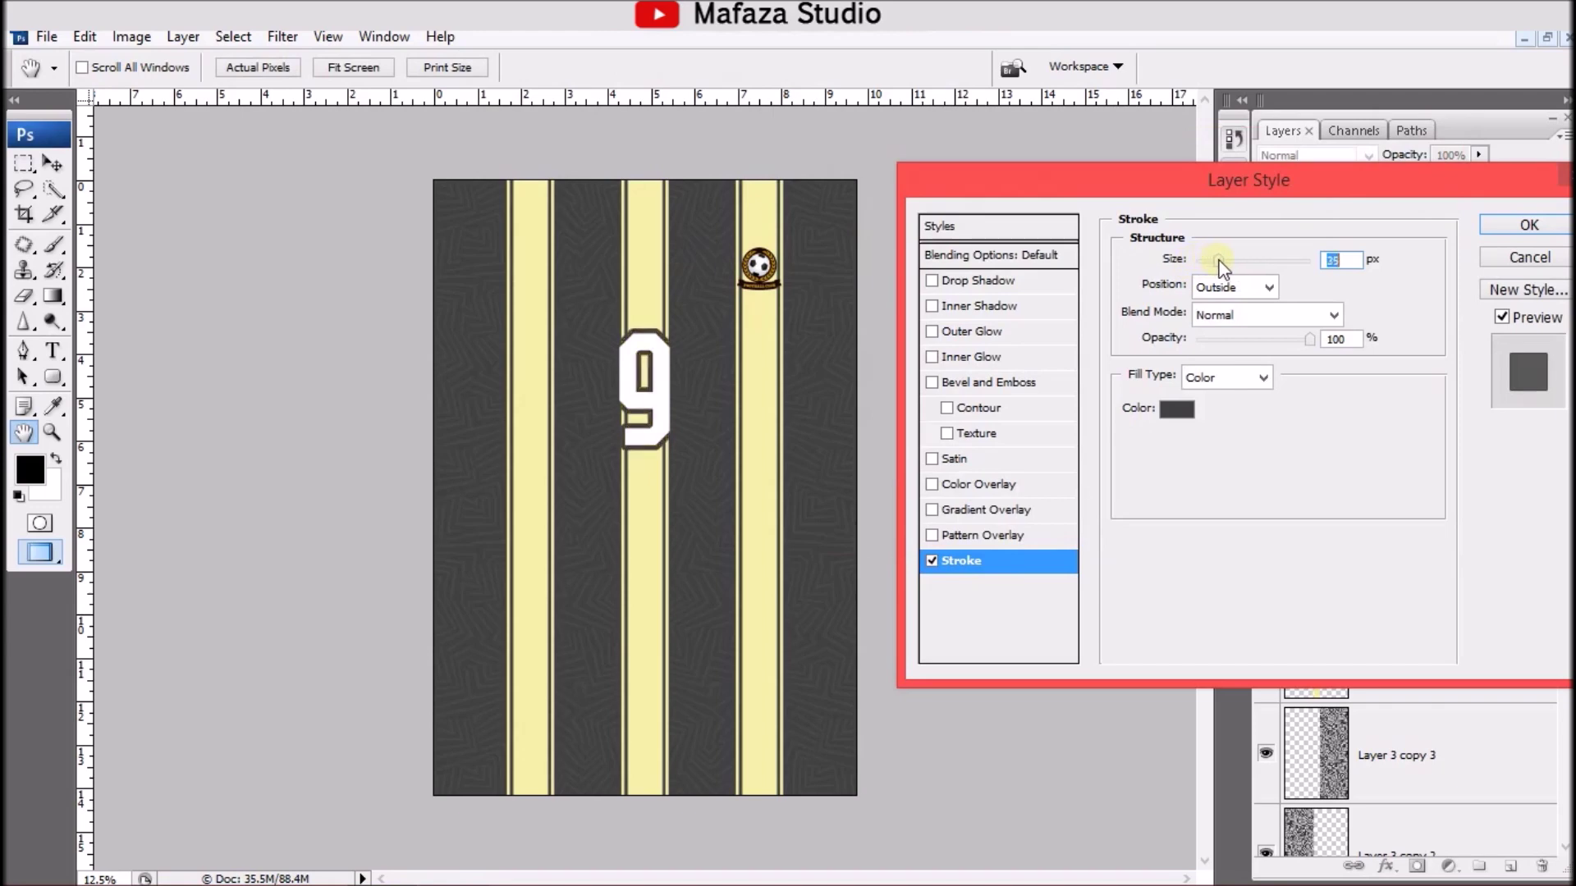
pyautogui.press('Return')
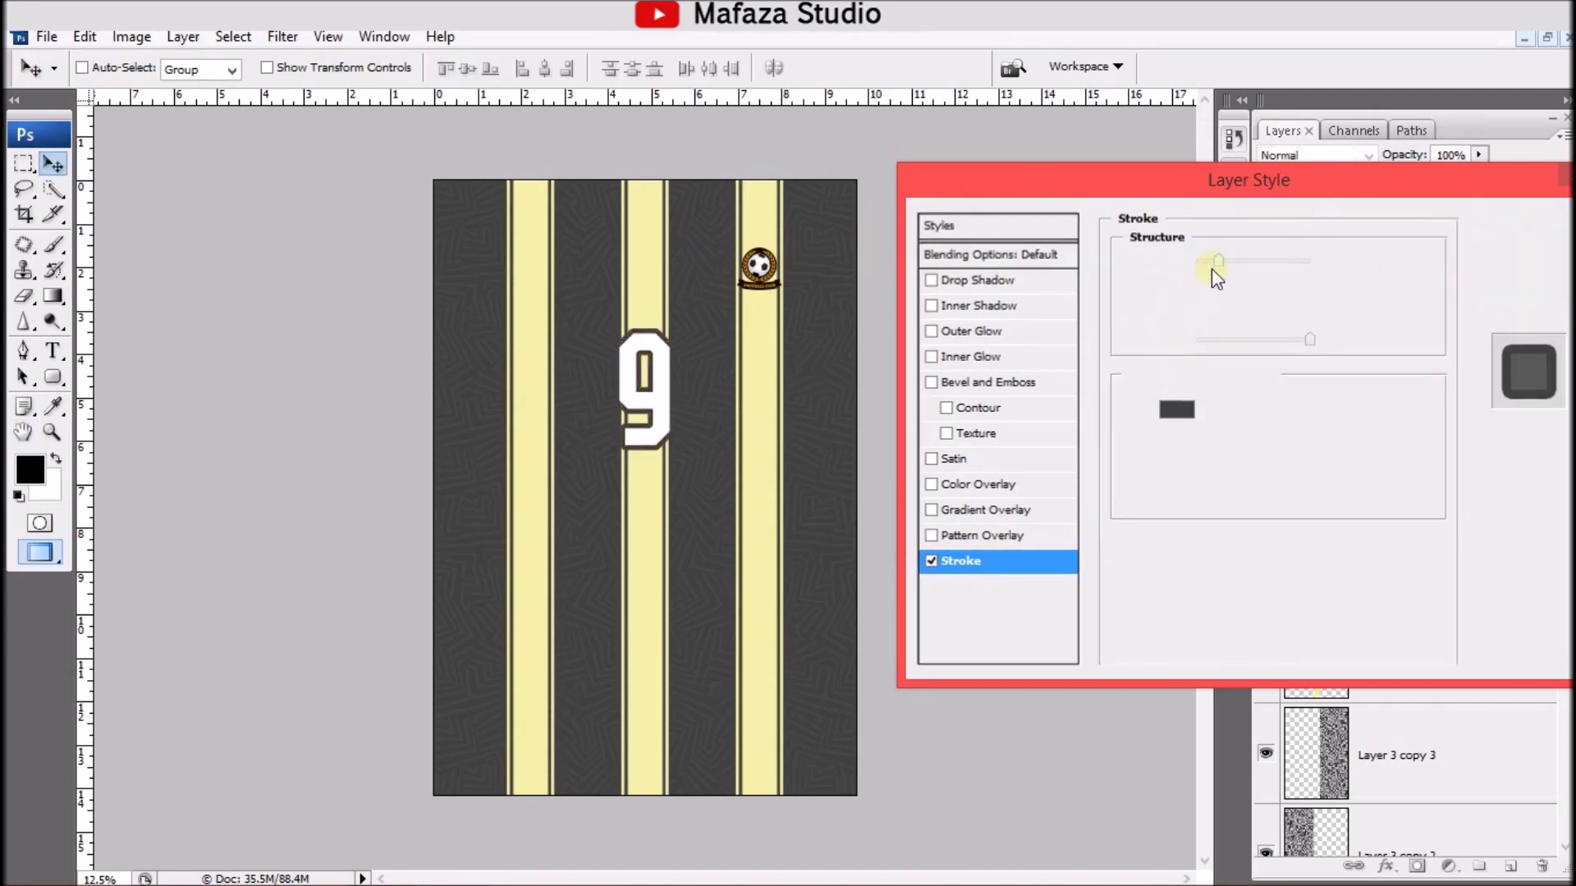
pyautogui.hotkey('ctrl', '+')
pyautogui.hotkey('ctrl', '+')
pyautogui.hotkey('ctrl', '+')
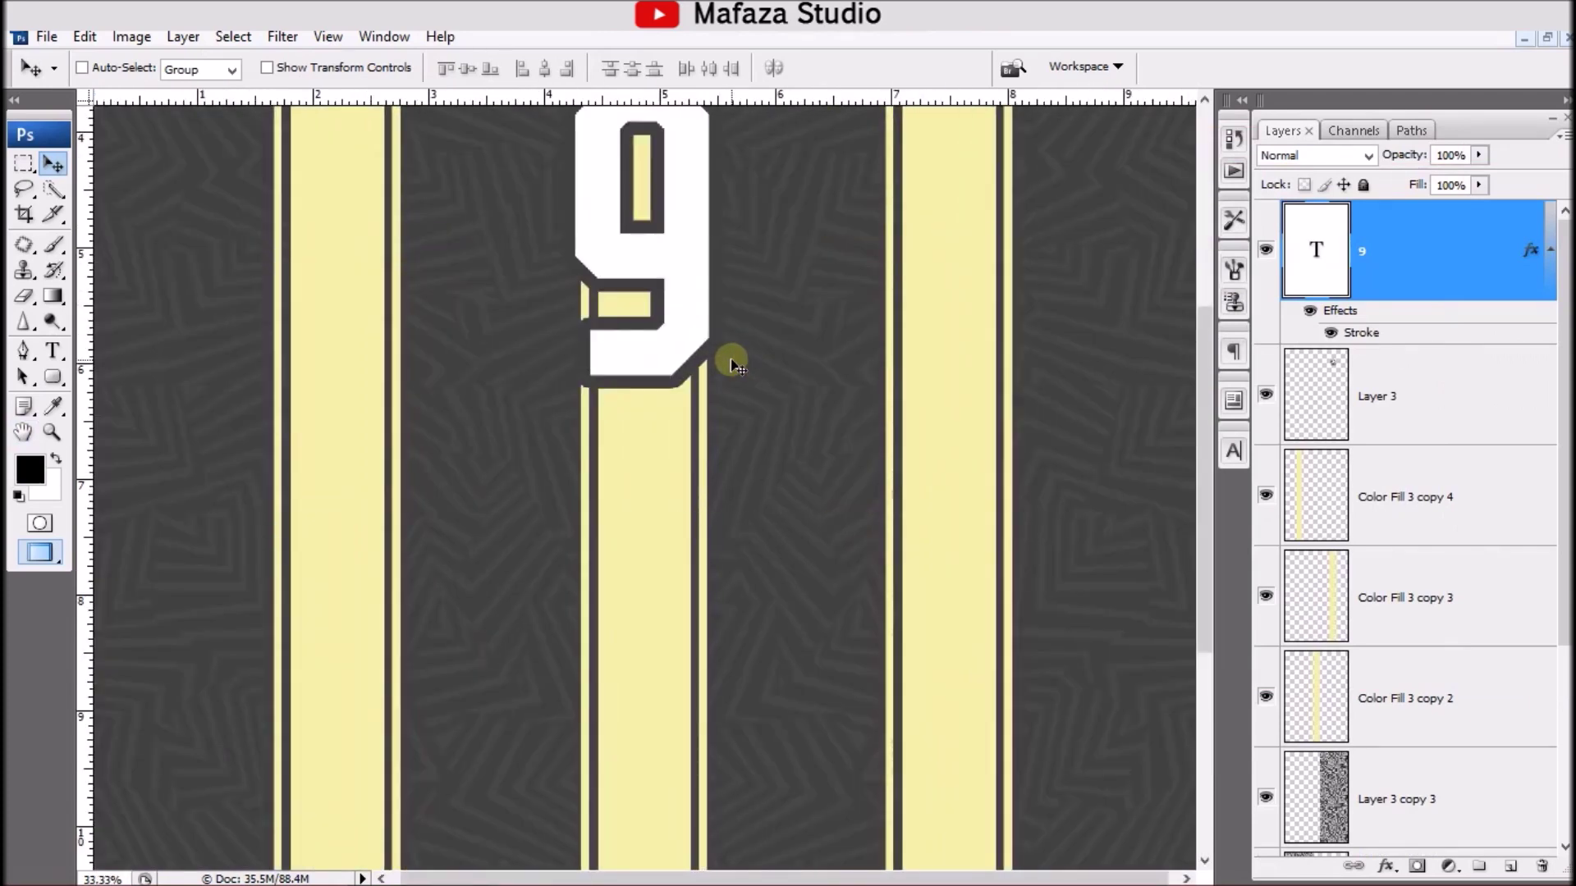
pyautogui.hotkey('ctrl', '+')
pyautogui.hotkey('ctrl', '+')
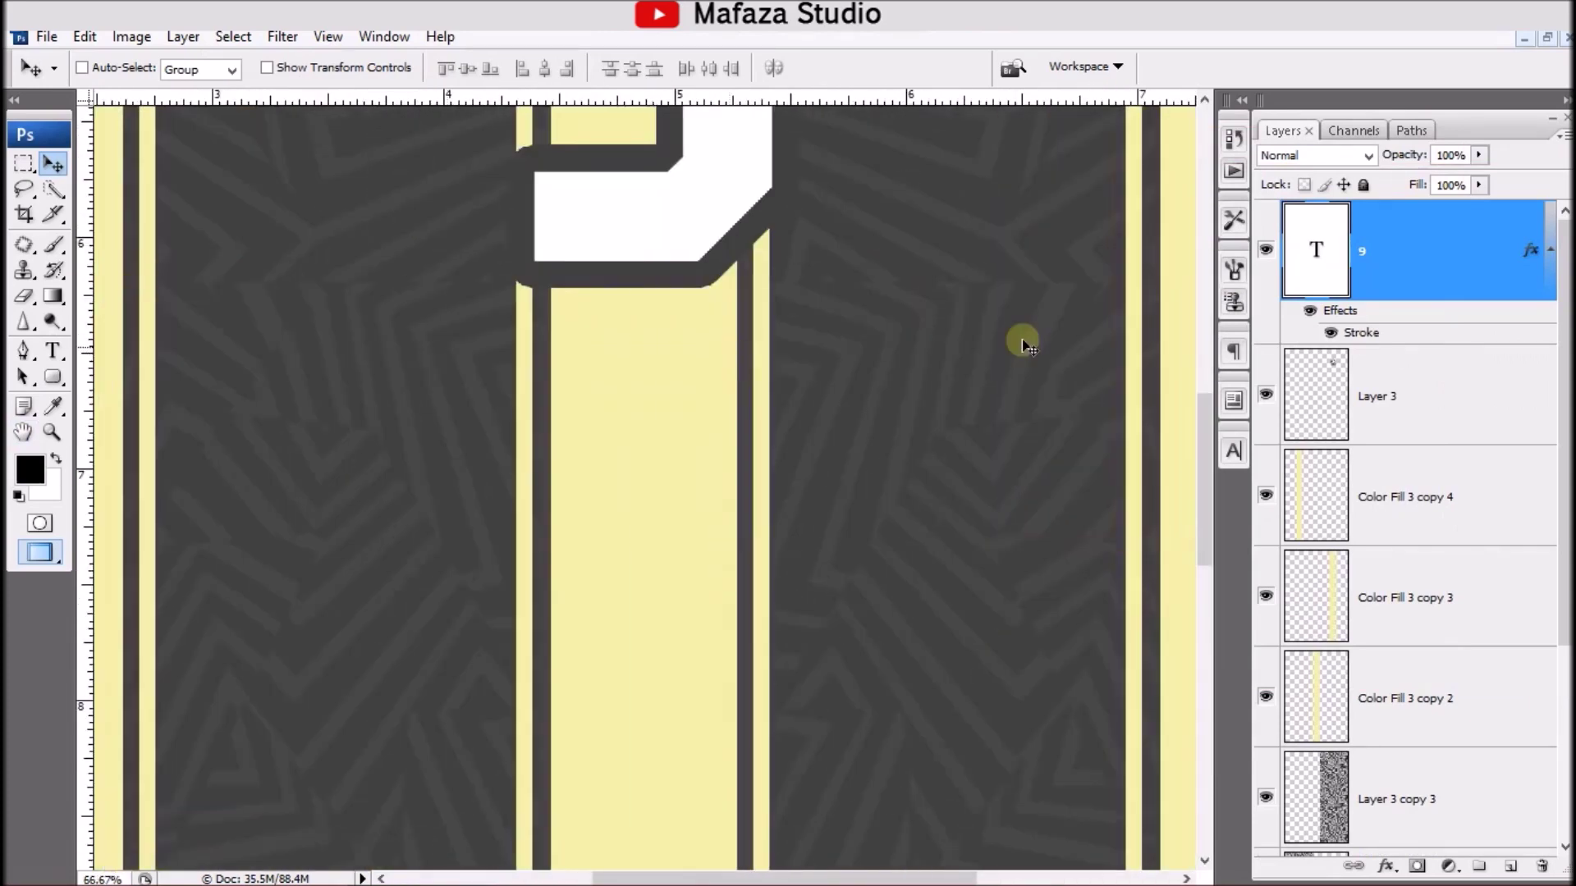
pyautogui.scroll(2, 825, 378)
pyautogui.scroll(2, 827, 382)
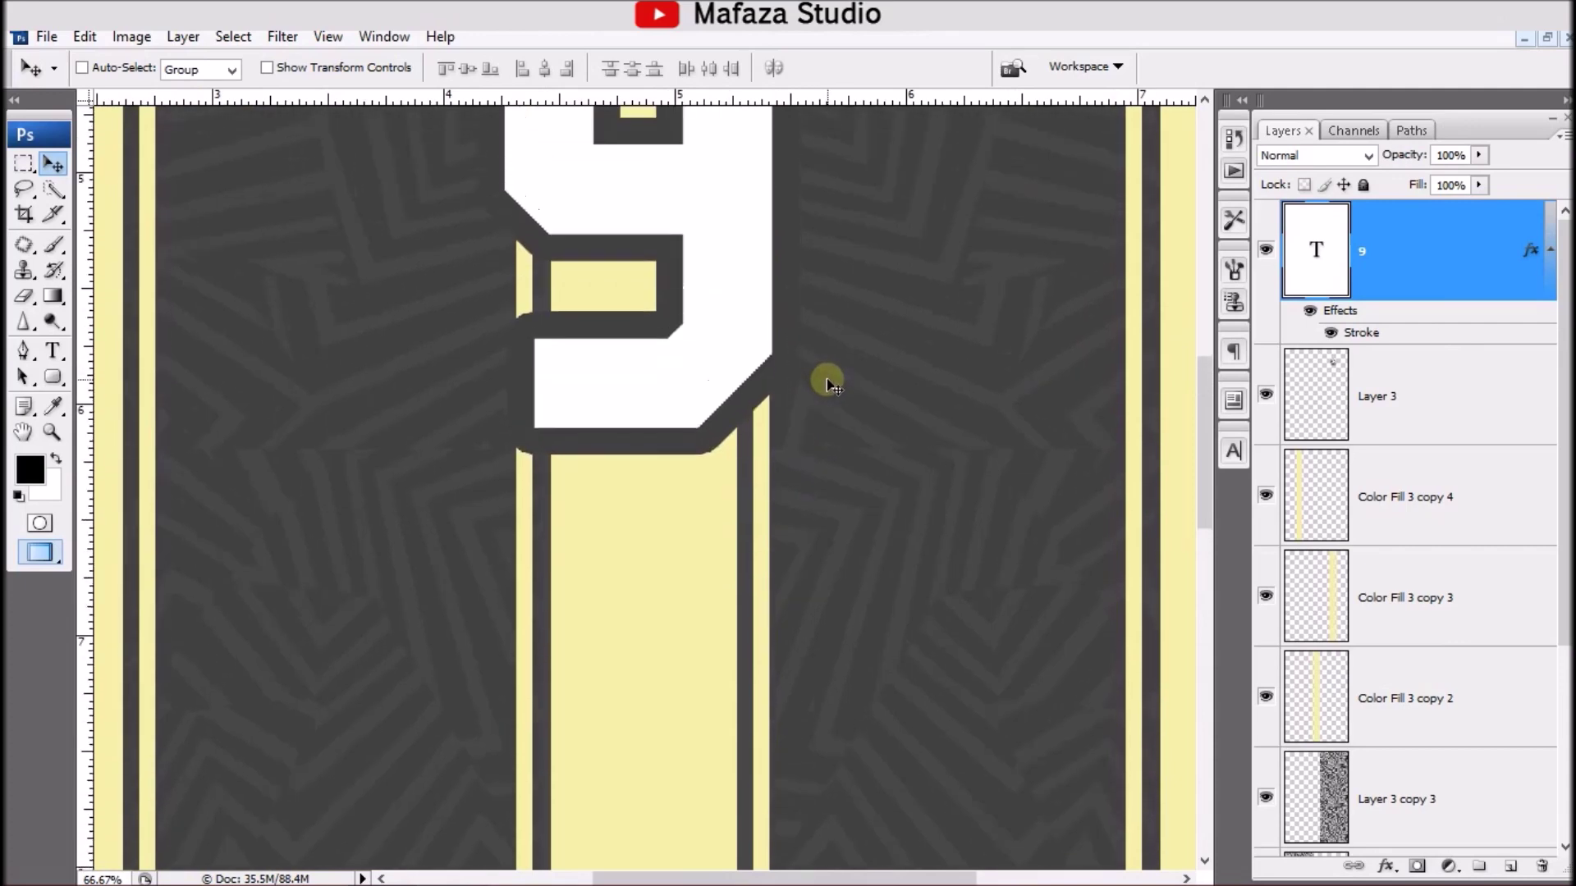
pyautogui.hotkey('ctrl', '0')
# Step: Save and close Color Fill 23.psb, then maximize the JERSEY MOCKUP window
pyautogui.click(1549, 40)
pyautogui.click(580, 170)
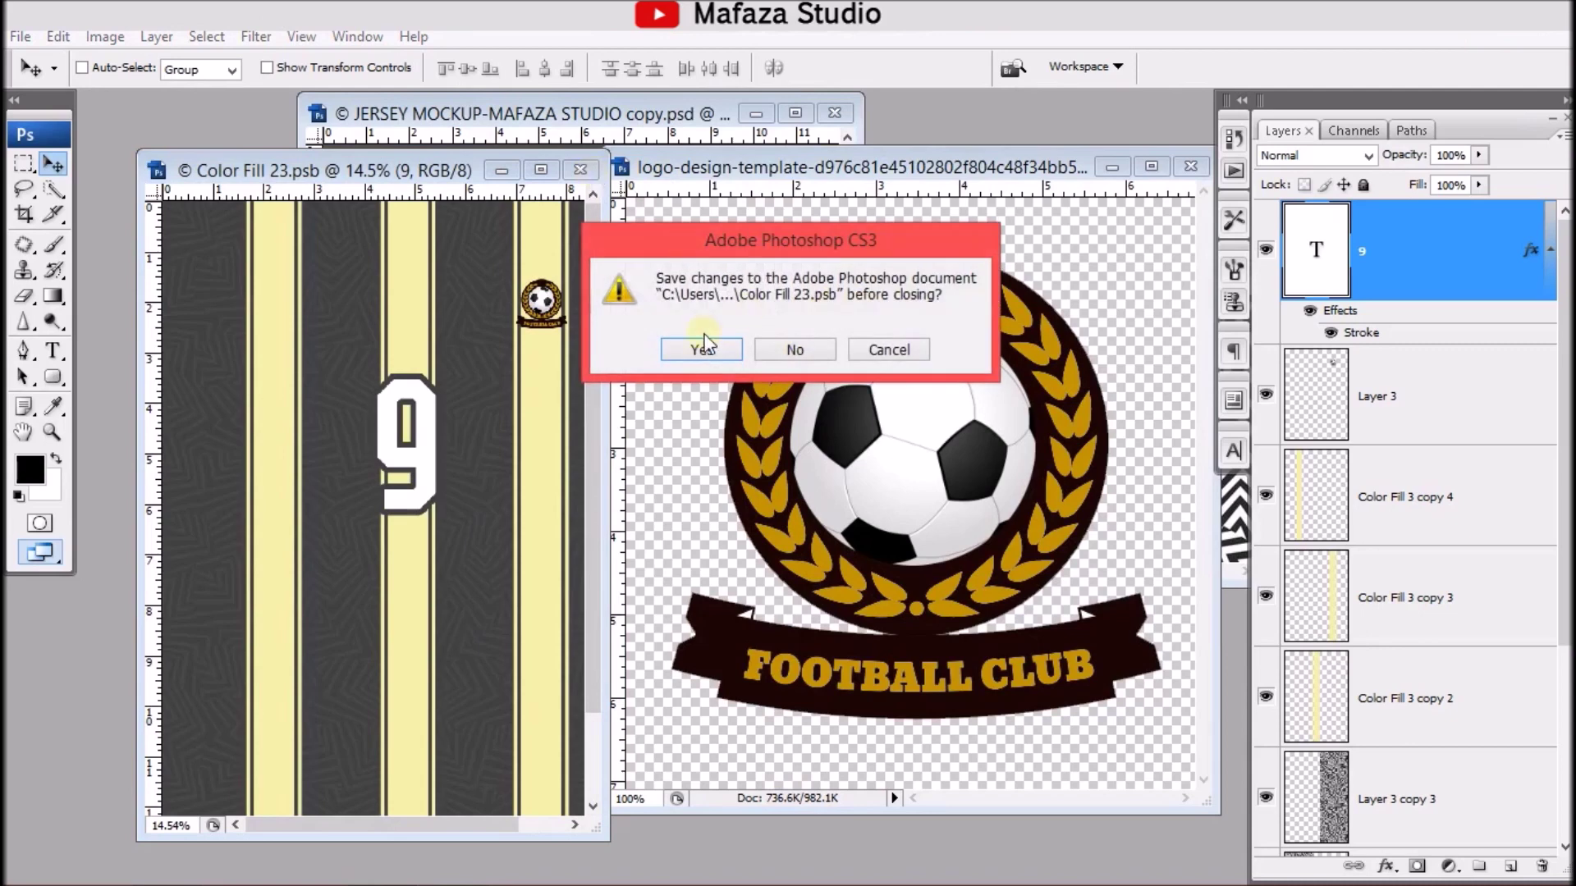
pyautogui.click(704, 347)
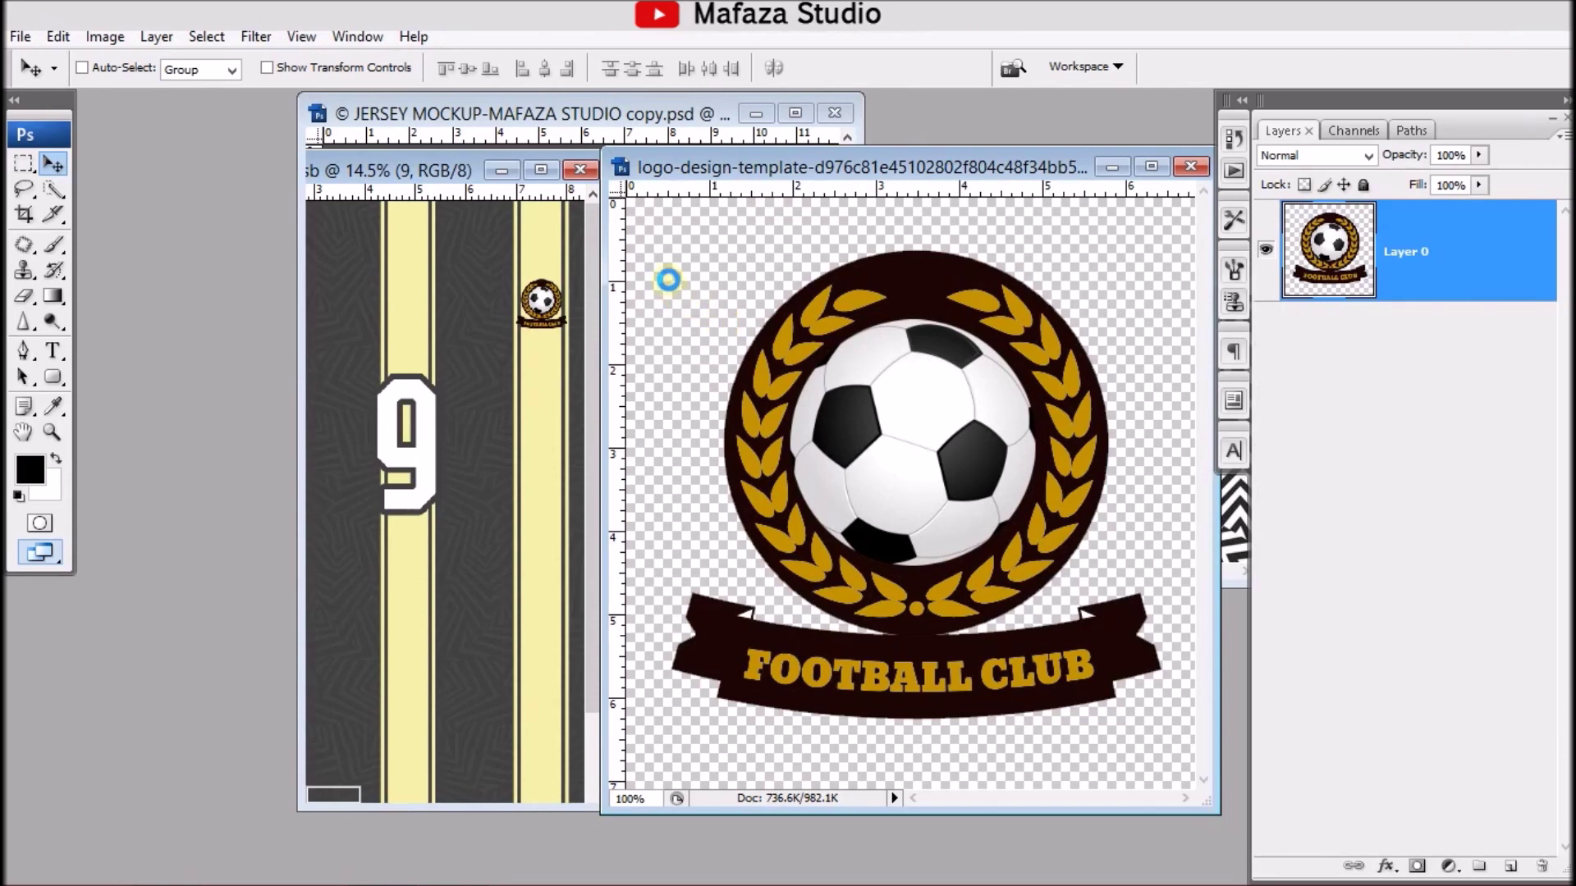
pyautogui.click(628, 115)
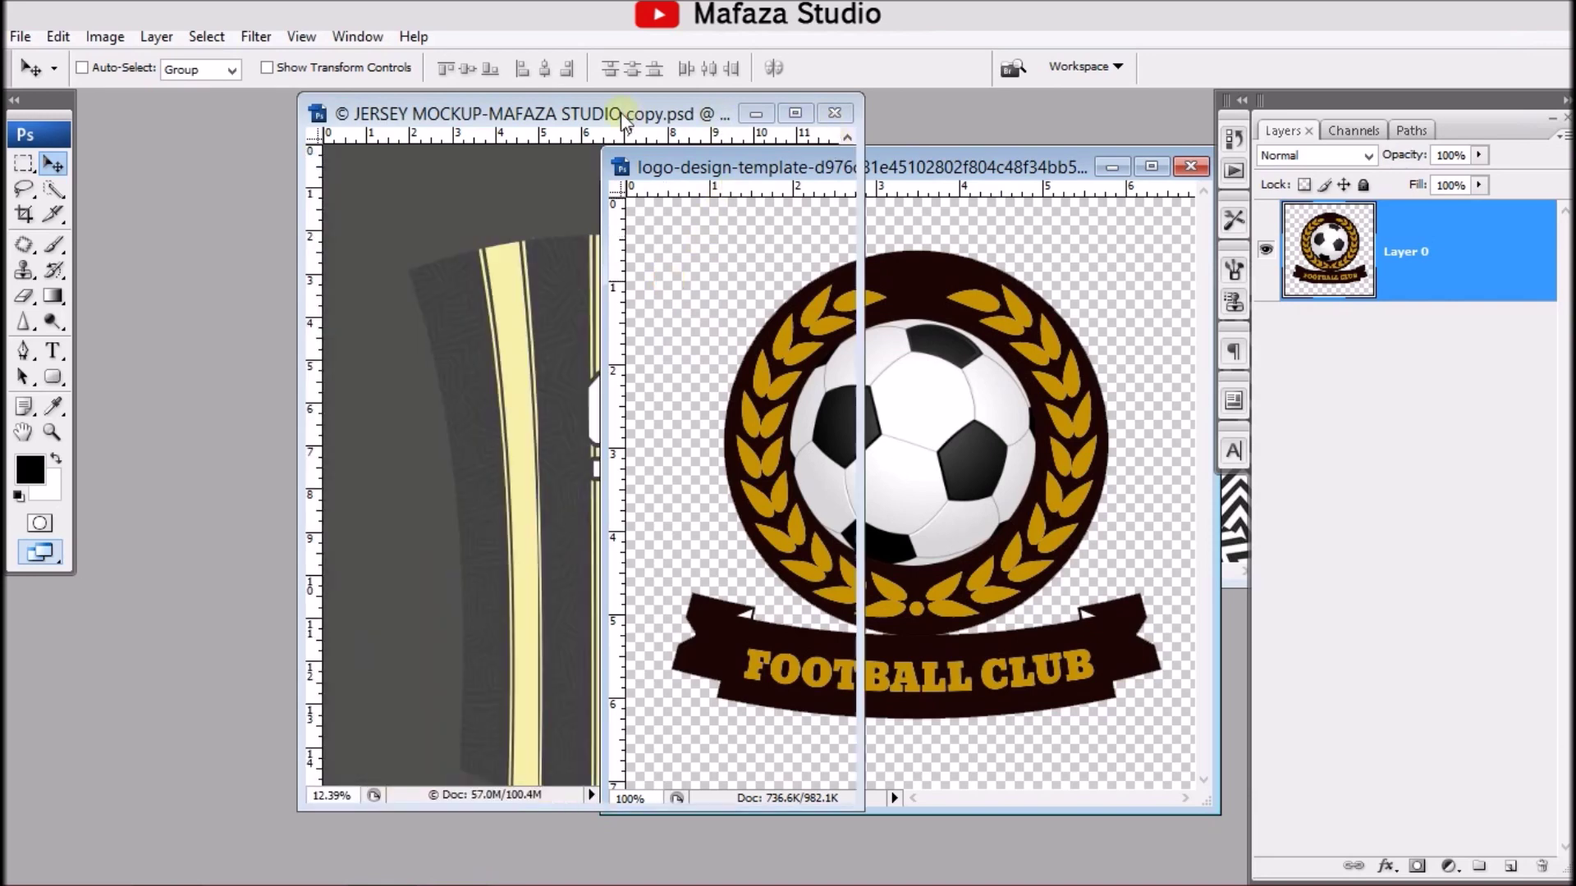
pyautogui.click(793, 114)
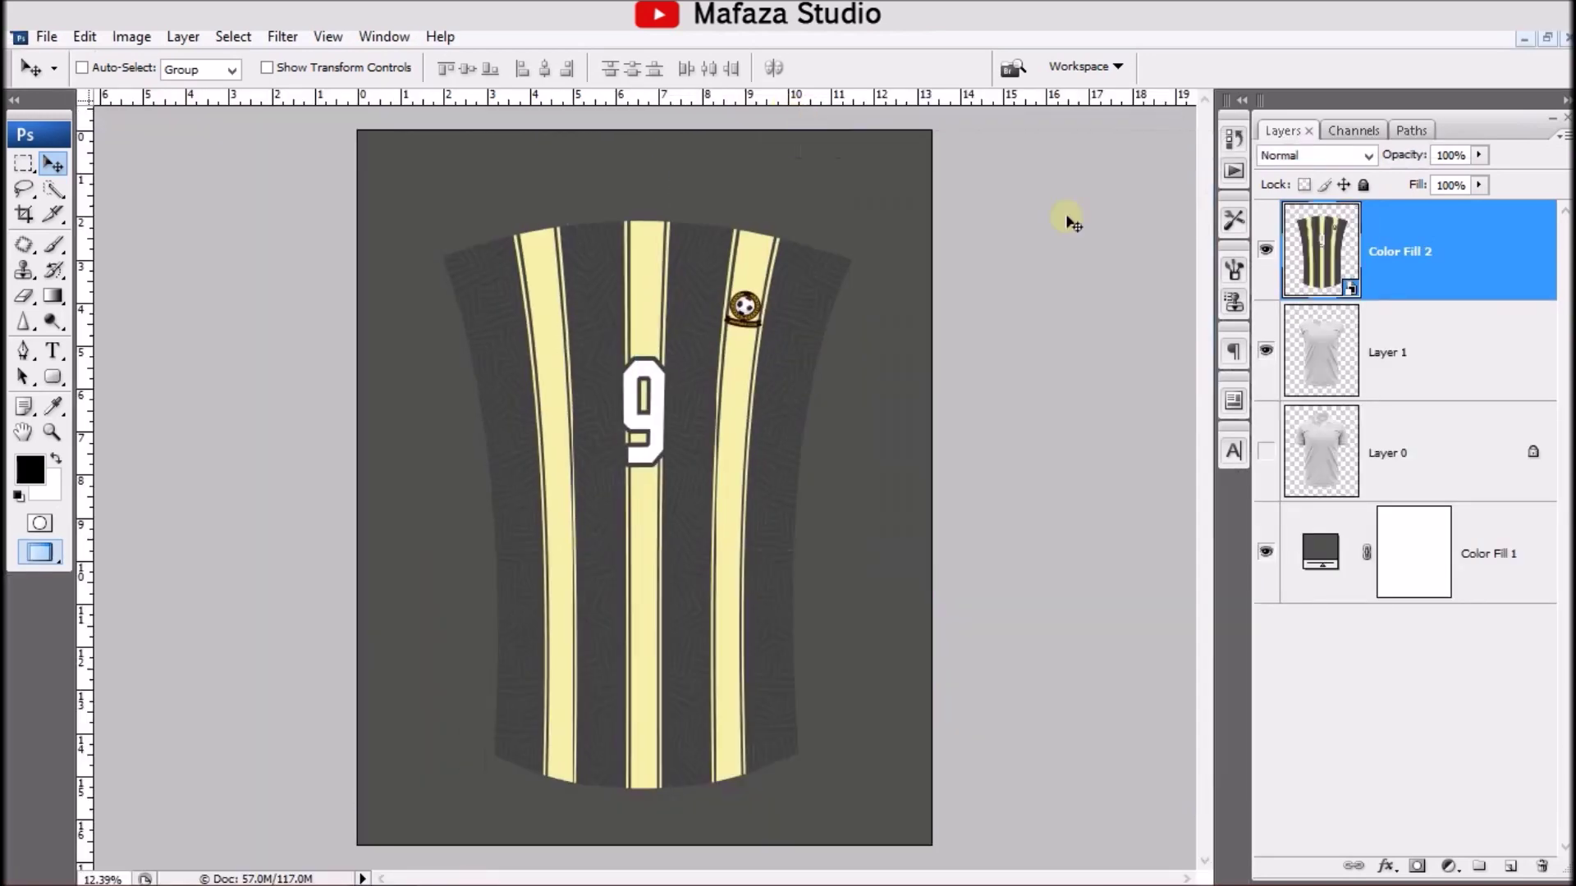
# Step: Set Color Fill 2 to Linear Burn, clip it to the shirt, and make Layer 0 visible
pyautogui.click(1358, 156)
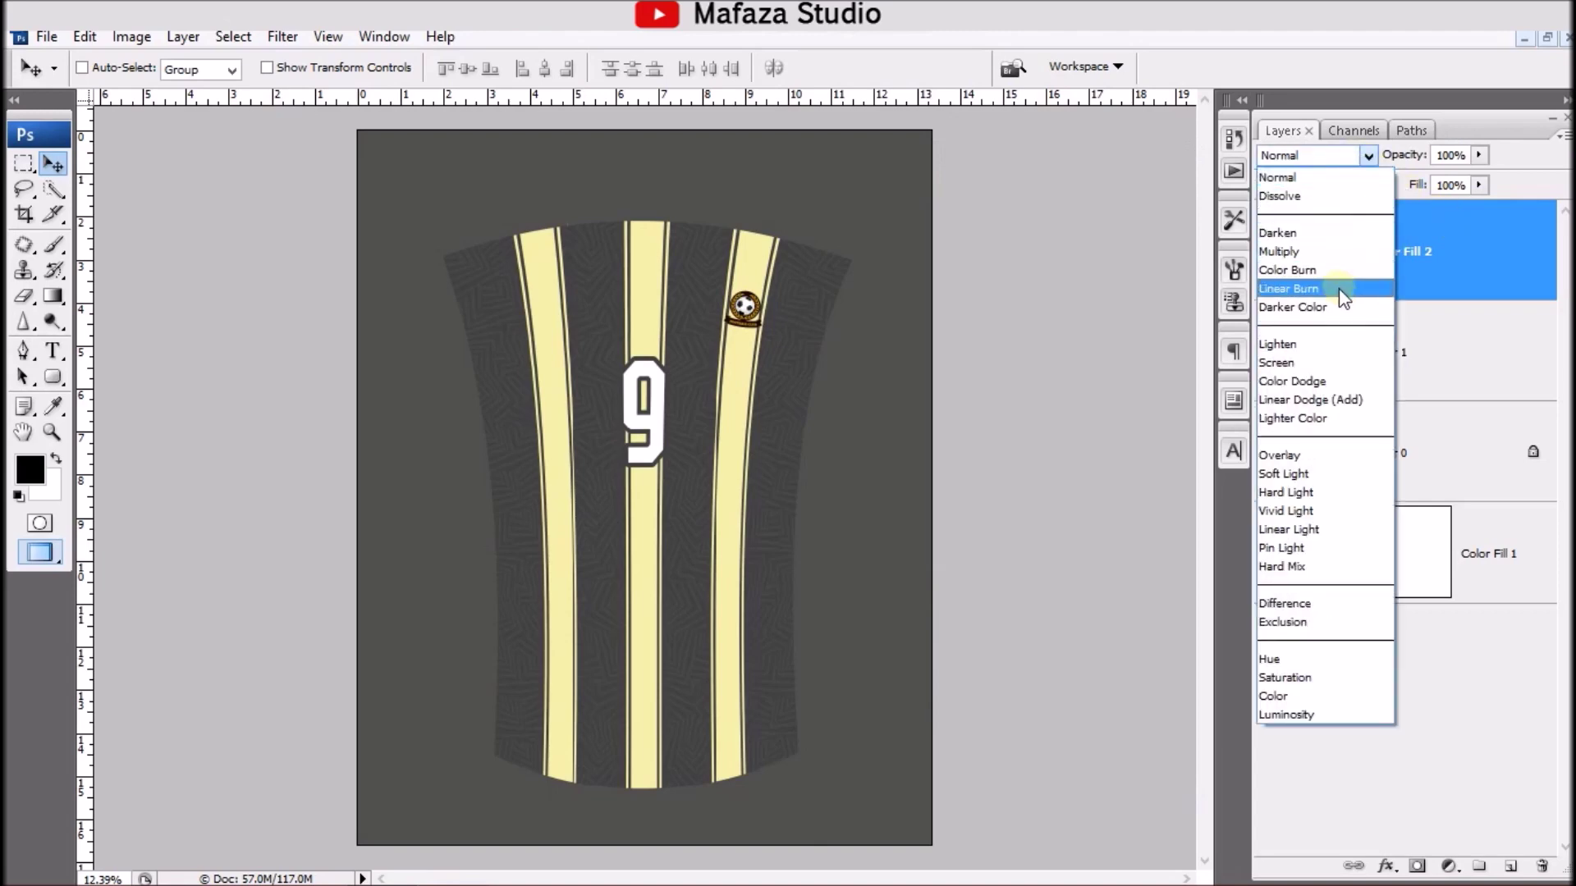
pyautogui.click(1340, 289)
pyautogui.rightClick(1469, 254)
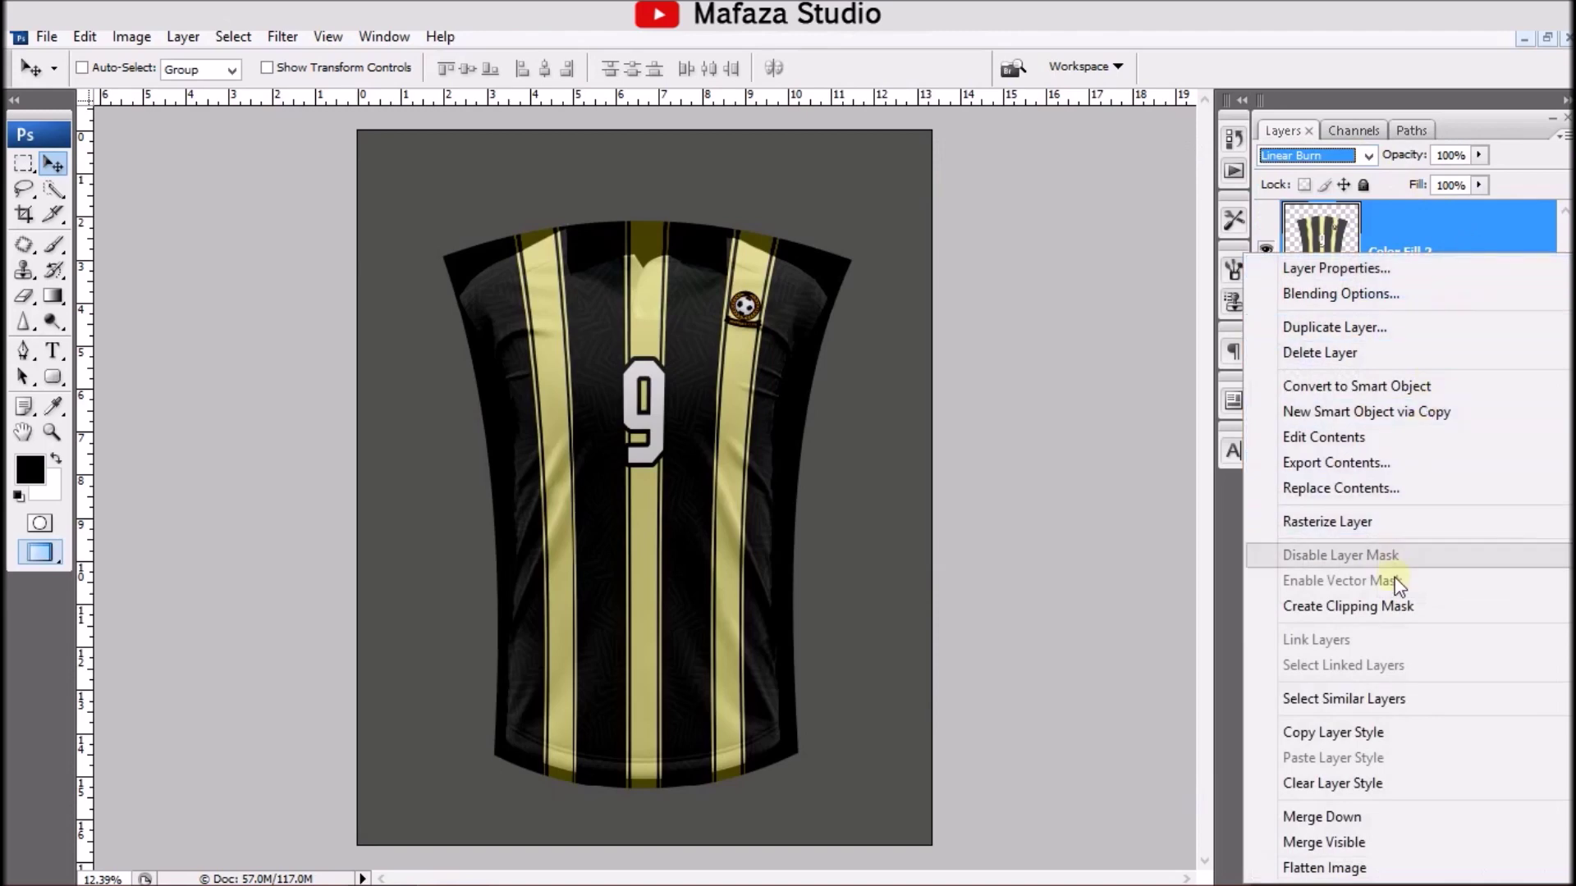
pyautogui.click(1420, 606)
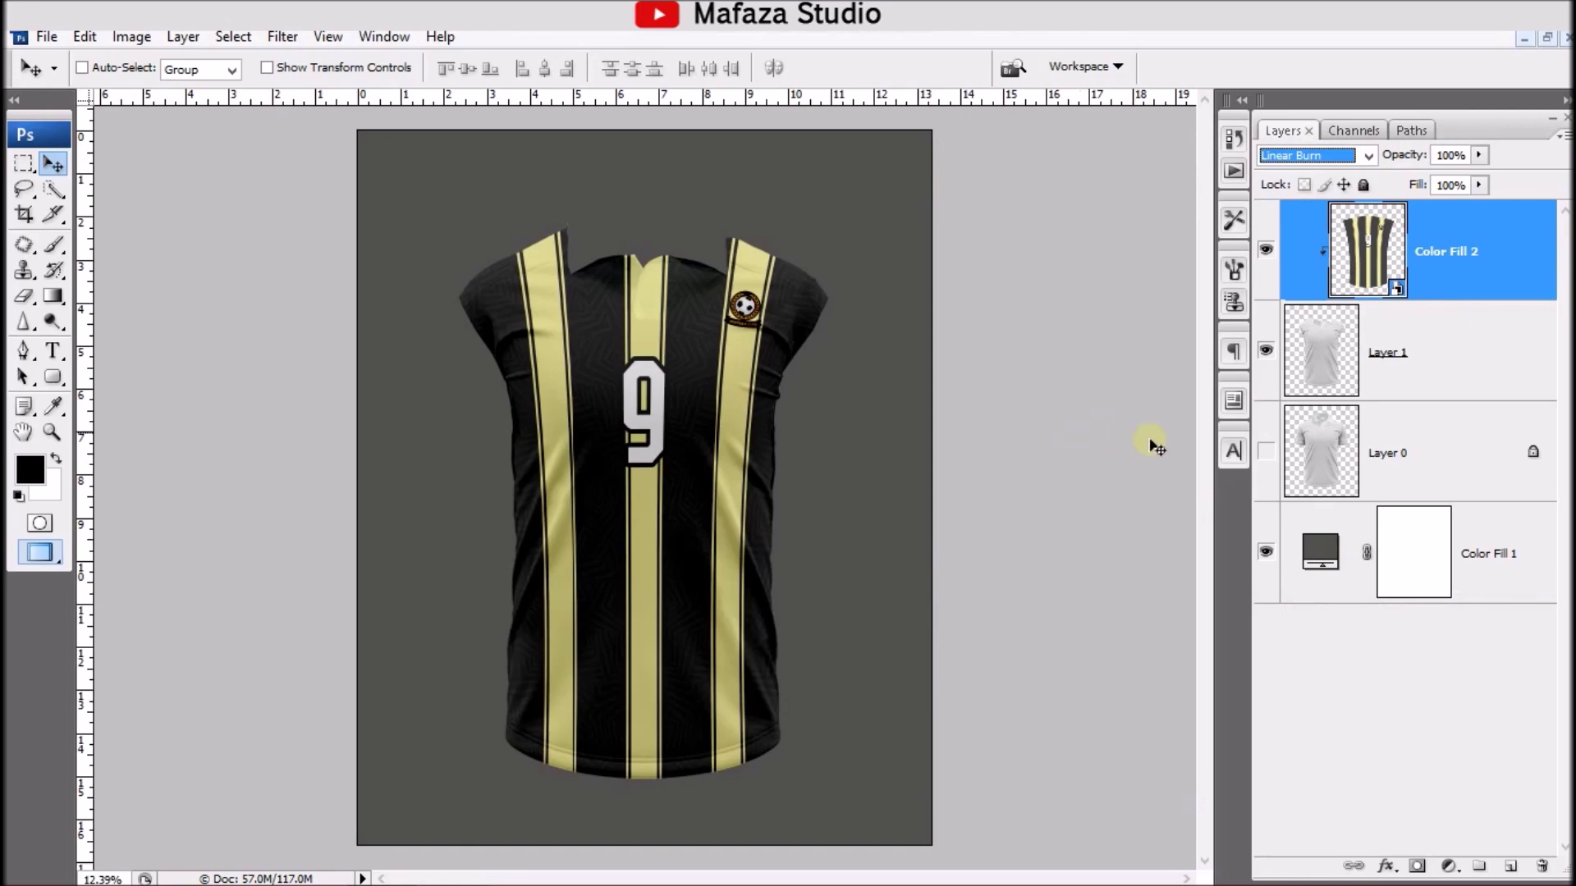
pyautogui.click(1265, 453)
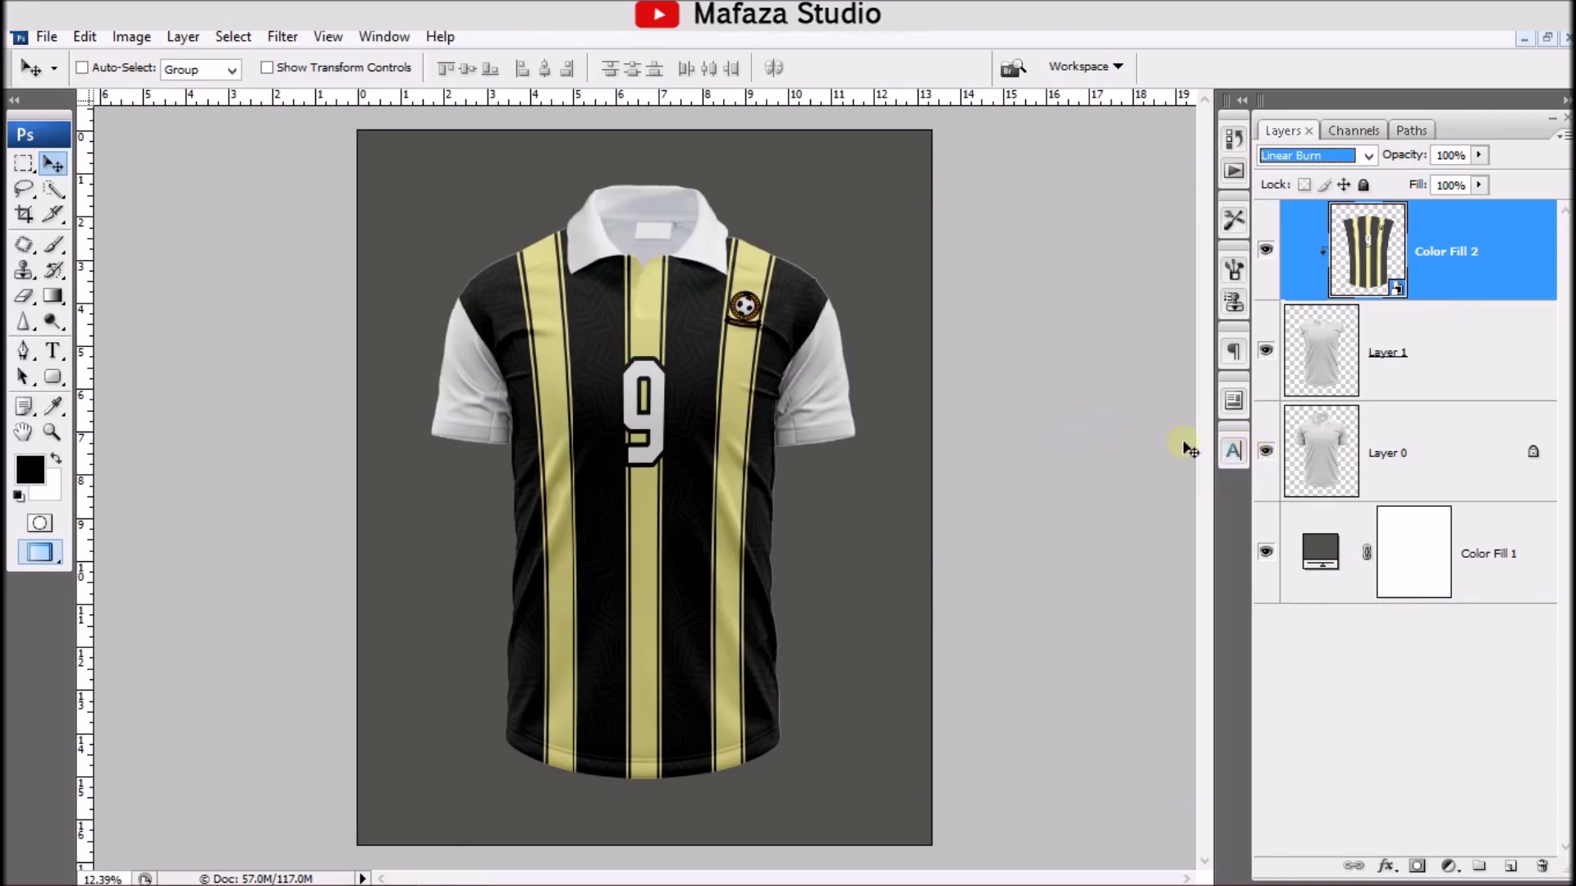
pyautogui.click(1100, 353)
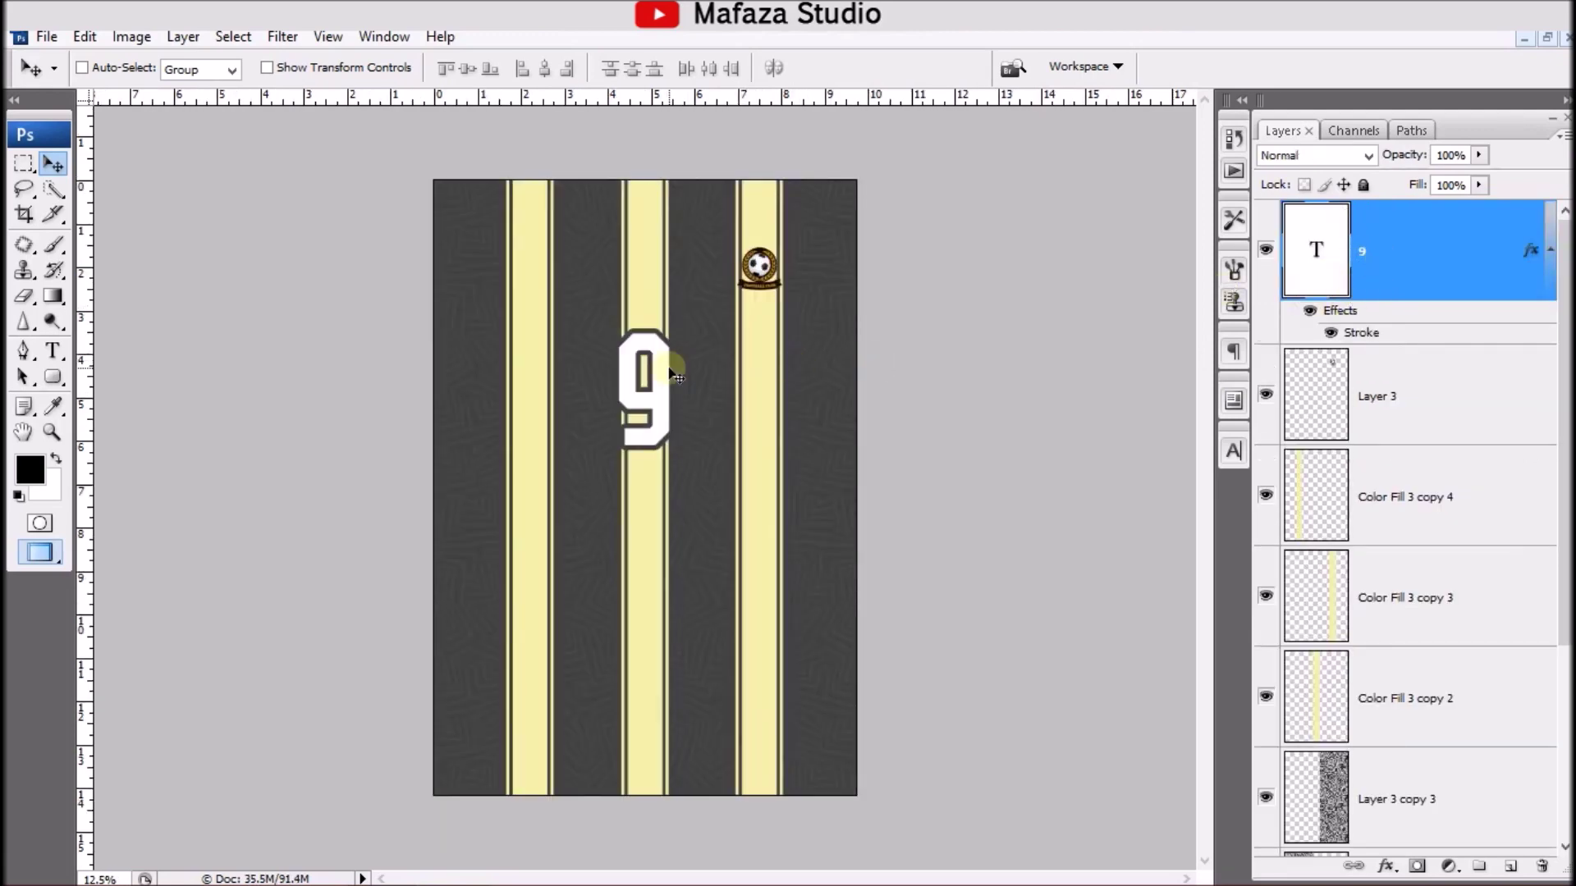
# Step: Make the 9 shorter from the top and slightly wider toward the left
pyautogui.hotkey('ctrl', '+')
pyautogui.hotkey('ctrl', '+')
pyautogui.scroll(1, 672, 378)
pyautogui.scroll(1, 673, 379)
pyautogui.scroll(1, 673, 380)
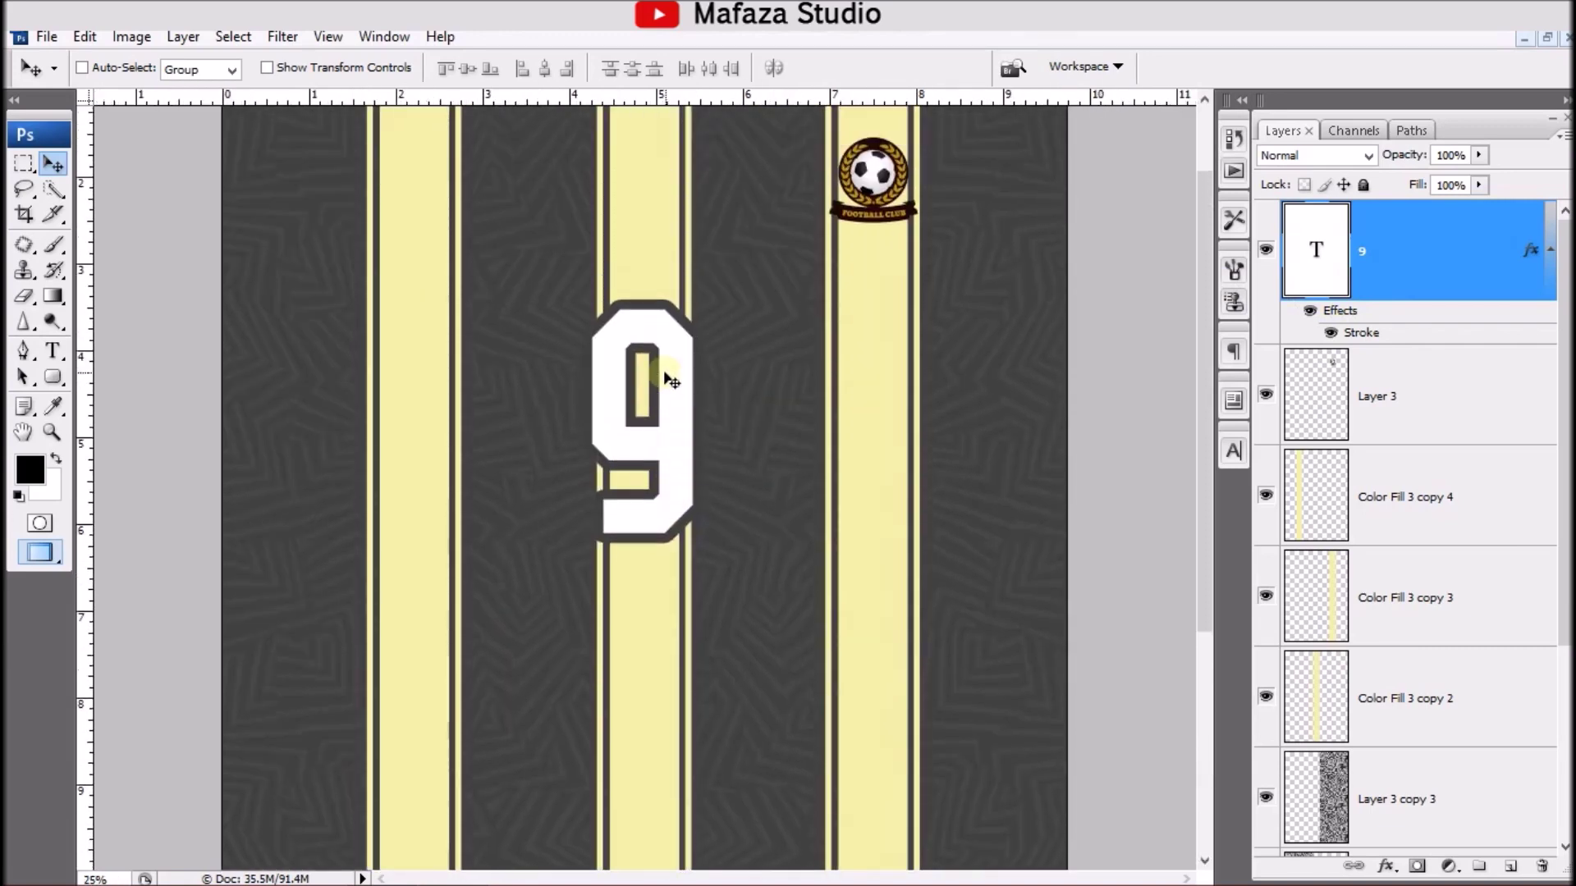
pyautogui.hotkey('ctrl', 't')
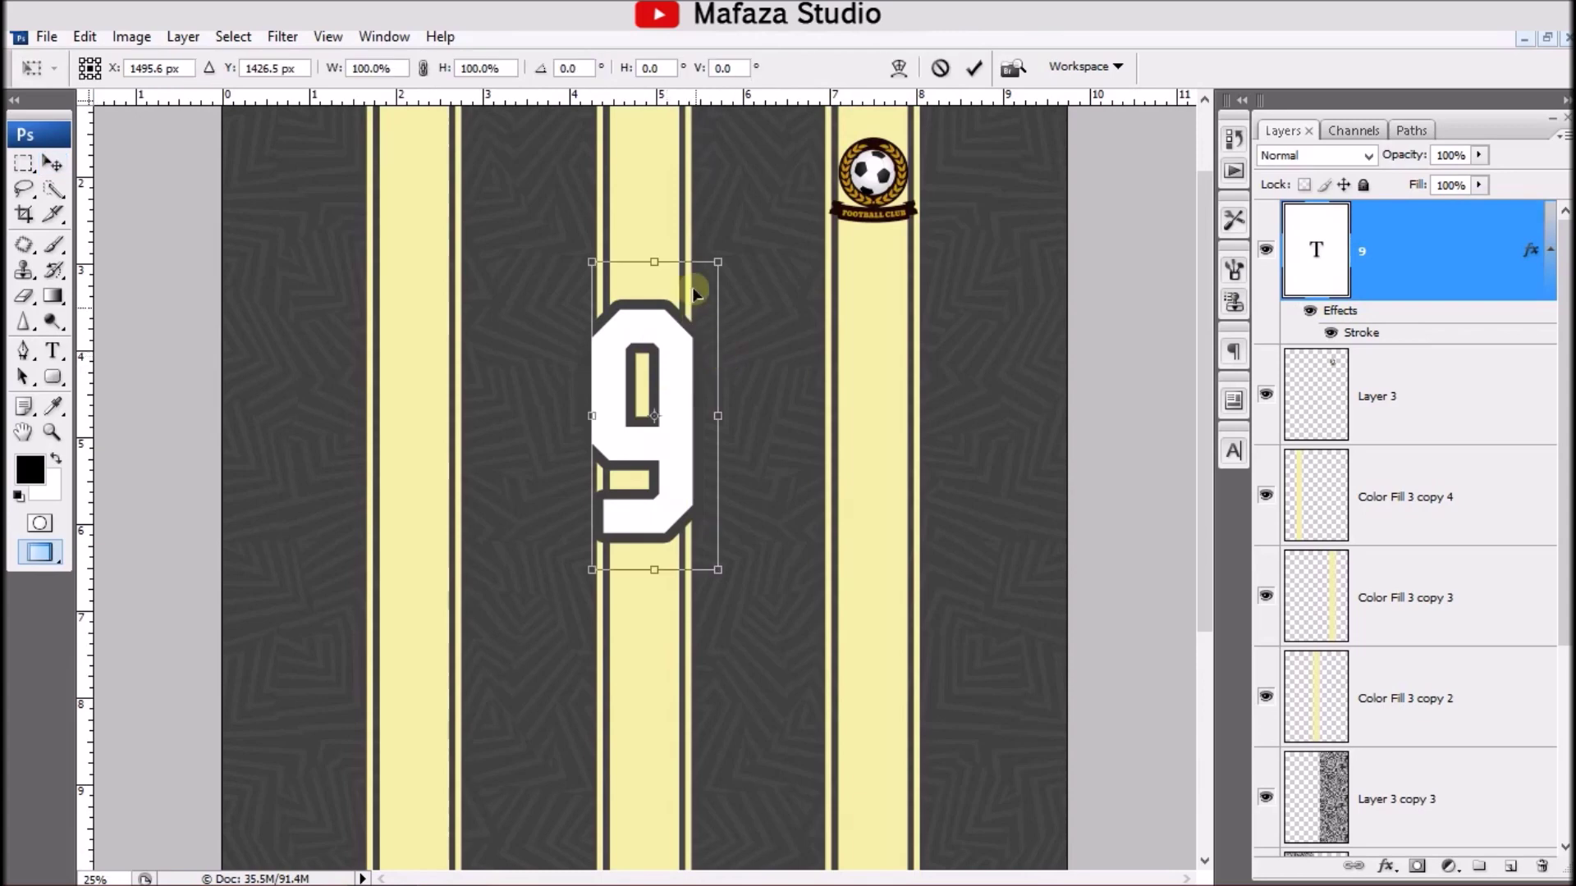
pyautogui.moveTo(651, 271); pyautogui.dragTo(646, 328)
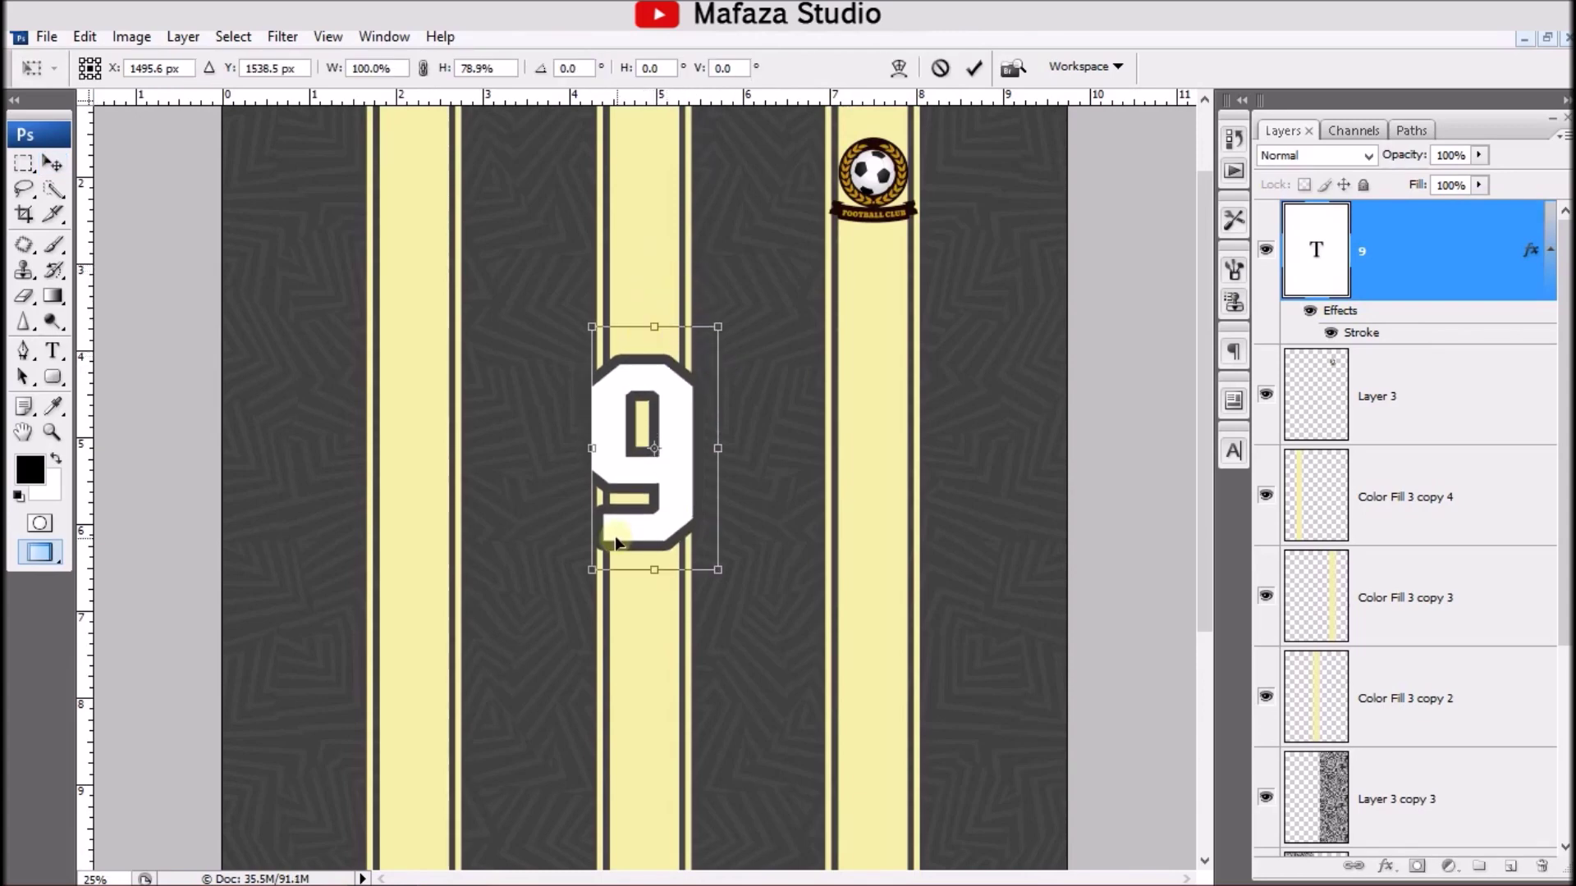
pyautogui.moveTo(595, 448); pyautogui.dragTo(581, 448)
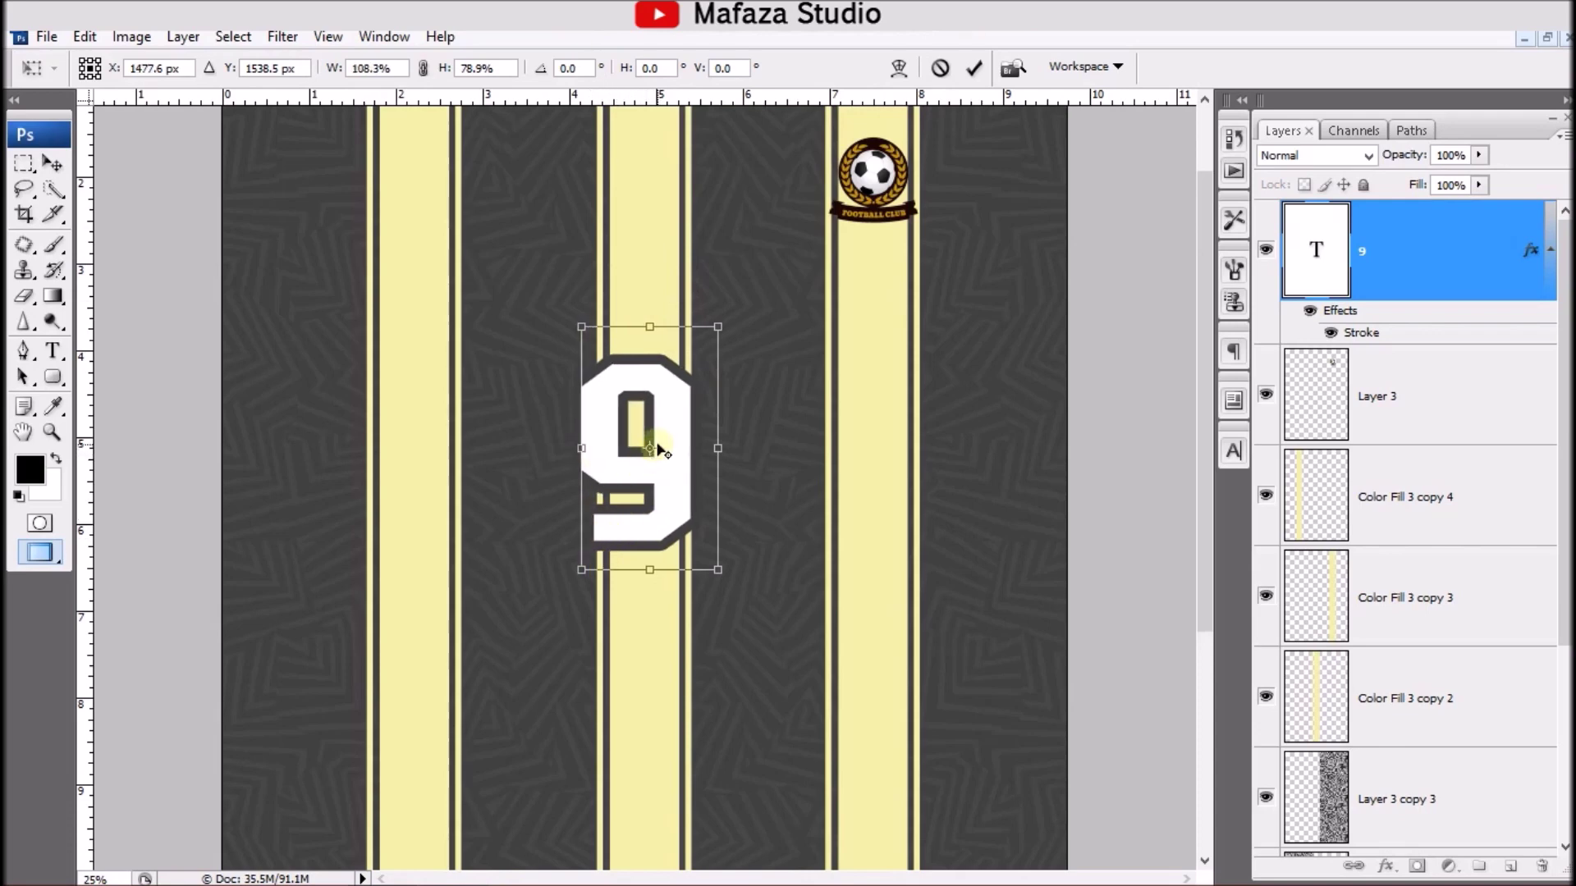
pyautogui.press('Return')
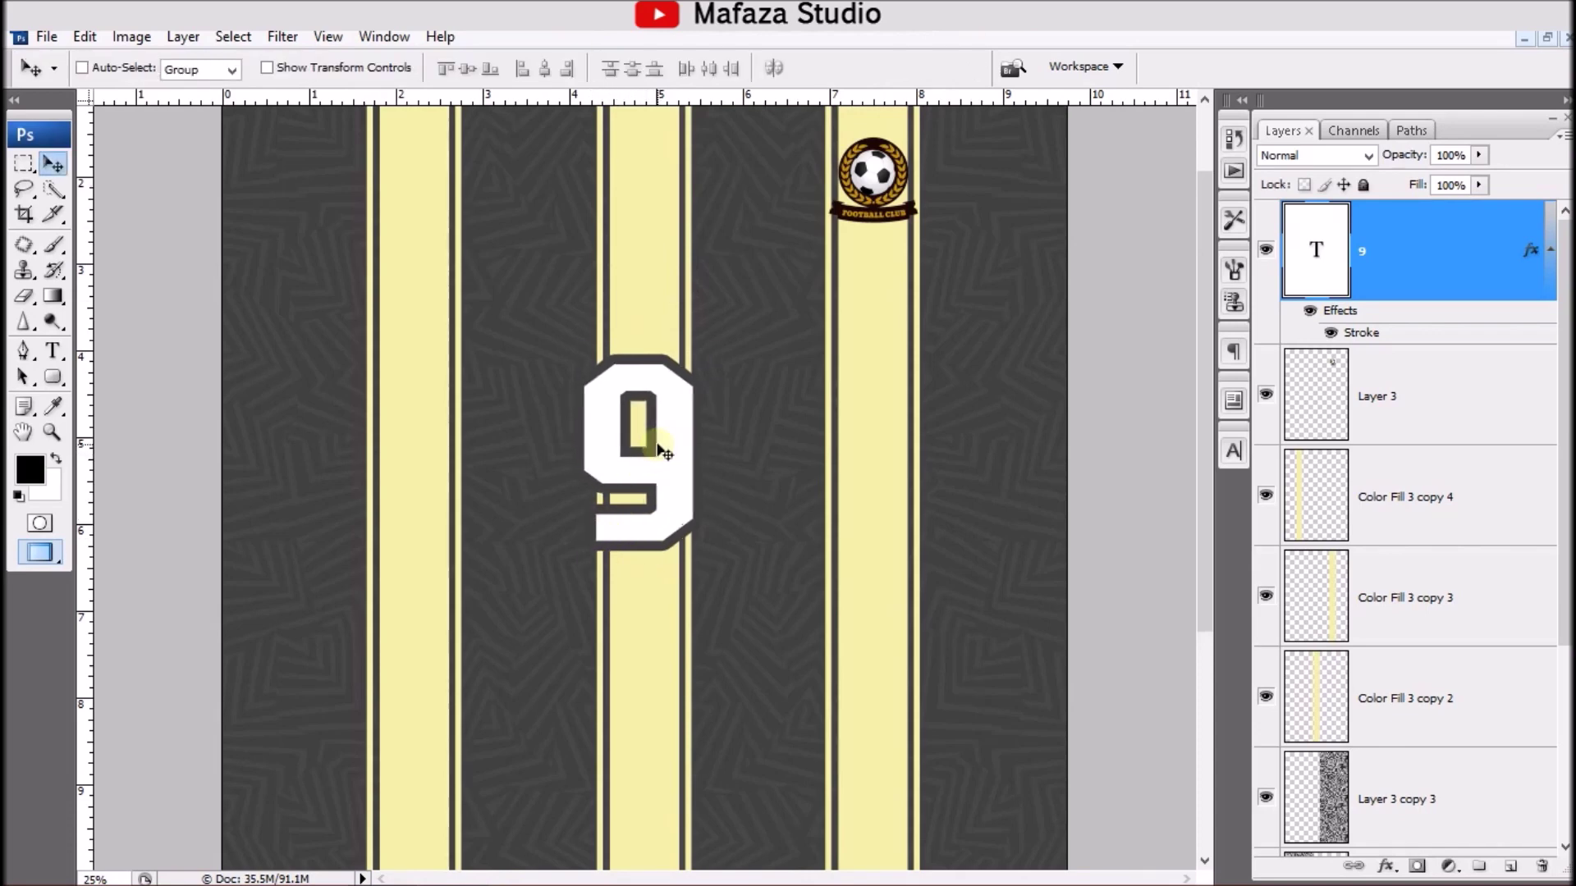
# Step: Move the football club crest lower on its yellow stripe
pyautogui.scroll(2, 1091, 386)
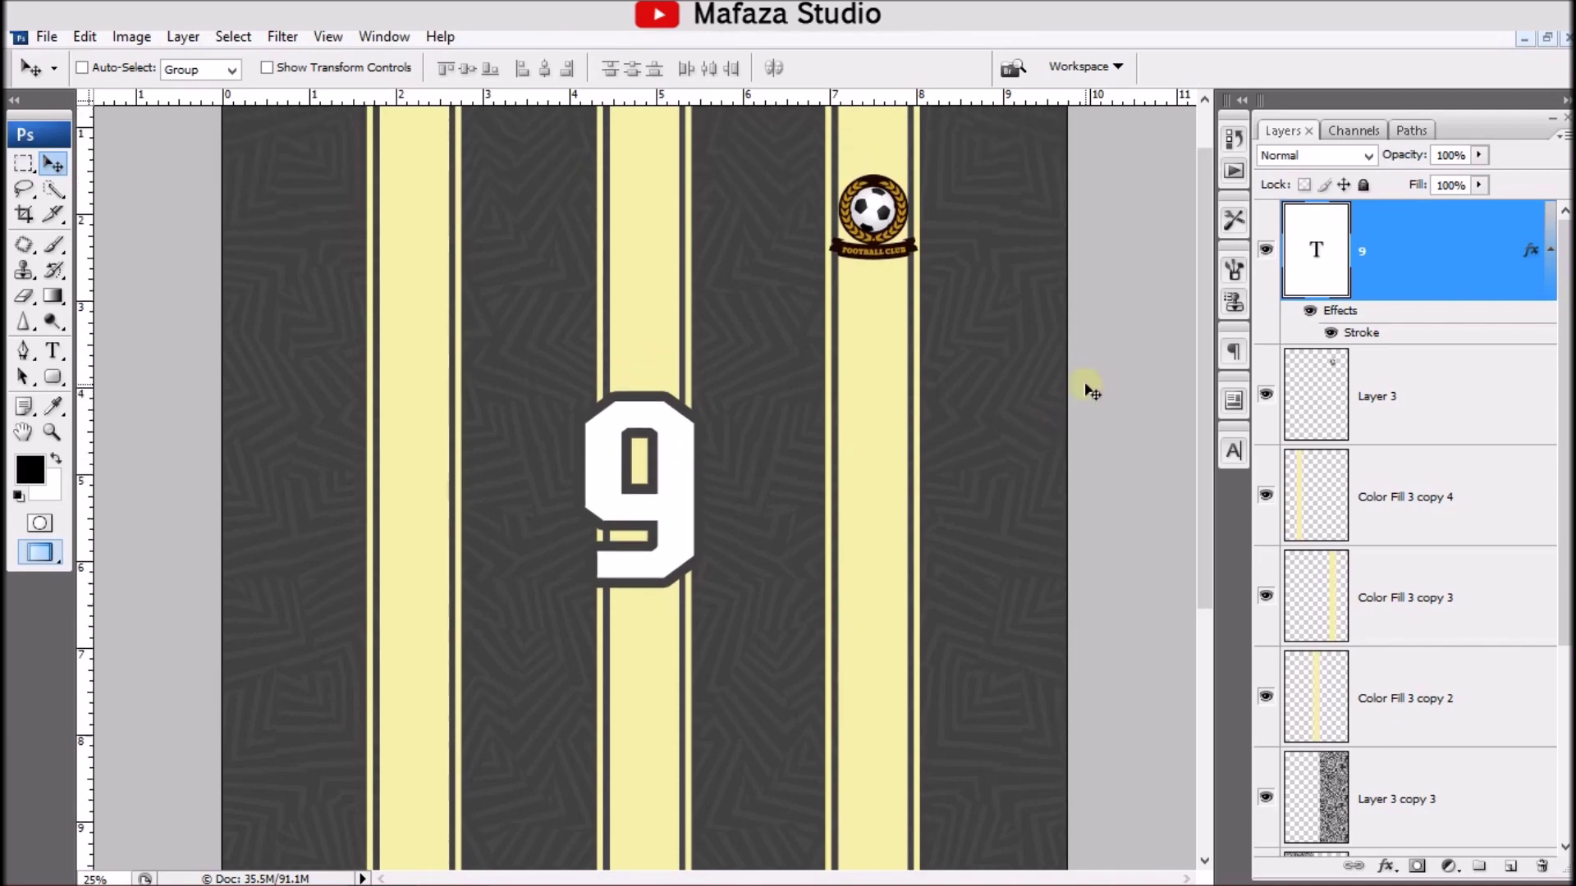
pyautogui.scroll(3, 1091, 386)
pyautogui.rightClick(883, 269)
pyautogui.click(961, 284)
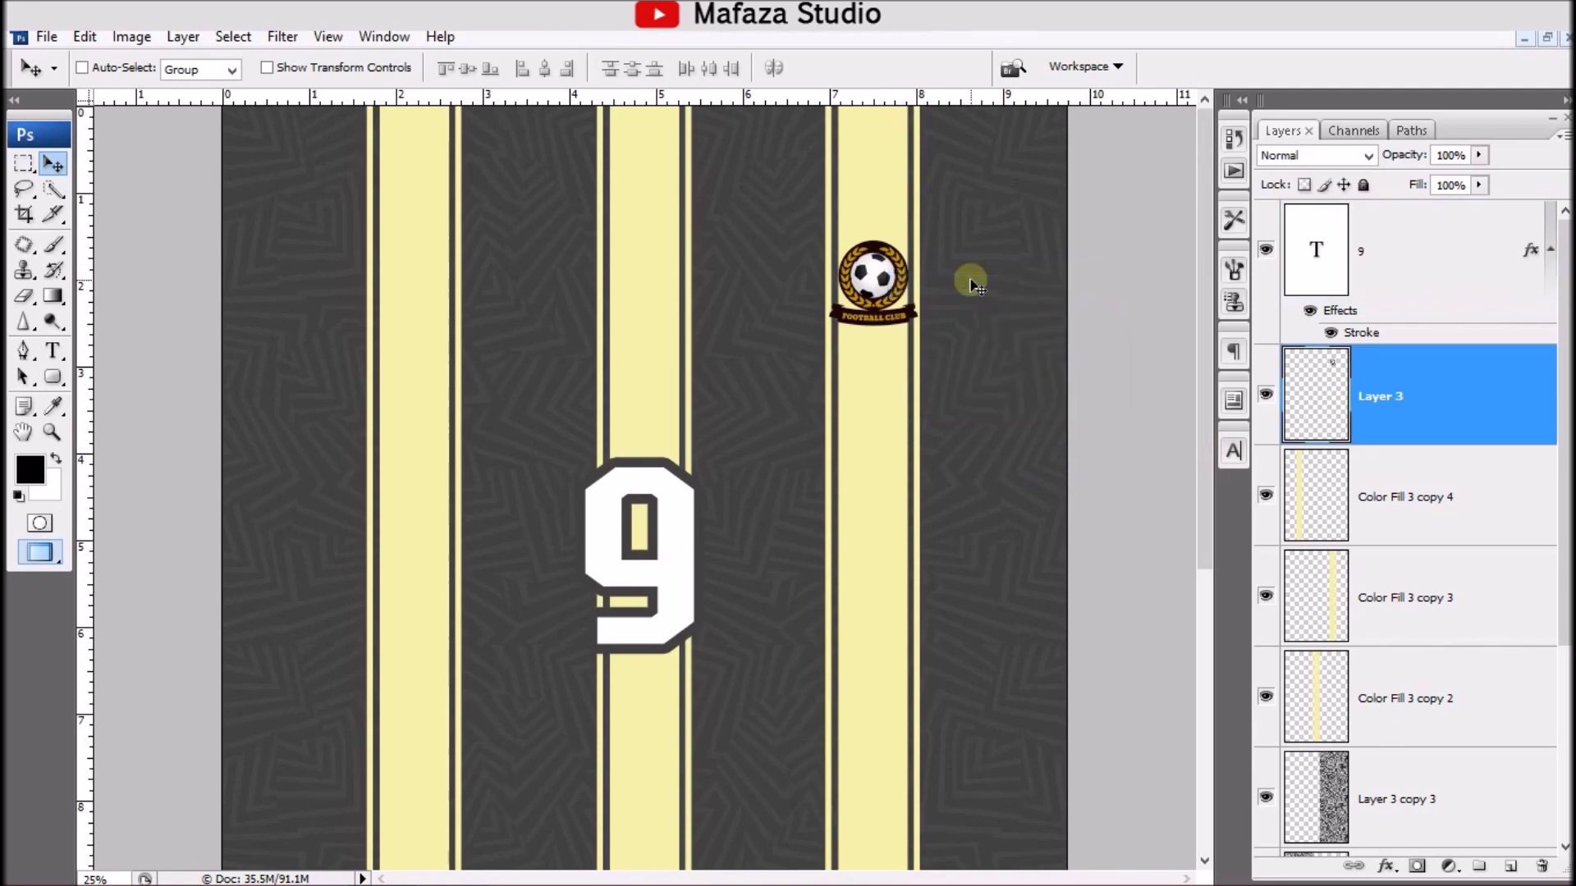
pyautogui.moveTo(881, 280); pyautogui.dragTo(884, 335)
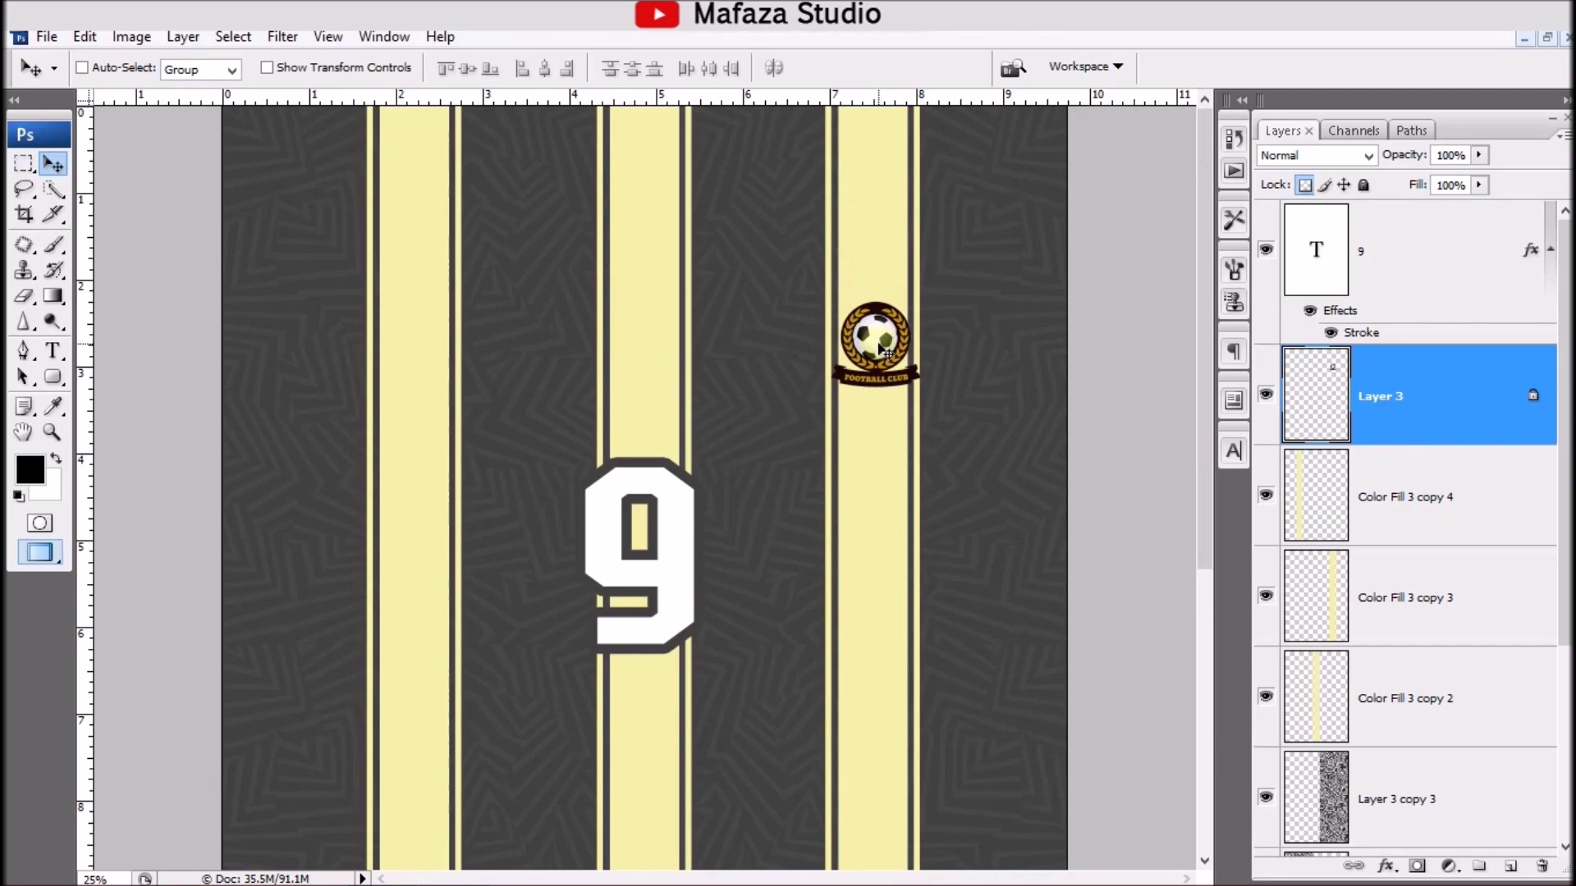
pyautogui.scroll(-3, 1380, 468)
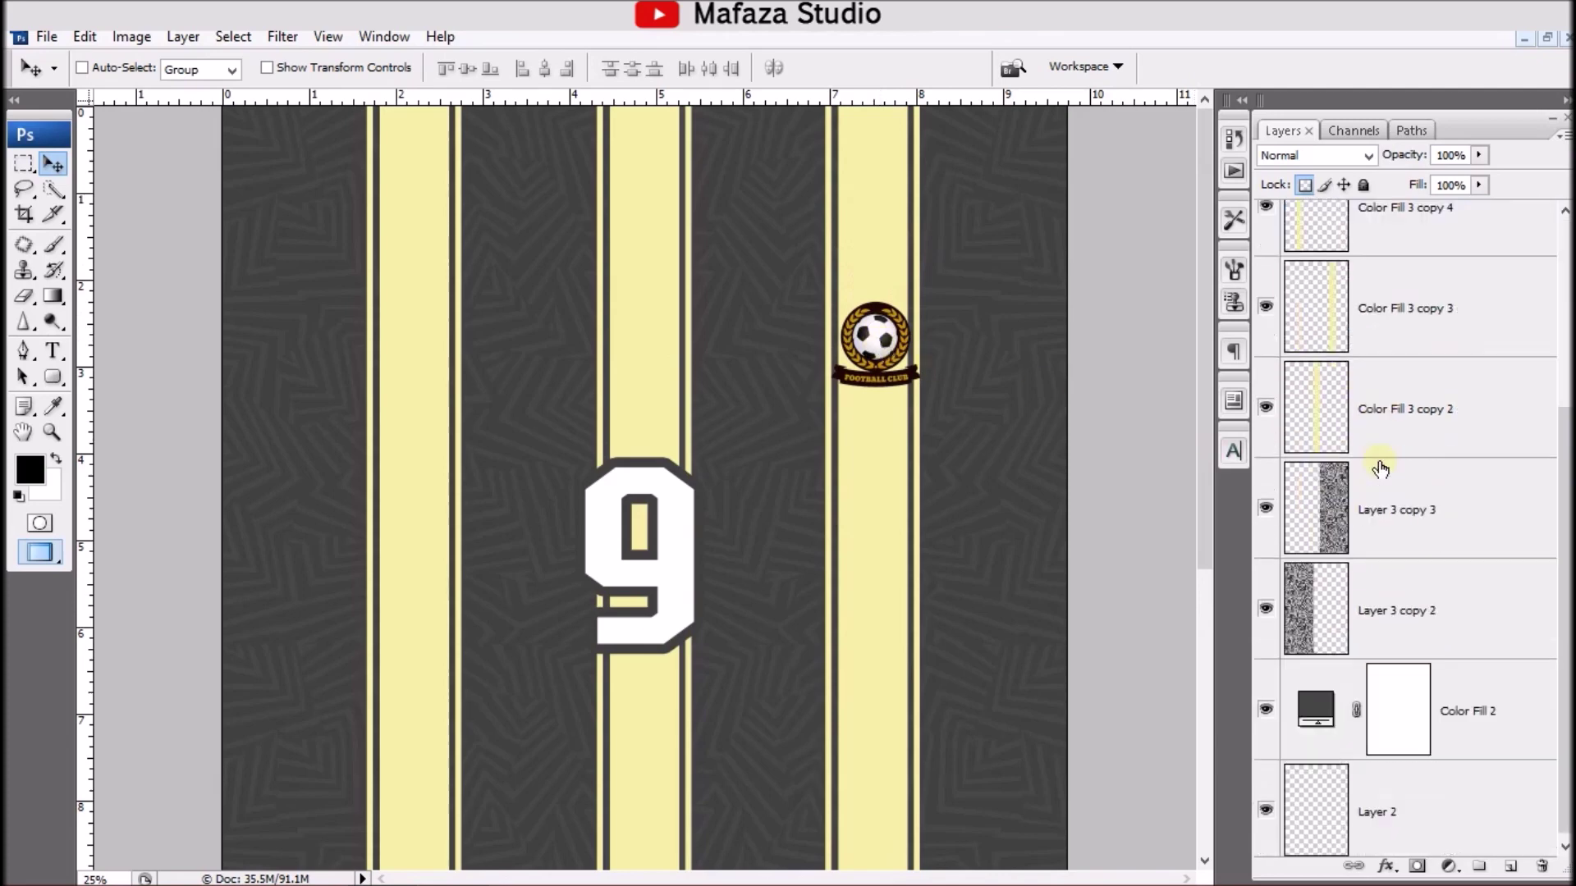
# Step: Lighten the Color Fill 2 body colour from 474747 to 545353
pyautogui.scroll(3, 1379, 466)
pyautogui.scroll(-2, 1380, 465)
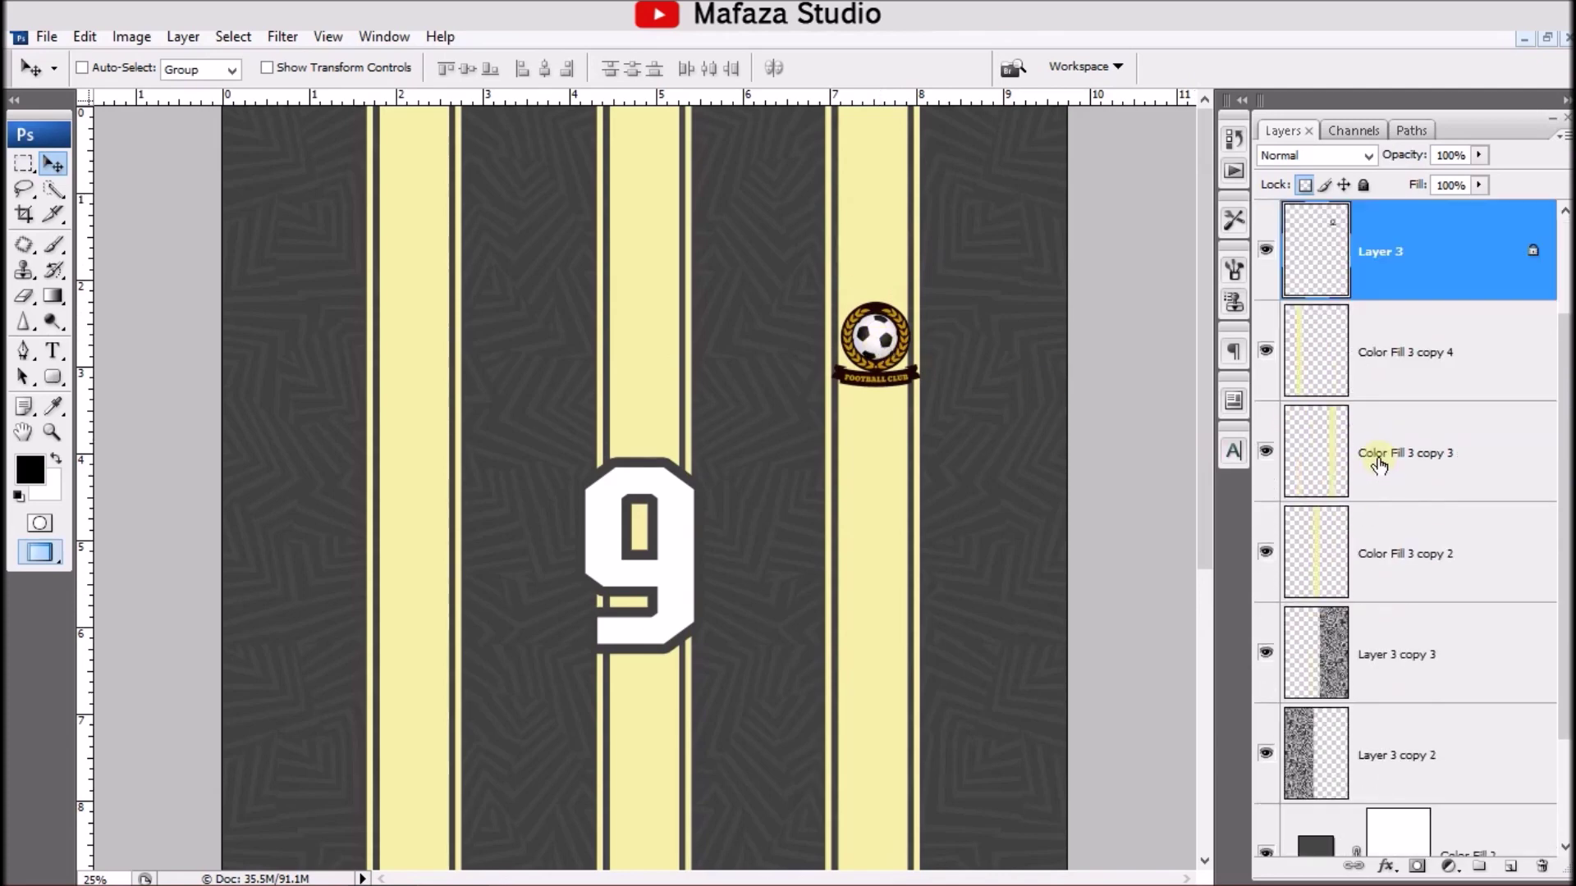
pyautogui.scroll(-2, 1387, 390)
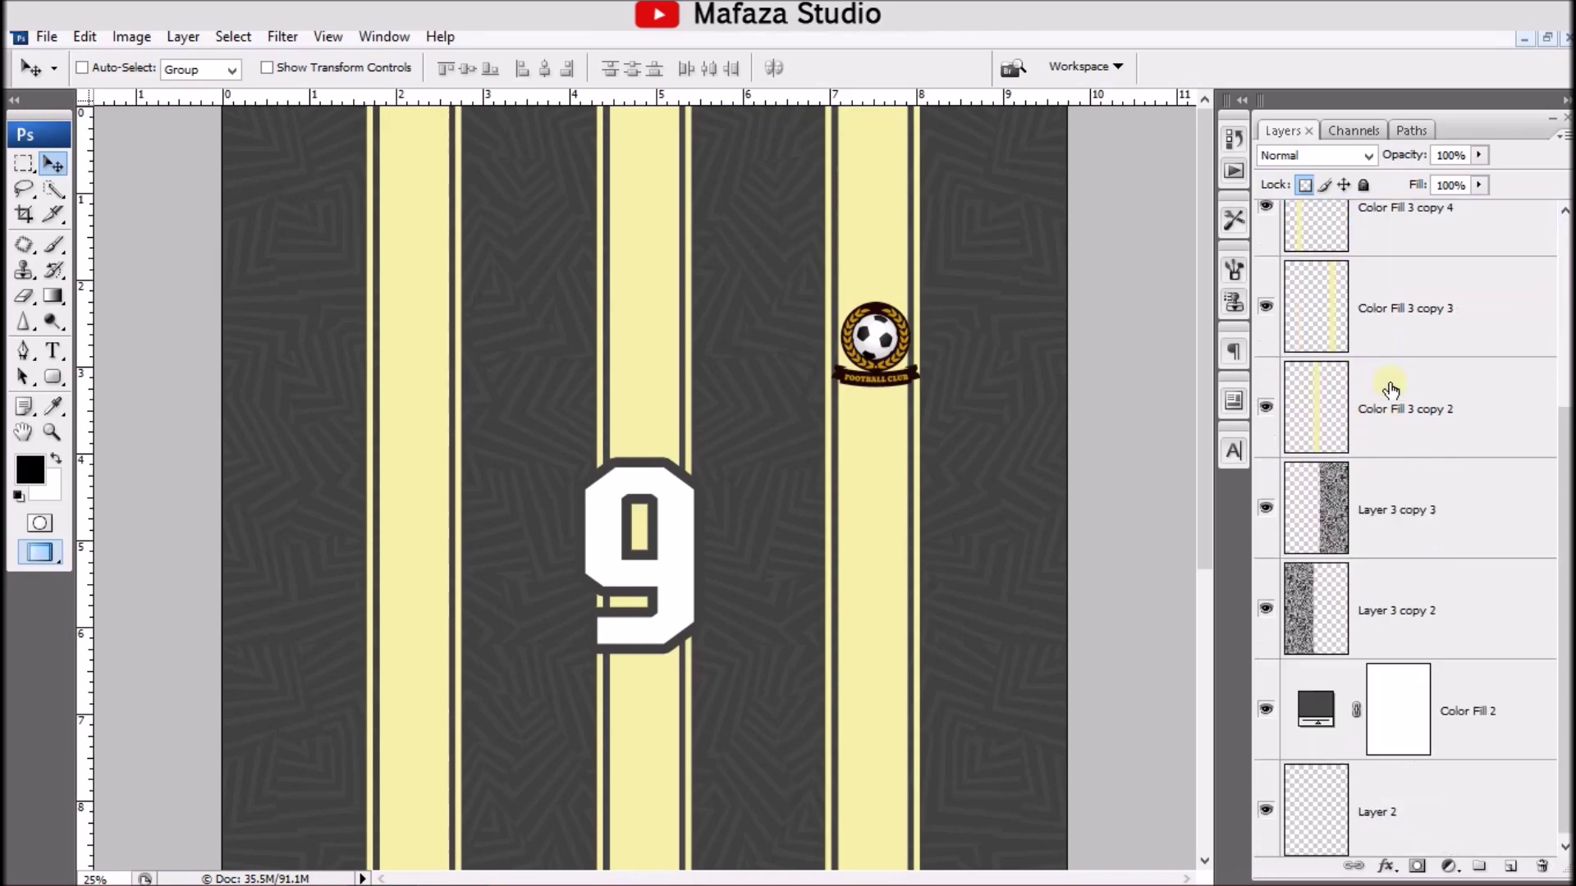
pyautogui.doubleClick(1317, 699)
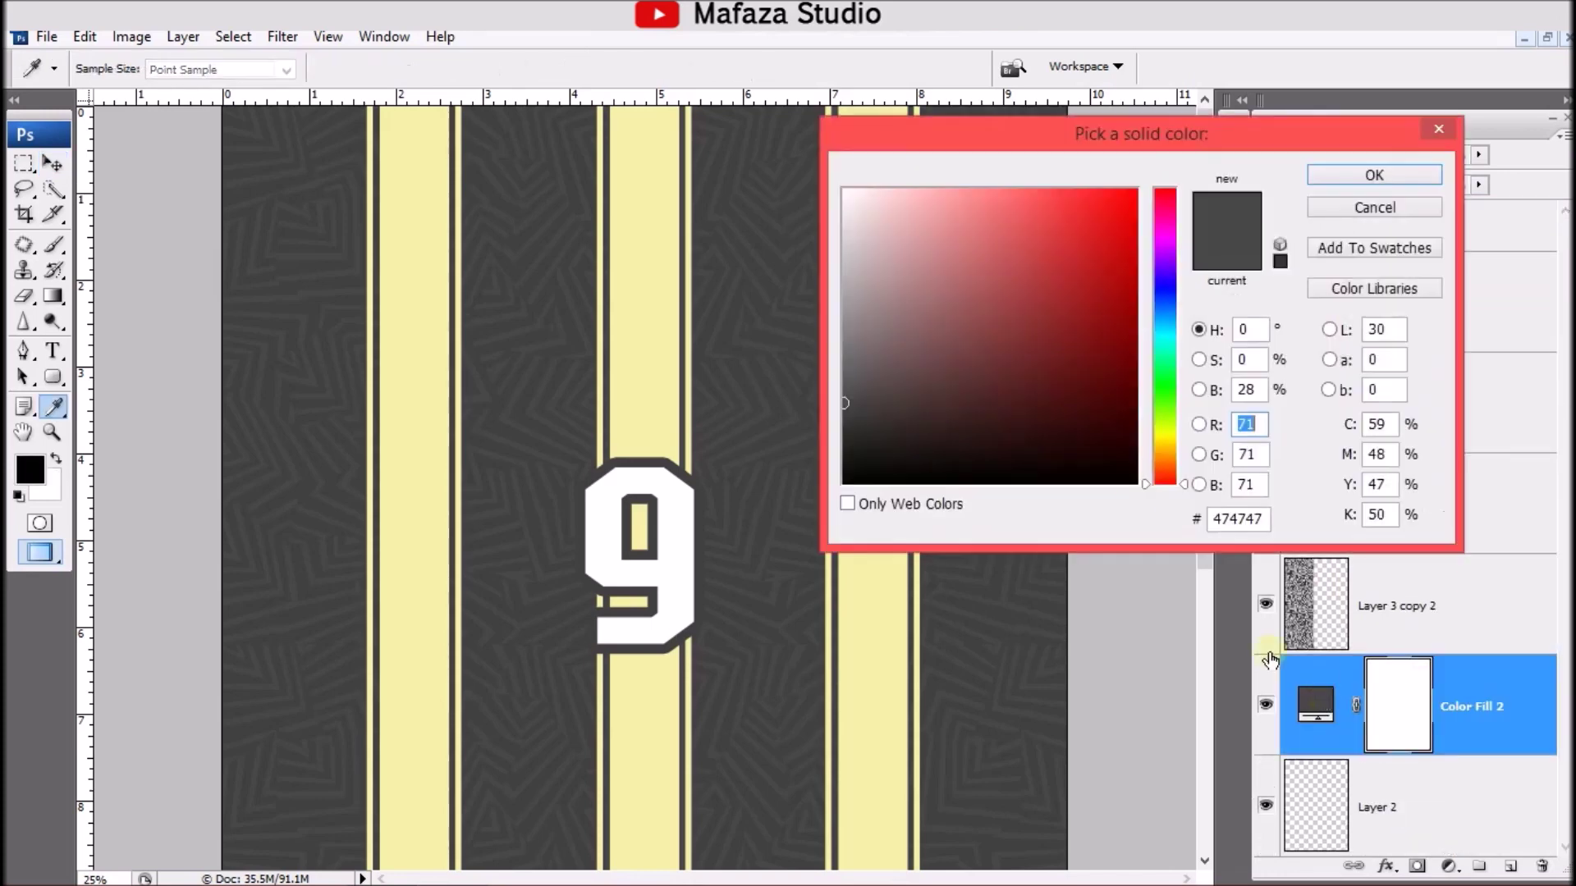
pyautogui.click(845, 386)
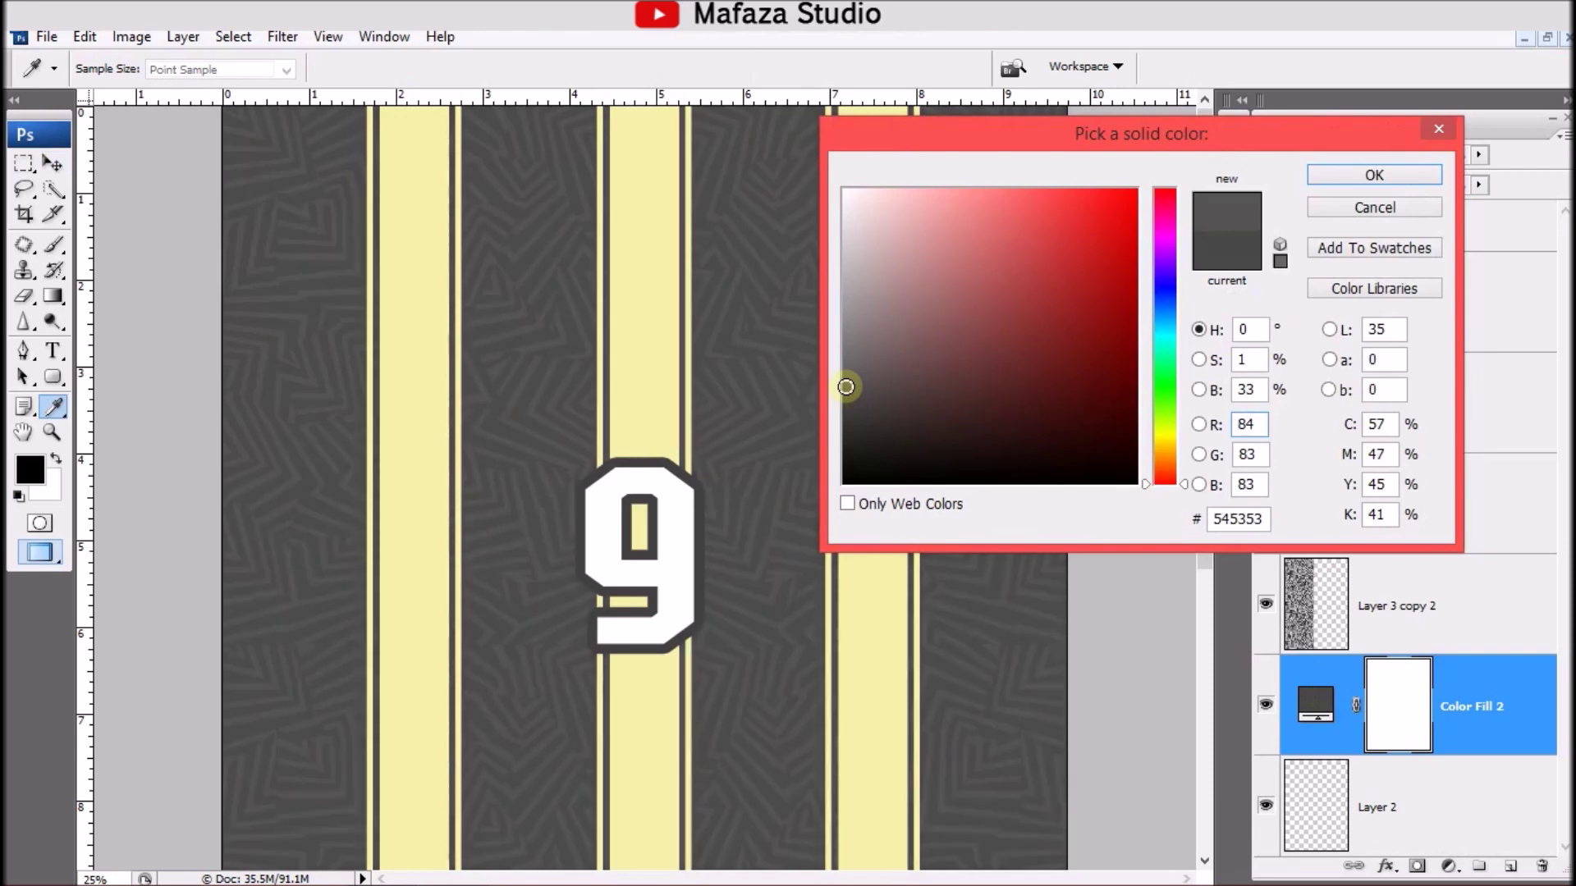
pyautogui.click(1375, 176)
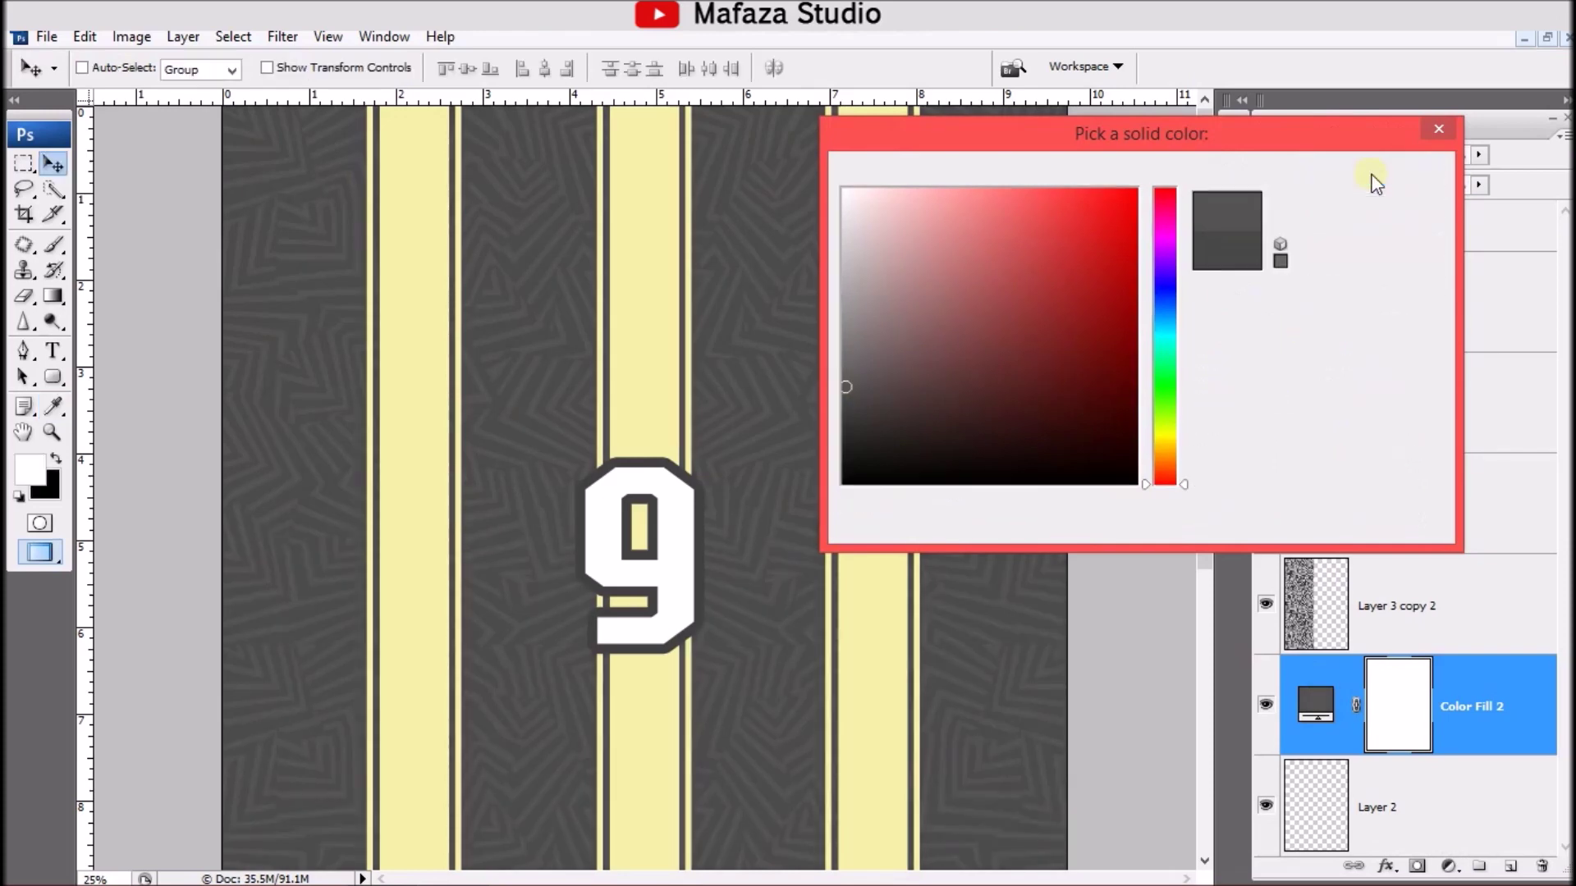
pyautogui.hotkey('ctrl', '-')
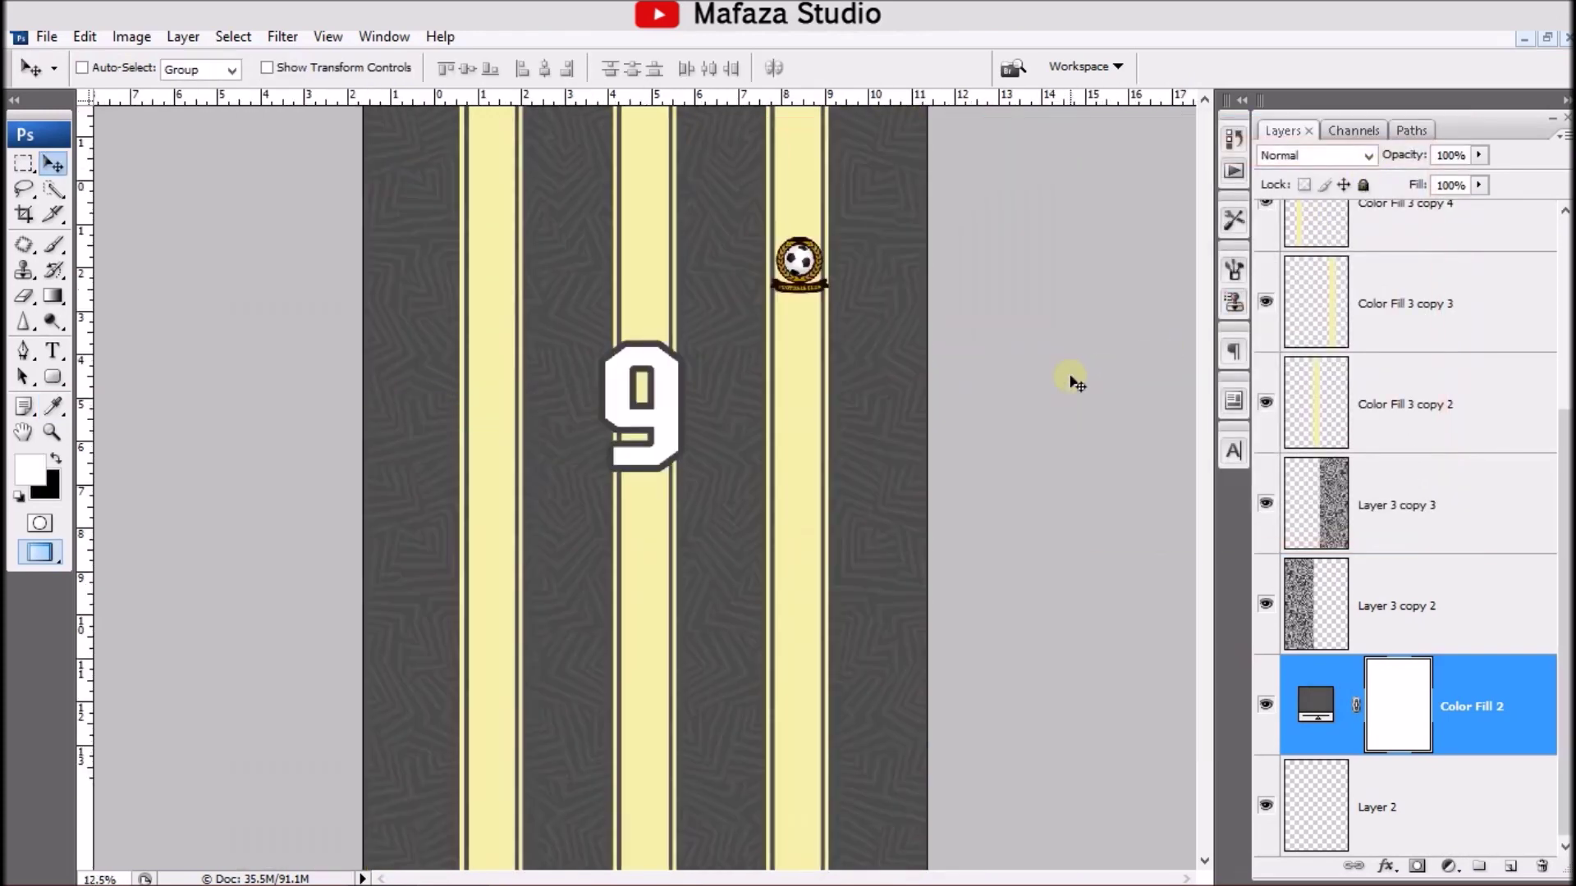
pyautogui.hotkey('ctrl', '+')
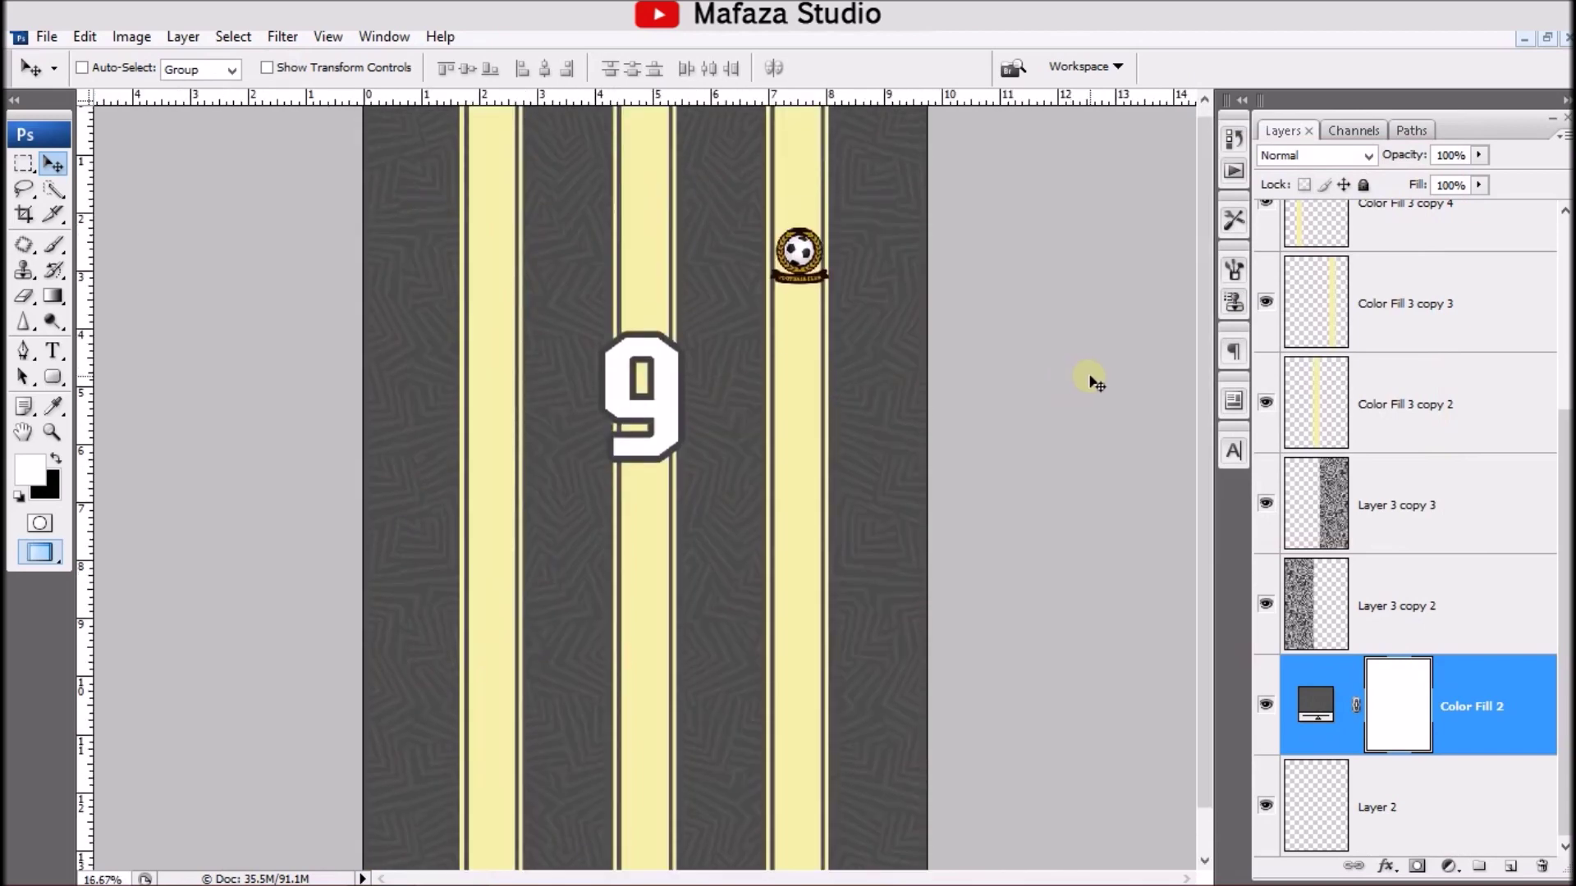
# Step: Merge the three Color Fill 3 copy stripe layers into one and shift their hue slightly warmer
pyautogui.click(1453, 436)
pyautogui.scroll(3, 1445, 435)
pyautogui.scroll(-2, 1436, 460)
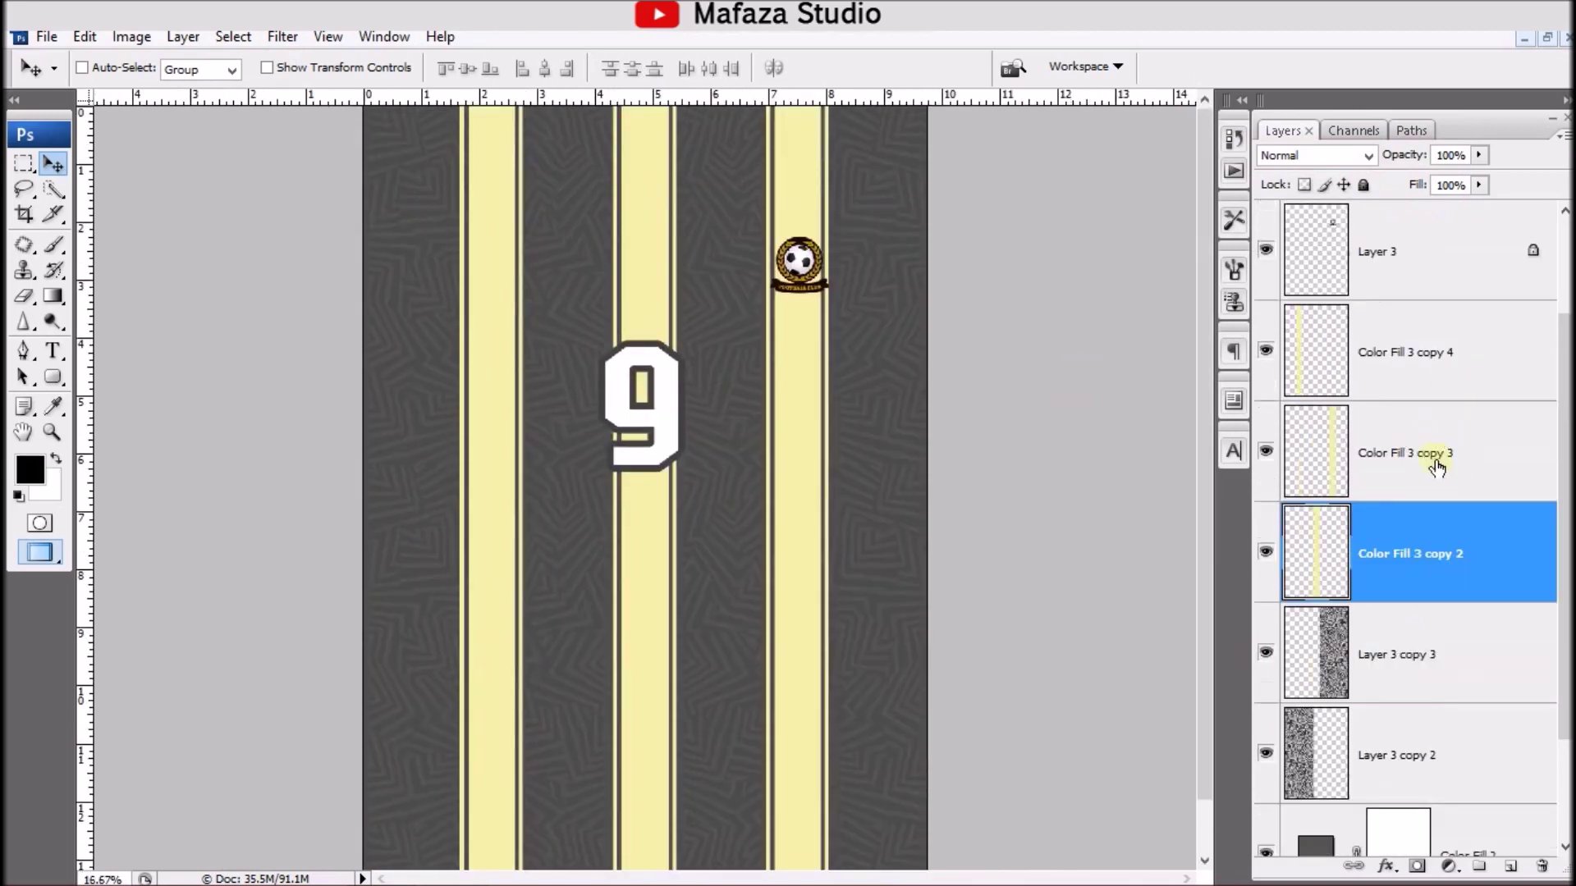
pyautogui.keyDown('shift'); pyautogui.click(1426, 369); pyautogui.keyUp('shift')
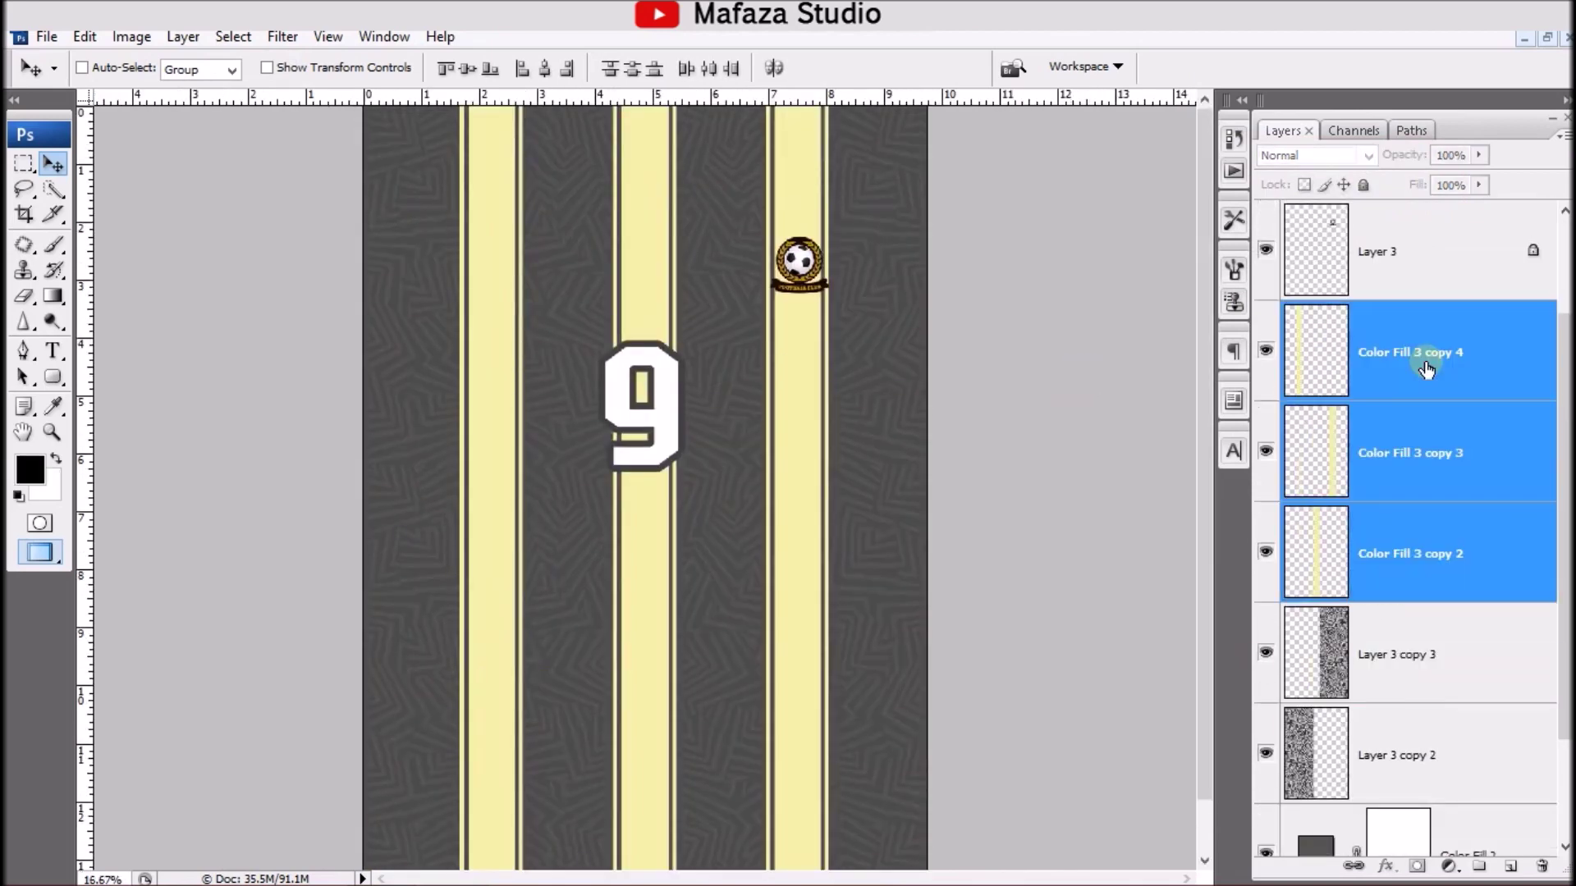
pyautogui.rightClick(1425, 427)
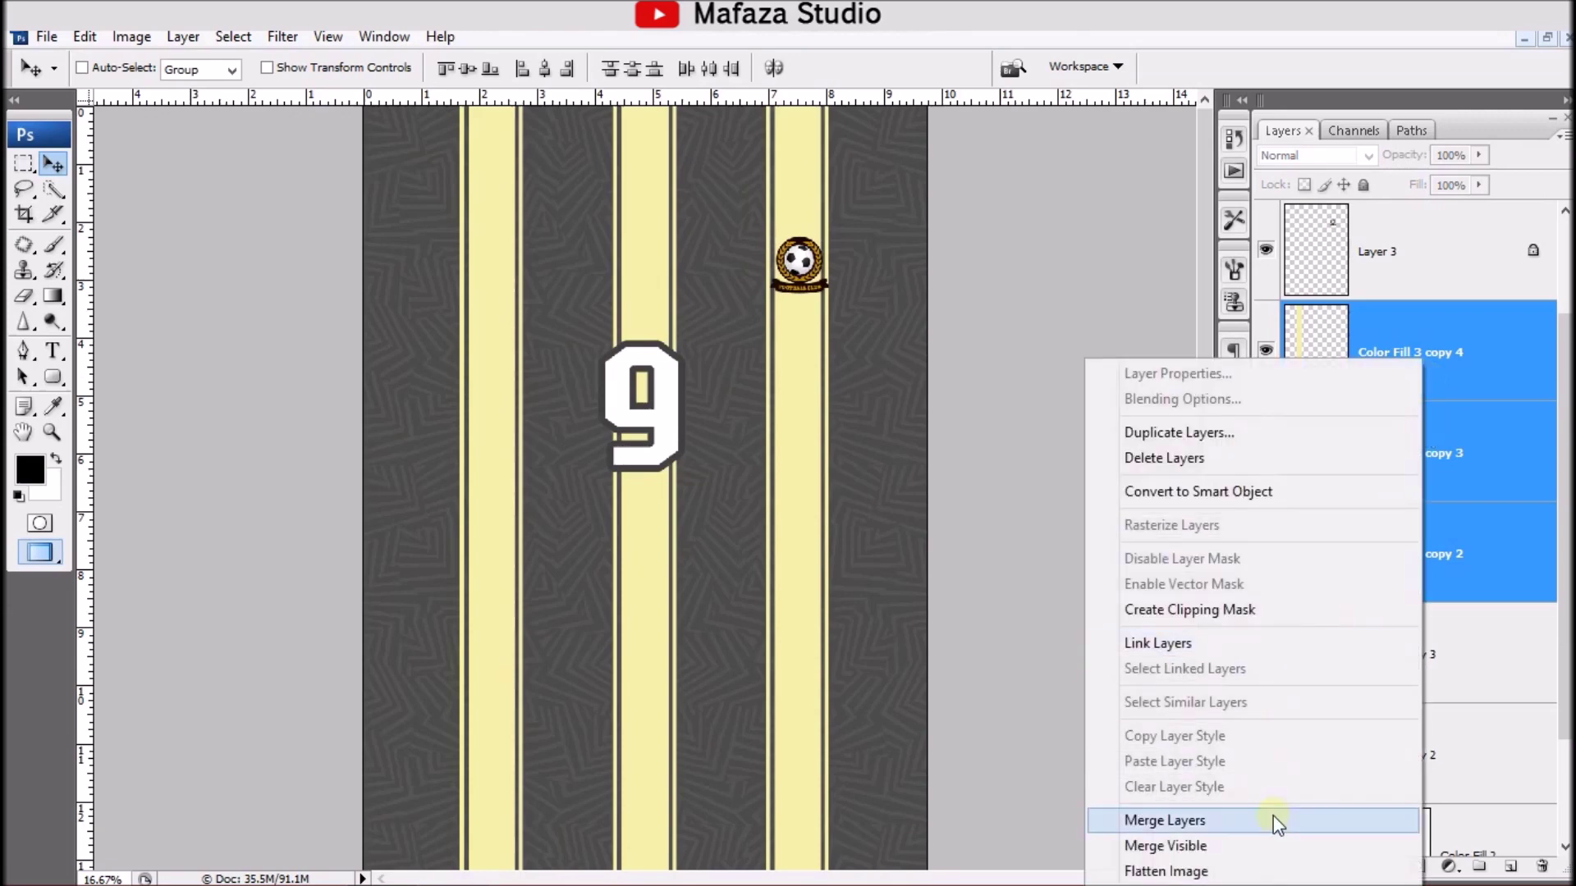
pyautogui.click(1277, 821)
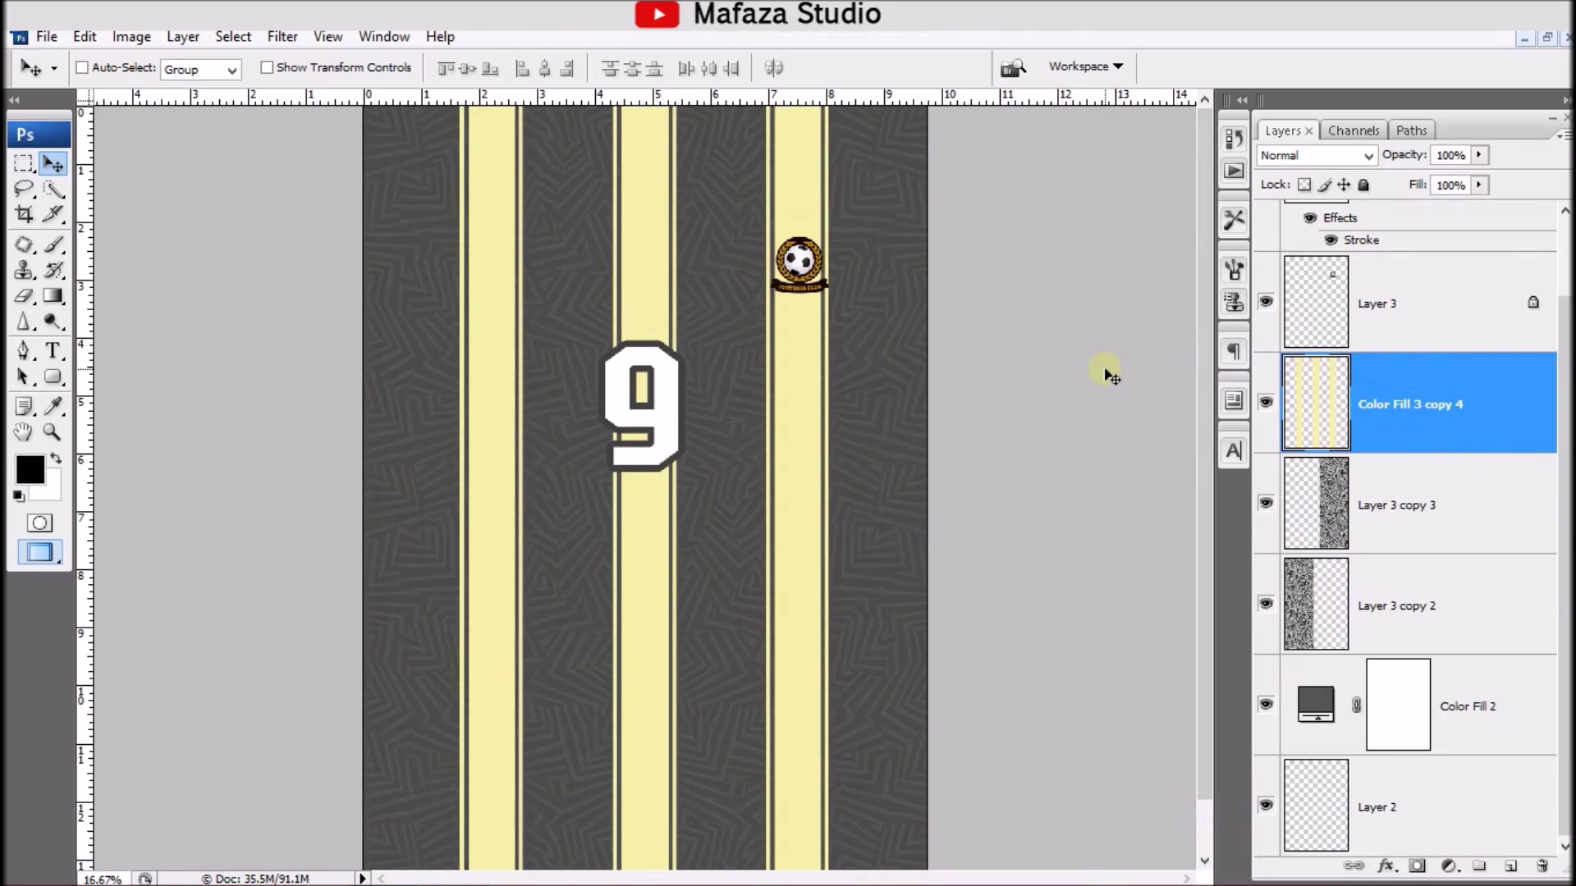
pyautogui.hotkey('ctrl', 'u')
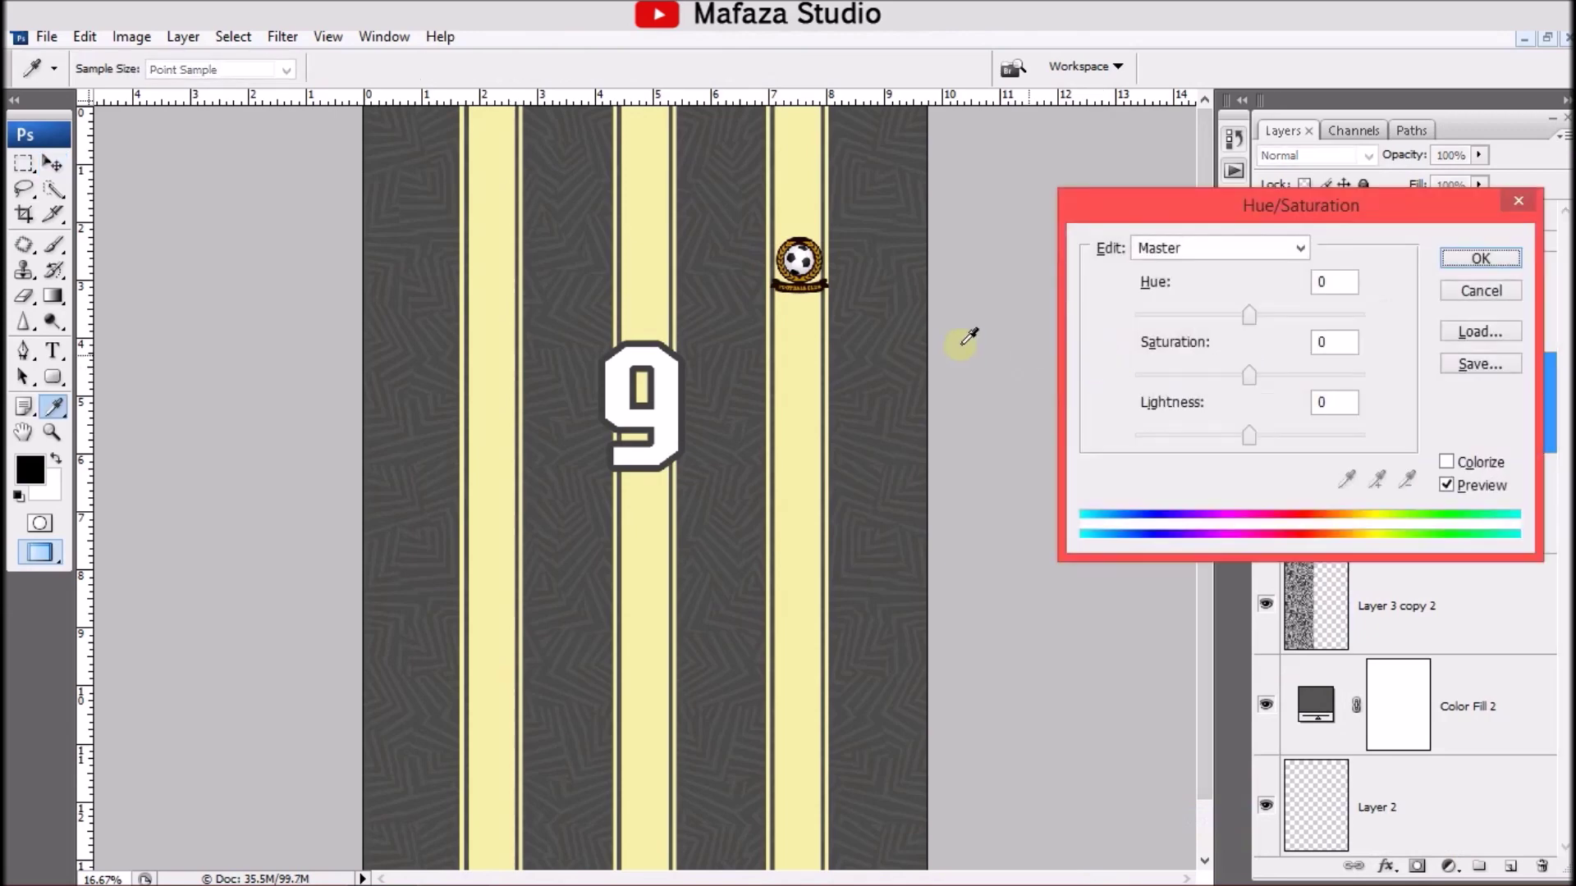
pyautogui.moveTo(1248, 314); pyautogui.dragTo(1246, 316)
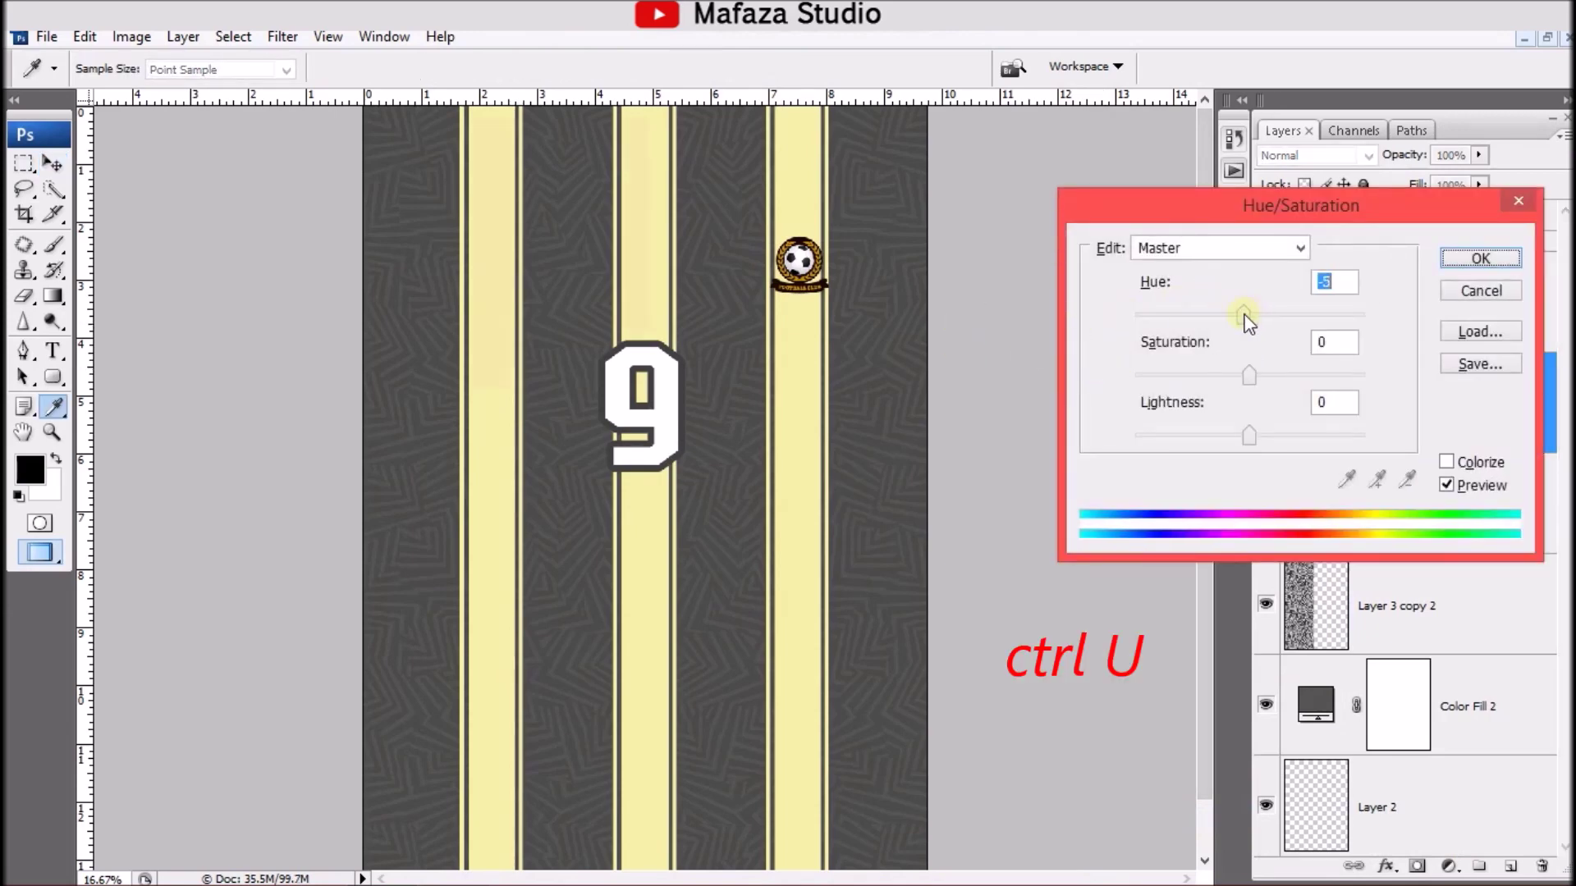
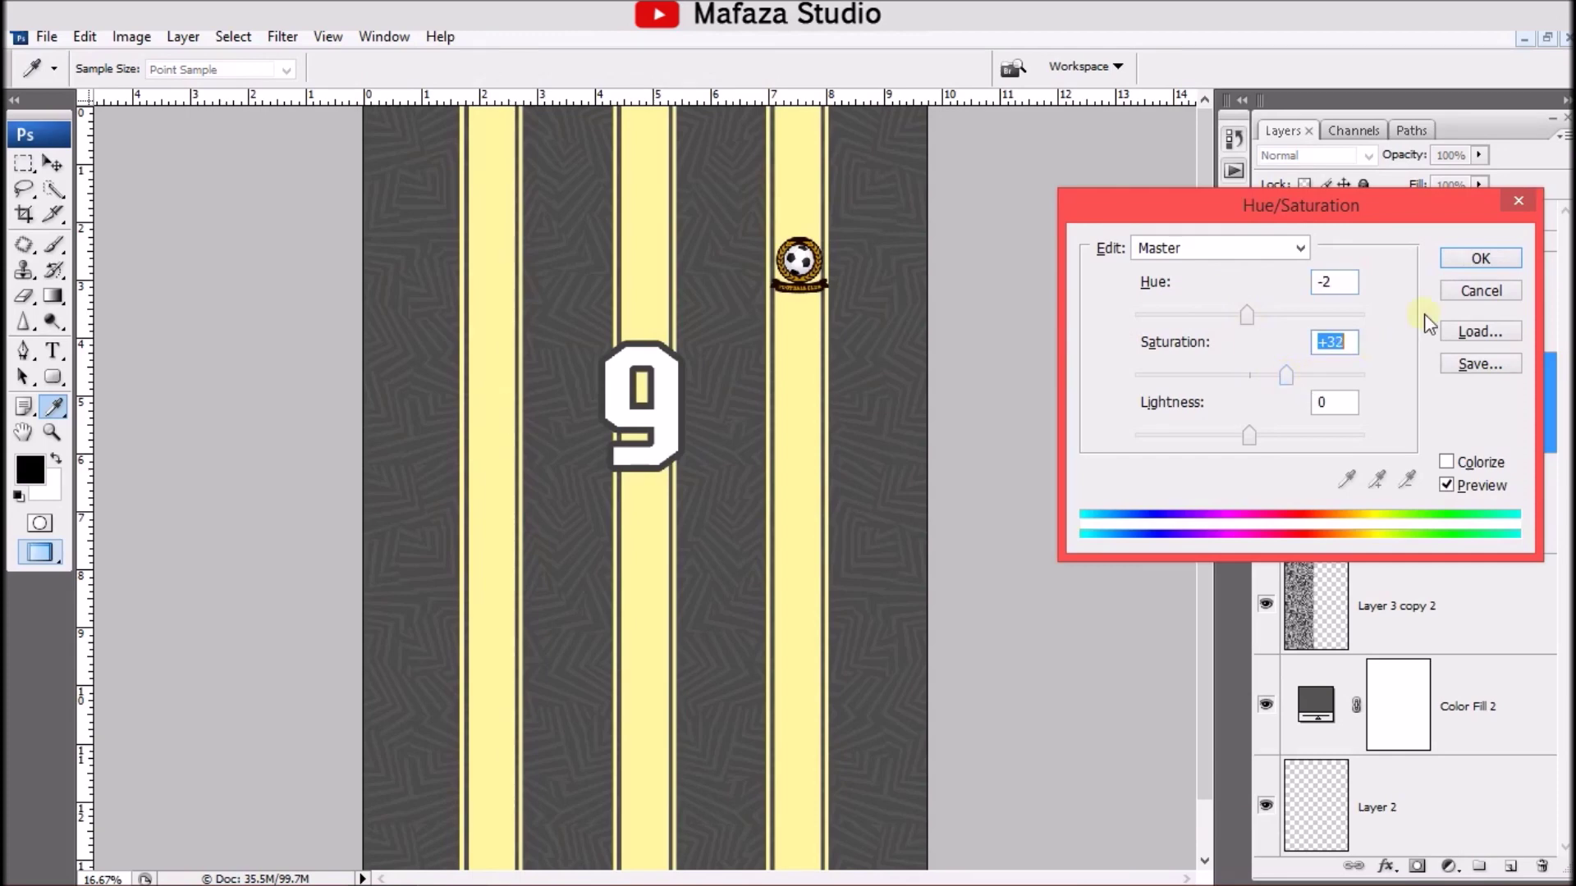
# Step: Apply Hue -2 and Saturation +32 to the yellow stripes, then select the 9 text layer
pyautogui.click(1482, 260)
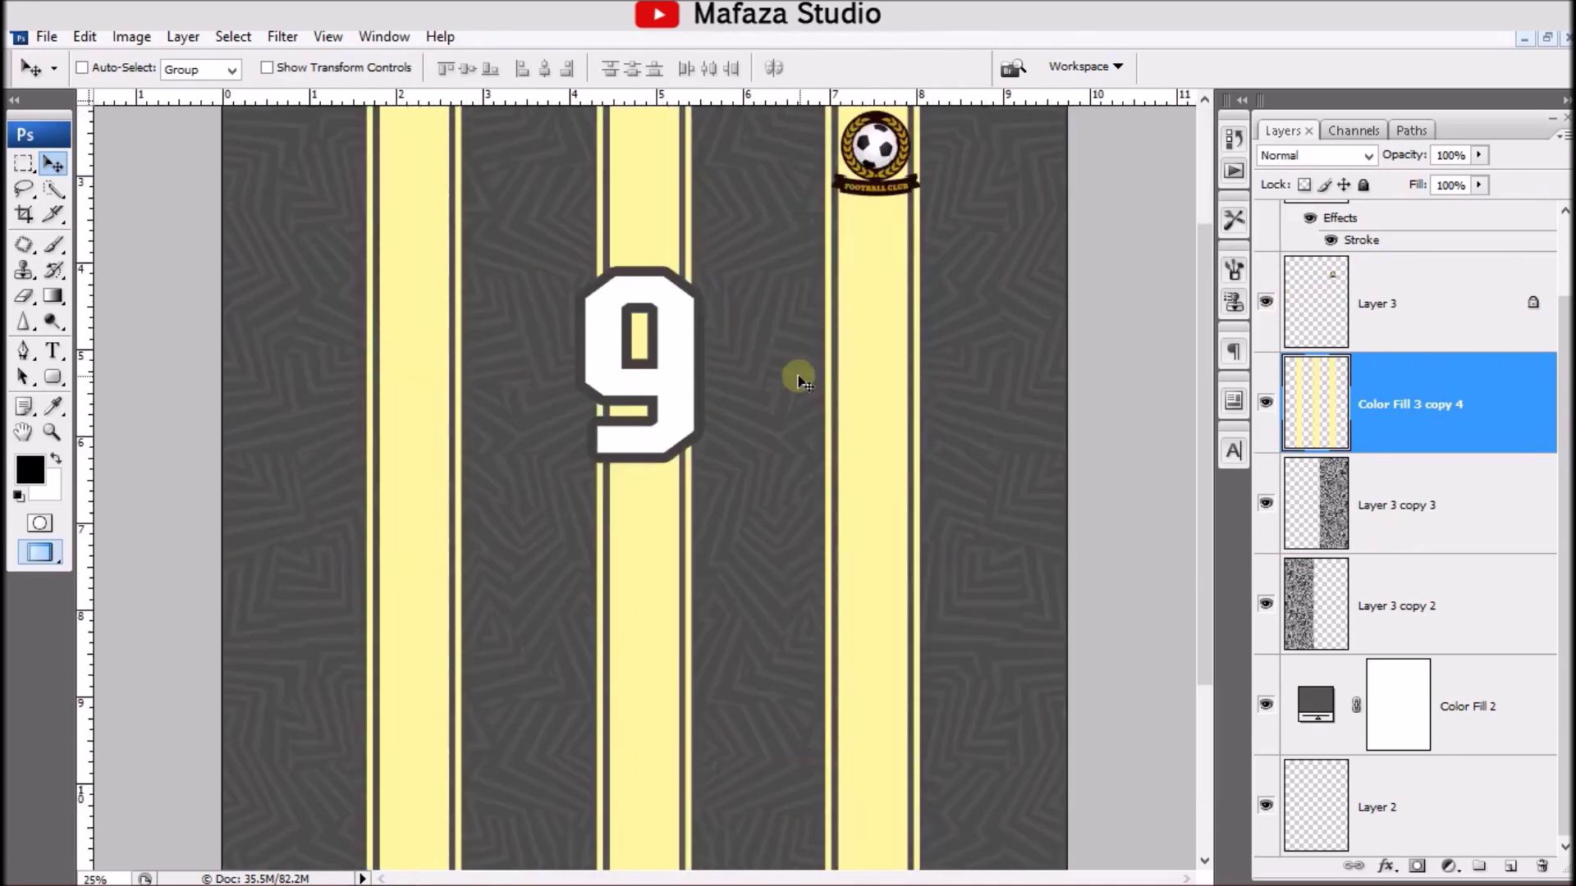
pyautogui.hotkey('ctrl', '+')
pyautogui.scroll(2, 1363, 335)
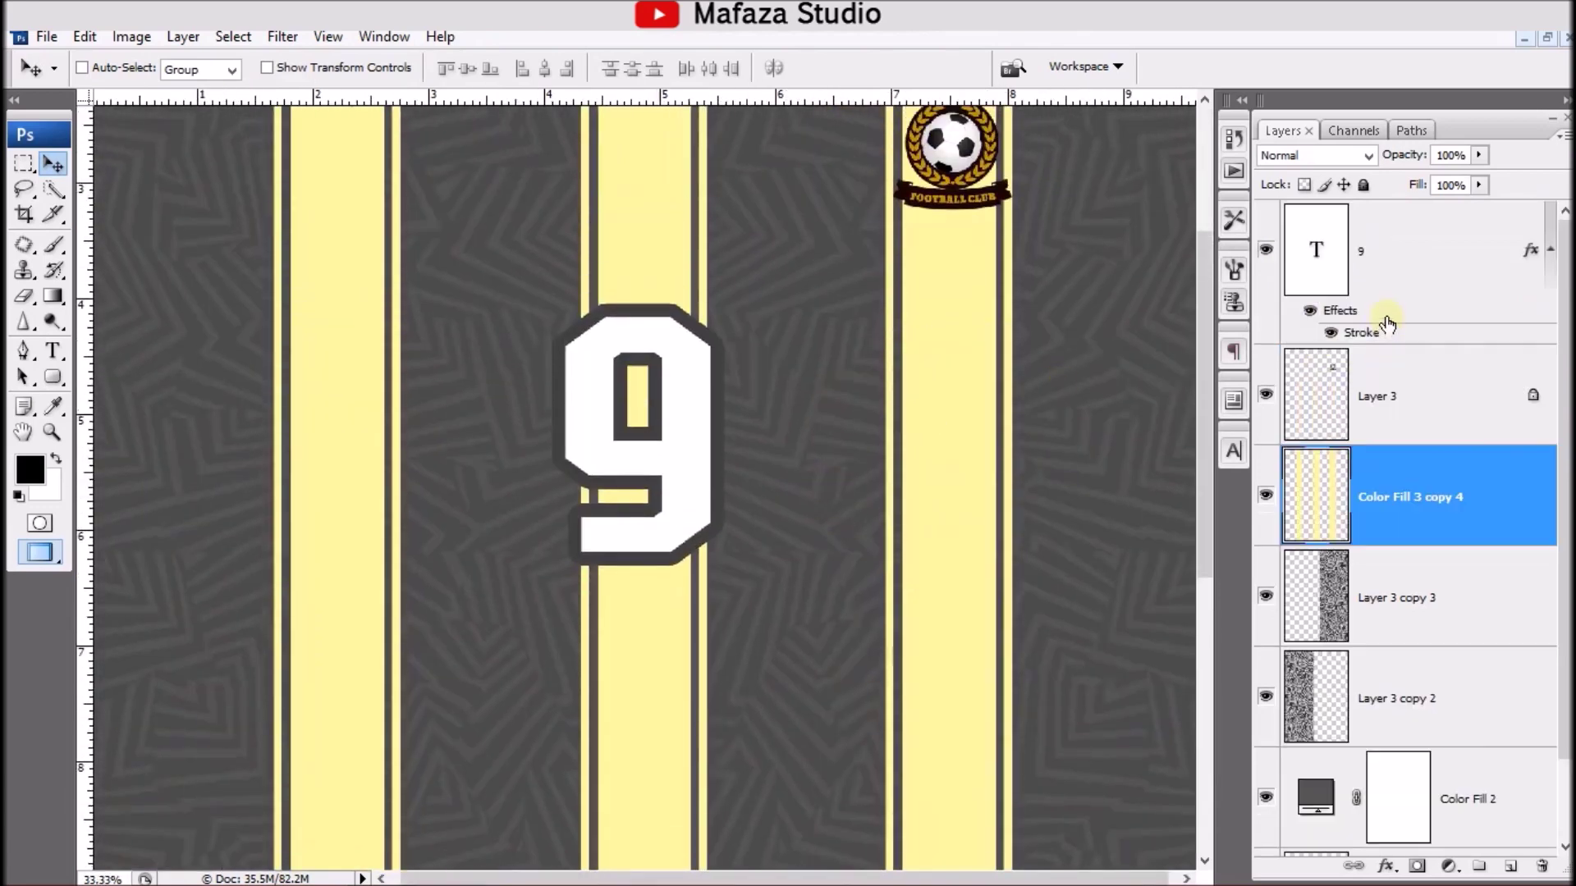
pyautogui.click(1403, 276)
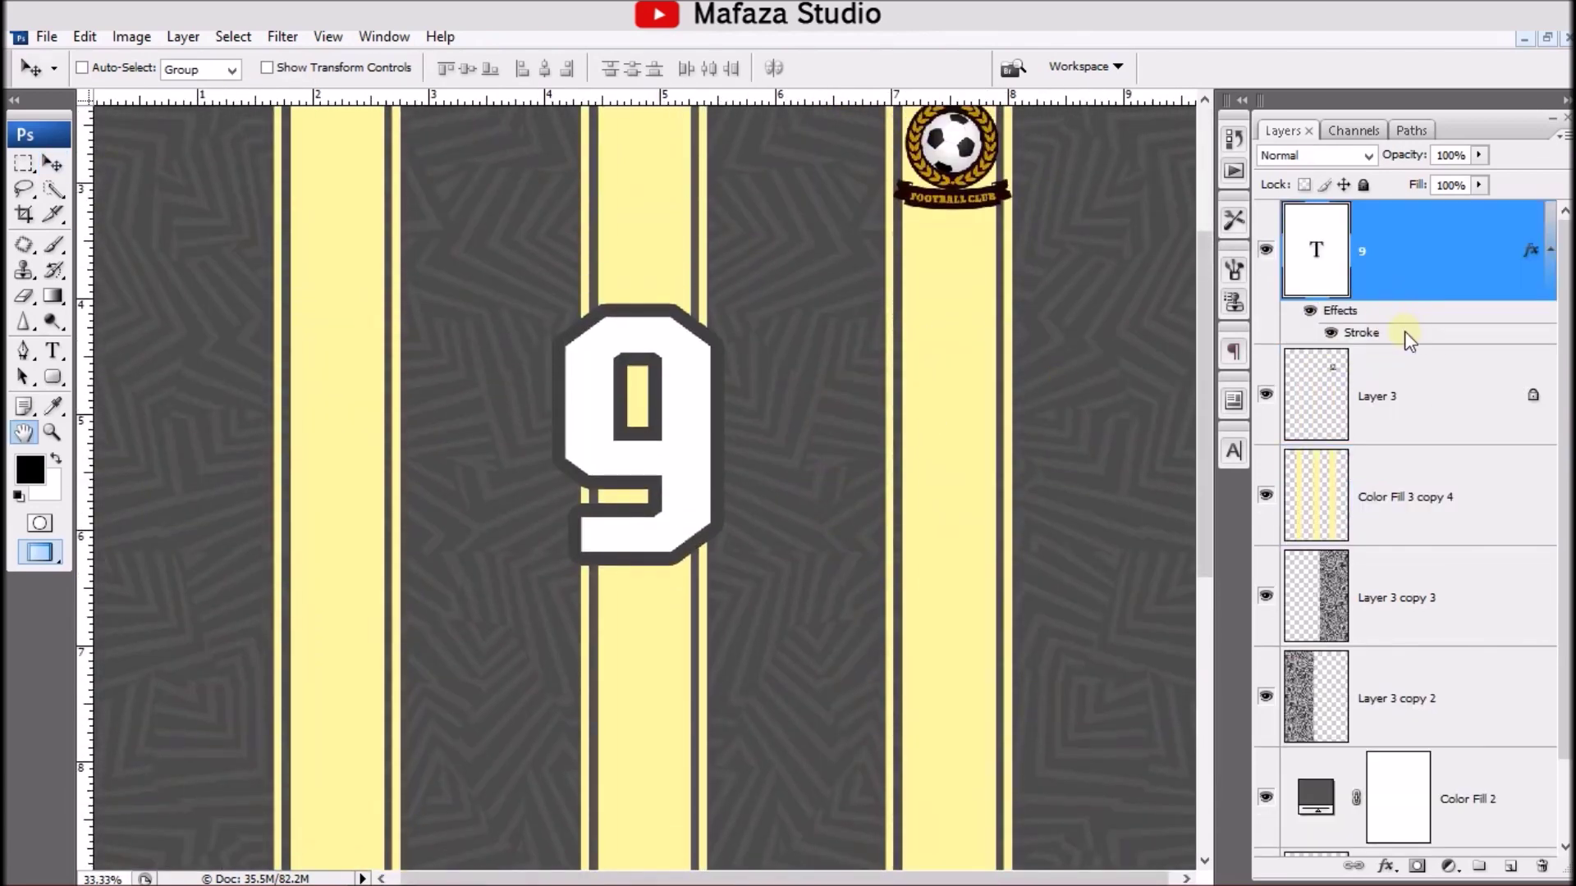
# Step: Recolour the number 9's Stroke effect to the lighter grey #4b4b4b
pyautogui.doubleClick(1405, 333)
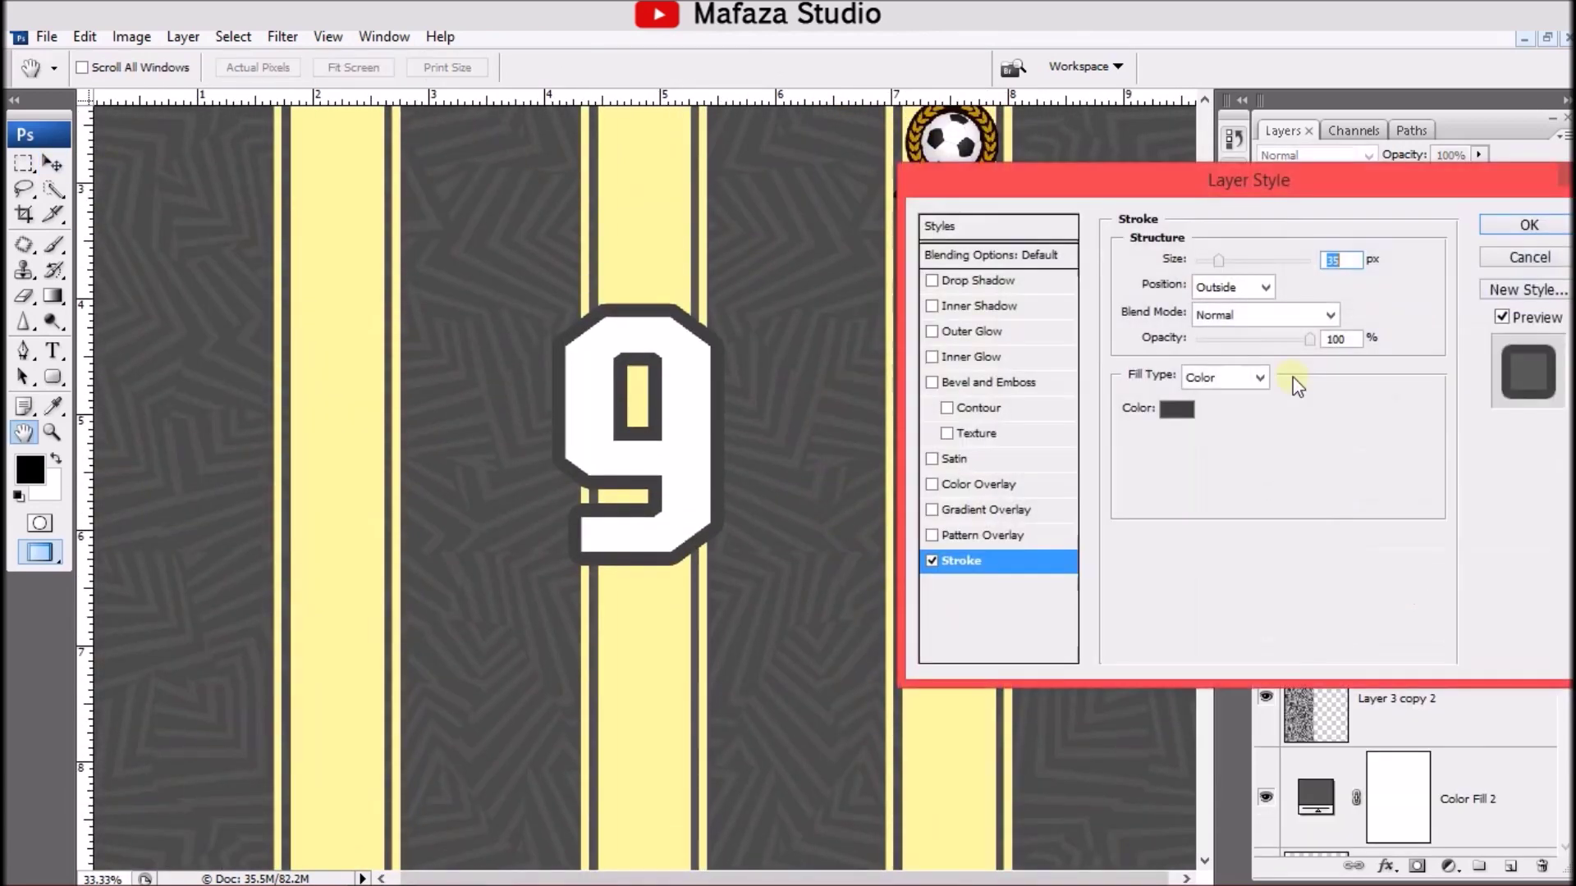
pyautogui.click(1182, 410)
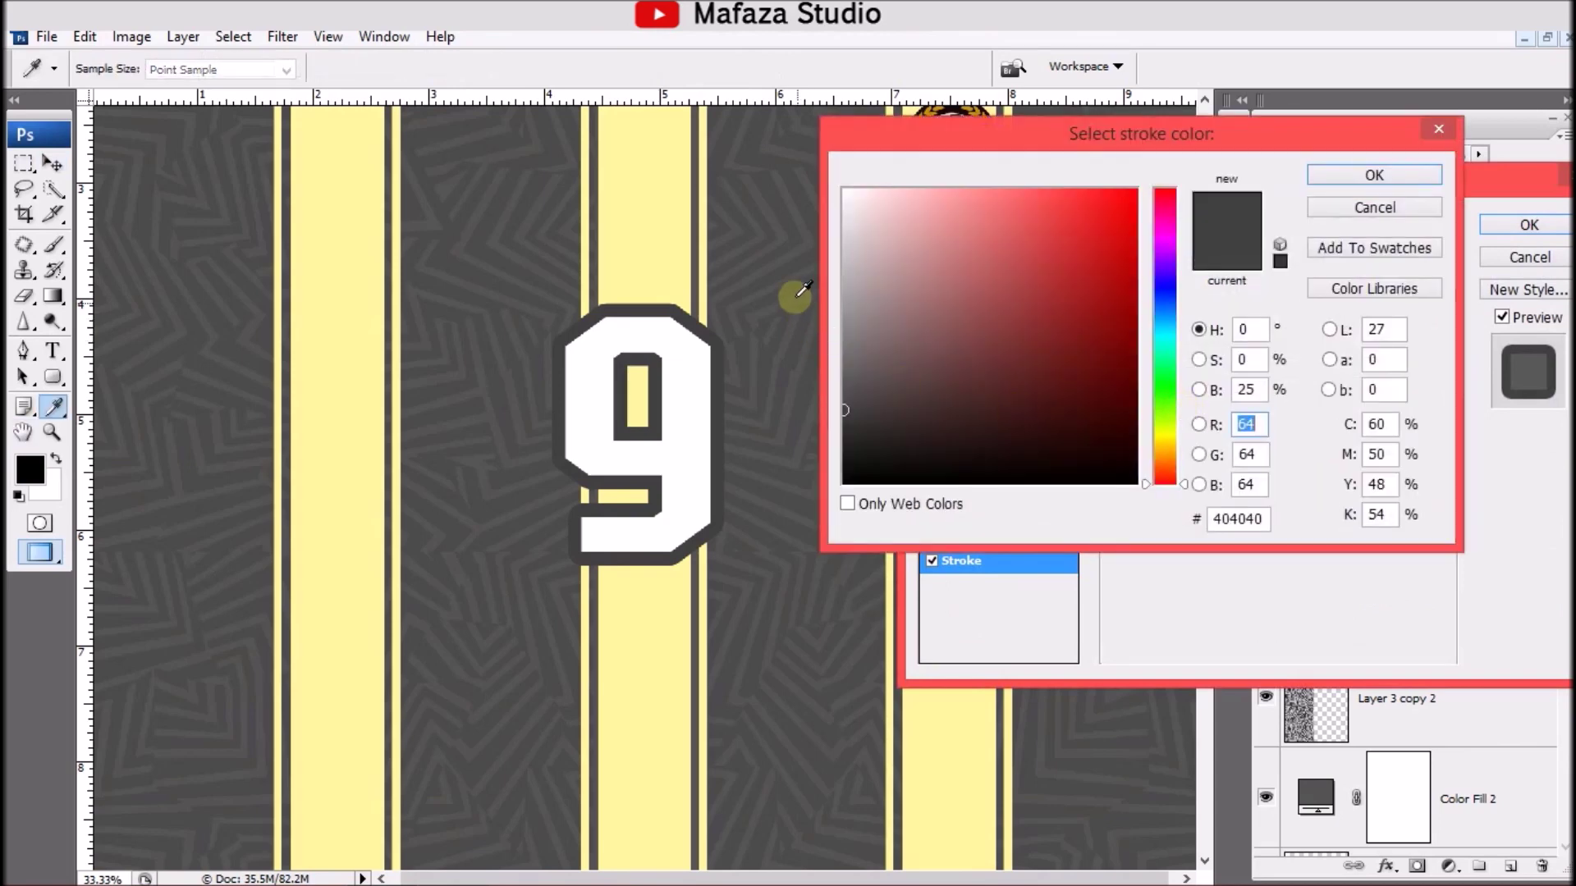
pyautogui.click(798, 286)
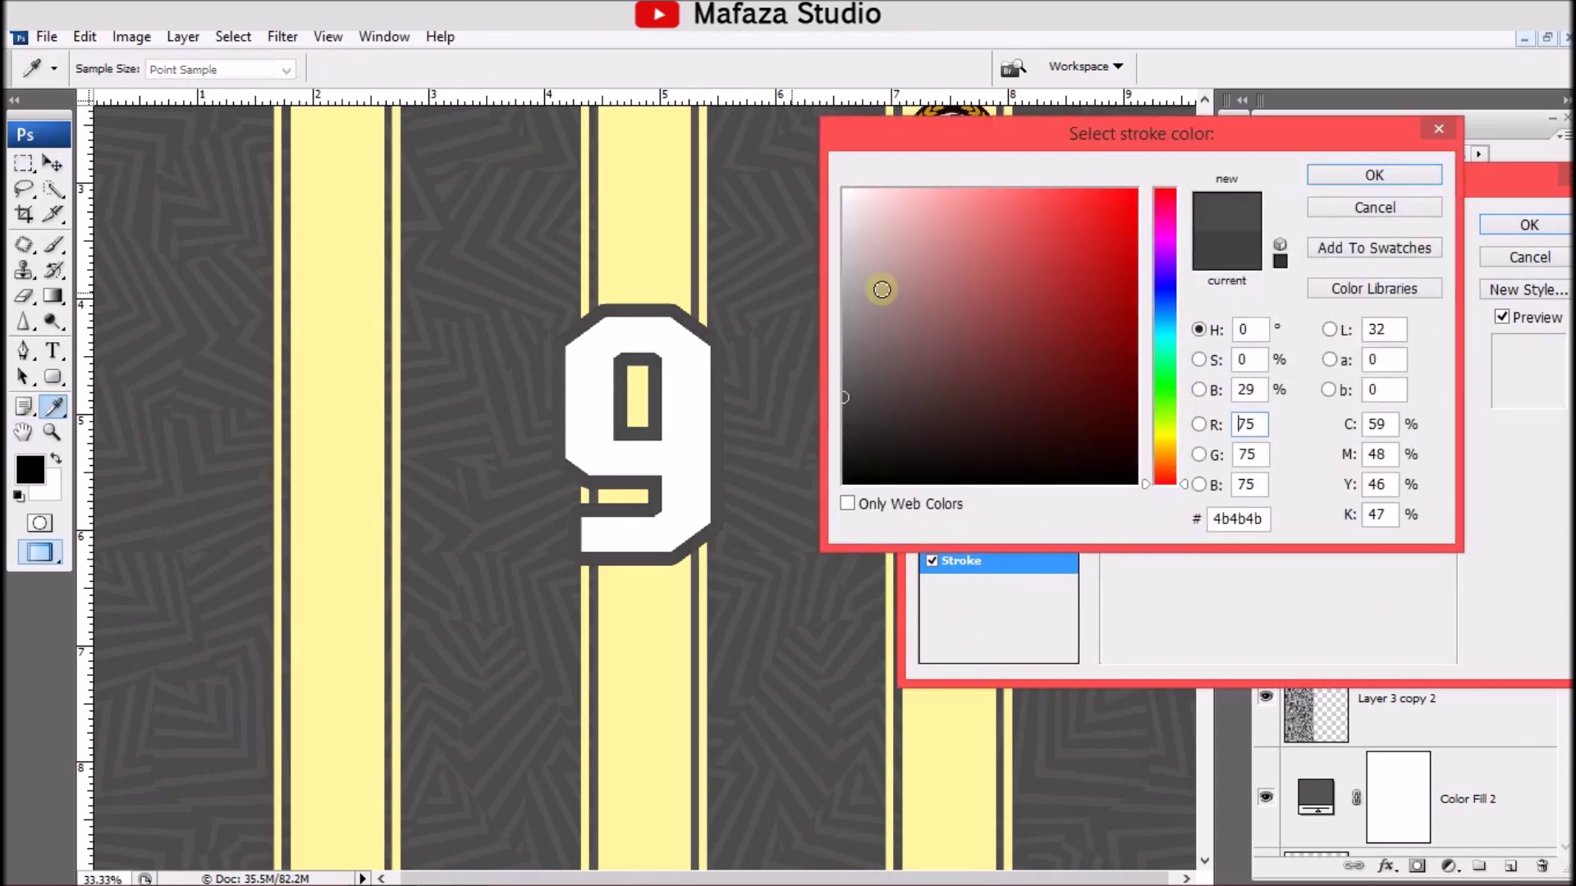
pyautogui.click(1376, 174)
pyautogui.click(1523, 226)
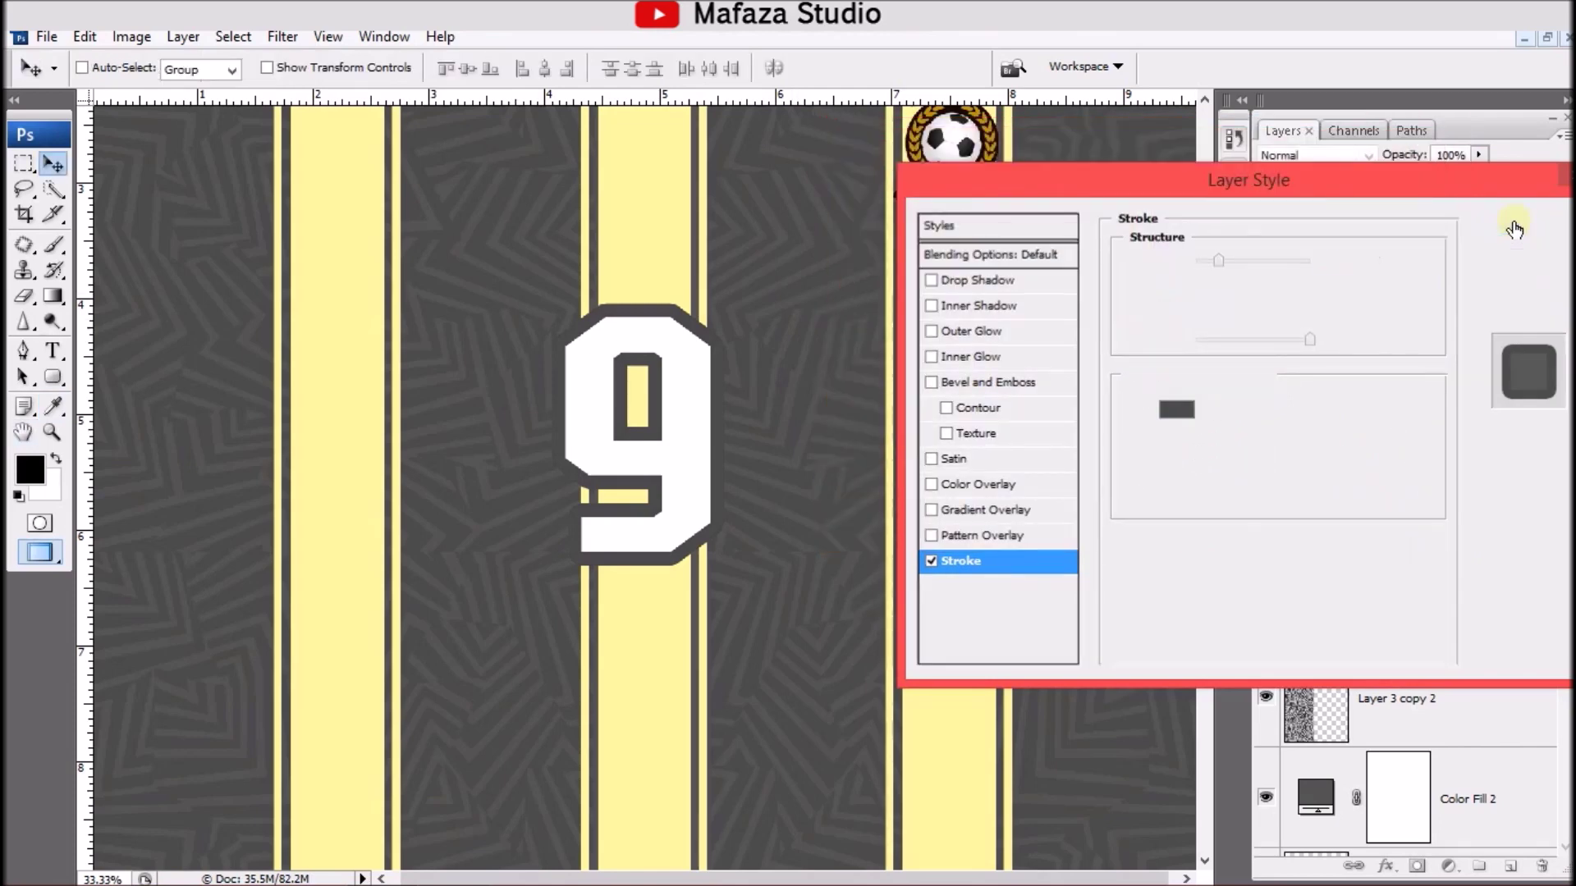
pyautogui.hotkey('ctrl', '0')
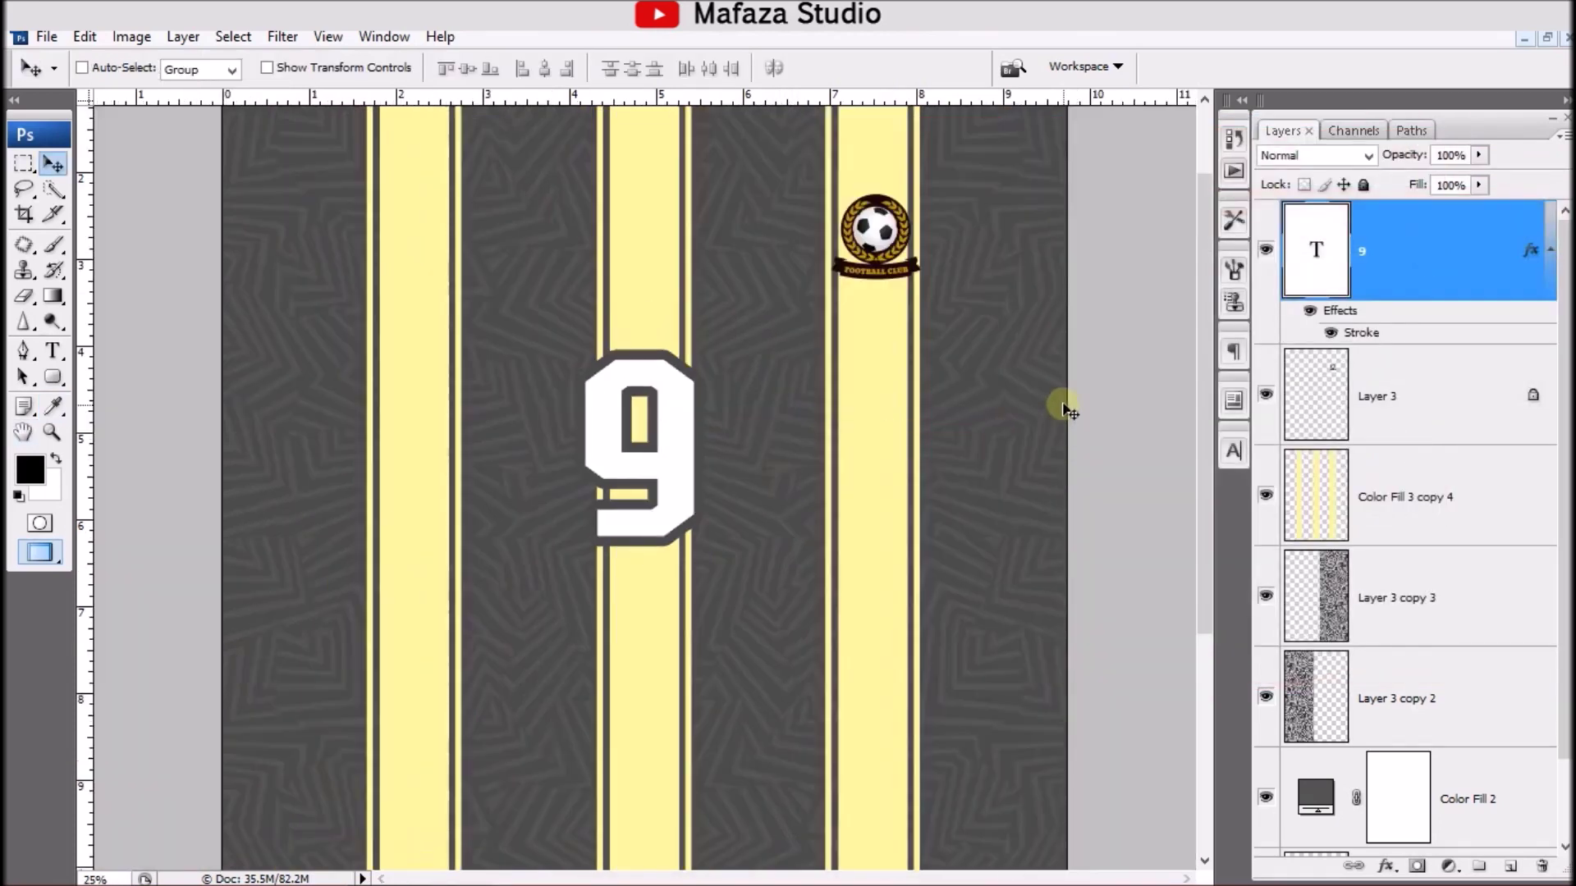
# Step: Save and close Color Fill 23.psb, then maximize the jersey mockup window
pyautogui.click(1548, 41)
pyautogui.click(589, 179)
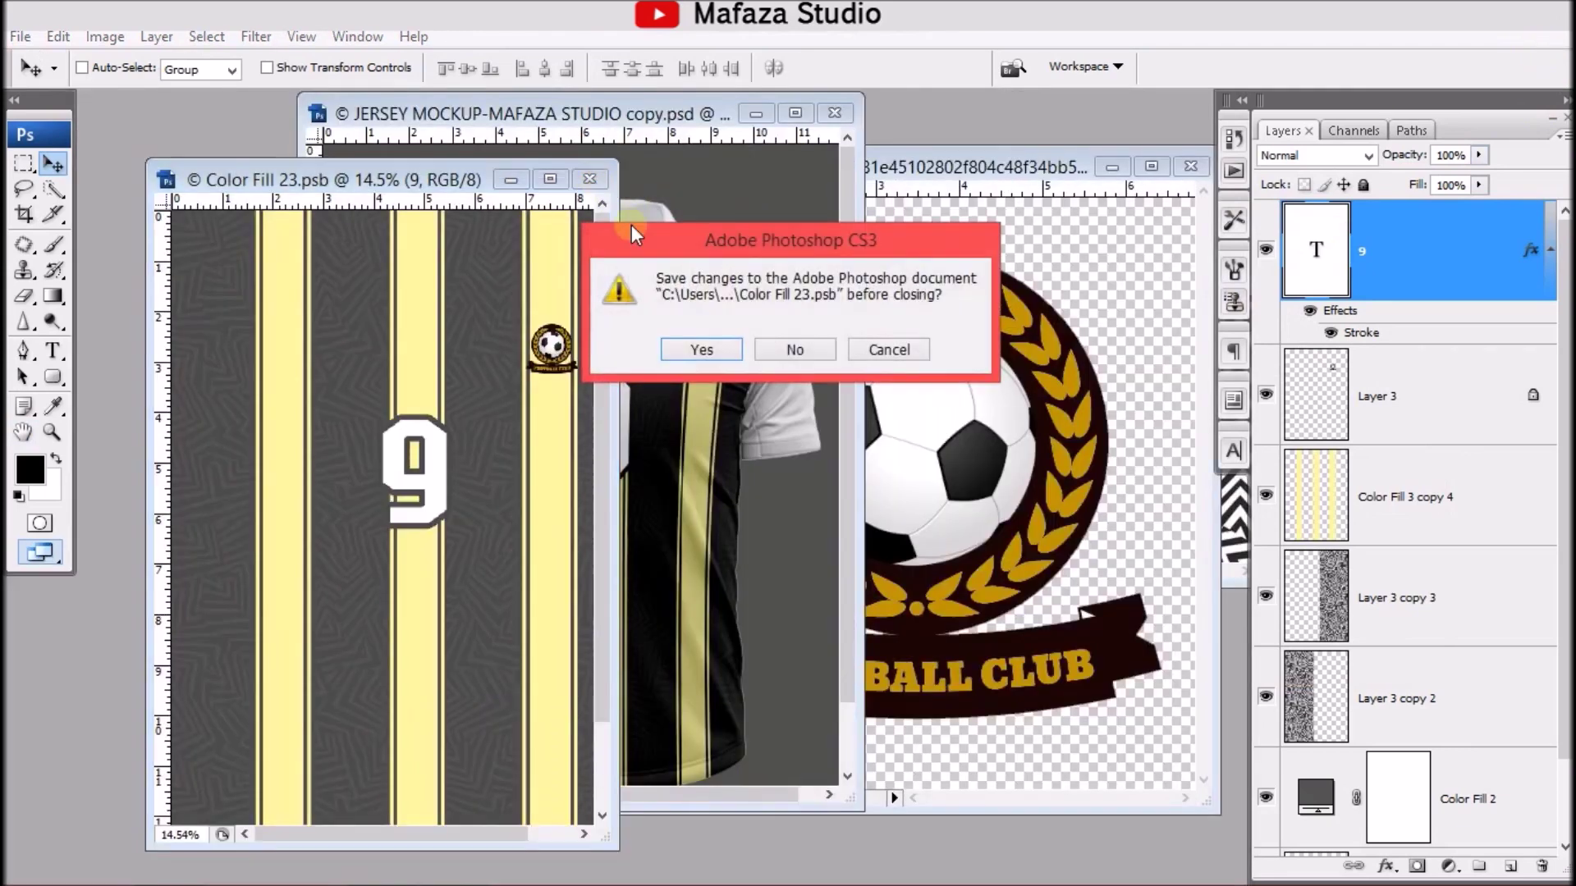
pyautogui.click(701, 349)
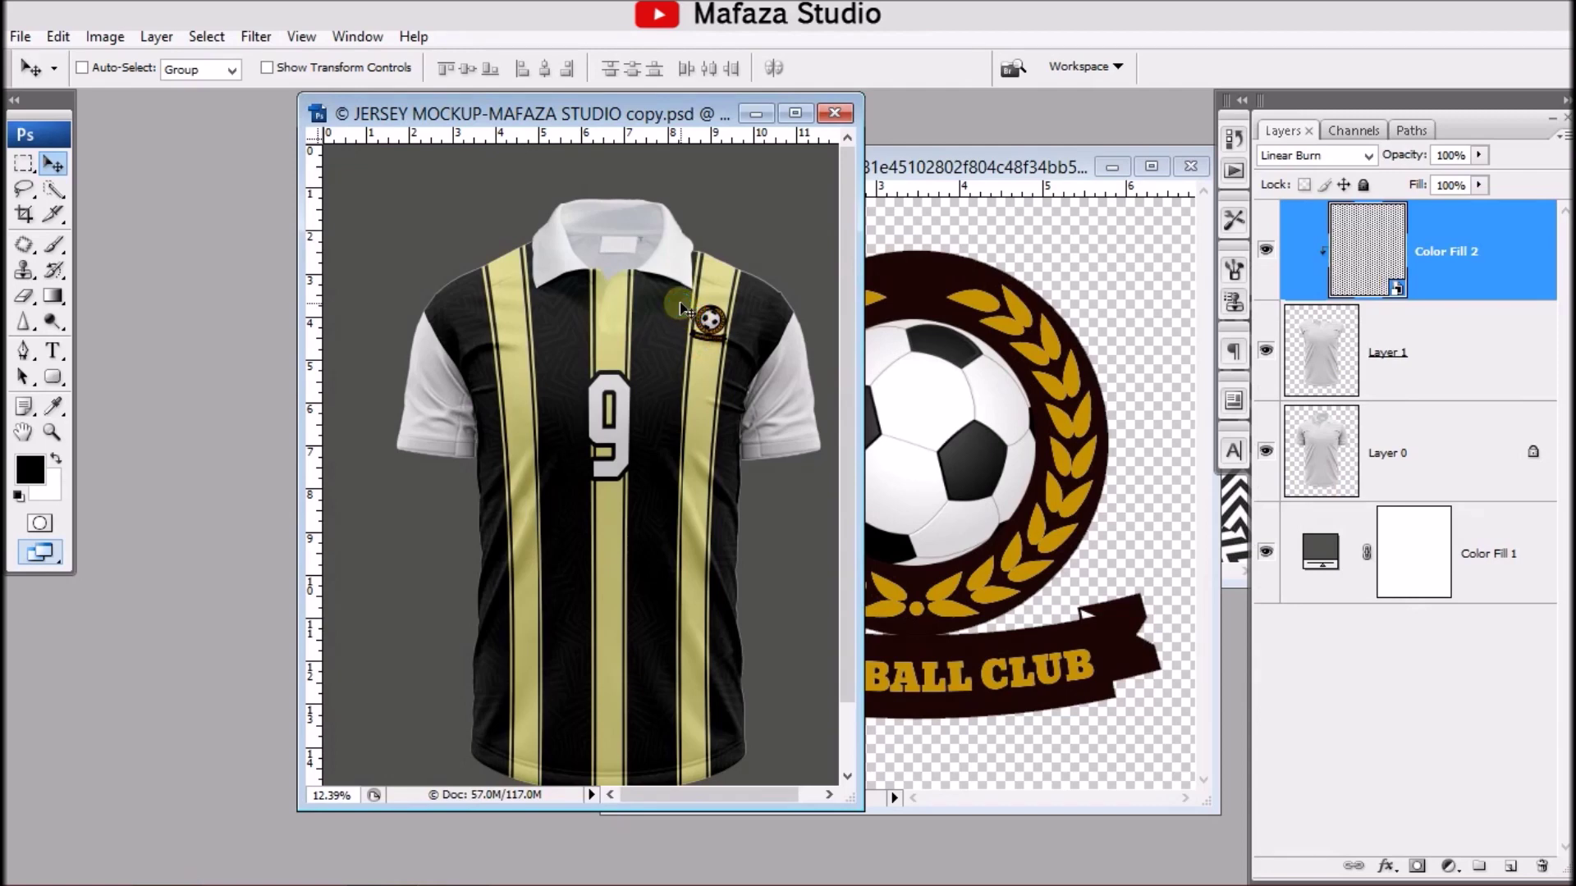
pyautogui.click(793, 114)
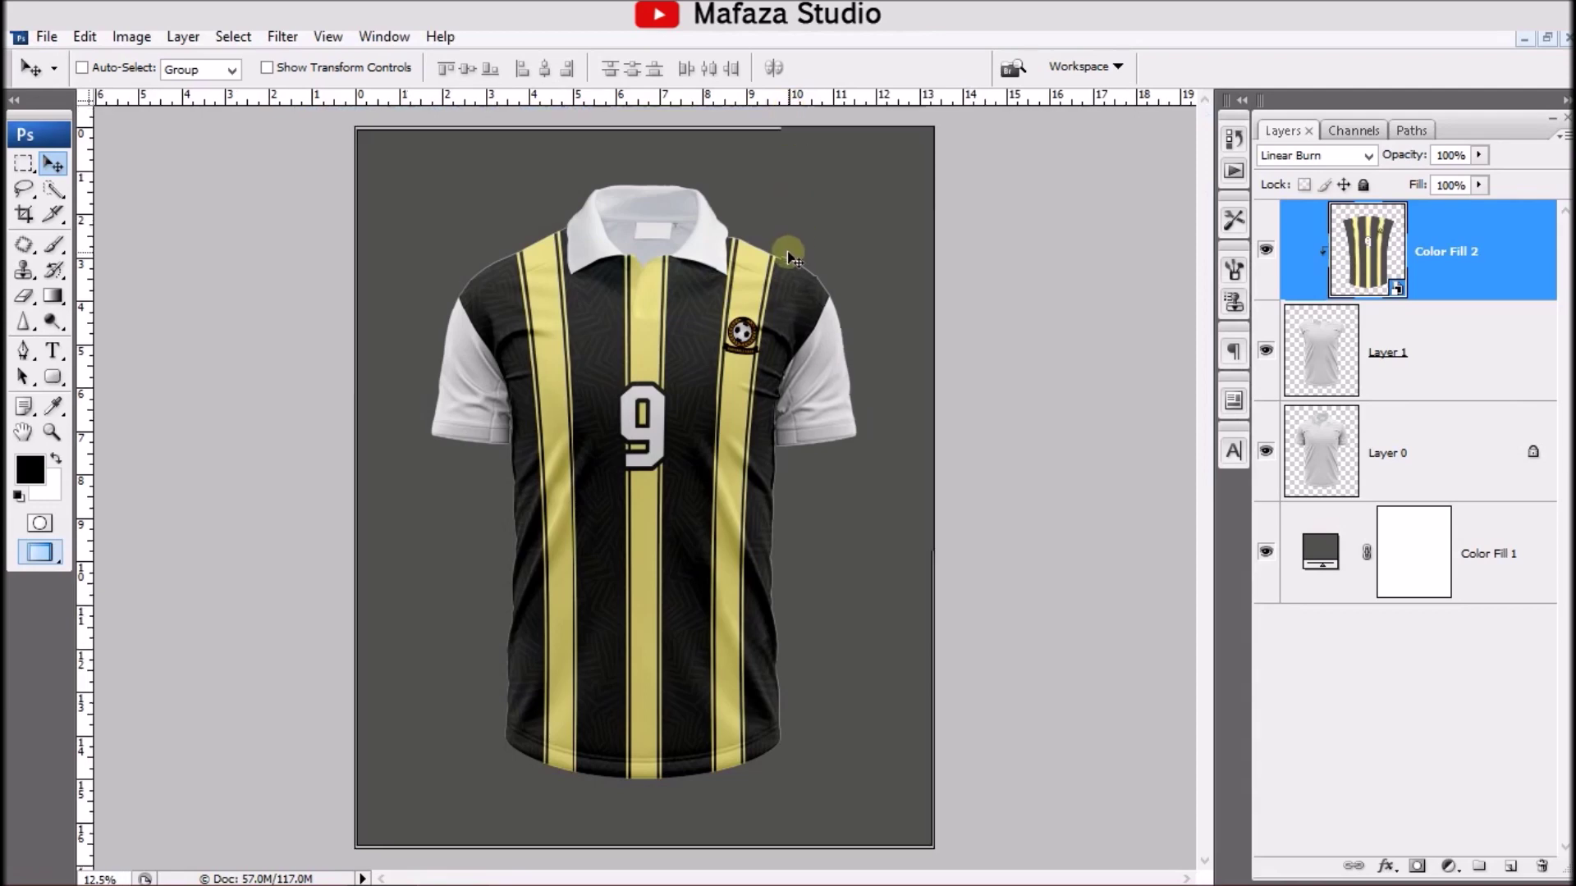
# Step: Zoom in and scroll the mockup from collar to hem, then fit it on screen
pyautogui.hotkey('ctrl', '+')
pyautogui.scroll(1, 808, 328)
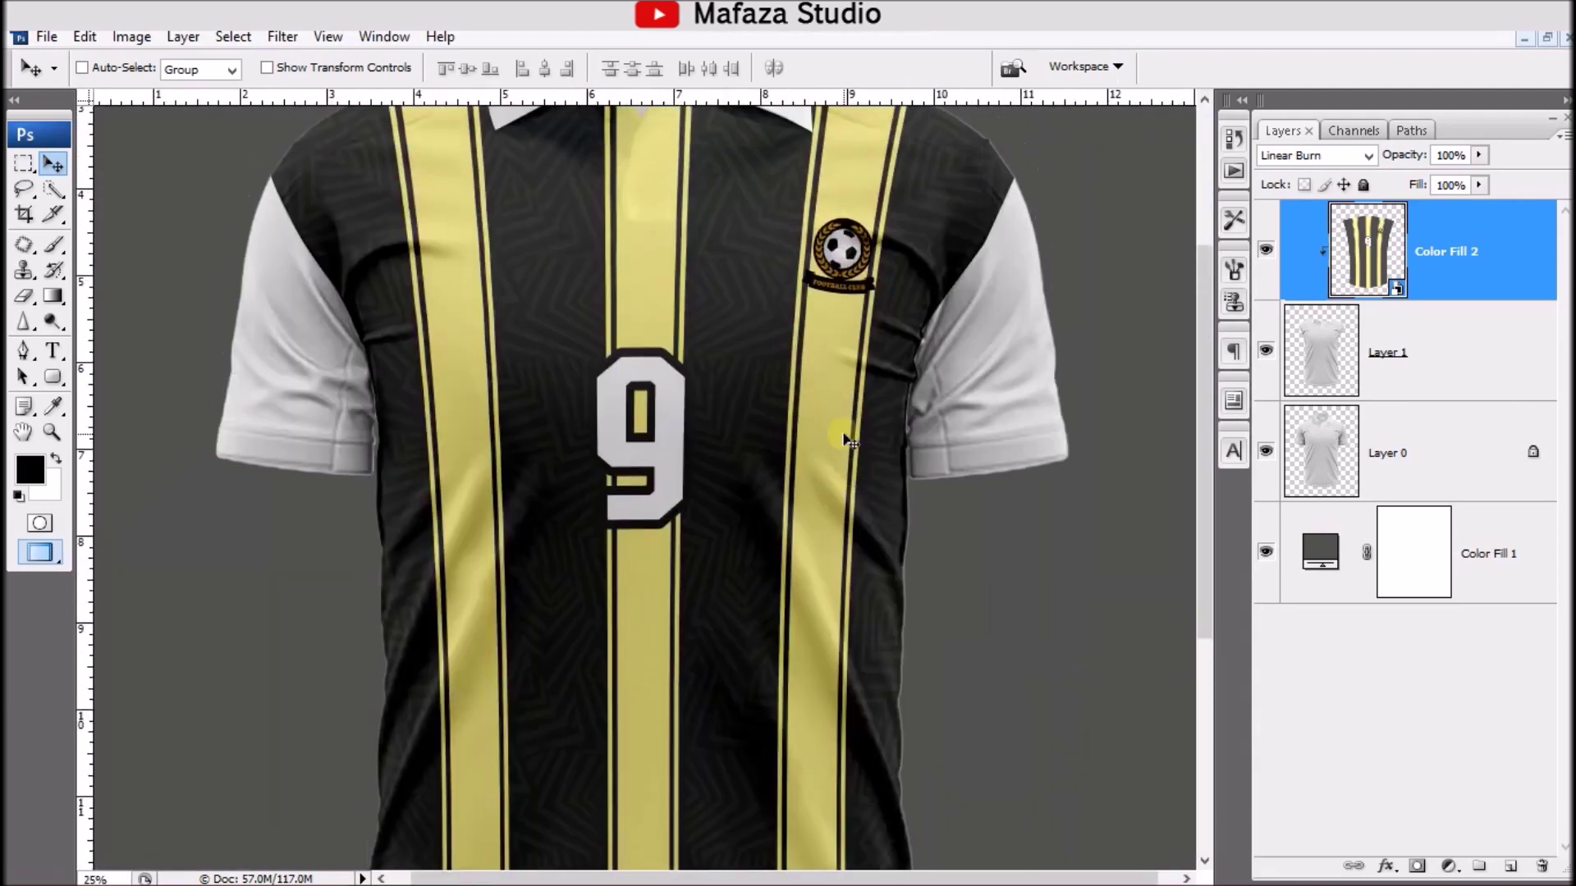
pyautogui.scroll(2, 825, 378)
pyautogui.scroll(2, 845, 427)
pyautogui.scroll(1, 849, 443)
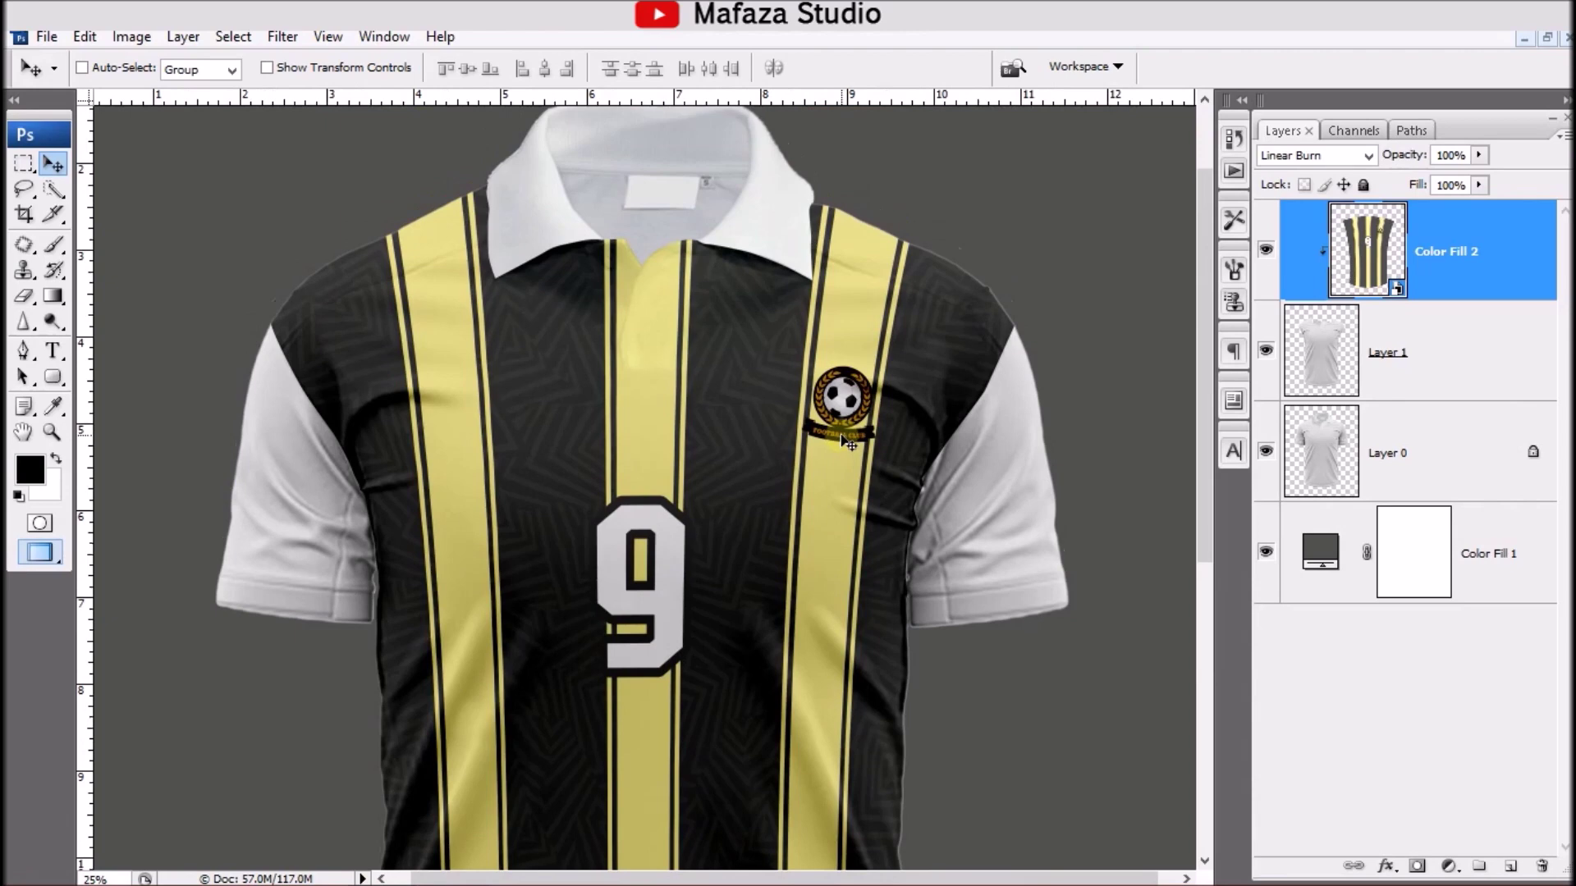
pyautogui.scroll(-2, 848, 443)
pyautogui.scroll(-2, 846, 442)
pyautogui.scroll(-1, 843, 440)
pyautogui.scroll(-1, 841, 441)
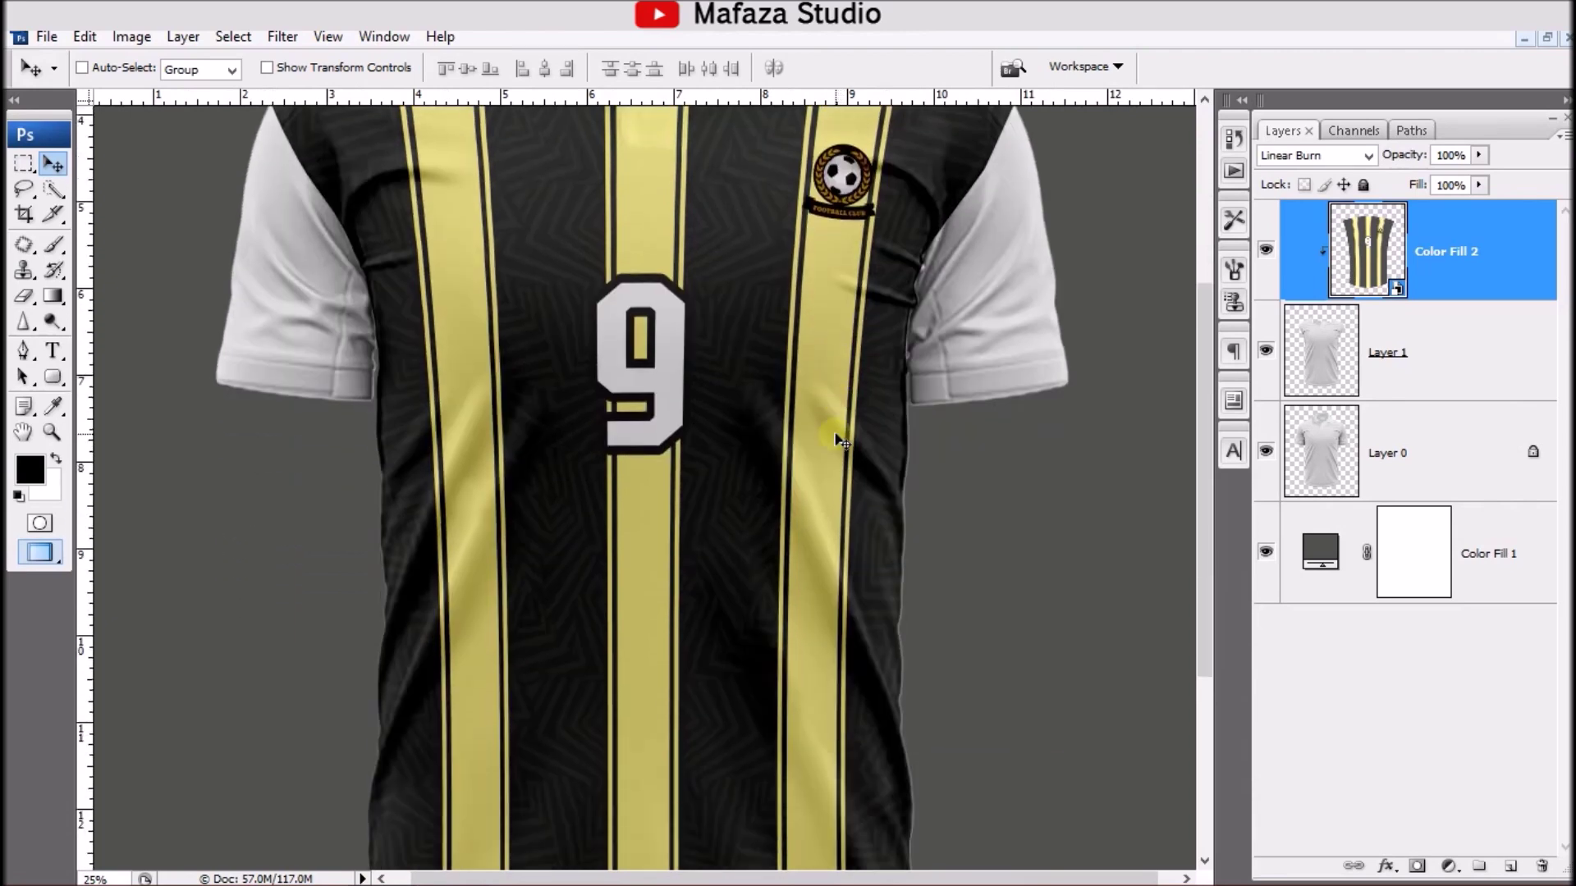
pyautogui.scroll(-3, 840, 437)
pyautogui.scroll(-1, 837, 435)
pyautogui.scroll(-2, 837, 435)
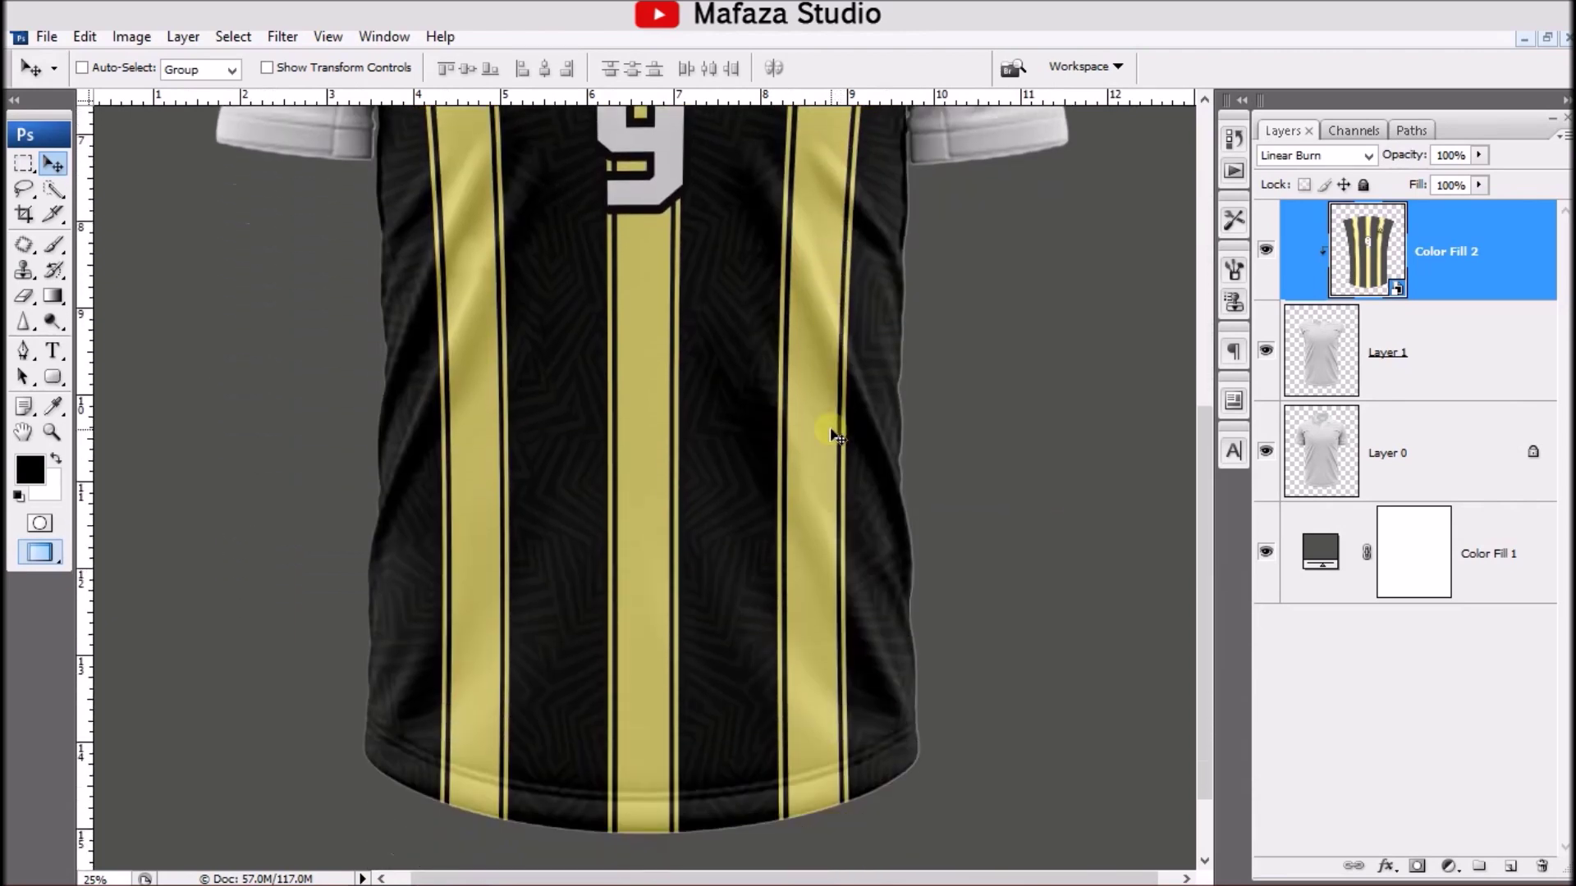
pyautogui.hotkey('ctrl', '0')
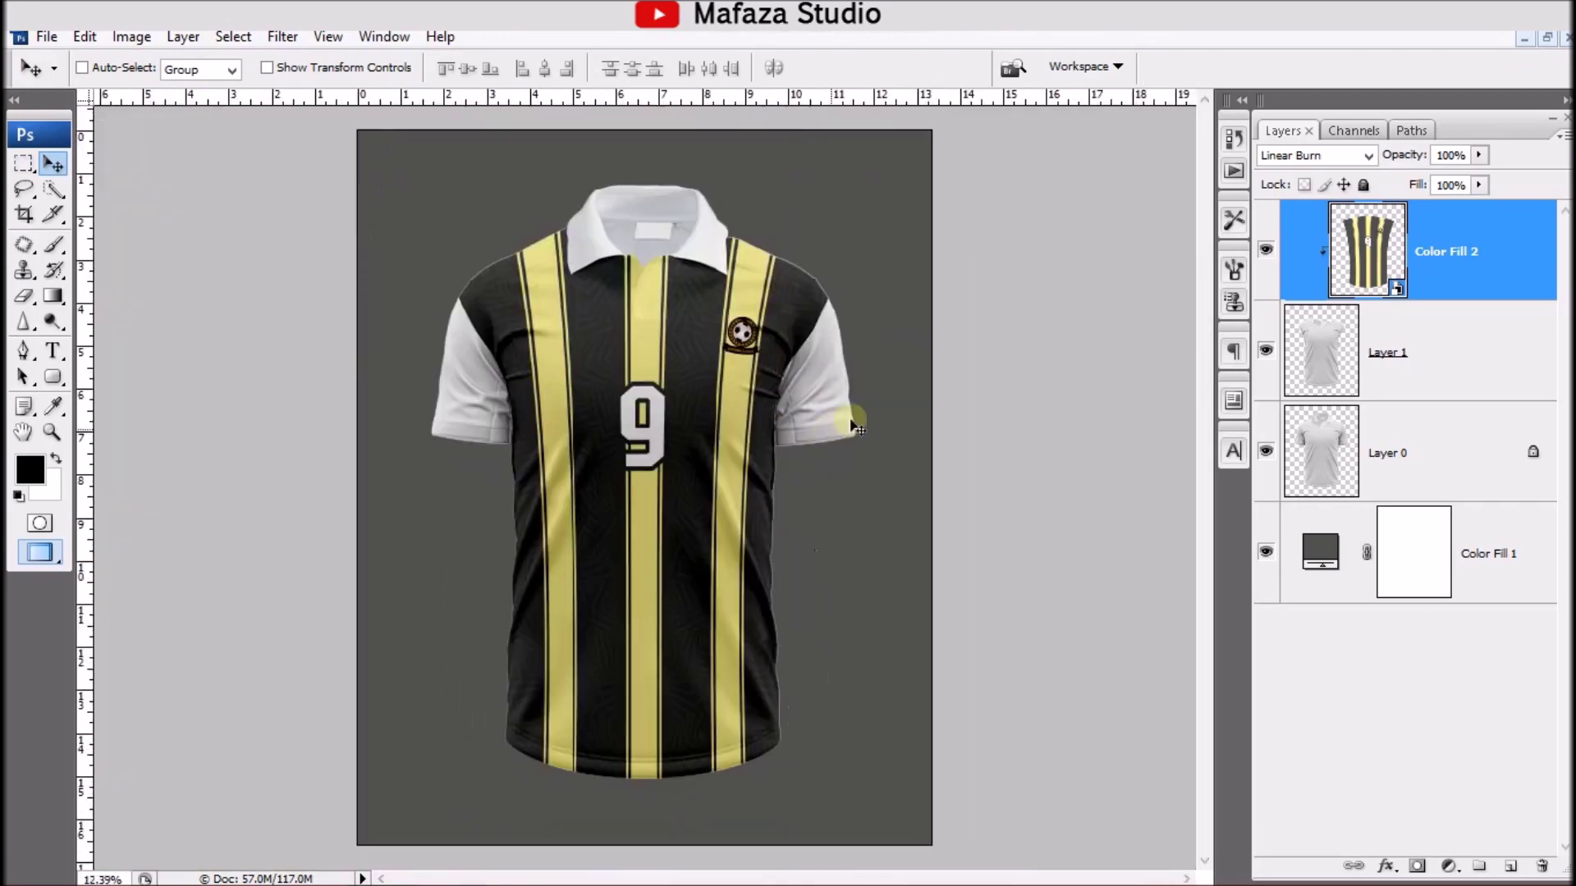
pyautogui.click(1405, 450)
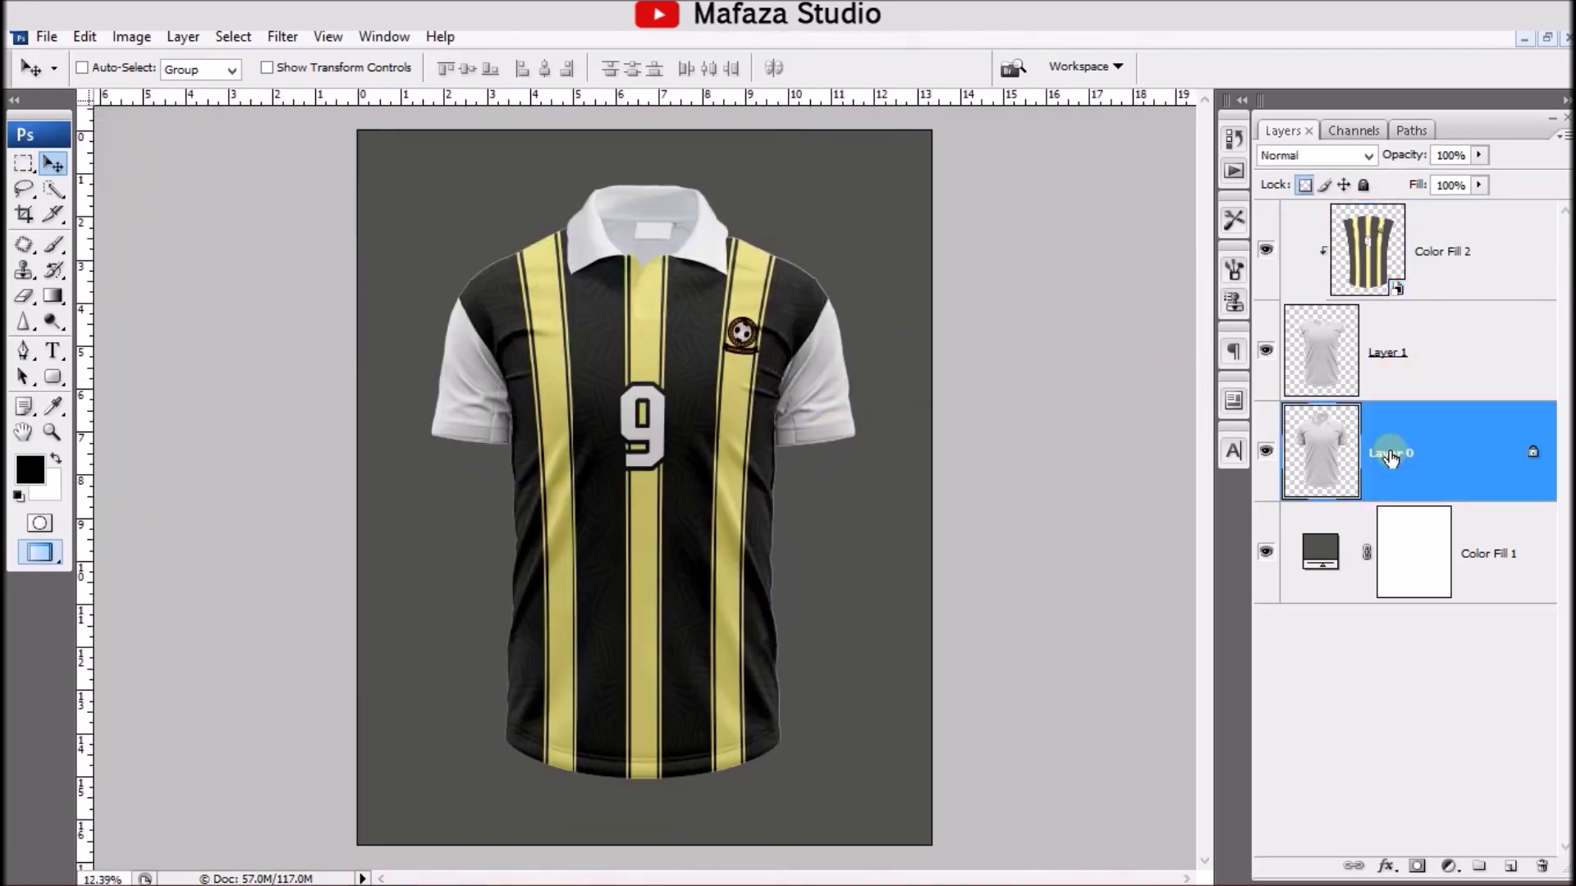
# Step: Add a dark grey Color Fill inside the jersey shape, blended with Linear Burn
pyautogui.hotkey('ctrl', '+')
pyautogui.rightClick(1336, 448)
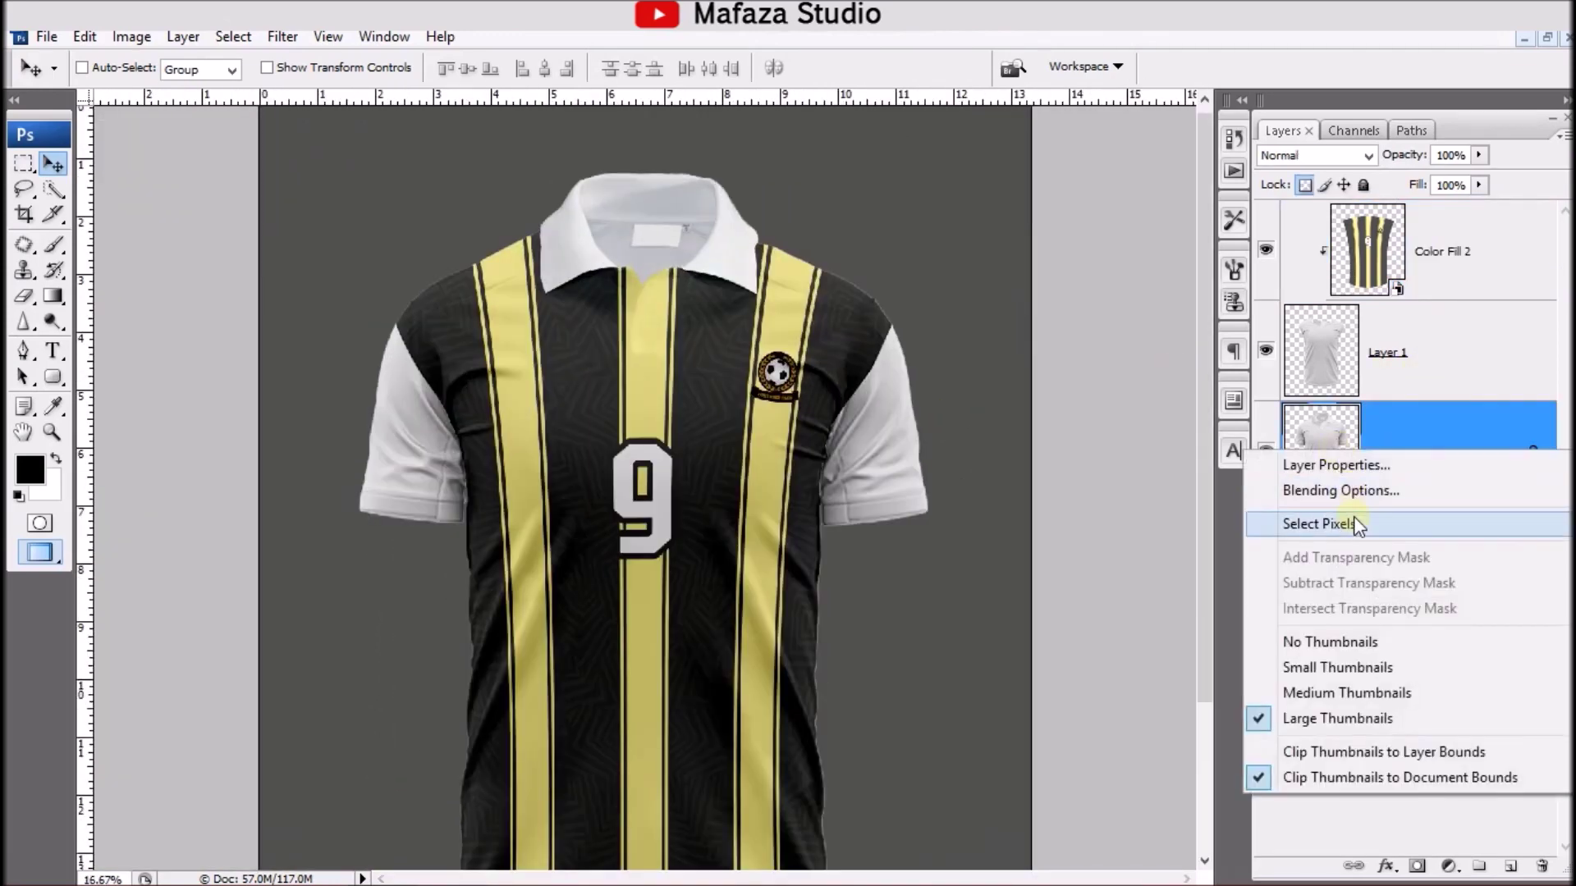
pyautogui.click(1353, 517)
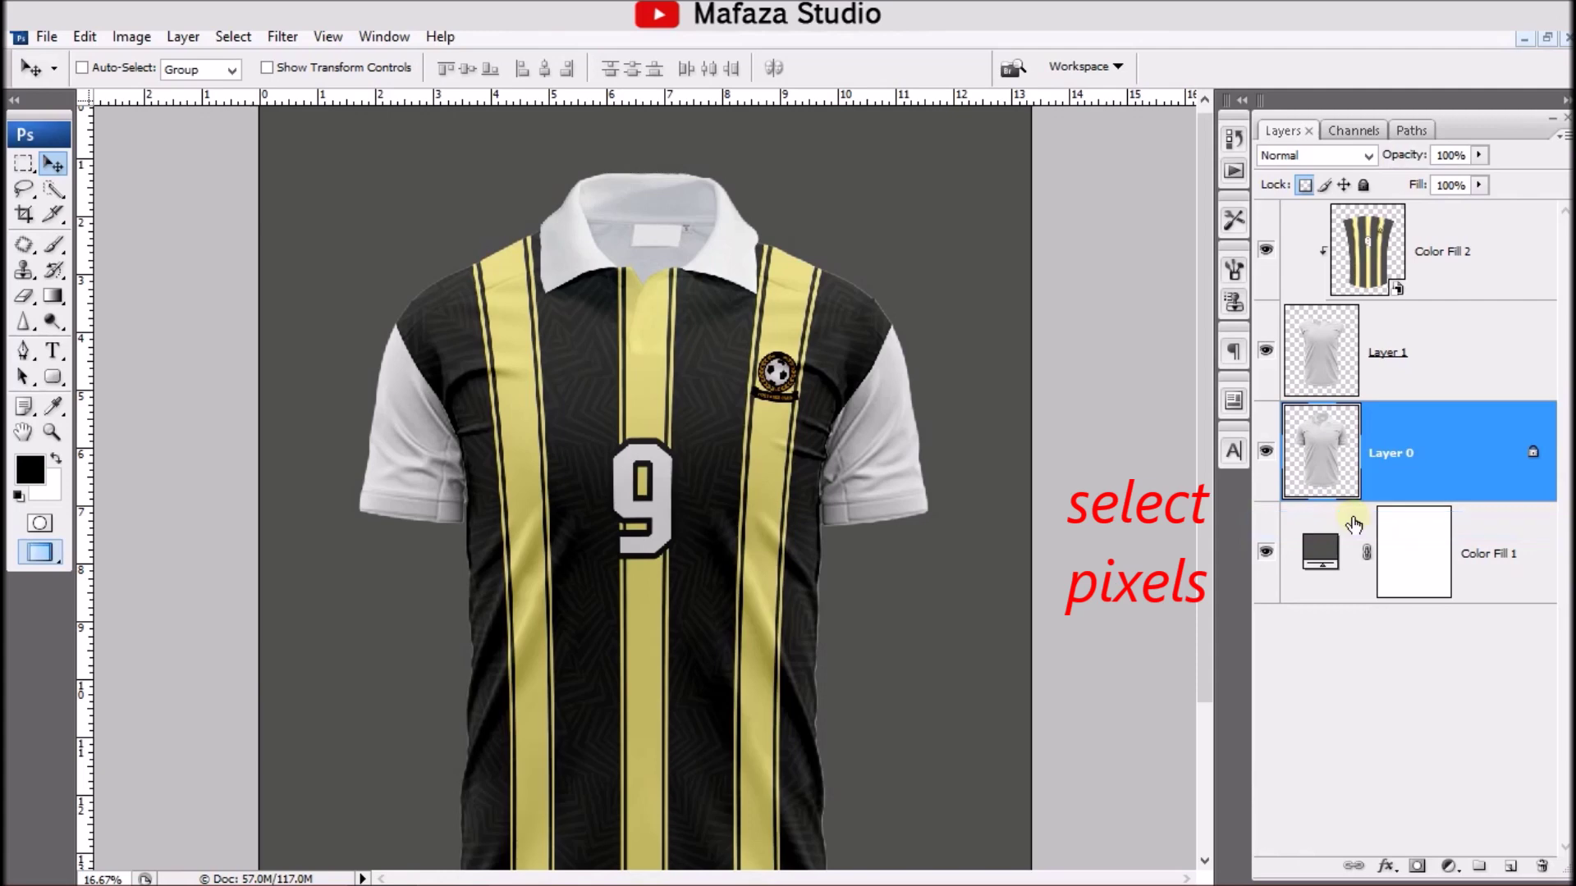
pyautogui.click(1448, 865)
pyautogui.click(1406, 414)
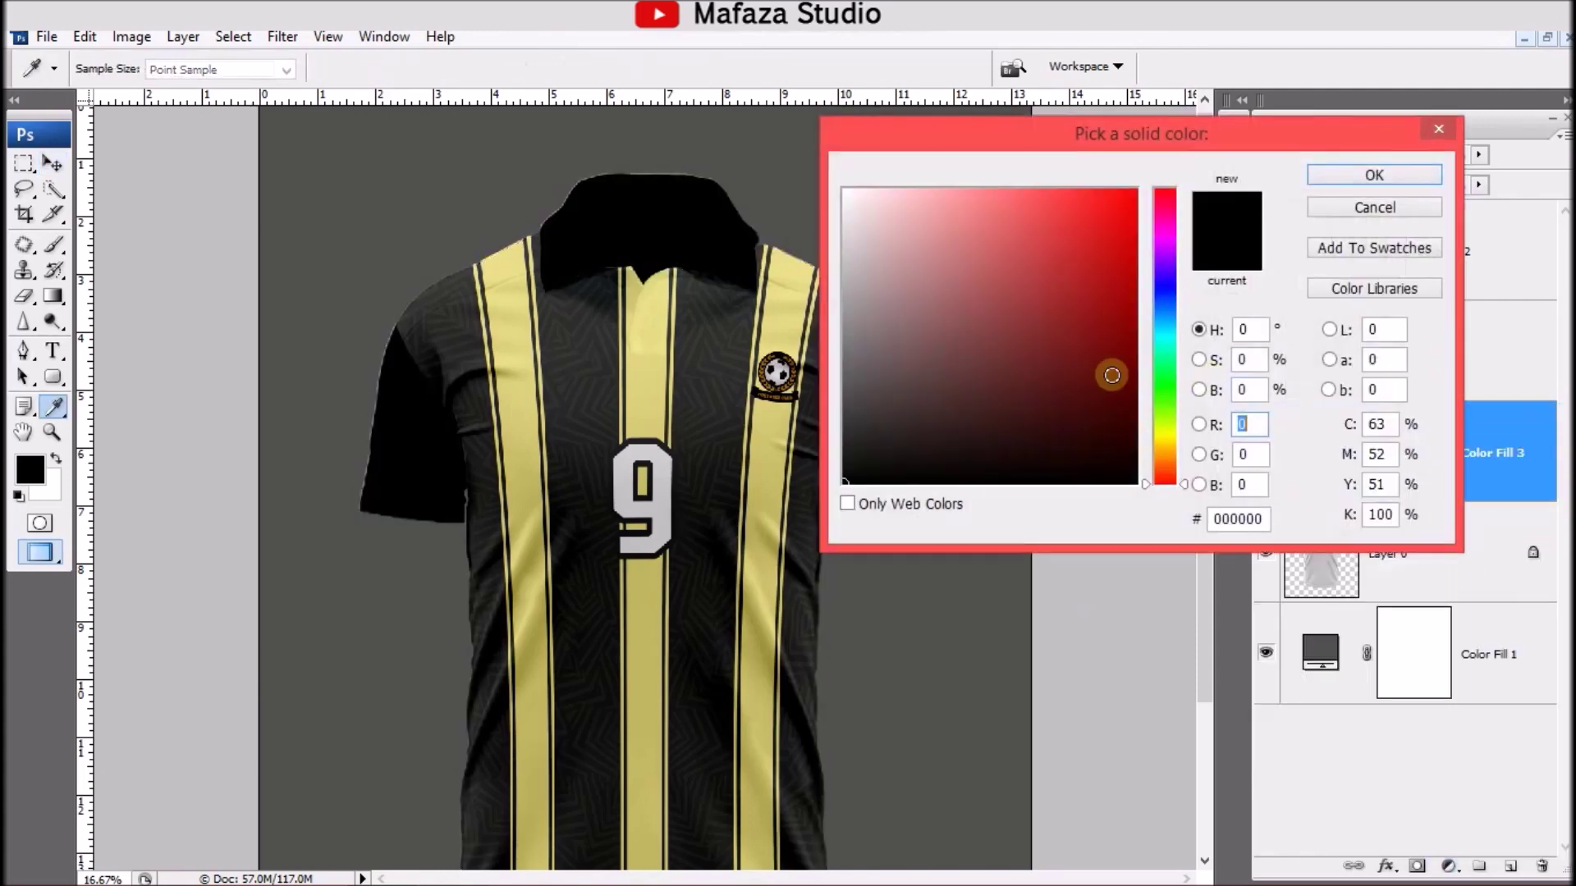
pyautogui.moveTo(865, 403); pyautogui.dragTo(843, 404)
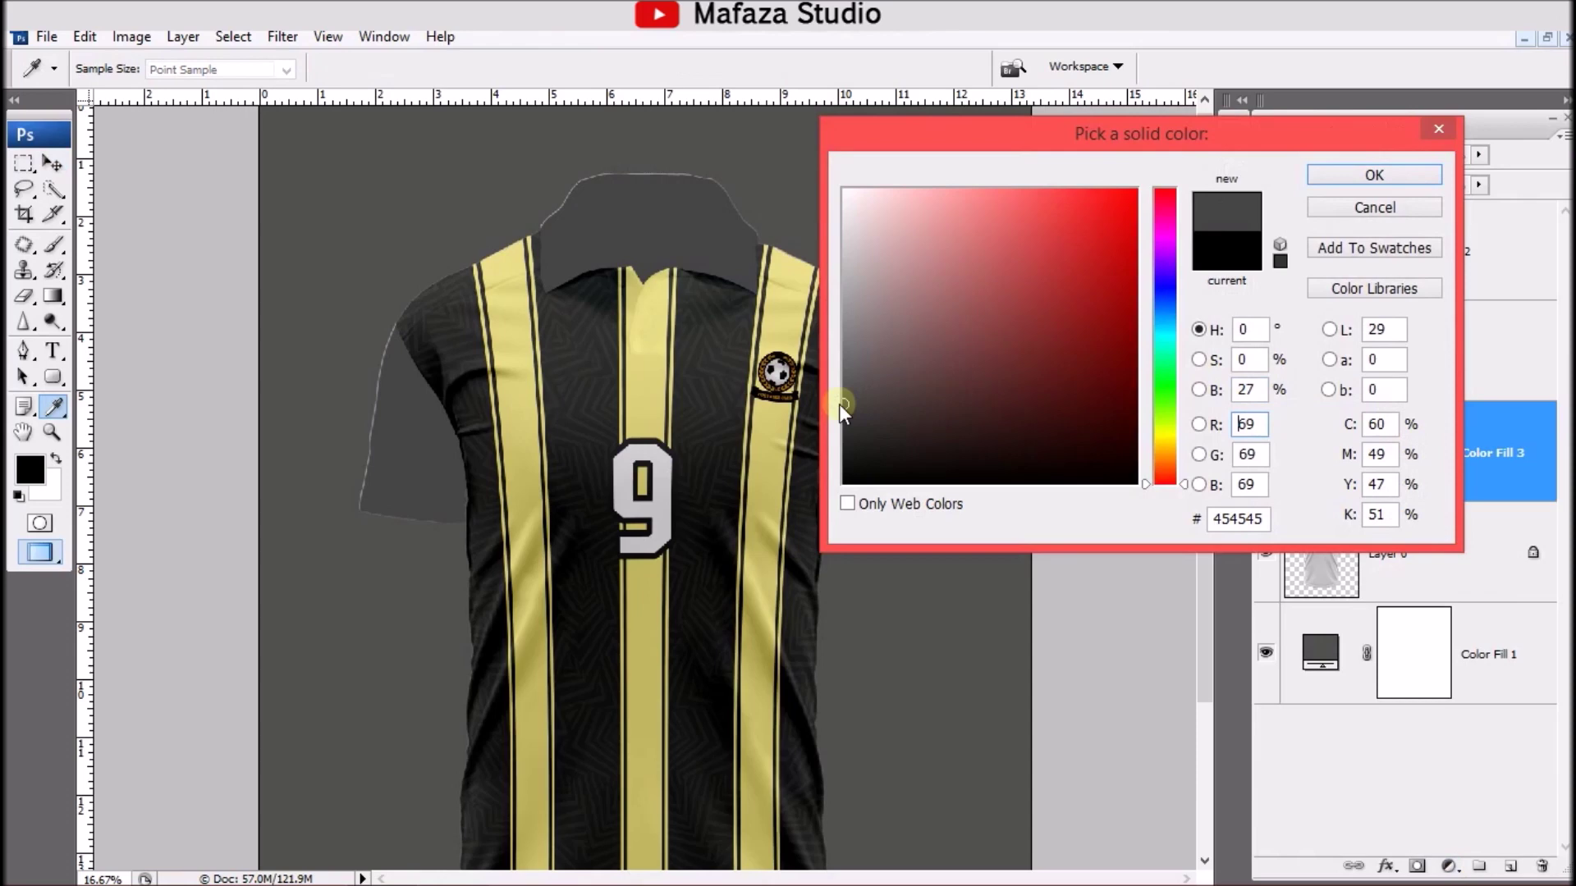
pyautogui.click(1374, 175)
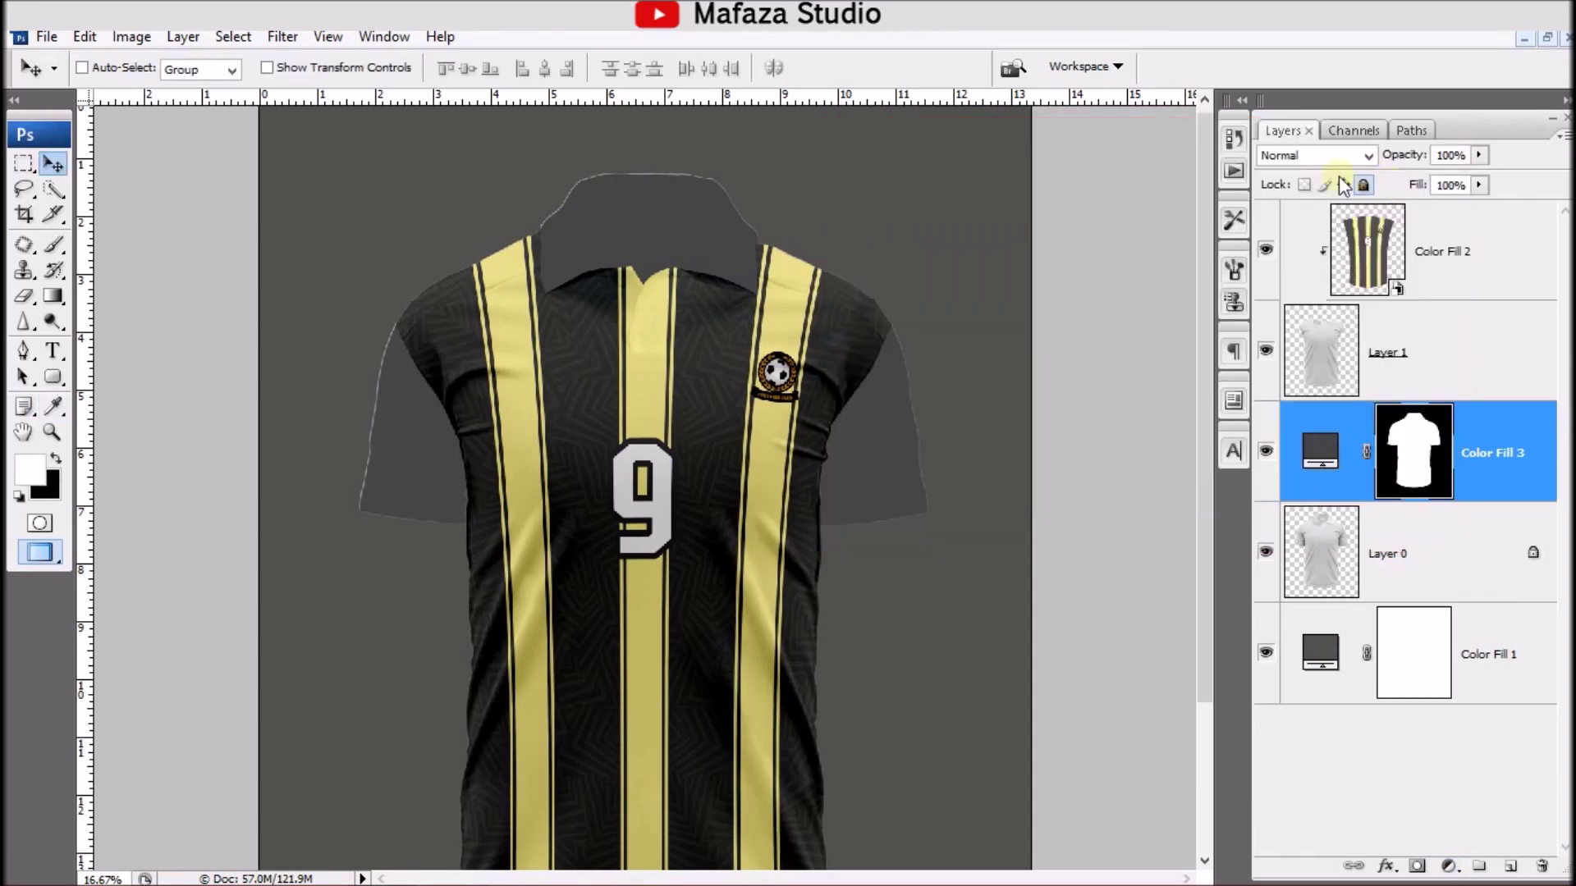
pyautogui.click(1323, 161)
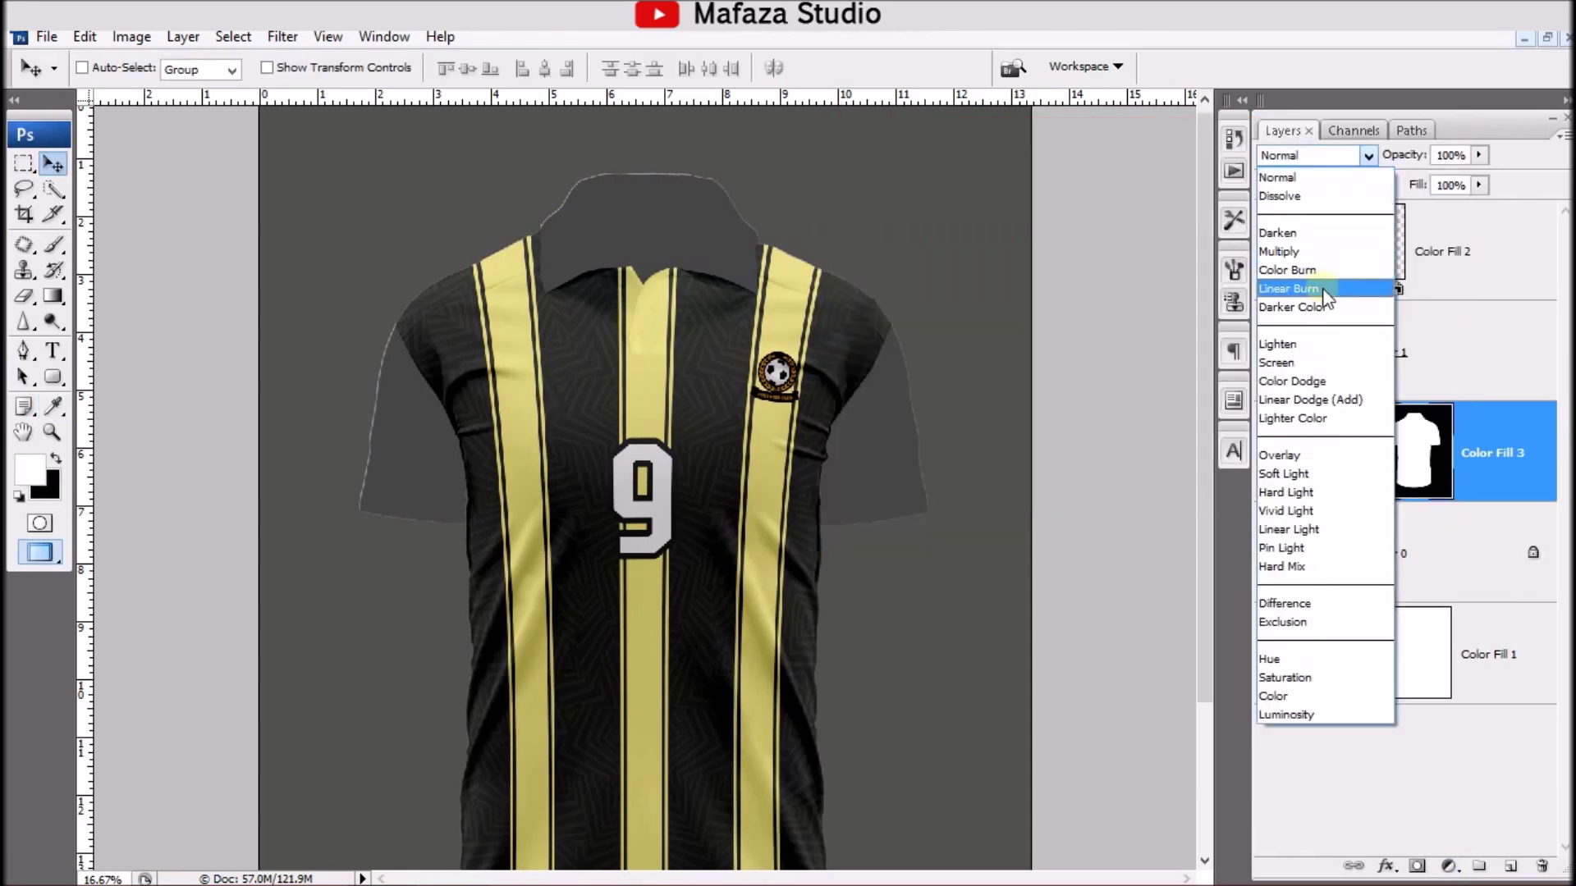
pyautogui.click(1323, 289)
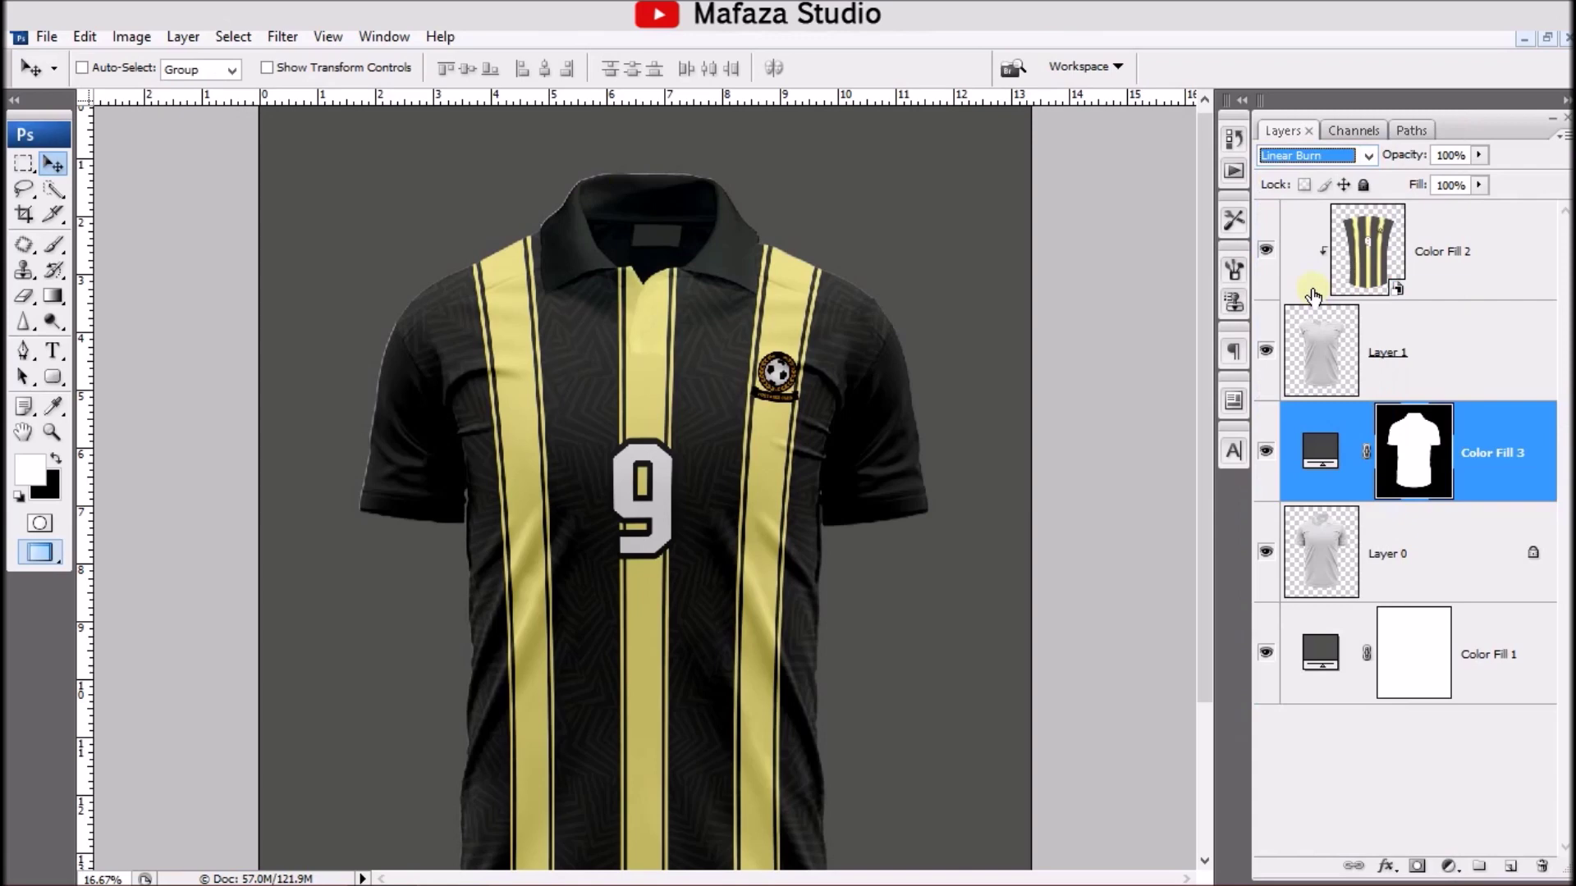
# Step: Darken the shirt fill colour to #4e4e4e
pyautogui.doubleClick(1318, 453)
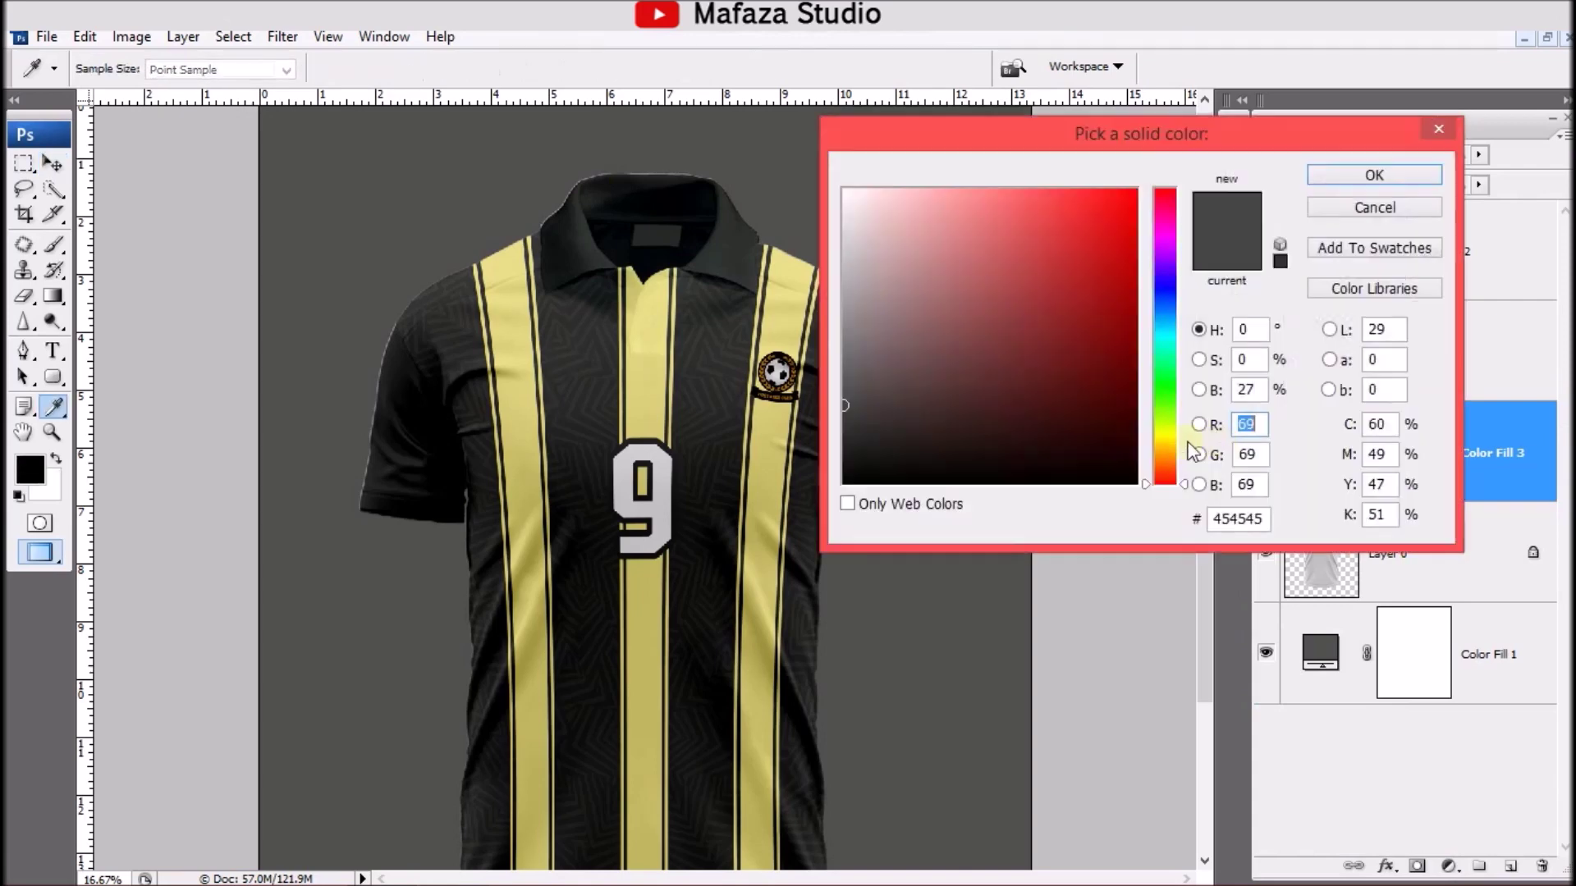
pyautogui.click(845, 383)
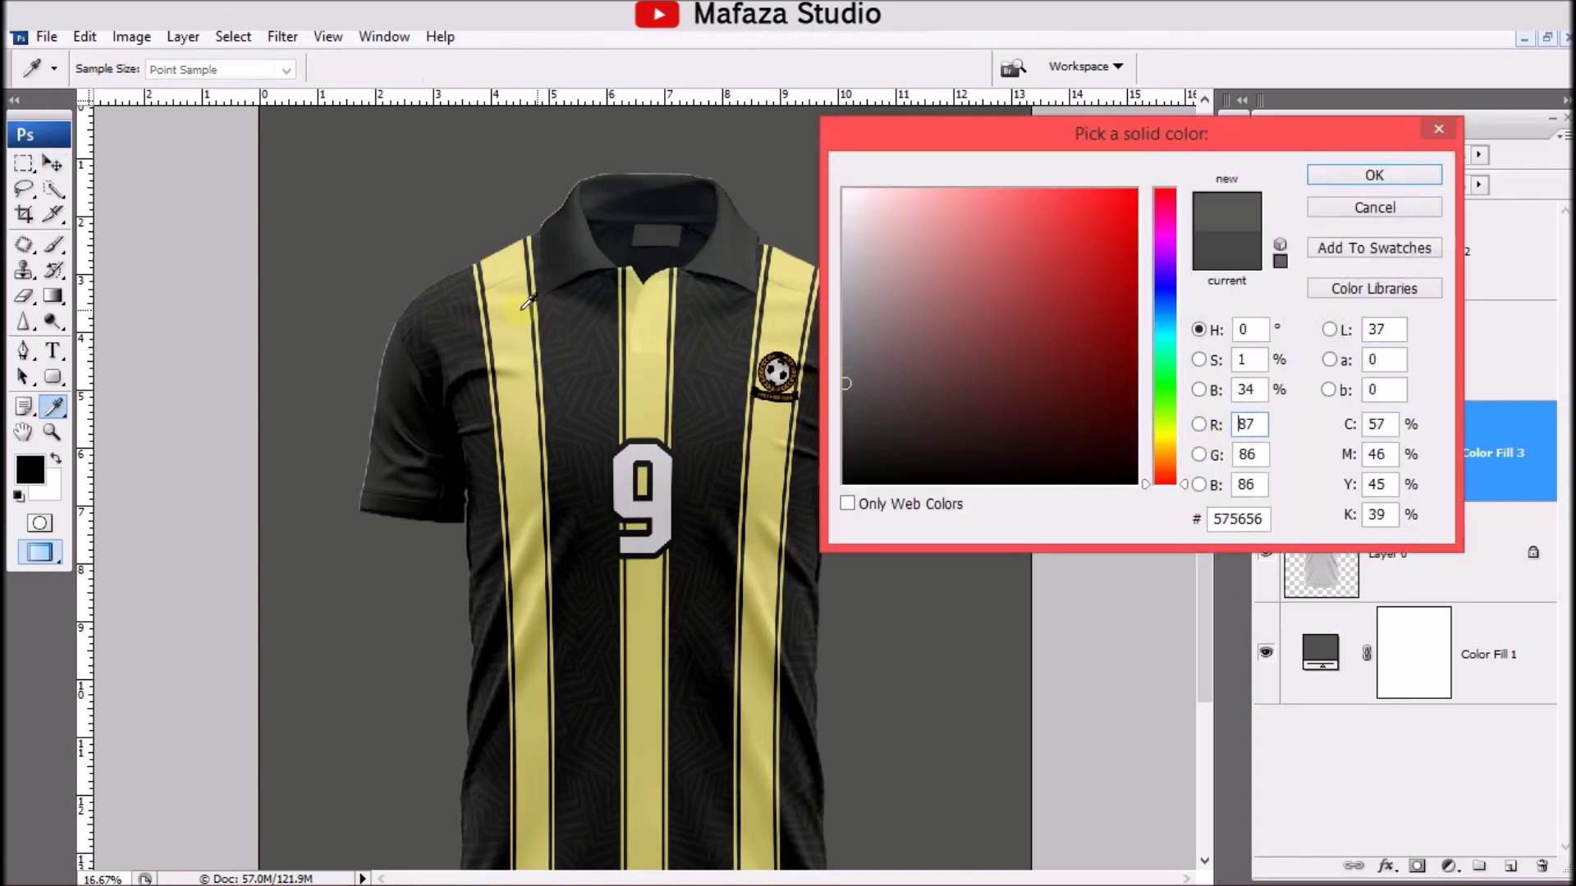
pyautogui.hotkey('ctrl', '+')
pyautogui.hotkey('ctrl', '+')
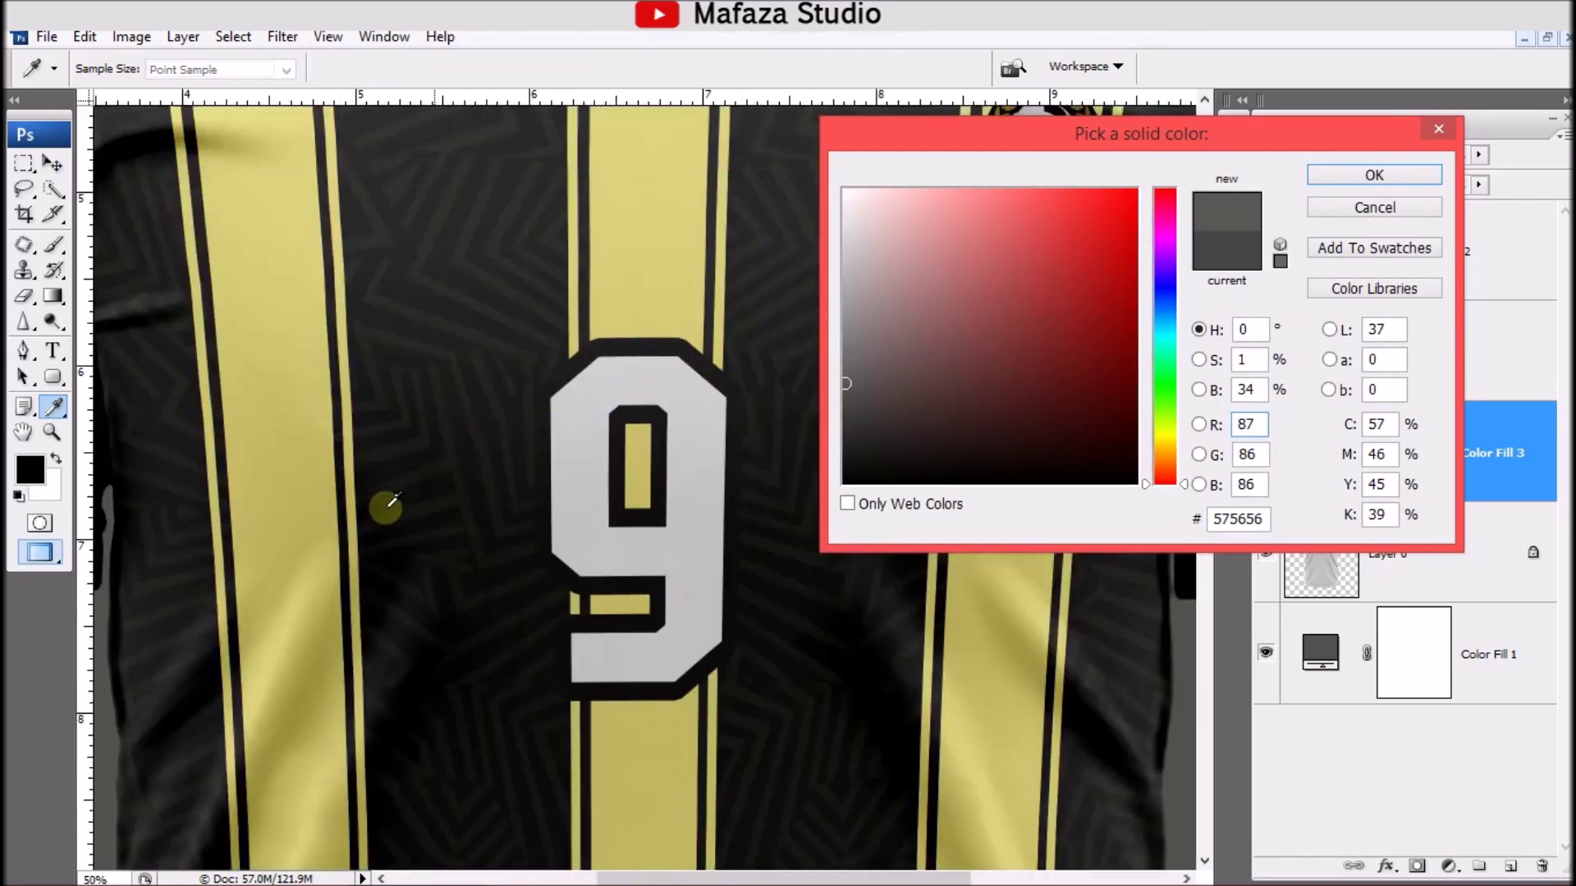
pyautogui.moveTo(518, 619); pyautogui.dragTo(499, 703)
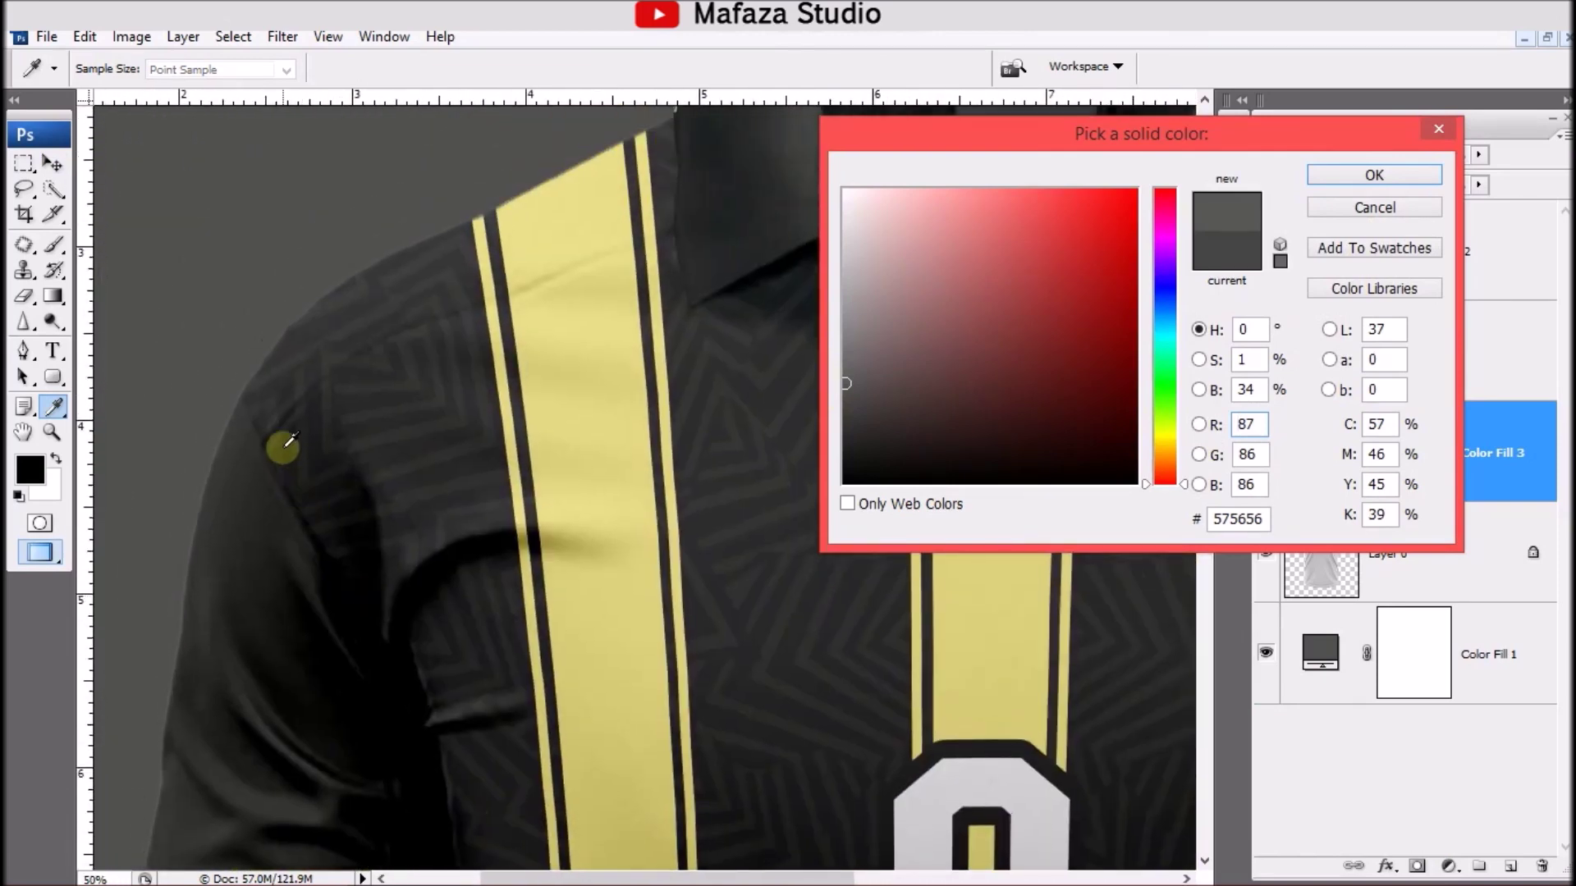
pyautogui.moveTo(846, 384); pyautogui.dragTo(844, 393)
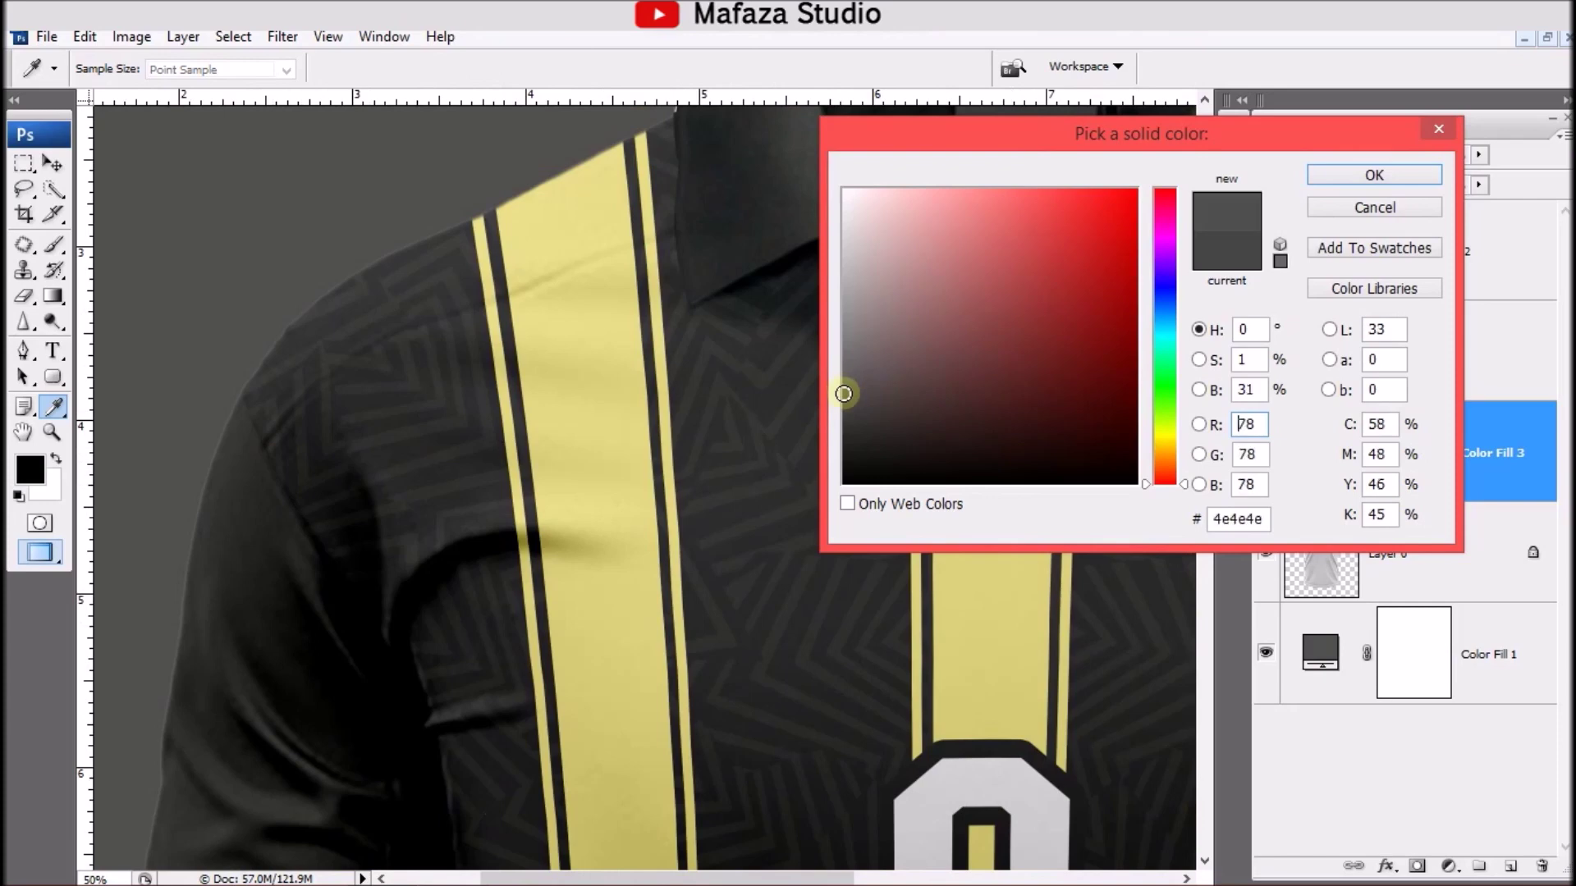
pyautogui.click(1420, 178)
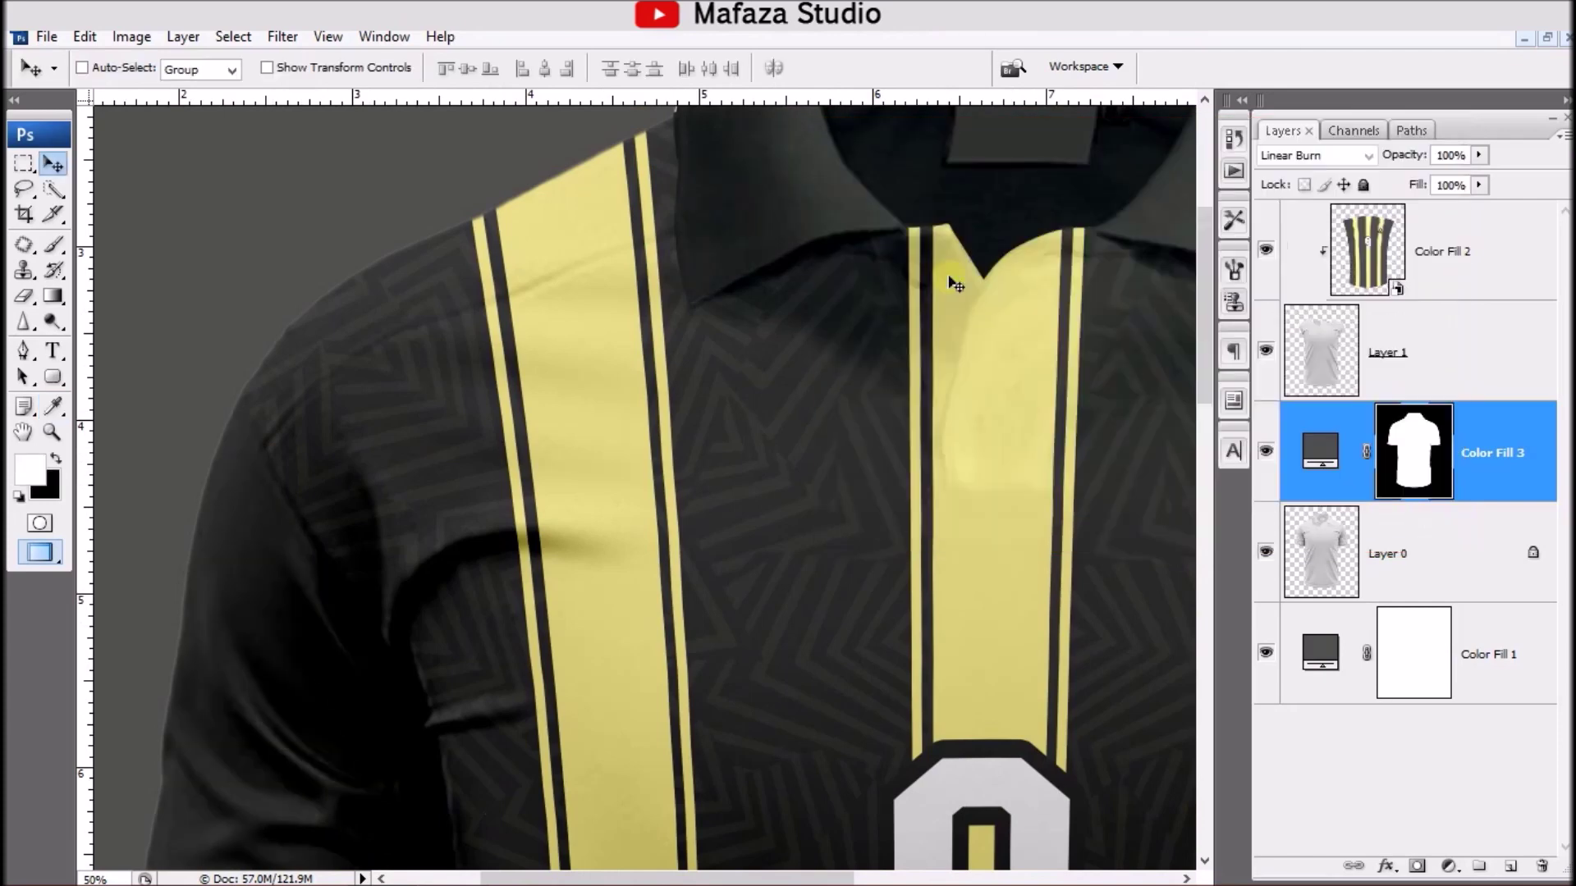
pyautogui.hotkey('ctrl', '0')
pyautogui.hotkey('ctrl', '+')
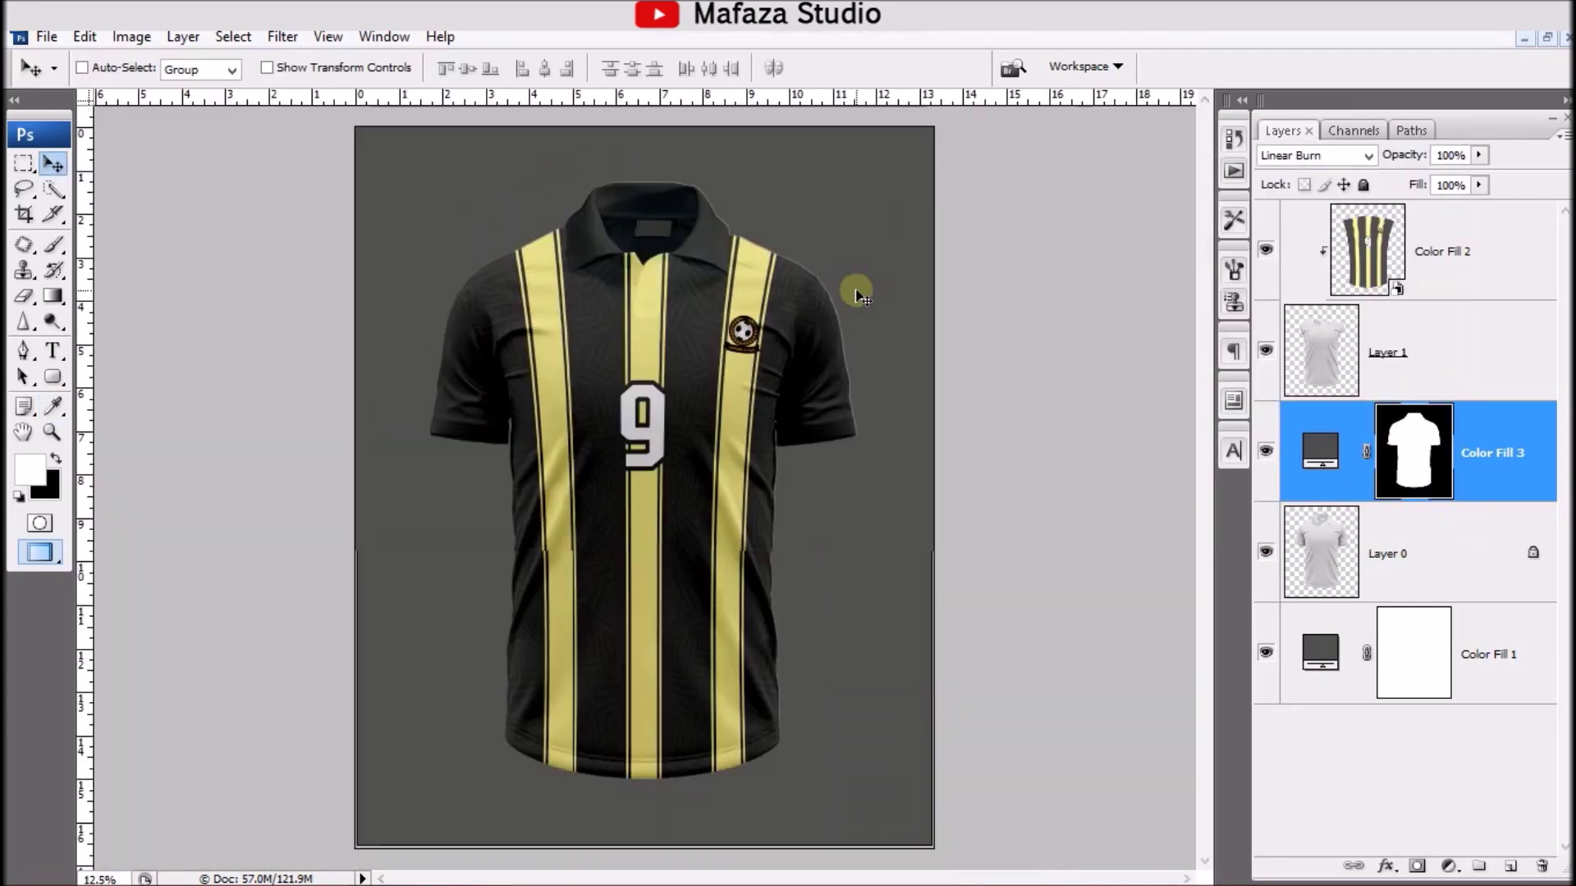
pyautogui.hotkey('ctrl', '+')
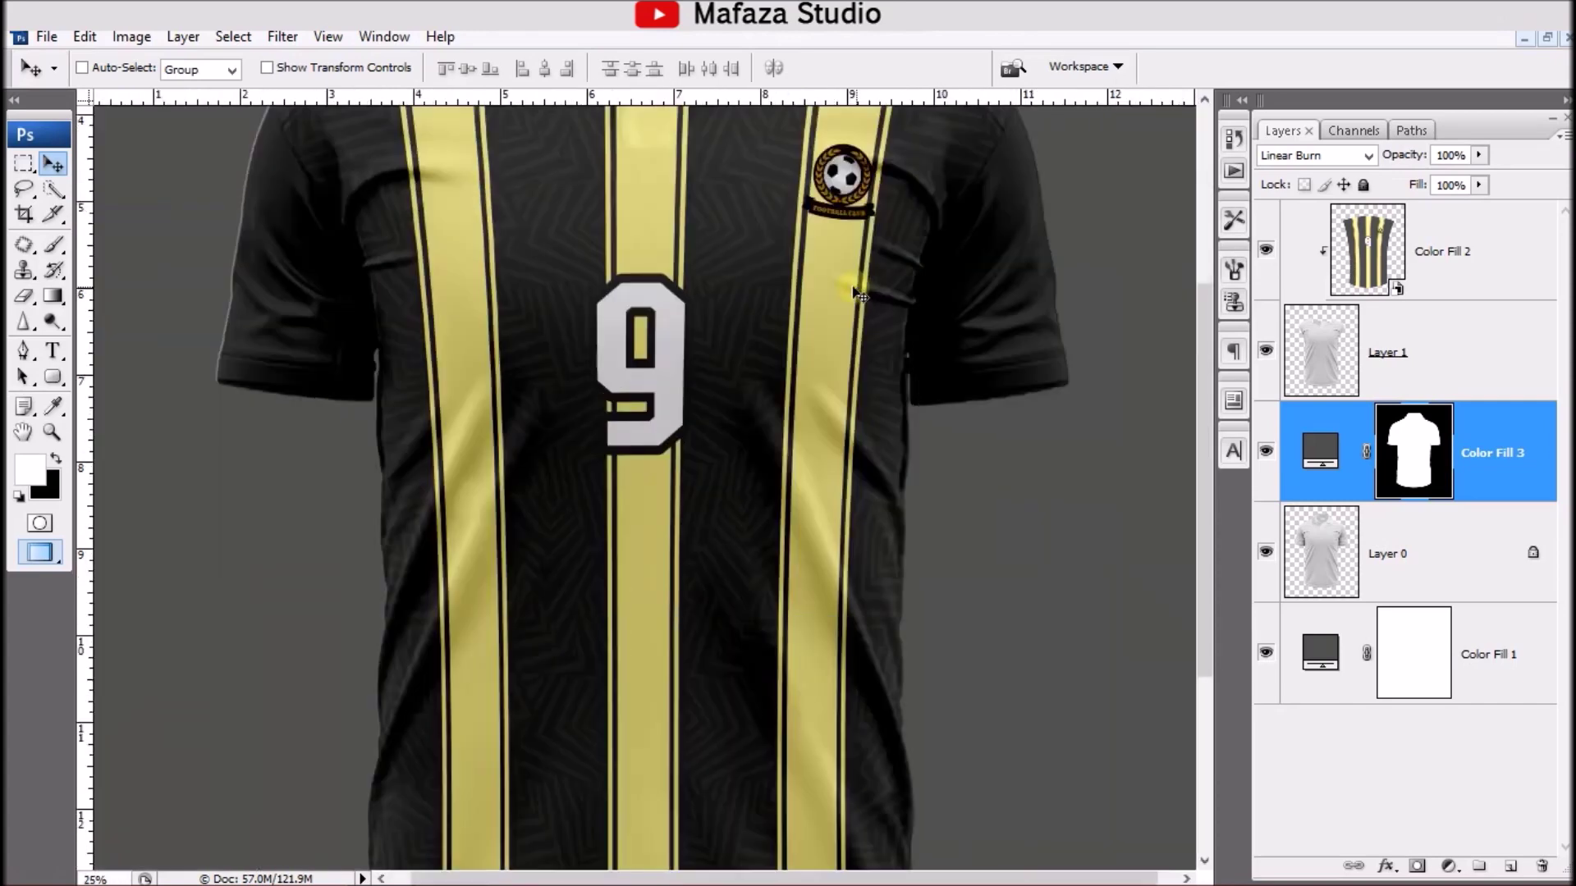
pyautogui.scroll(3, 968, 431)
pyautogui.scroll(2, 968, 431)
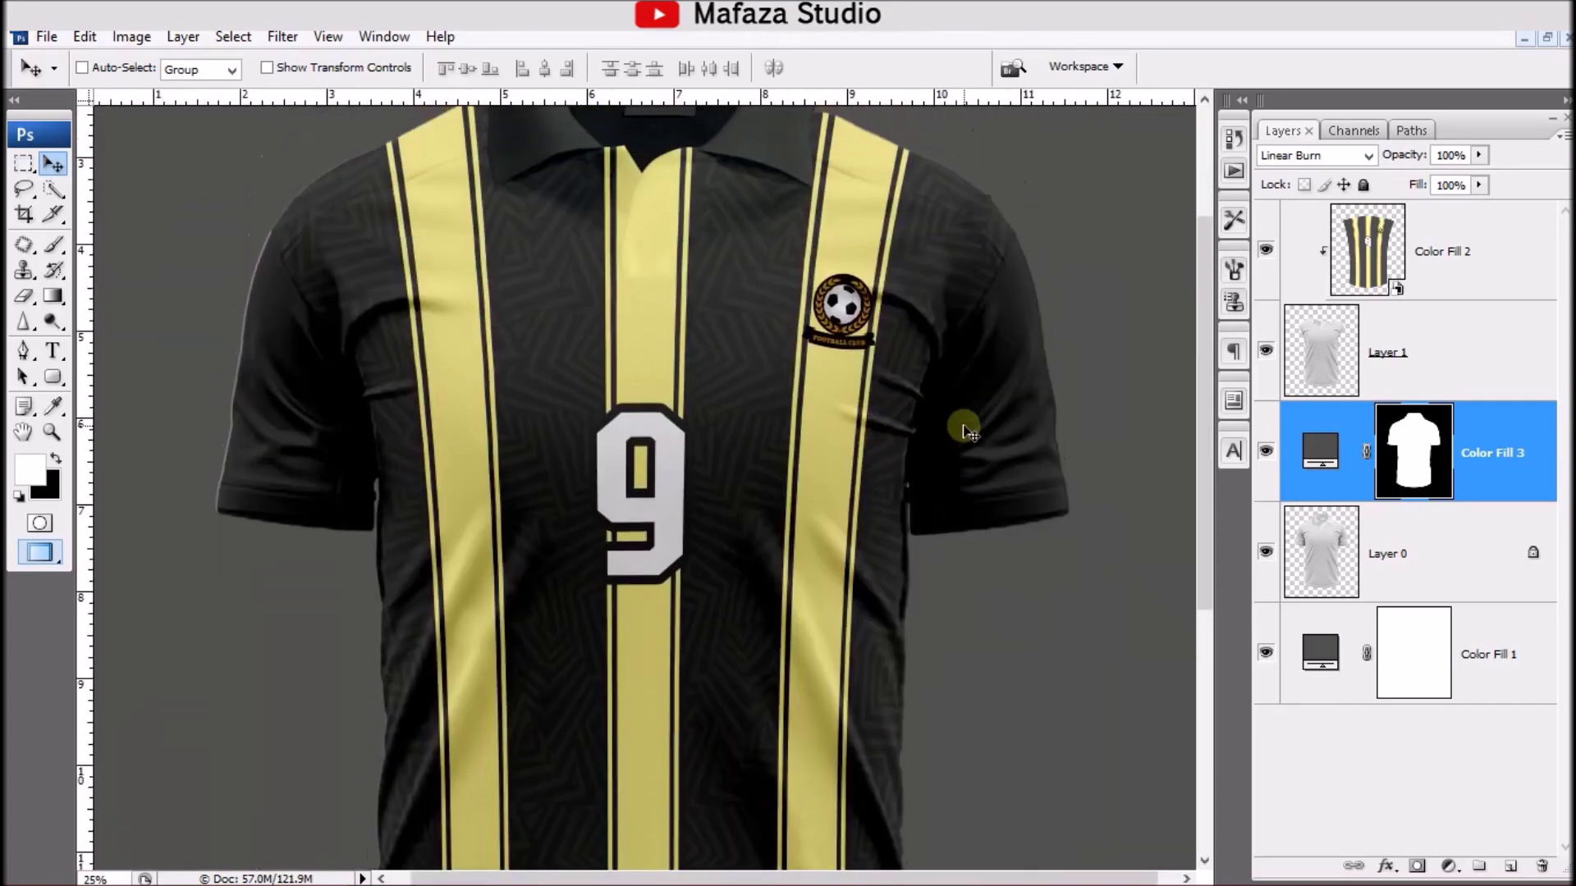
pyautogui.scroll(1, 968, 431)
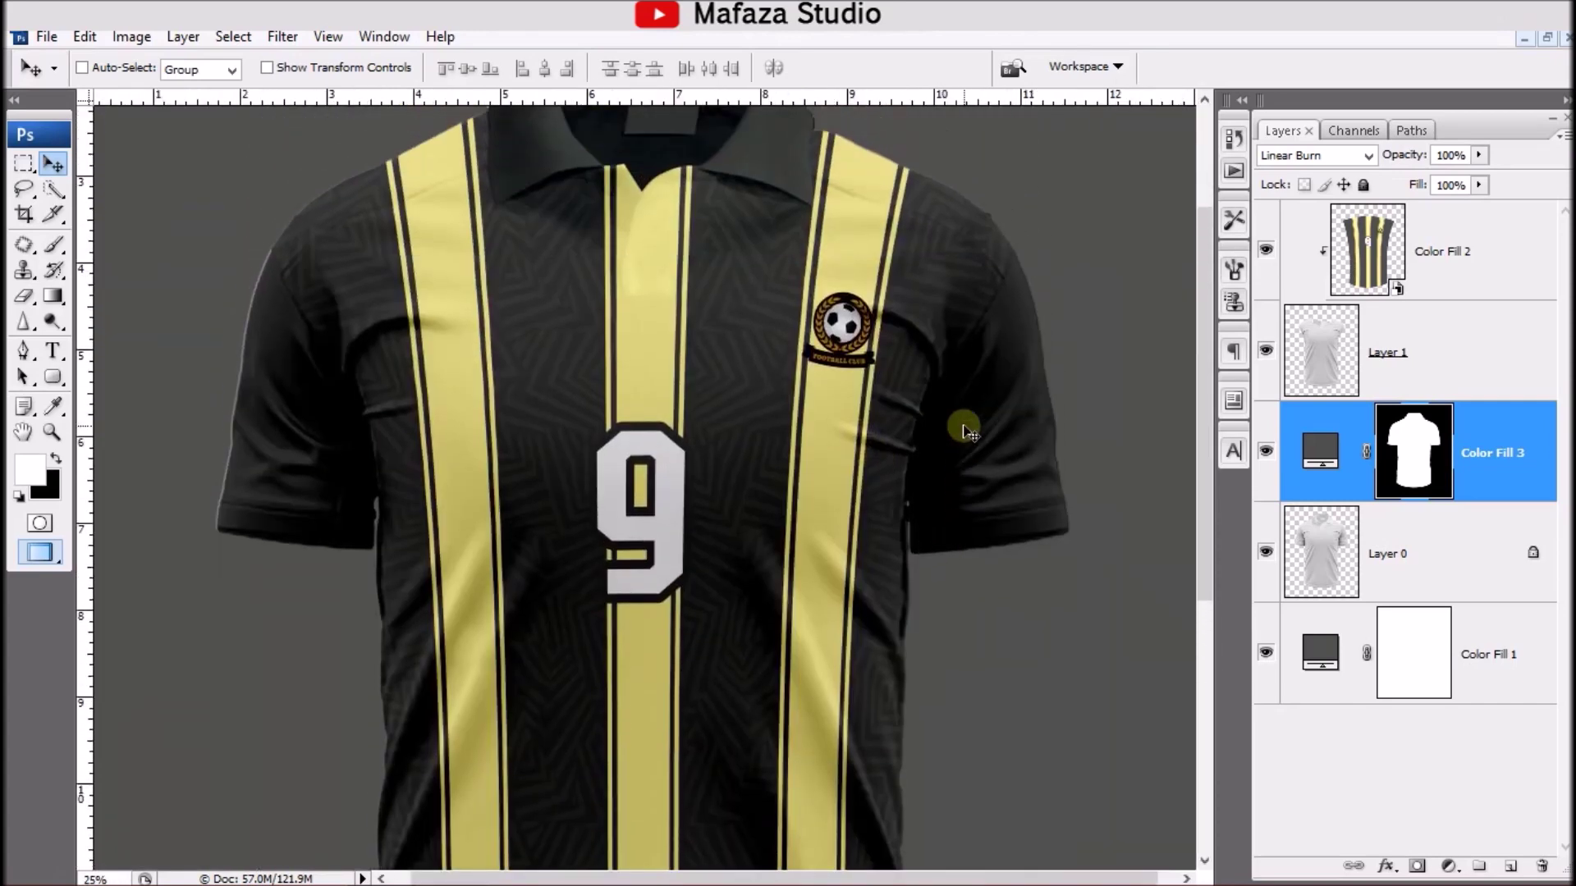
pyautogui.scroll(1, 935, 468)
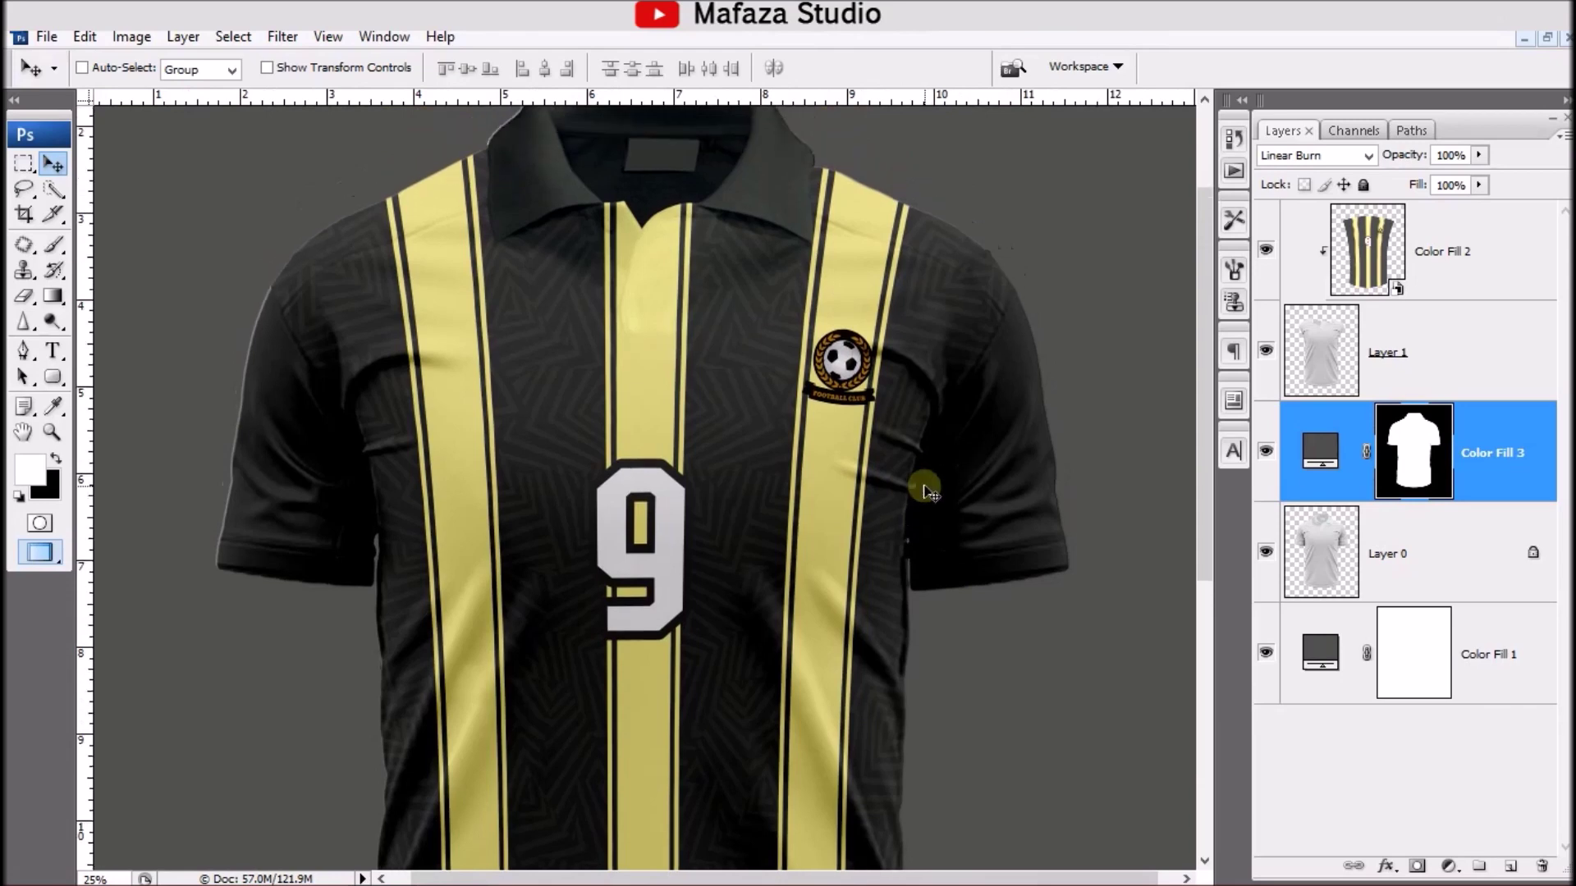
pyautogui.scroll(2, 935, 469)
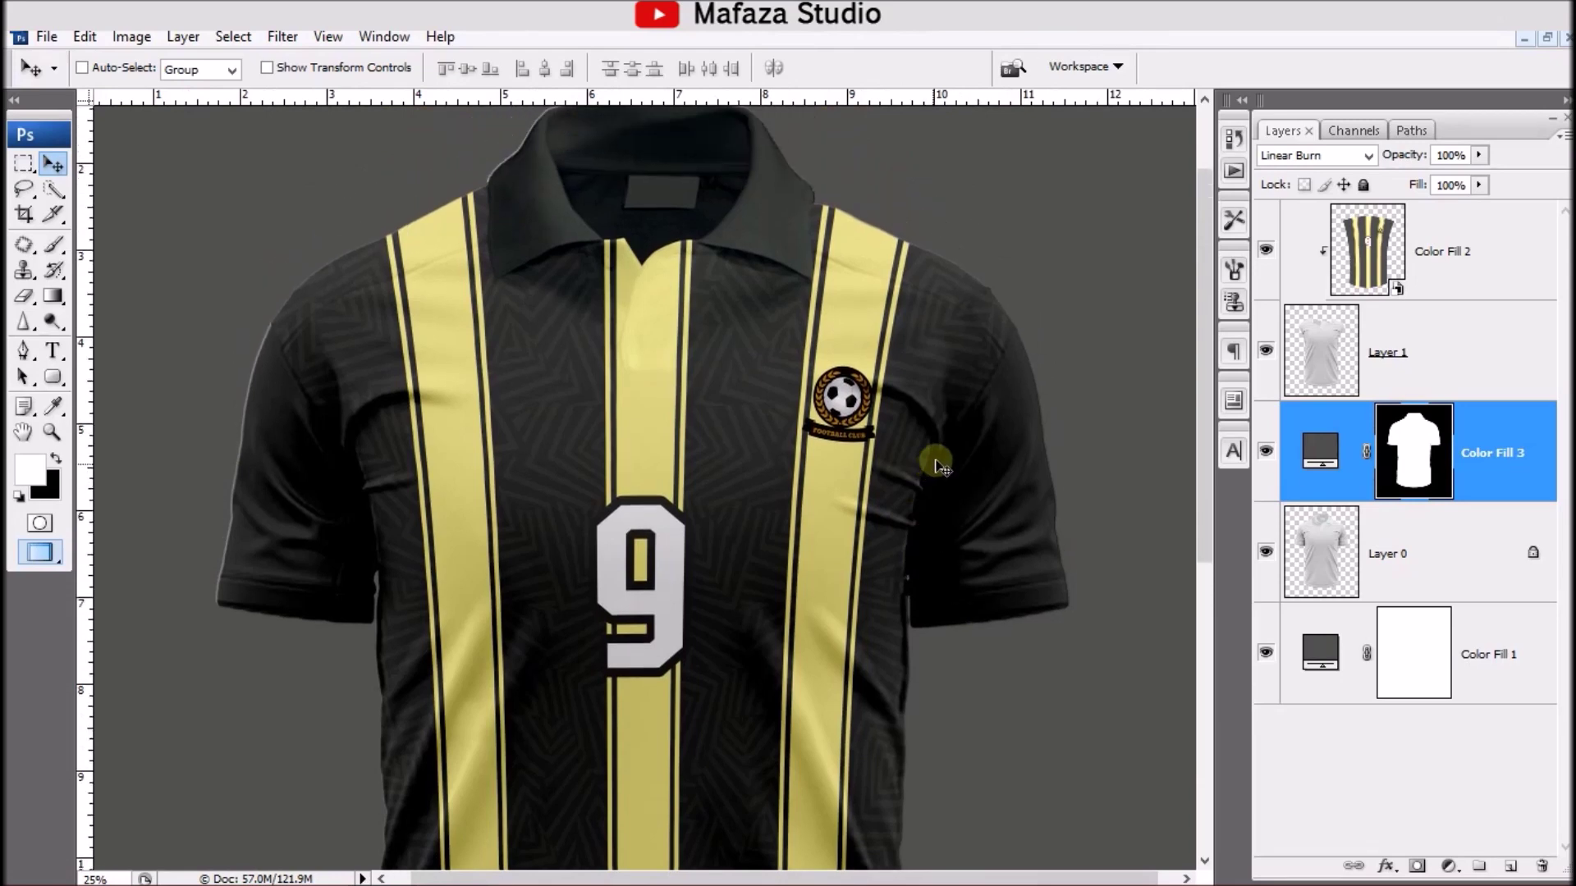
pyautogui.scroll(2, 944, 499)
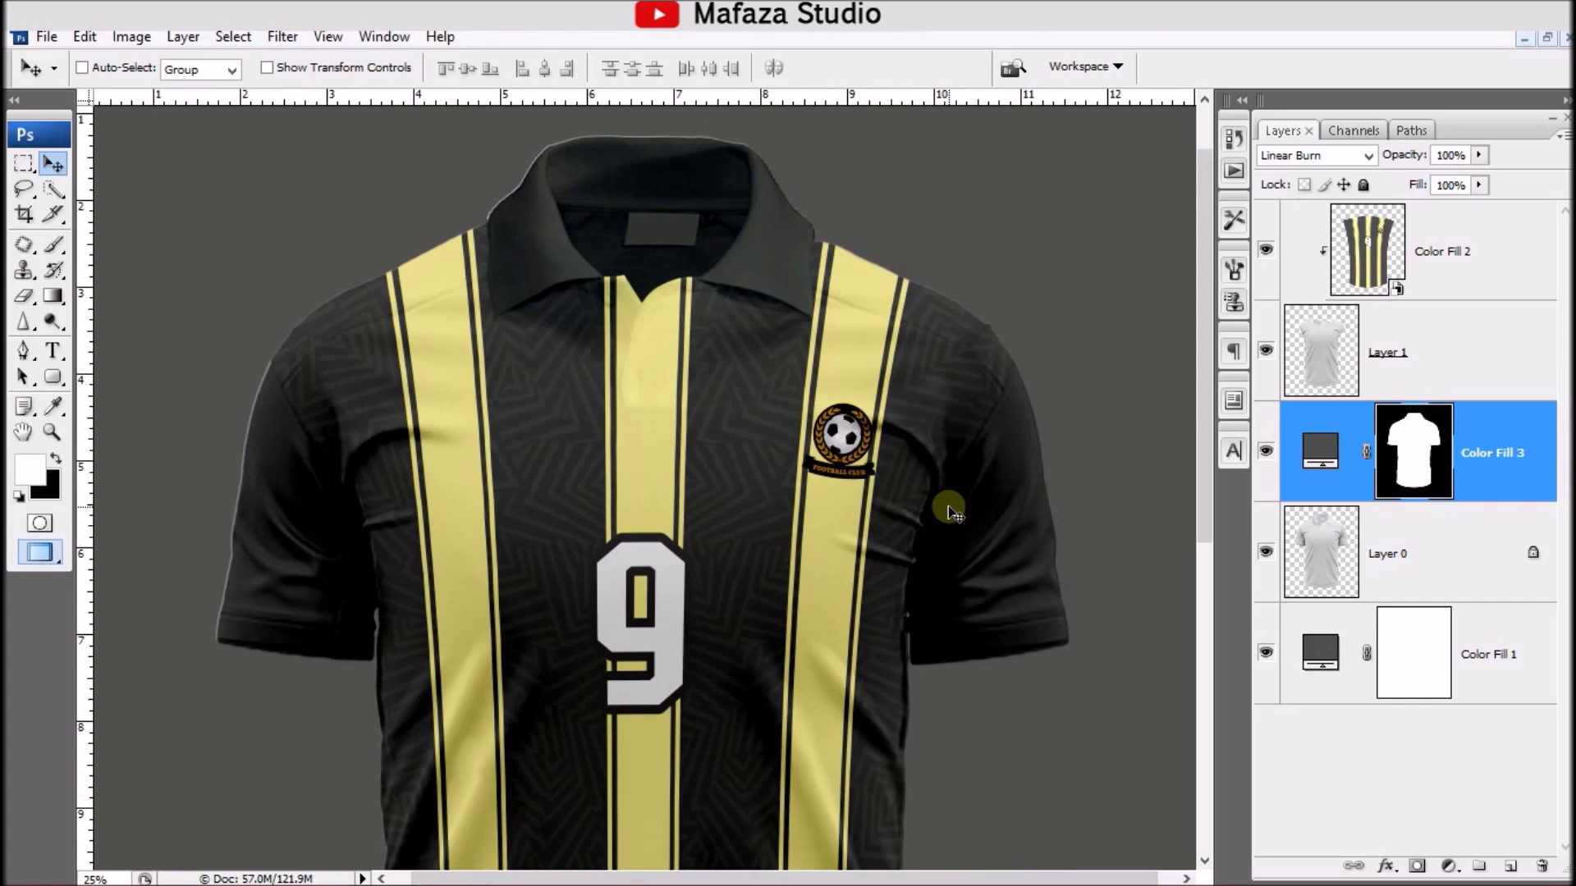
pyautogui.hotkey('ctrl', '+')
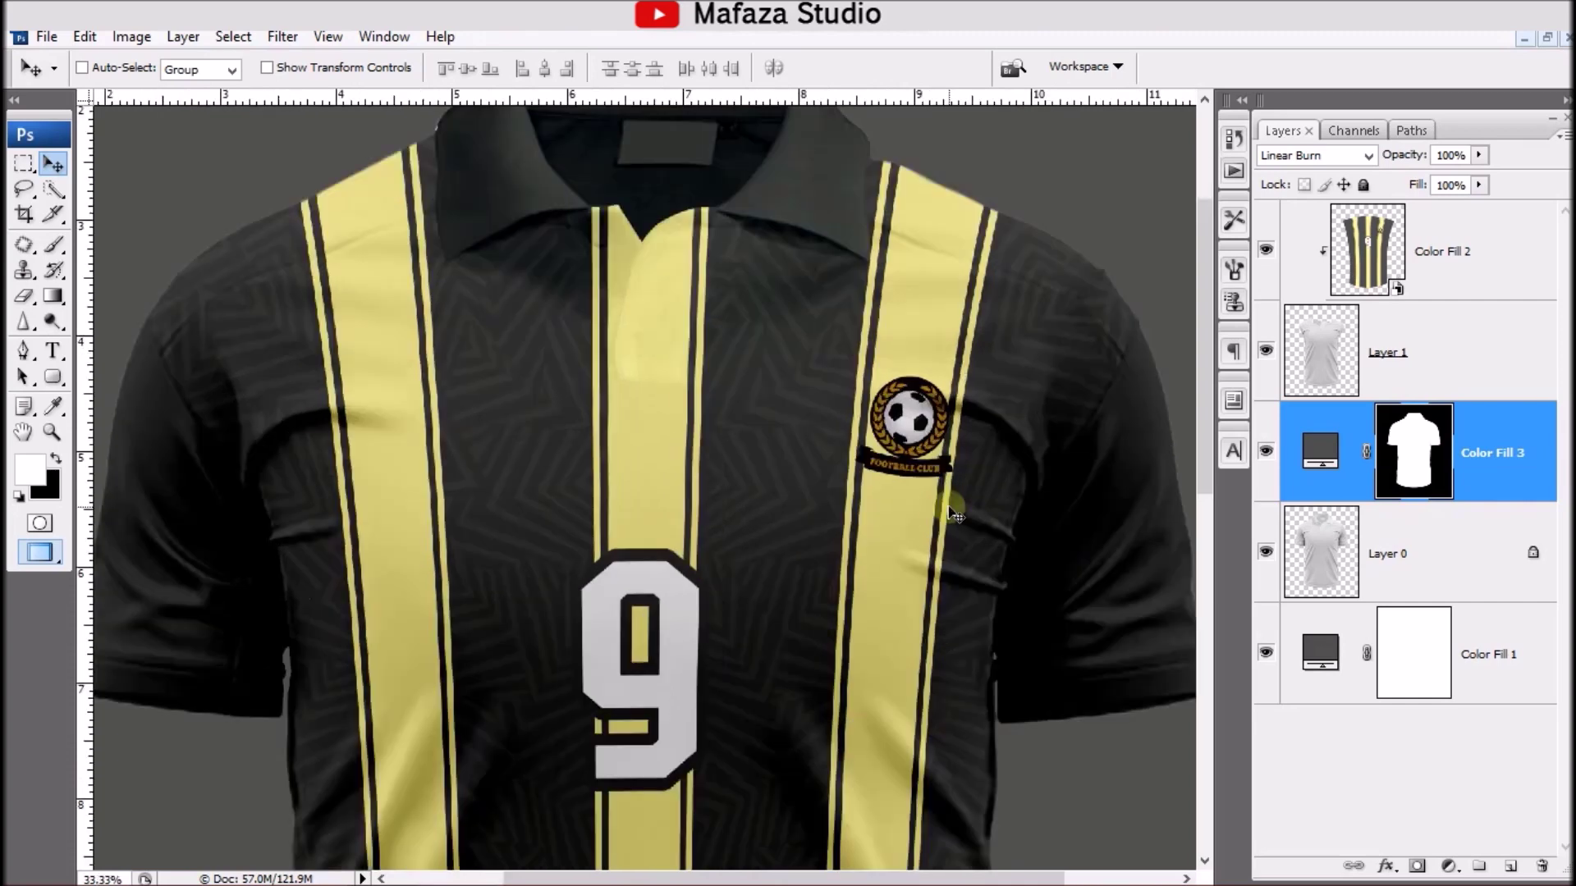
pyautogui.moveTo(430, 566); pyautogui.dragTo(586, 546)
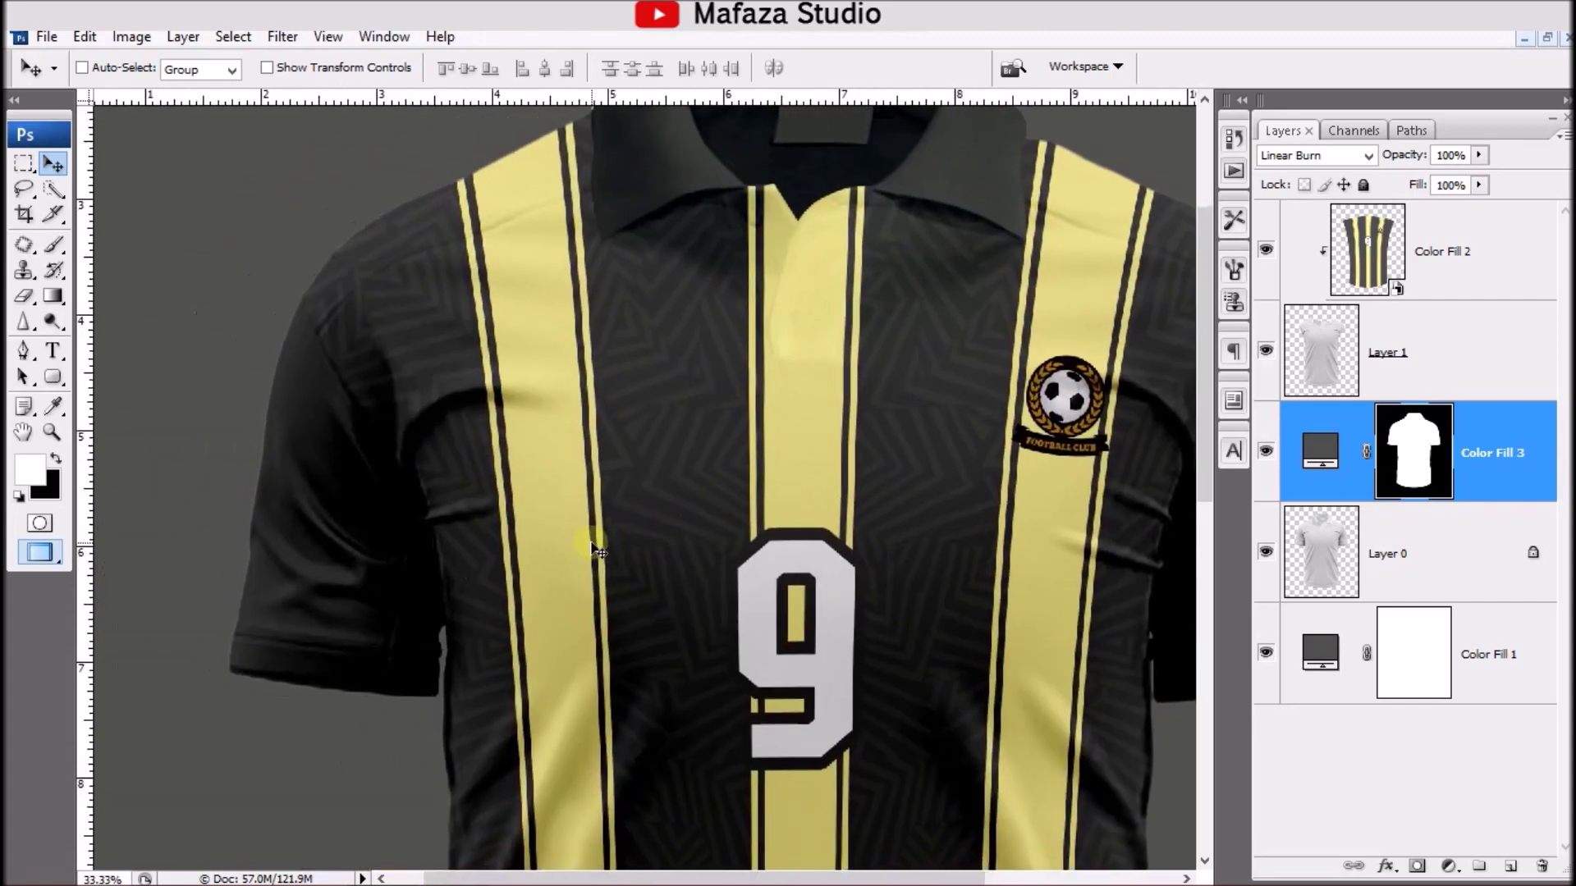
# Step: Pen-trace the top edge of the left sleeve cuff, with Color Fill 3 hidden
pyautogui.click(23, 353)
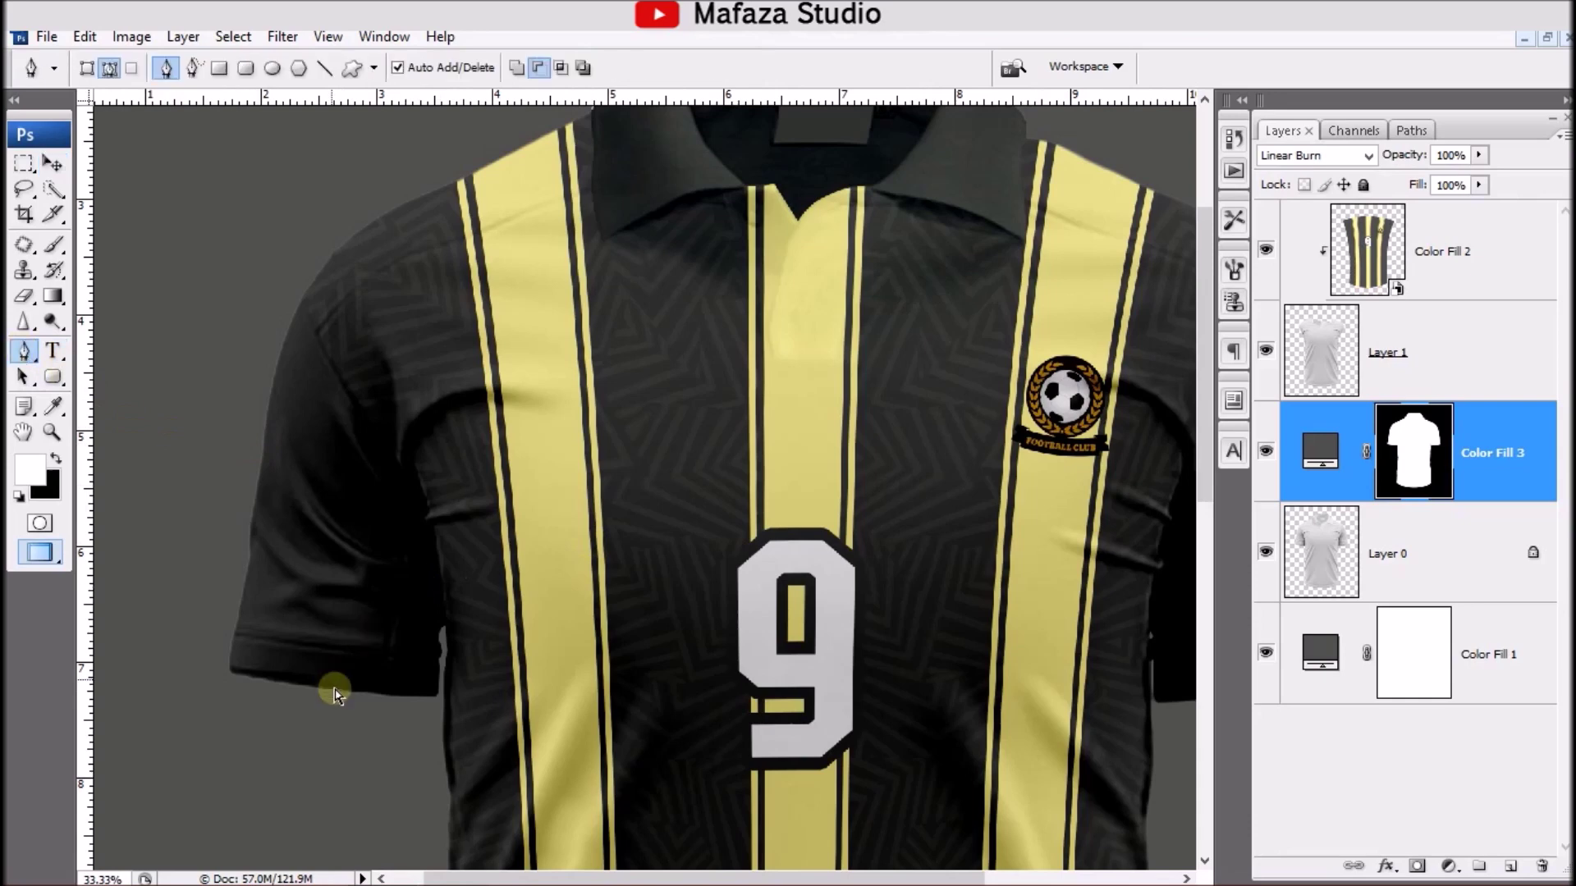
pyautogui.hotkey('ctrl', '+')
pyautogui.hotkey('ctrl', '+')
pyautogui.moveTo(379, 671); pyautogui.dragTo(662, 517)
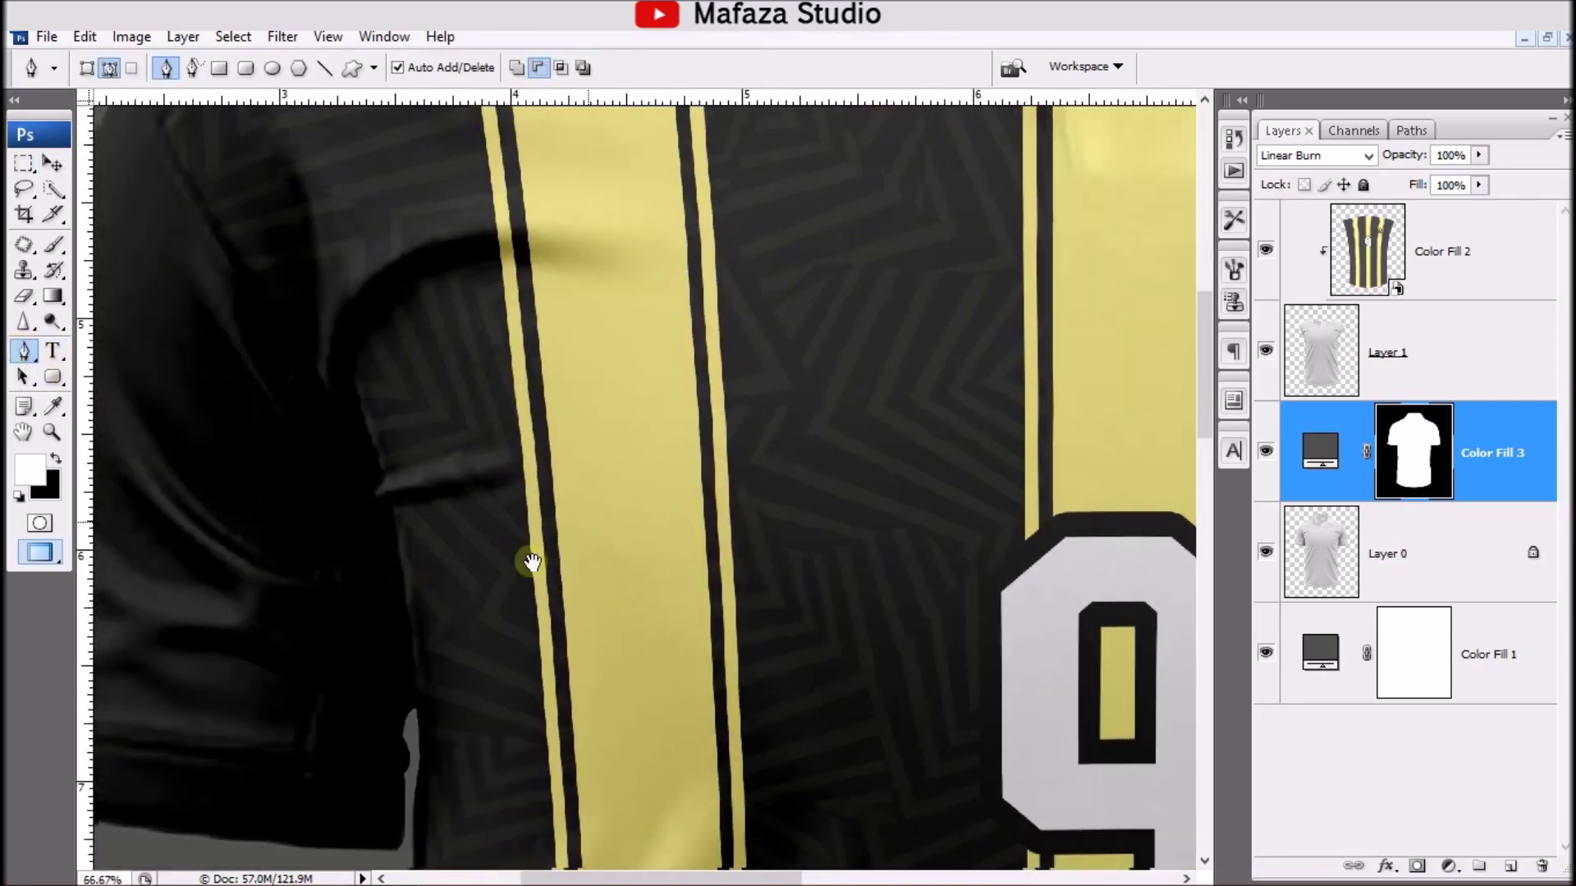
pyautogui.click(211, 645)
pyautogui.moveTo(334, 670); pyautogui.dragTo(367, 675)
pyautogui.moveTo(513, 693); pyautogui.dragTo(574, 693)
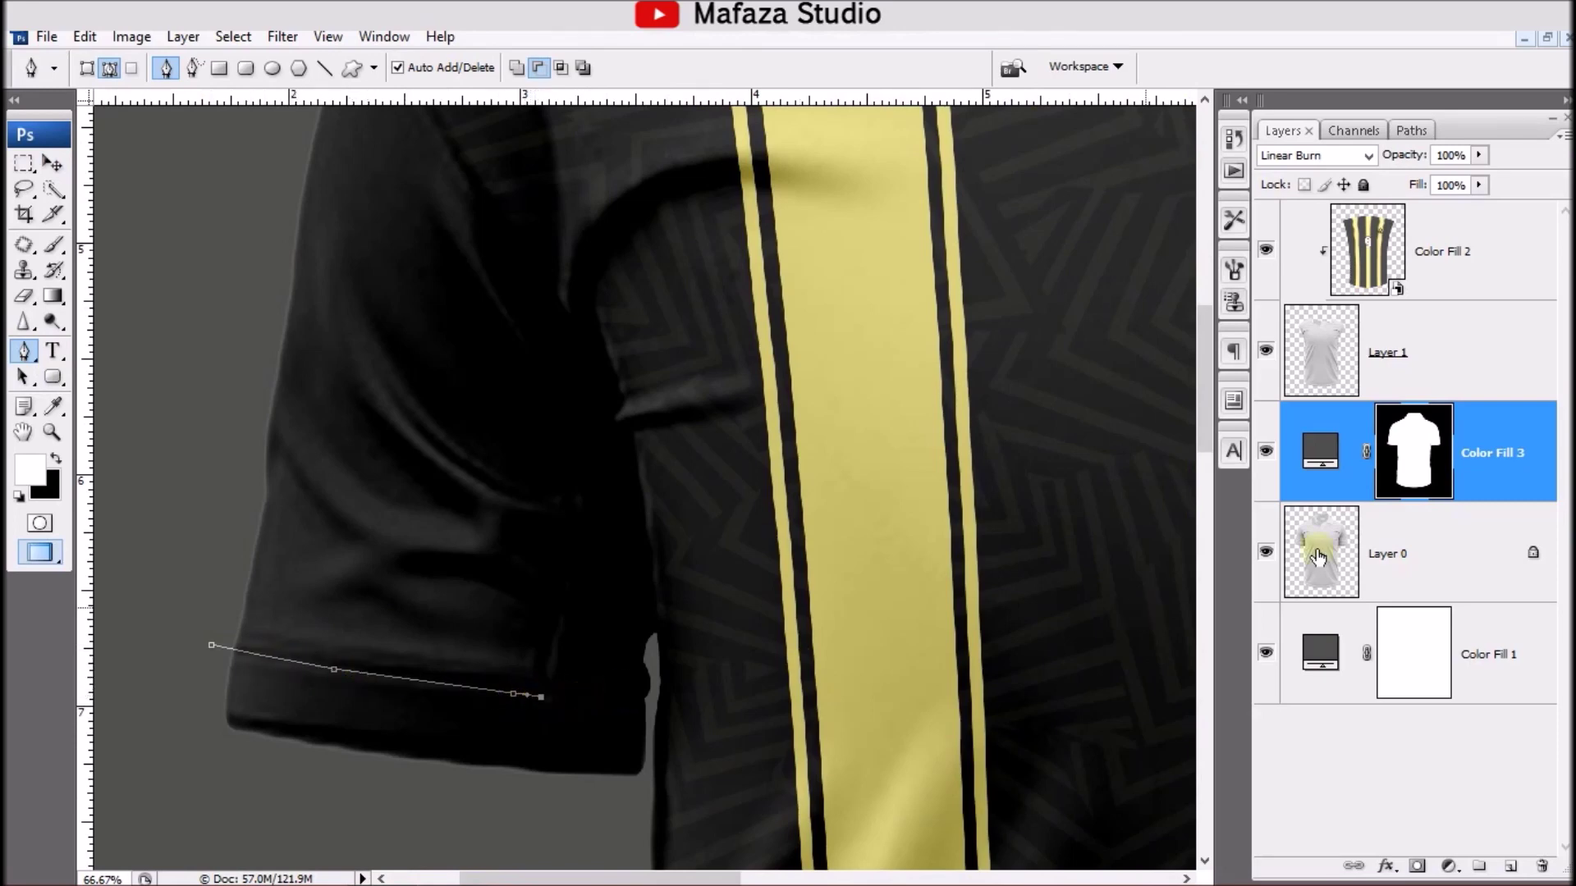
pyautogui.click(1265, 451)
# Step: Close the cuff path along its bottom edge and turn it into a selection
pyautogui.click(538, 710)
pyautogui.moveTo(527, 775); pyautogui.dragTo(530, 780)
pyautogui.hotkey('ctrl', 'z')
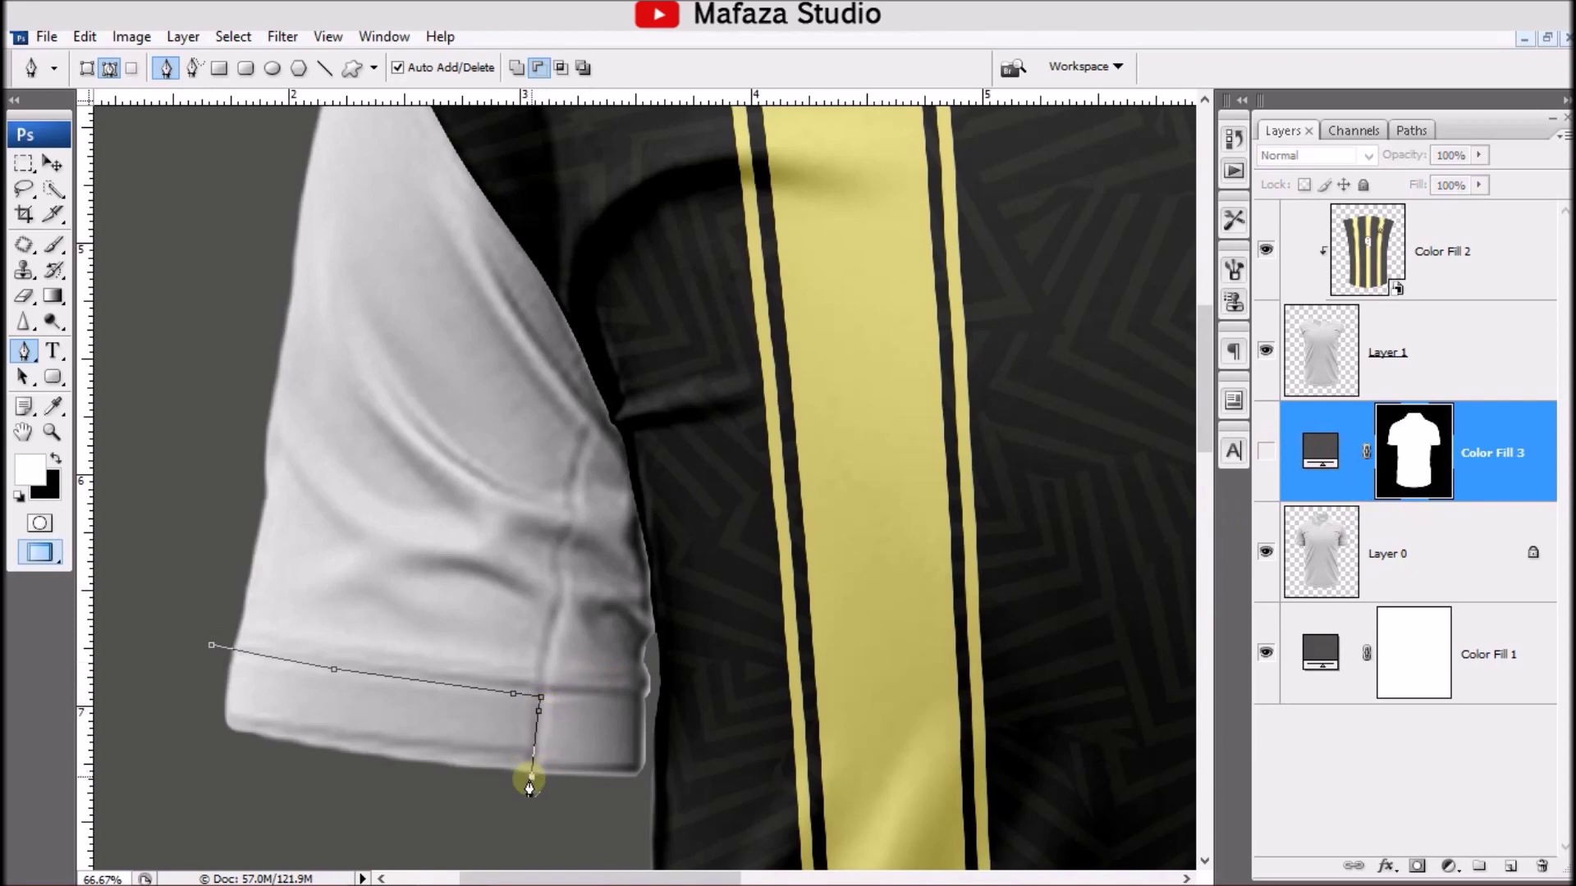
pyautogui.click(330, 781)
pyautogui.click(208, 750)
pyautogui.moveTo(183, 678); pyautogui.dragTo(195, 667)
pyautogui.click(211, 652)
pyautogui.rightClick(328, 707)
pyautogui.click(465, 570)
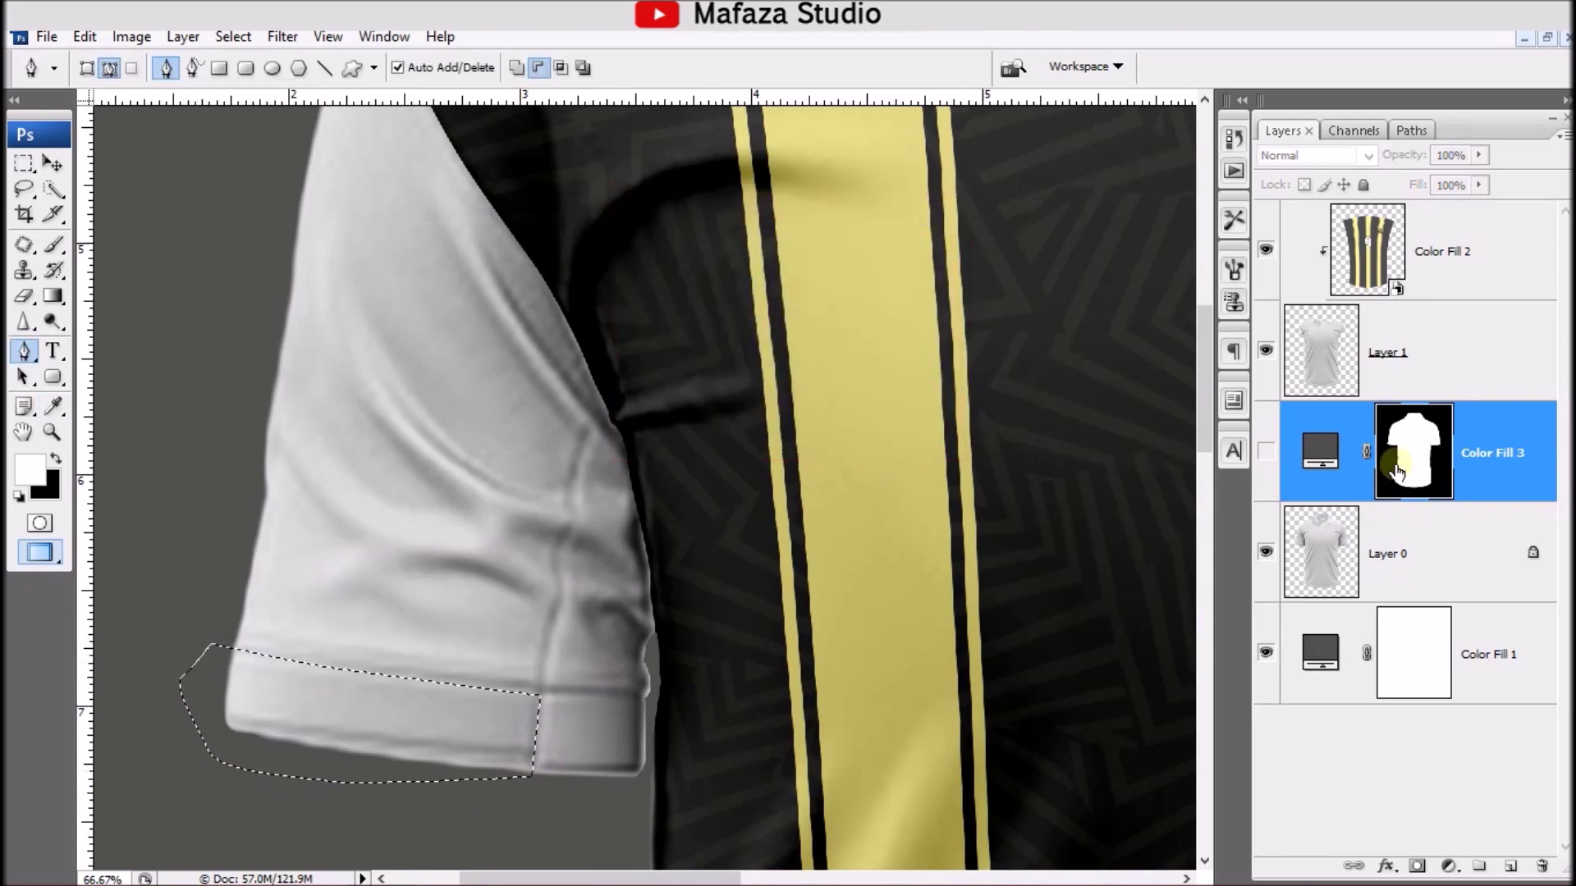
pyautogui.click(1263, 455)
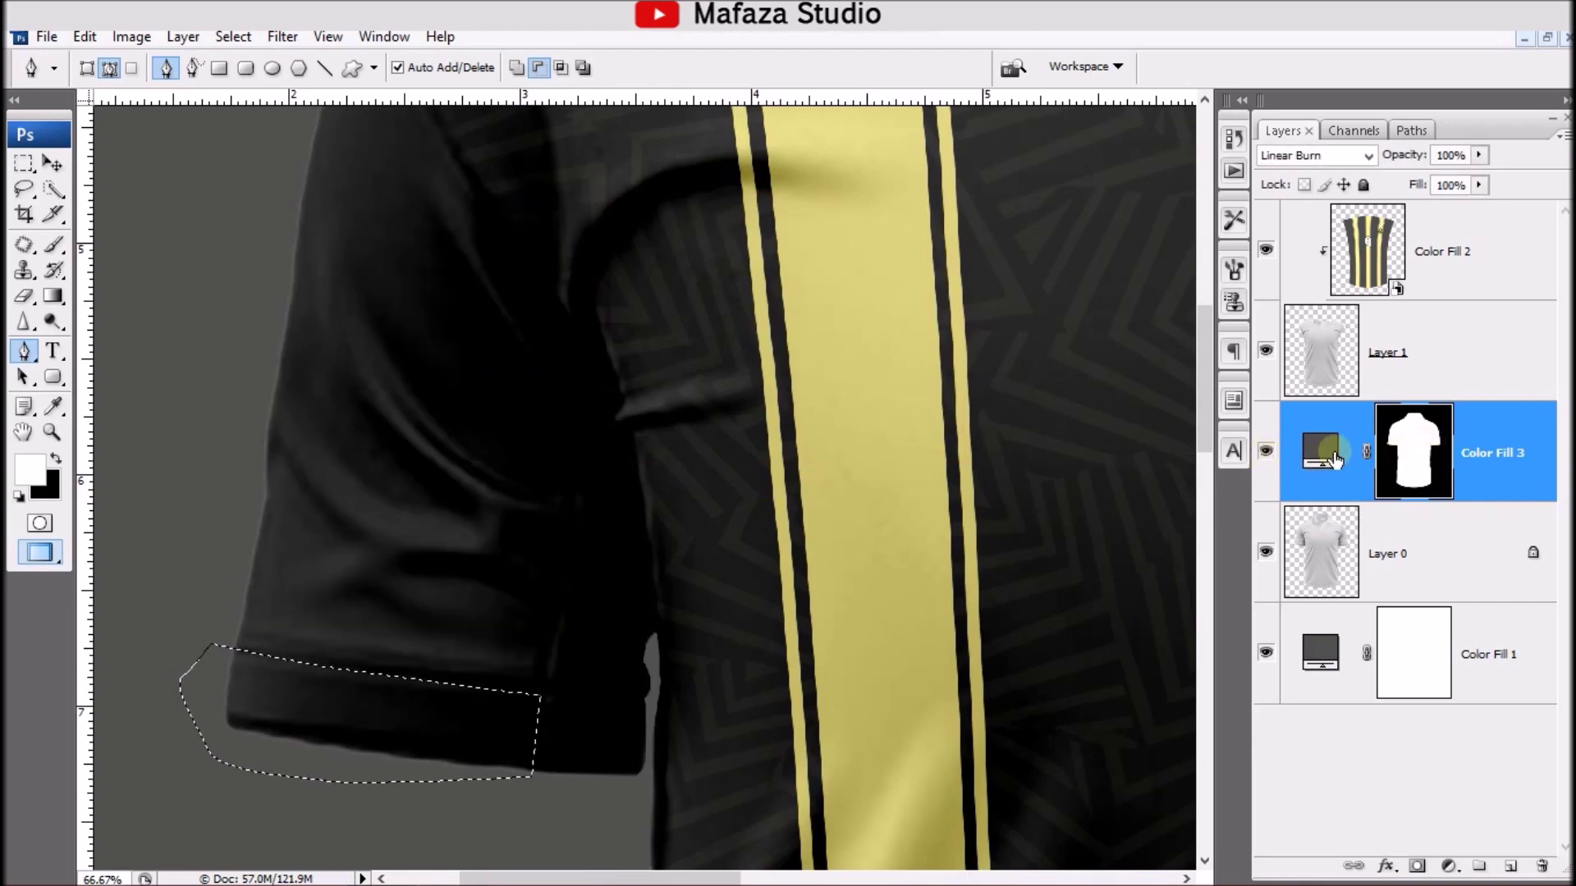
# Step: Paint black at 100% opacity and flow on Color Fill 3's mask inside the cuff
pyautogui.click(56, 243)
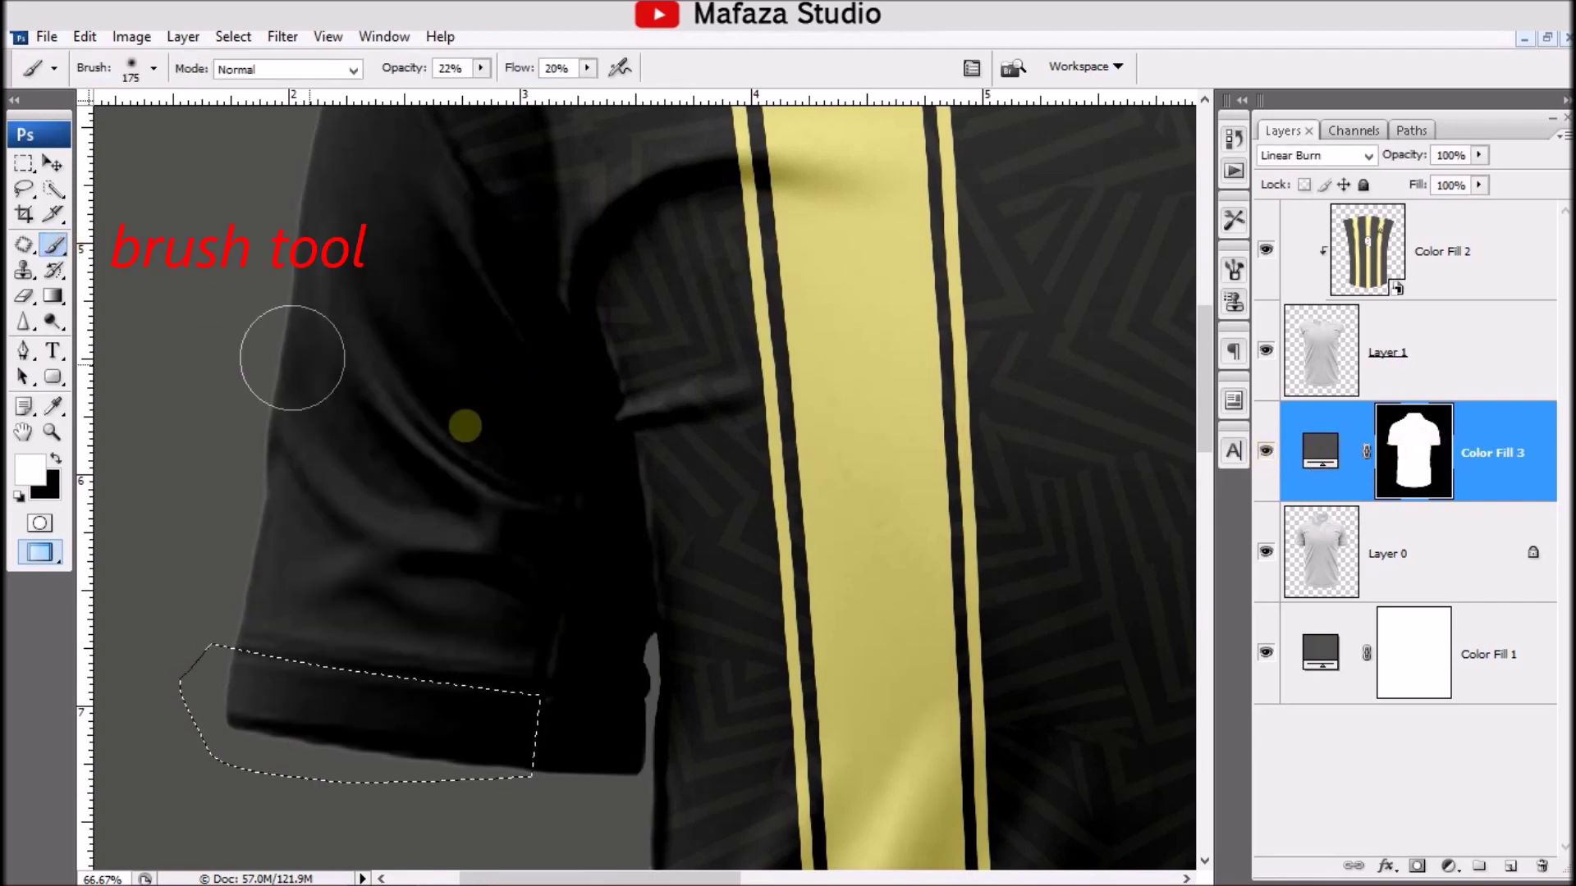
pyautogui.click(483, 66)
pyautogui.click(588, 68)
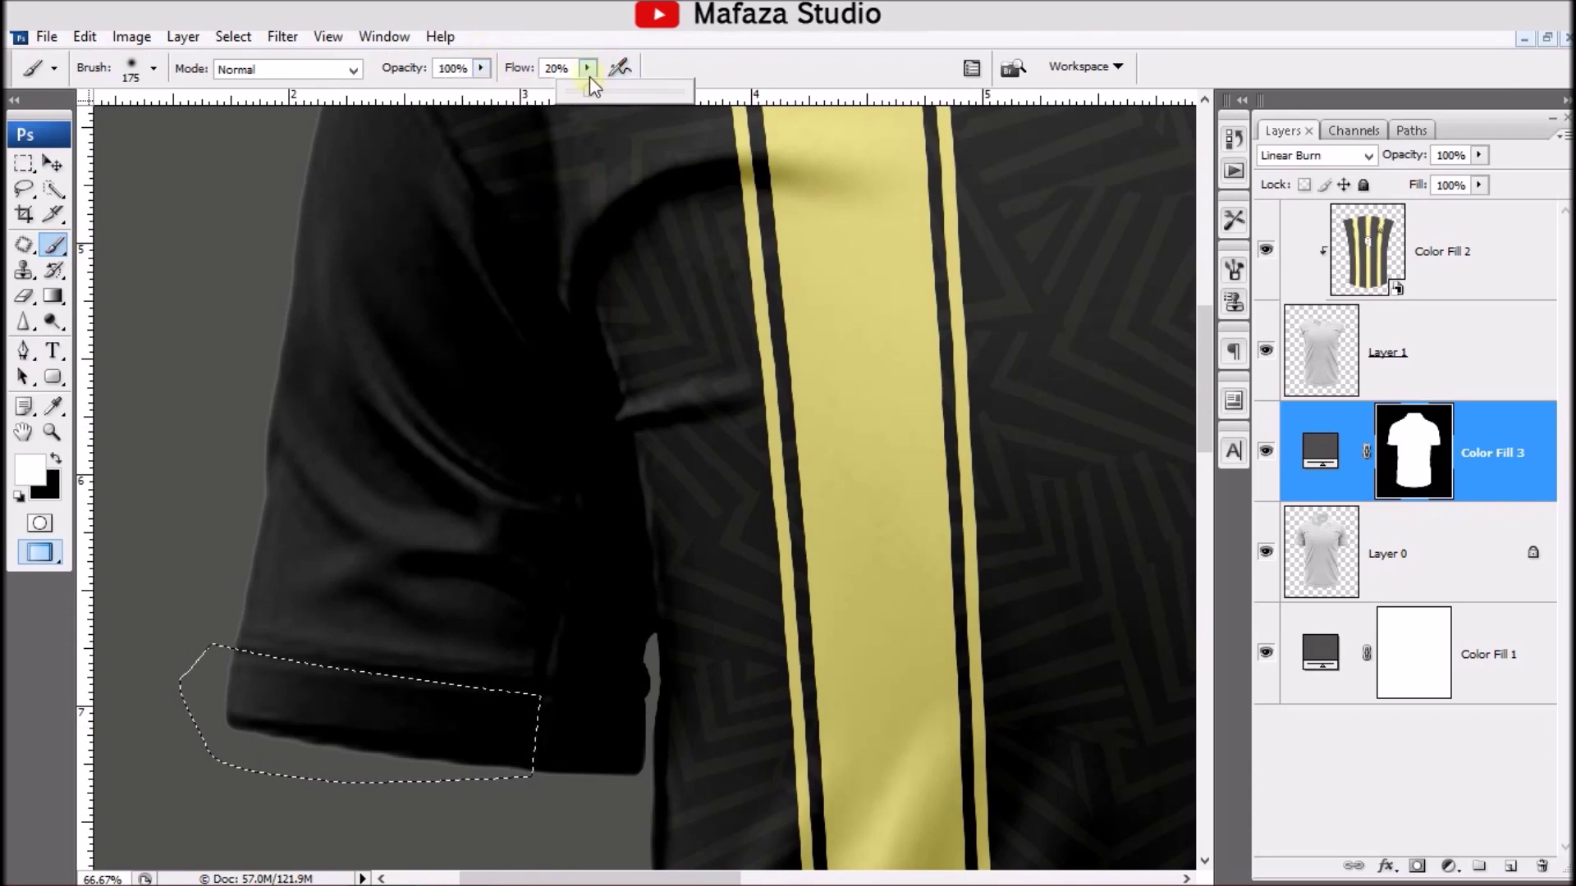
pyautogui.moveTo(514, 654); pyautogui.dragTo(509, 722)
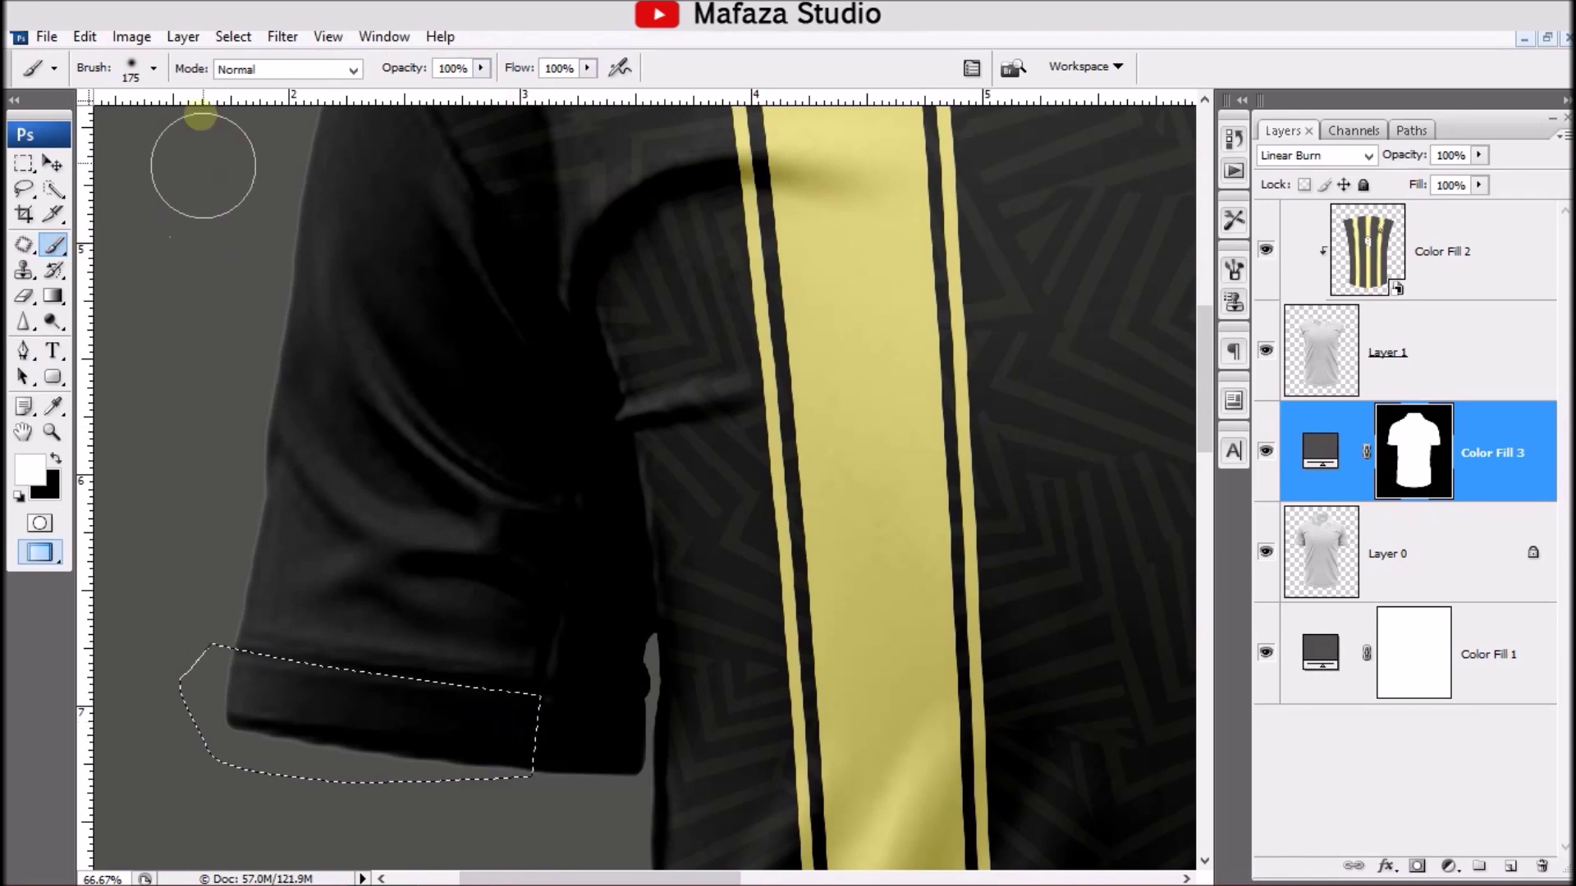
pyautogui.click(233, 37)
pyautogui.click(283, 133)
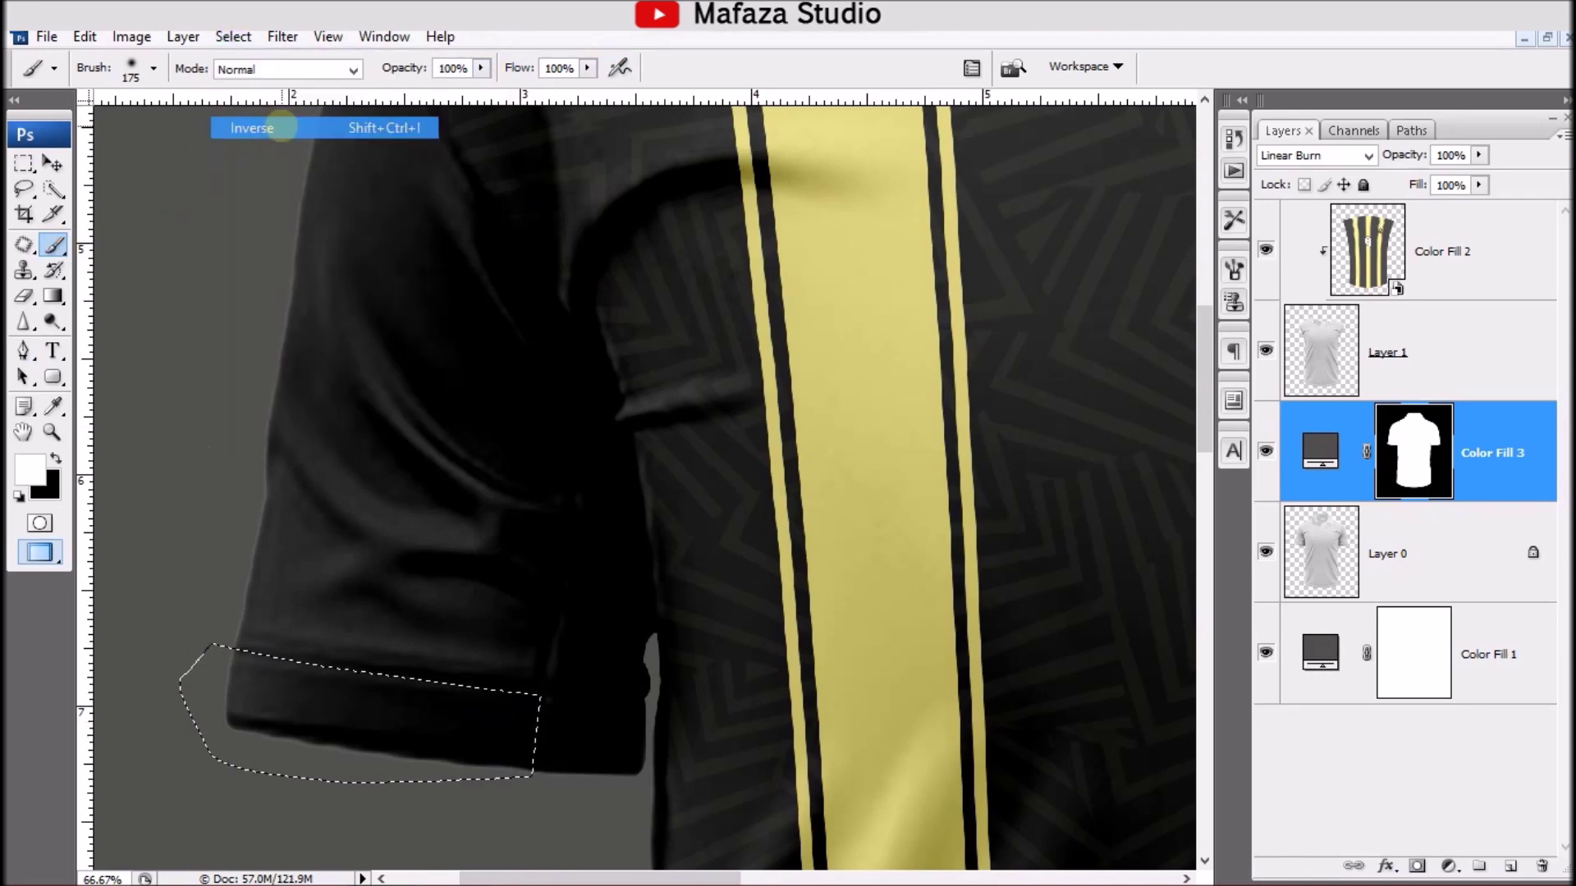
pyautogui.click(55, 460)
pyautogui.moveTo(229, 702); pyautogui.dragTo(528, 737)
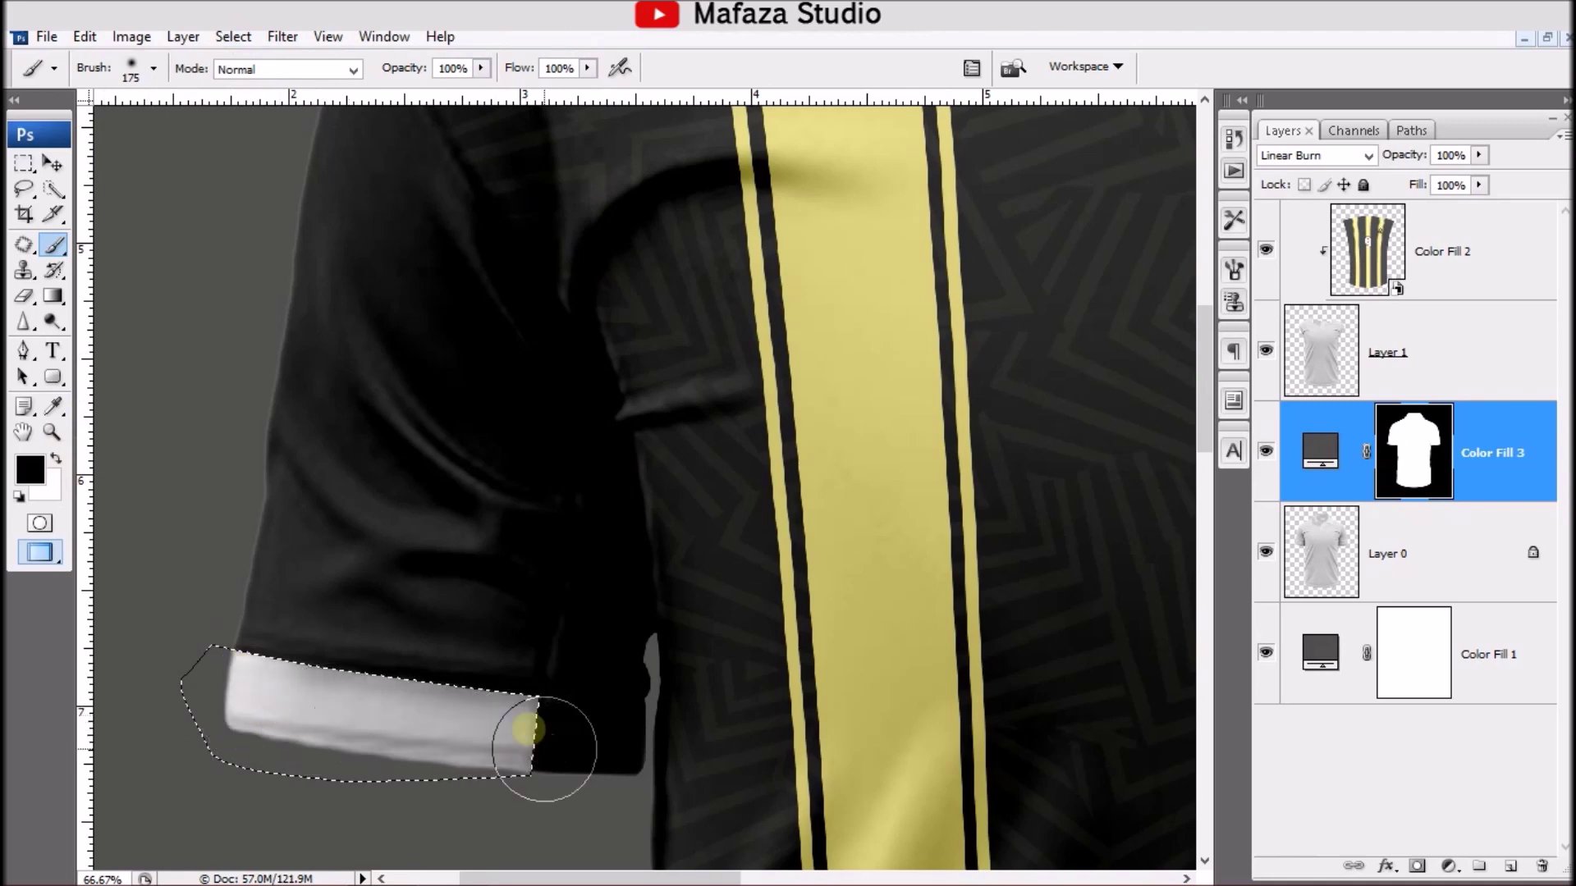
pyautogui.click(1478, 869)
# Step: Add a light yellow (f5ea88) Color Fill layer blended with Linear Burn
pyautogui.click(1403, 426)
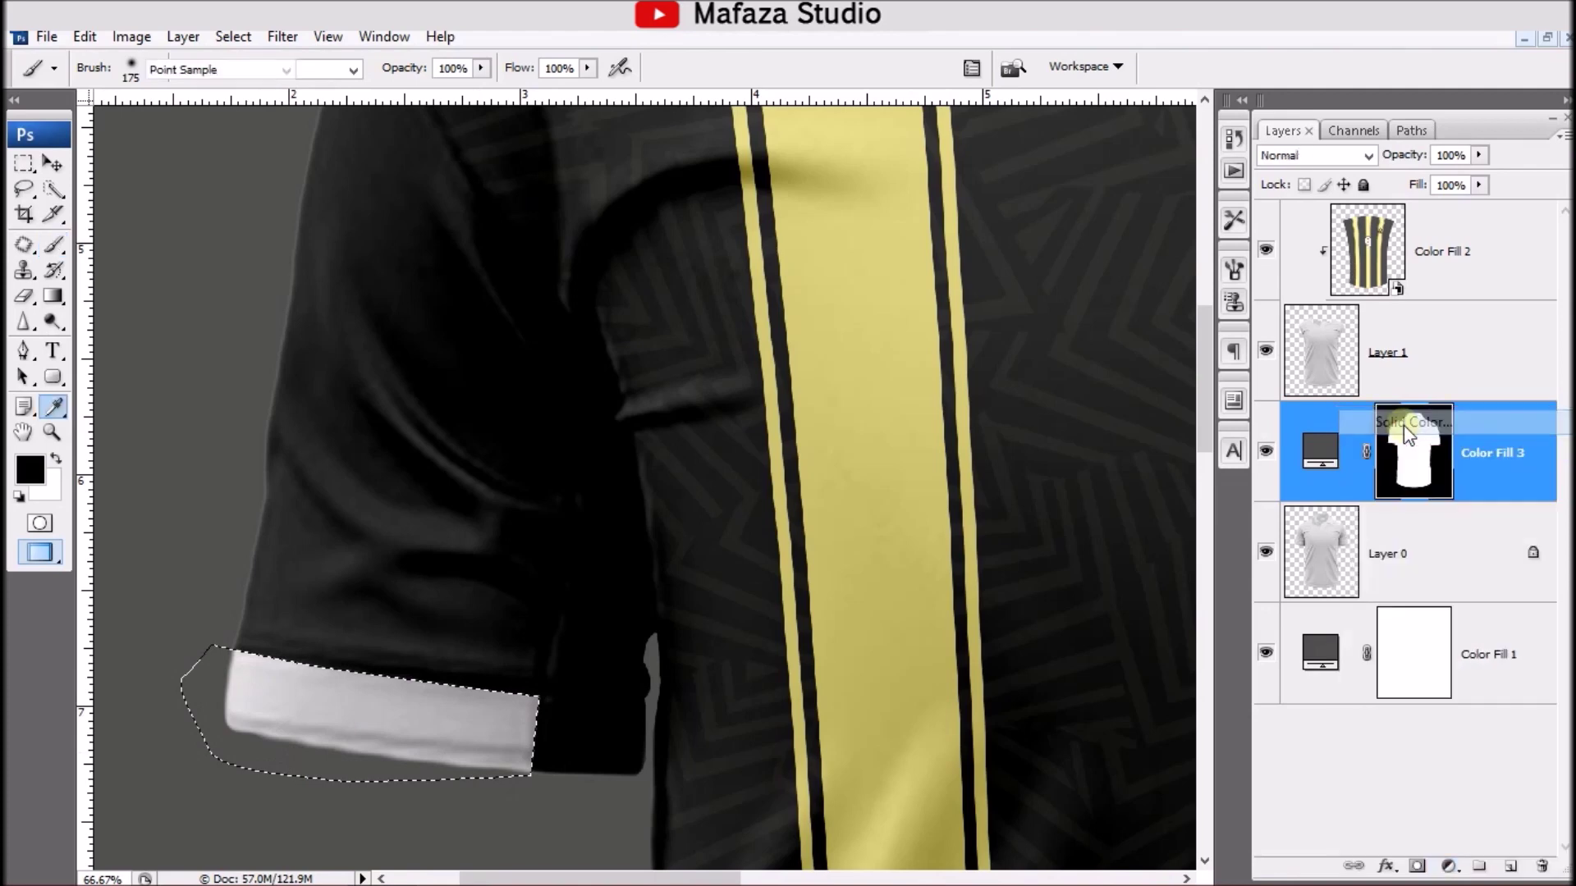
pyautogui.click(784, 250)
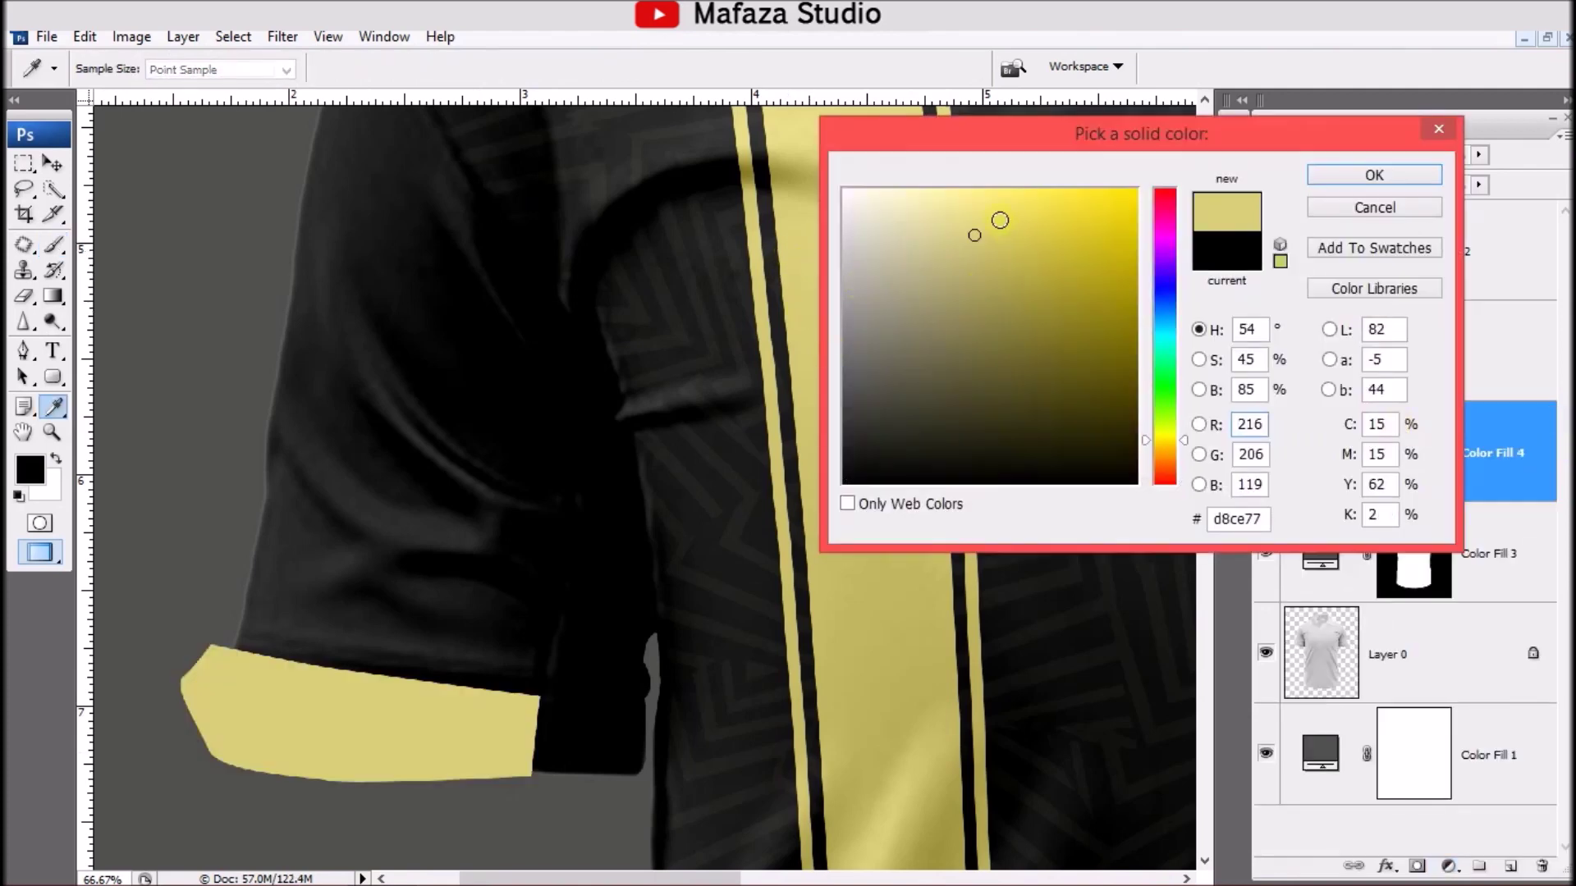
pyautogui.click(973, 200)
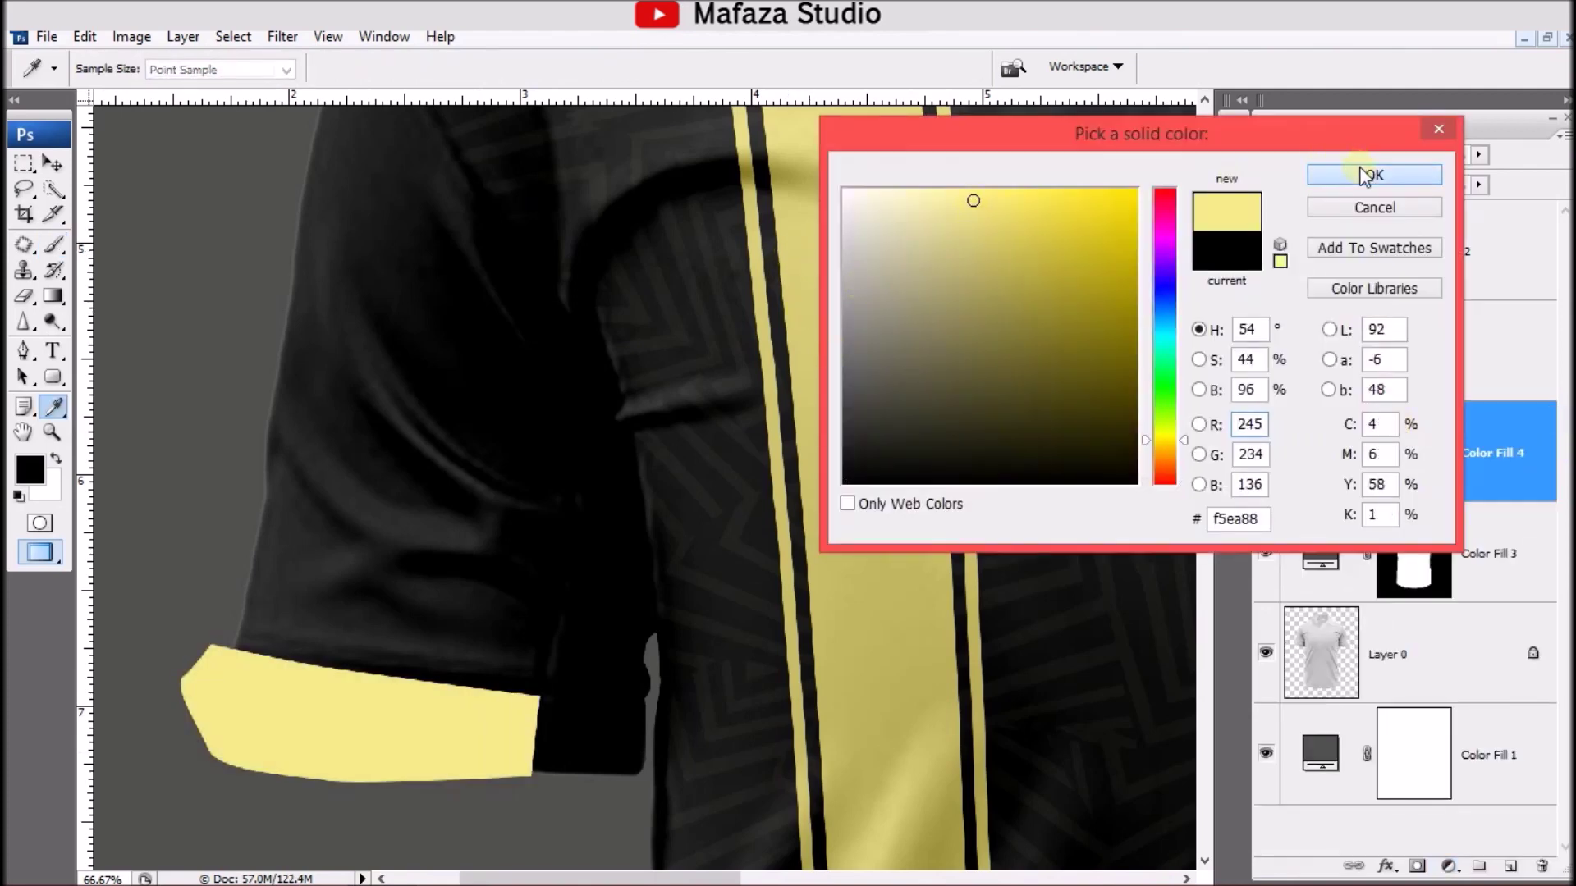
pyautogui.click(1364, 175)
pyautogui.click(1325, 158)
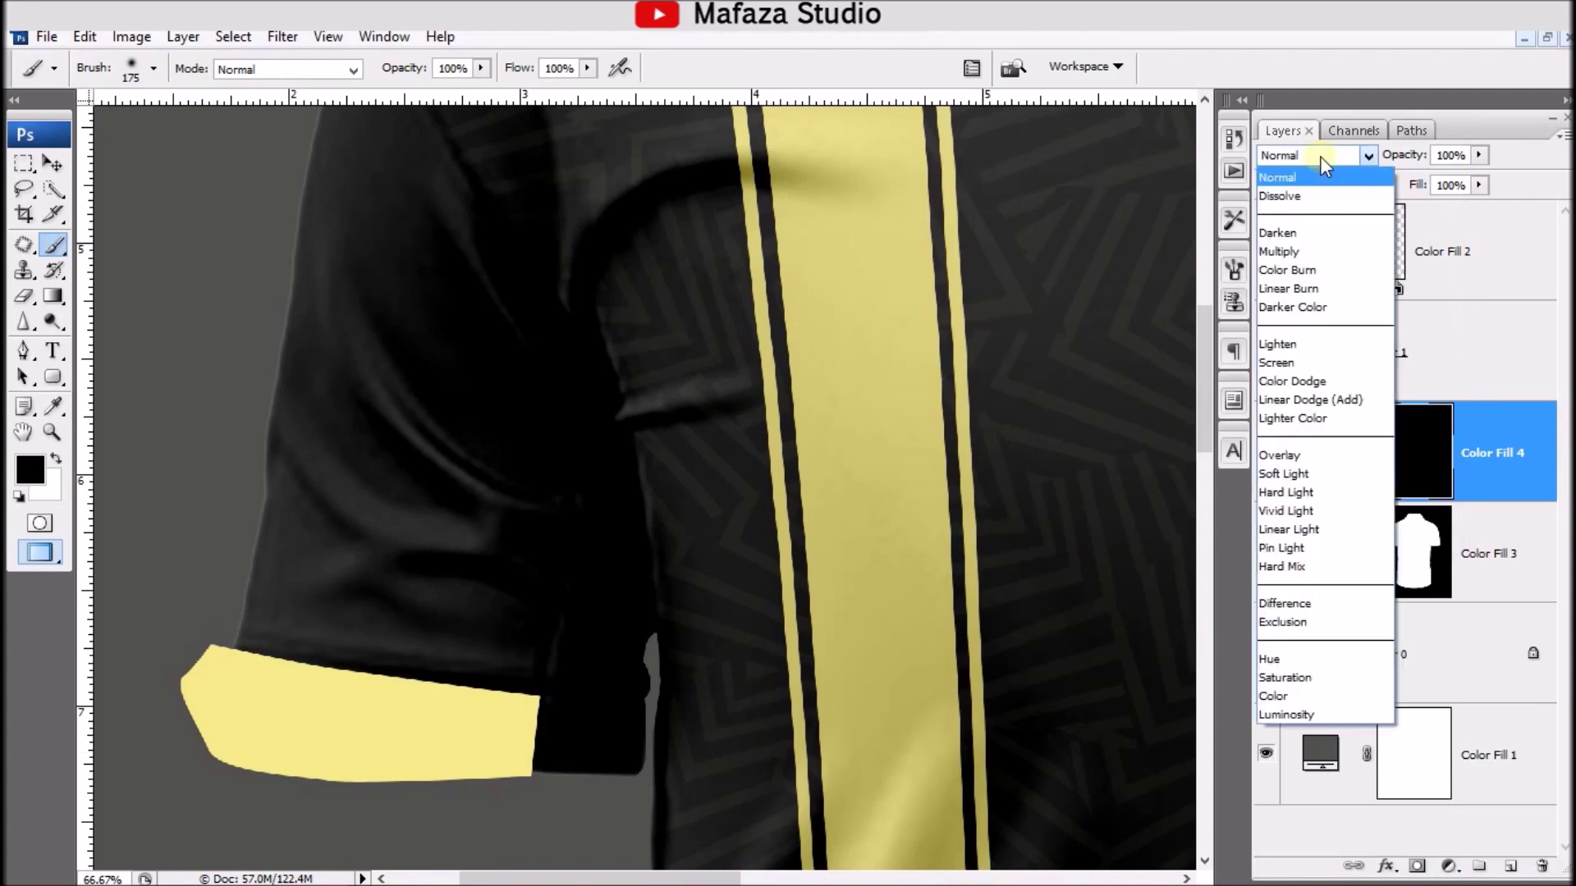
pyautogui.click(1322, 289)
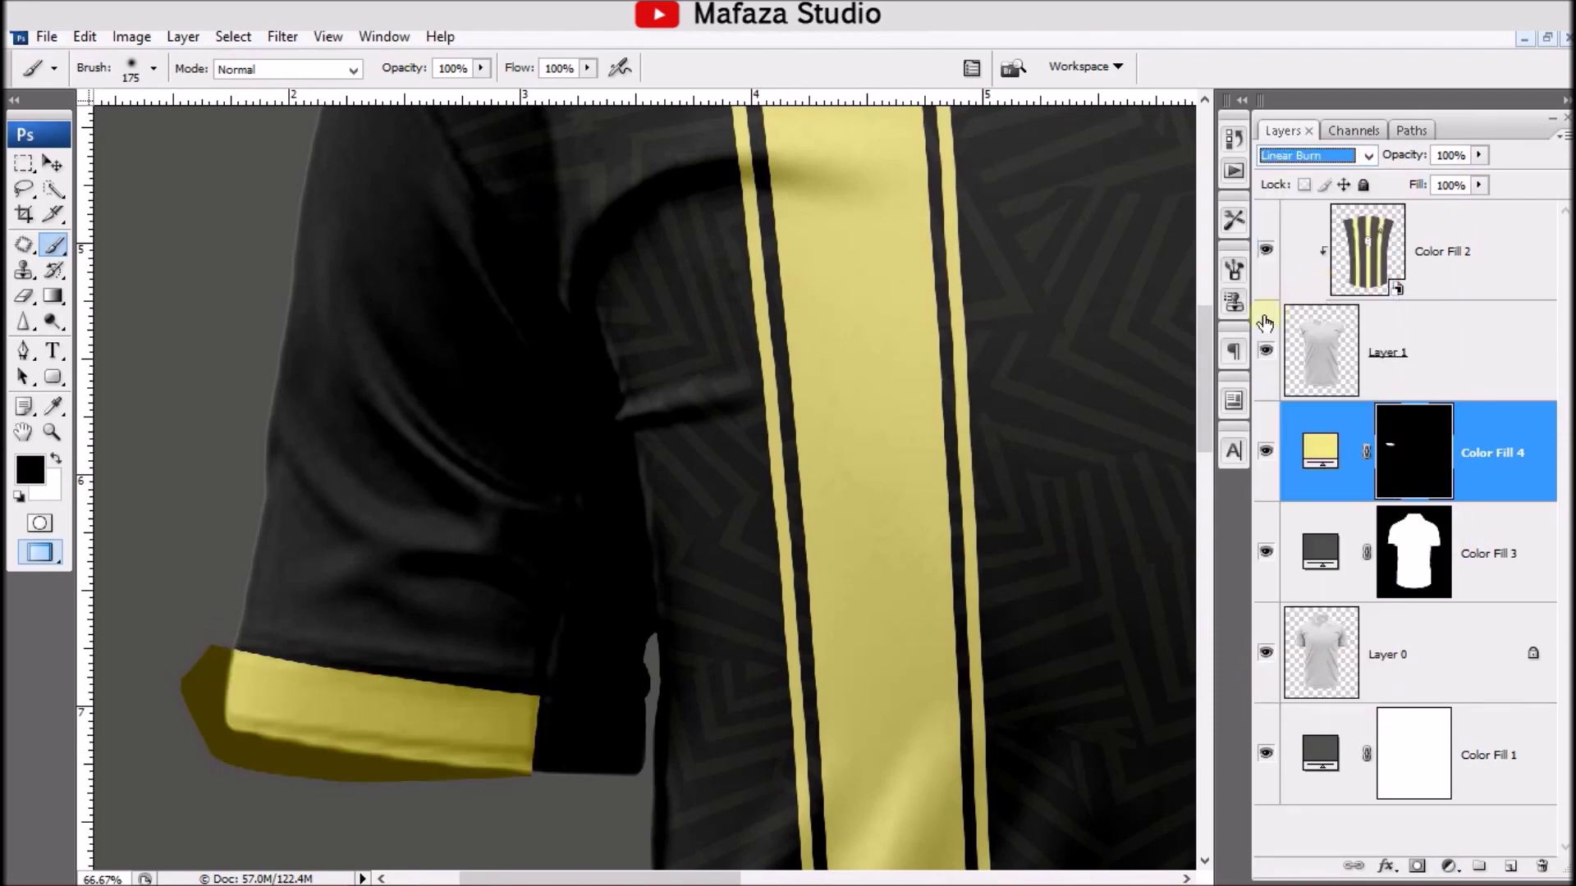
# Step: Move Color Fill 4 below Color Fill 3 and clip it to the shirt shape
pyautogui.rightClick(1486, 476)
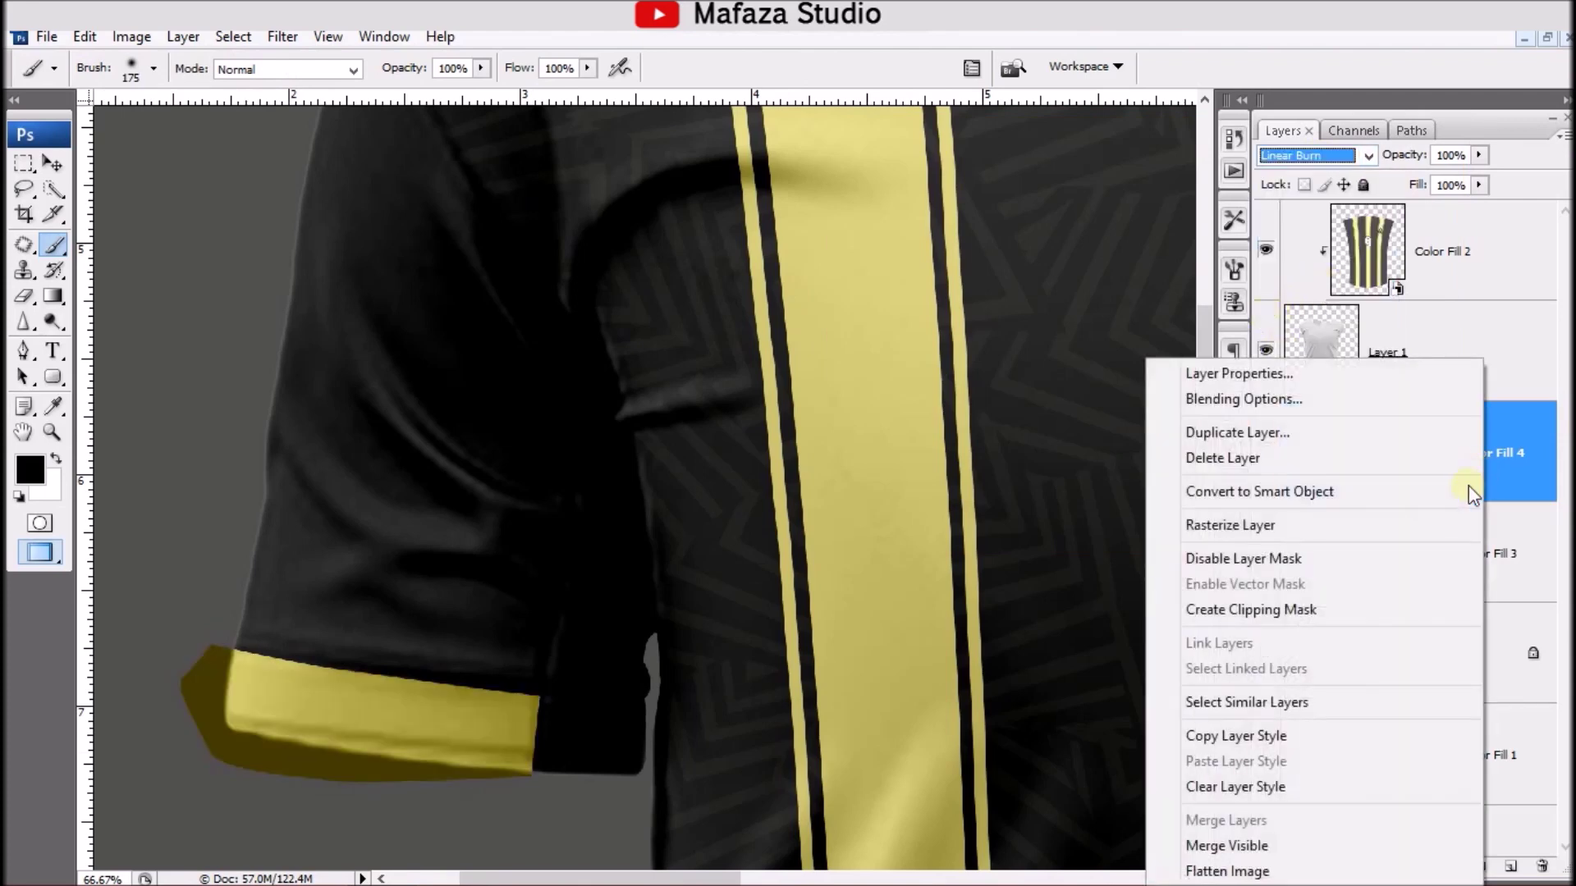
pyautogui.click(1247, 609)
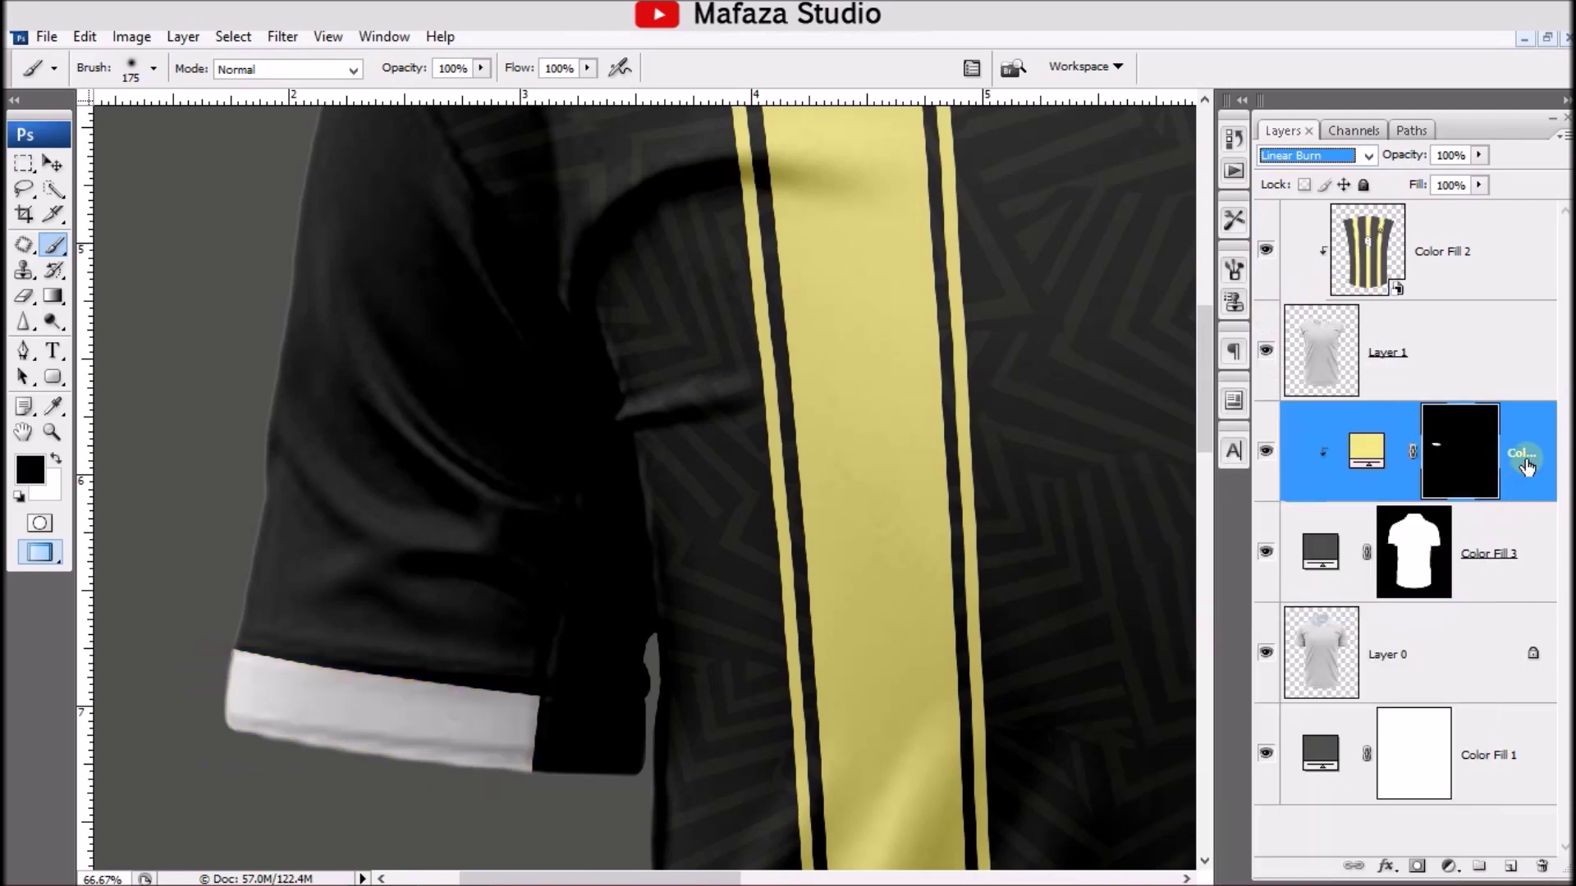
pyautogui.moveTo(1526, 466); pyautogui.dragTo(1512, 588)
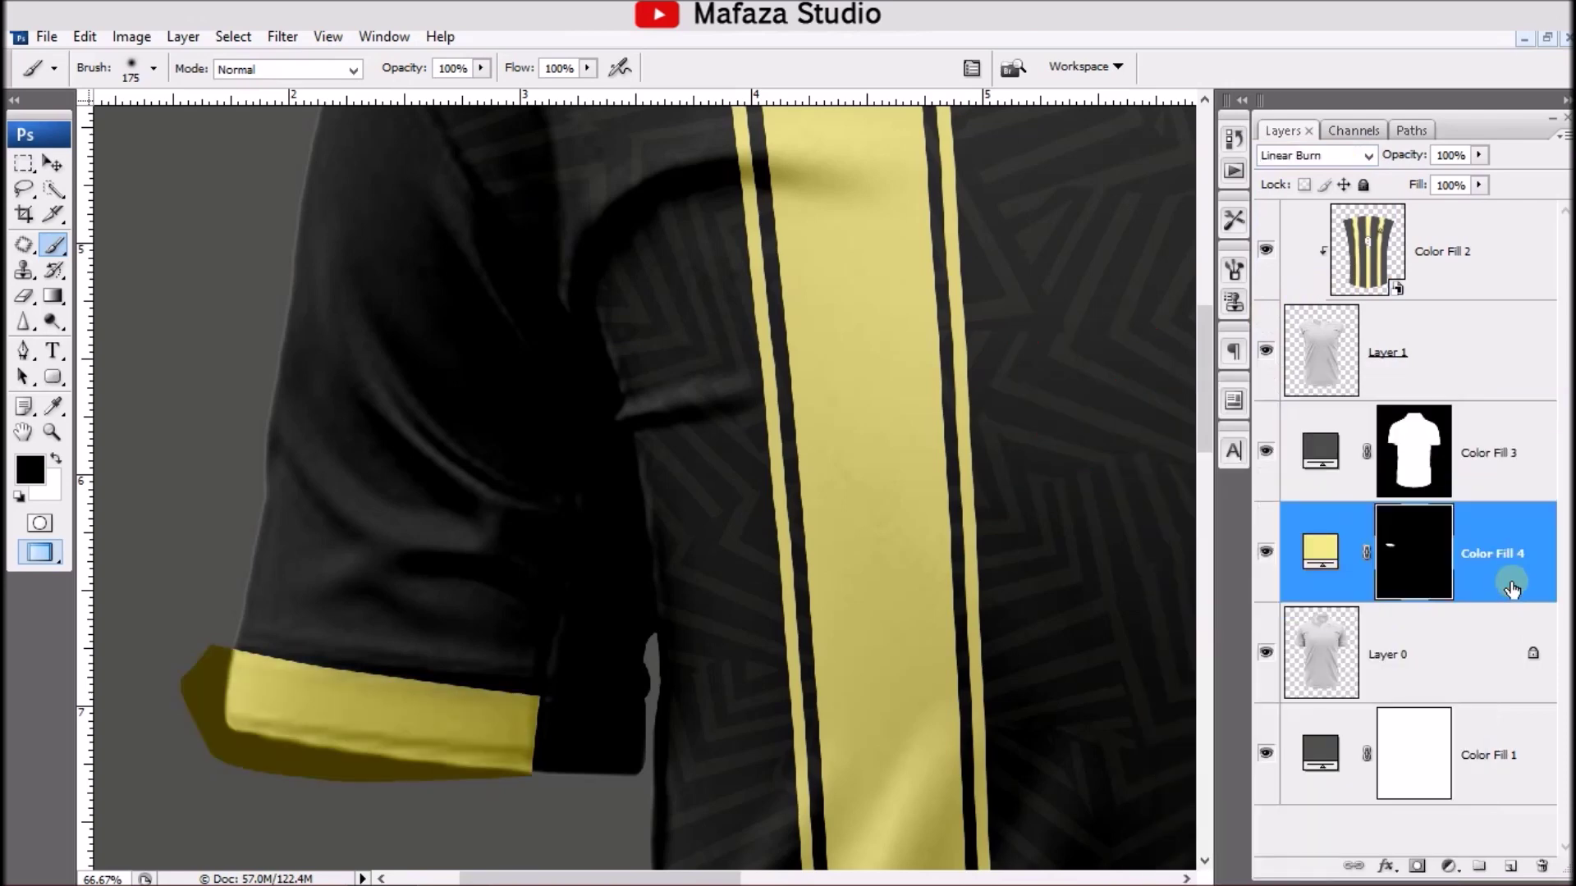
pyautogui.rightClick(1509, 568)
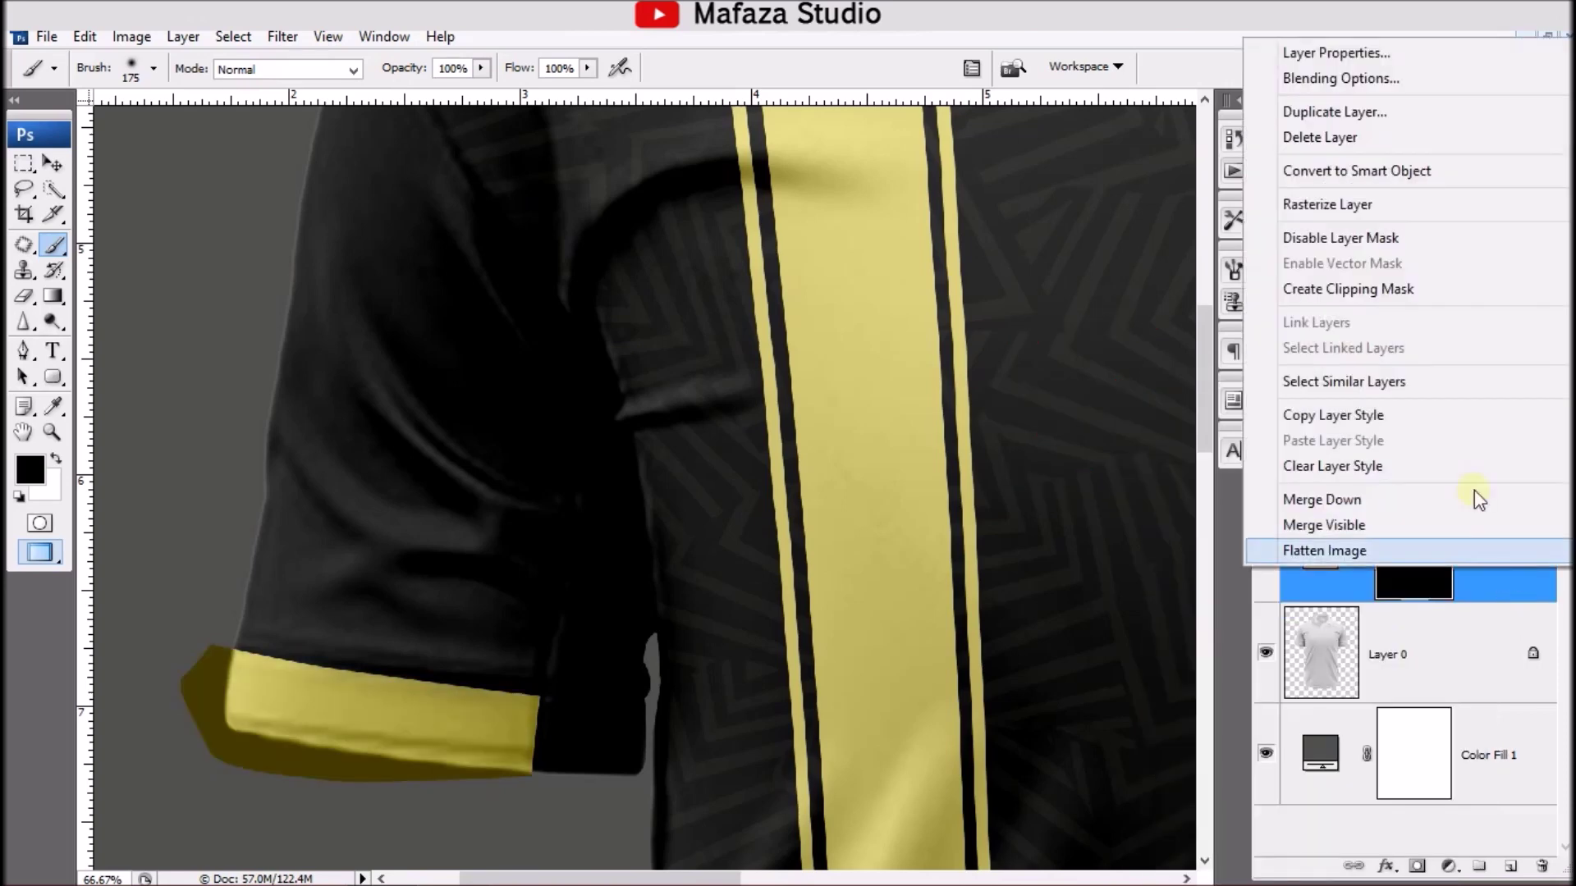
pyautogui.click(1454, 303)
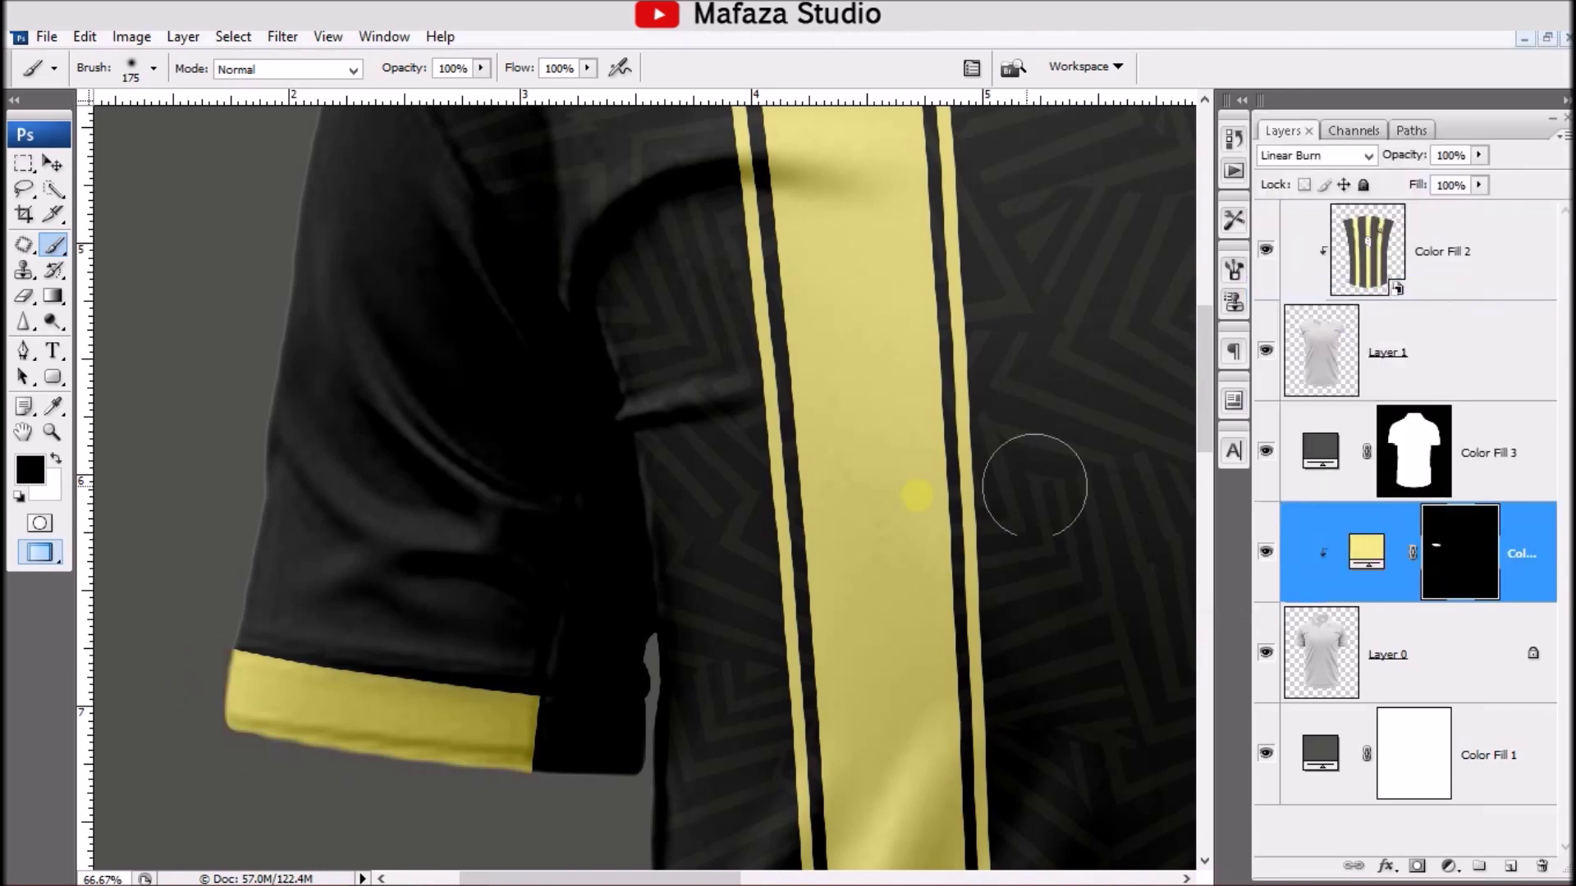
pyautogui.hotkey('ctrl', '-')
pyautogui.hotkey('ctrl', '-')
pyautogui.hotkey('ctrl', '-')
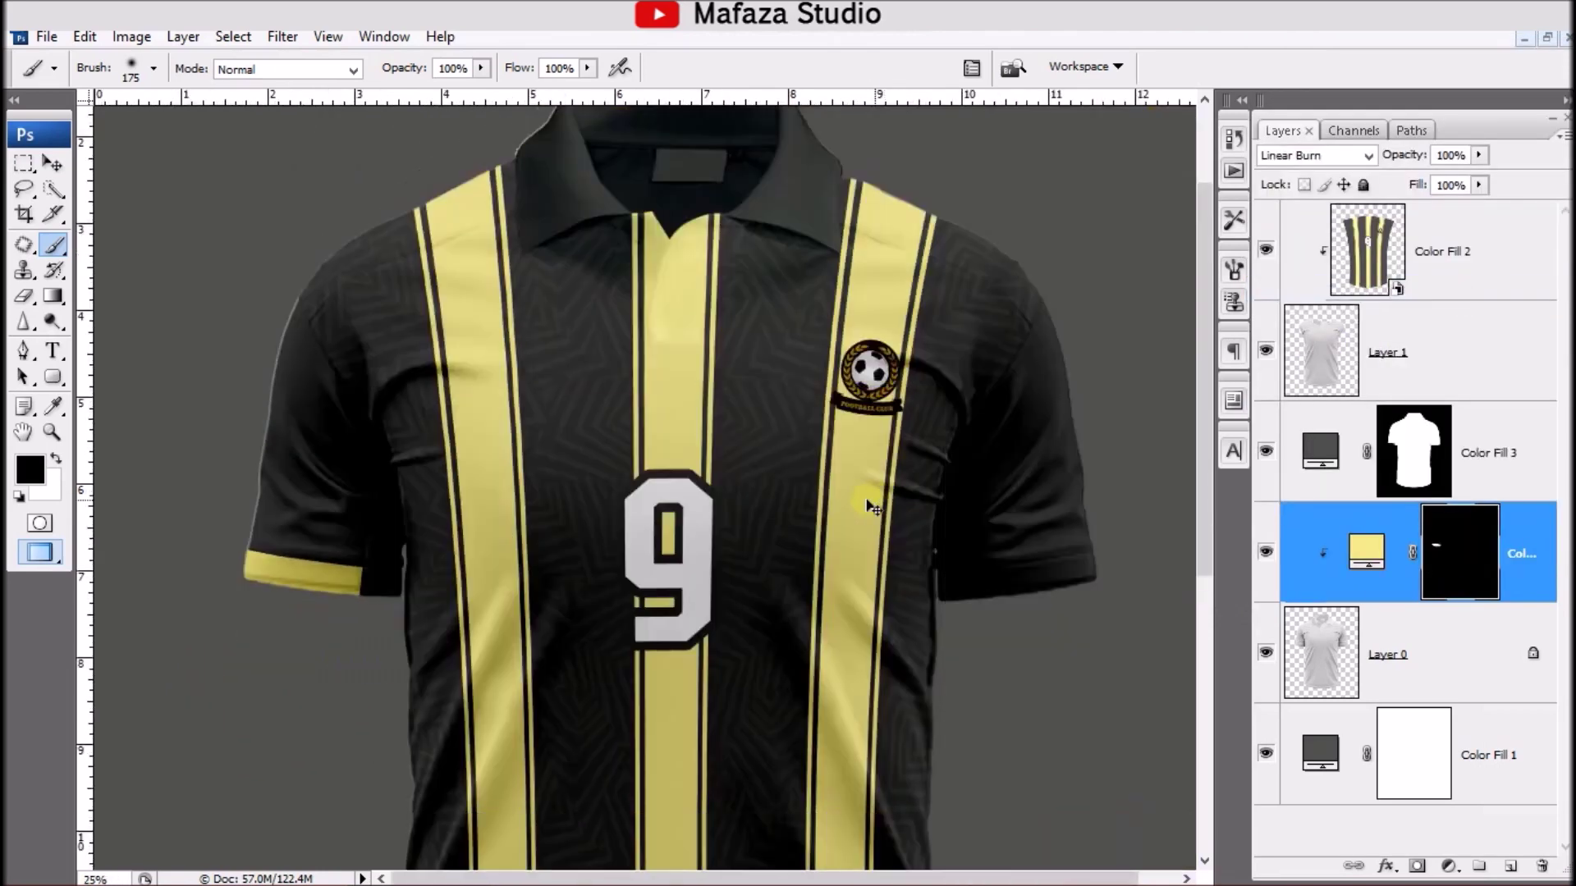
# Step: Zoom and pan to the right sleeve and hide Color Fill 3
pyautogui.hotkey('ctrl', '-')
pyautogui.hotkey('ctrl', '+')
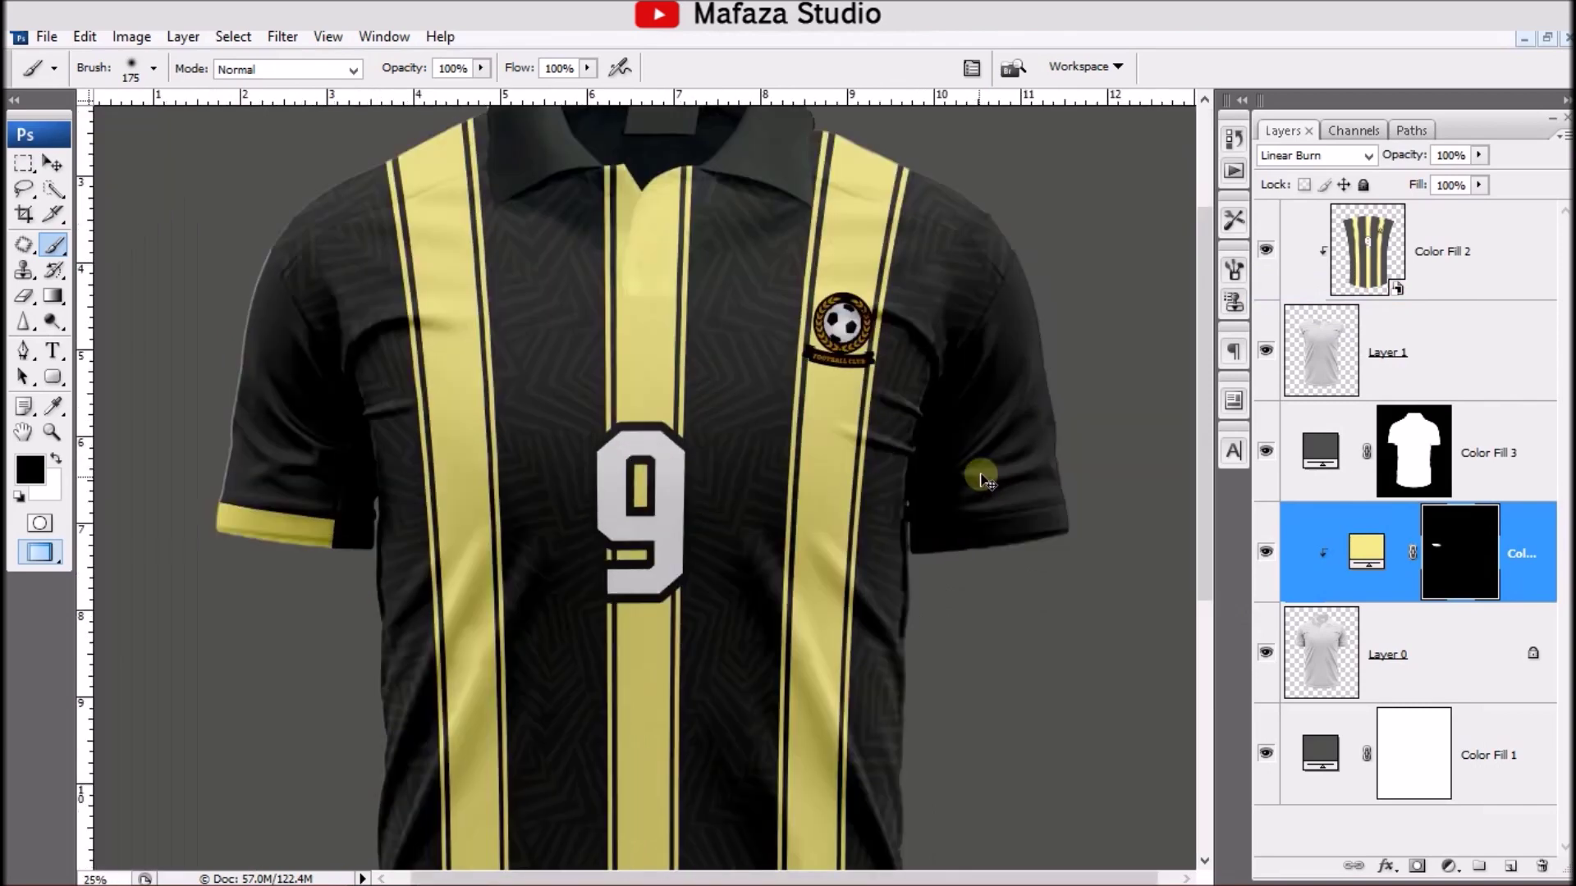
pyautogui.hotkey('ctrl', '+')
pyautogui.moveTo(1038, 503); pyautogui.dragTo(809, 510)
pyautogui.hotkey('ctrl', '+')
pyautogui.hotkey('ctrl', '+')
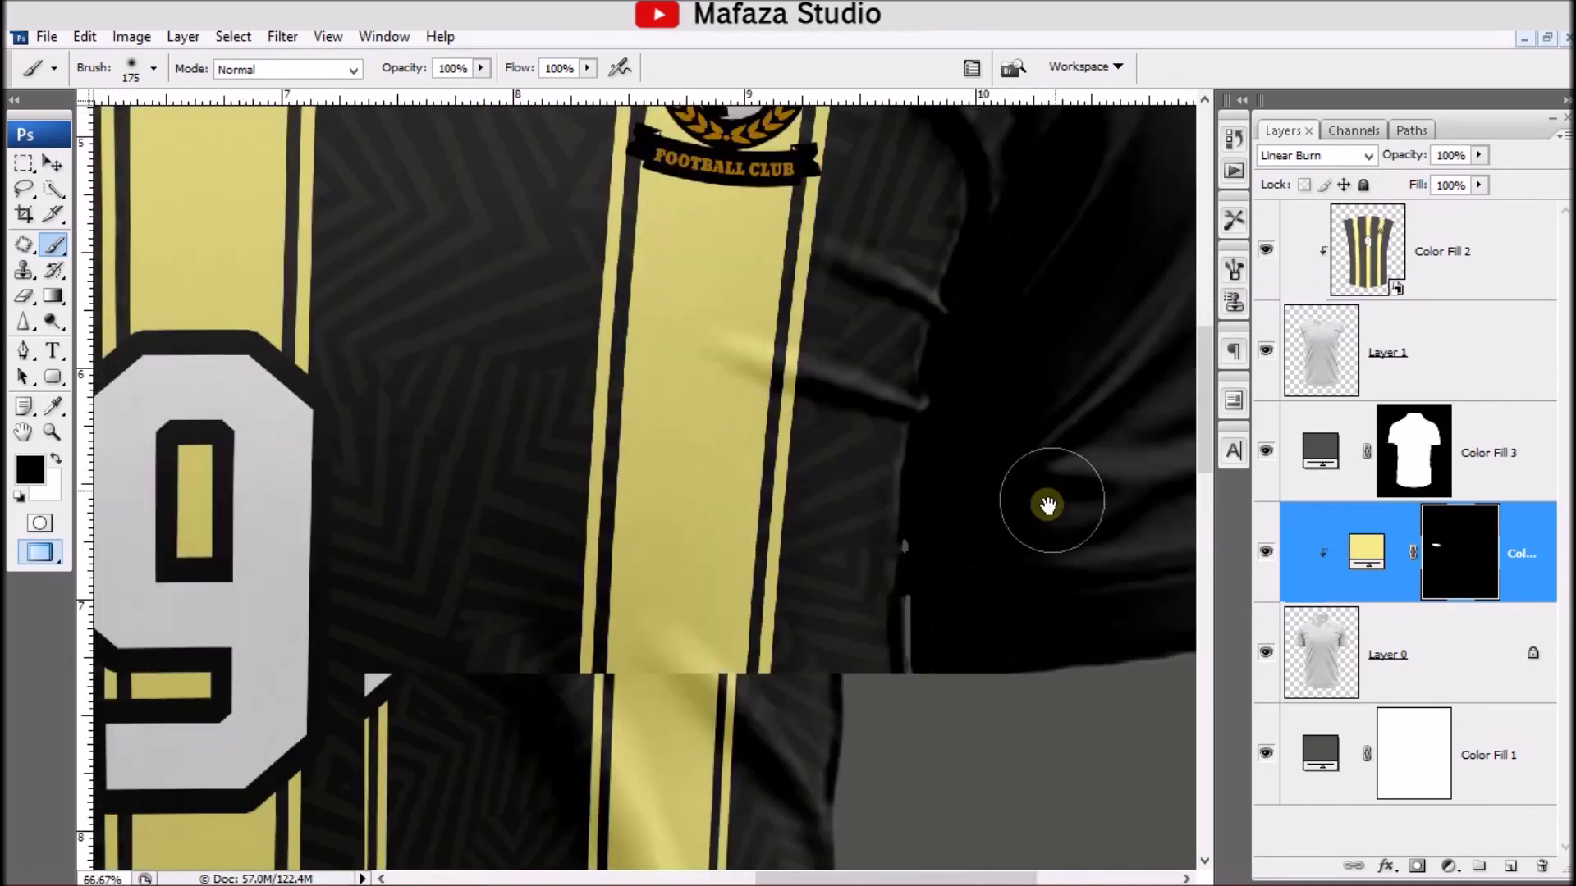
pyautogui.moveTo(1049, 505); pyautogui.dragTo(914, 475)
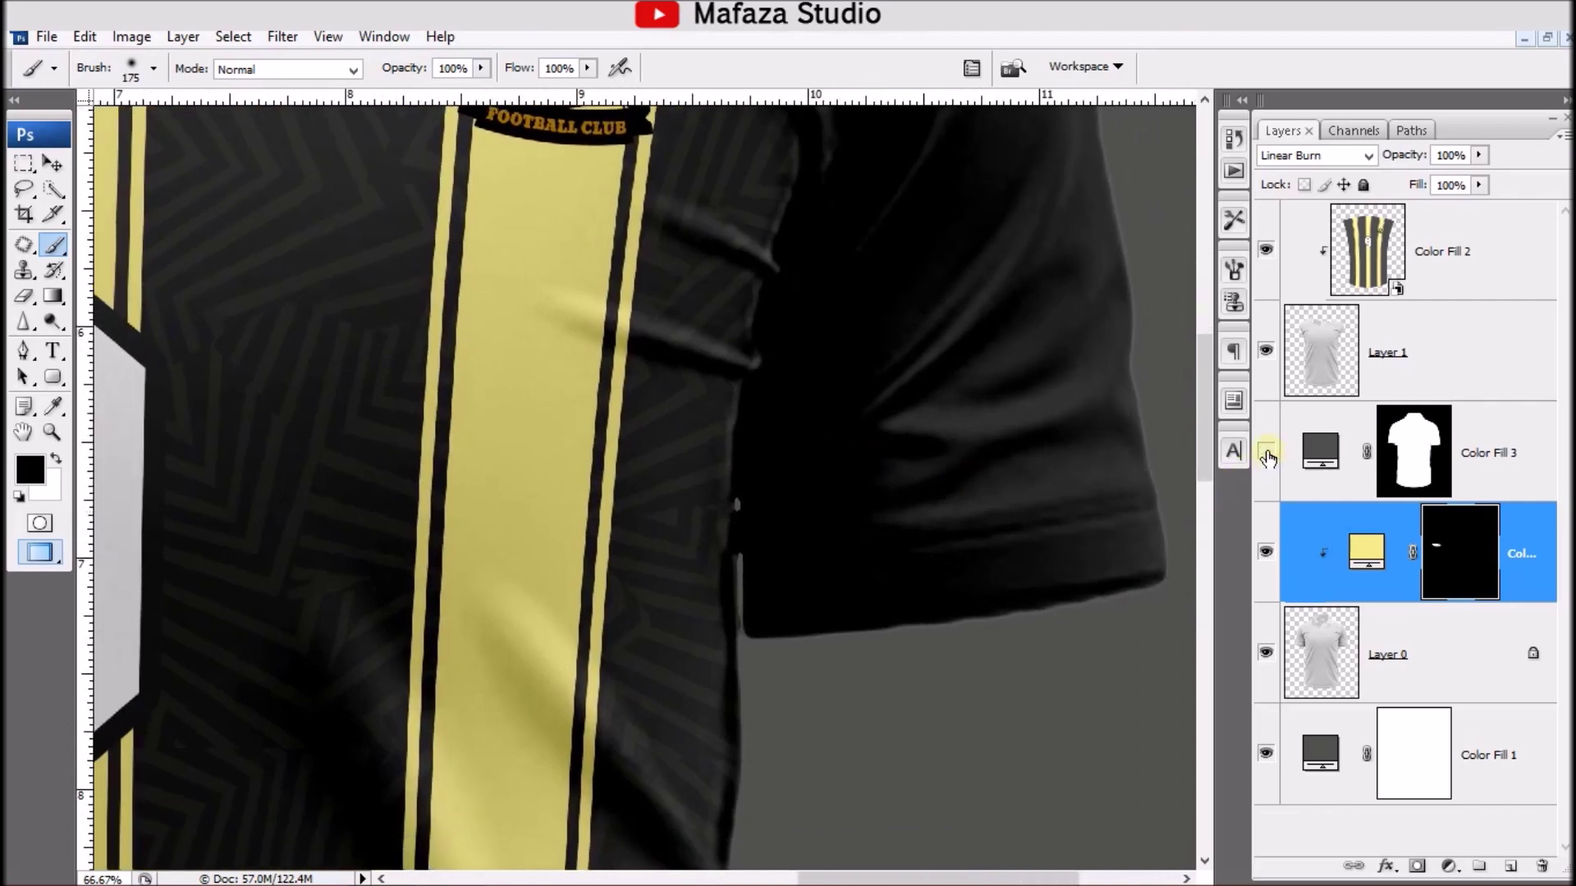
pyautogui.click(1266, 453)
pyautogui.click(23, 351)
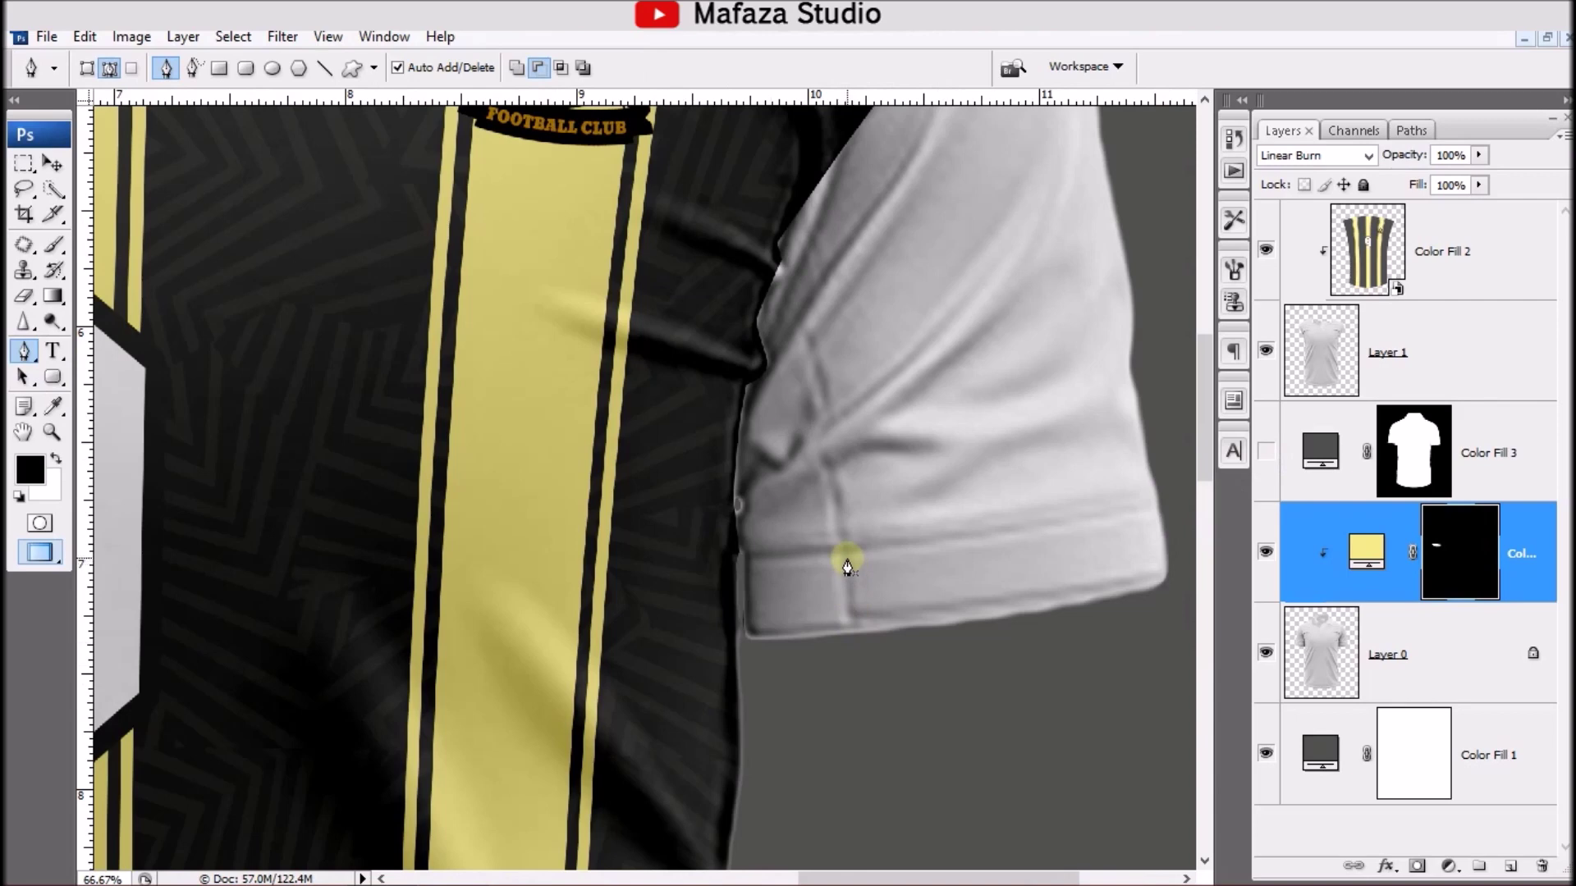
# Step: Pen-trace the right sleeve cuff and convert the path to a selection
pyautogui.click(855, 624)
pyautogui.moveTo(958, 658); pyautogui.dragTo(998, 657)
pyautogui.moveTo(1138, 629); pyautogui.dragTo(1178, 605)
pyautogui.click(1181, 588)
pyautogui.moveTo(1176, 514); pyautogui.dragTo(1164, 513)
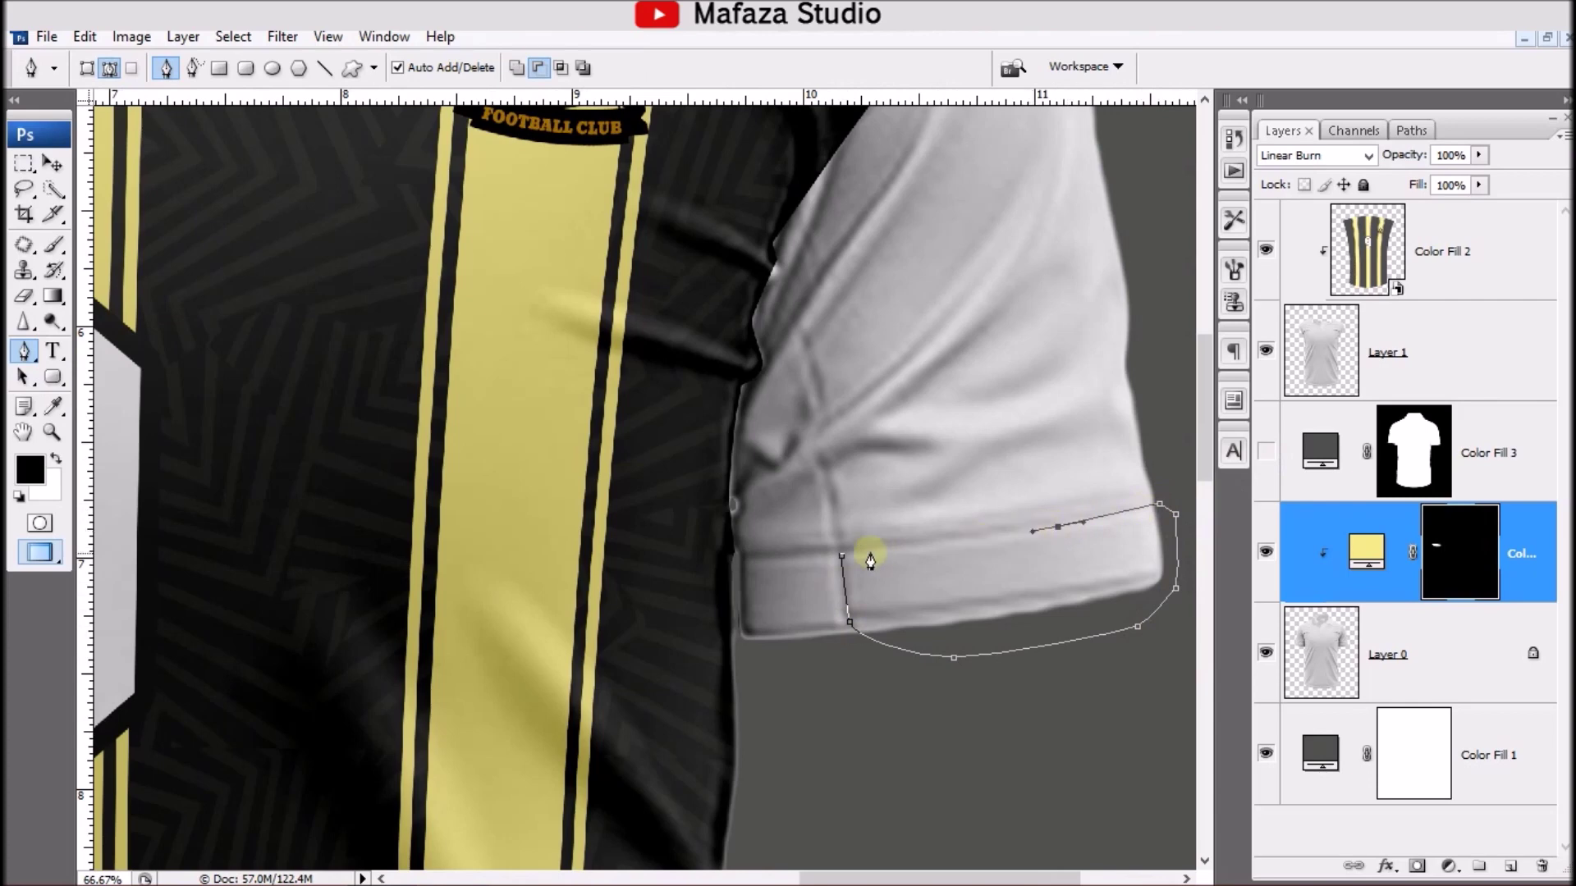
pyautogui.click(841, 562)
pyautogui.rightClick(934, 573)
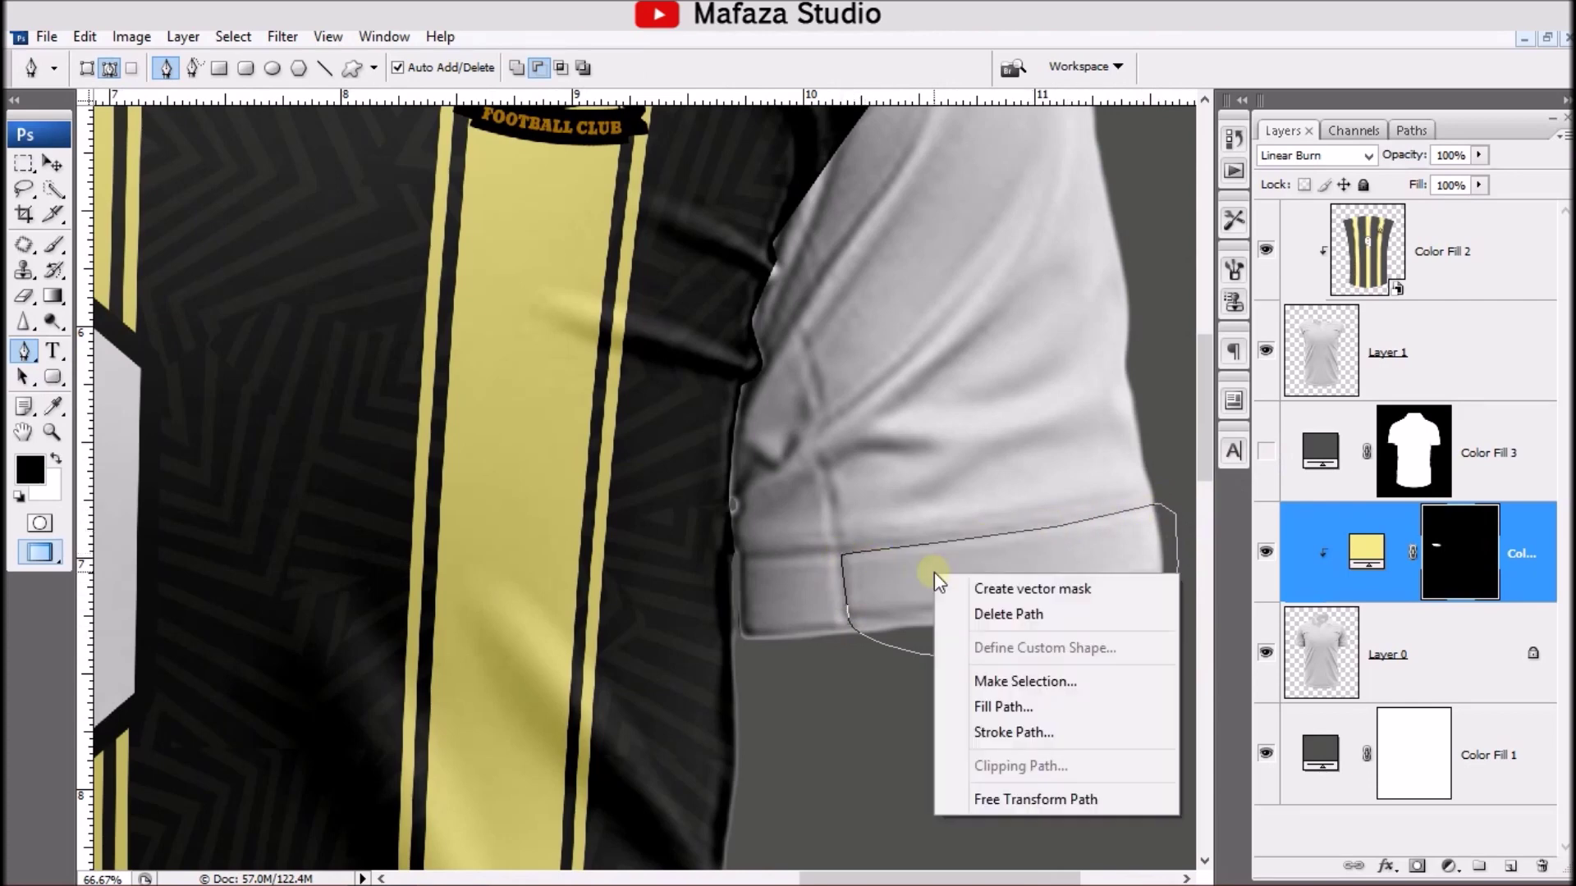
pyautogui.click(998, 682)
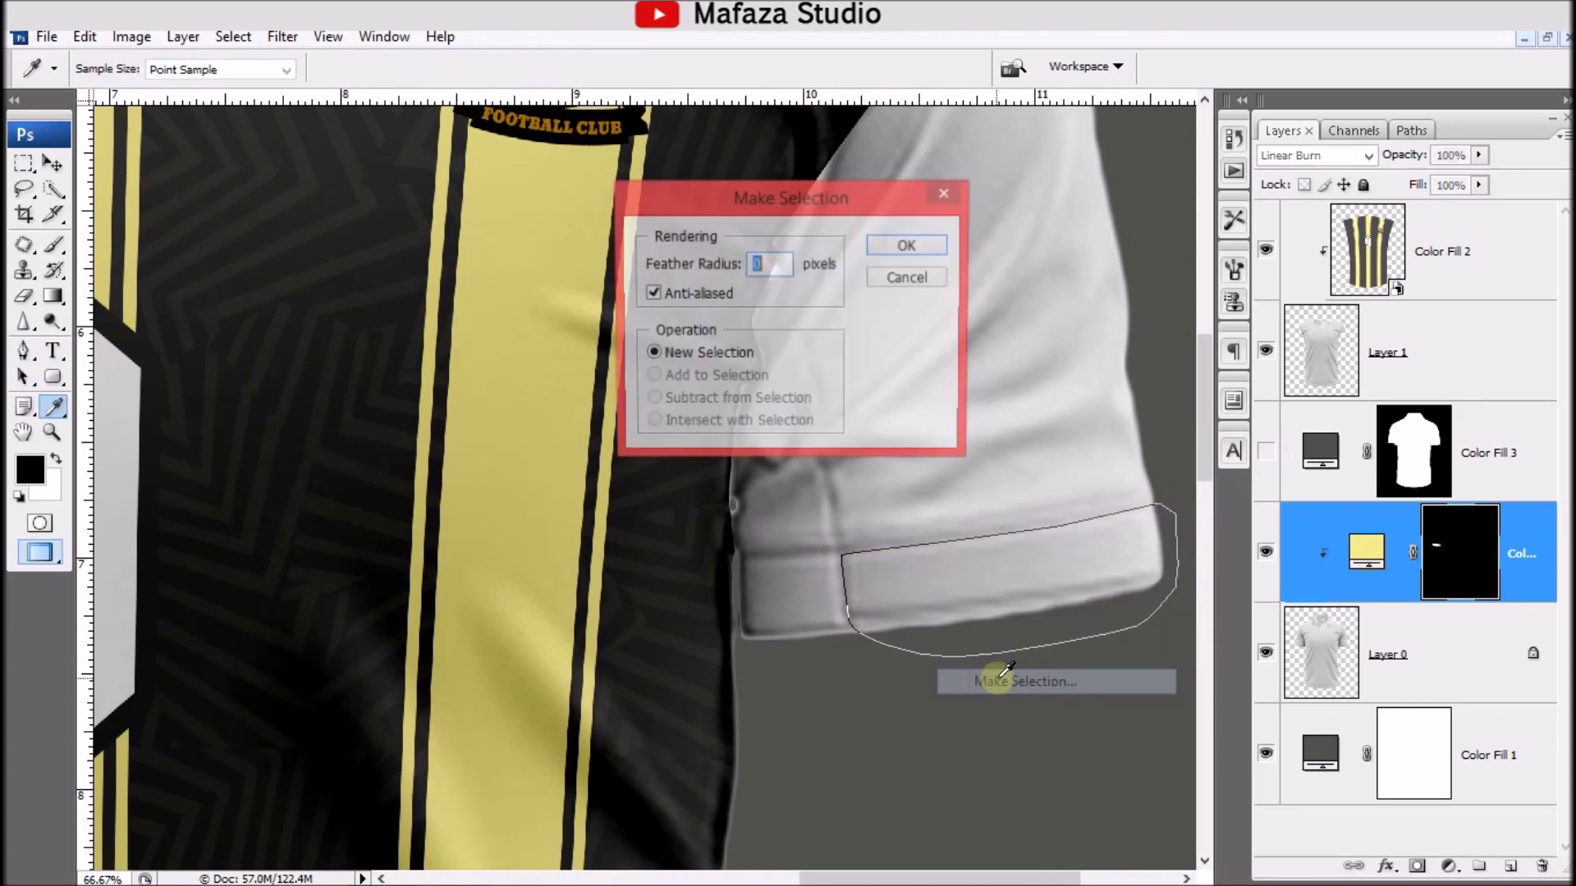
pyautogui.click(899, 248)
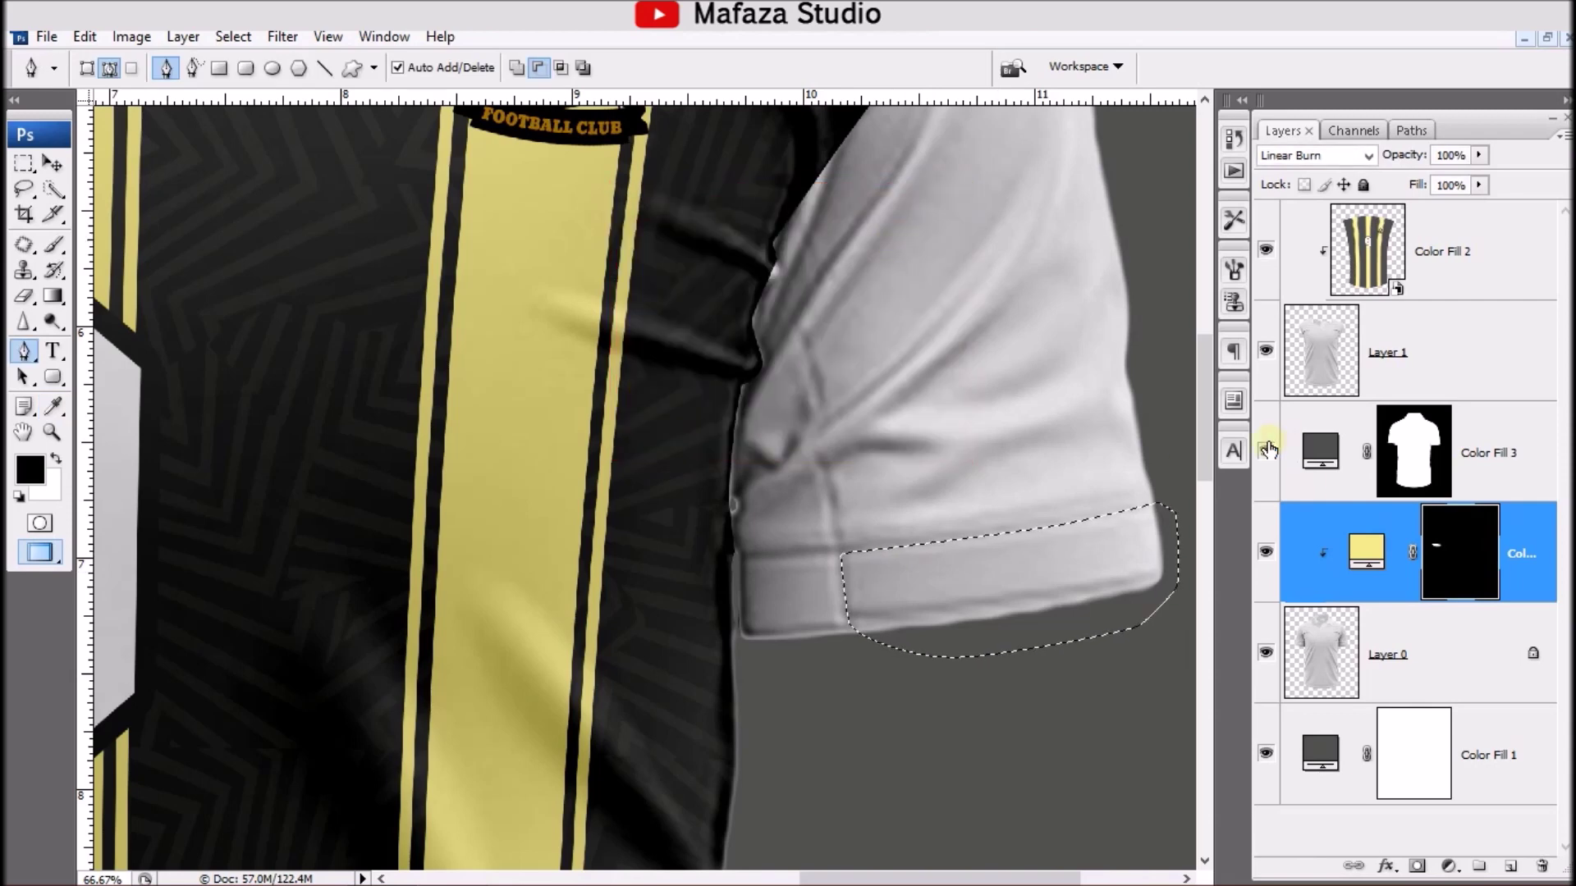
# Step: Paint Color Fill 3's mask black and Color Fill 4's mask white in the cuff, then deselect
pyautogui.click(1266, 451)
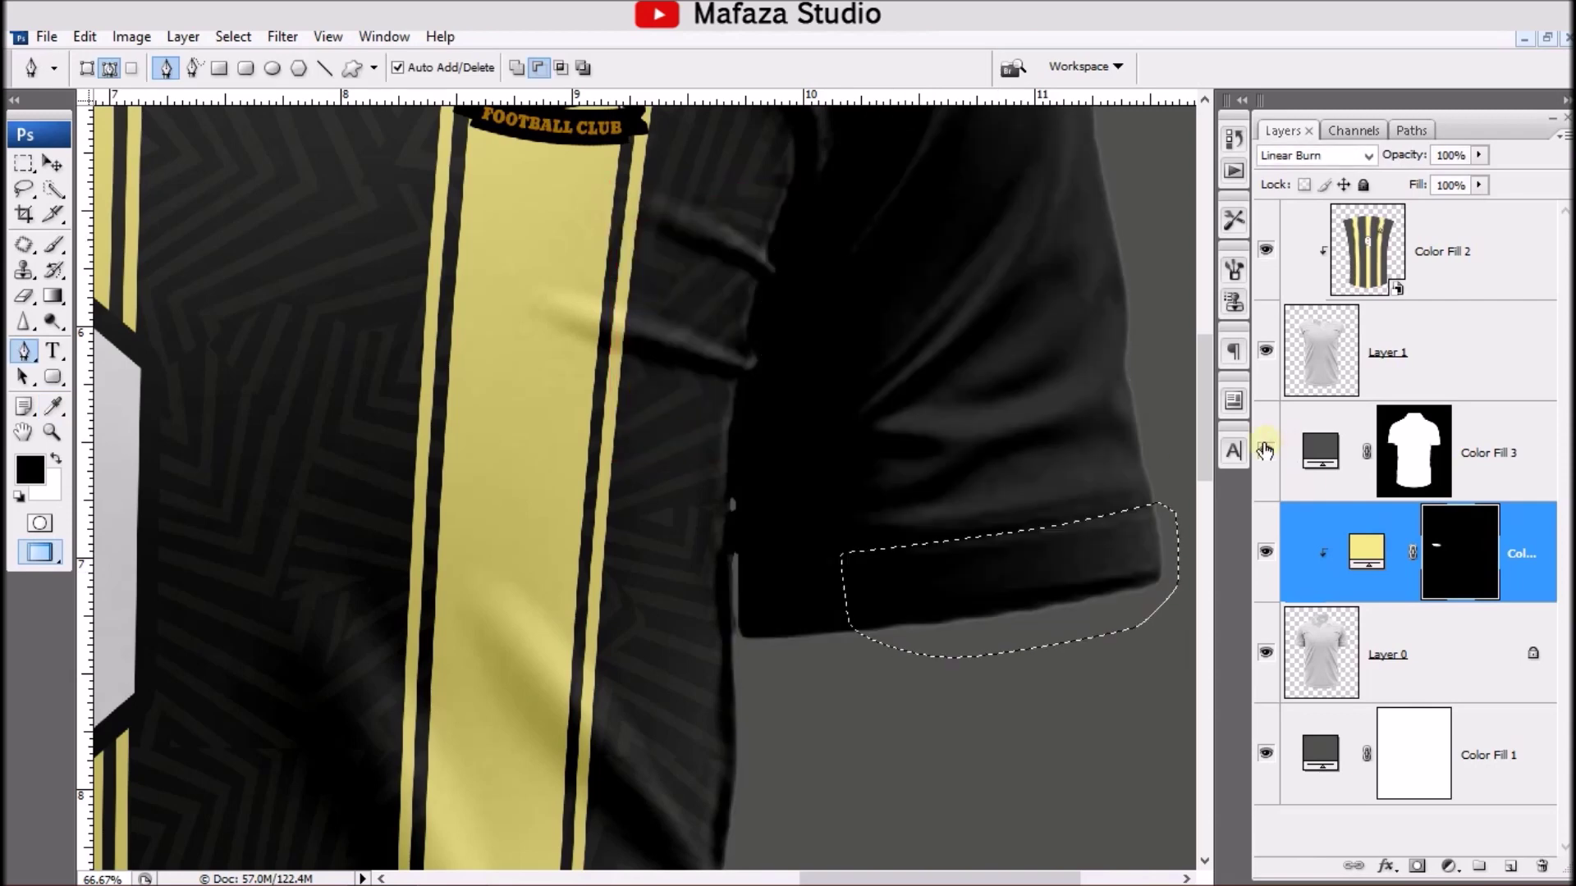
pyautogui.click(233, 36)
pyautogui.press('Escape')
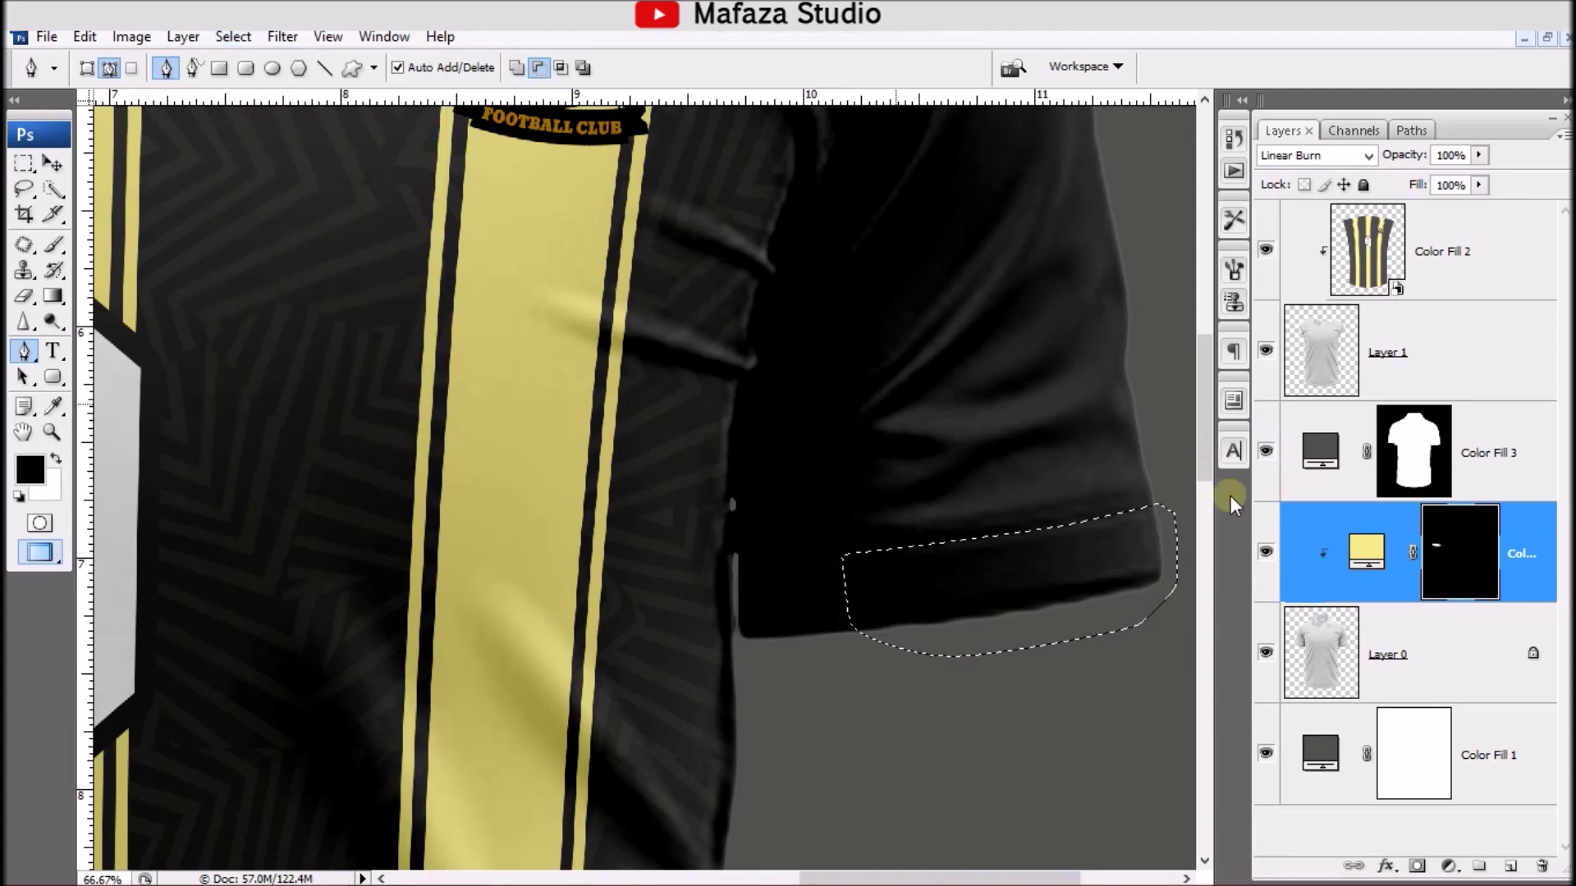
pyautogui.click(1426, 447)
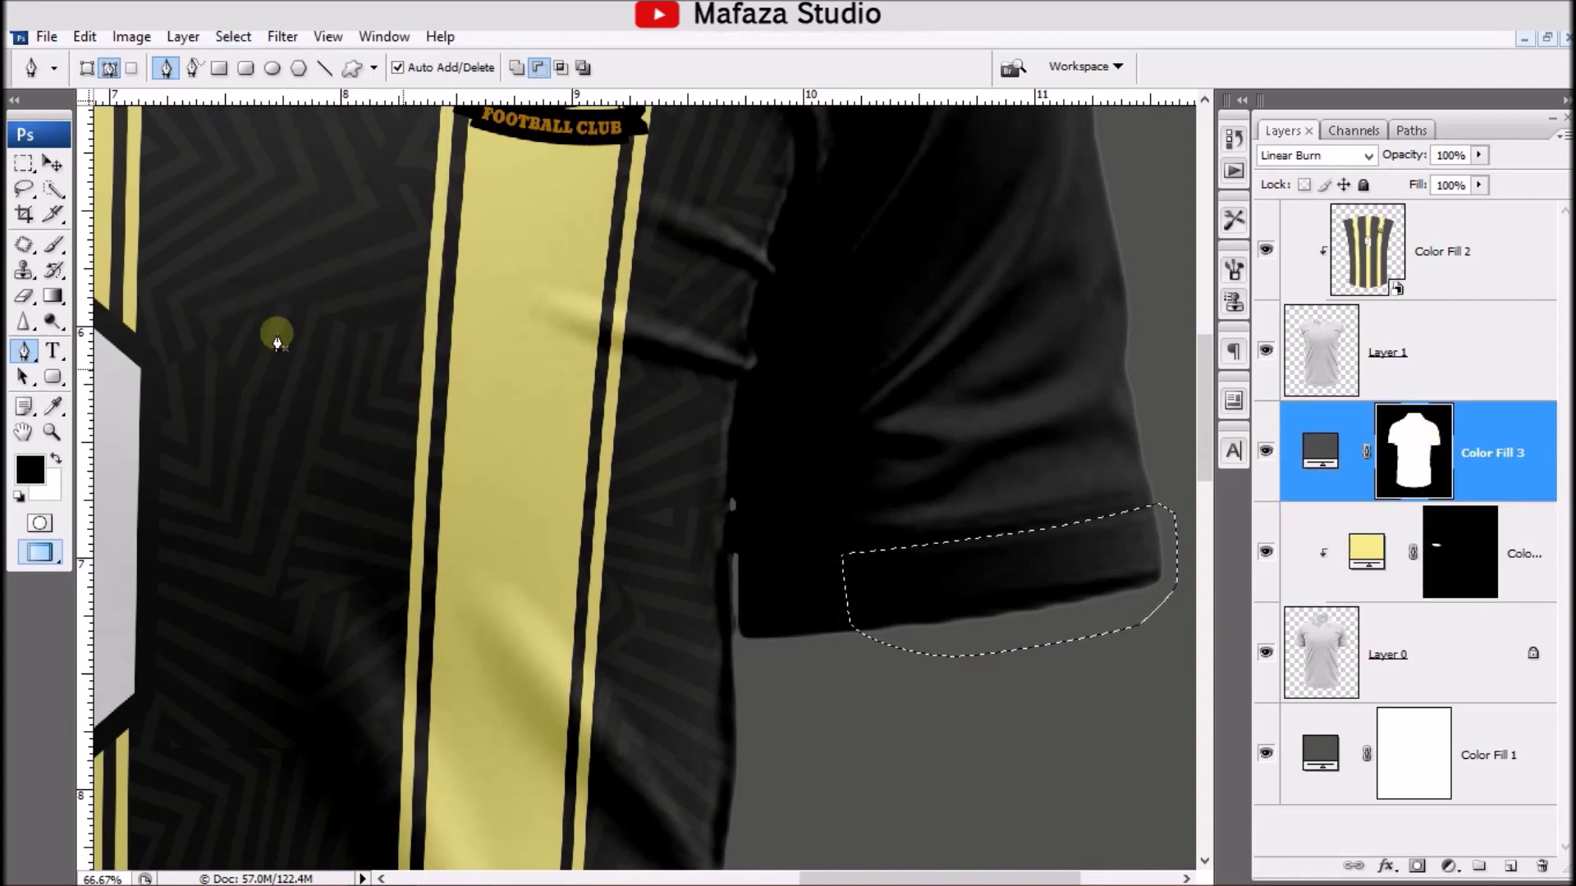
pyautogui.click(54, 244)
pyautogui.moveTo(1026, 574)
pyautogui.mouseDown()
pyautogui.moveTo(976, 579)
pyautogui.moveTo(1133, 528)
pyautogui.moveTo(869, 598)
pyautogui.mouseUp()
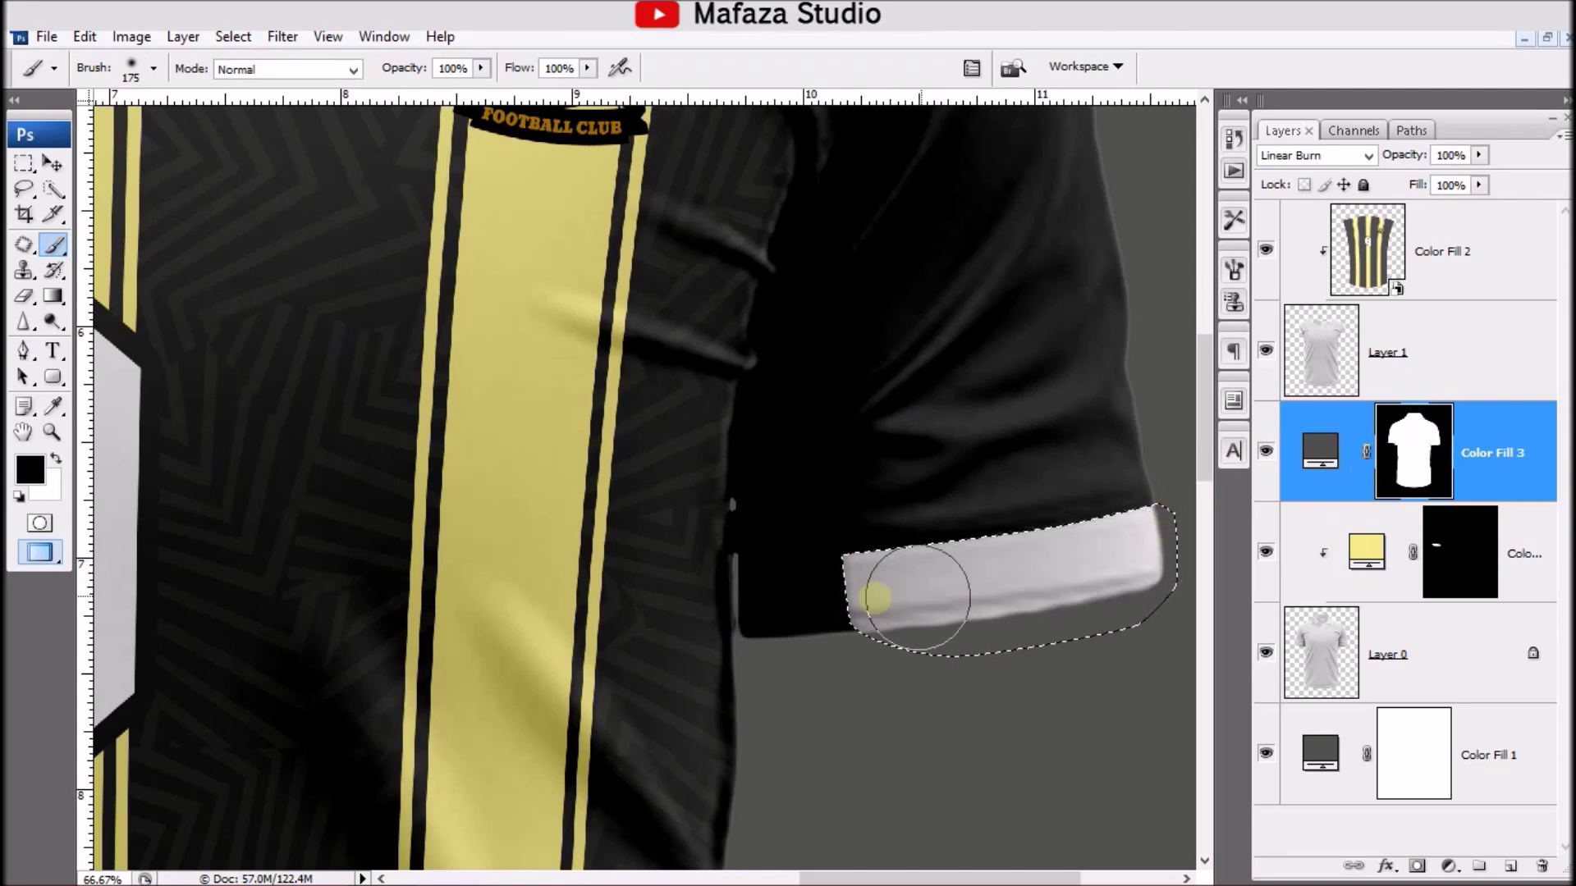
pyautogui.click(1460, 548)
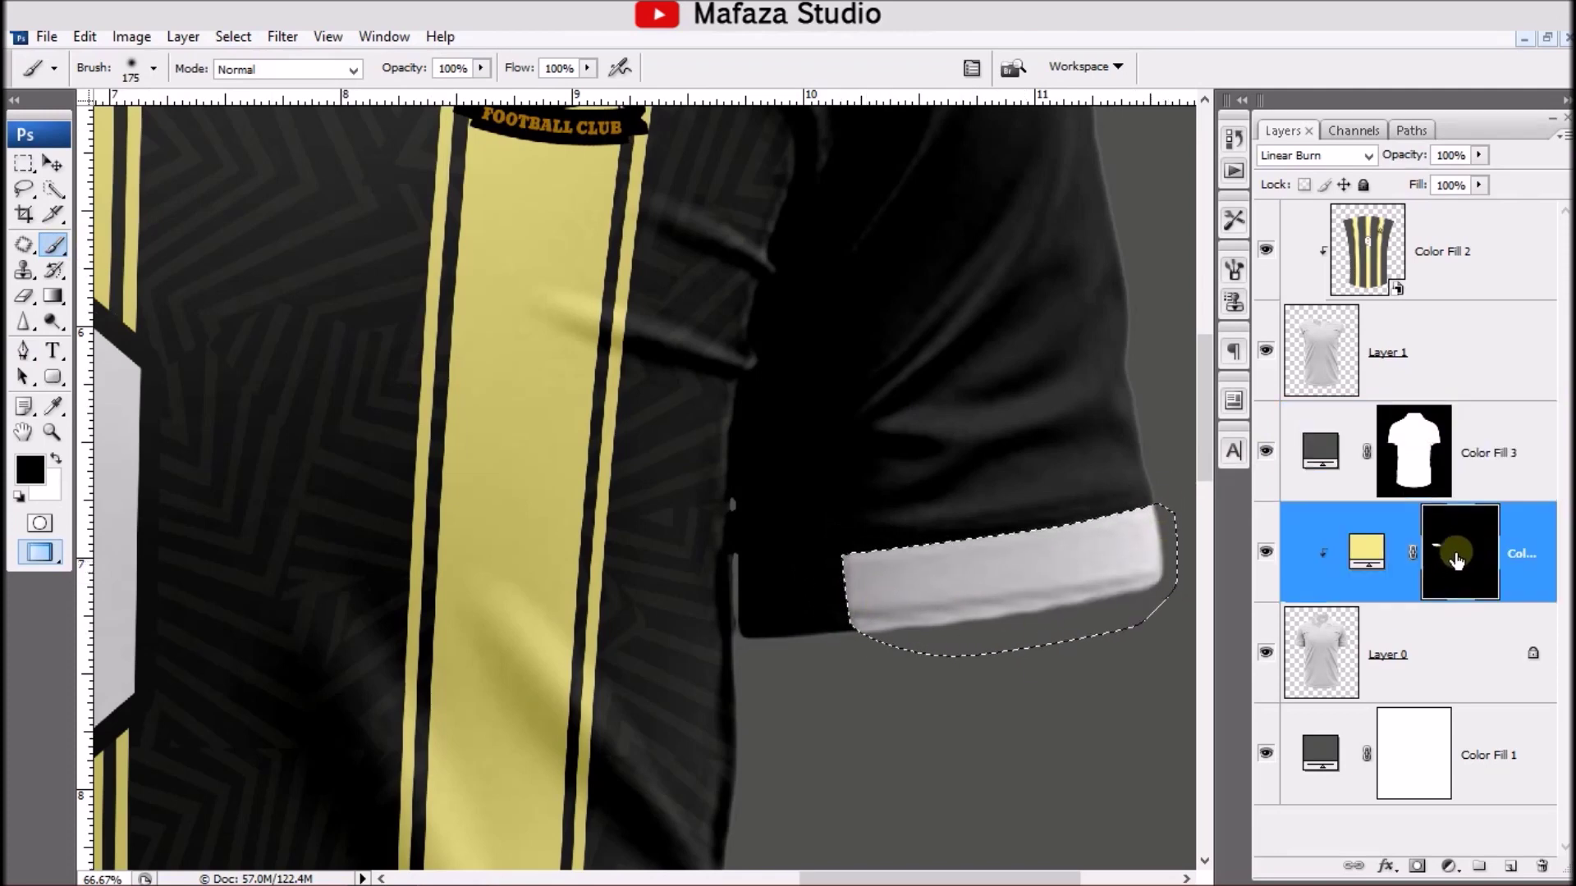
pyautogui.moveTo(837, 573); pyautogui.dragTo(1144, 563)
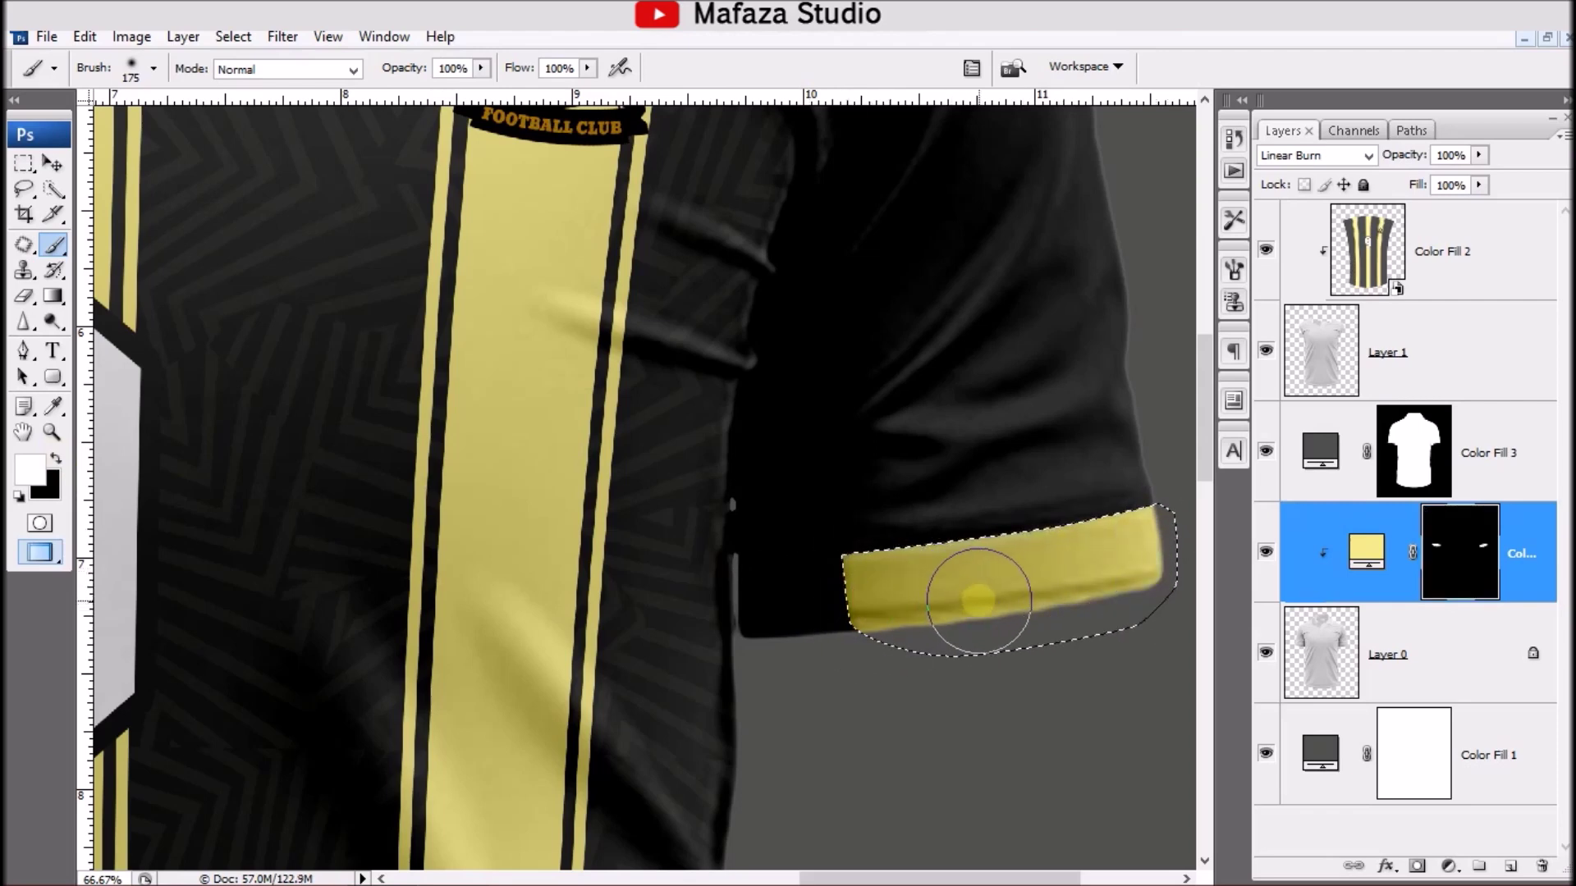
pyautogui.hotkey('ctrl', 'd')
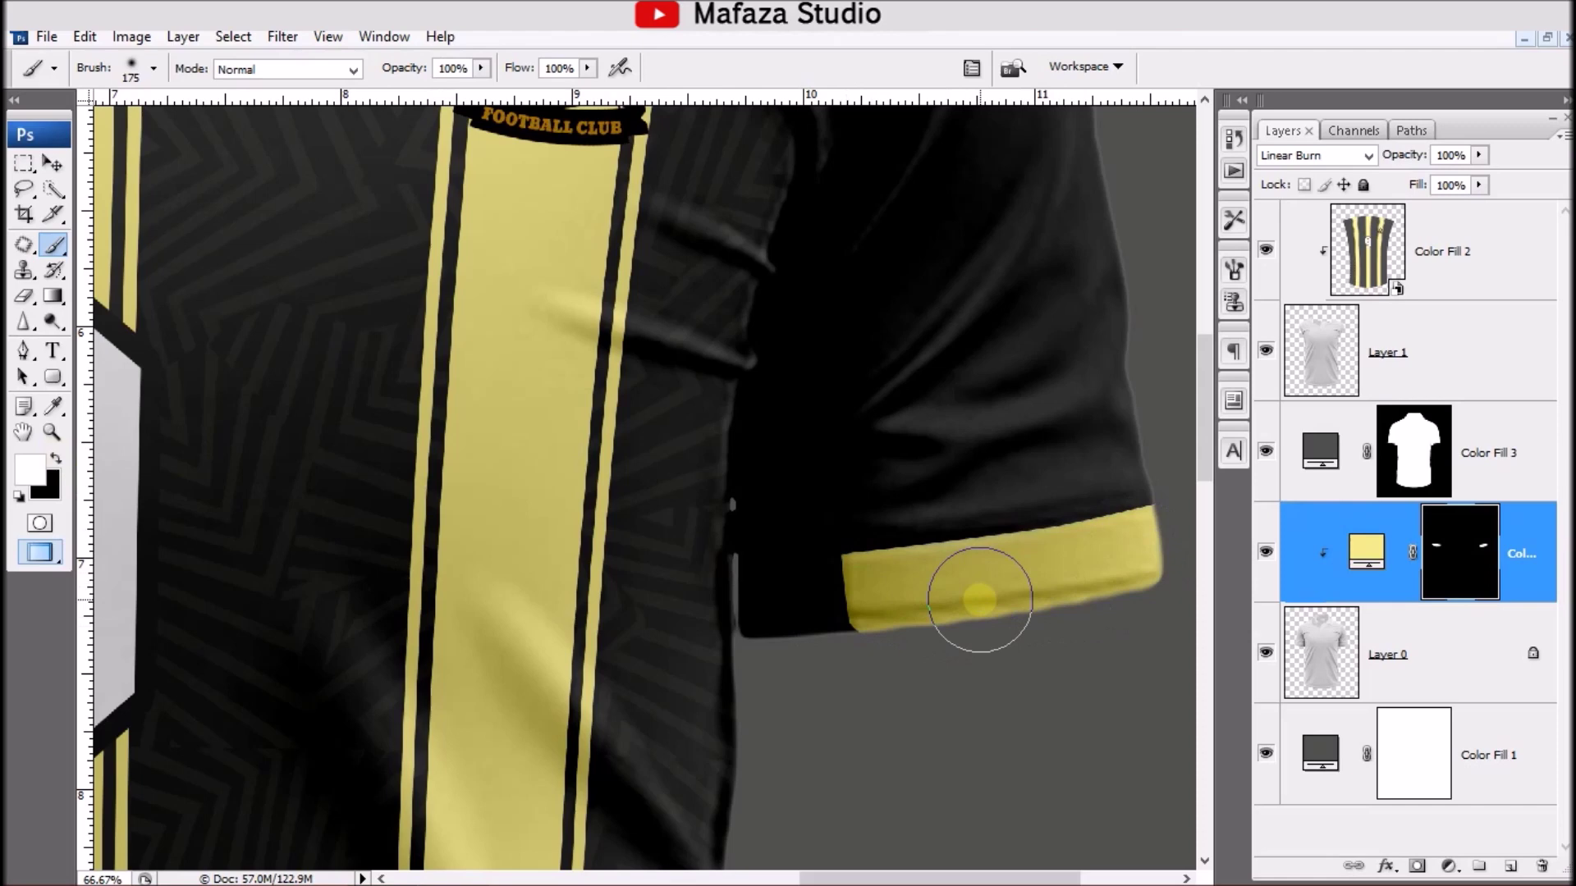
pyautogui.hotkey('ctrl', '0')
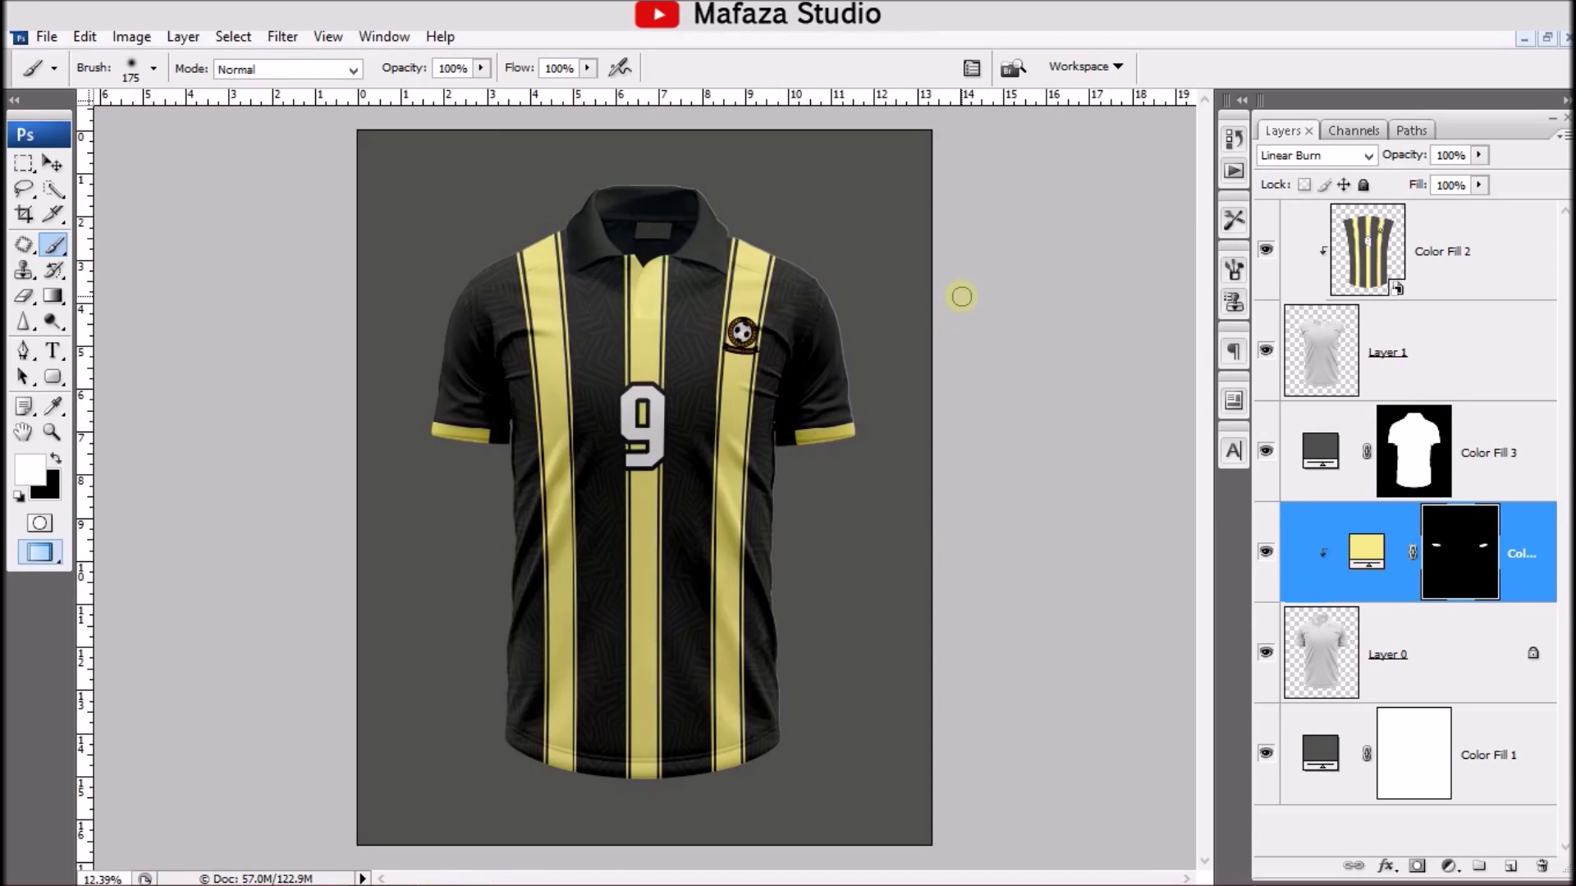
# Step: Warp Color Fill 2, pulling its top corners to the shoulders and left collar
pyautogui.press('v')
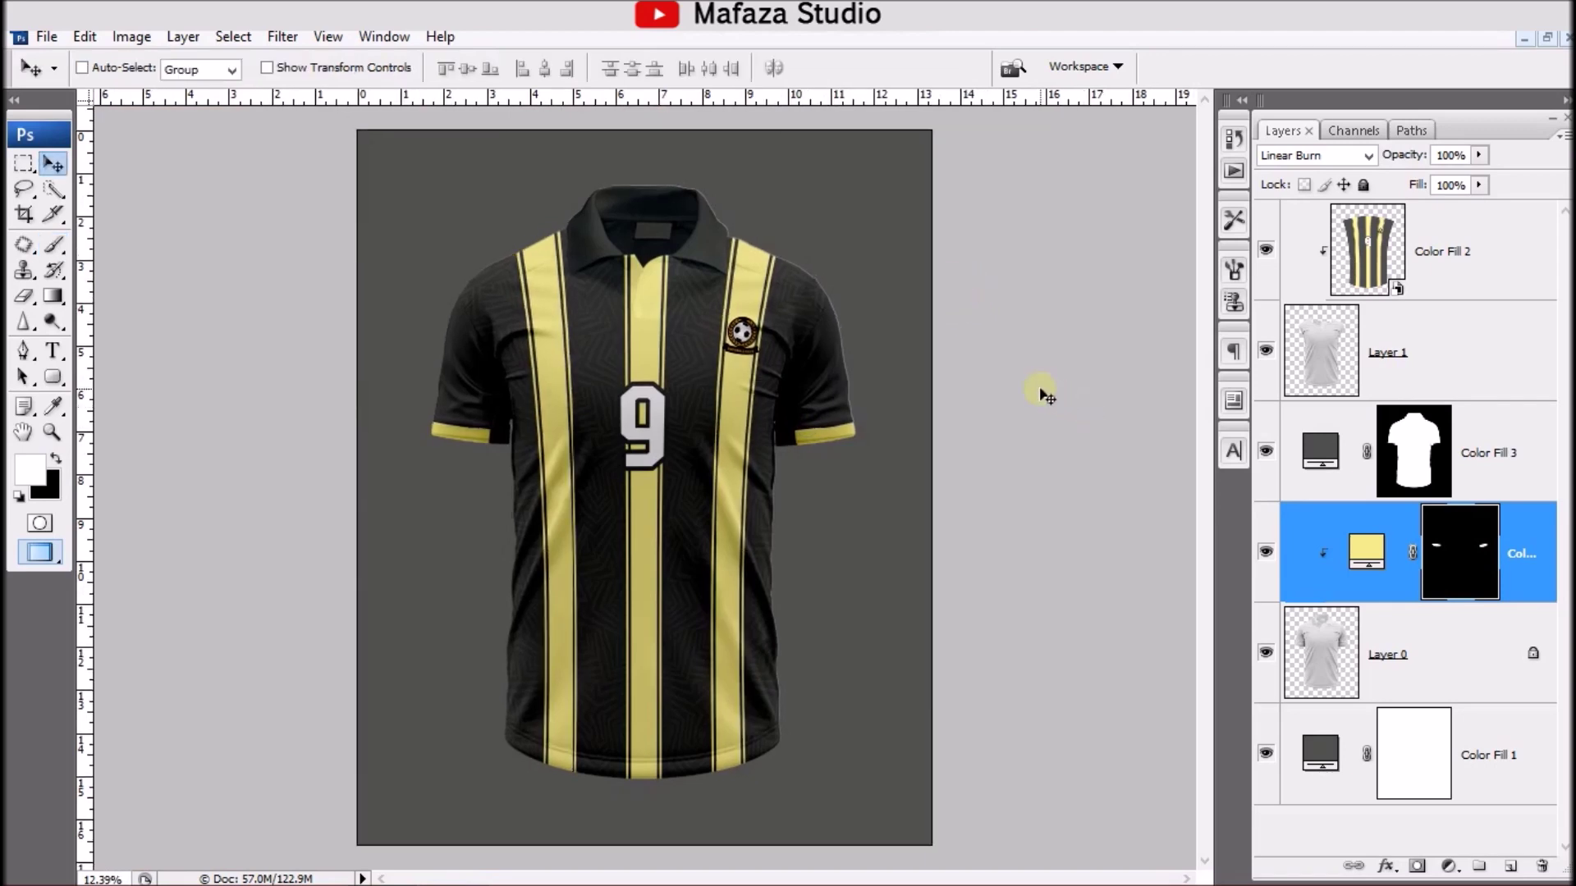
pyautogui.click(1362, 252)
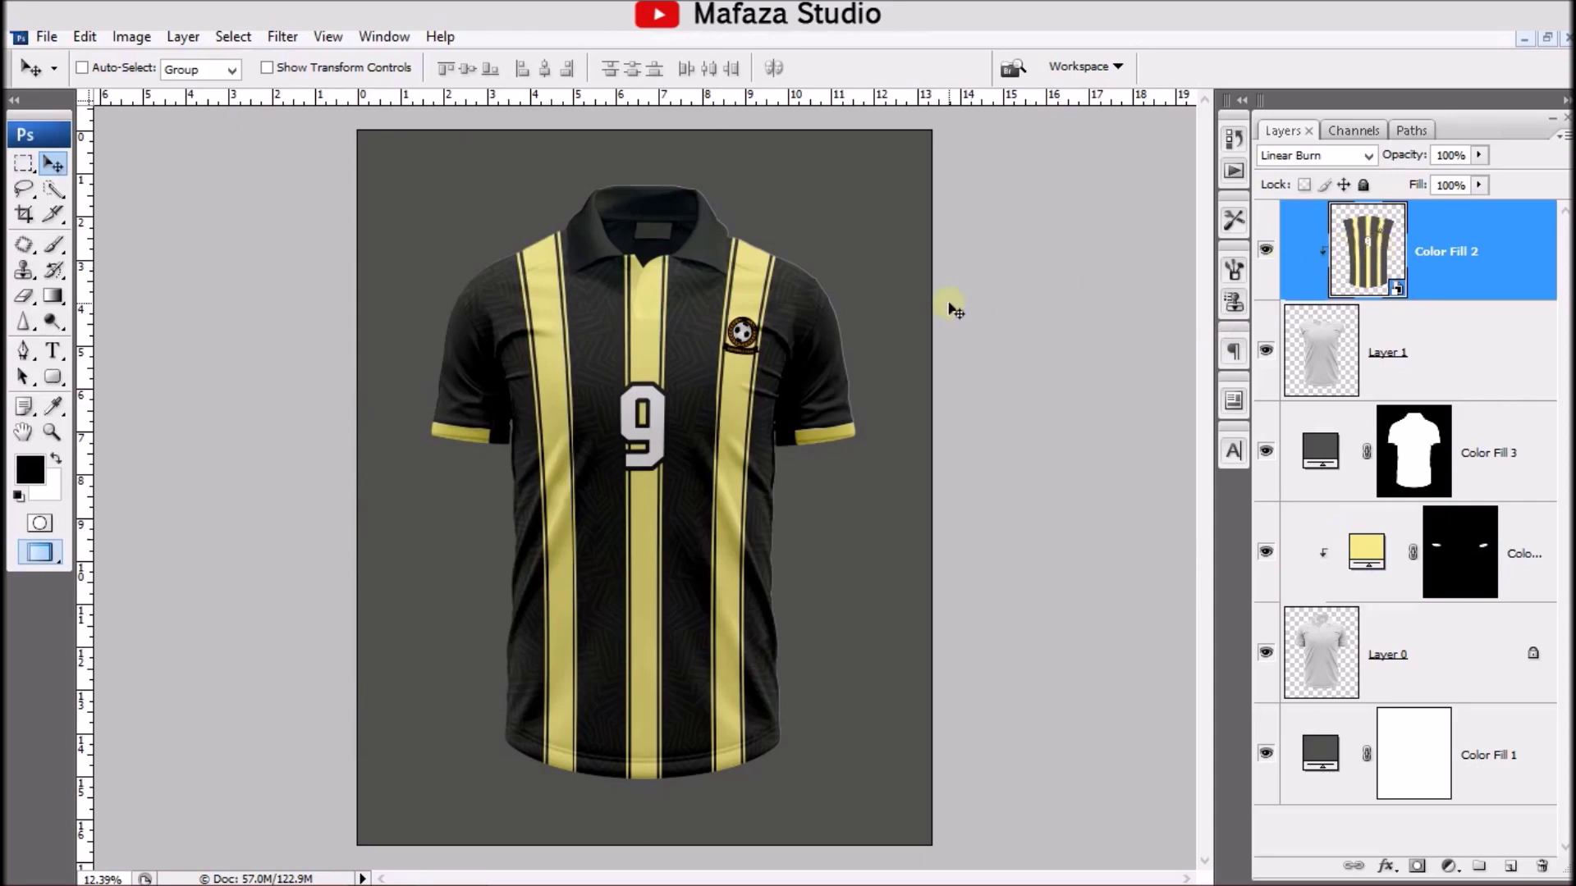
pyautogui.hotkey('ctrl', 't')
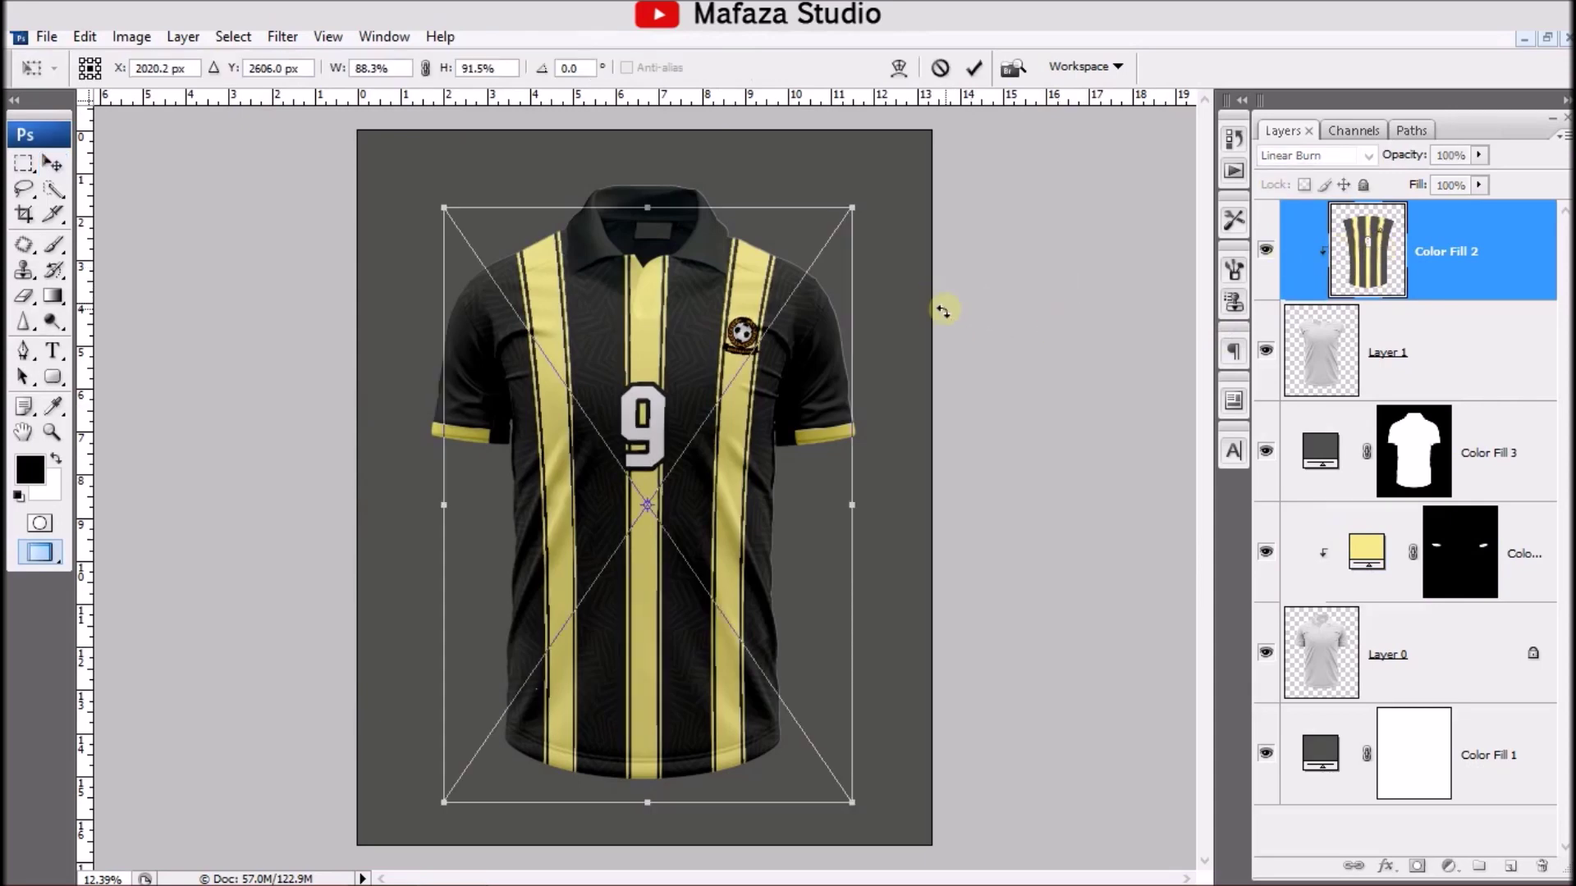
pyautogui.click(900, 67)
pyautogui.moveTo(852, 207)
pyautogui.mouseDown()
pyautogui.moveTo(855, 261)
pyautogui.moveTo(858, 245)
pyautogui.mouseUp()
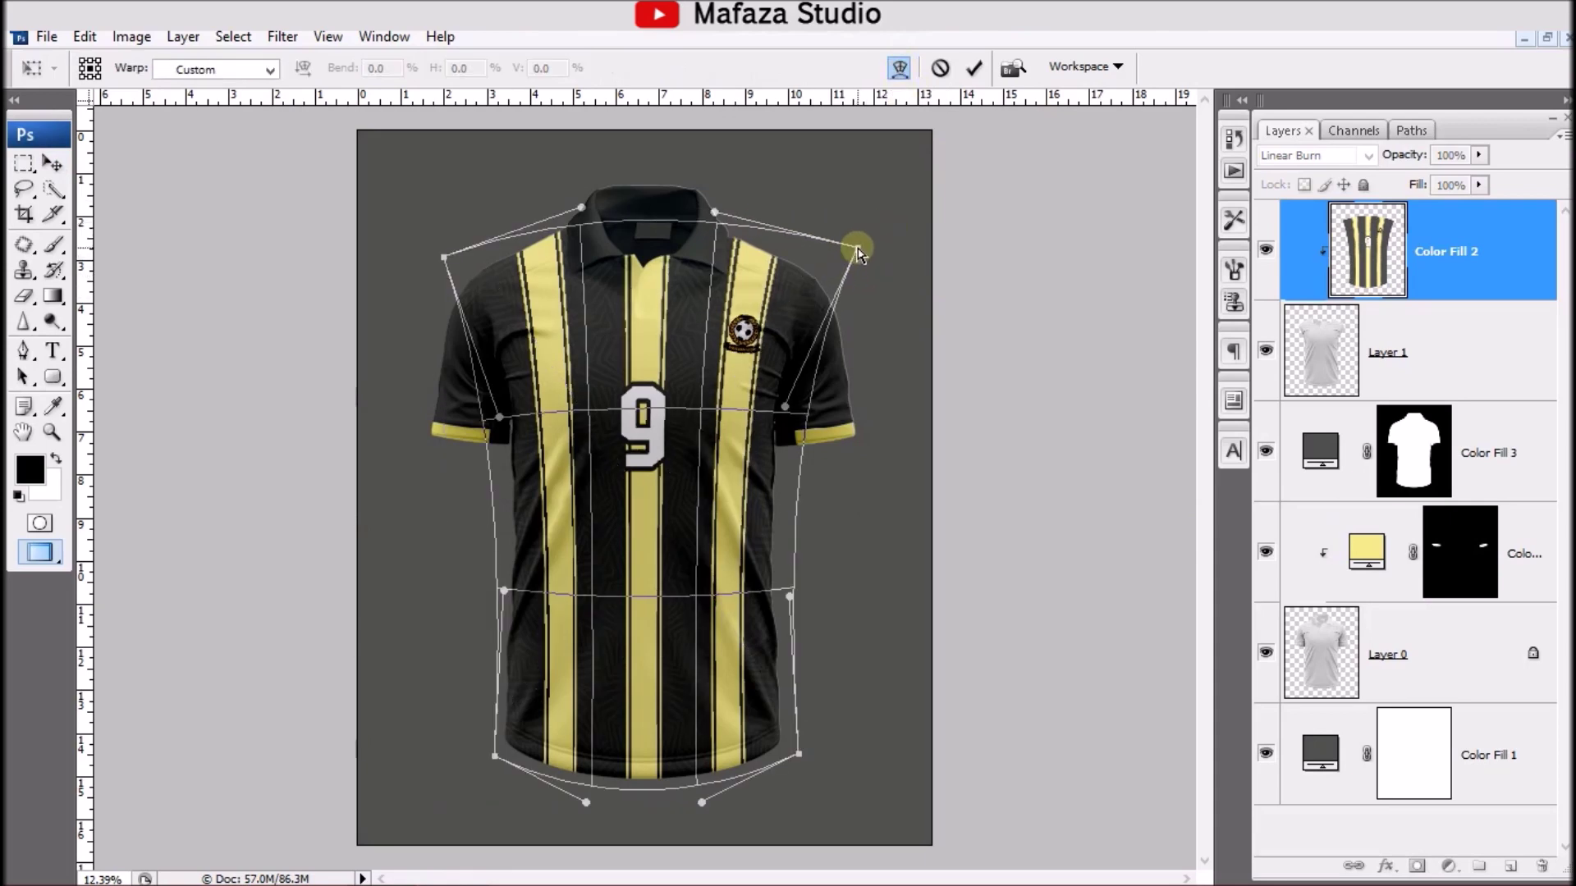
pyautogui.moveTo(439, 261); pyautogui.dragTo(444, 256)
pyautogui.moveTo(580, 210); pyautogui.dragTo(580, 222)
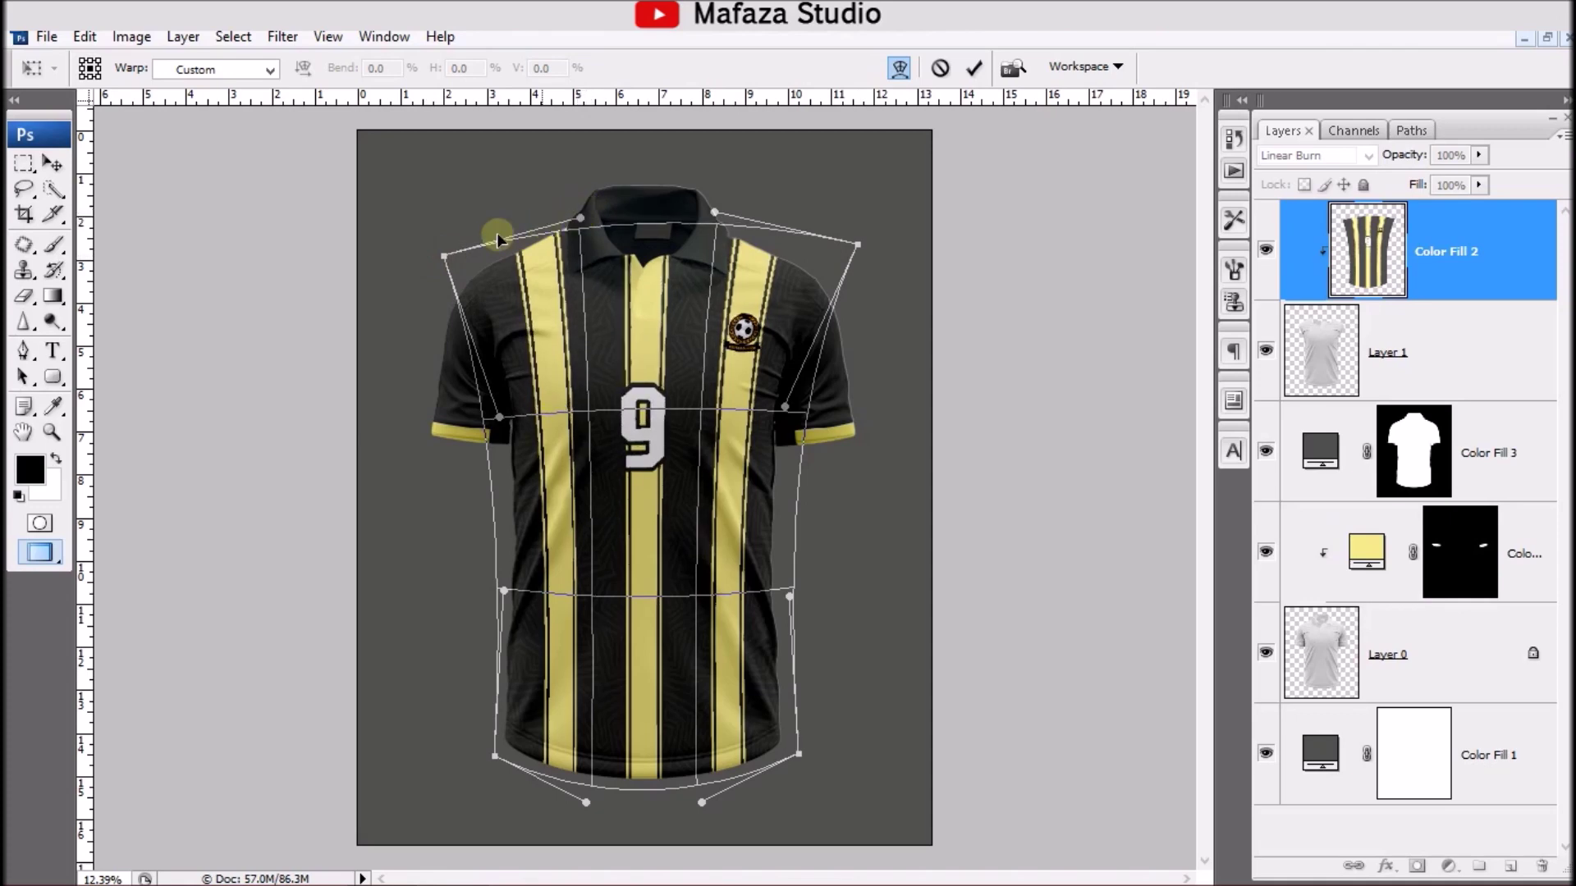
pyautogui.moveTo(580, 223); pyautogui.dragTo(562, 210)
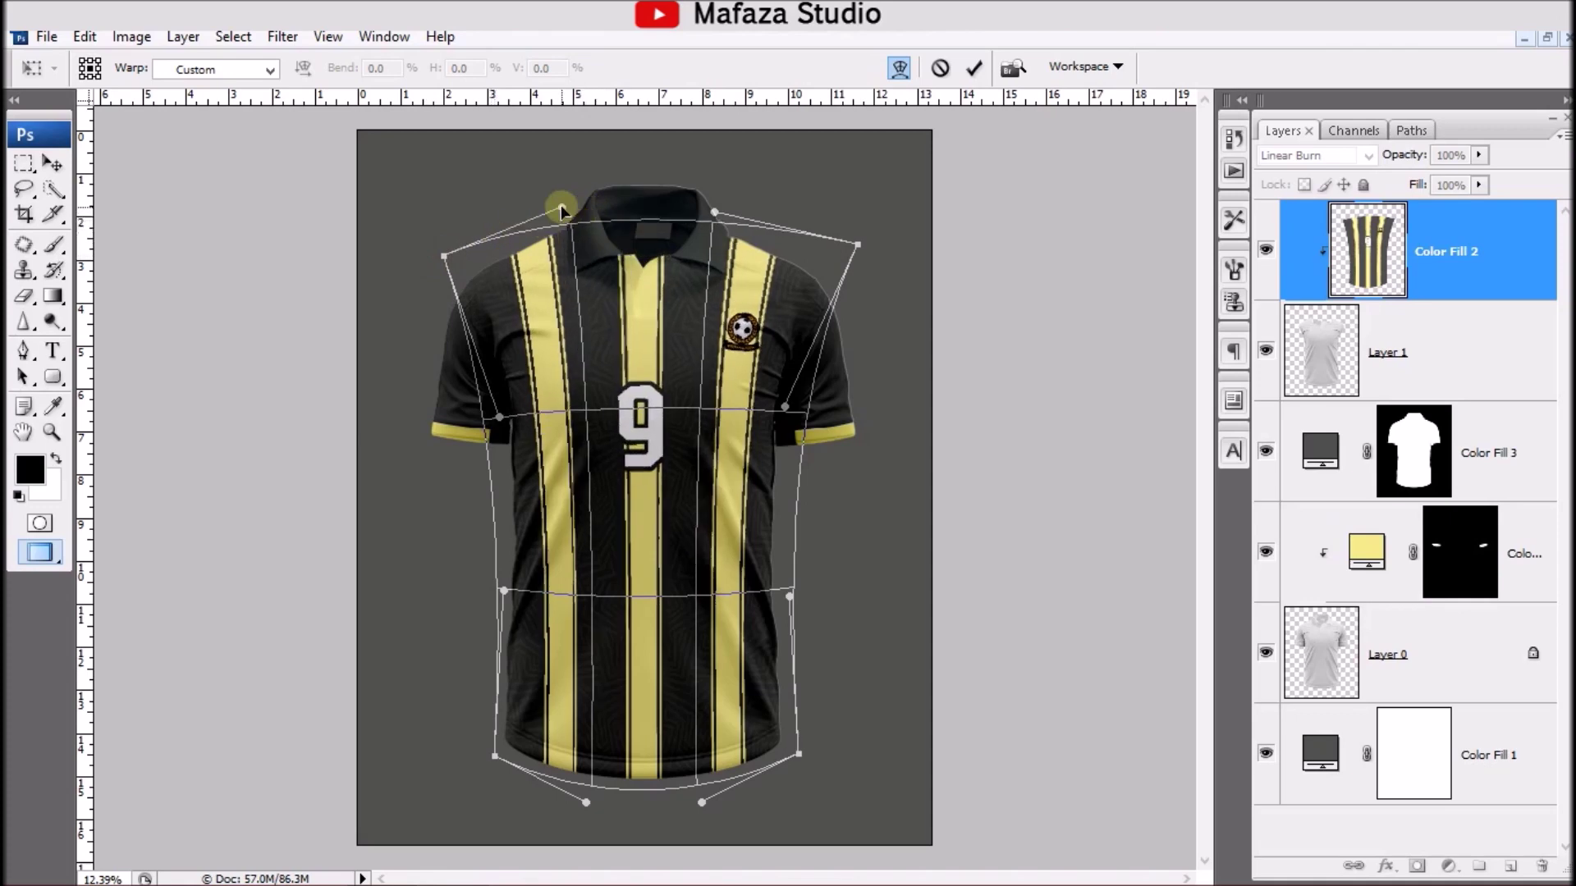
# Step: Refine the stripe warp at the collar, shoulders and hem, then commit it
pyautogui.moveTo(857, 245); pyautogui.dragTo(861, 240)
pyautogui.moveTo(445, 258); pyautogui.dragTo(449, 251)
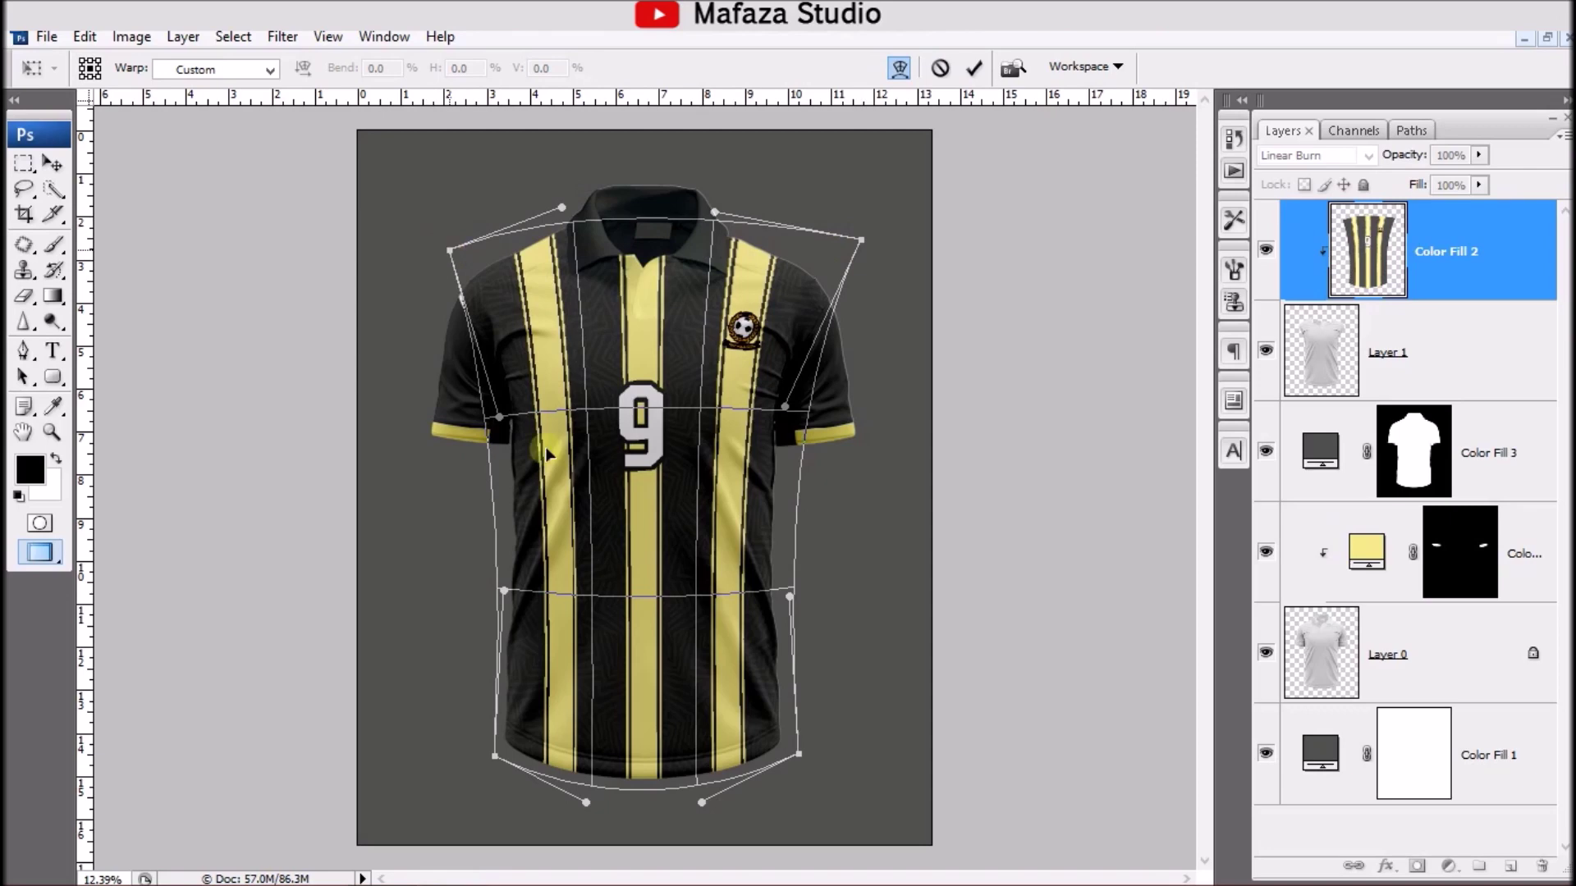
pyautogui.moveTo(490, 761); pyautogui.dragTo(478, 751)
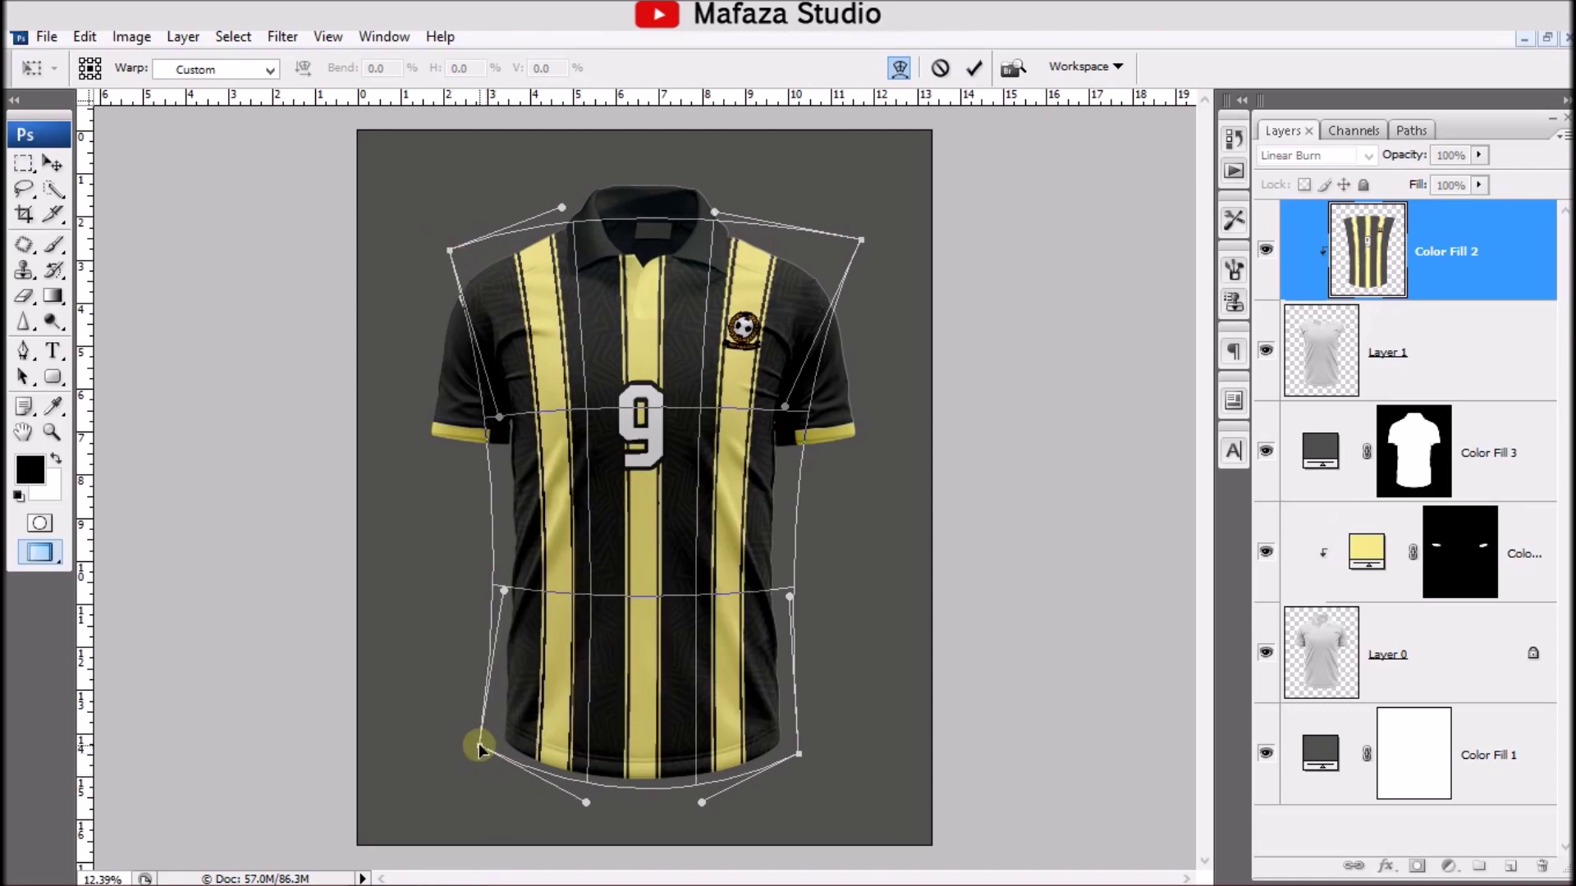
pyautogui.moveTo(801, 759); pyautogui.dragTo(806, 748)
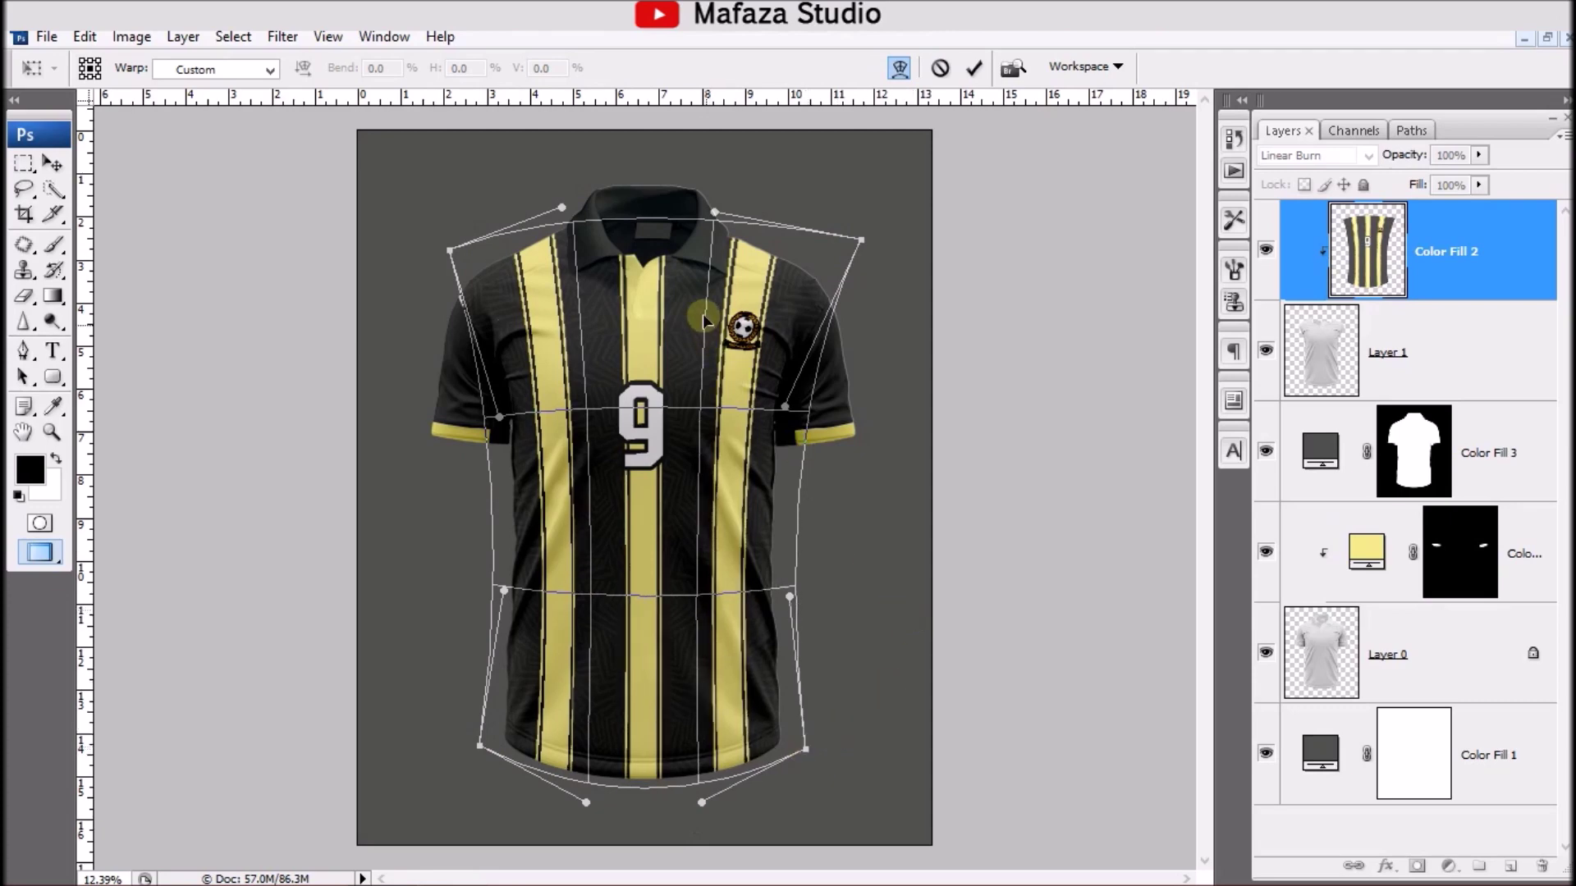
pyautogui.moveTo(561, 208); pyautogui.dragTo(562, 227)
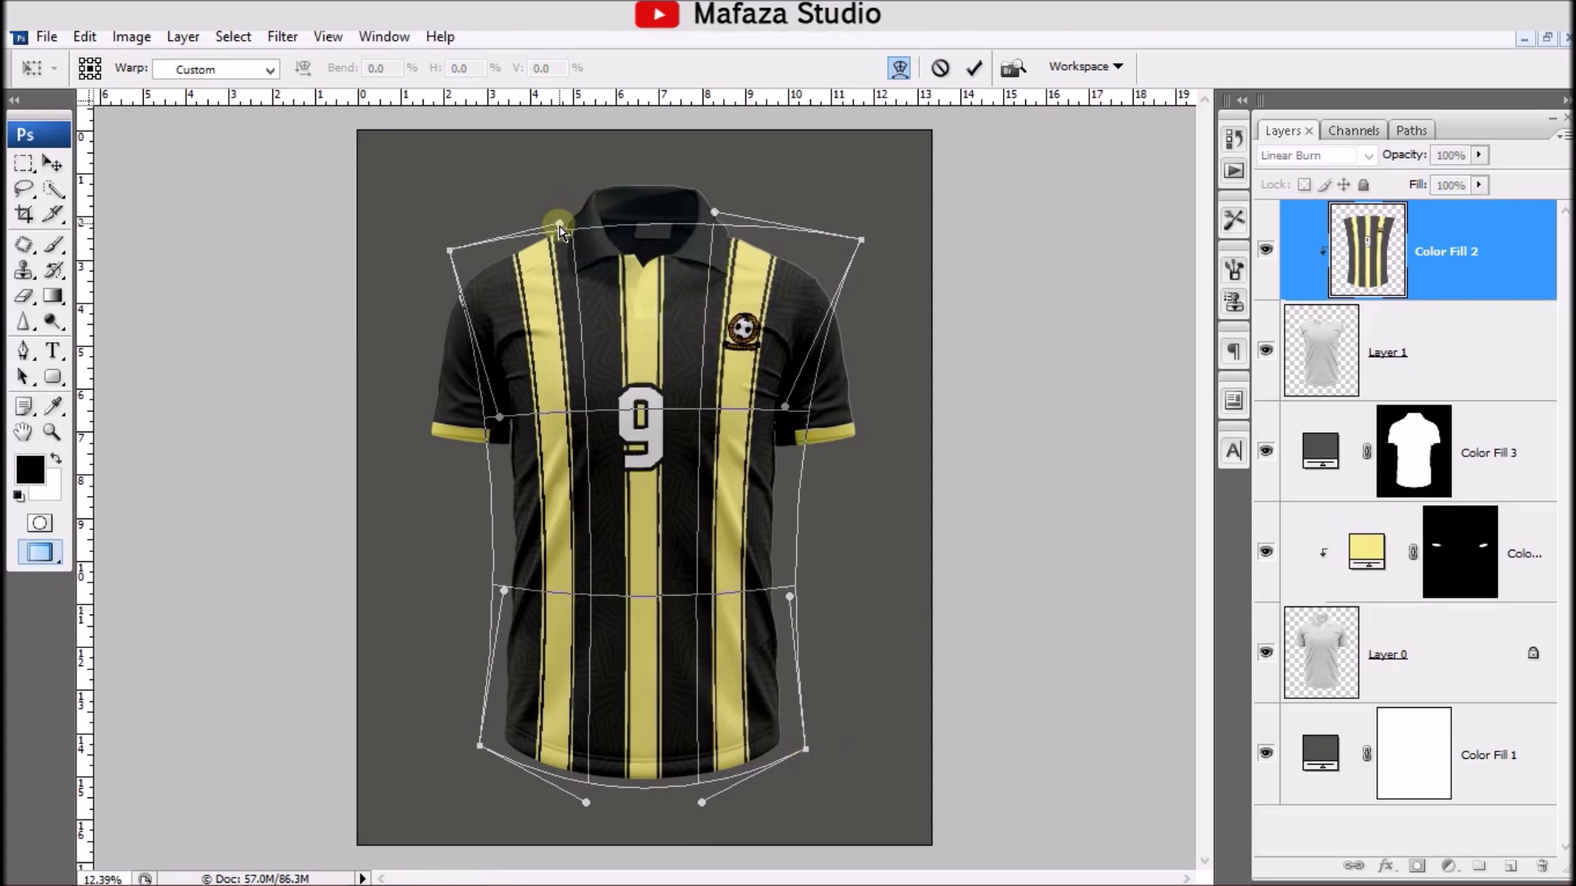
pyautogui.moveTo(716, 212); pyautogui.dragTo(700, 222)
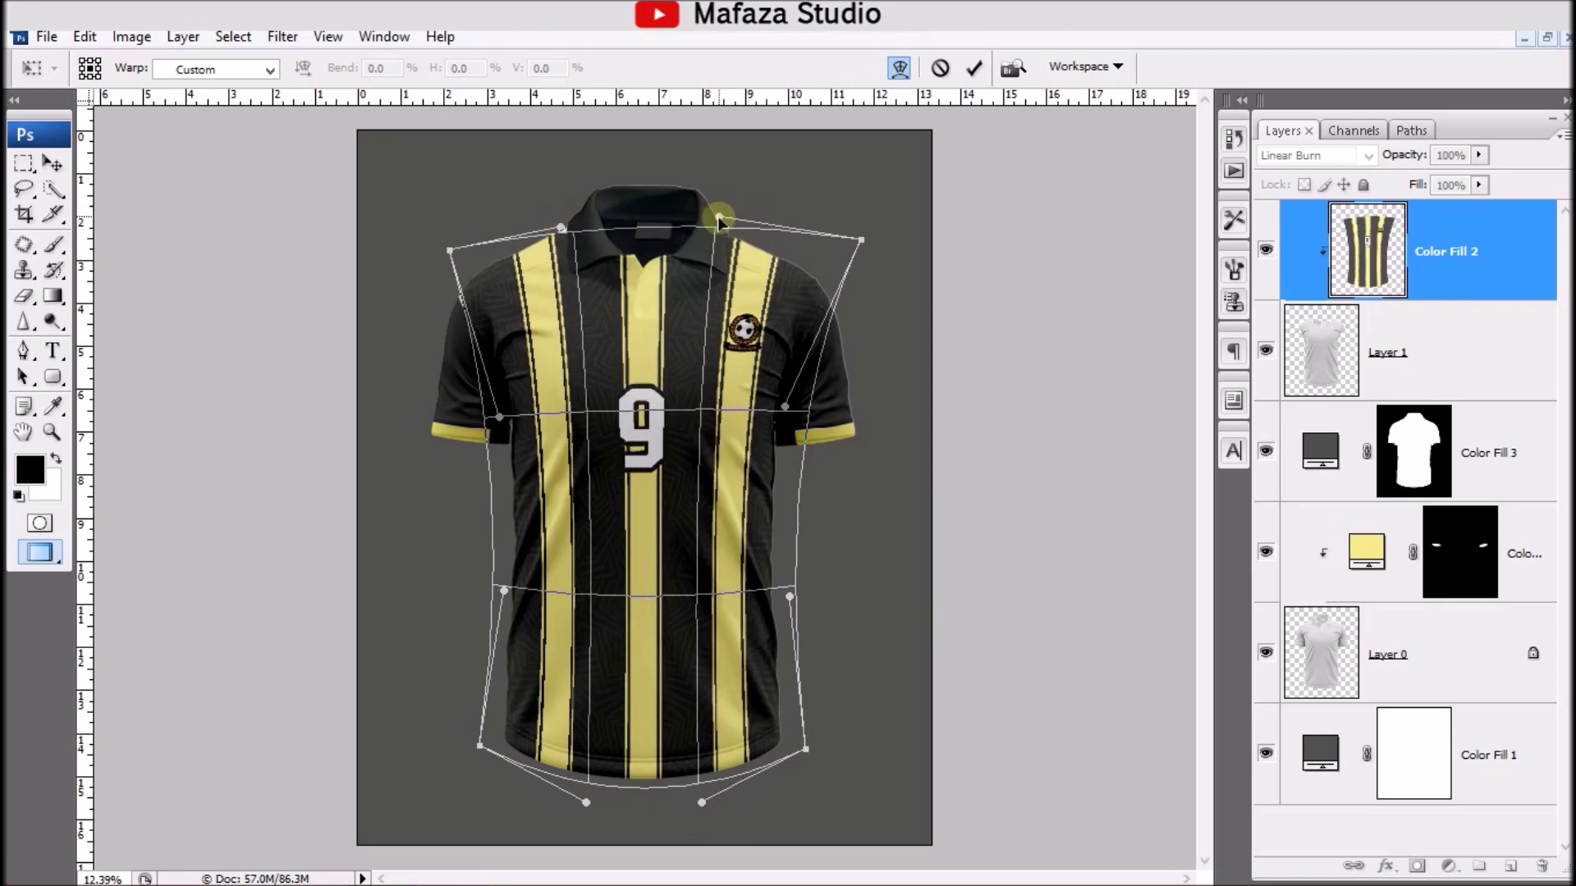
pyautogui.moveTo(700, 223); pyautogui.dragTo(706, 224)
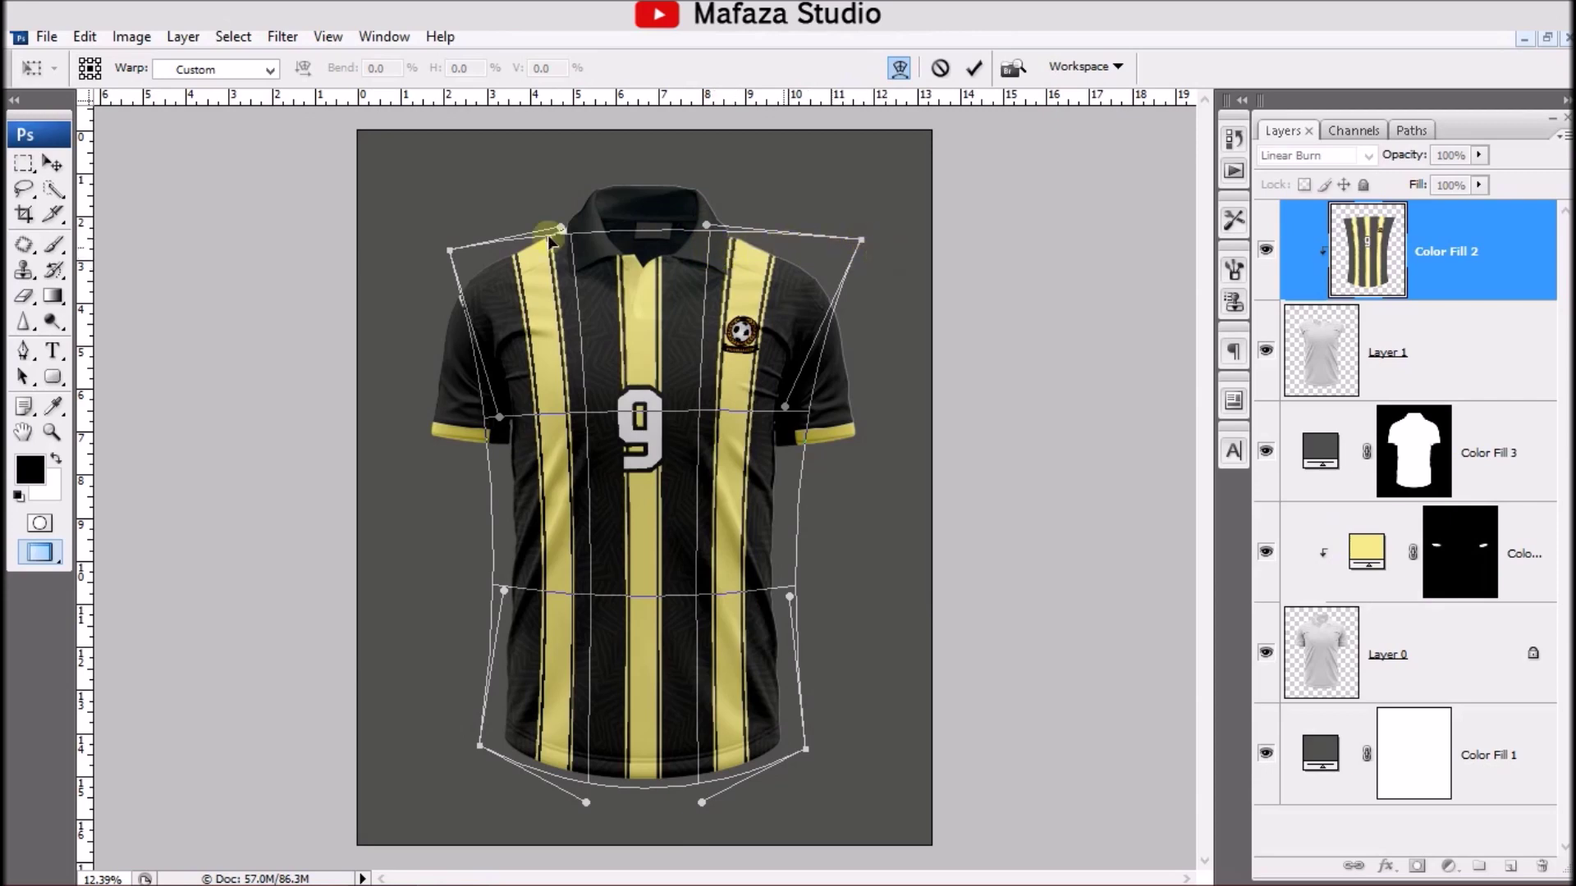
pyautogui.moveTo(450, 255); pyautogui.dragTo(443, 257)
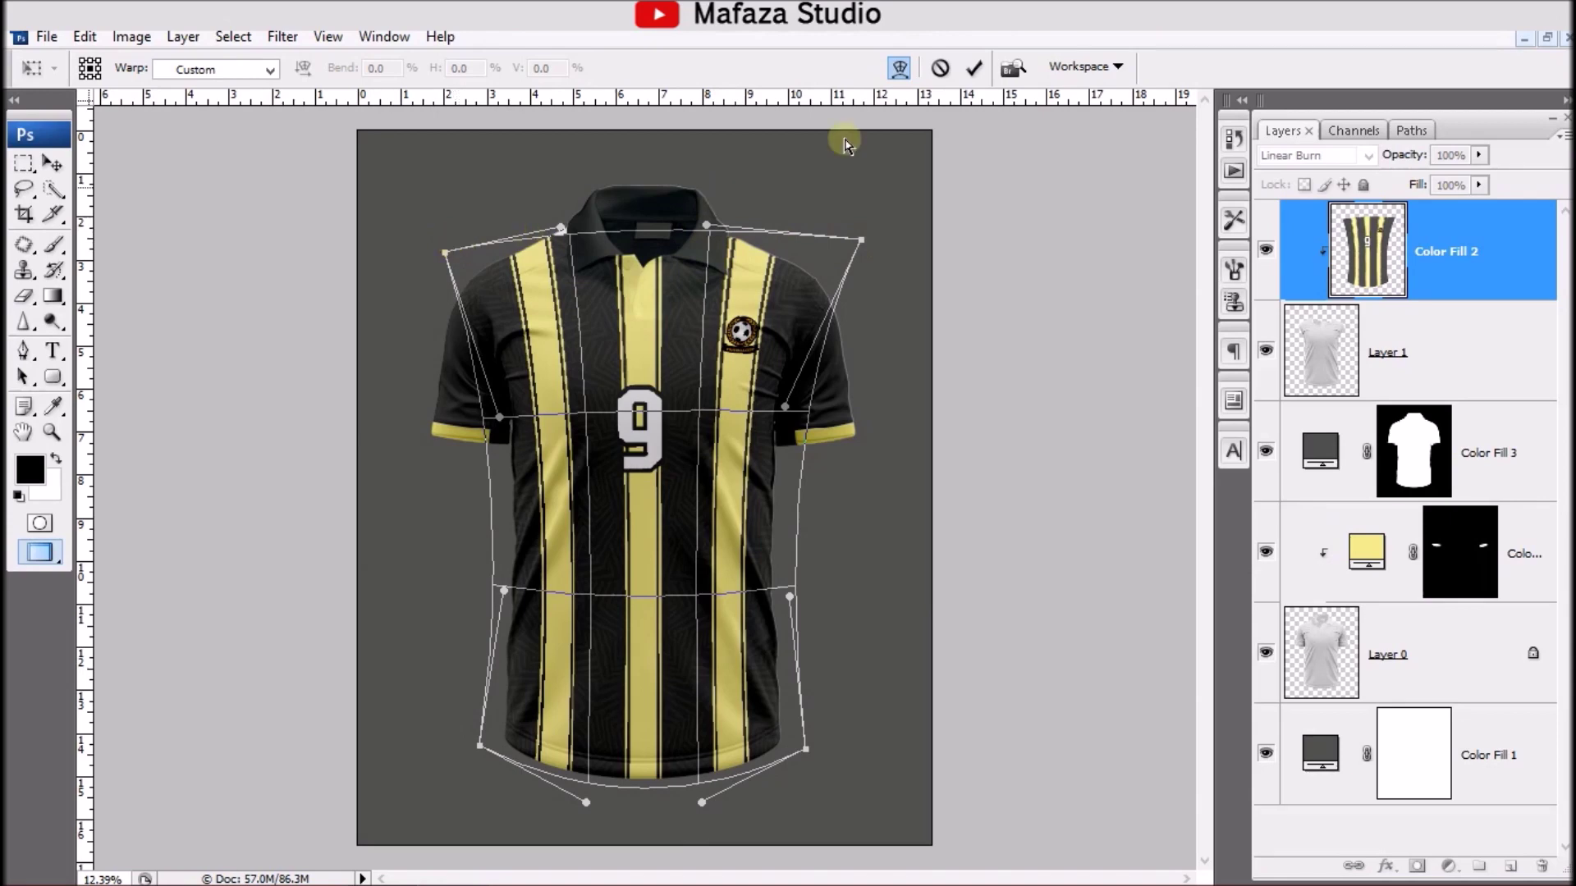
pyautogui.click(975, 70)
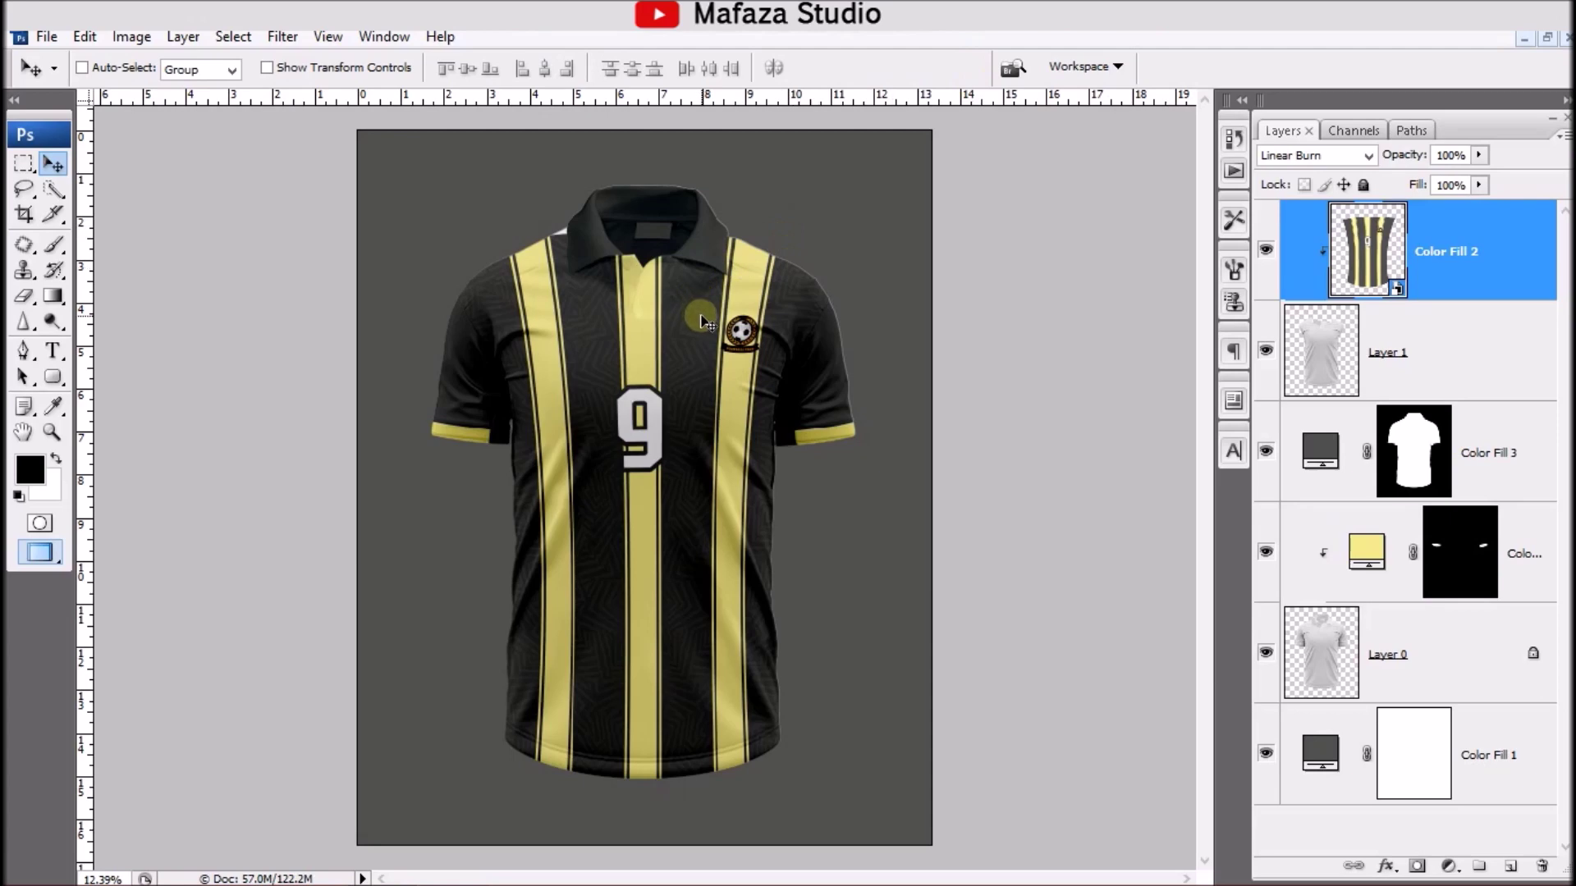
# Step: Put the stripe layer back into warp mode and nudge the stripes near the left collar
pyautogui.hotkey('ctrl', 't')
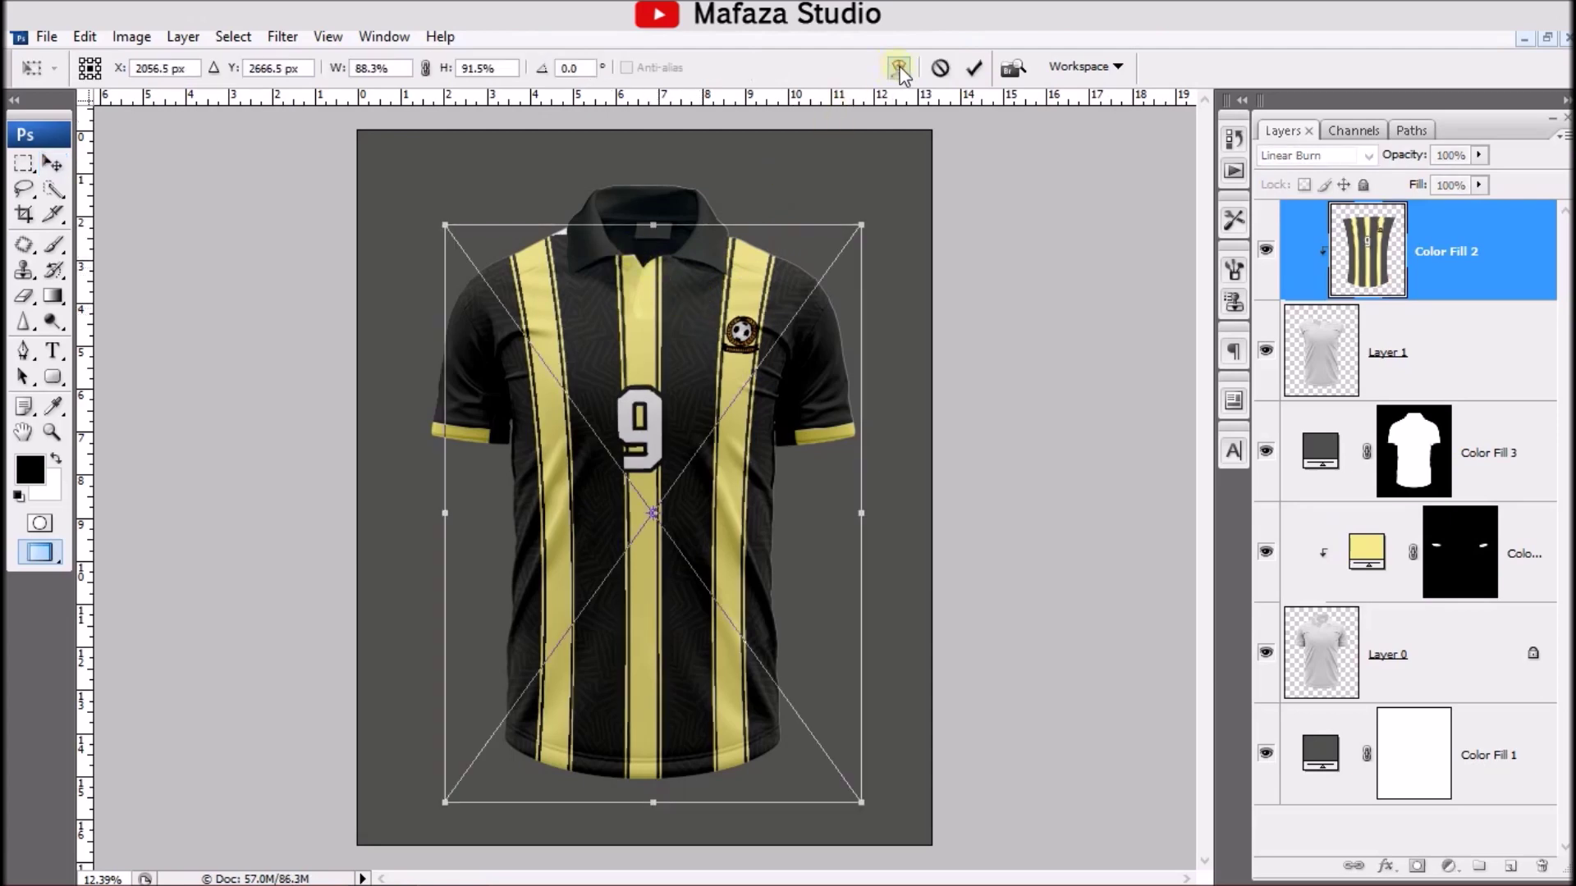
pyautogui.click(899, 69)
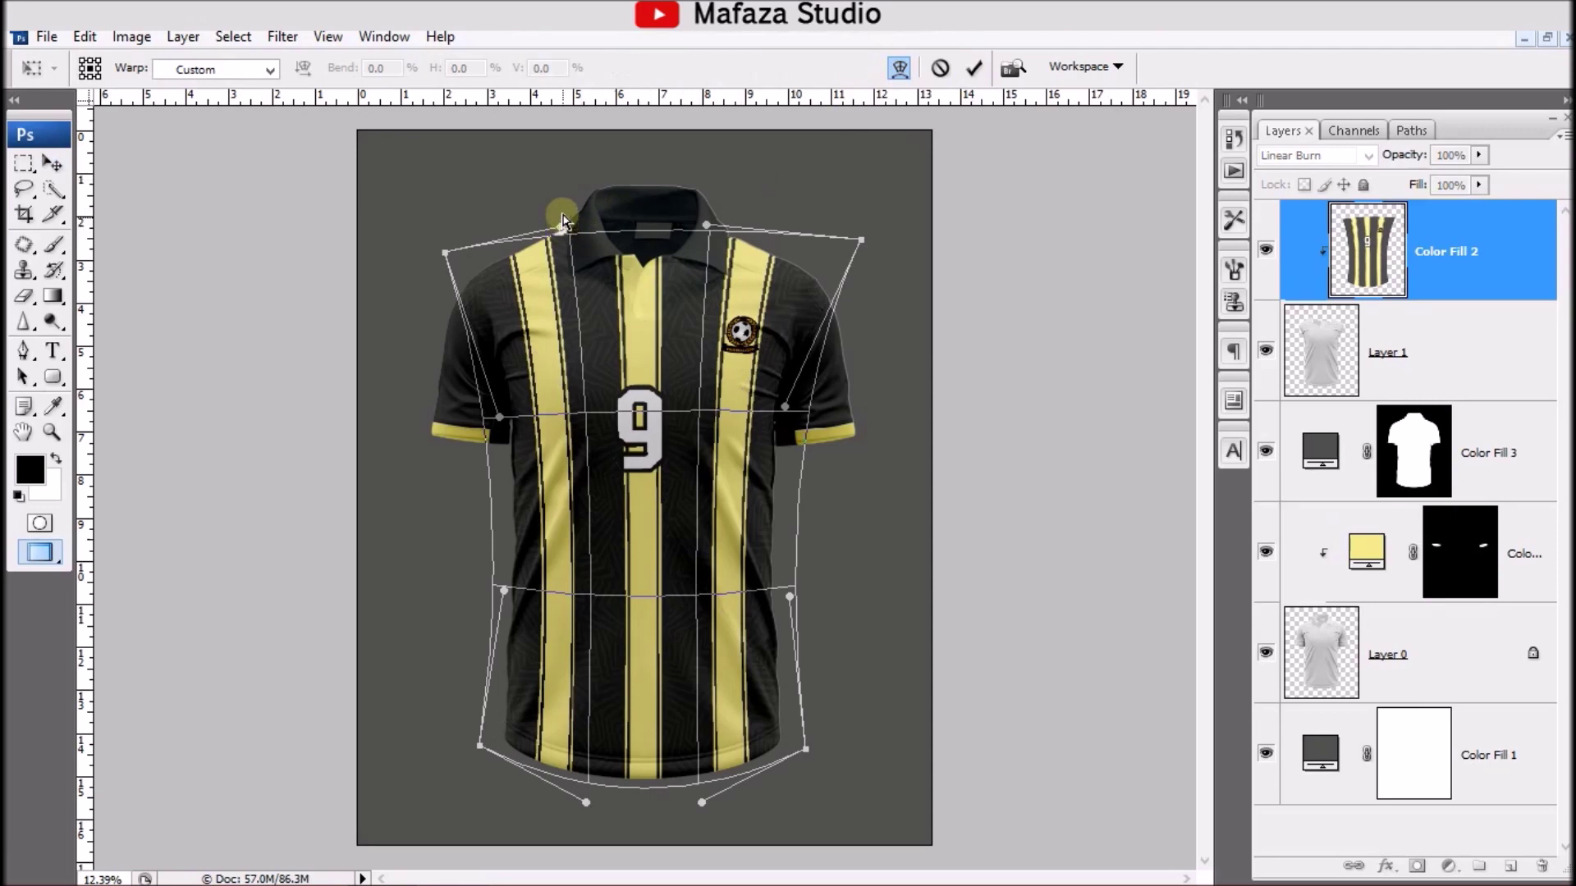
pyautogui.moveTo(562, 220); pyautogui.dragTo(576, 213)
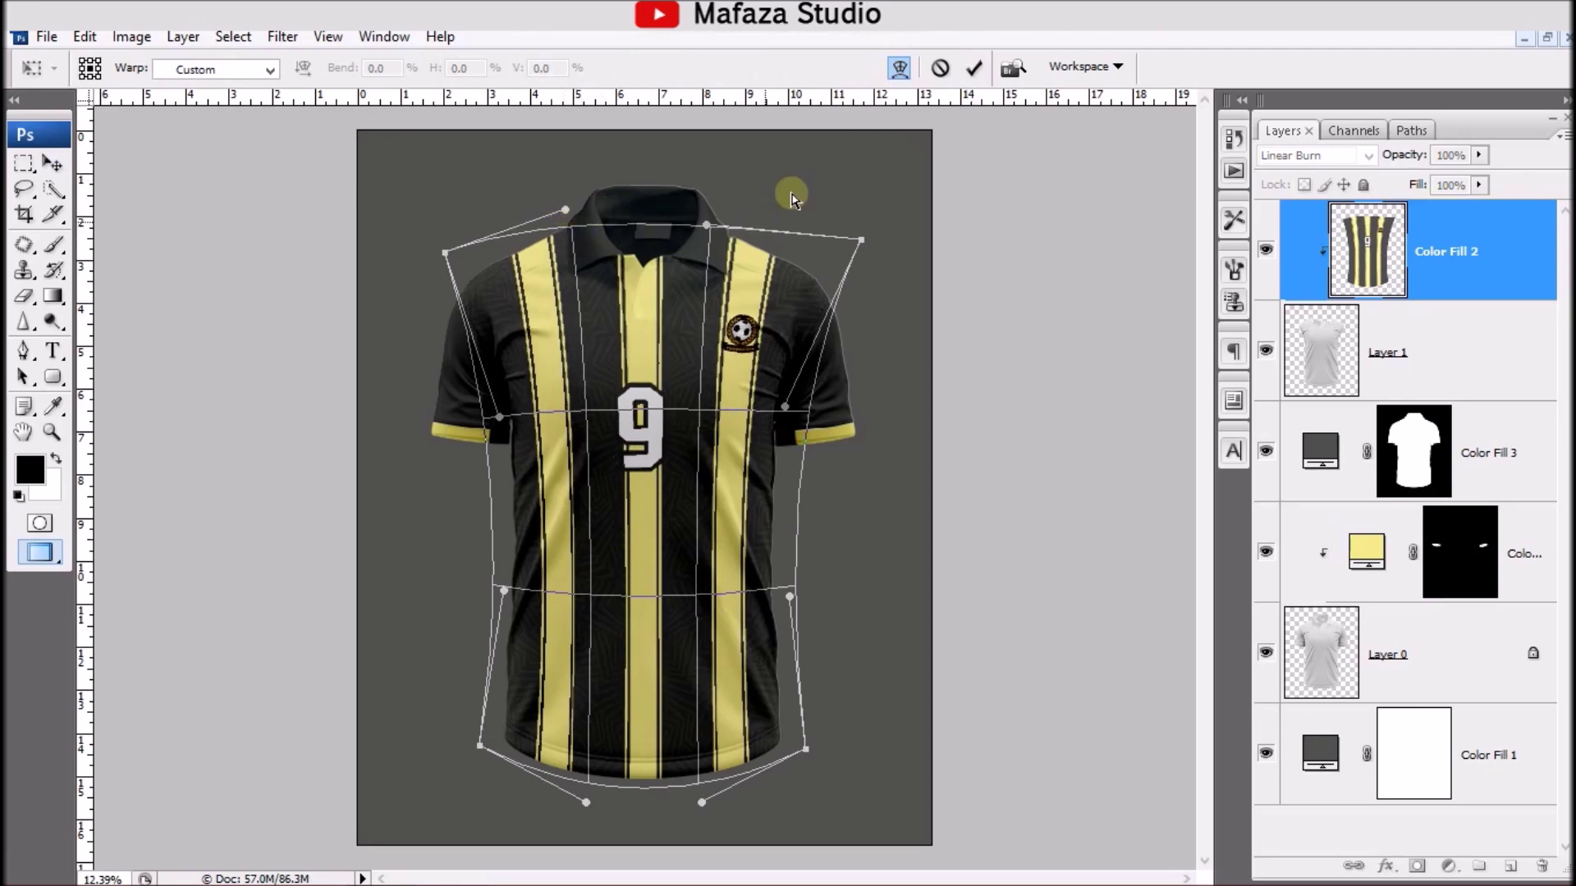
# Step: Curve the right-side and badge-area stripes slightly downward, then commit the warp
pyautogui.hotkey('ctrl', '+')
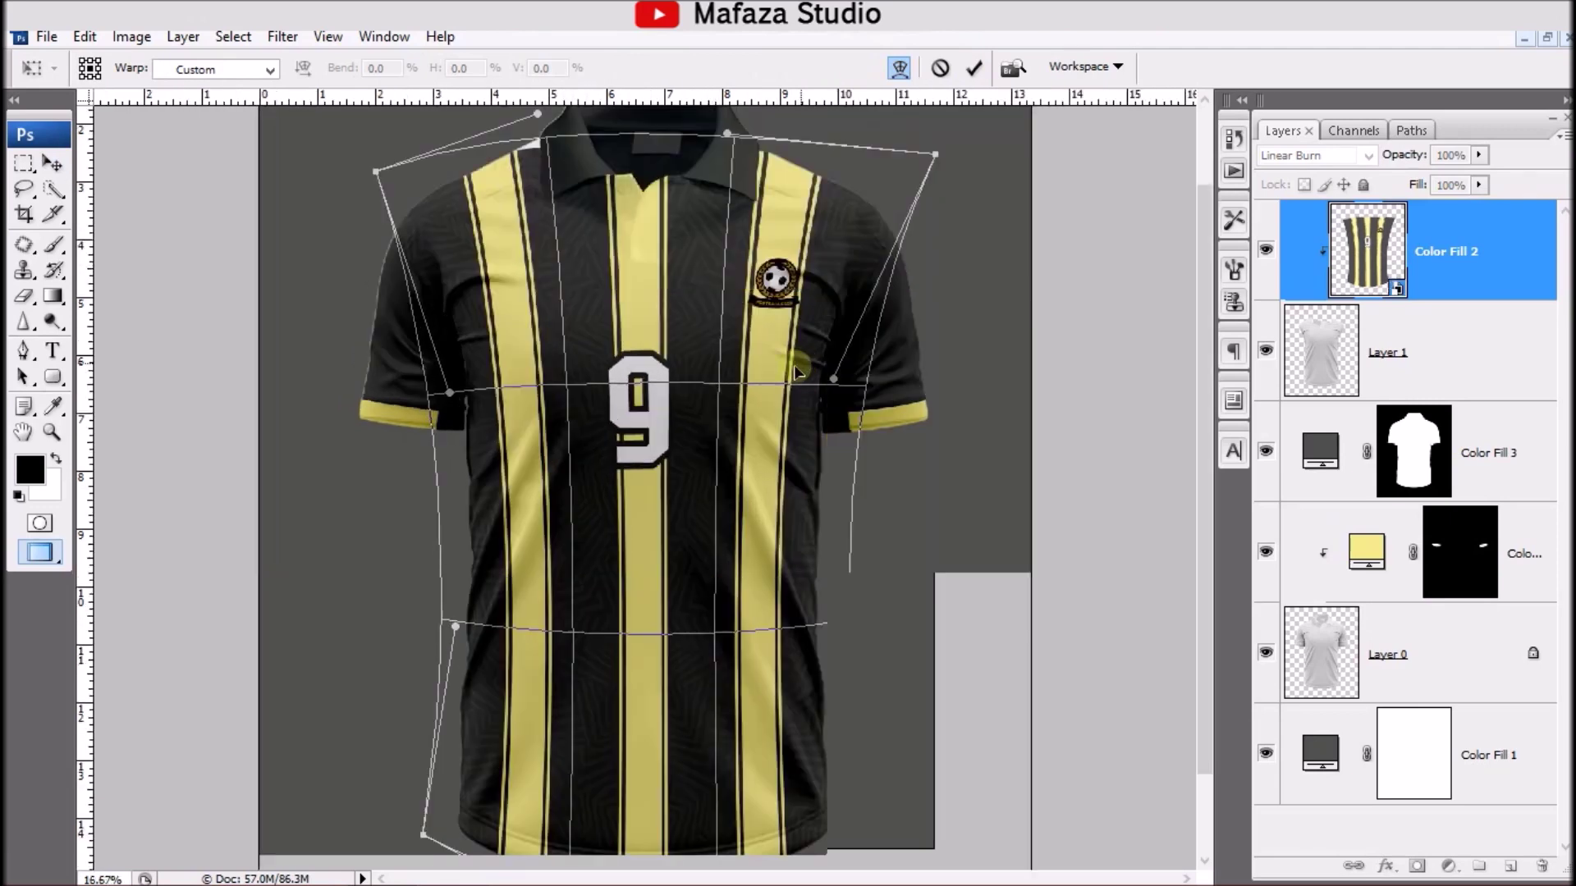
pyautogui.scroll(3, 692, 408)
pyautogui.hotkey('ctrl', '+')
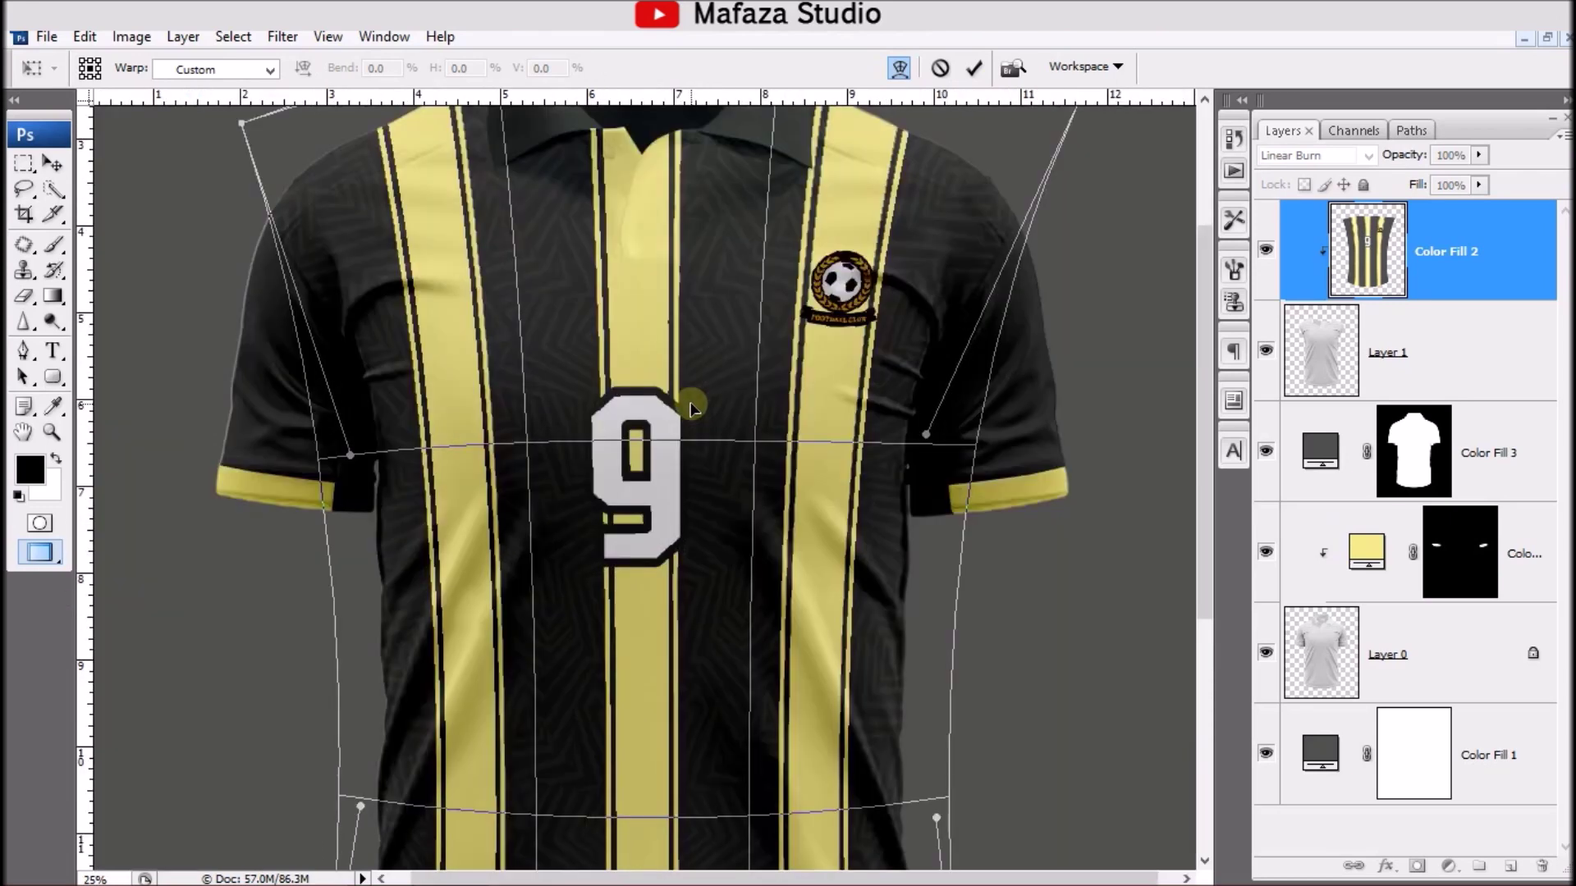
pyautogui.scroll(-1, 749, 469)
pyautogui.scroll(1, 751, 474)
pyautogui.moveTo(922, 433); pyautogui.dragTo(919, 448)
pyautogui.moveTo(860, 316); pyautogui.dragTo(859, 322)
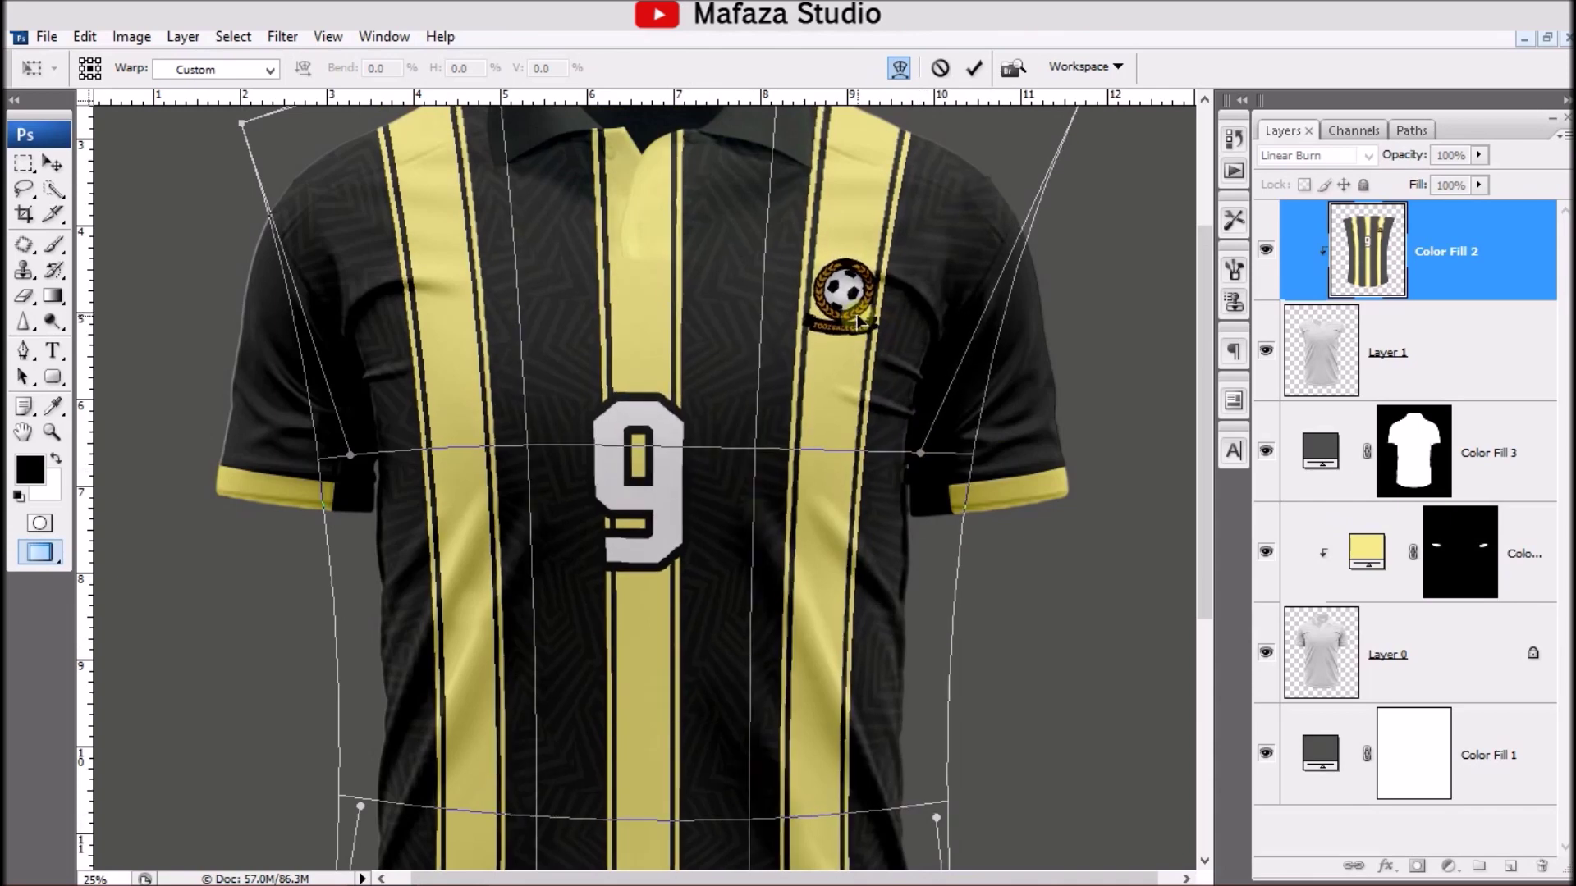
pyautogui.hotkey('ctrl', '+')
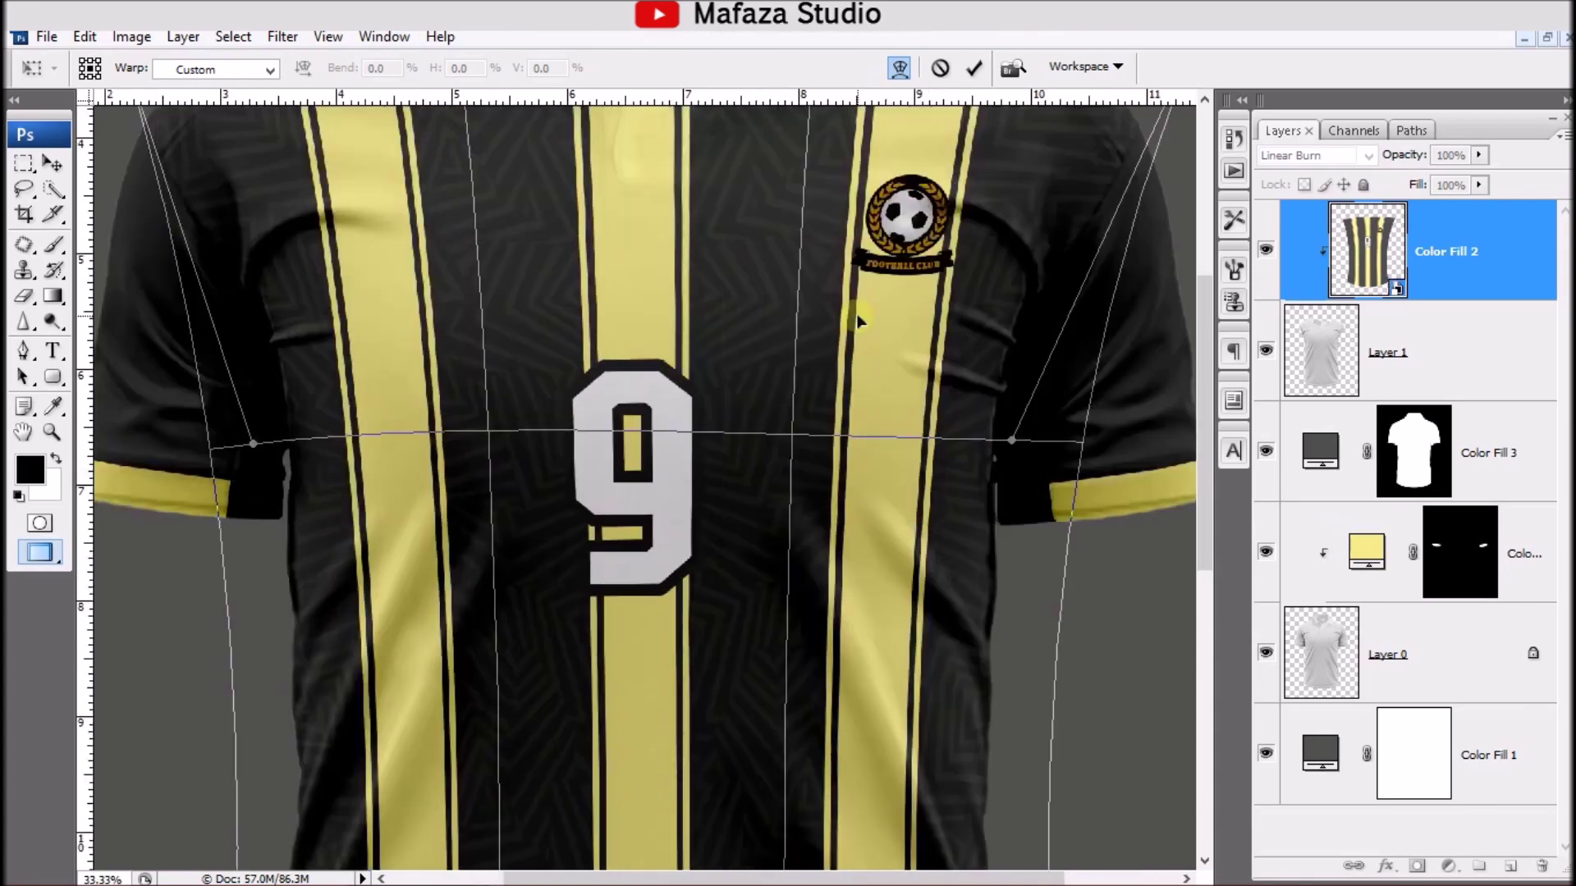
pyautogui.hotkey('ctrl', '-')
pyautogui.hotkey('ctrl', '-')
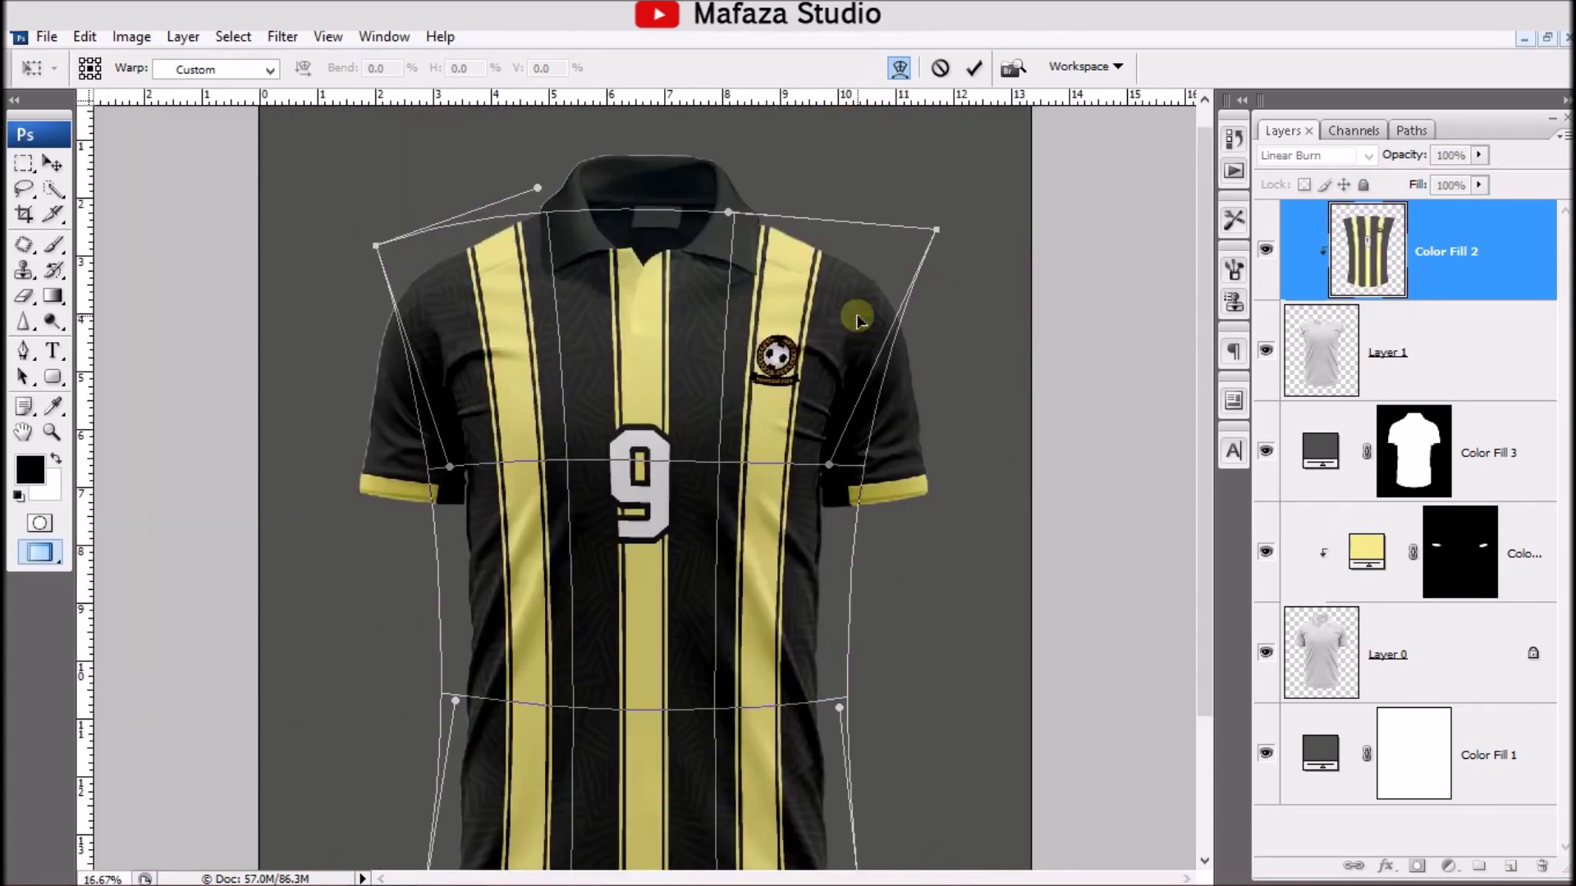
pyautogui.hotkey('ctrl', '-')
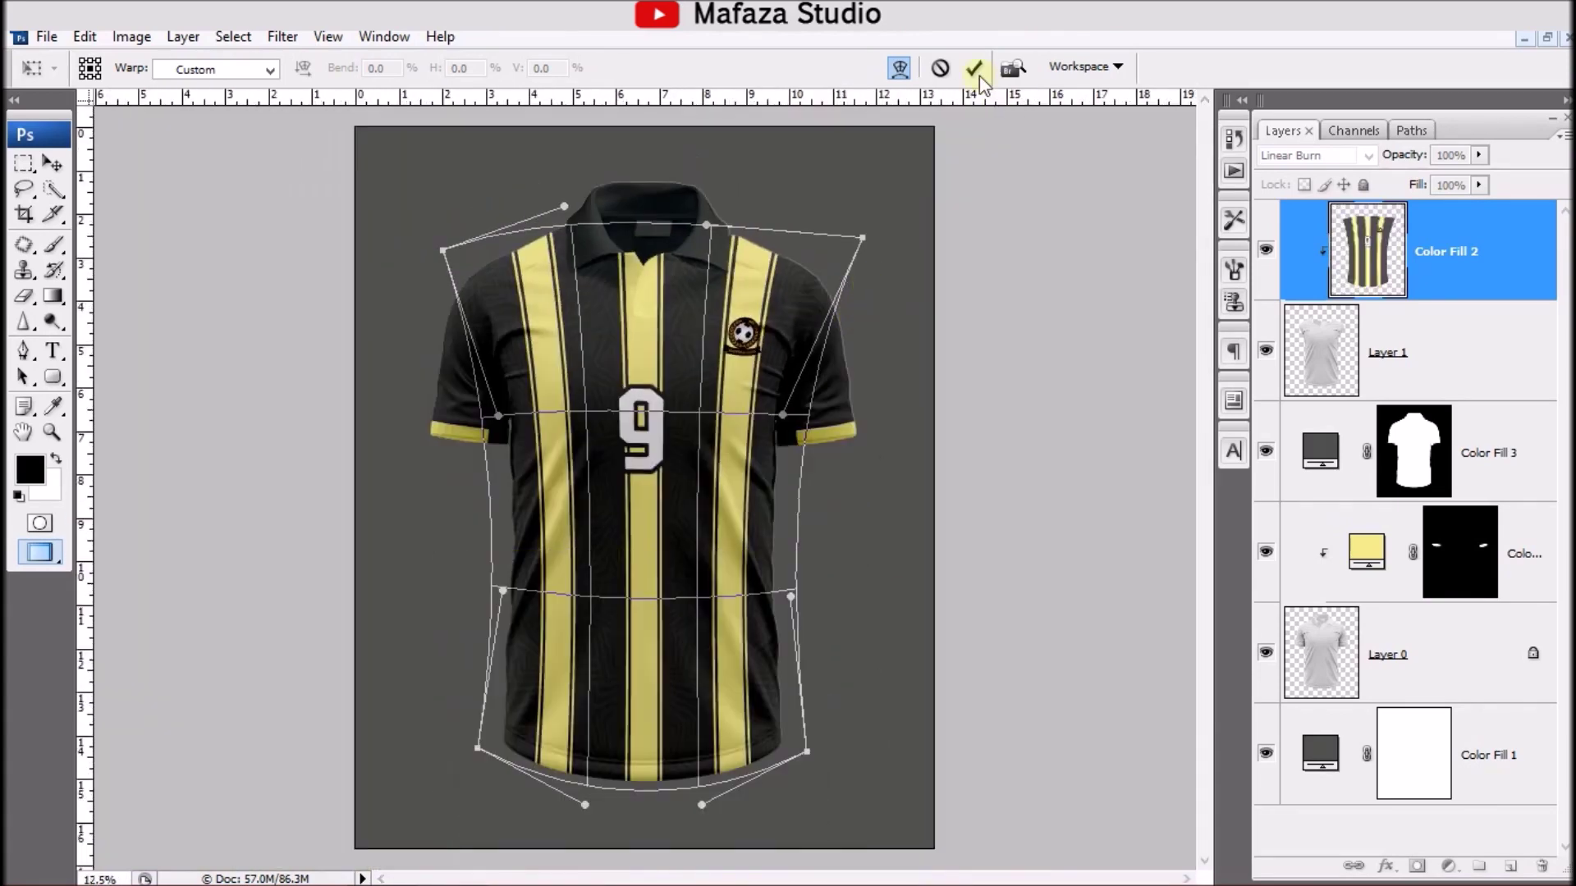
pyautogui.click(972, 69)
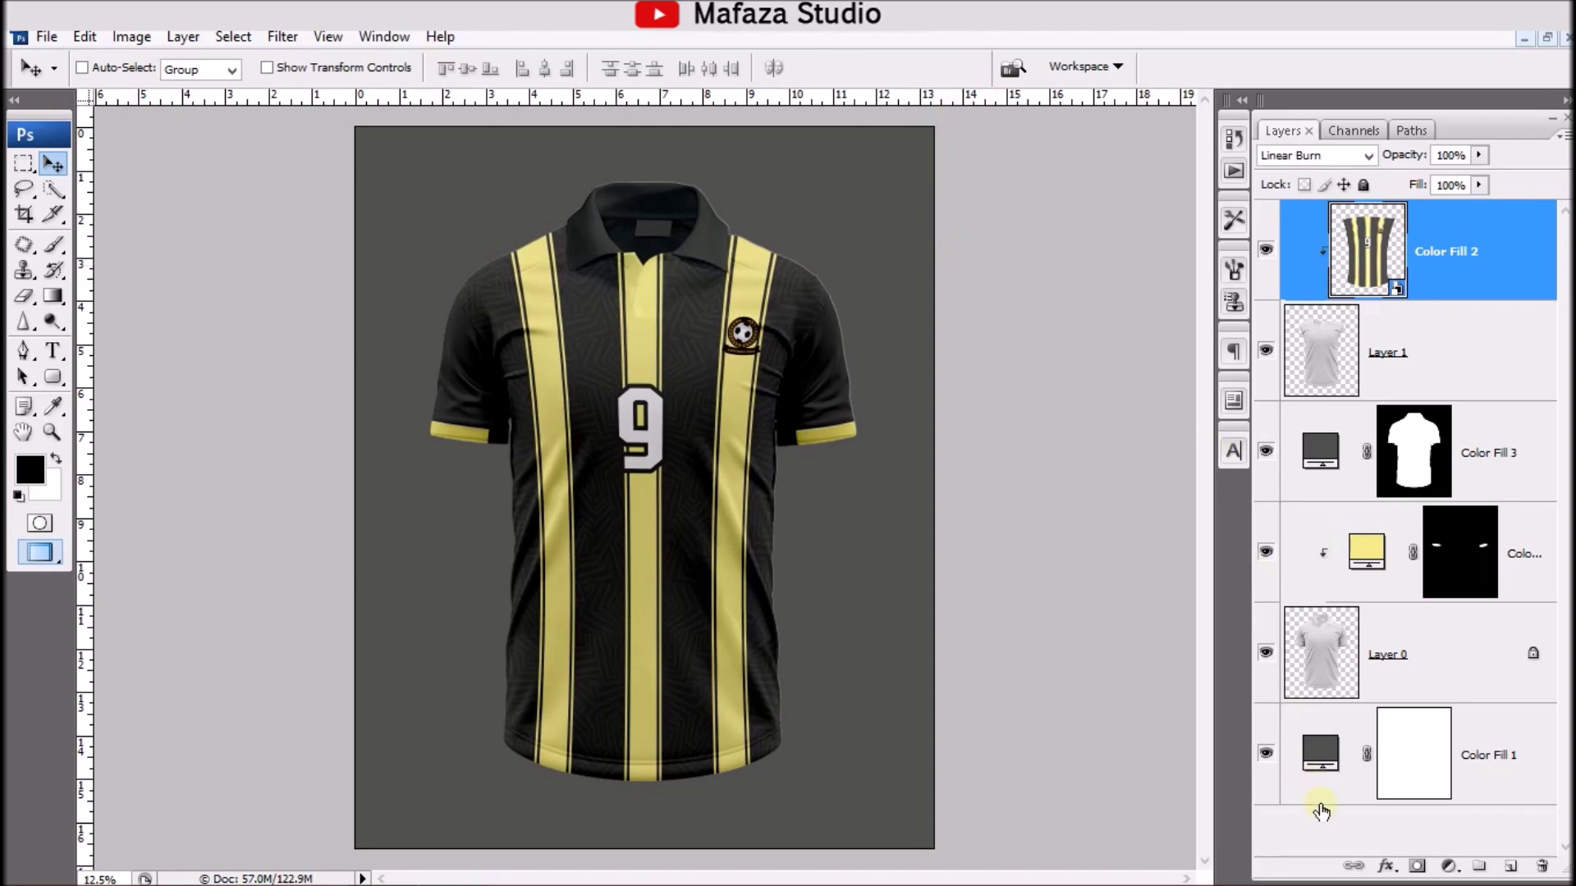
# Step: Change the Color Fill 1 background layer colour to pure white (ffffff)
pyautogui.doubleClick(1314, 752)
pyautogui.moveTo(938, 279); pyautogui.dragTo(818, 170)
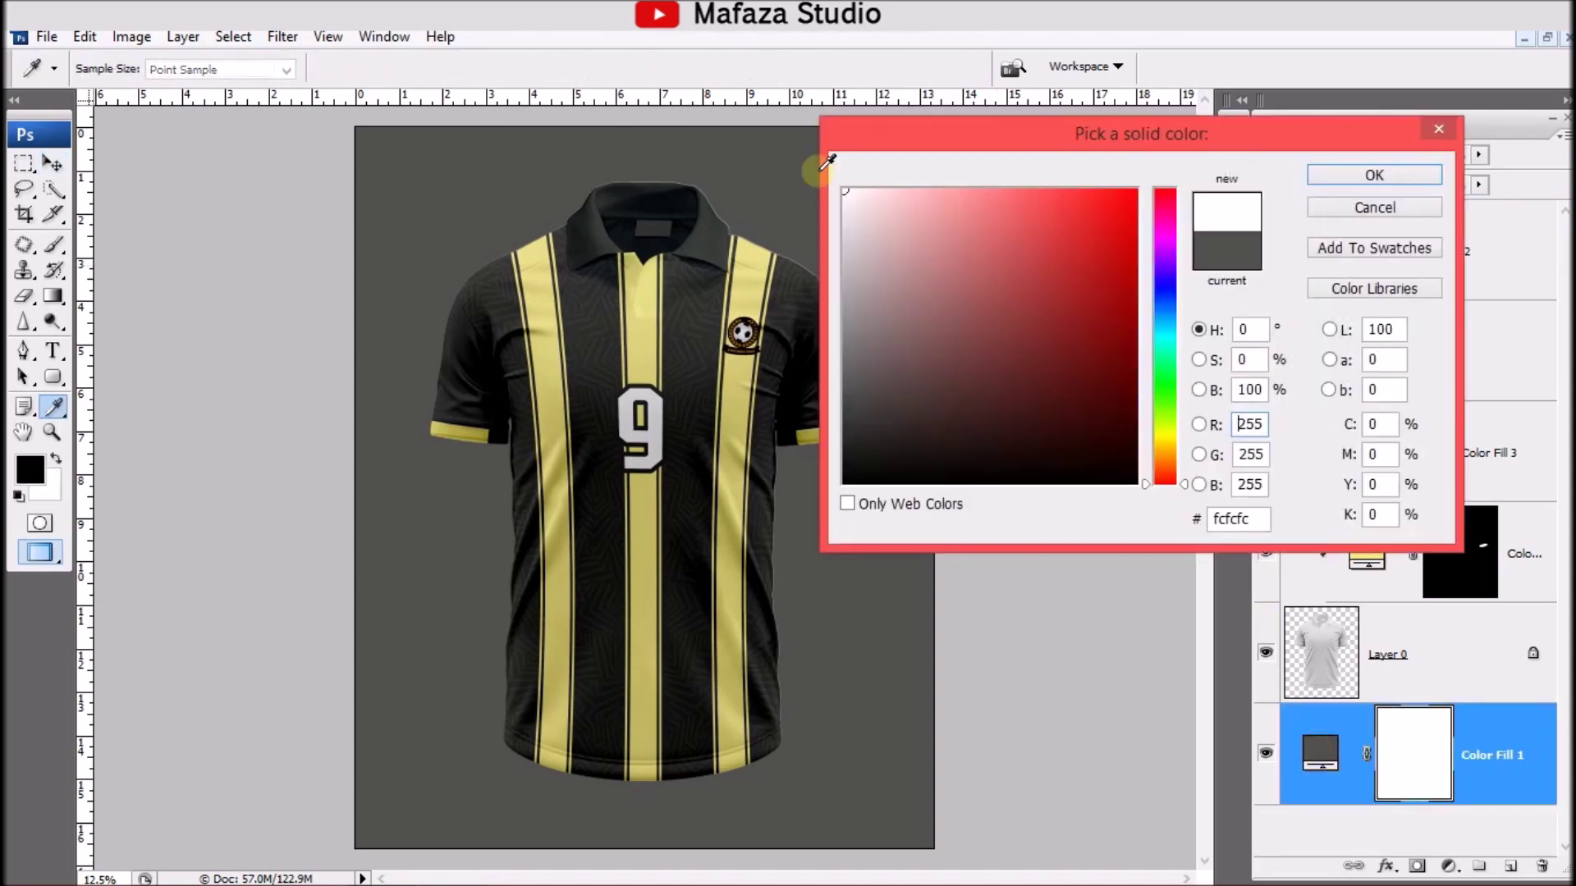
pyautogui.click(1374, 175)
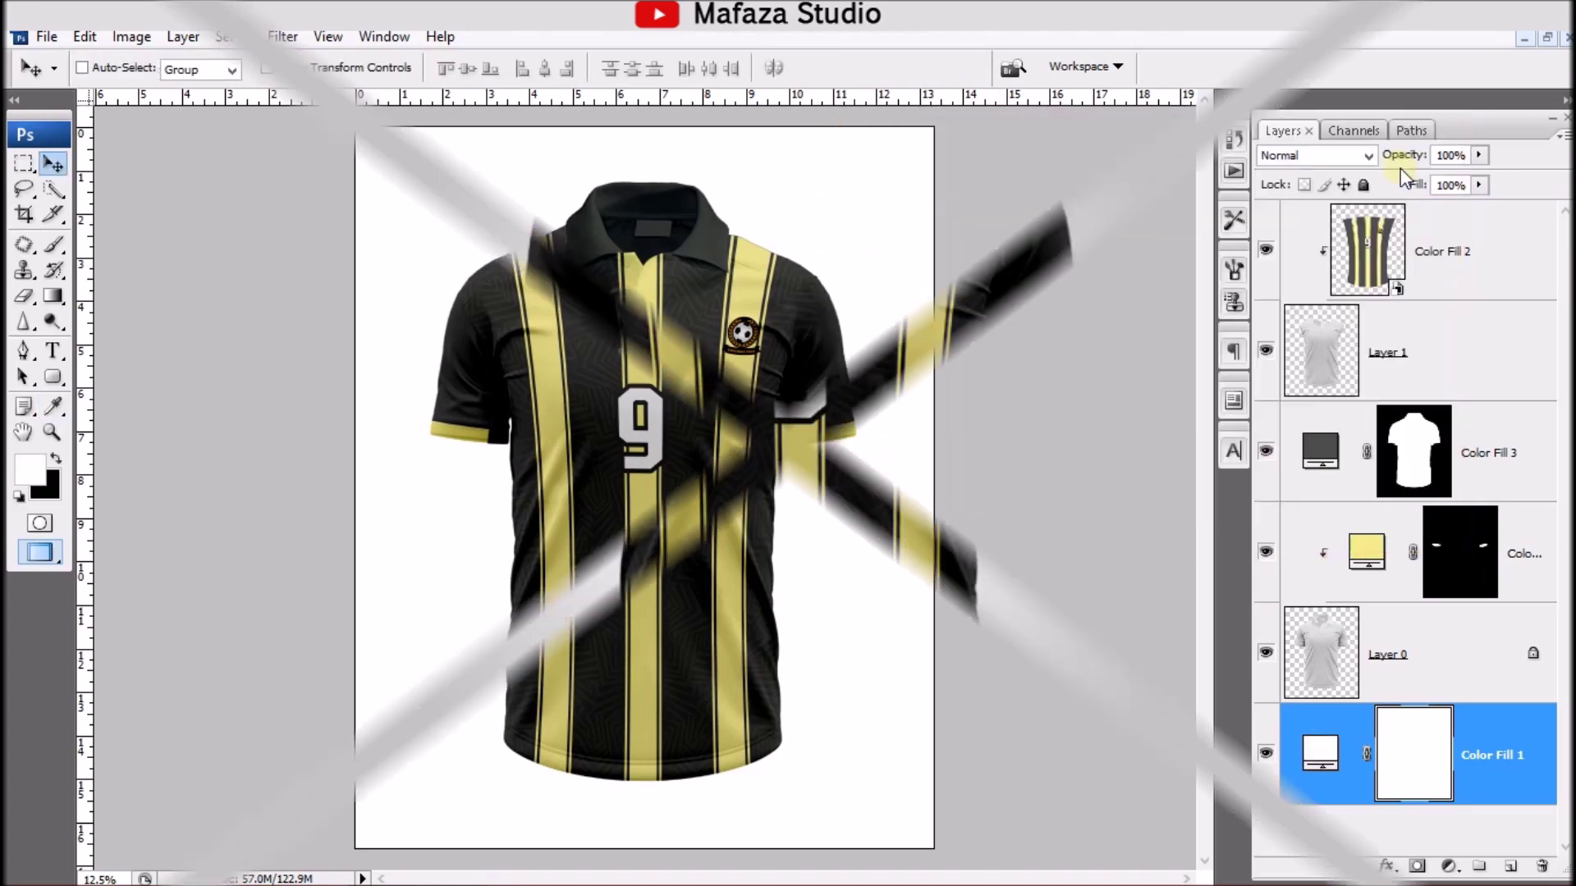